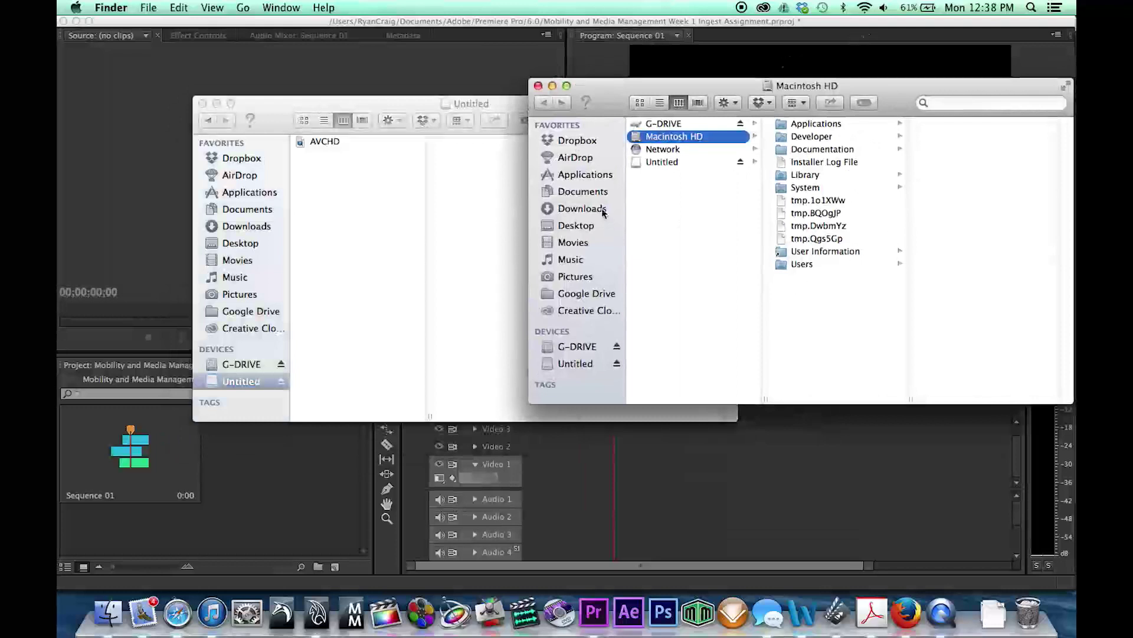
- Open GTP Movies on G-DRIVE and move the old Pool Footage folder to the Trash
left_click(578, 347)
scroll(677, 255, "down", 10)
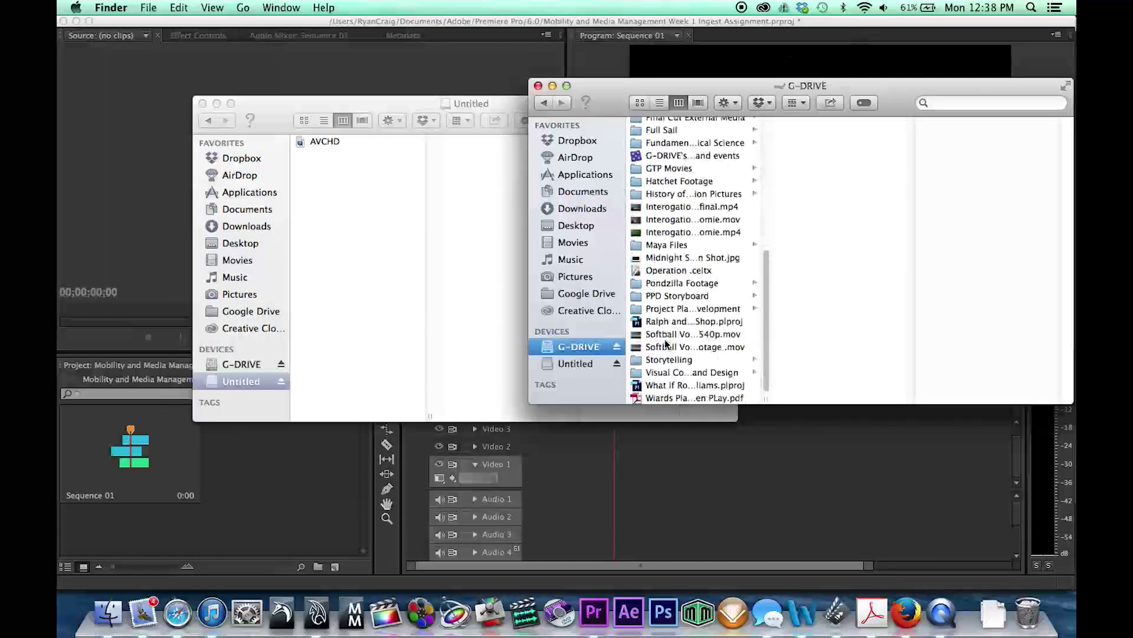
left_click(673, 170)
scroll(838, 272, "down", 10)
scroll(841, 278, "down", 15)
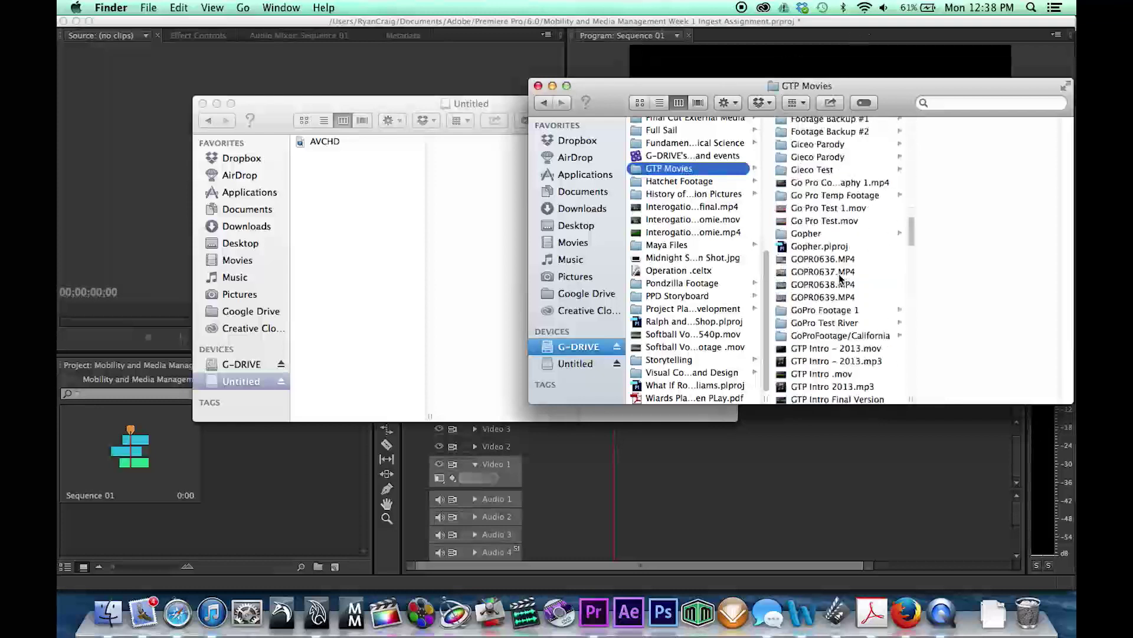
scroll(812, 251, "down", 12)
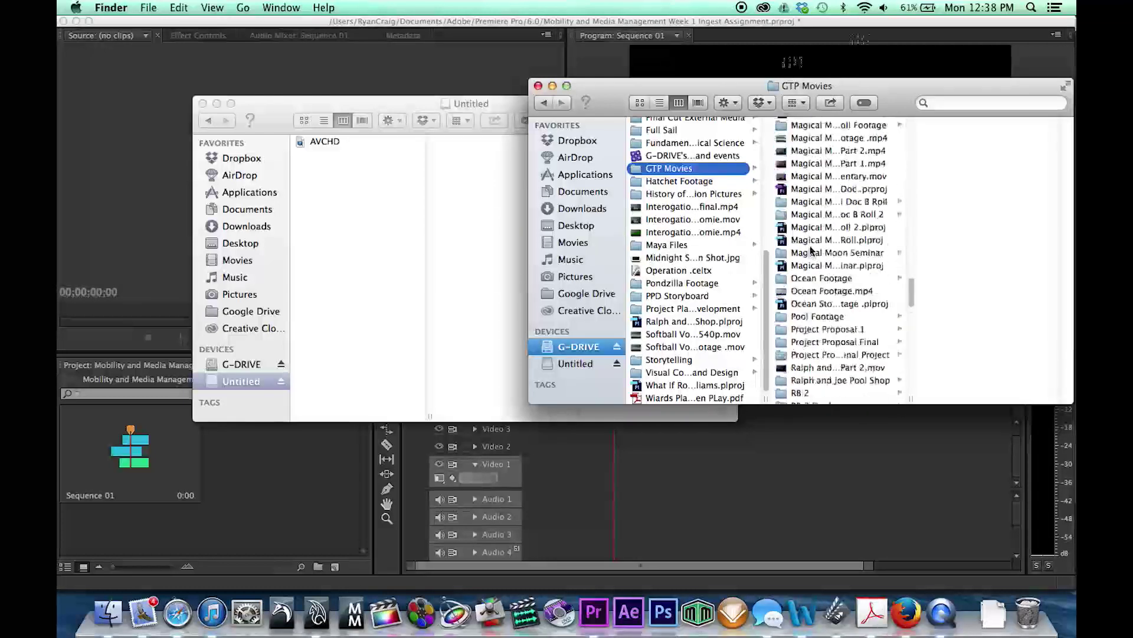
right_click(819, 258)
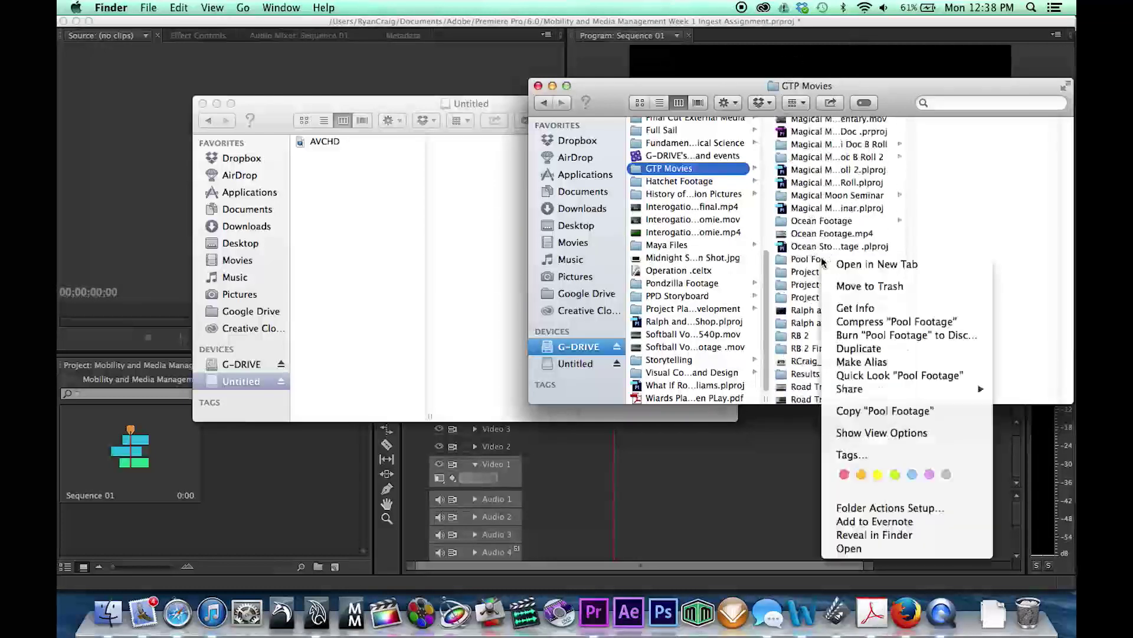
left_click(851, 287)
- Create a new folder named Pool Footage inside GTP Movies
left_click(732, 102)
left_click(745, 113)
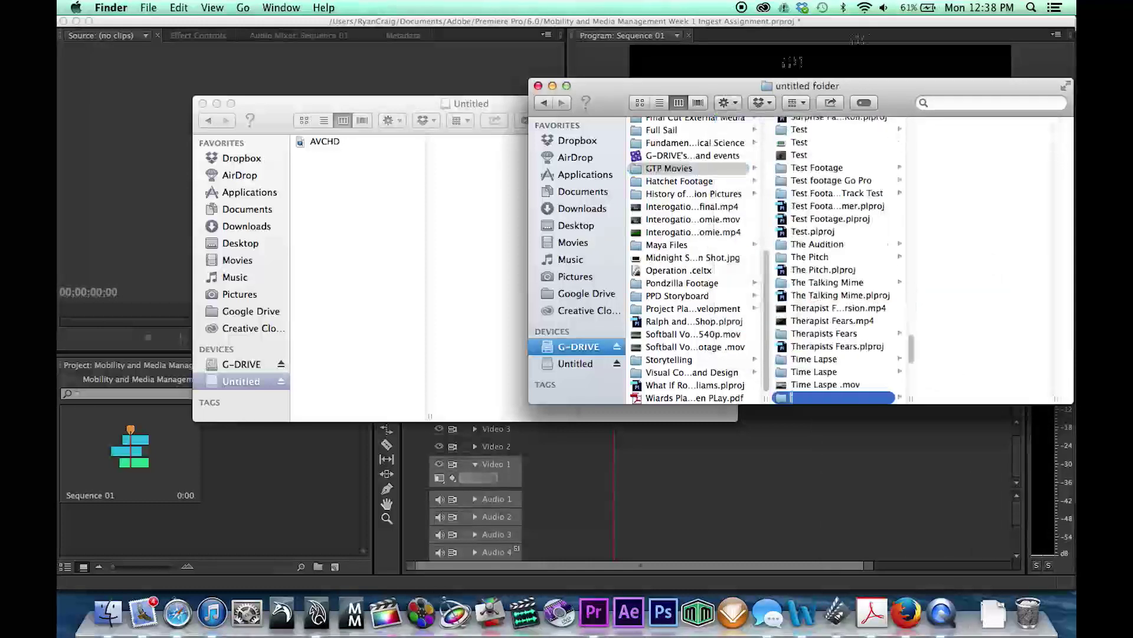
type("Pool Fo")
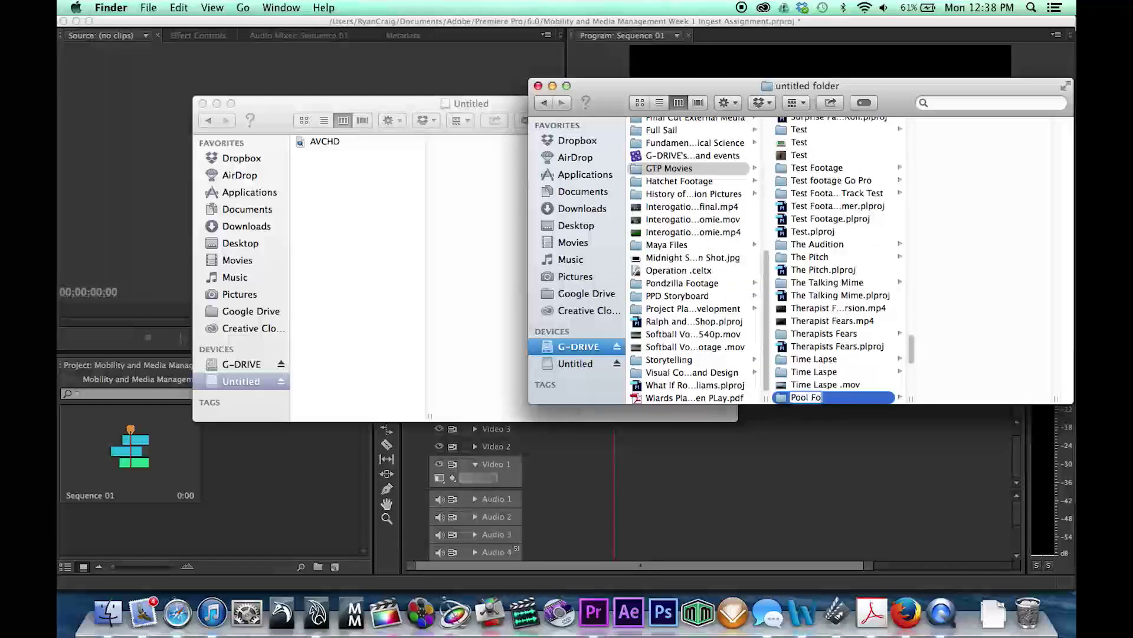
type("otage")
key("Return")
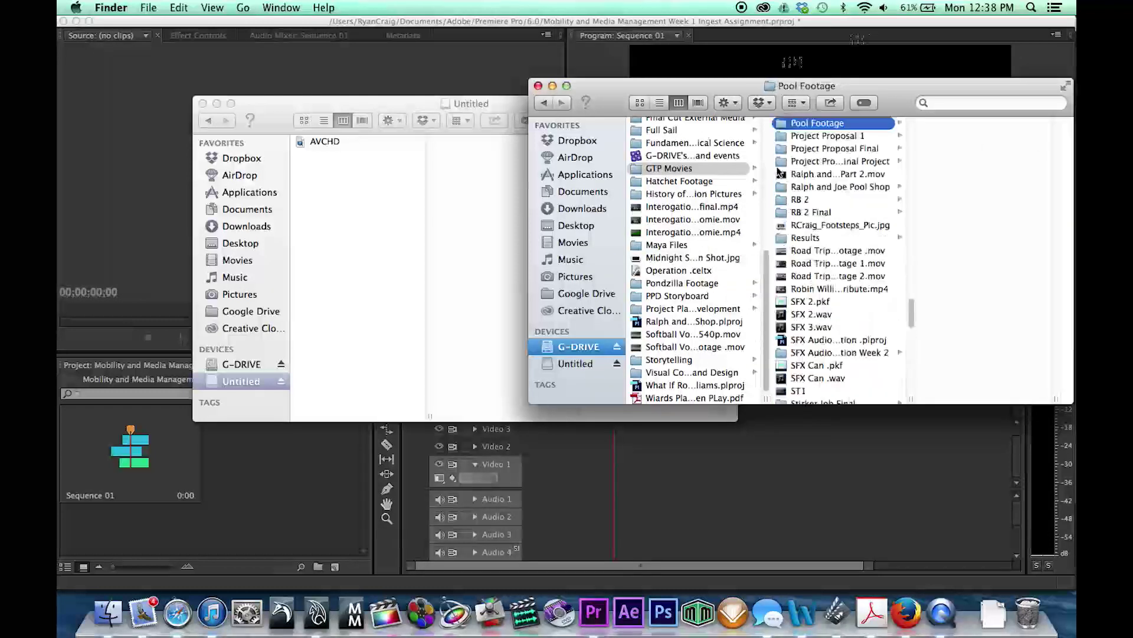
left_click(398, 112)
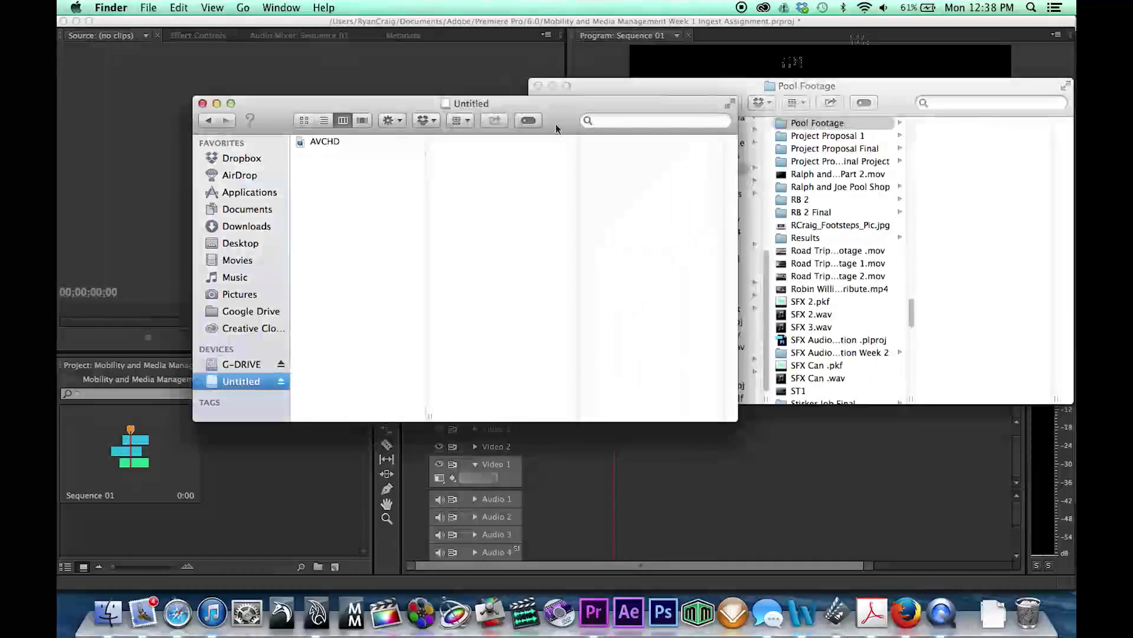
- Drag AVCHD from the Untitled card onto G-DRIVE's Pool Footage folder and let the copy run
left_click_drag(307, 146, 813, 128)
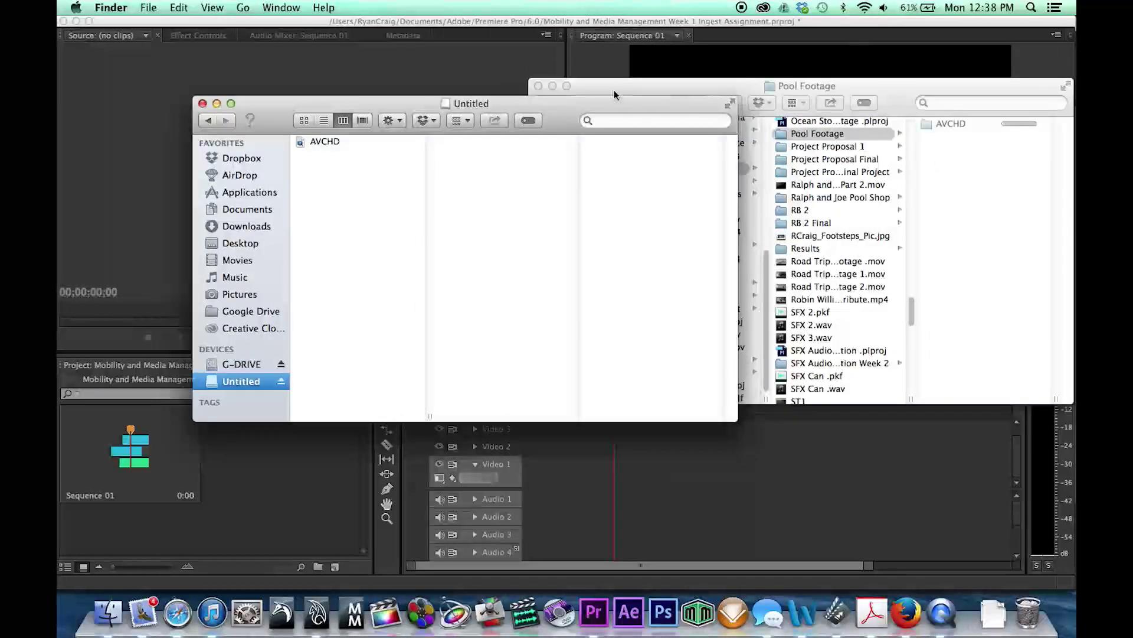
left_click_drag(420, 193, 417, 193)
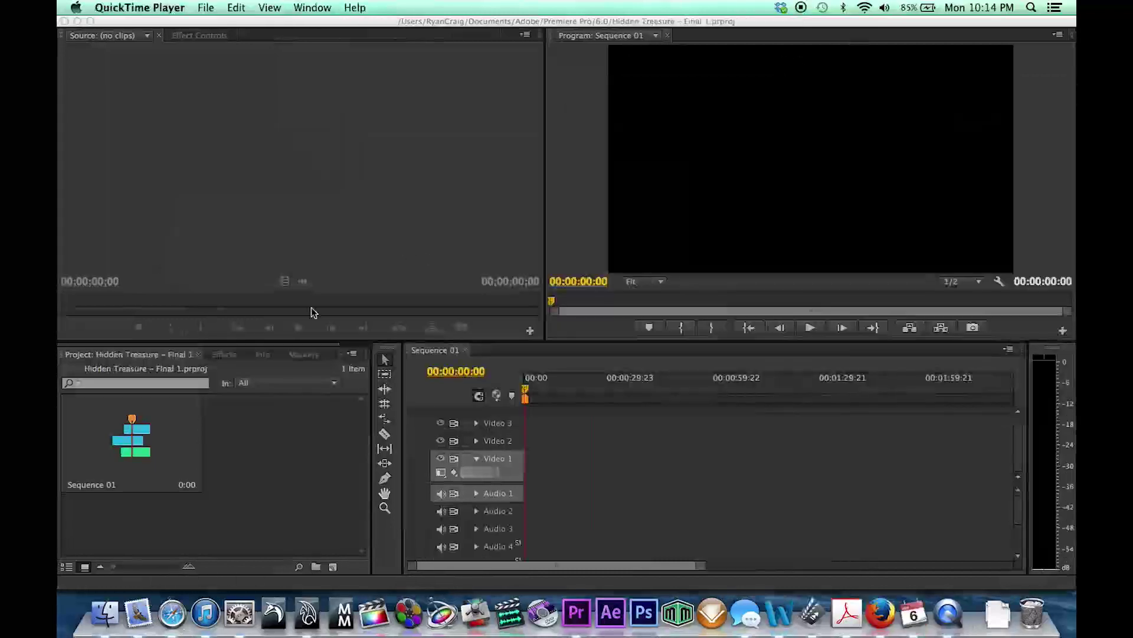
- Open Premiere's Media Browser on the Pool Footage – Ingestion Assignment folder
left_click(105, 614)
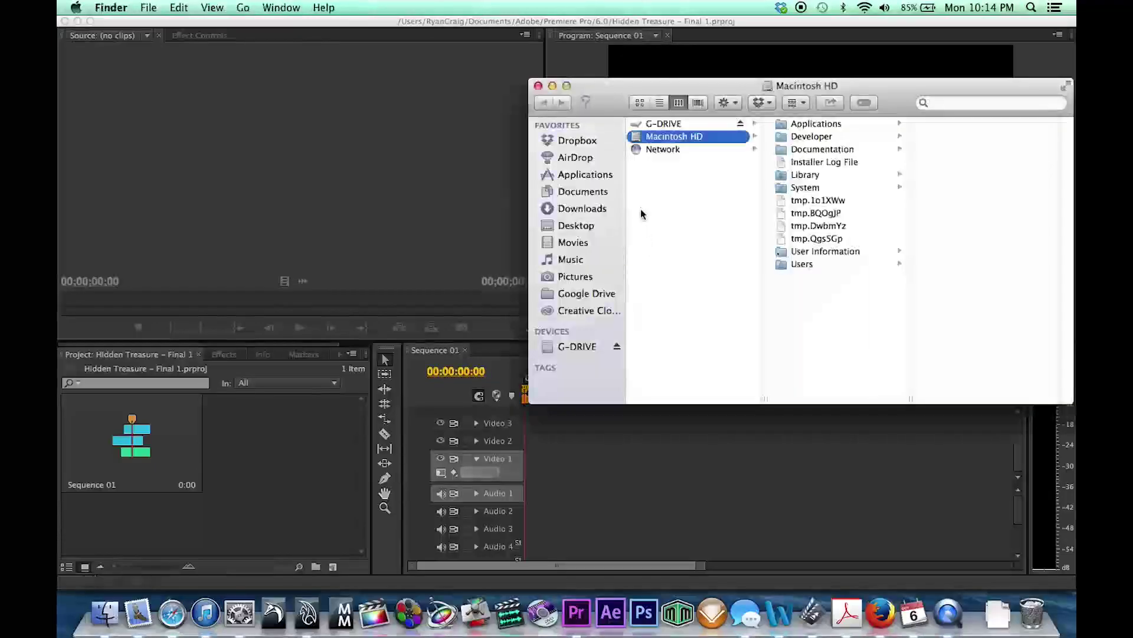
left_click(577, 347)
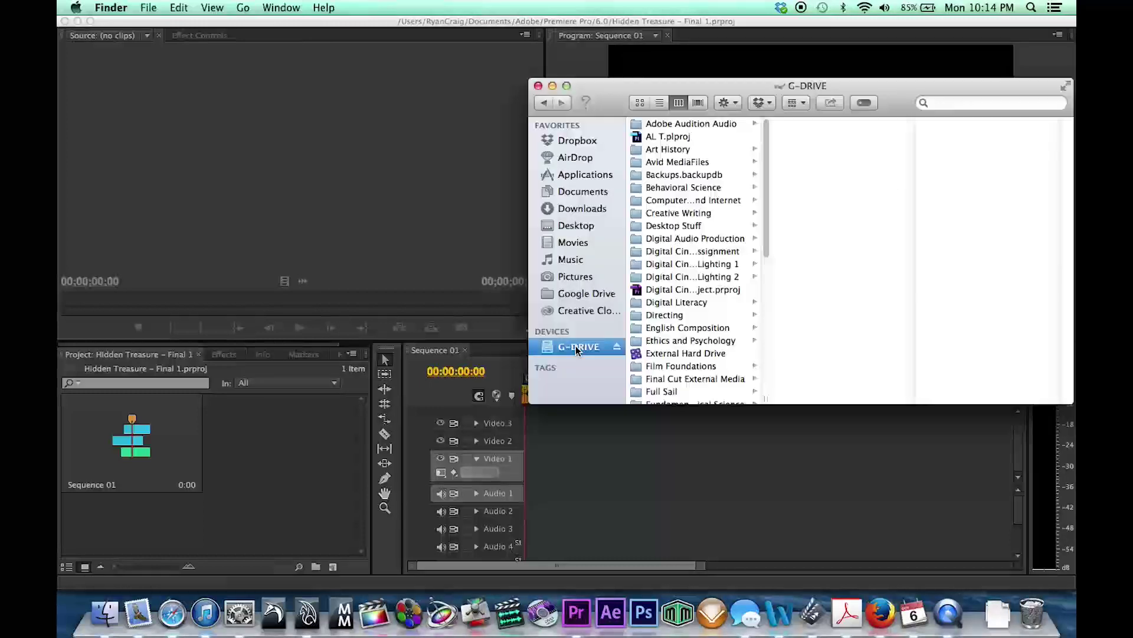
left_click(306, 428)
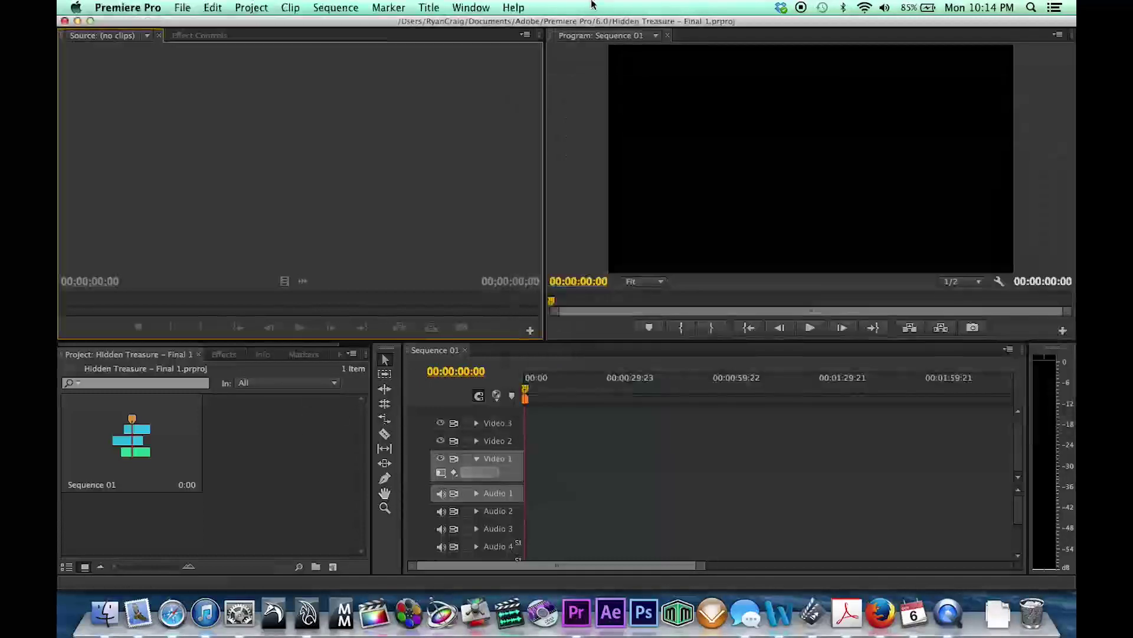
left_click(470, 7)
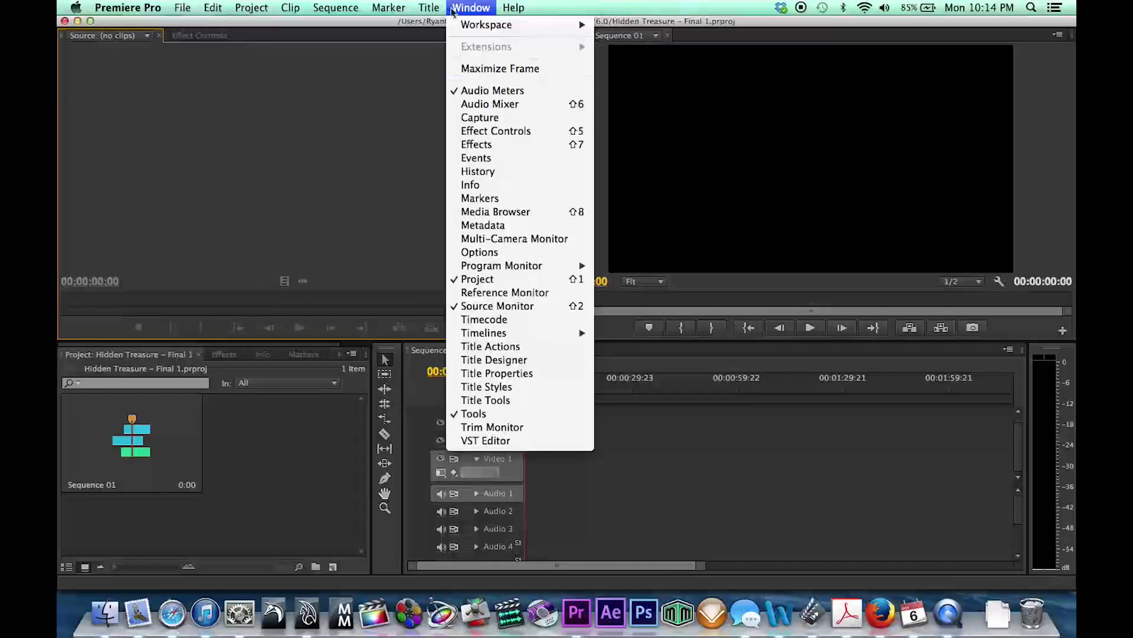
left_click(509, 216)
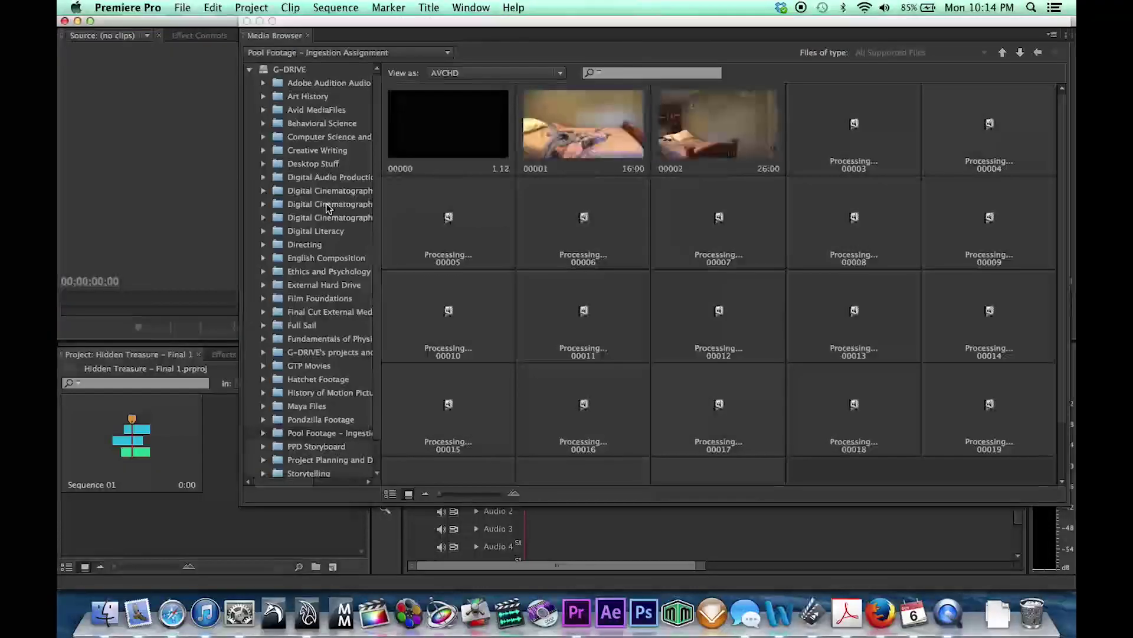
scroll(322, 208, "down", 2)
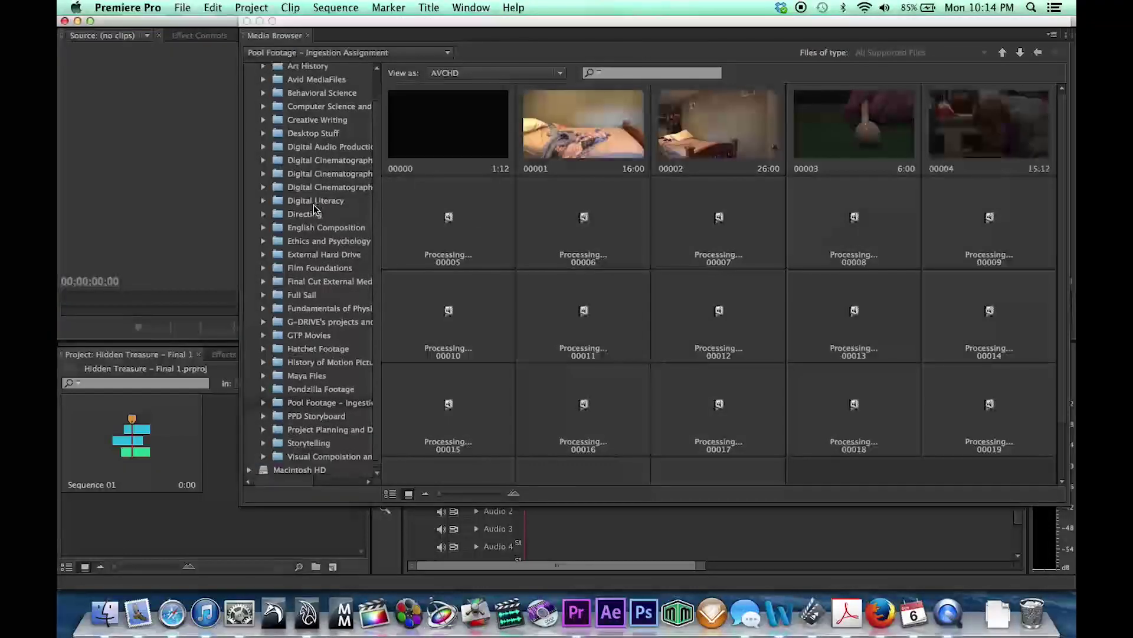
left_click(328, 403)
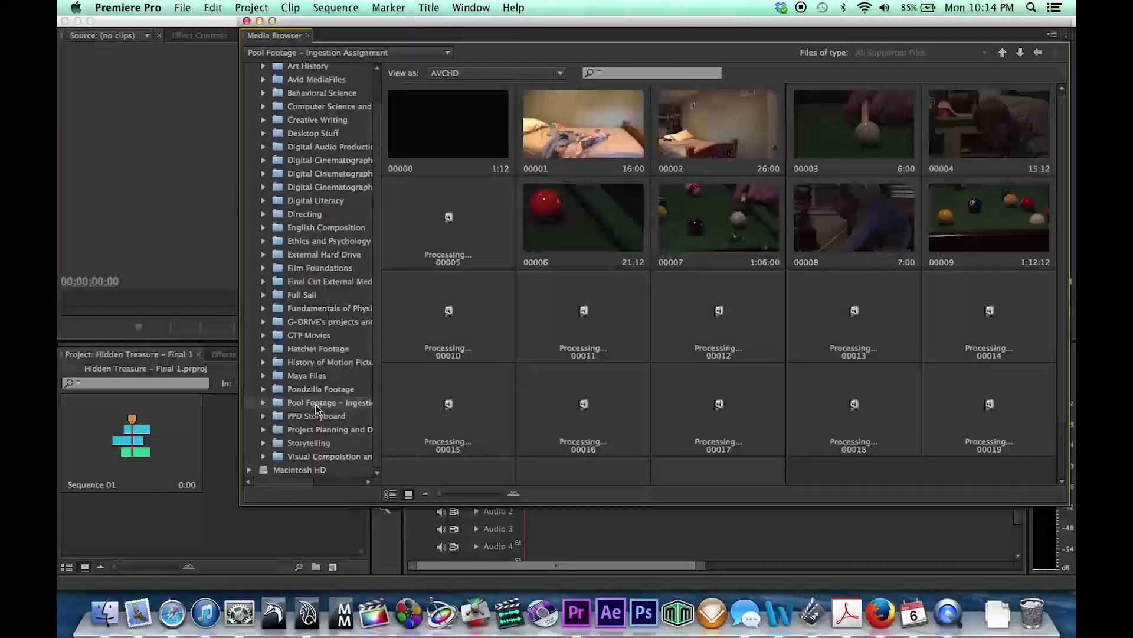
- Keep the view set to AVCHD and drag the pool clips into the Project panel
left_click(526, 72)
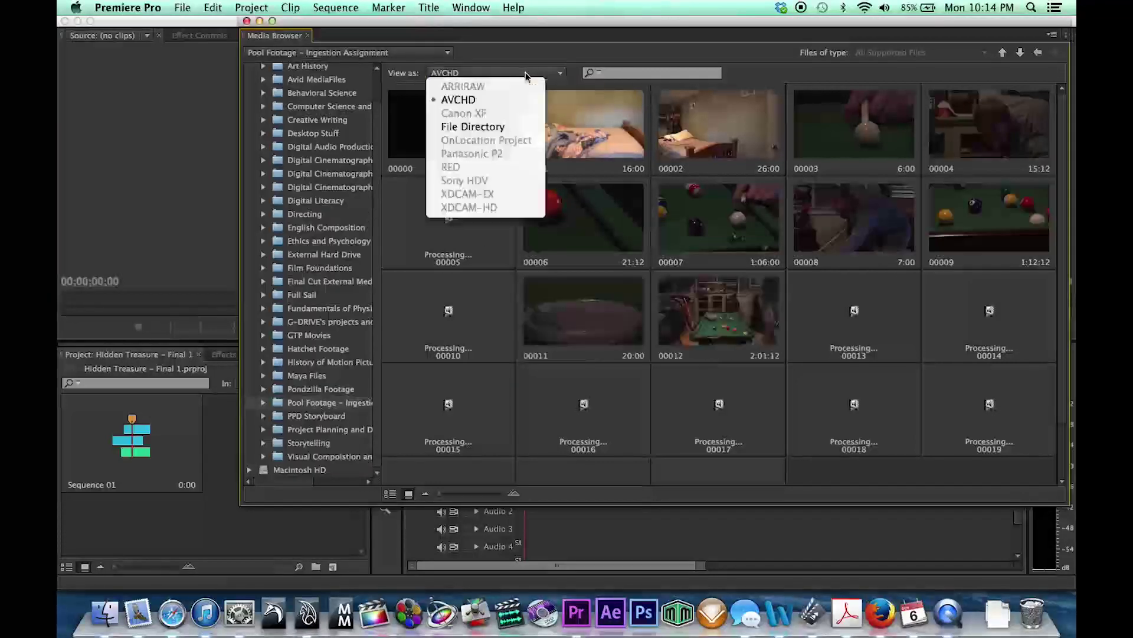
left_click(511, 102)
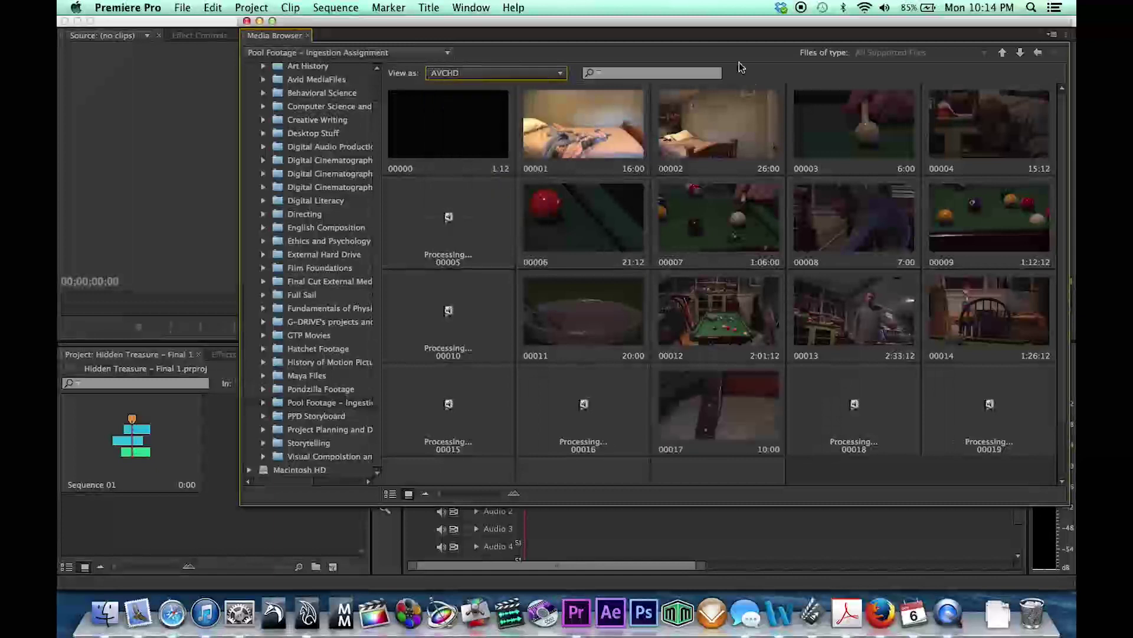
left_click_drag(731, 23, 698, 13)
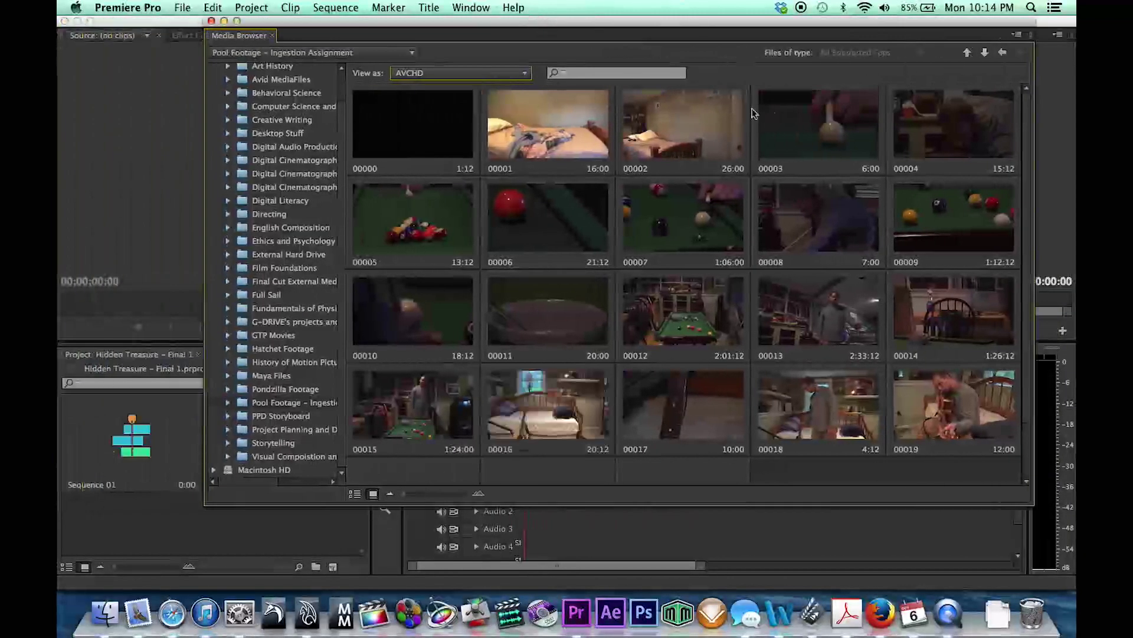
scroll(886, 265, "down", 2)
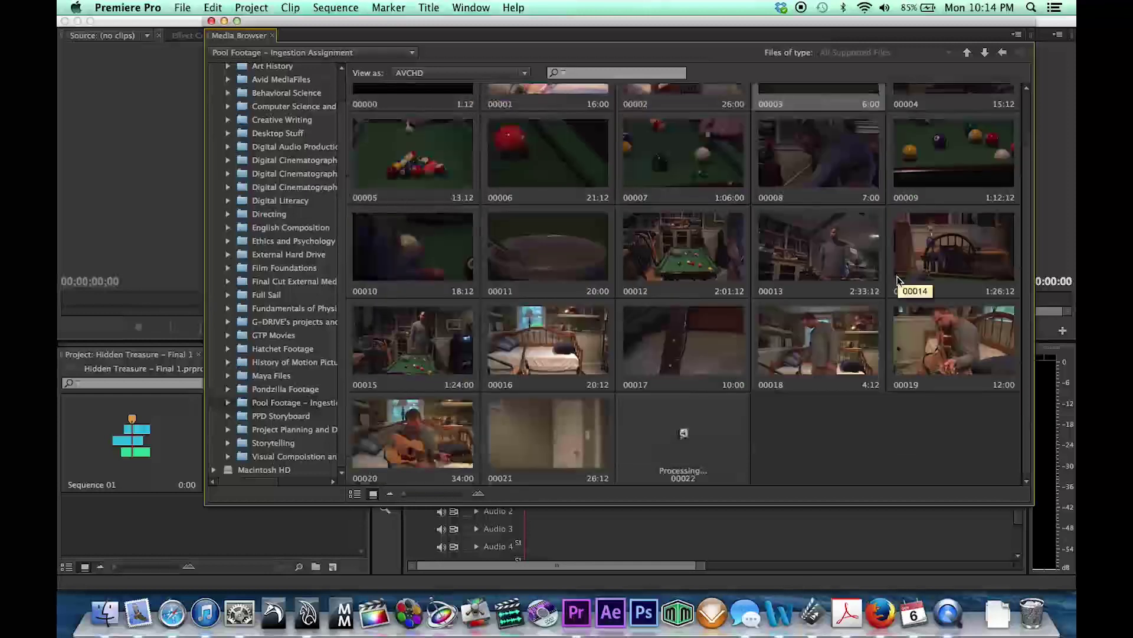
scroll(755, 384, "up", 2)
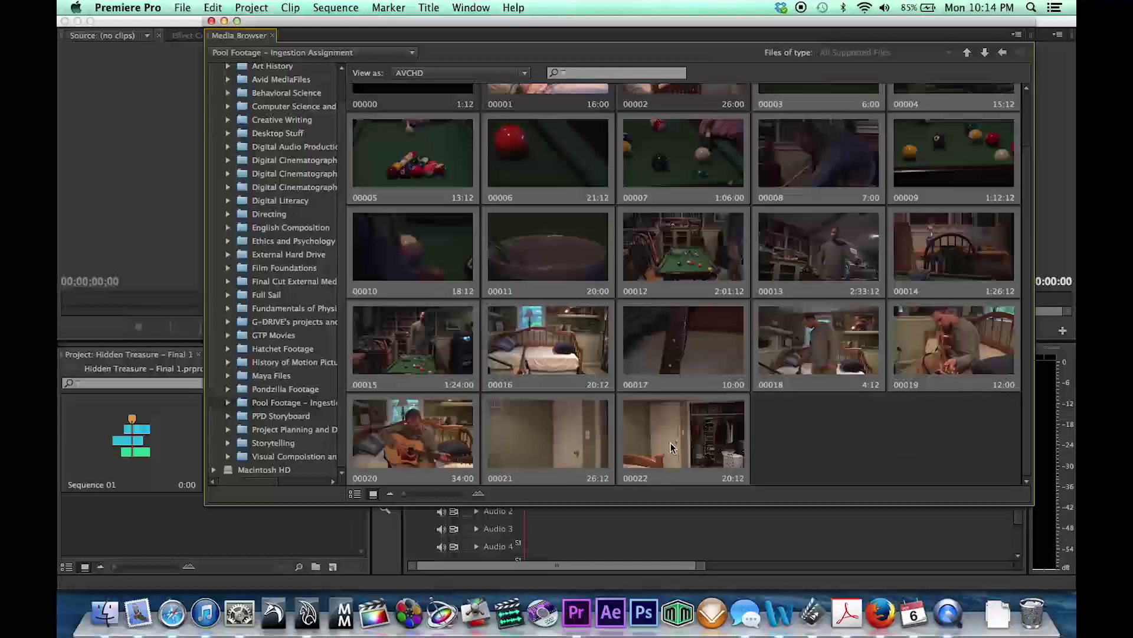
scroll(827, 265, "down", 2)
scroll(806, 177, "up", 2)
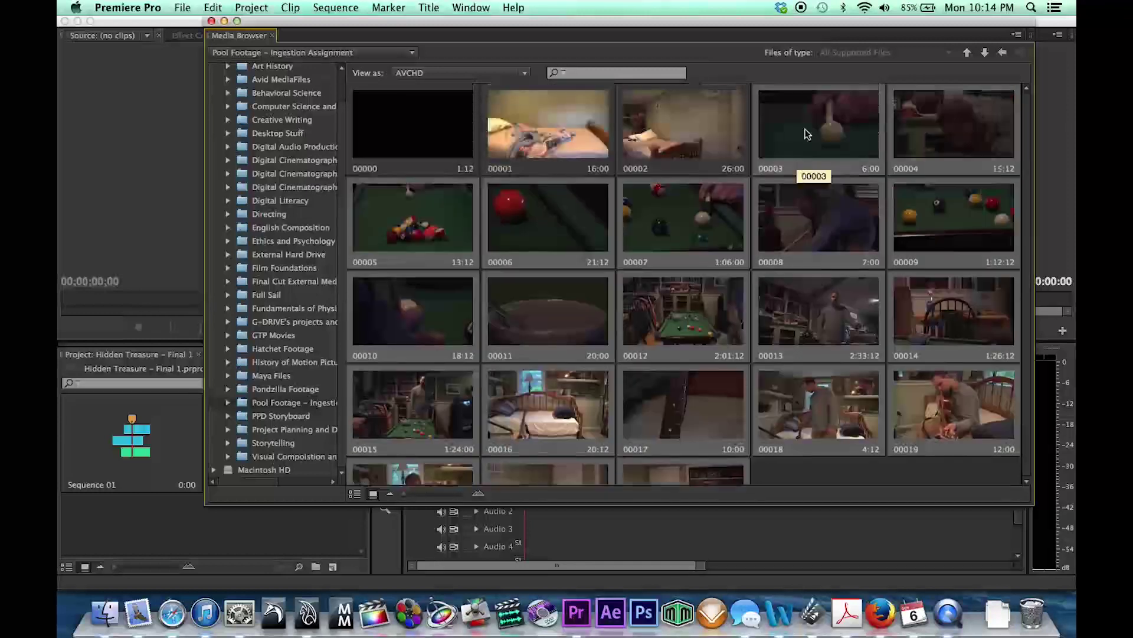
left_click_drag(363, 162, 185, 536)
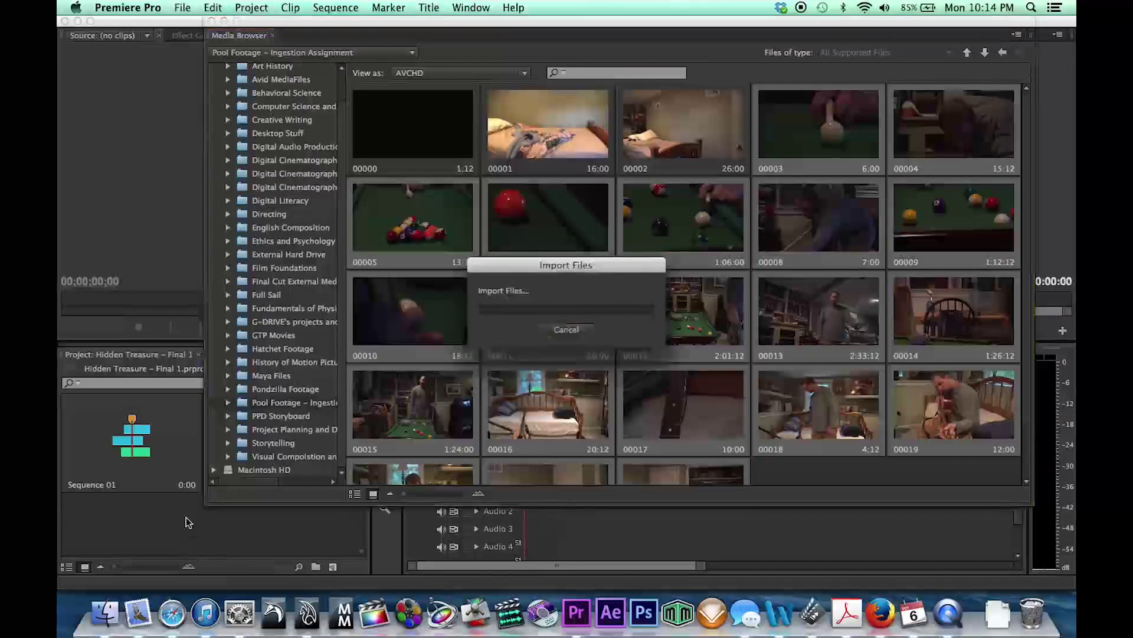
- Check the File Directory view, return to AVCHD, and close the Media Browser
left_click(455, 75)
left_click(455, 125)
left_click(453, 73)
left_click(445, 101)
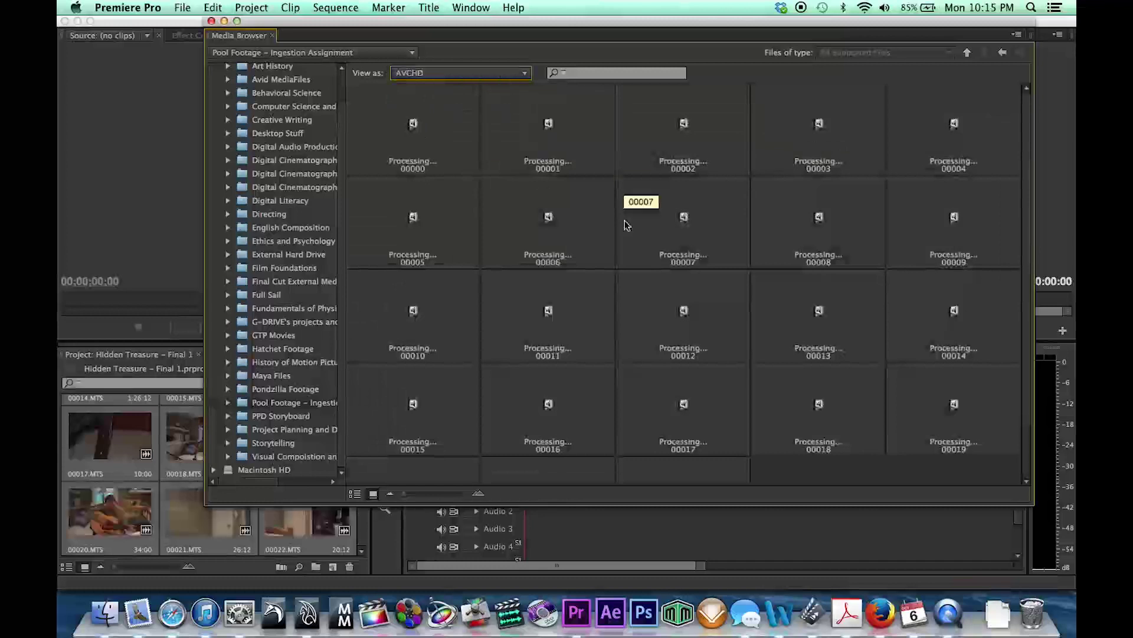
left_click(211, 21)
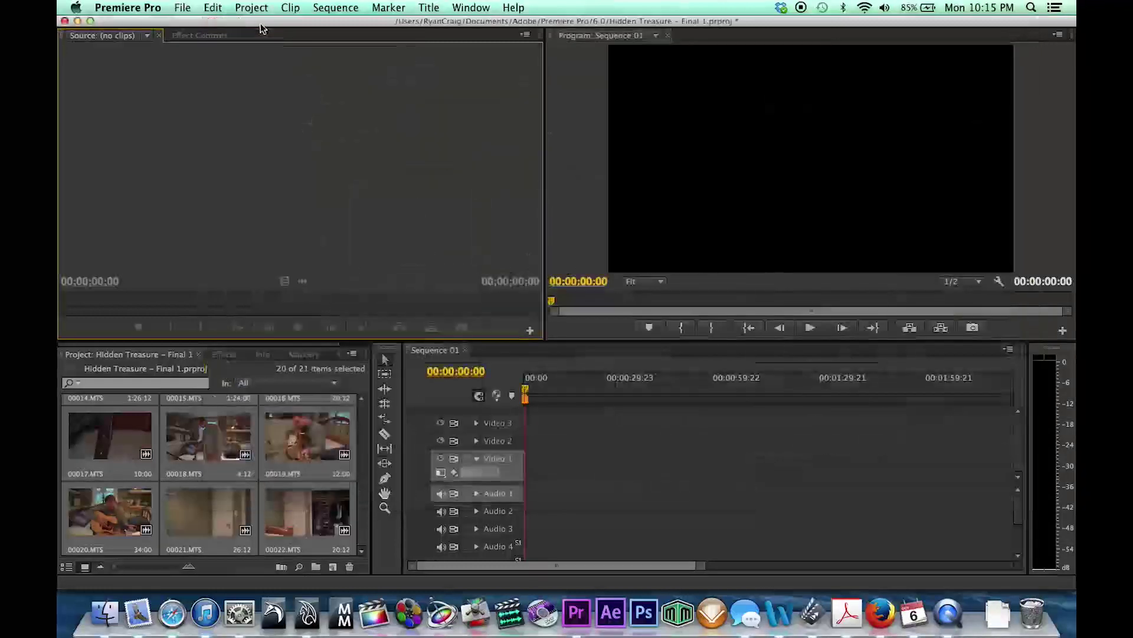
- Load clip 00003.MTS into the Source Monitor, then bring up the Window menu
scroll(300, 423, "up", 8)
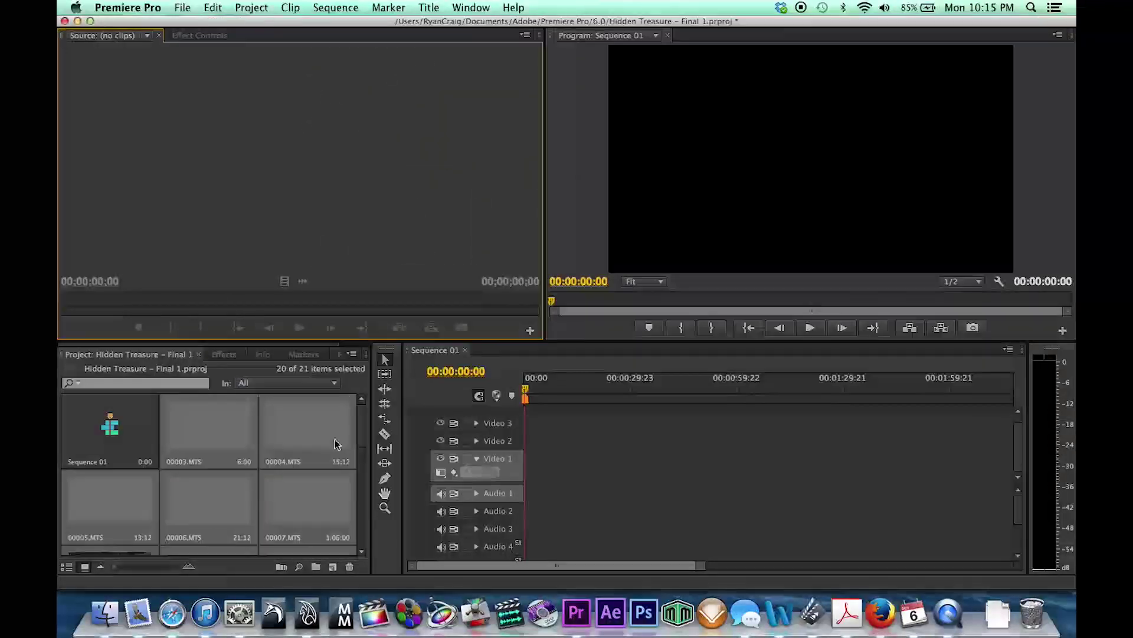
double_click(205, 423)
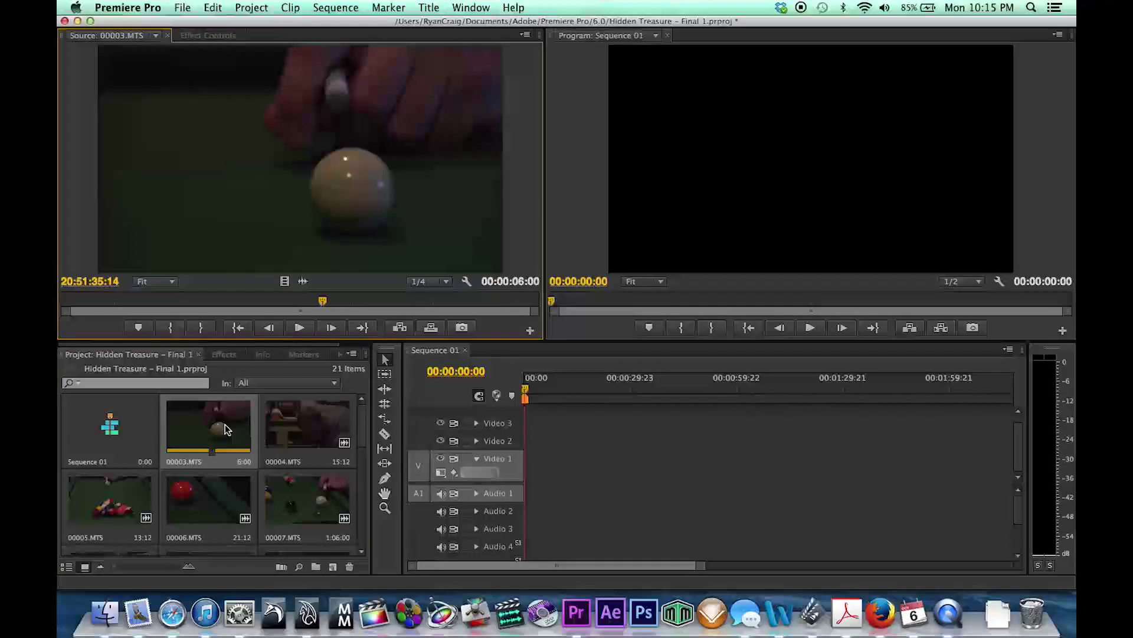
left_click(156, 36)
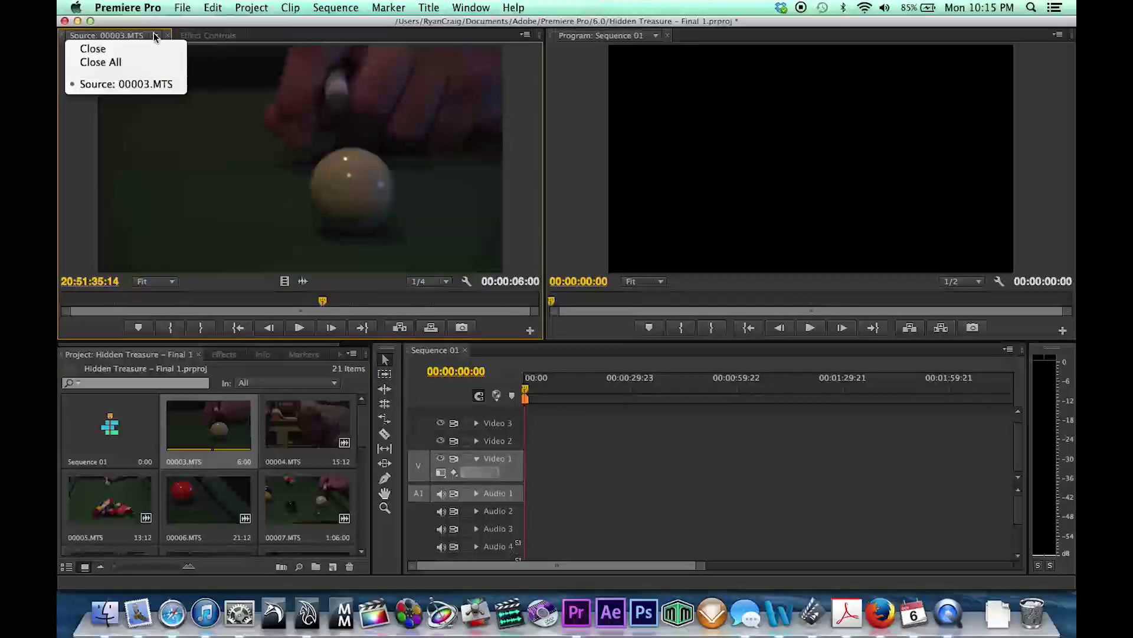
left_click(299, 35)
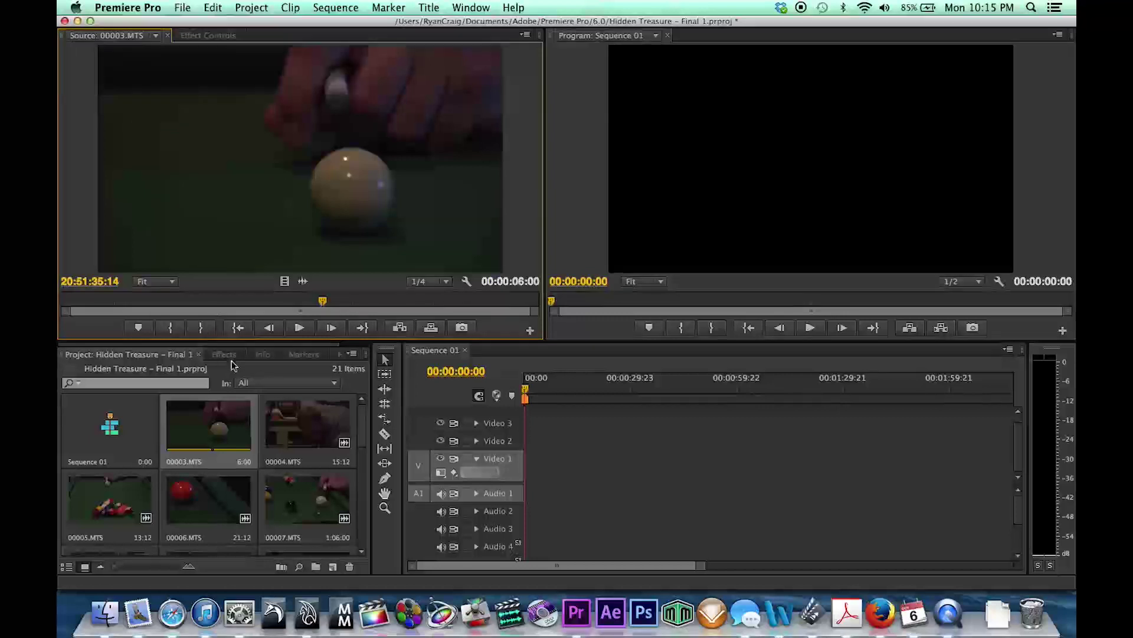
left_click(493, 6)
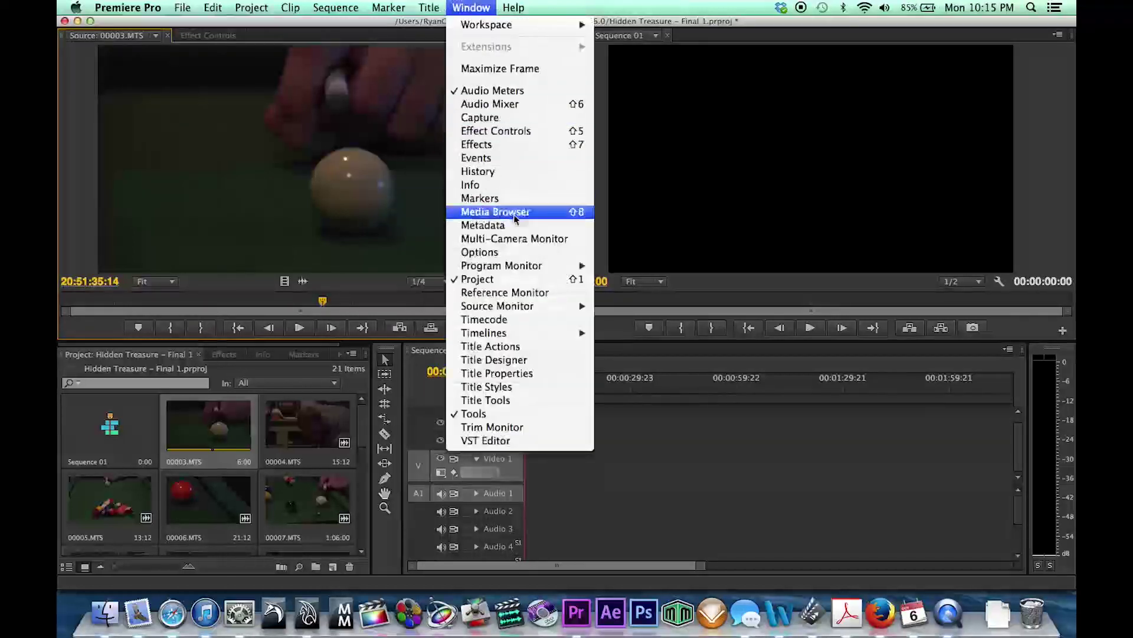
- Open the Metadata panel for 00003.MTS and scroll through its Clip and File sections
left_click(483, 225)
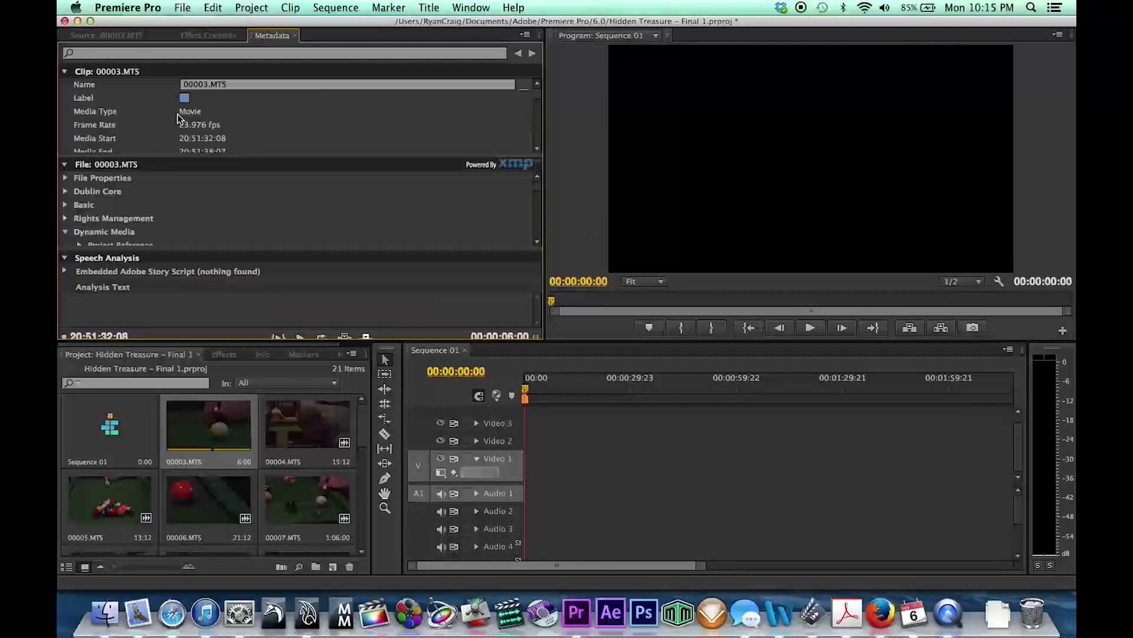
left_click(217, 87)
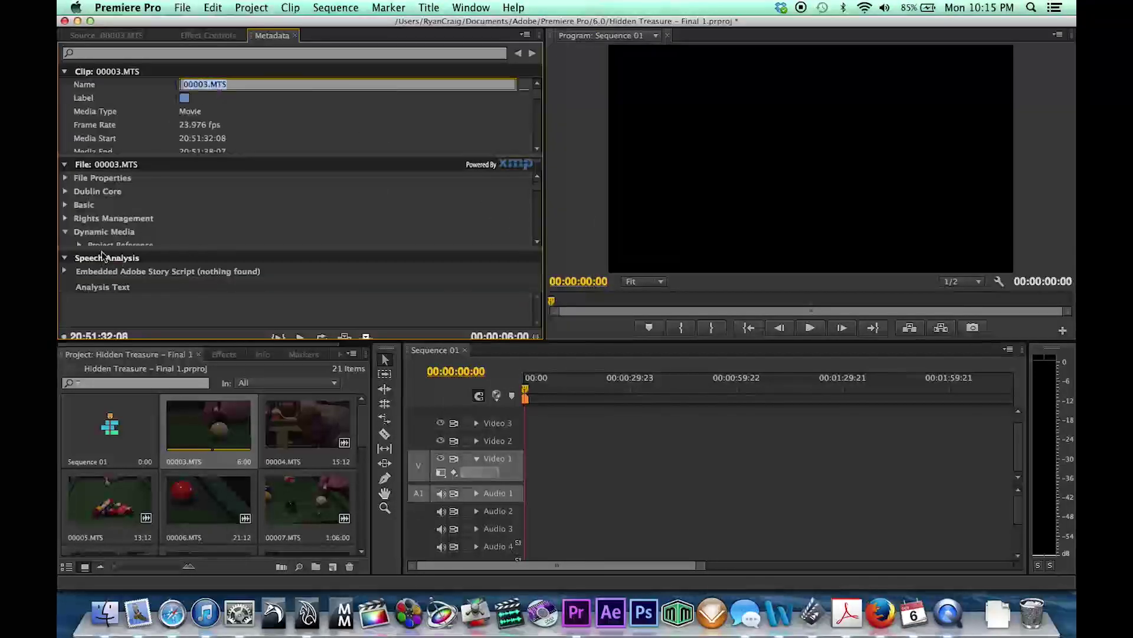
scroll(84, 227, "down", 1)
scroll(85, 228, "down", 10)
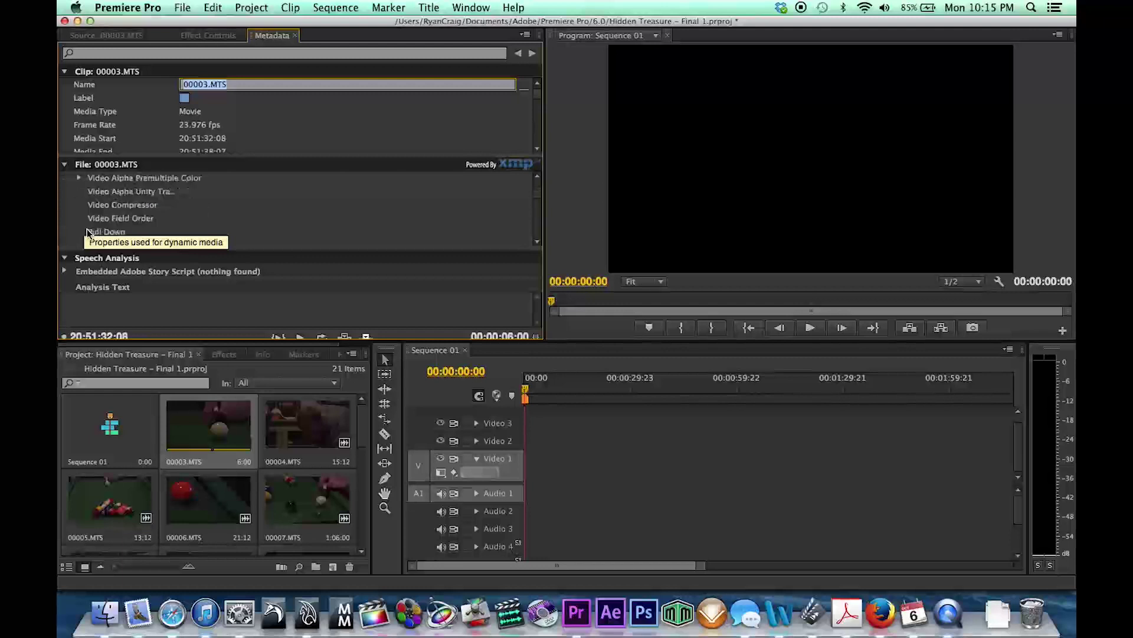
scroll(87, 231, "down", 6)
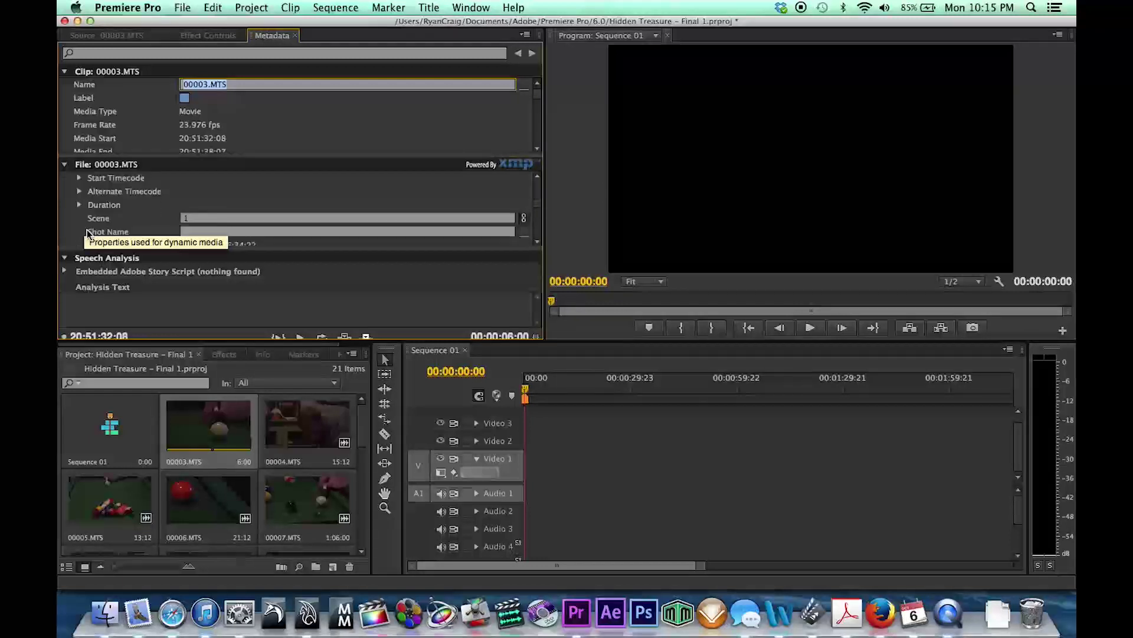
scroll(86, 229, "down", 8)
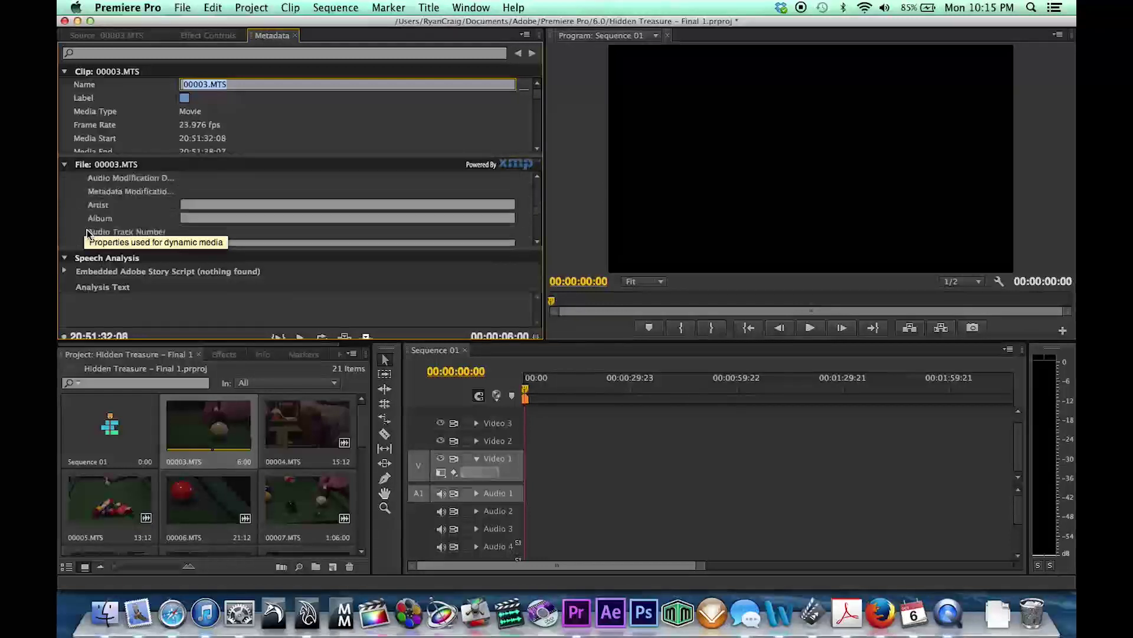
scroll(87, 229, "down", 7)
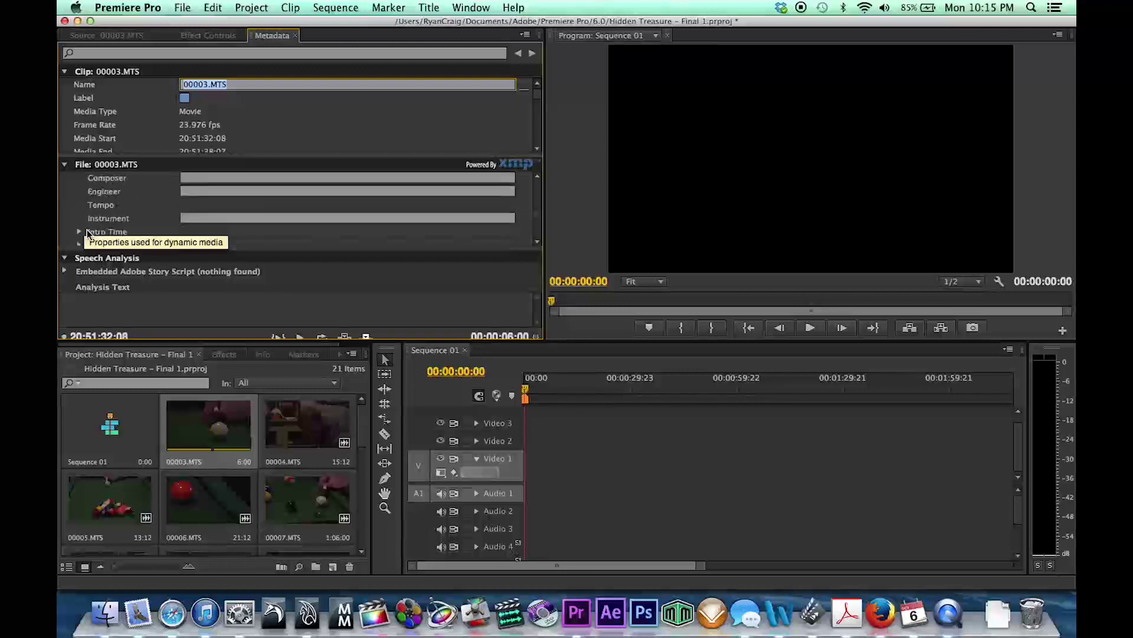
scroll(87, 229, "down", 6)
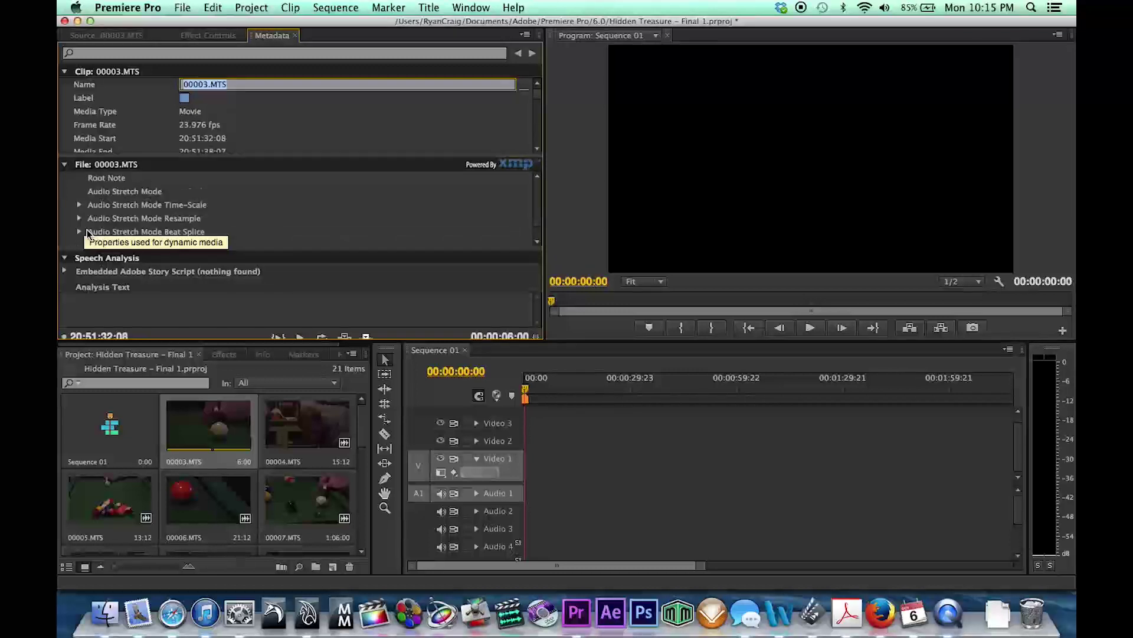
scroll(86, 229, "down", 6)
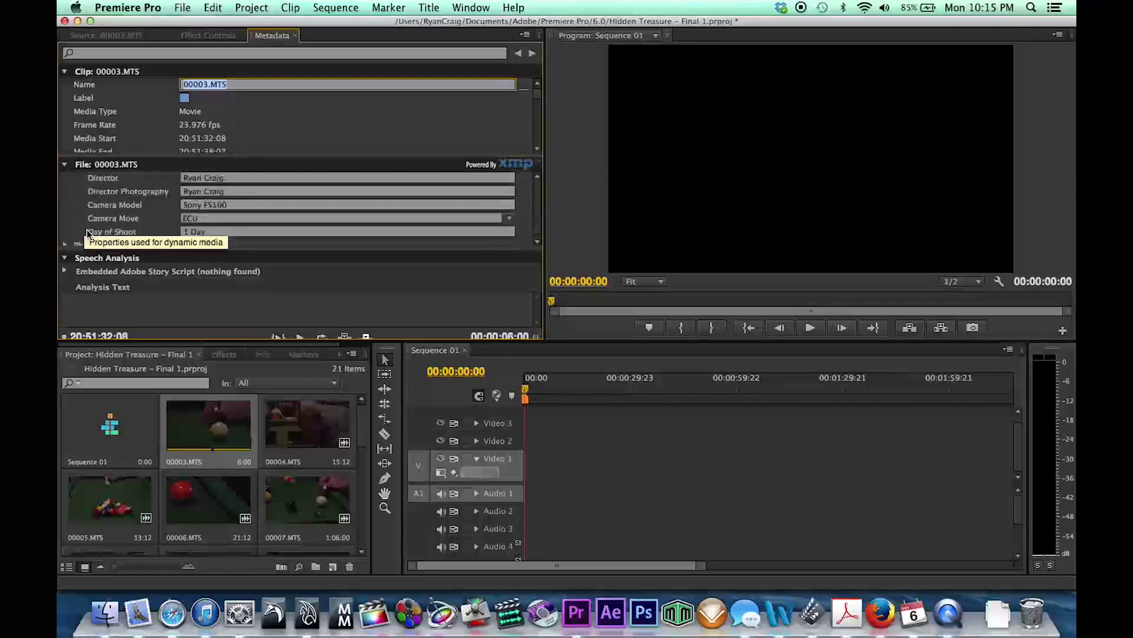
scroll(87, 229, "down", 2)
scroll(87, 229, "up", 8)
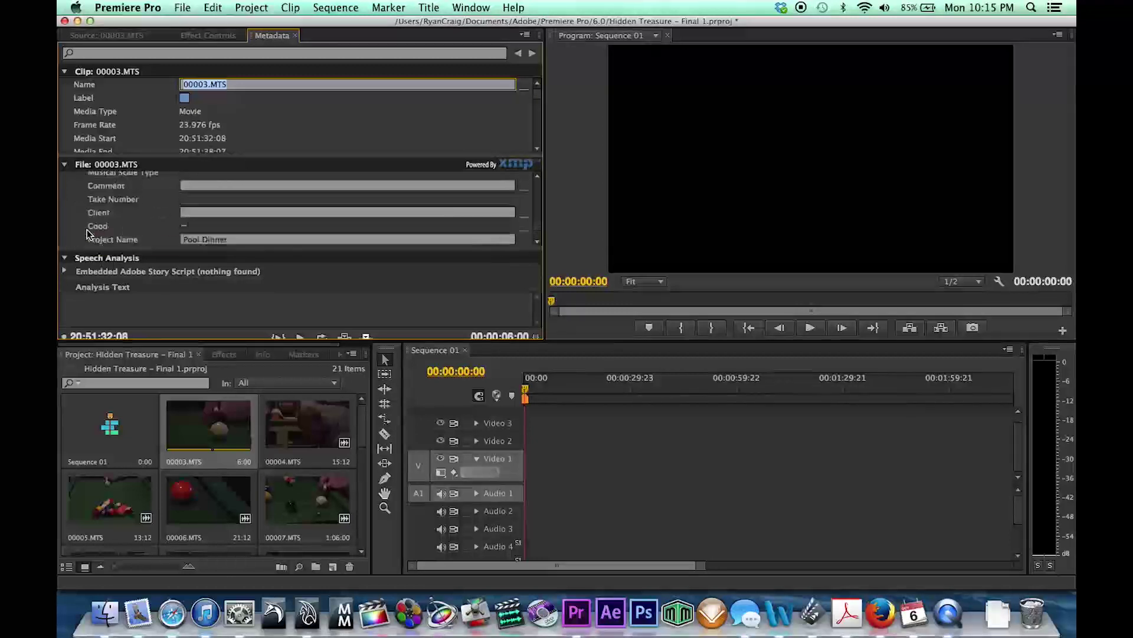
scroll(115, 103, "down", 8)
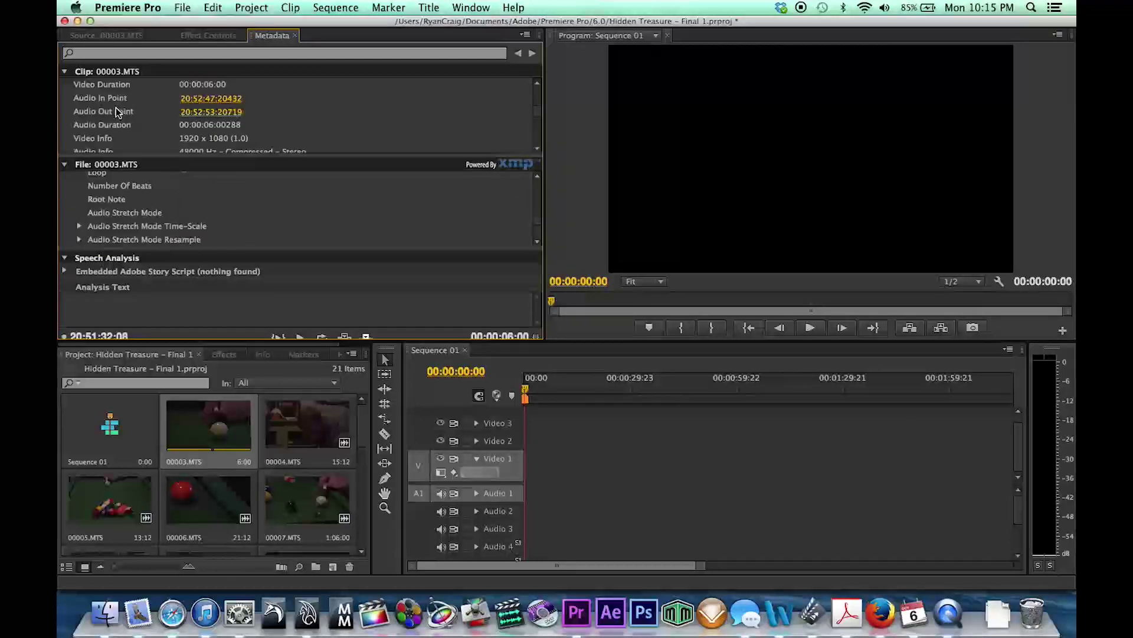
scroll(118, 118, "up", 2)
scroll(142, 138, "down", 6)
scroll(148, 132, "up", 10)
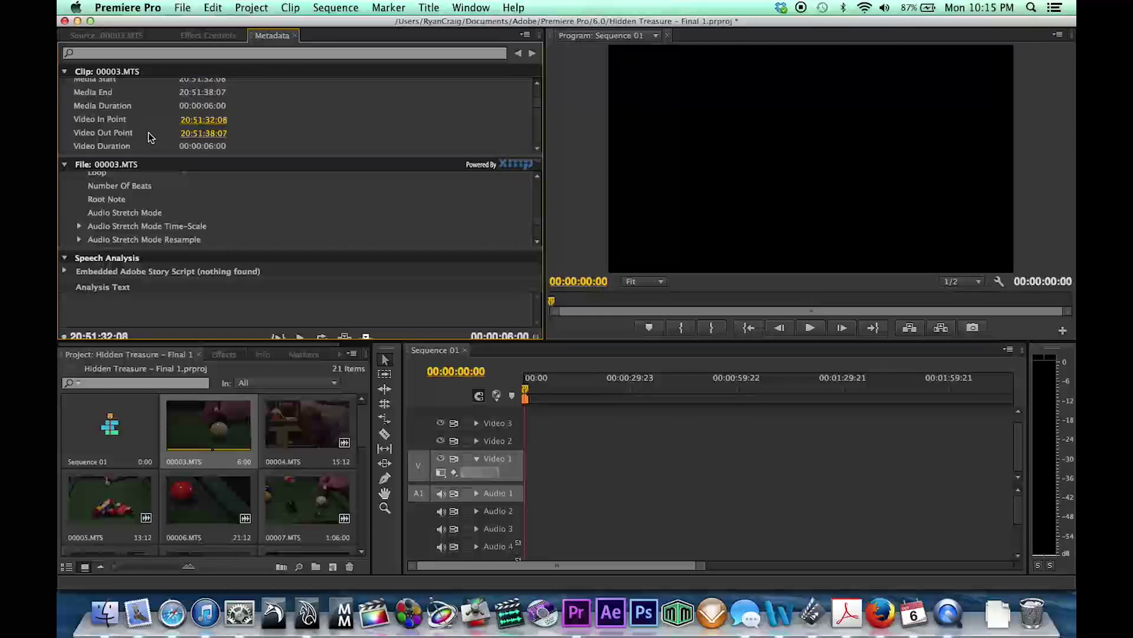
scroll(148, 133, "up", 3)
scroll(147, 132, "down", 1)
scroll(148, 132, "up", 1)
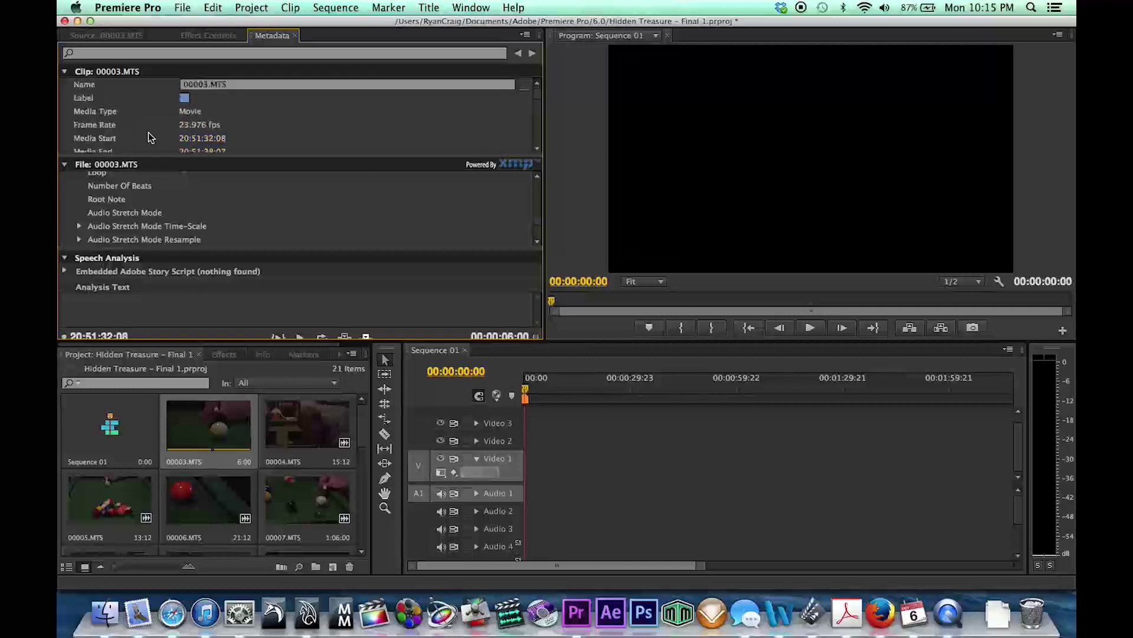
scroll(148, 138, "down", 8)
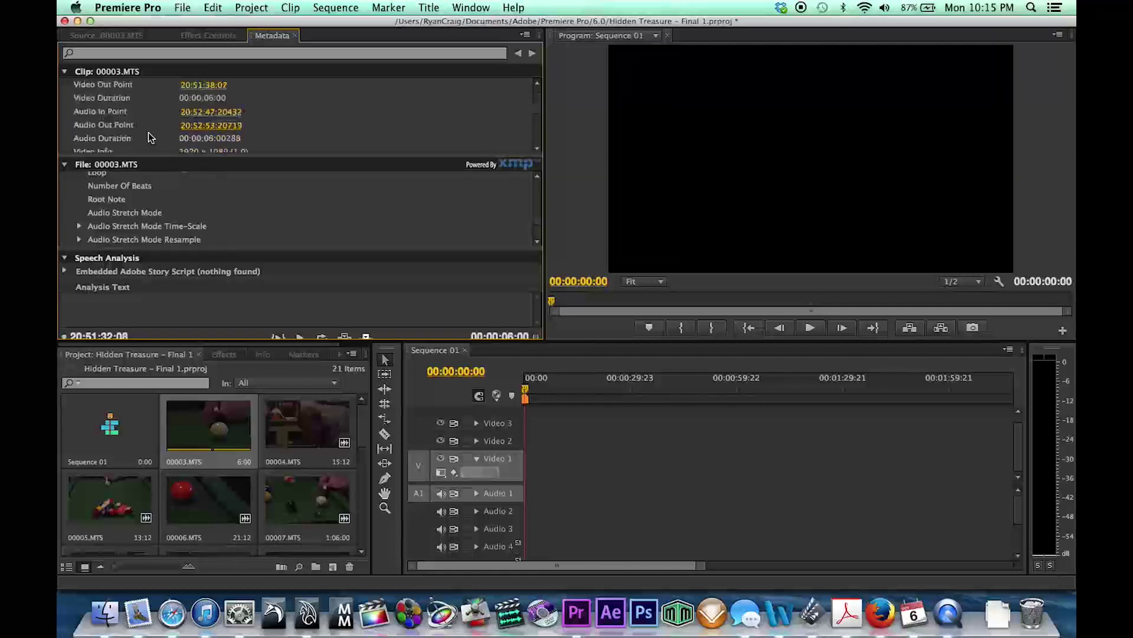
scroll(148, 138, "down", 2)
scroll(148, 137, "up", 2)
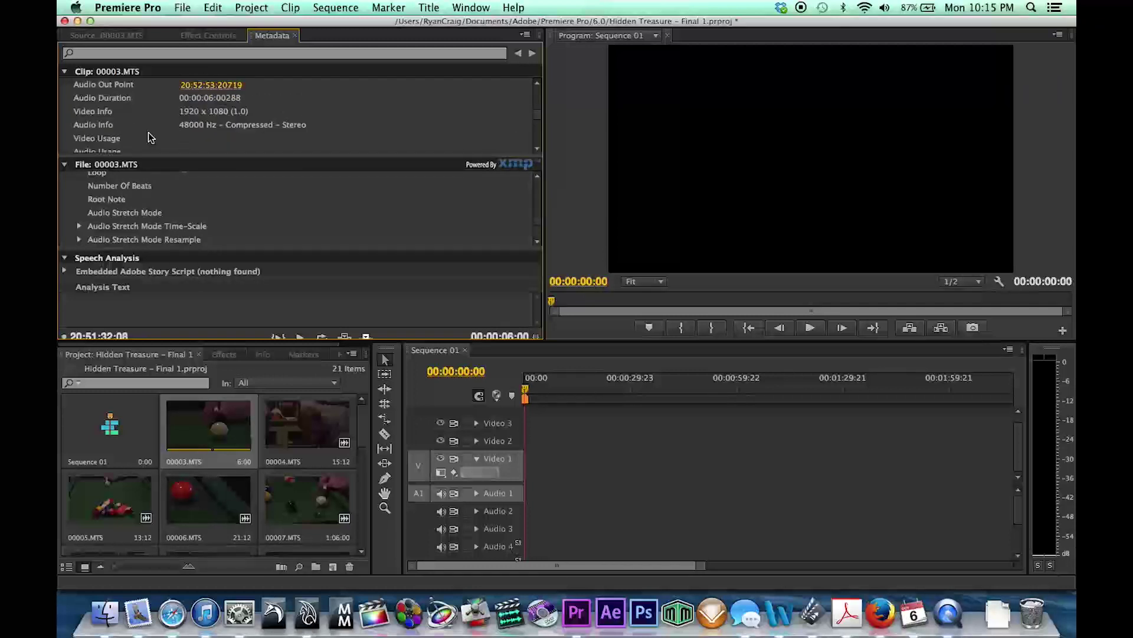
scroll(149, 138, "down", 2)
scroll(149, 138, "down", 8)
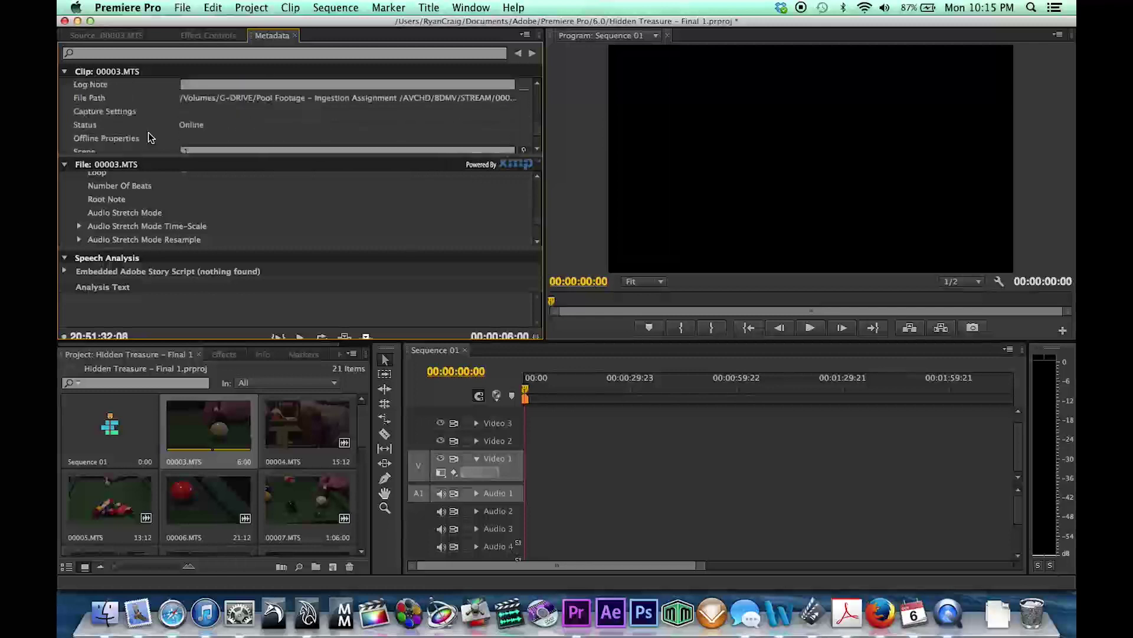
scroll(149, 138, "down", 3)
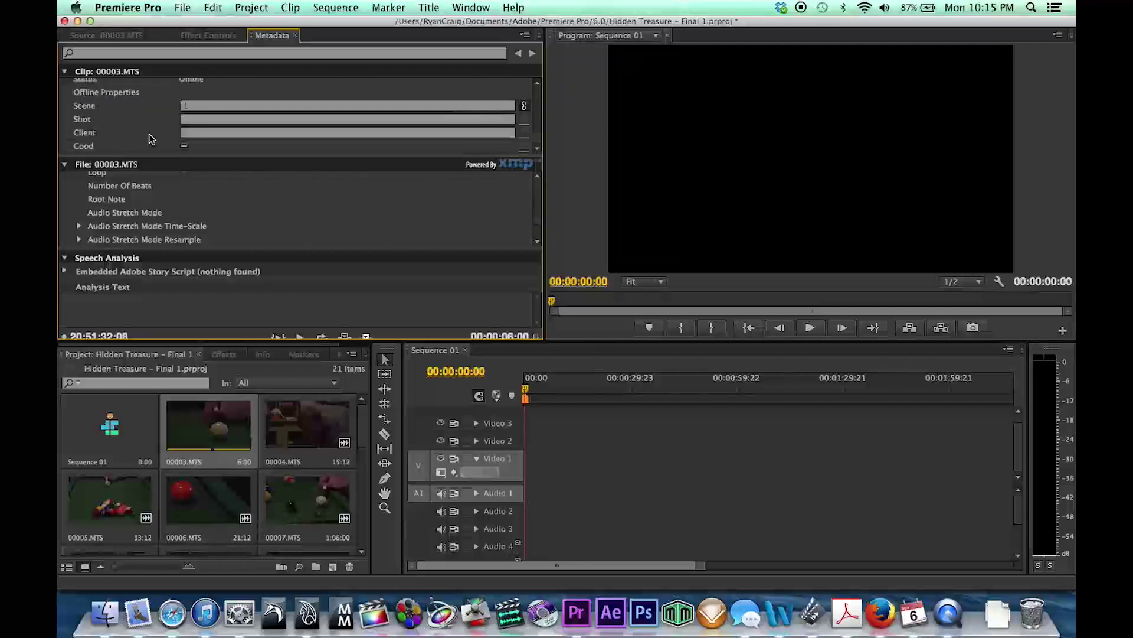
scroll(149, 139, "up", 1)
scroll(150, 190, "up", 10)
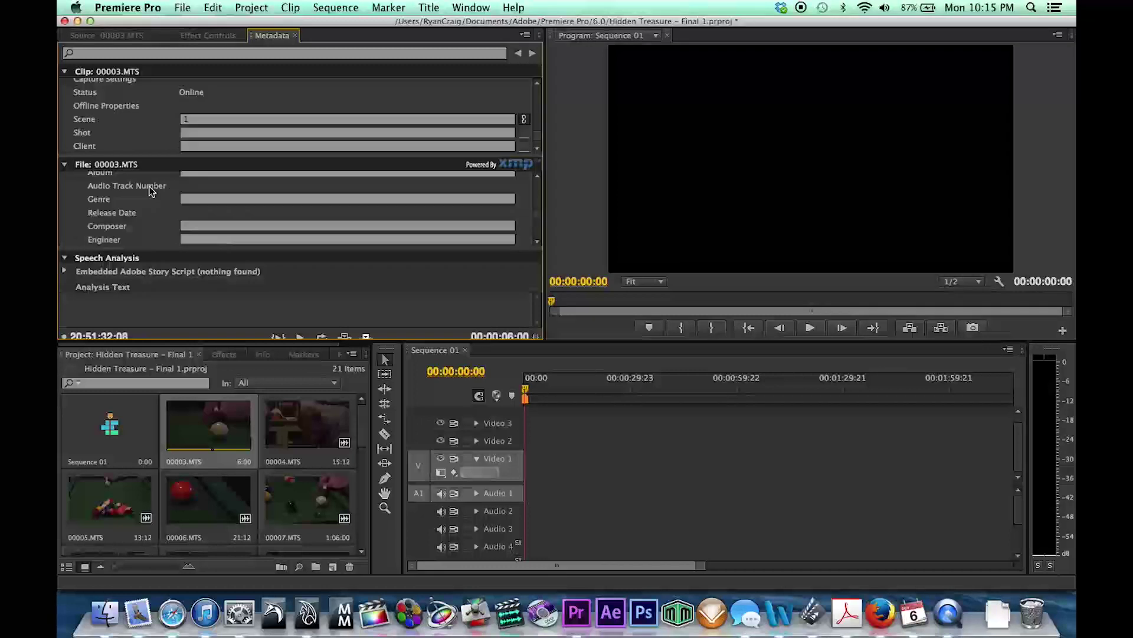
scroll(152, 190, "up", 10)
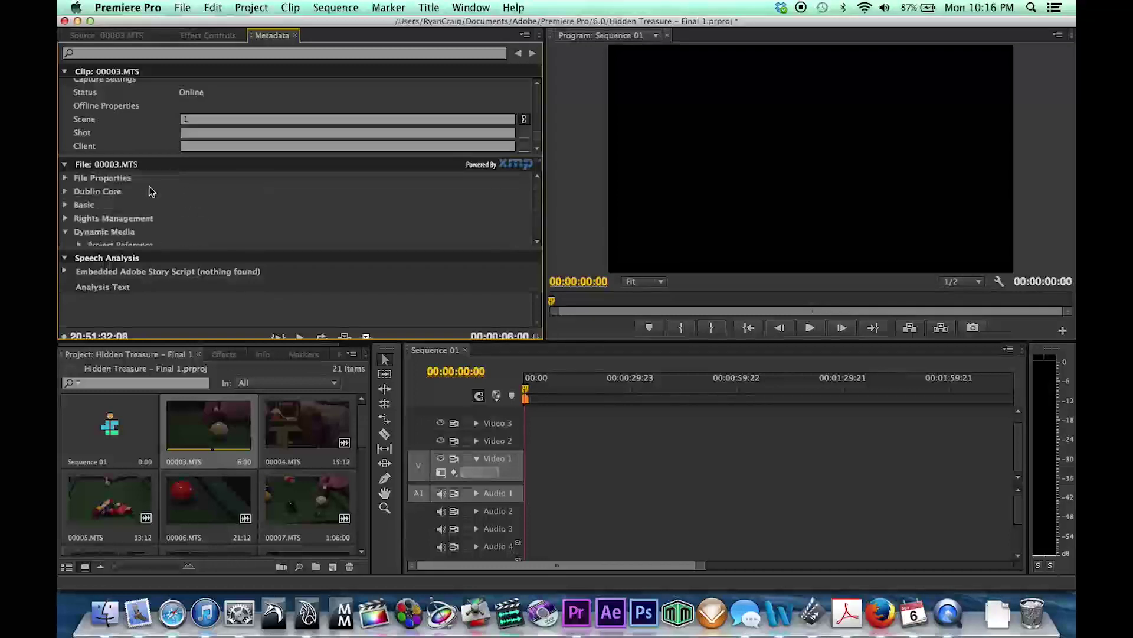
- Expand File Properties to review details like the 23.976 fps frame rate and 16.8 MB size
left_click(65, 178)
scroll(166, 214, "down", 1)
scroll(166, 213, "down", 4)
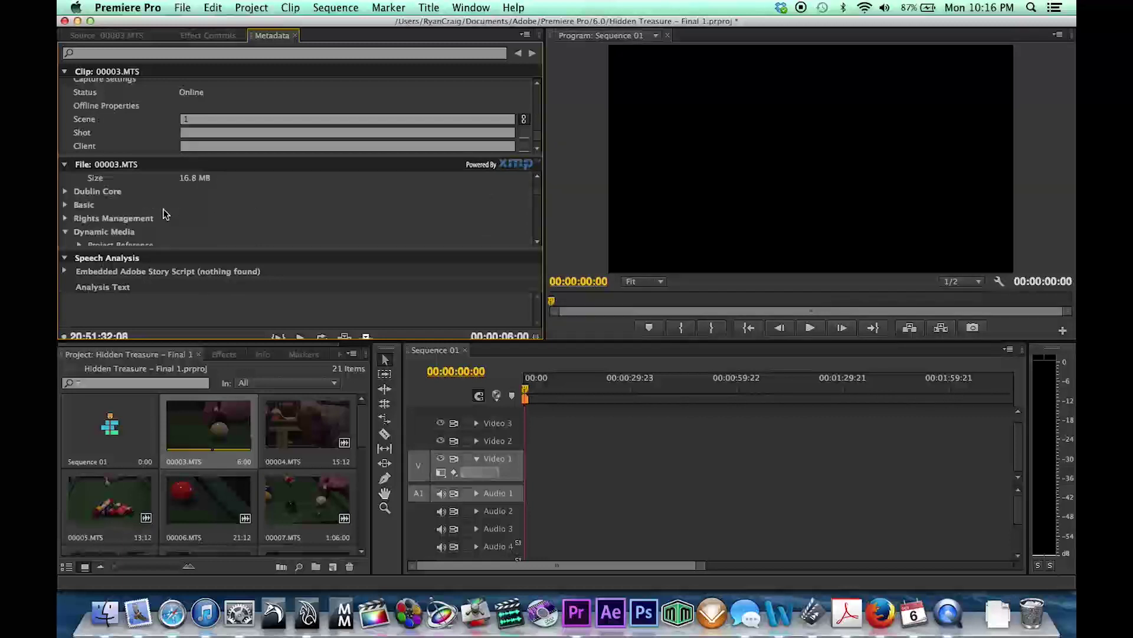
scroll(68, 213, "up", 1)
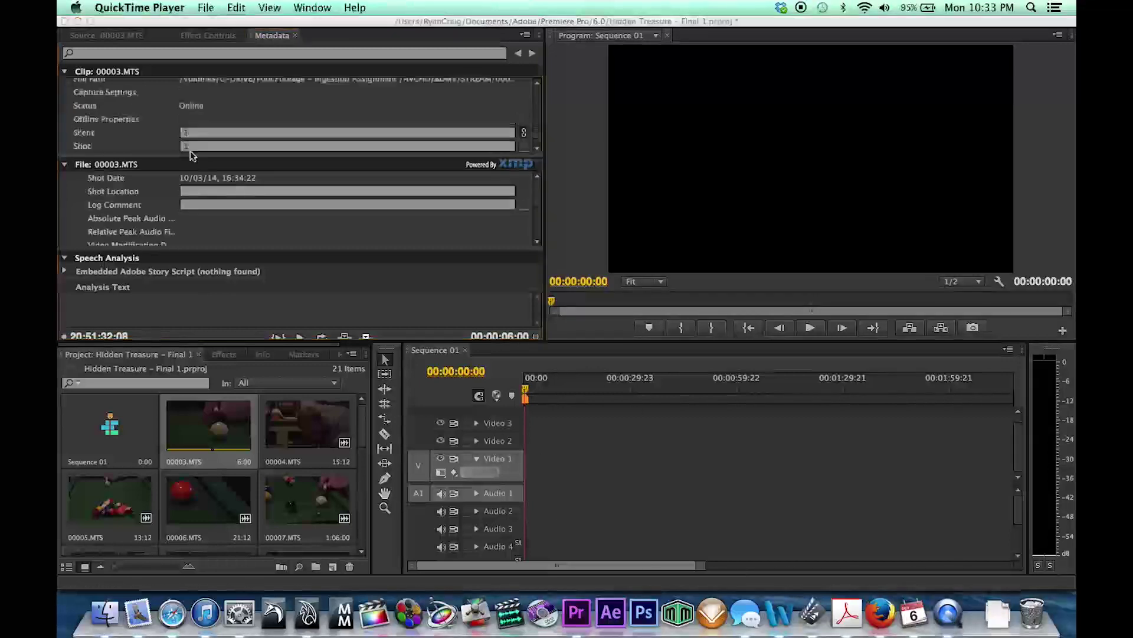
scroll(185, 142, "up", 5)
scroll(184, 142, "up", 8)
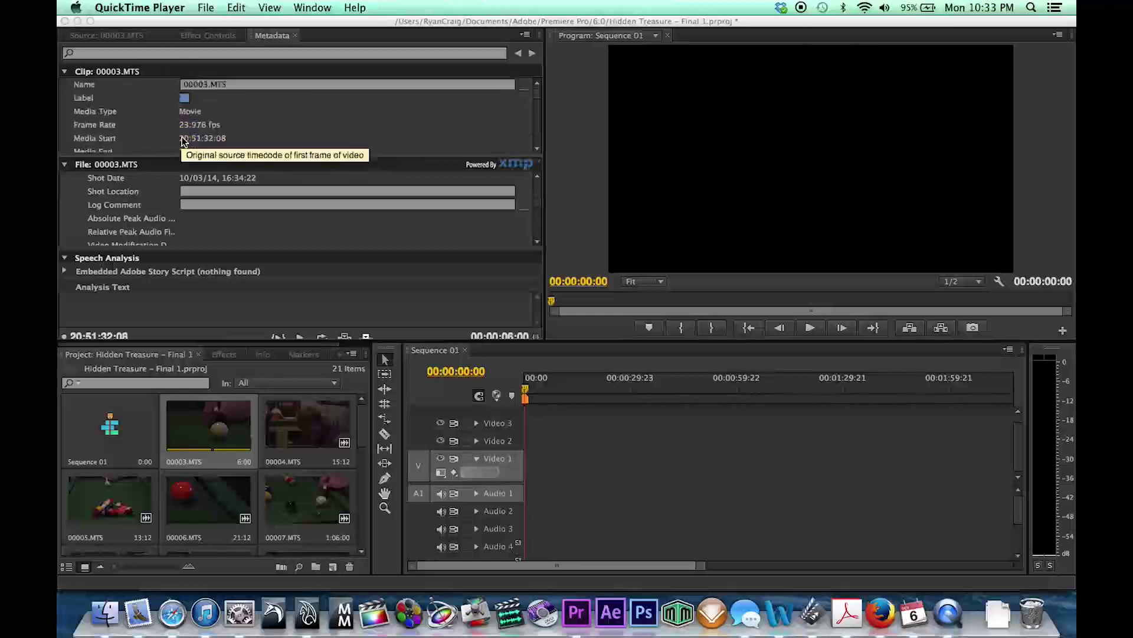
- Rename clip 00003.MTS to CU Cue Ball and begin entering its Shot Location
left_click(219, 94)
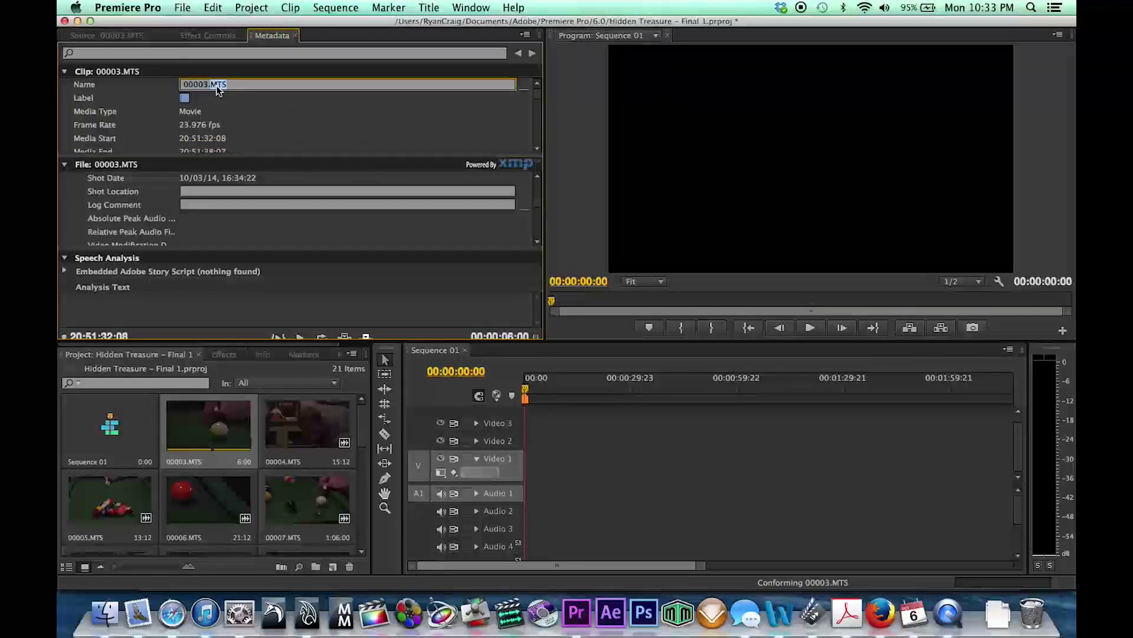
left_click(215, 84)
key("BackSpace")
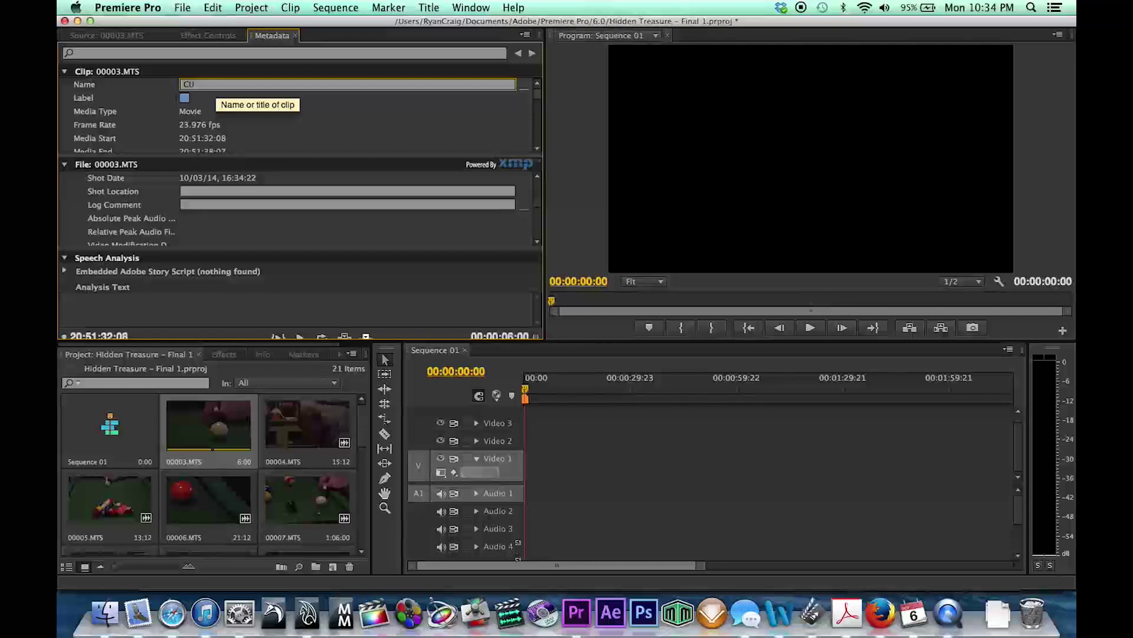
type("CU Cue Ball")
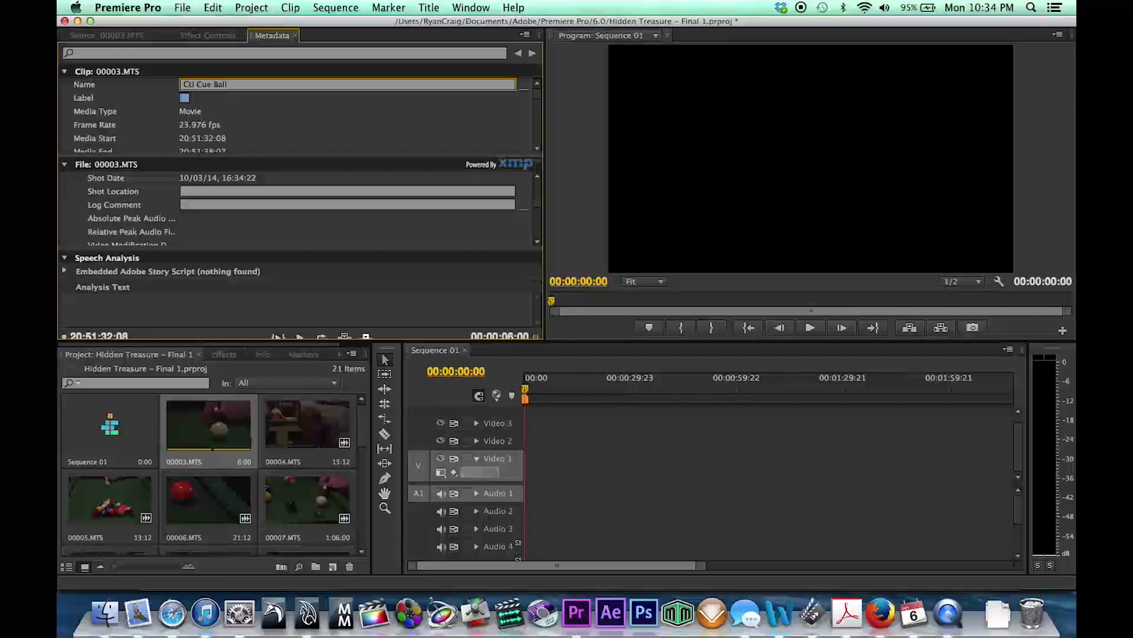
key("Return")
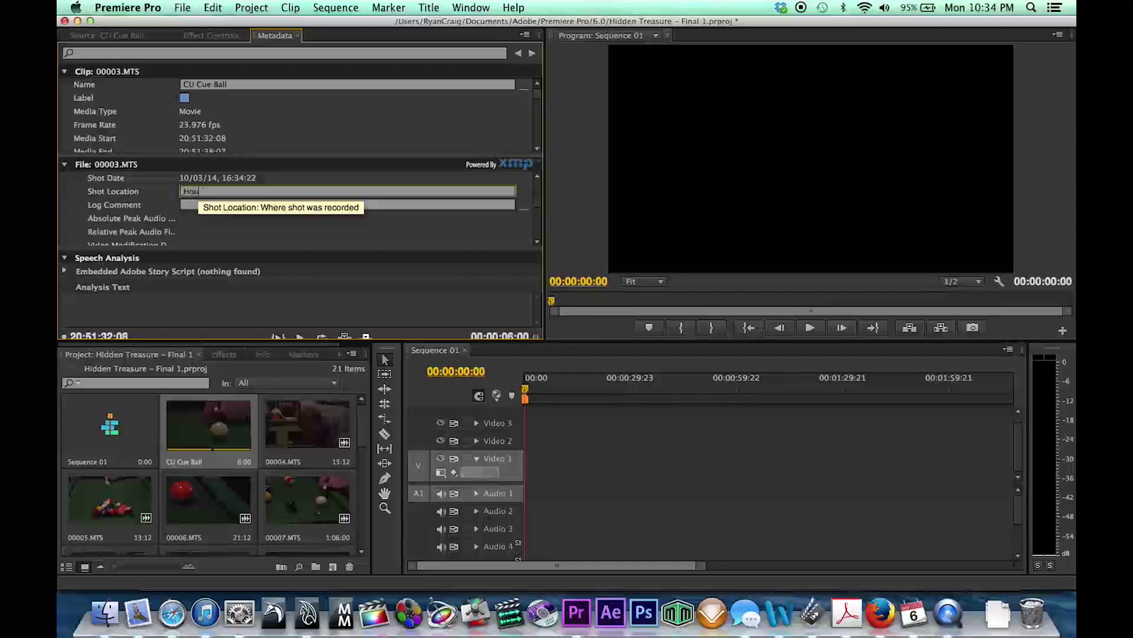
type("-Basem")
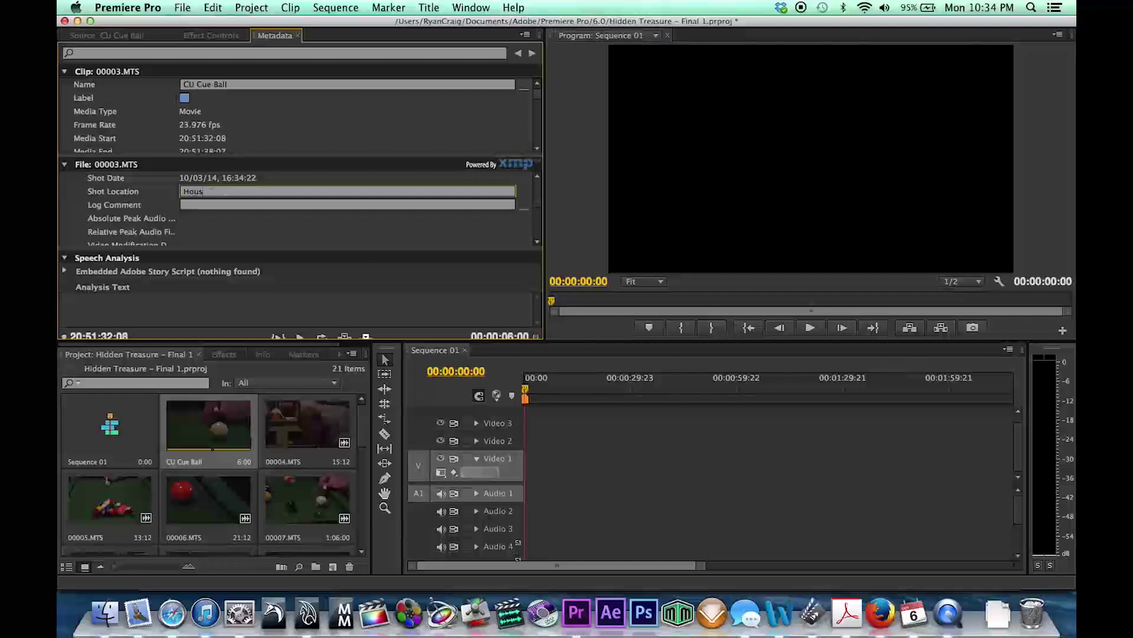
type("Sports Bar")
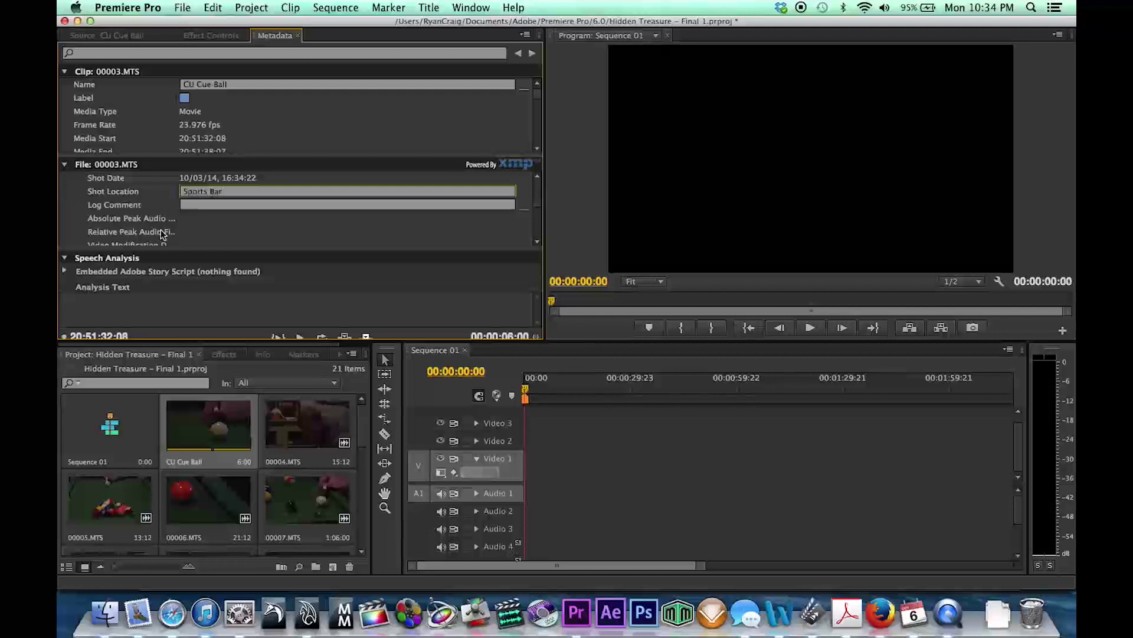
- Scroll to the File section's Client field and enter Full Sail
scroll(175, 223, "down", 8)
scroll(132, 236, "down", 2)
scroll(126, 243, "down", 5)
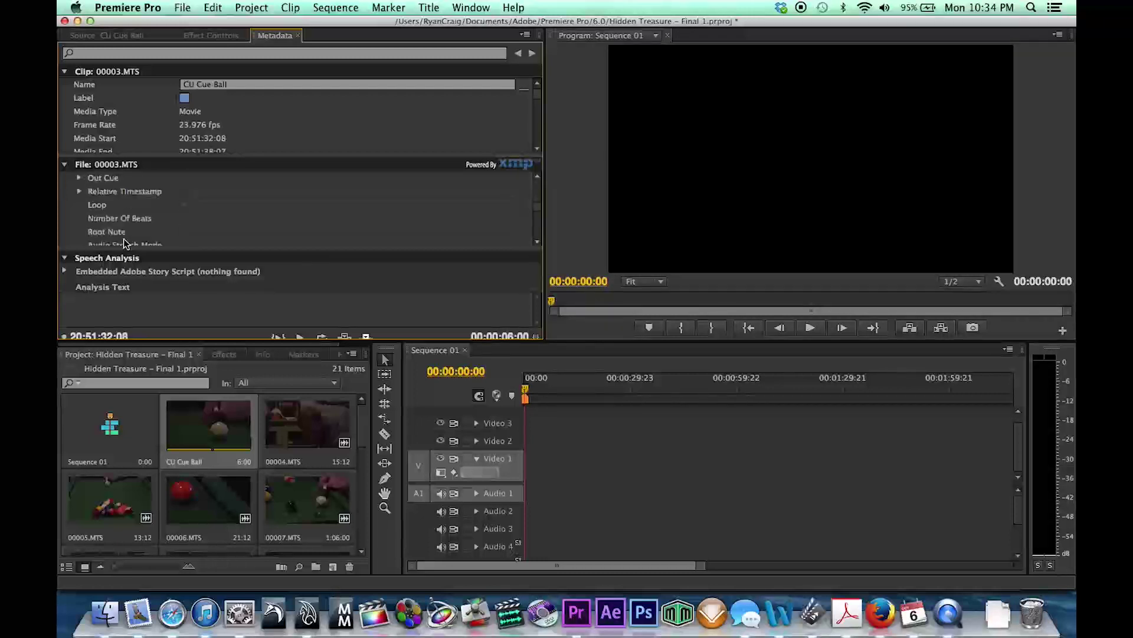
scroll(125, 243, "down", 3)
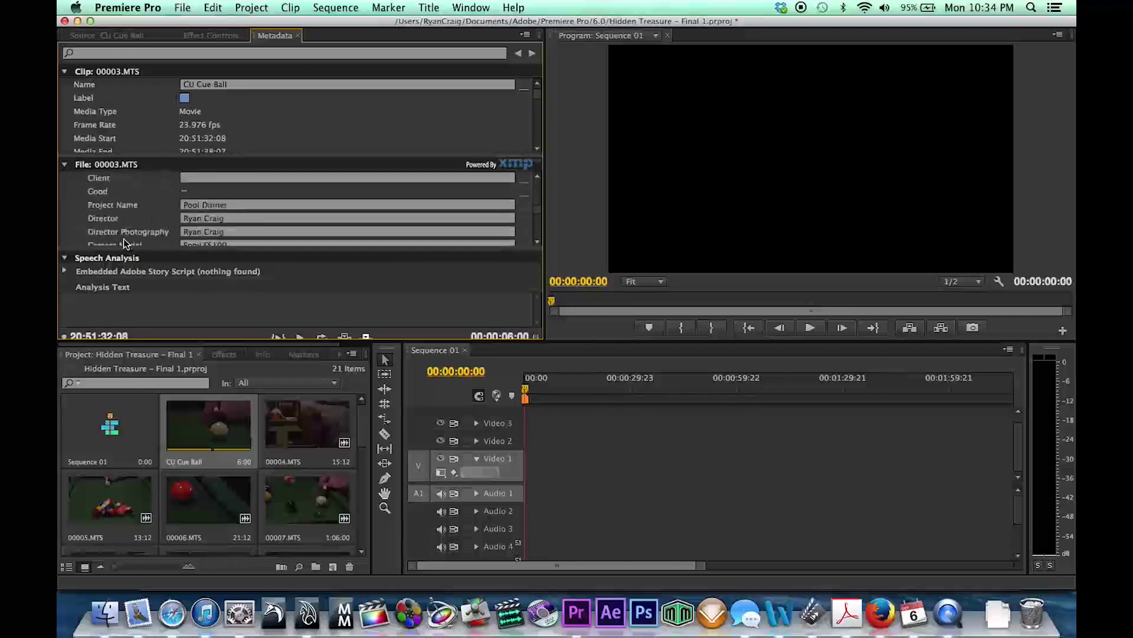
left_click(200, 191)
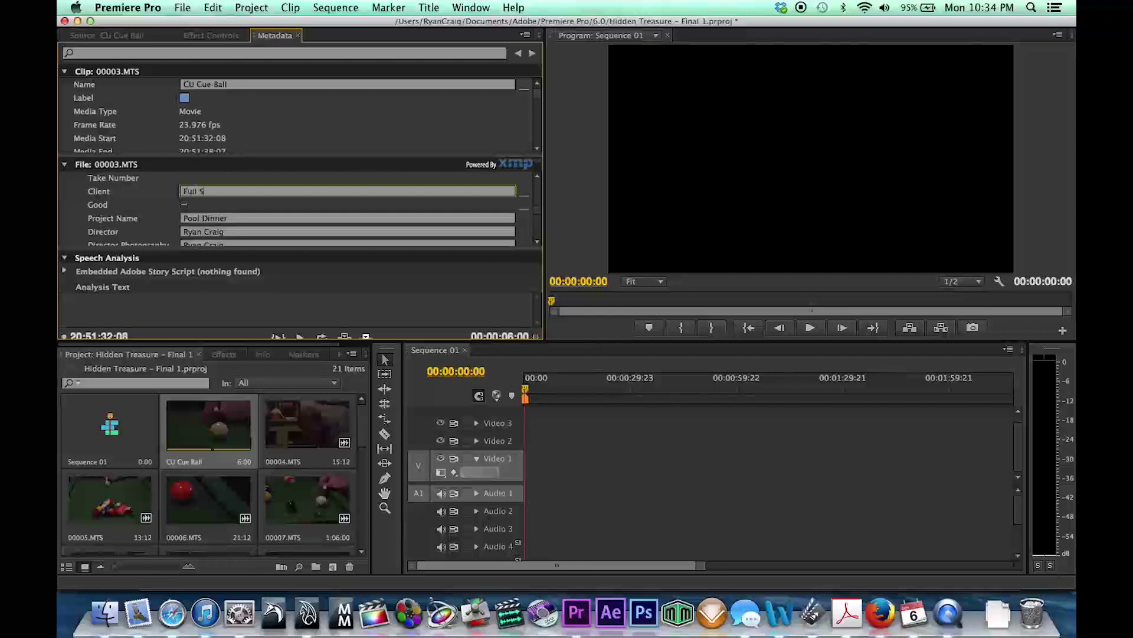
- Check the Clip section shows Scene 1, Shot 1 and Client Full Sail
scroll(104, 219, "down", 5)
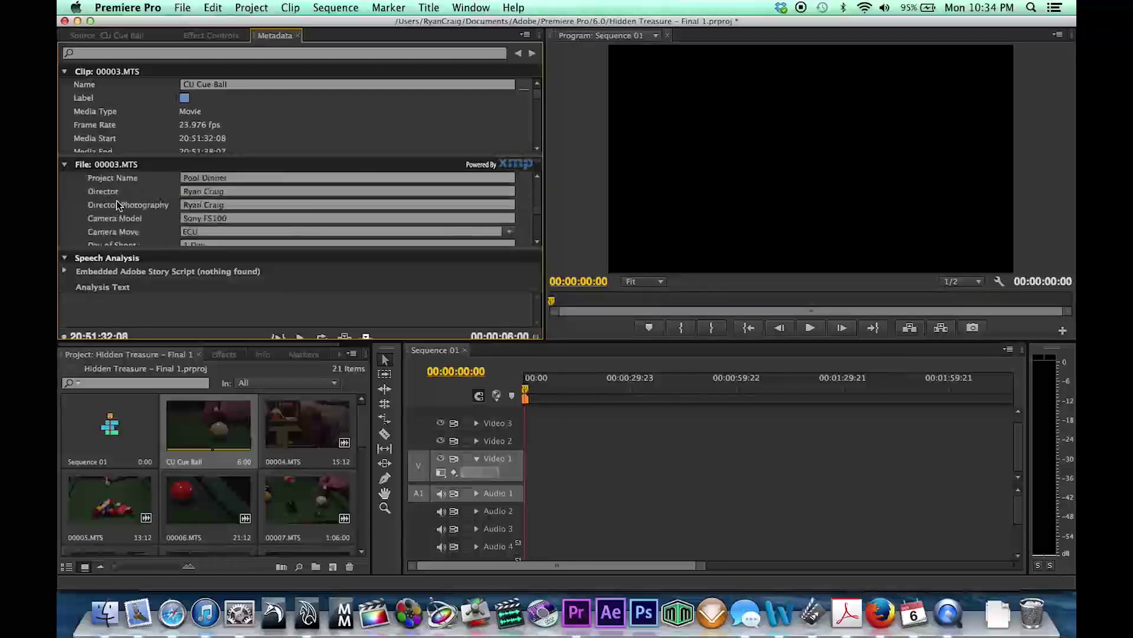
scroll(126, 223, "down", 8)
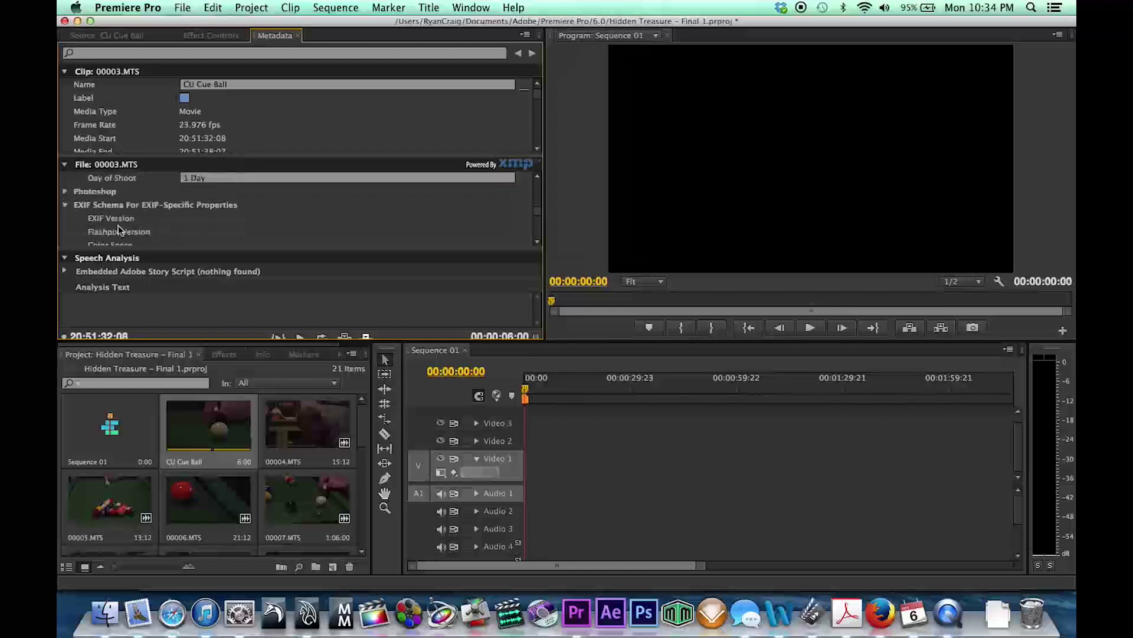
scroll(118, 230, "down", 10)
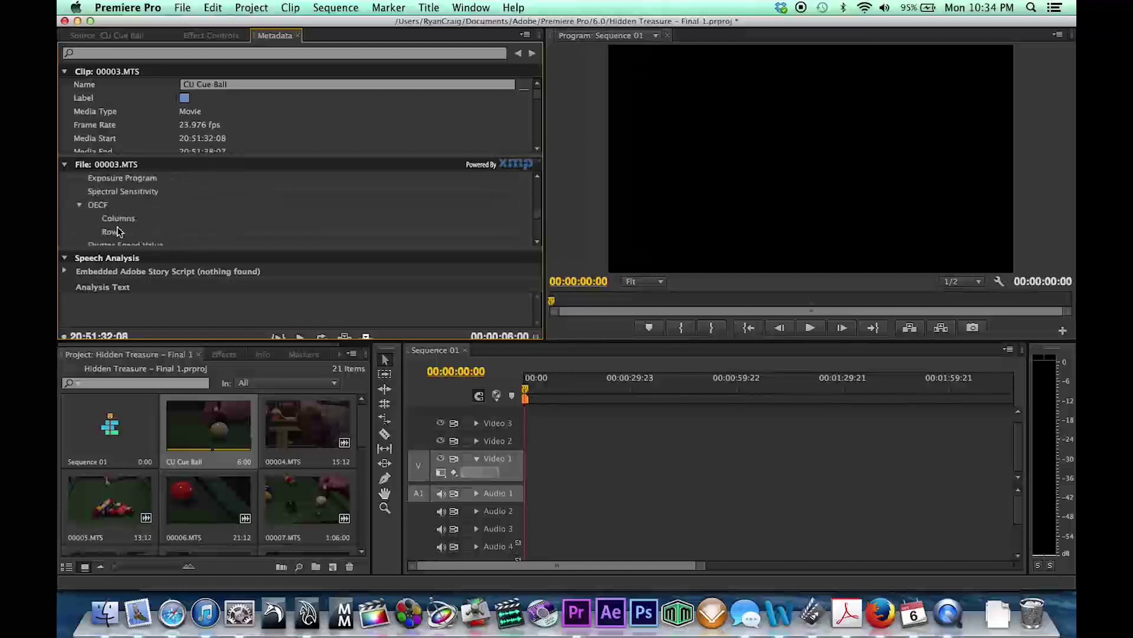
scroll(117, 226, "down", 8)
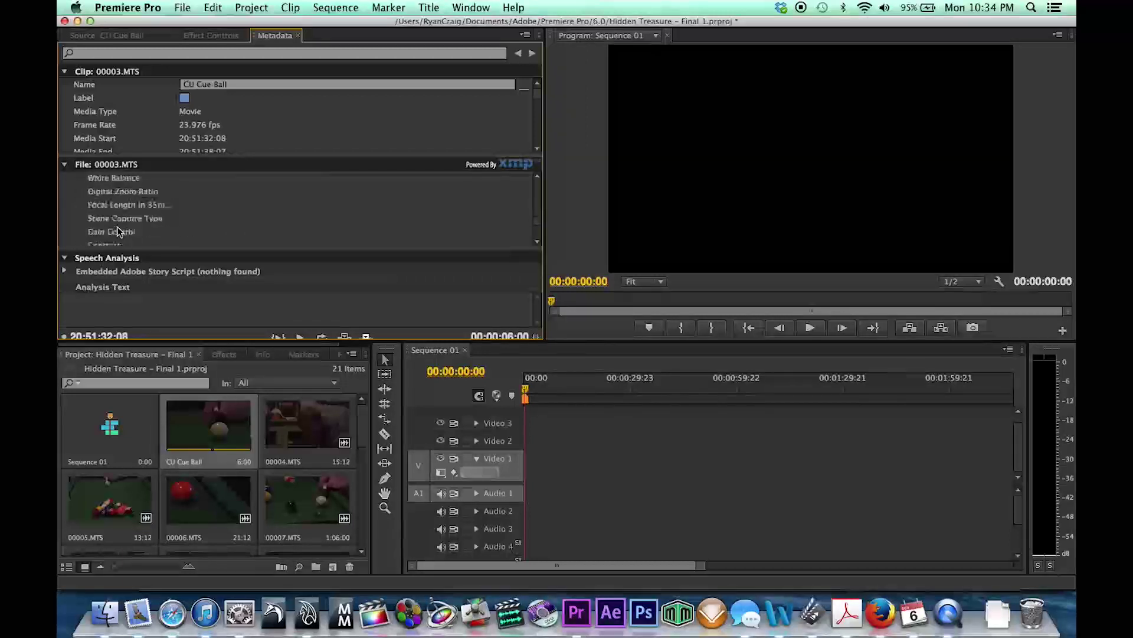
scroll(117, 230, "down", 1)
scroll(110, 123, "down", 6)
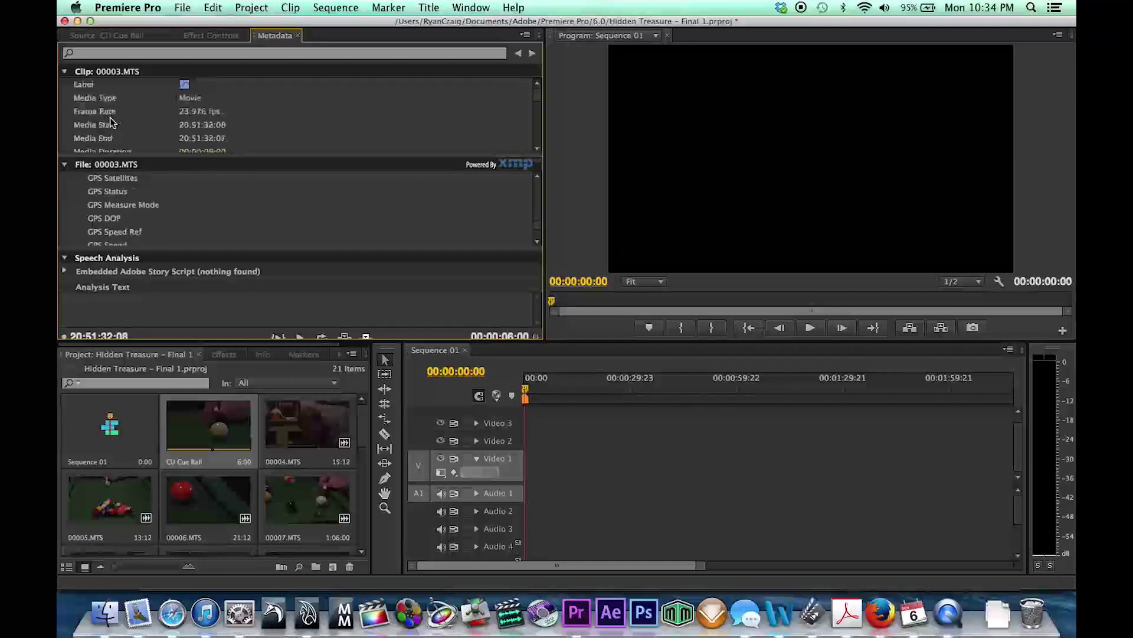
scroll(112, 124, "down", 4)
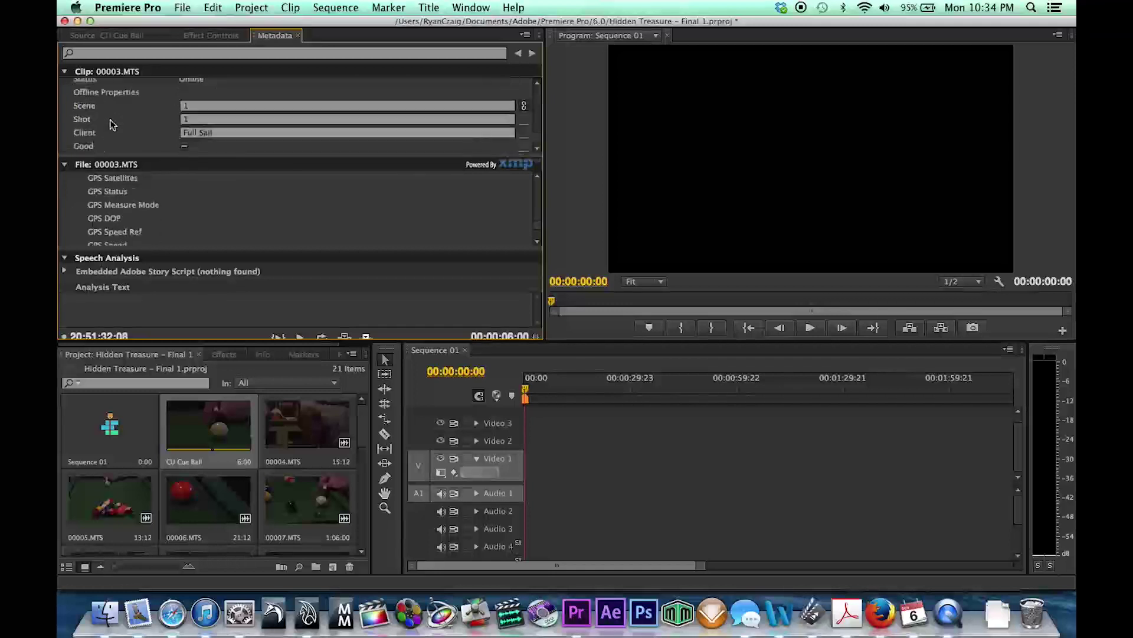
left_click(189, 110)
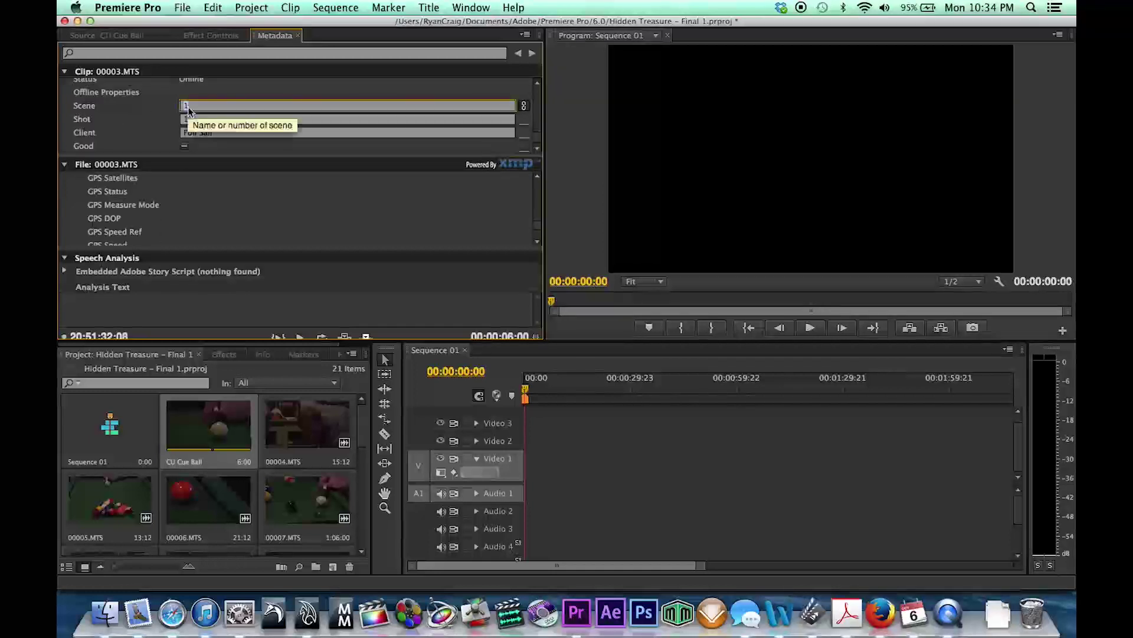
scroll(122, 217, "down", 5)
scroll(121, 217, "down", 5)
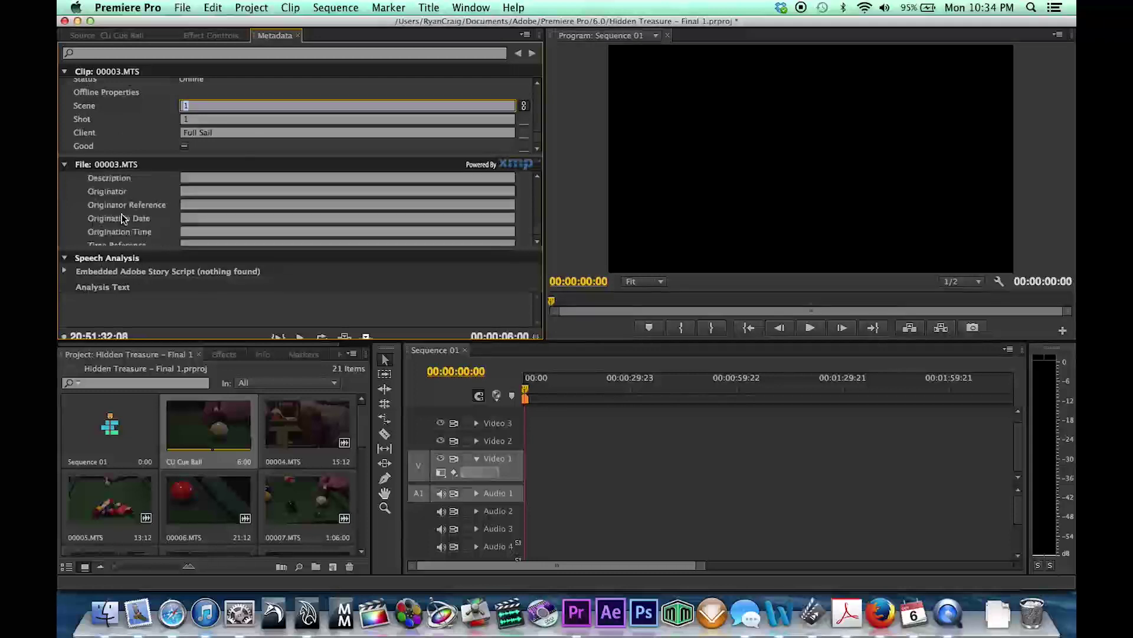
scroll(122, 218, "down", 2)
scroll(122, 218, "up", 4)
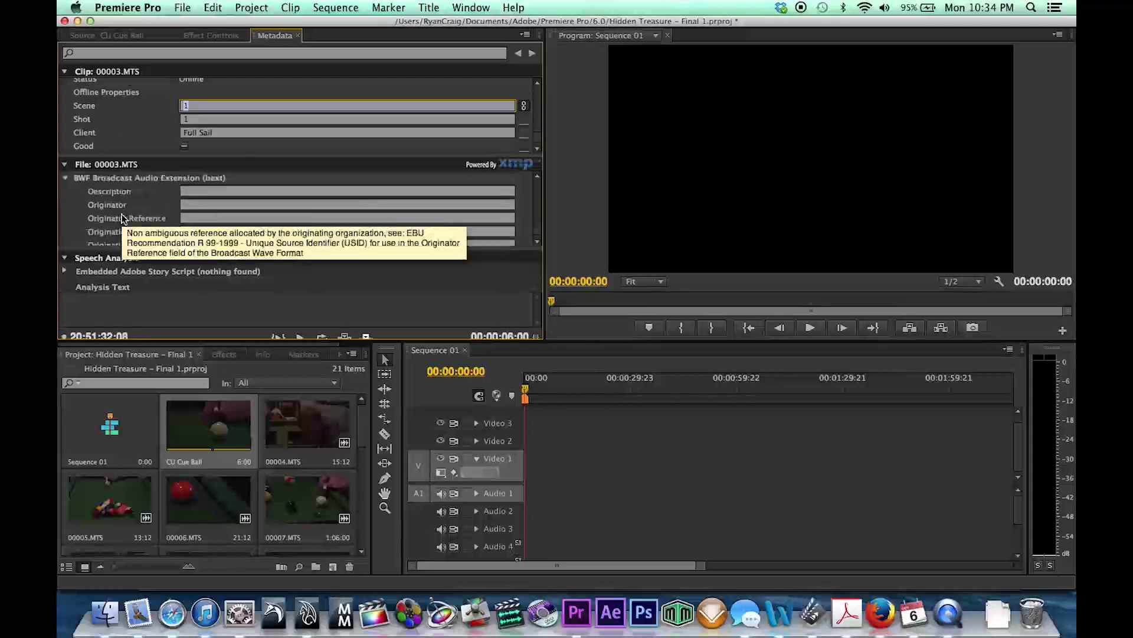
scroll(121, 213, "up", 10)
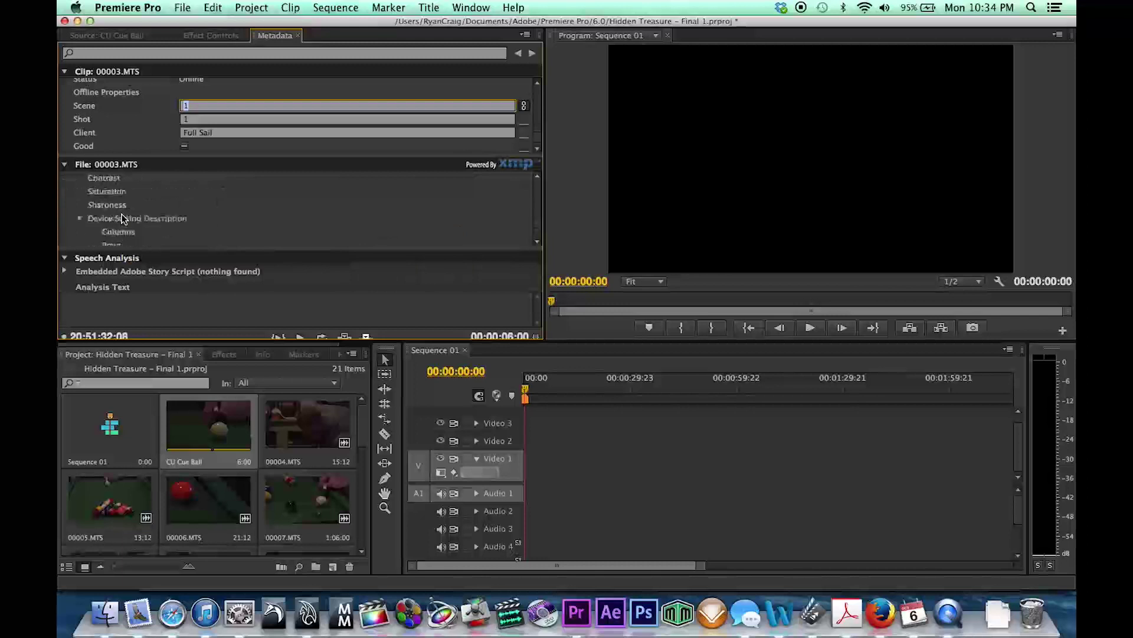
scroll(113, 141, "up", 1)
scroll(114, 141, "up", 8)
- Scroll through clip 00003.MTS's metadata fields to find the Clip section
scroll(113, 142, "down", 4)
scroll(113, 195, "up", 3)
scroll(114, 194, "up", 8)
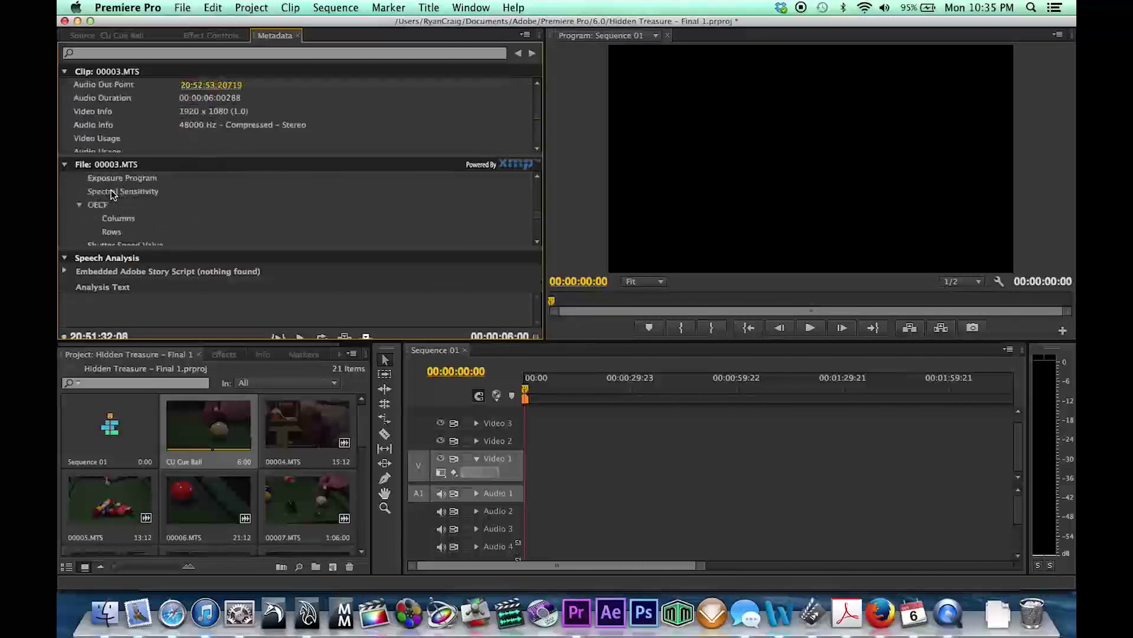
scroll(113, 195, "up", 10)
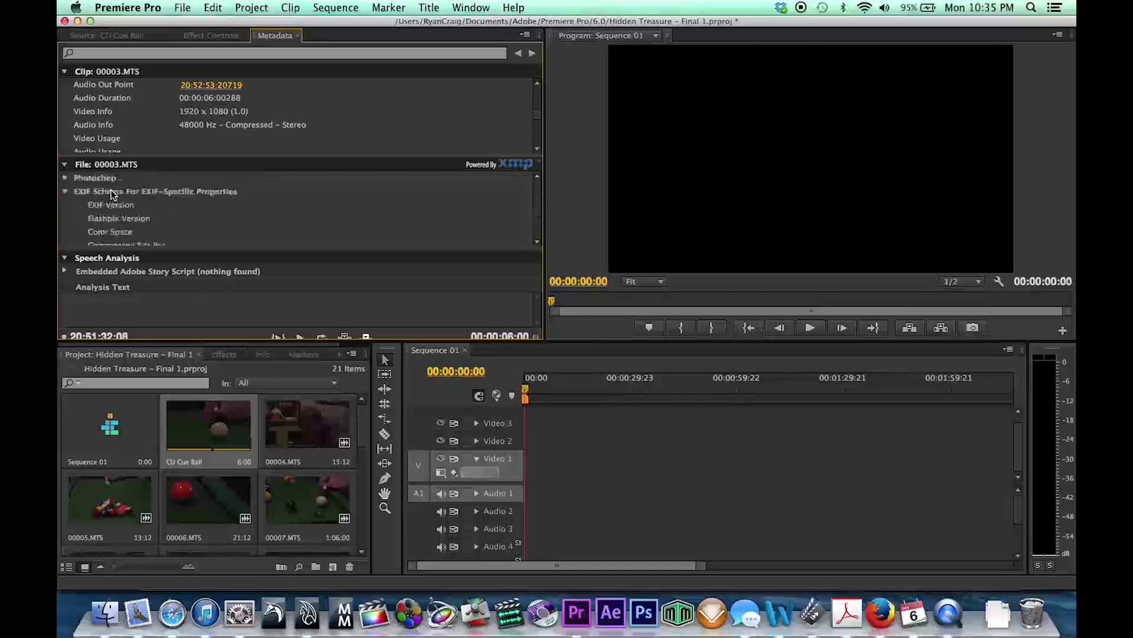
scroll(114, 195, "up", 10)
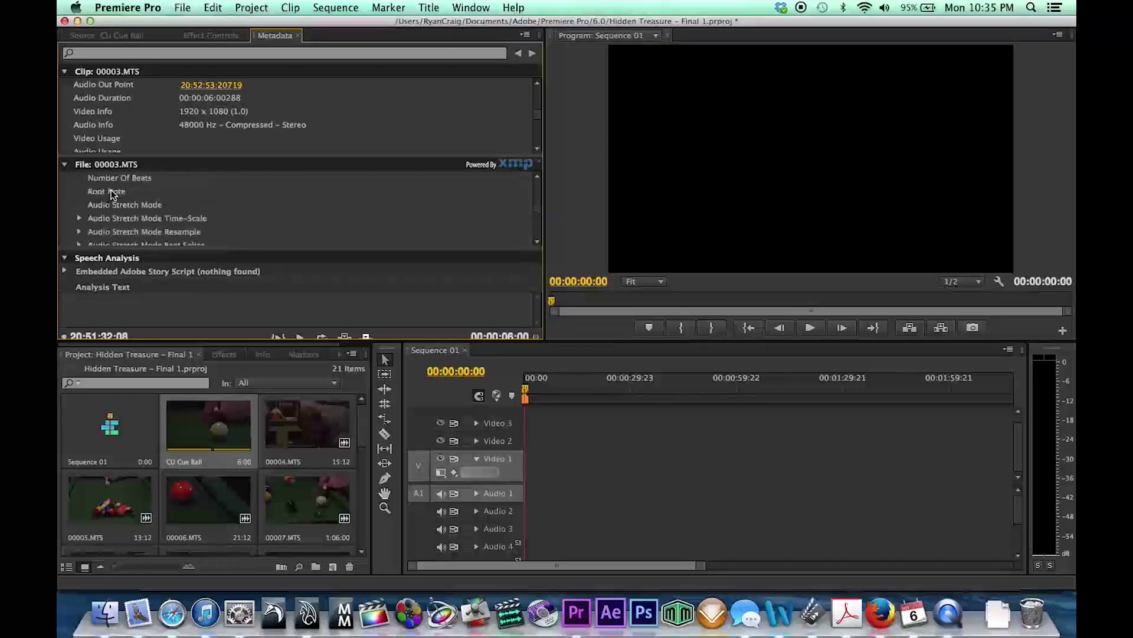
scroll(113, 195, "up", 2)
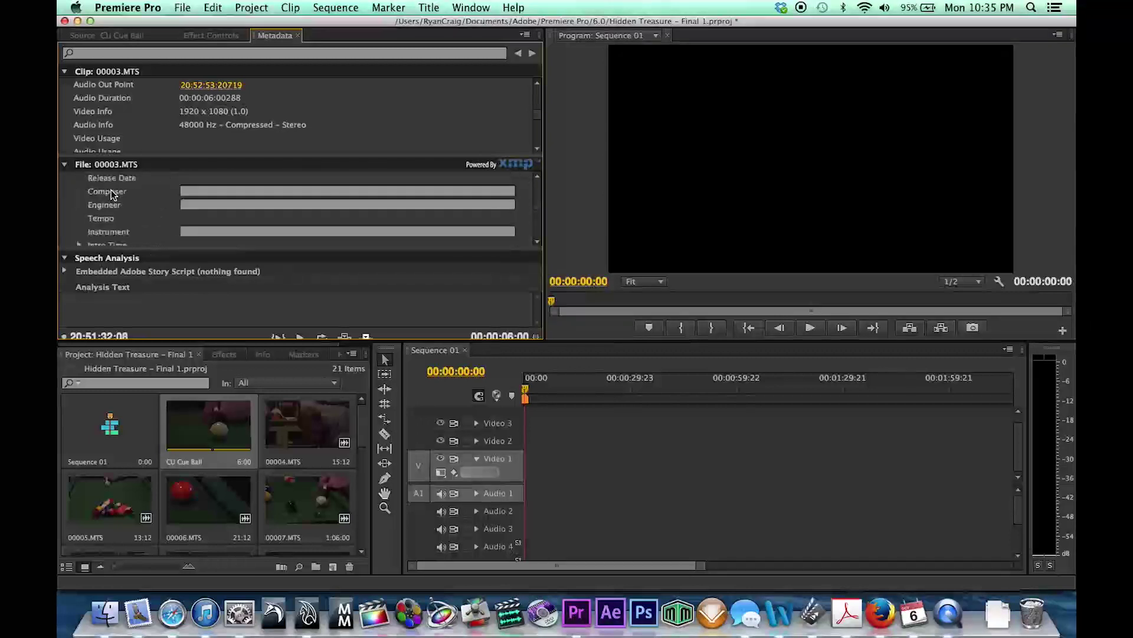
scroll(113, 194, "down", 3)
scroll(113, 195, "down", 10)
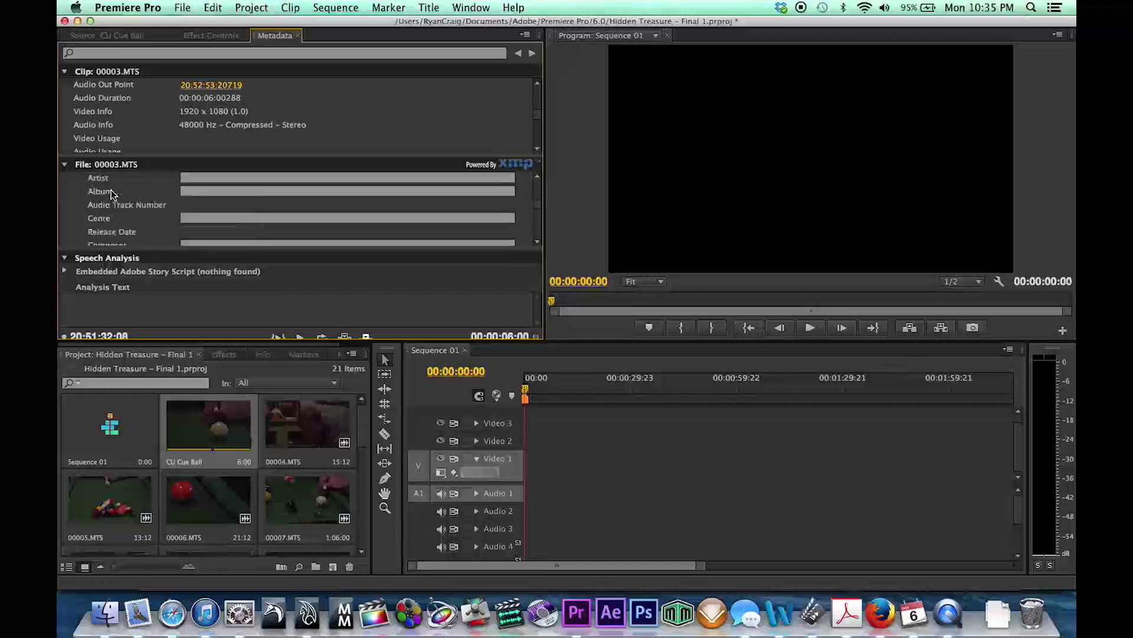
scroll(113, 195, "down", 10)
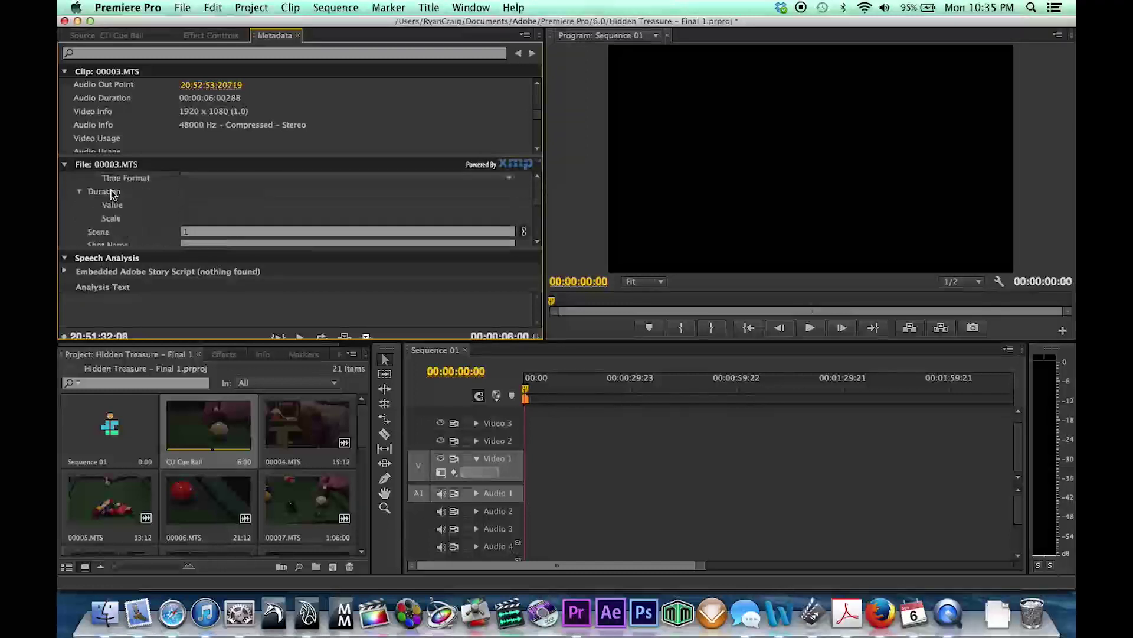
scroll(117, 202, "down", 10)
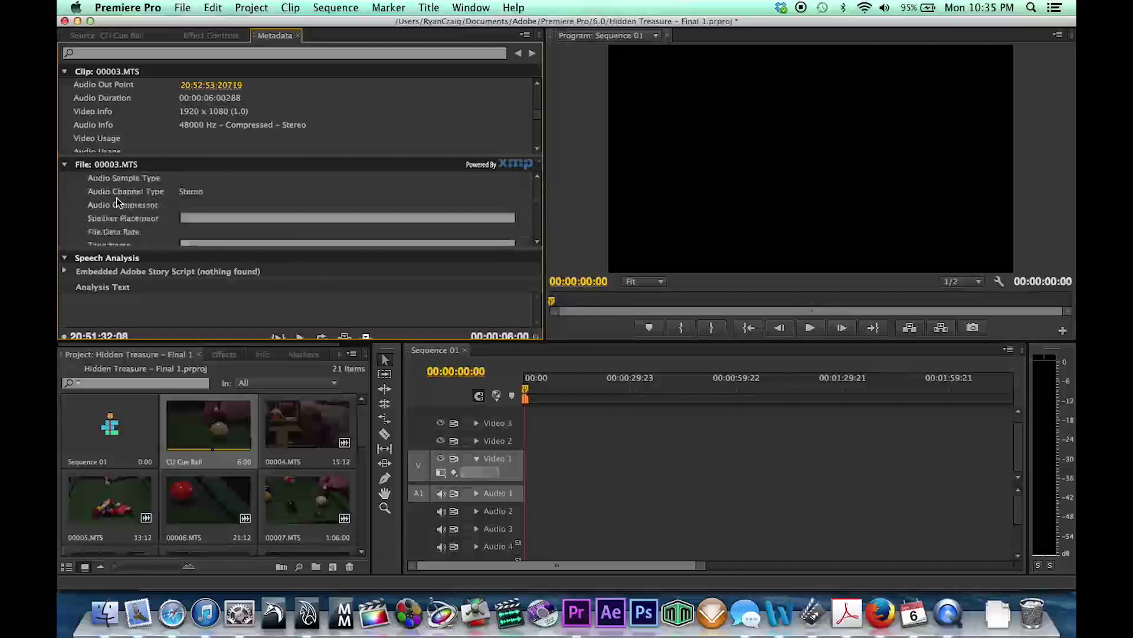
scroll(116, 197, "up", 10)
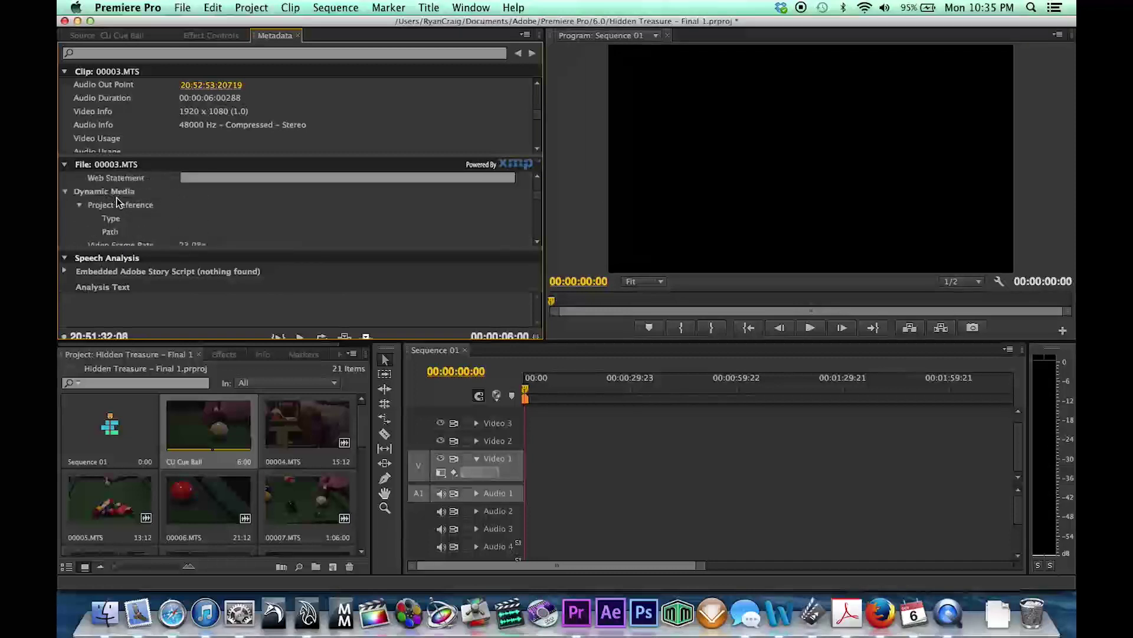
scroll(116, 198, "down", 5)
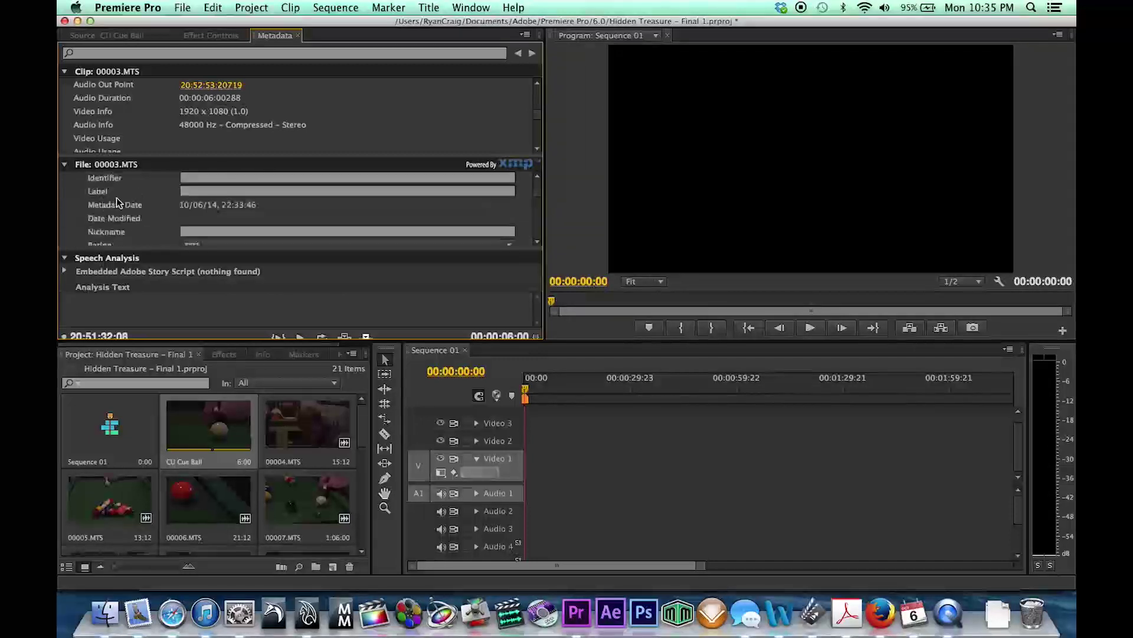
scroll(186, 219, "down", 5)
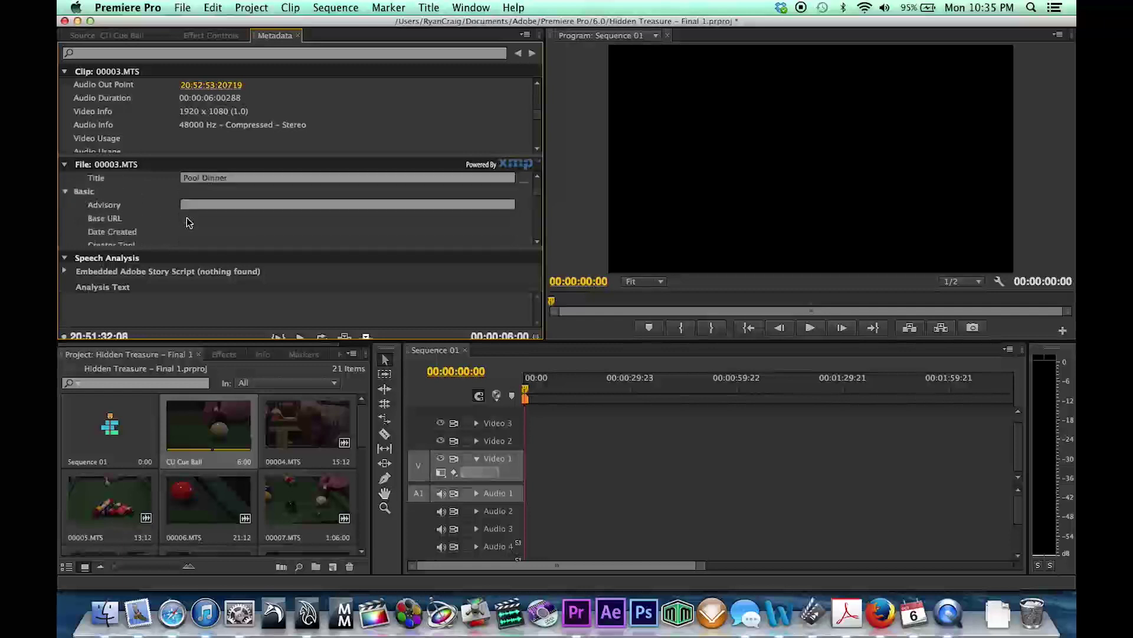
scroll(186, 220, "up", 3)
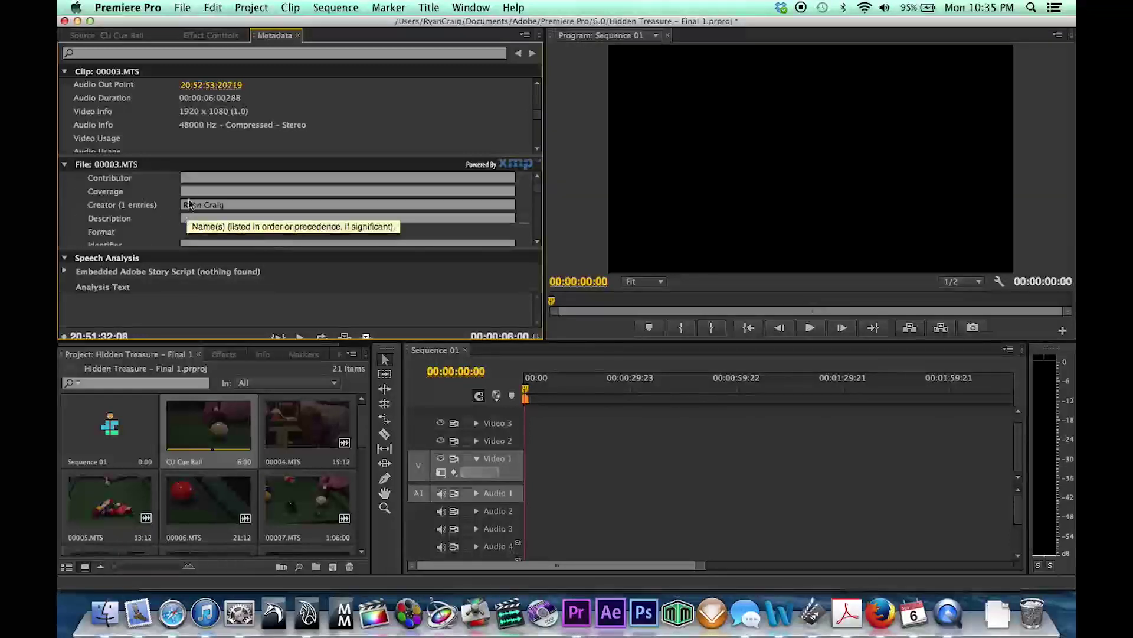
- Select the Coverage field, then scroll down the panel to the Shot Name field
left_click(195, 192)
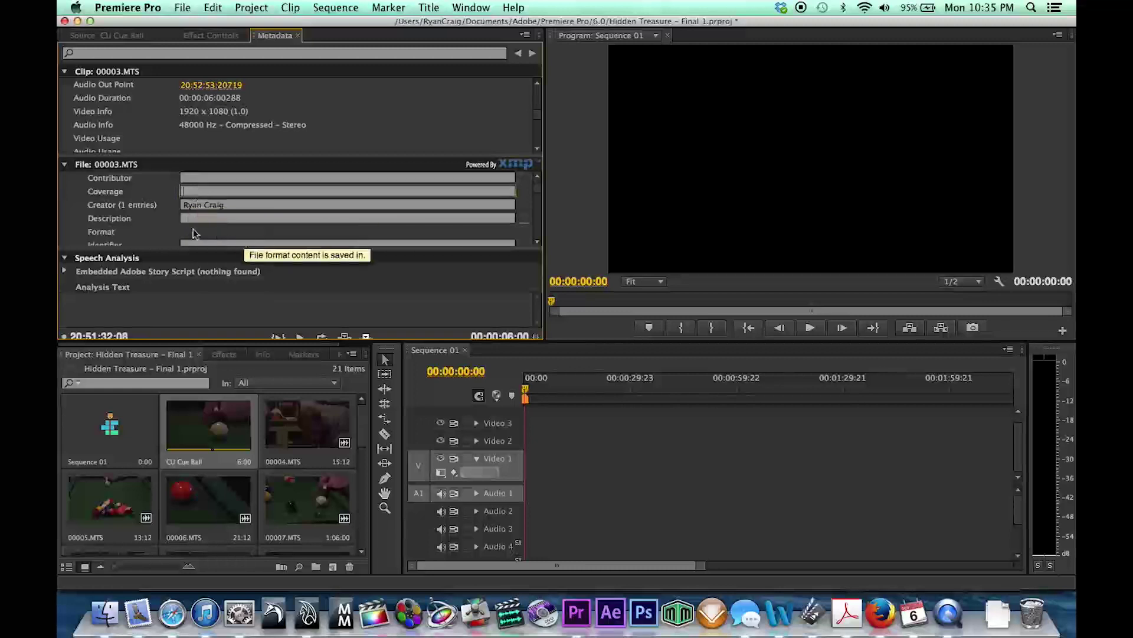
scroll(182, 235, "down", 1)
scroll(185, 230, "up", 2)
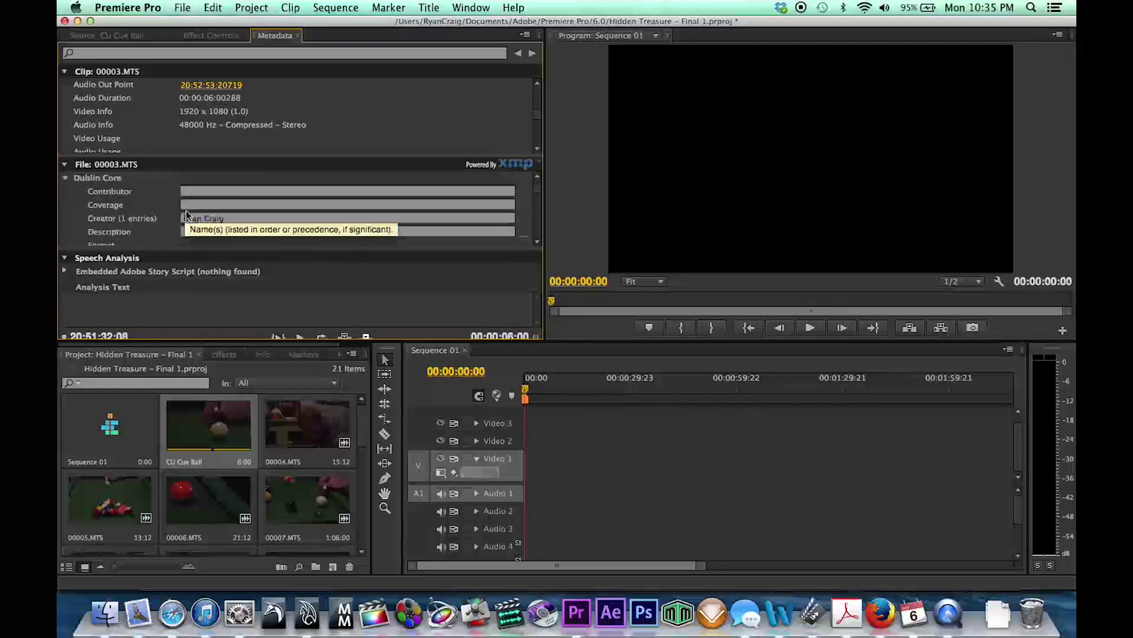
scroll(188, 205, "down", 1)
scroll(188, 196, "up", 1)
scroll(189, 207, "down", 5)
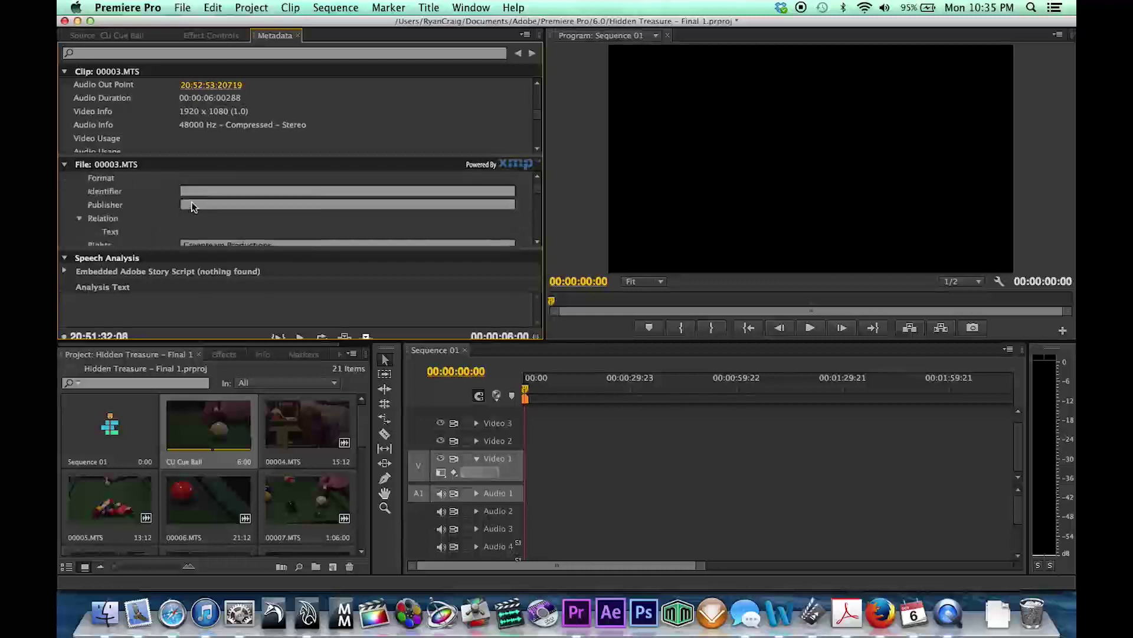
scroll(192, 206, "down", 8)
scroll(192, 206, "up", 1)
scroll(192, 206, "down", 1)
scroll(192, 206, "up", 1)
scroll(192, 206, "down", 3)
scroll(192, 206, "down", 3)
scroll(192, 211, "down", 4)
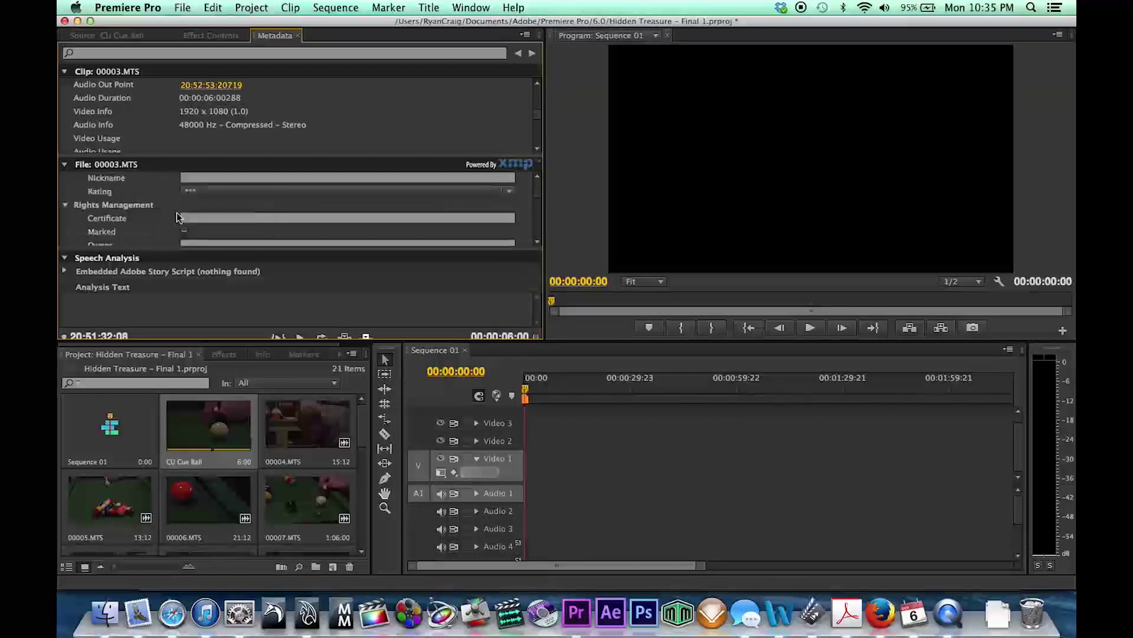
scroll(188, 200, "down", 3)
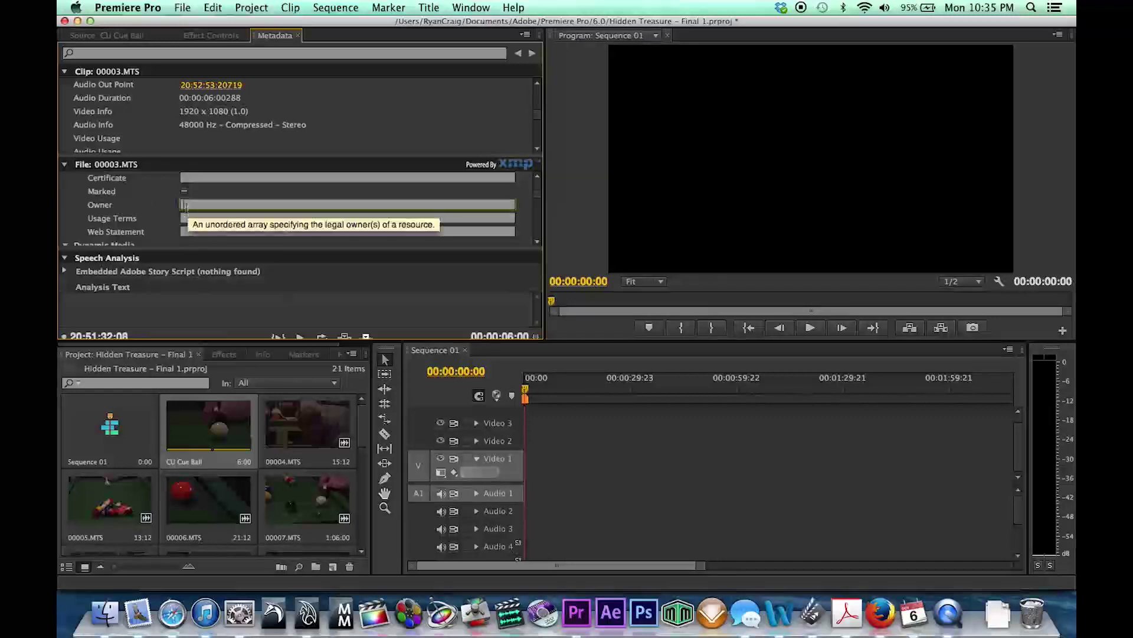
scroll(171, 210, "down", 6)
scroll(153, 210, "down", 5)
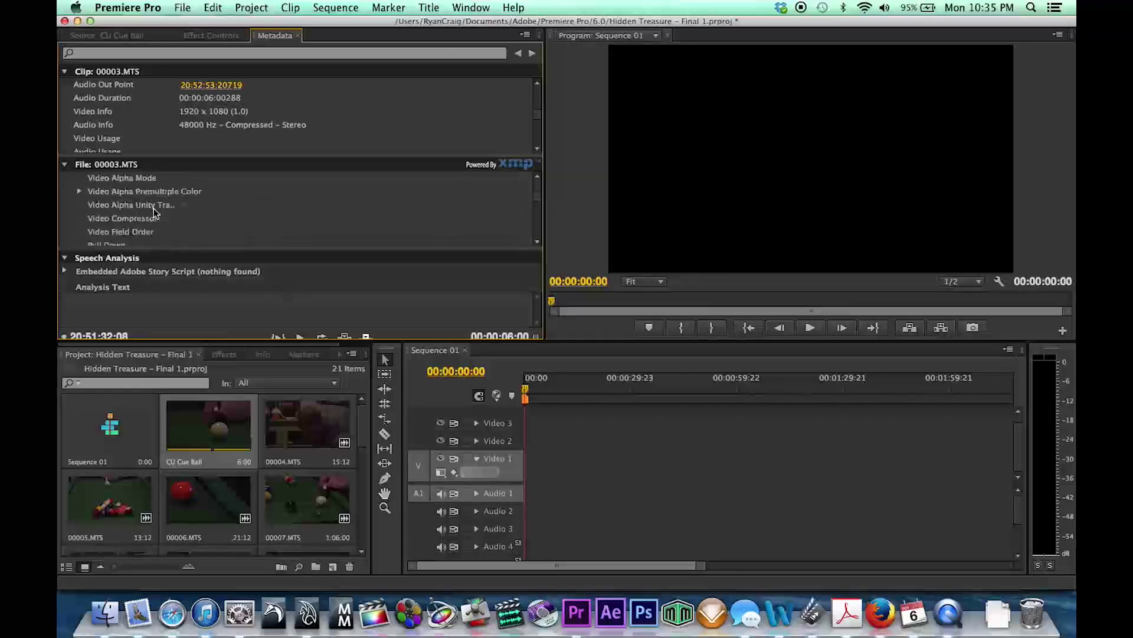
scroll(154, 213, "down", 2)
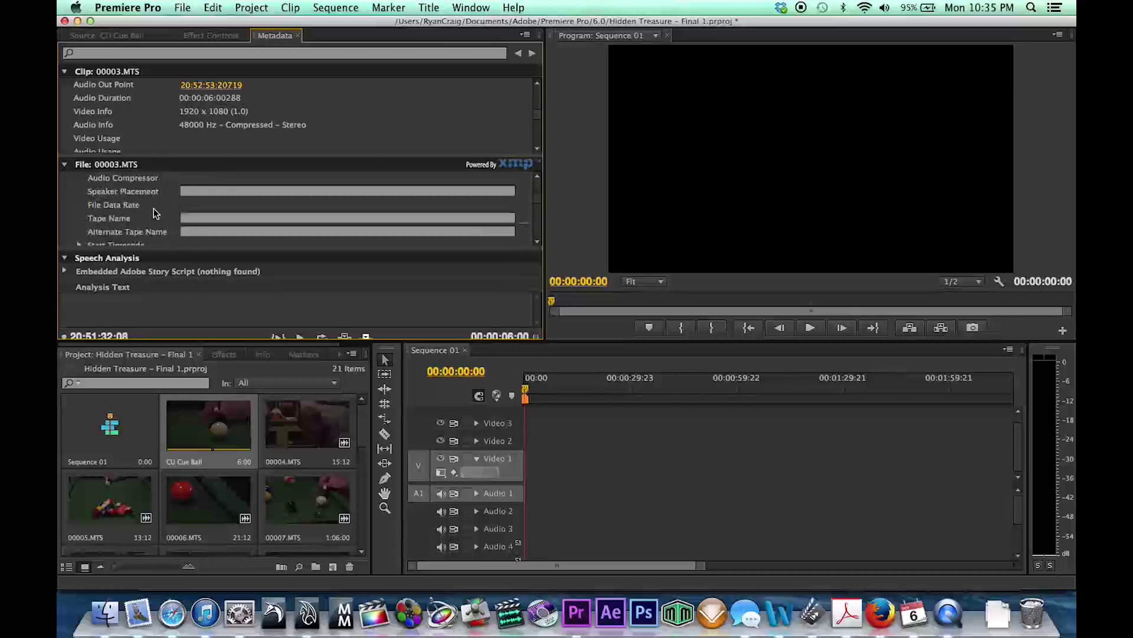
scroll(178, 210, "down", 4)
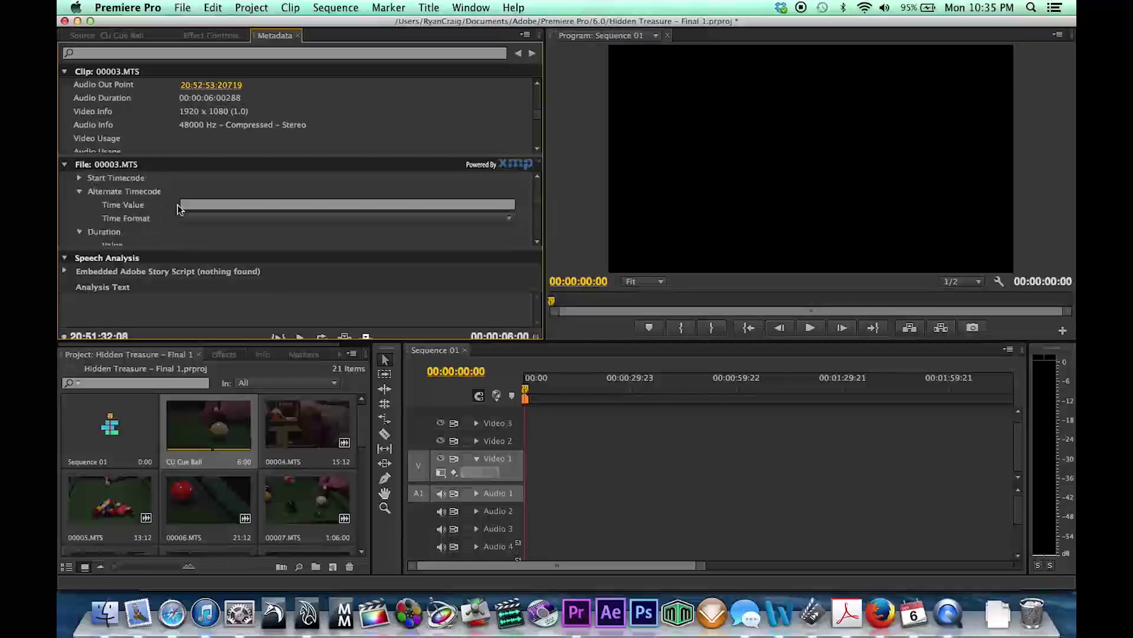
scroll(178, 210, "down", 4)
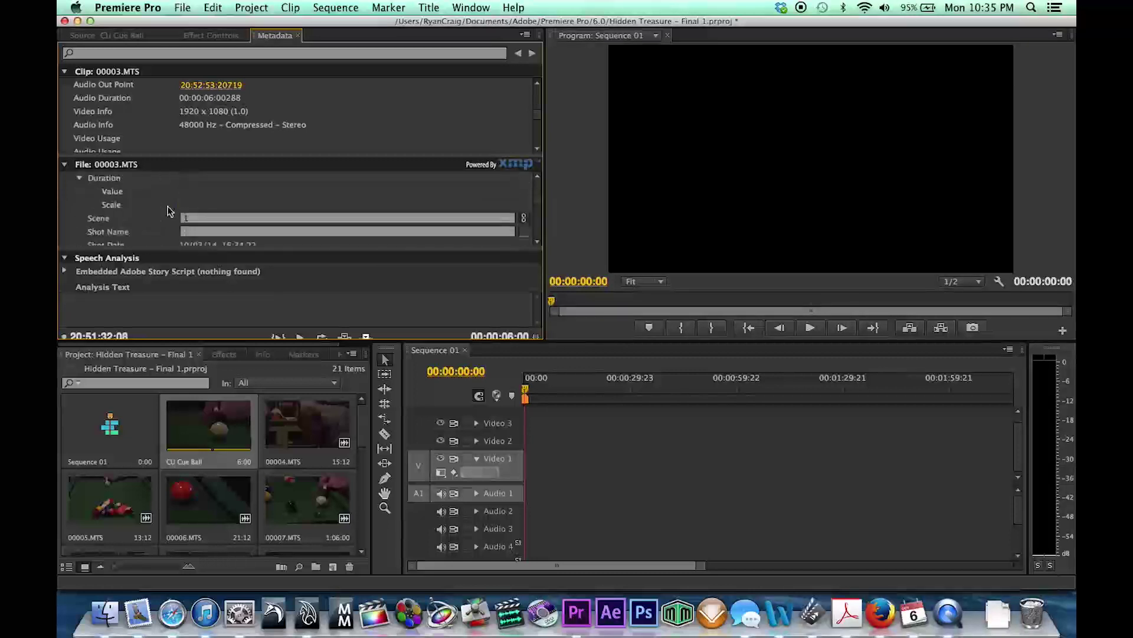
scroll(169, 211, "down", 1)
- Enter the Shot Name 'CU of Cue ball being hit' and review the remaining fields
left_click(191, 218)
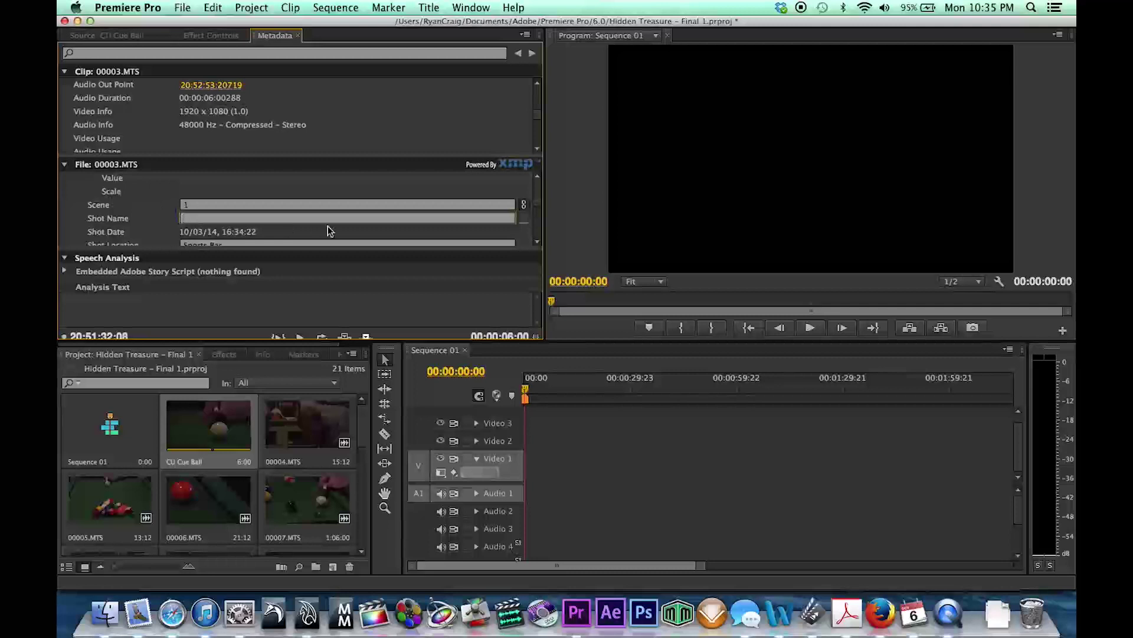
type("CU of Cue ball being hit")
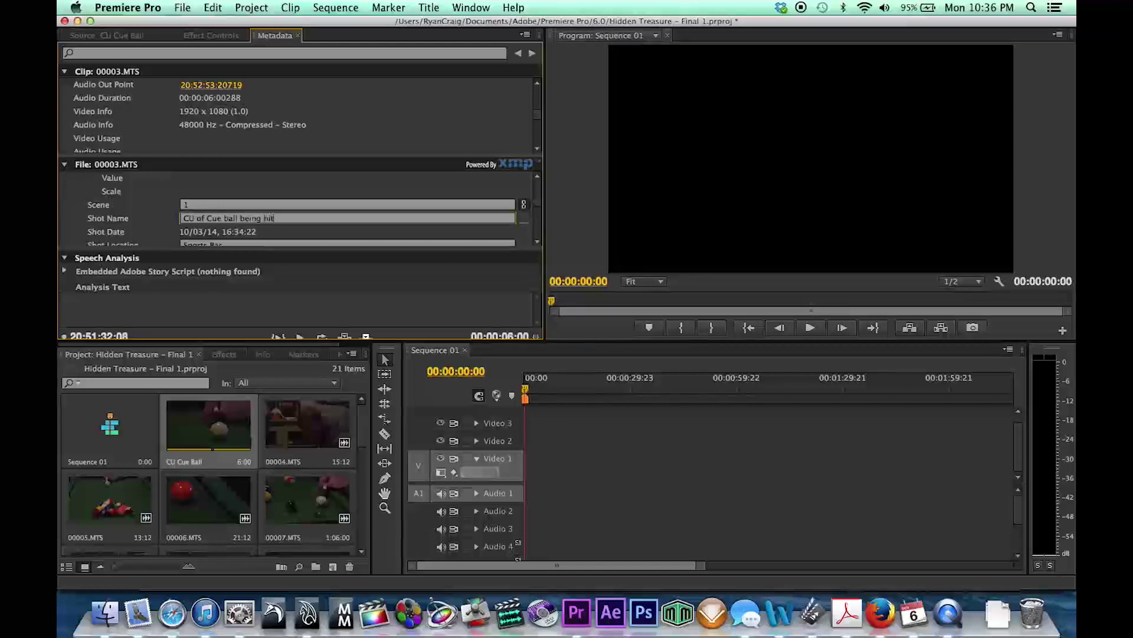
key("Return")
scroll(297, 241, "down", 5)
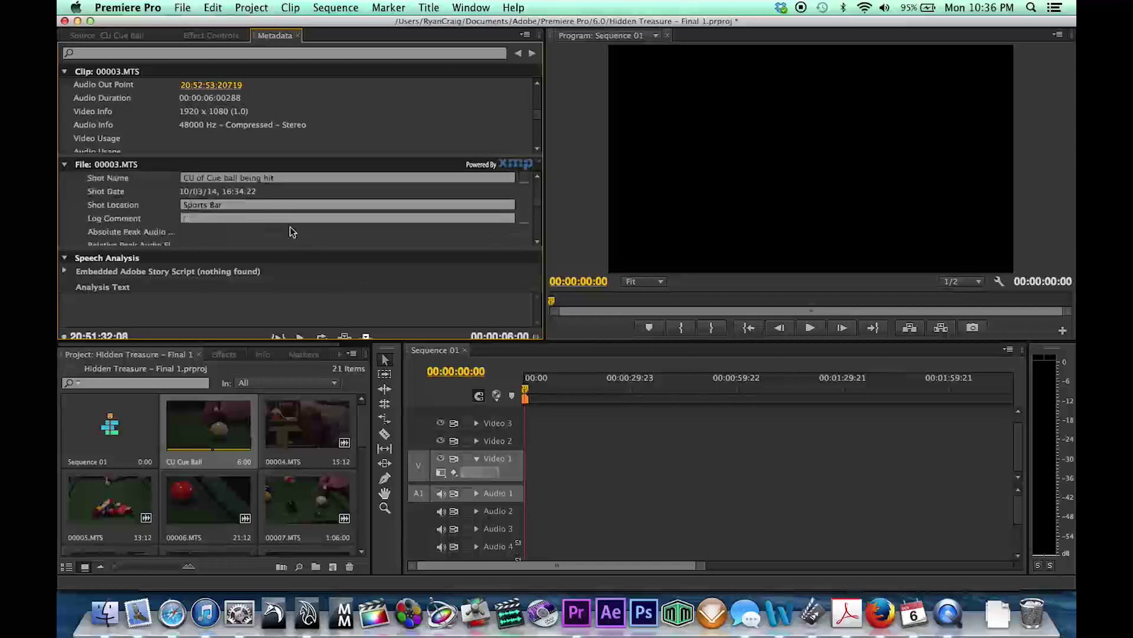
scroll(201, 197, "down", 6)
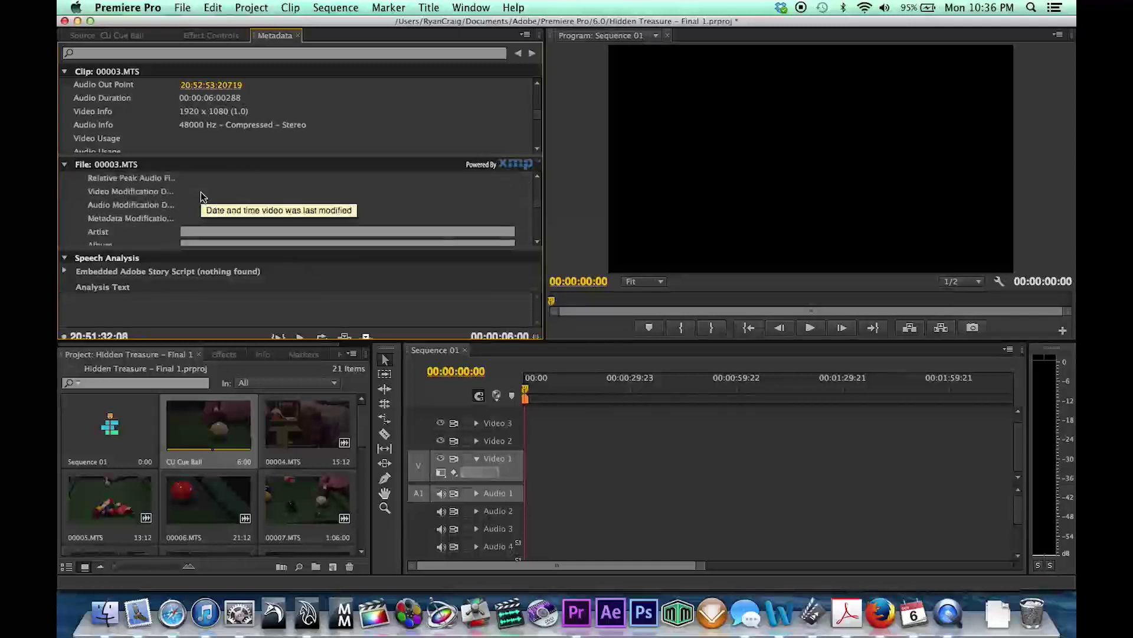
scroll(201, 193, "down", 2)
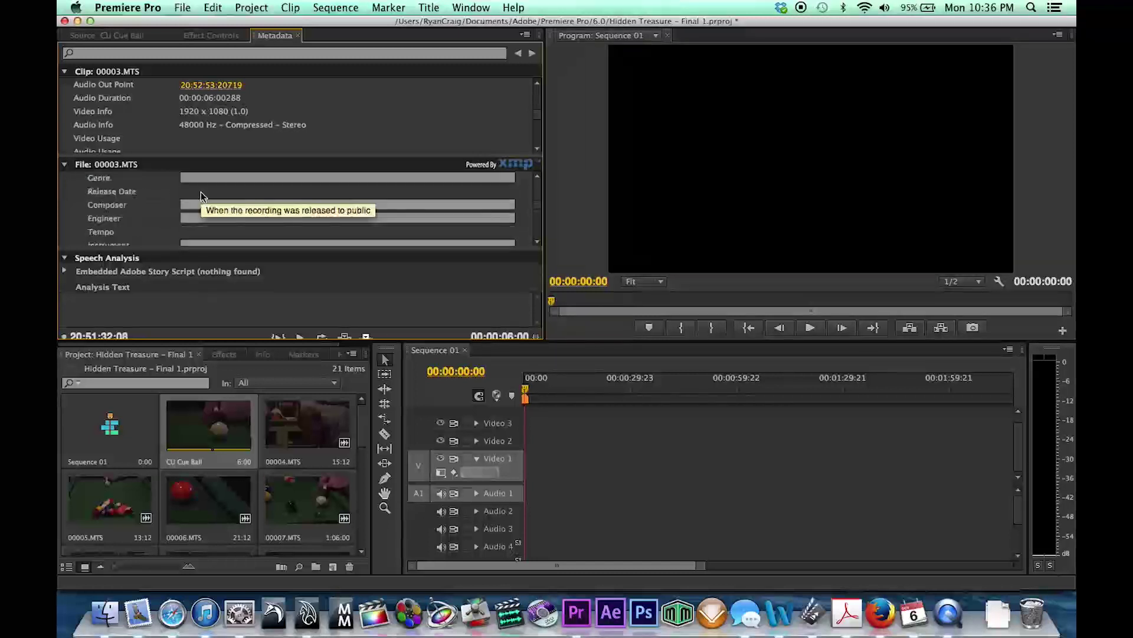
scroll(201, 192, "down", 8)
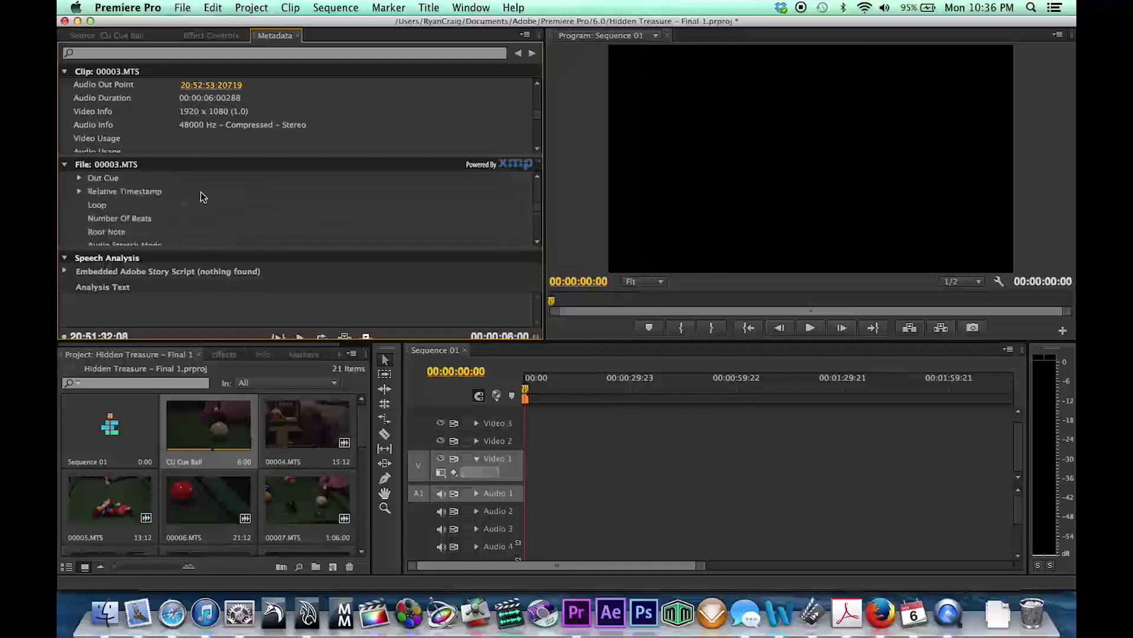
scroll(200, 192, "up", 15)
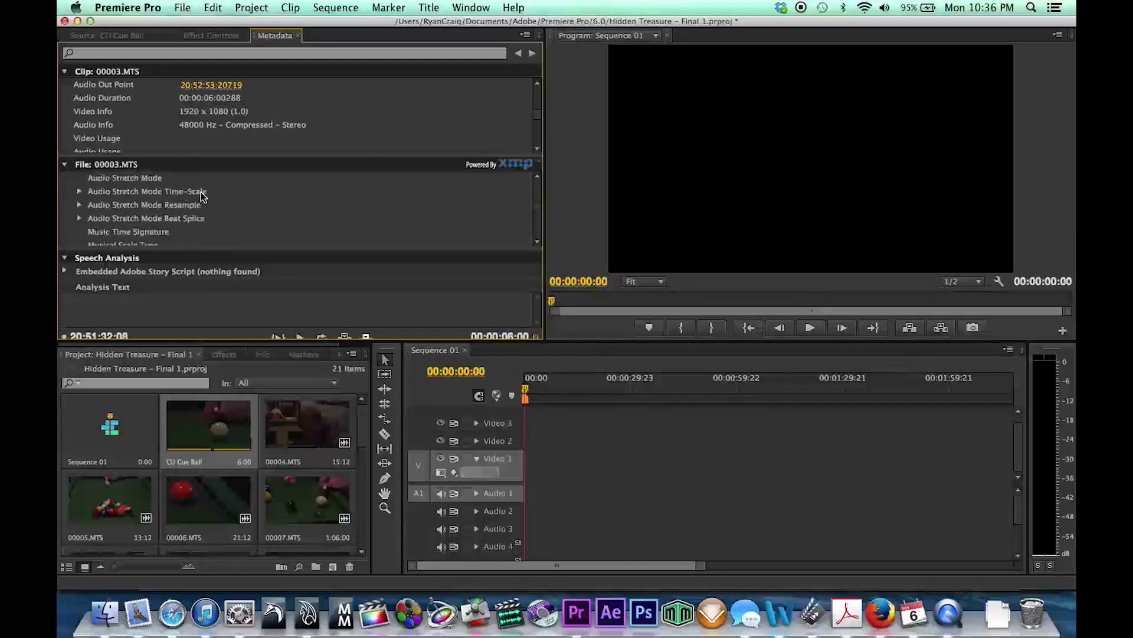
scroll(200, 192, "down", 3)
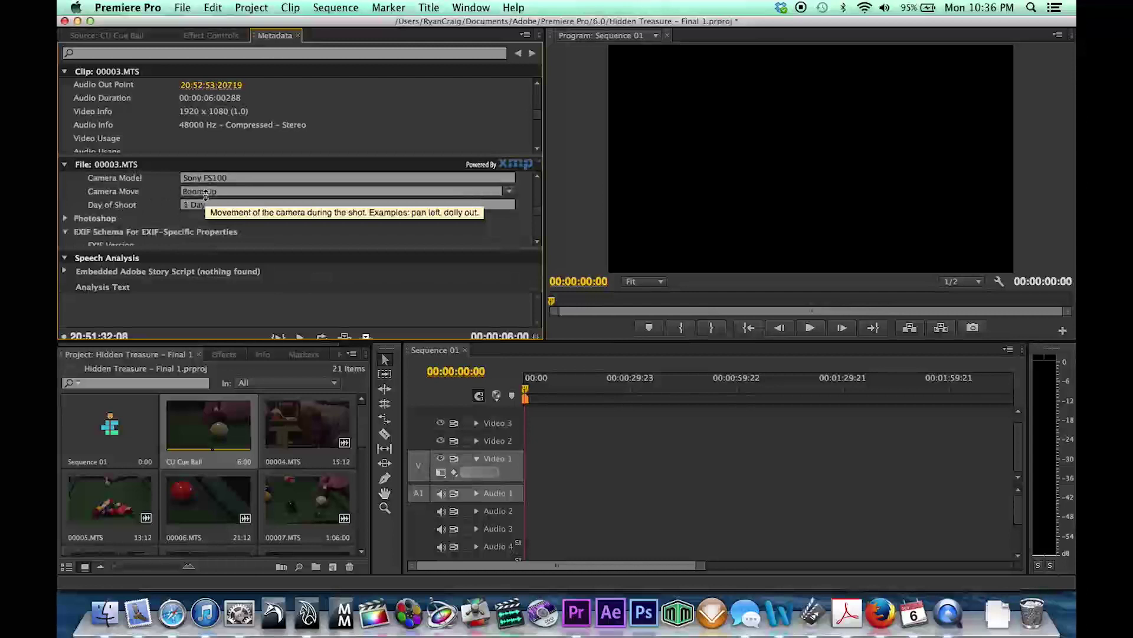
- Open clip 00004.MTS and bring up its Metadata panel at Rights Management
double_click(306, 424)
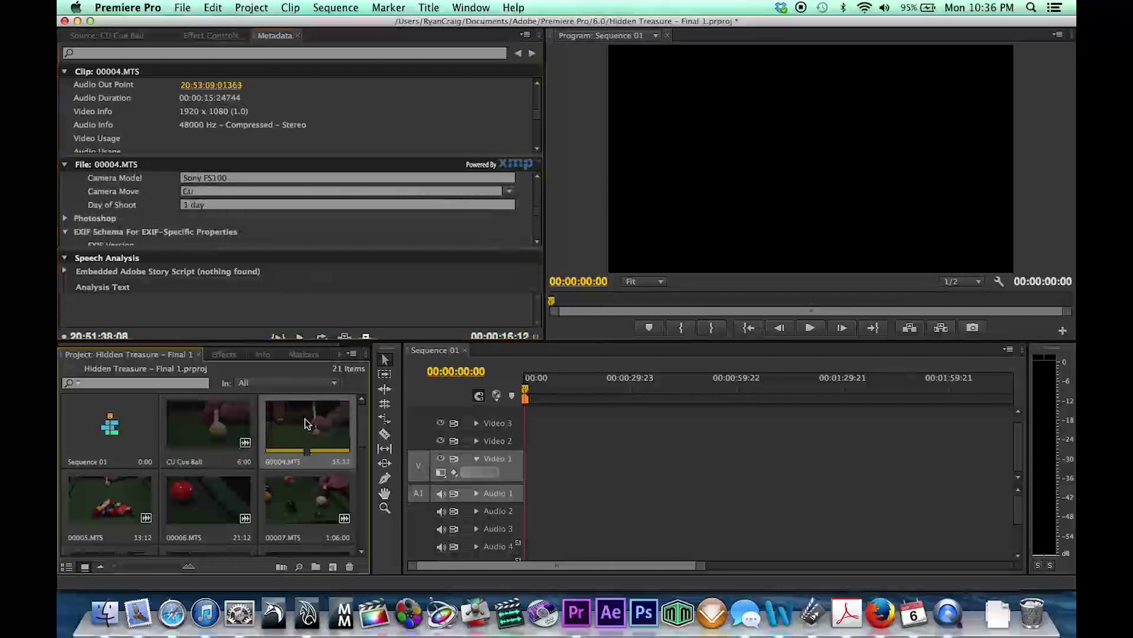
left_click(273, 35)
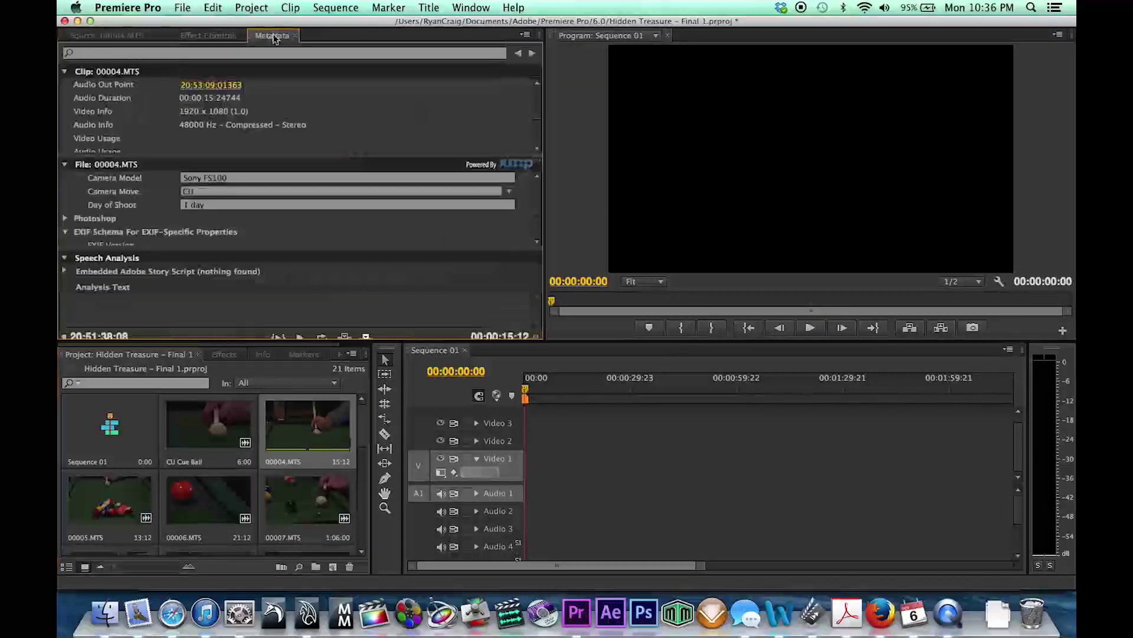
scroll(177, 195, "up", 5)
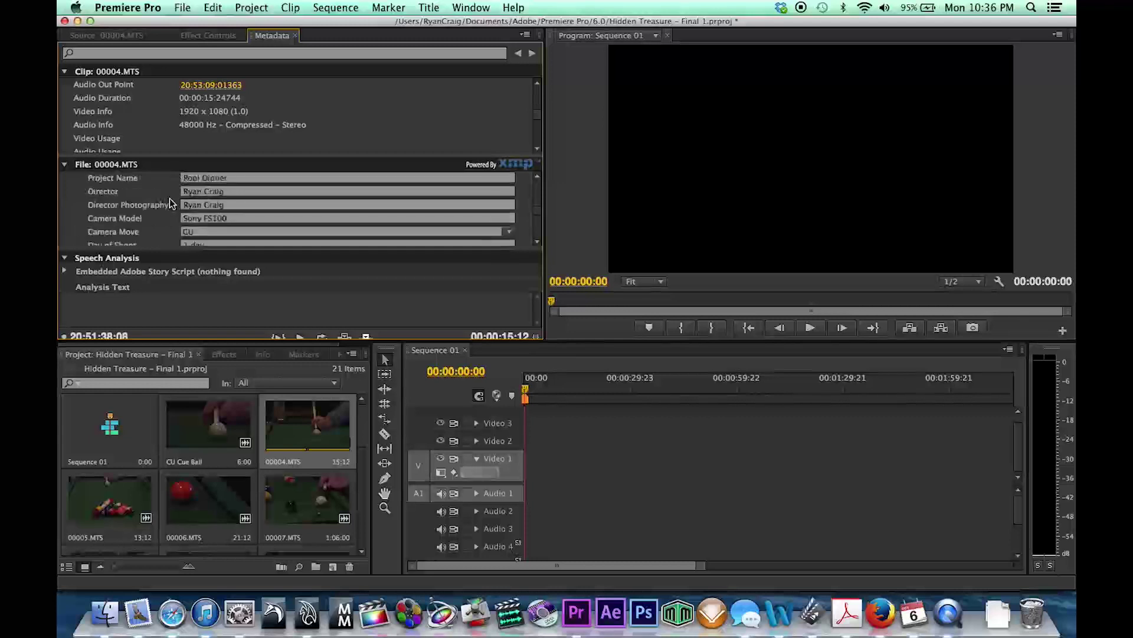
scroll(171, 203, "up", 6)
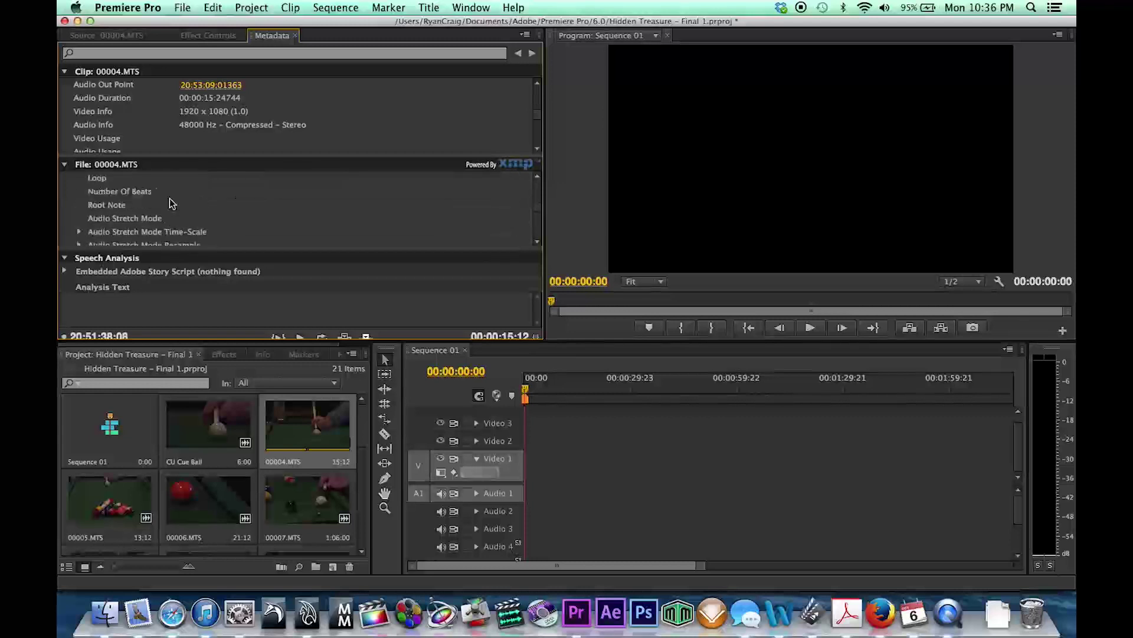
scroll(169, 203, "up", 6)
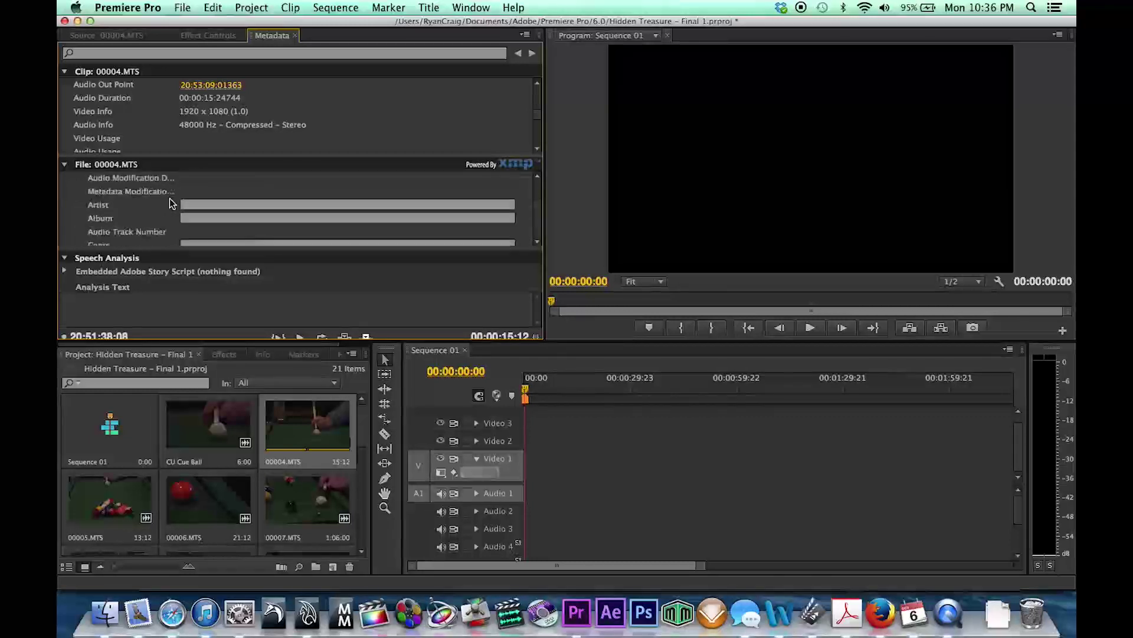
scroll(171, 204, "up", 6)
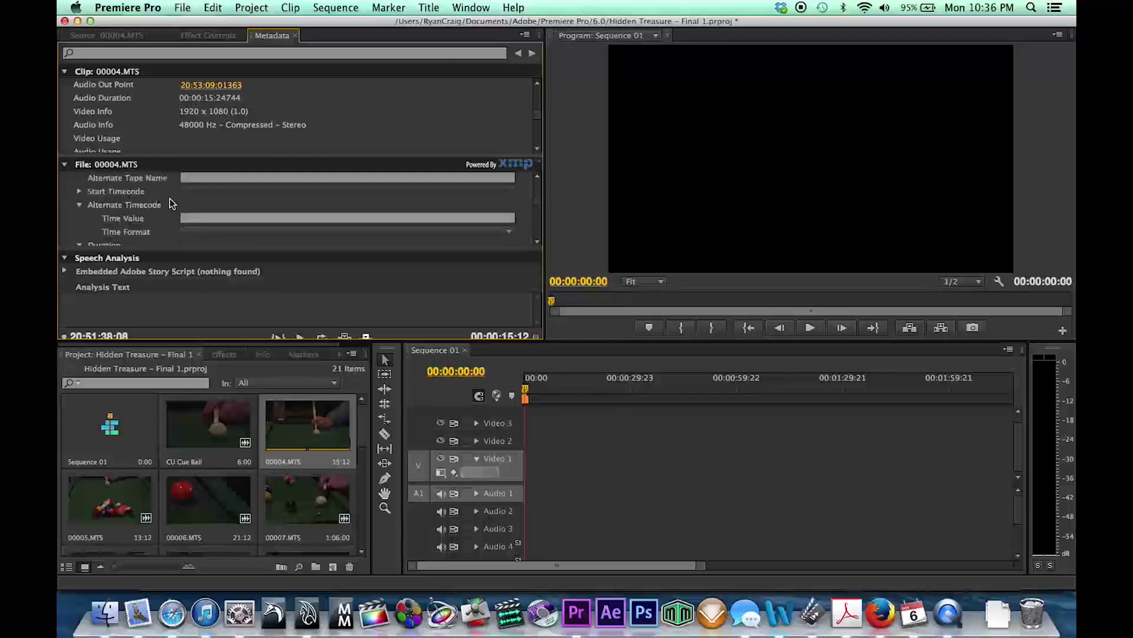
scroll(171, 204, "up", 5)
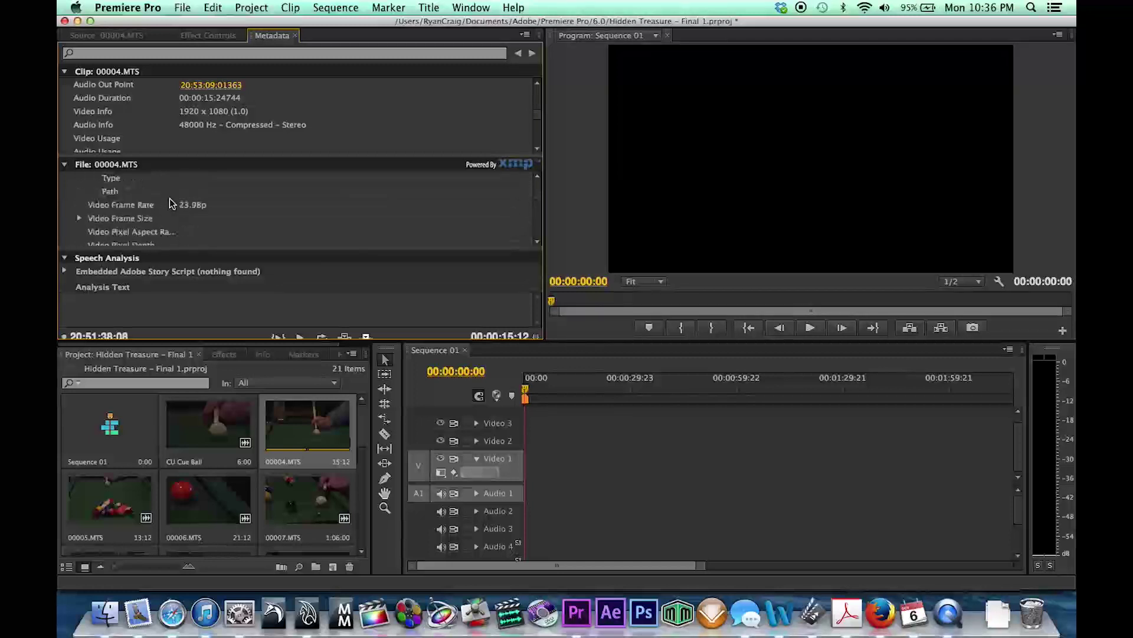
scroll(169, 202, "up", 3)
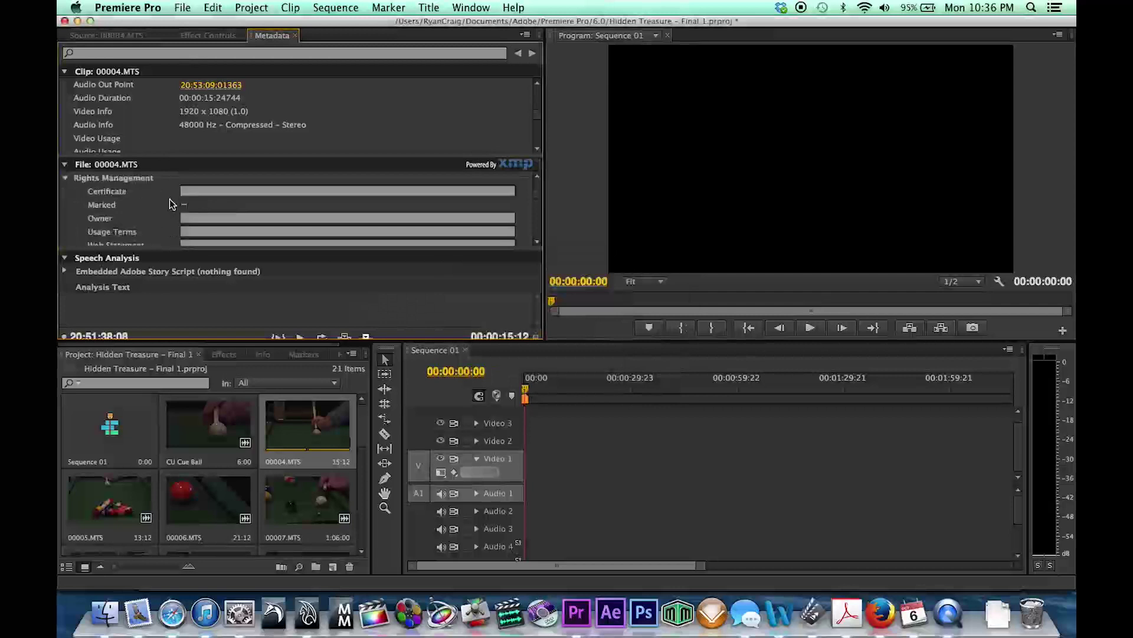
scroll(172, 198, "down", 1)
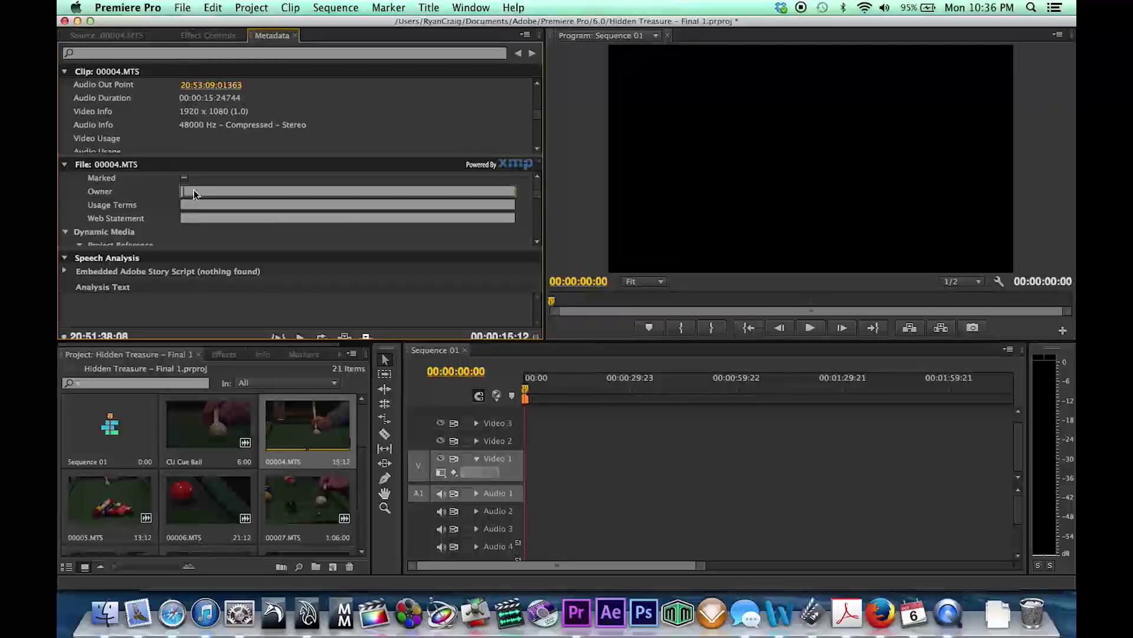
- Enter the owner's name in the Owner field
left_click(193, 191)
type("Ryan Craig")
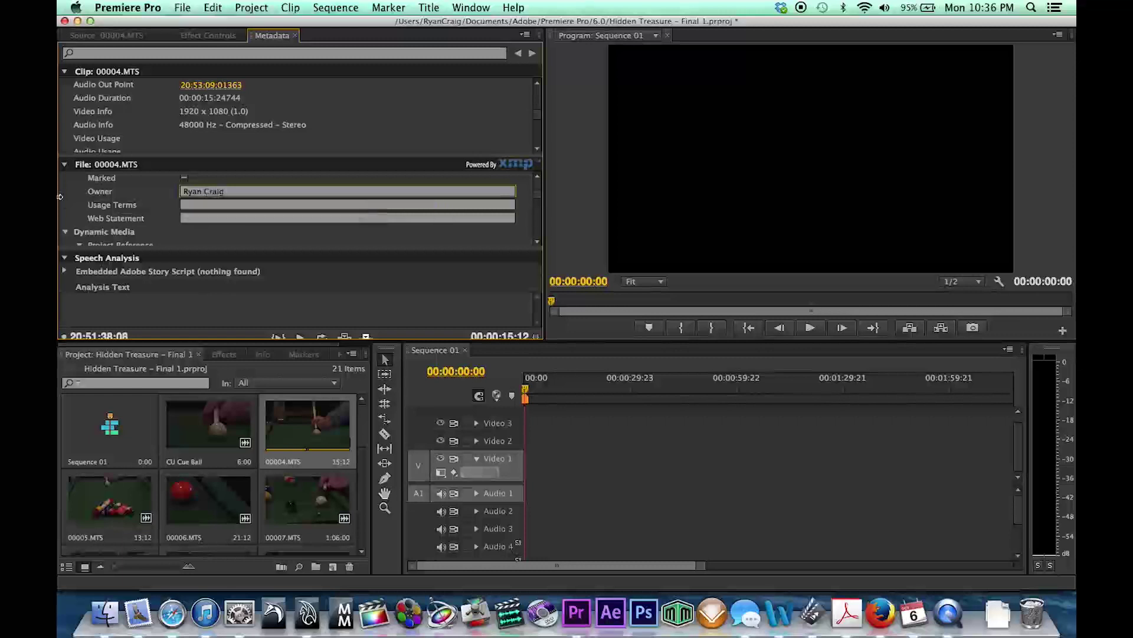
key("Return")
scroll(126, 205, "up", 5)
scroll(126, 204, "up", 6)
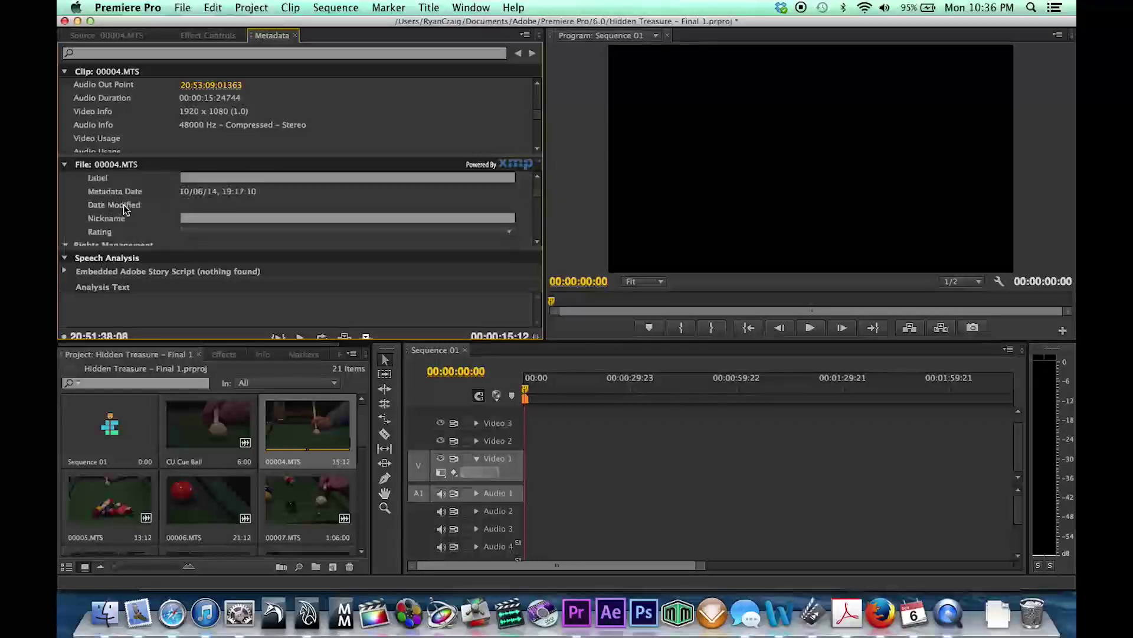
scroll(135, 222, "down", 8)
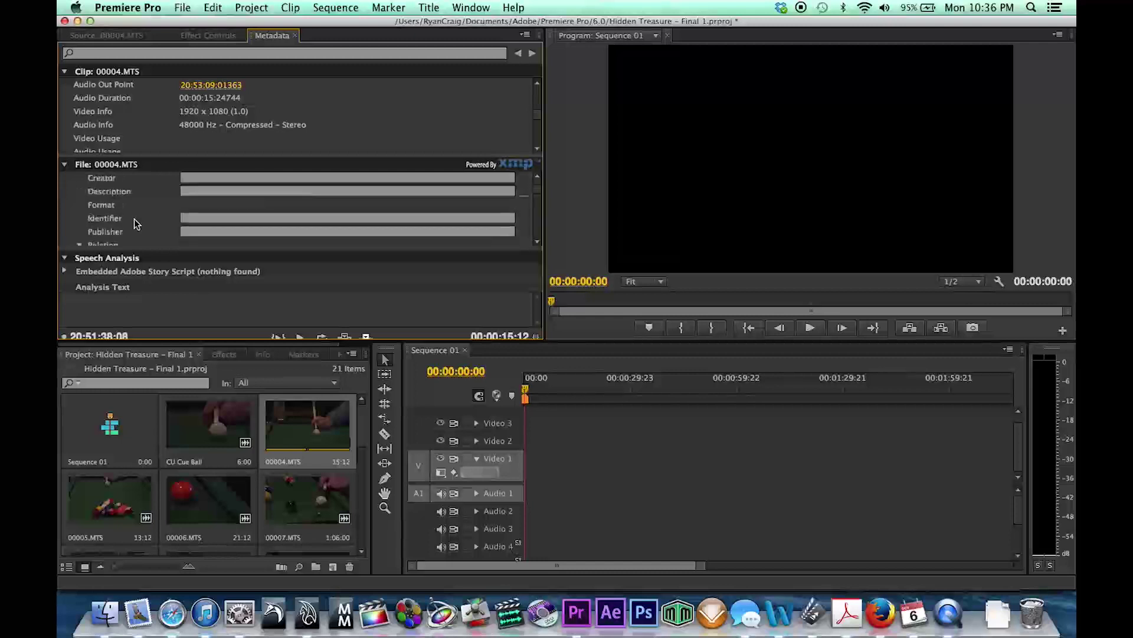
scroll(135, 223, "up", 1)
left_click(214, 190)
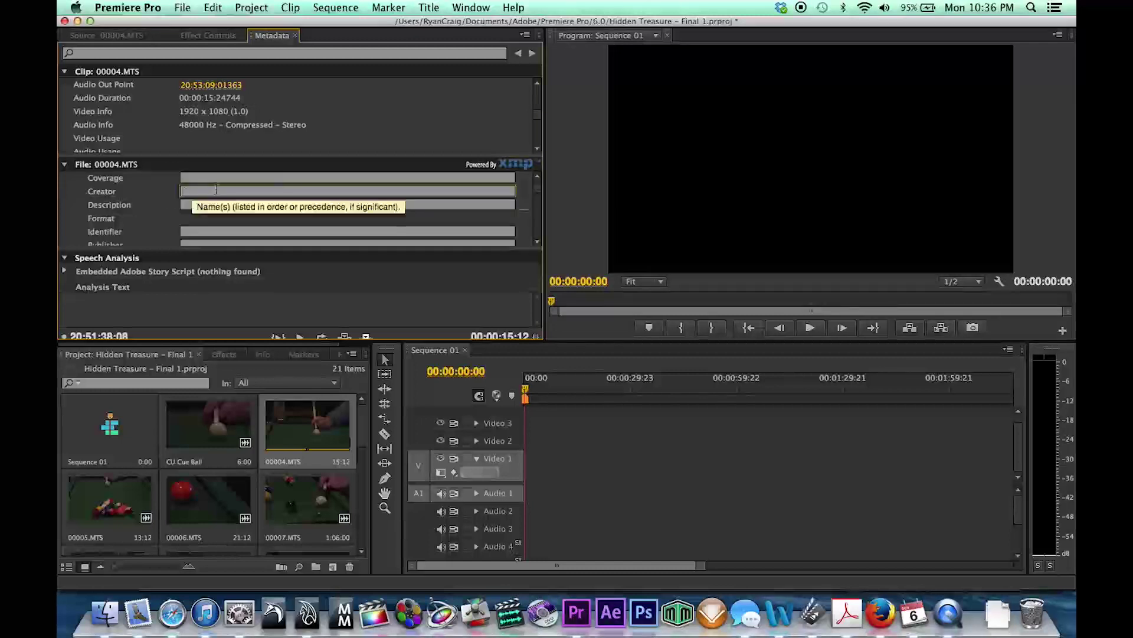
key("BackSpace")
key("BackSpace")
key("BackSpace")
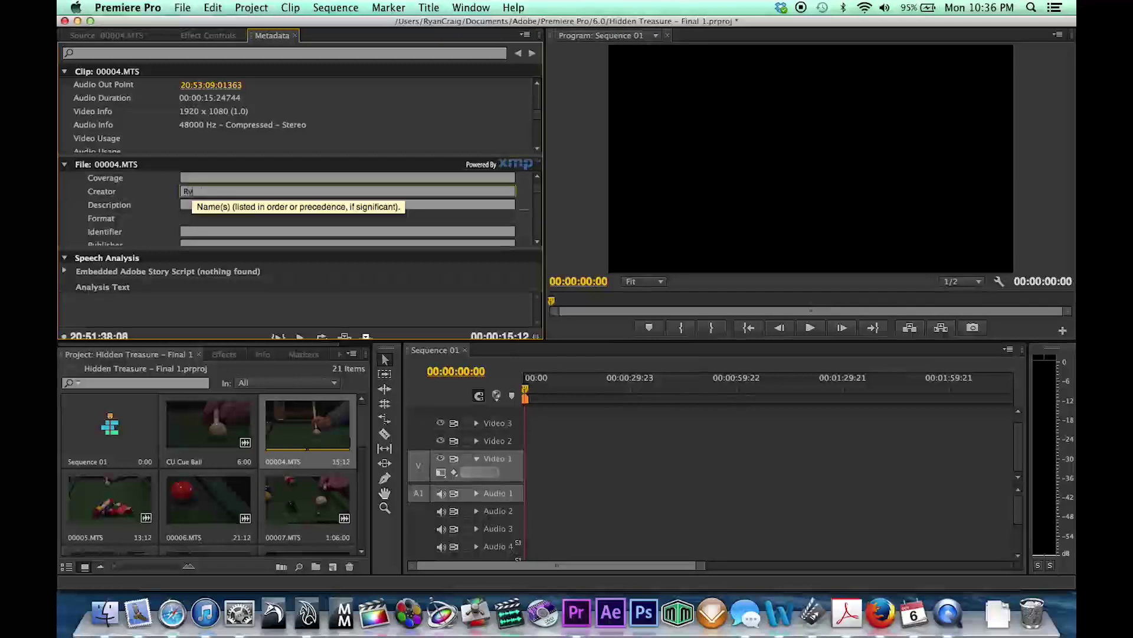
key("Return")
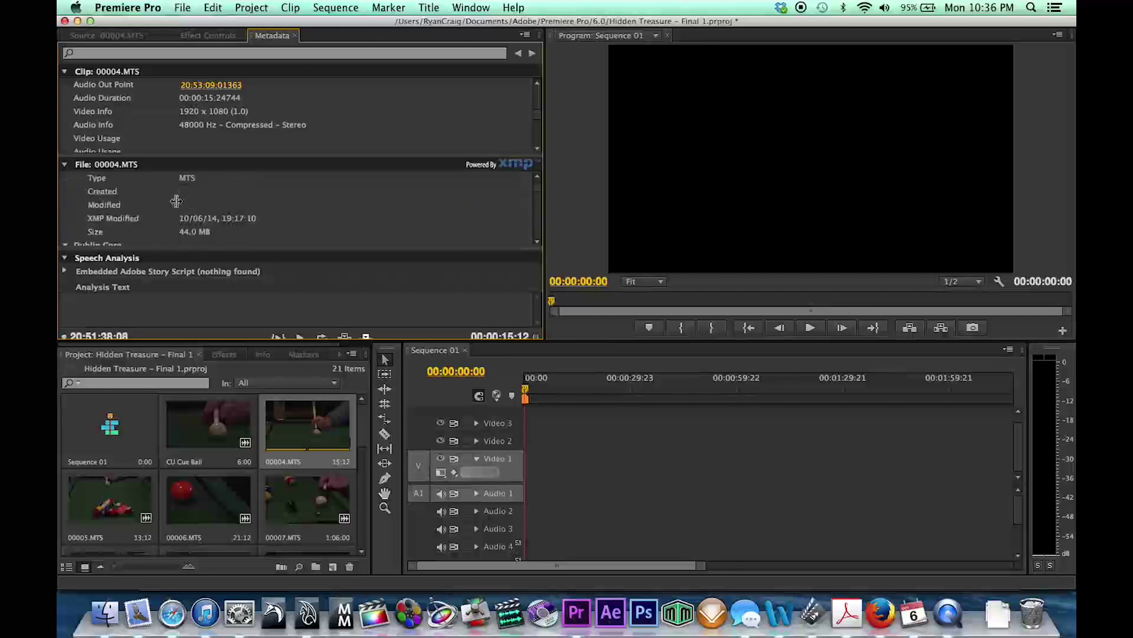
scroll(177, 201, "down", 5)
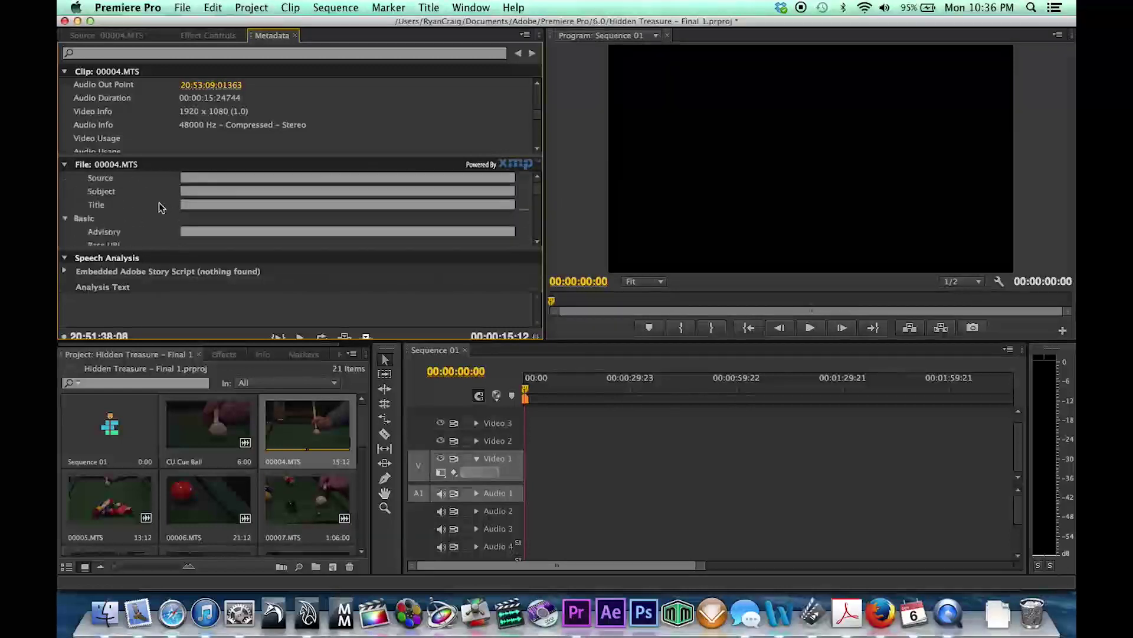
left_click(199, 206)
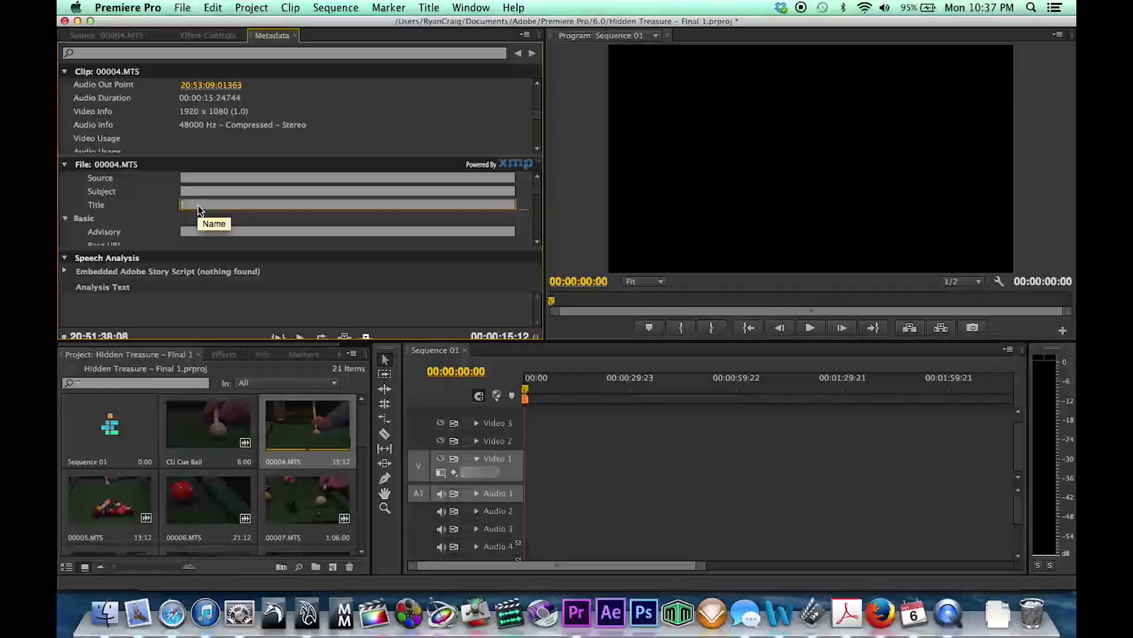
type("Pool Diner")
key("Return")
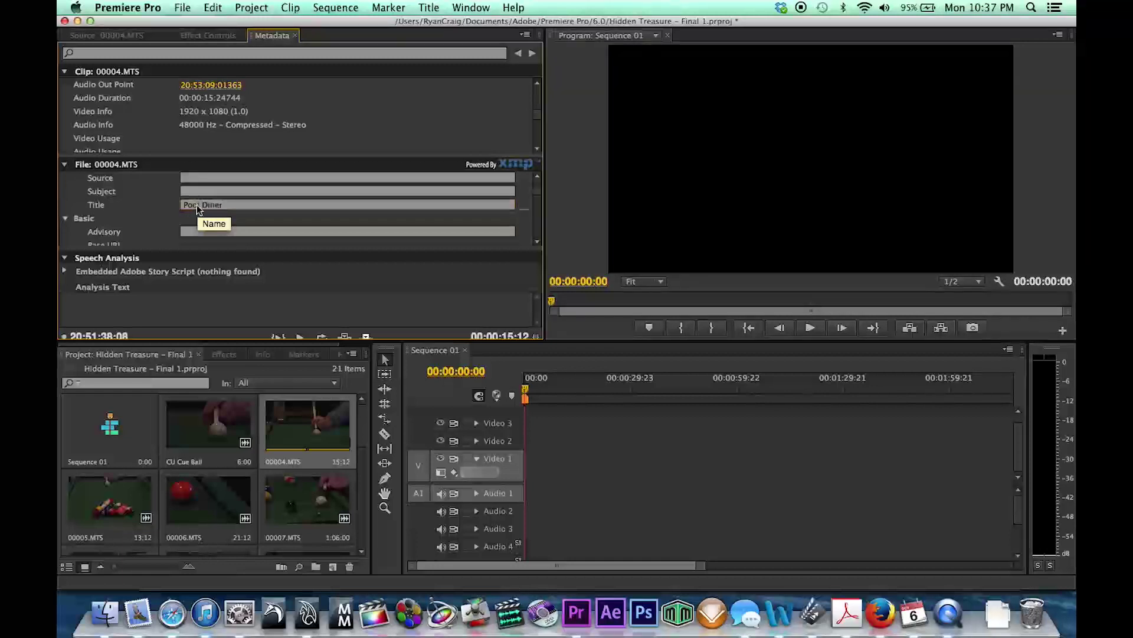
scroll(219, 214, "down", 5)
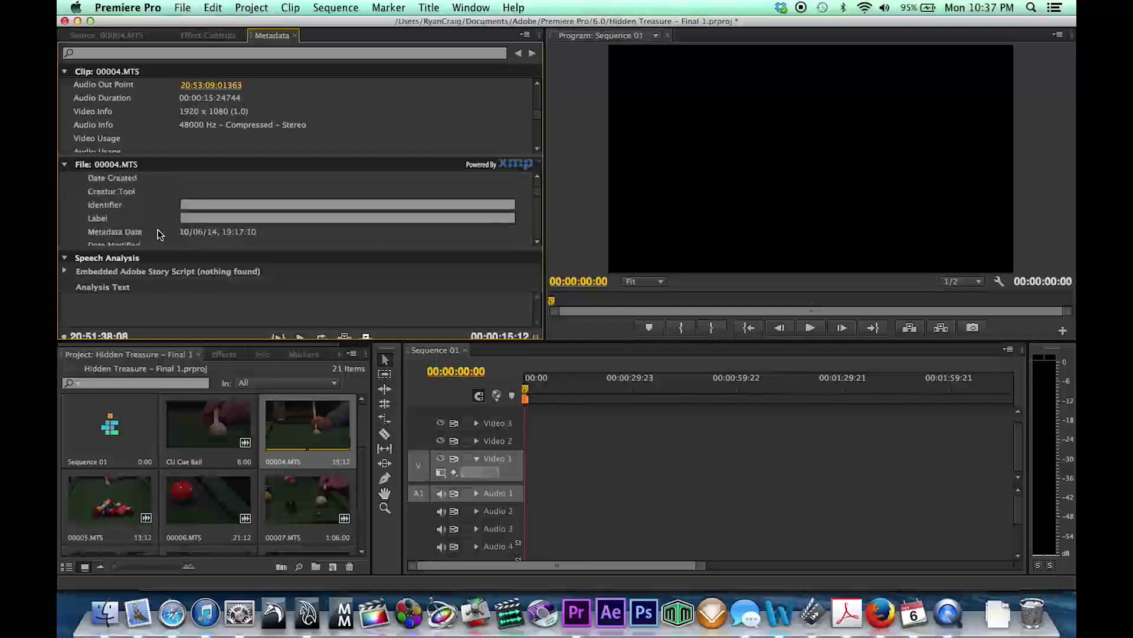
scroll(183, 207, "down", 3)
scroll(177, 195, "up", 8)
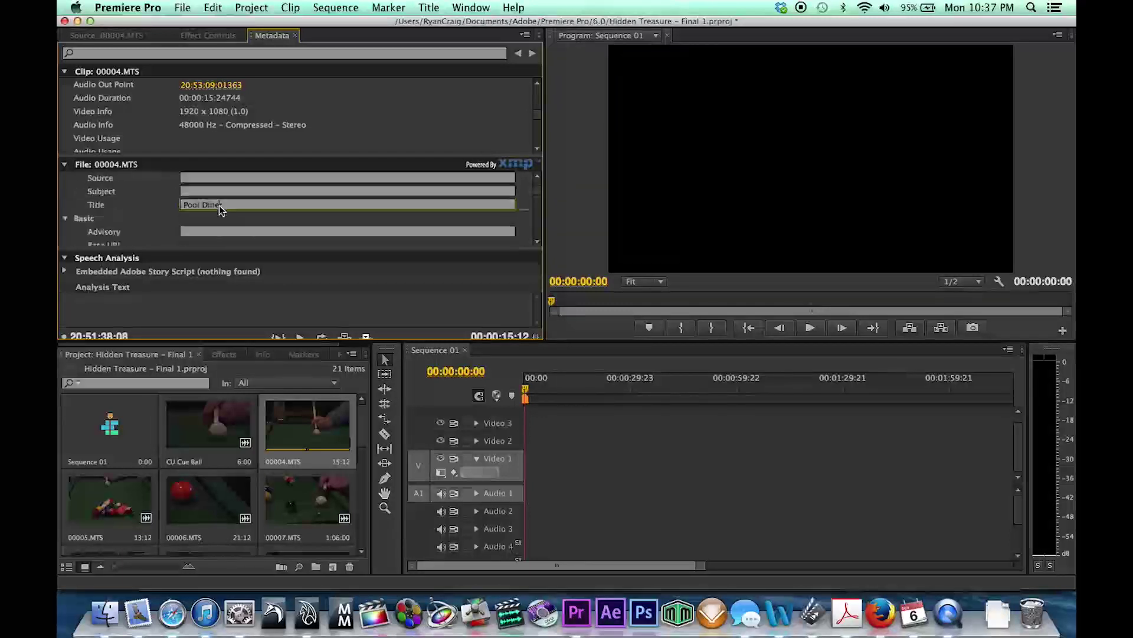
scroll(171, 210, "down", 10)
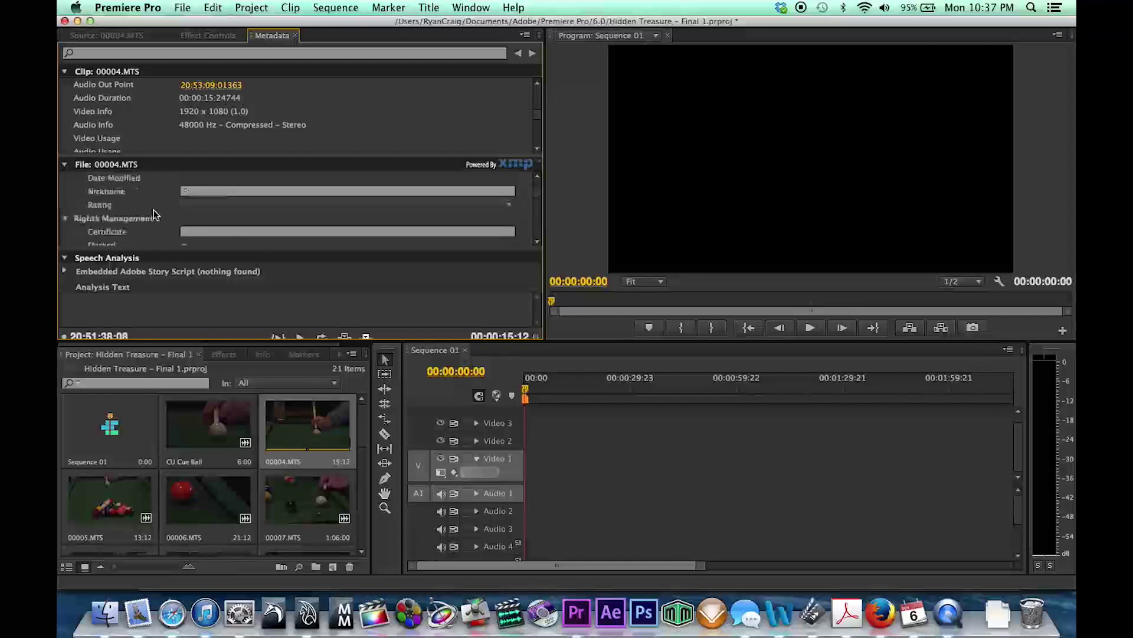
scroll(155, 213, "down", 8)
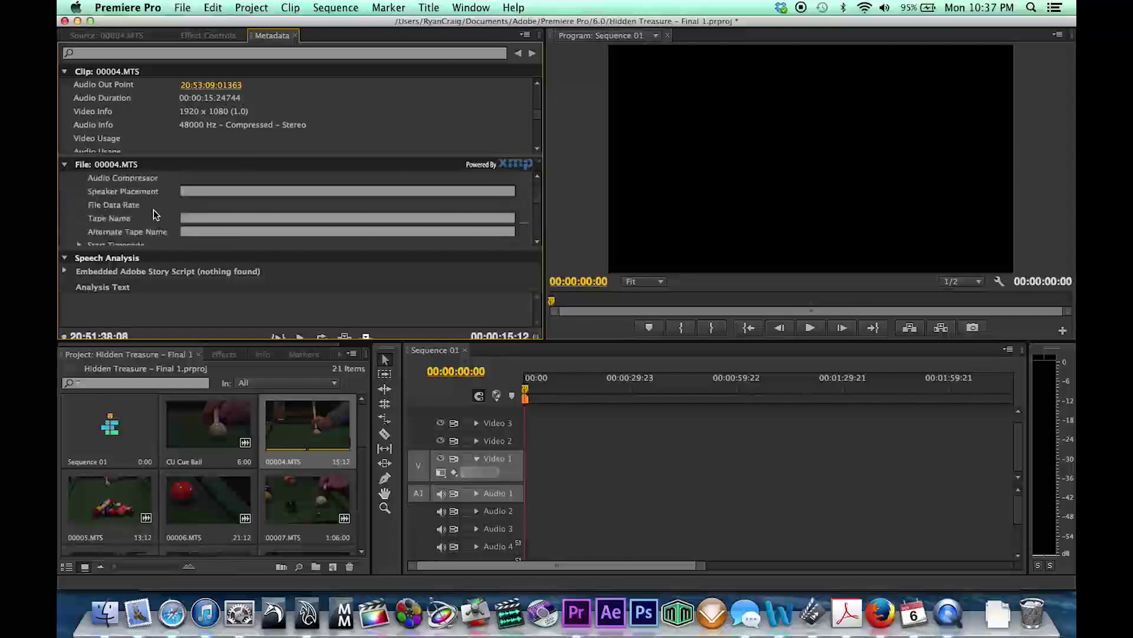
scroll(162, 220, "down", 6)
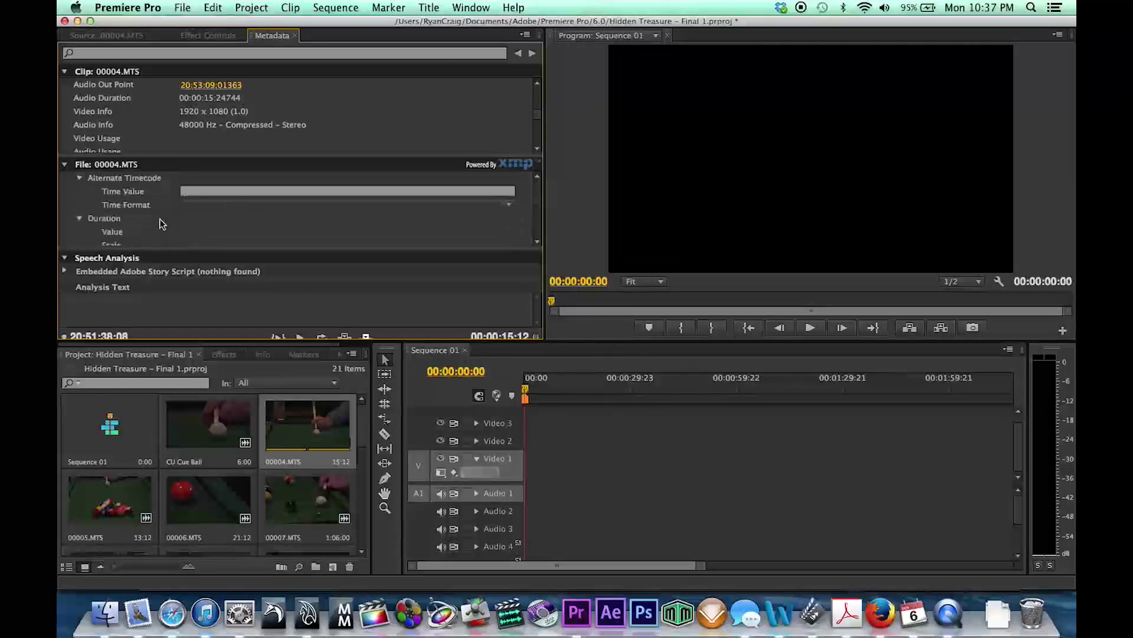
scroll(162, 225, "down", 3)
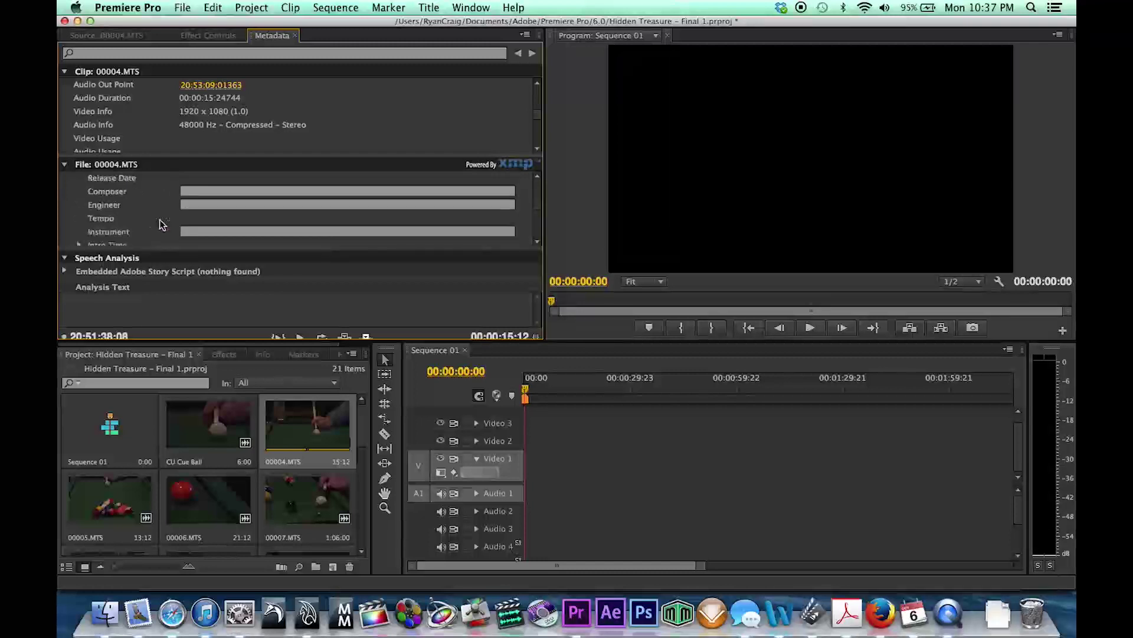
scroll(160, 225, "down", 6)
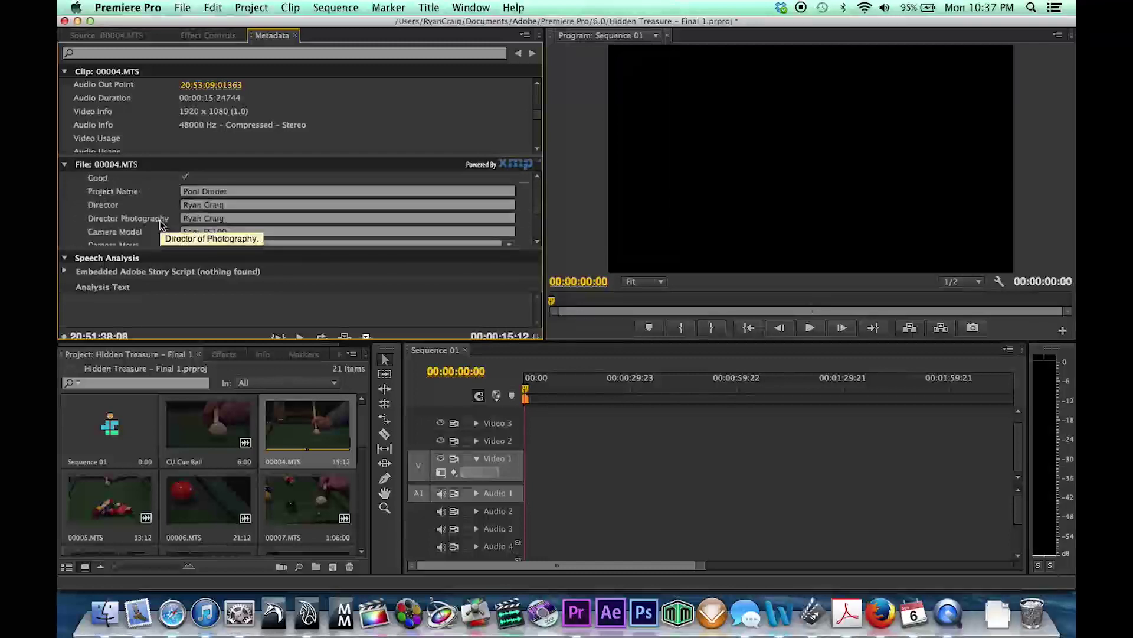
scroll(160, 225, "down", 5)
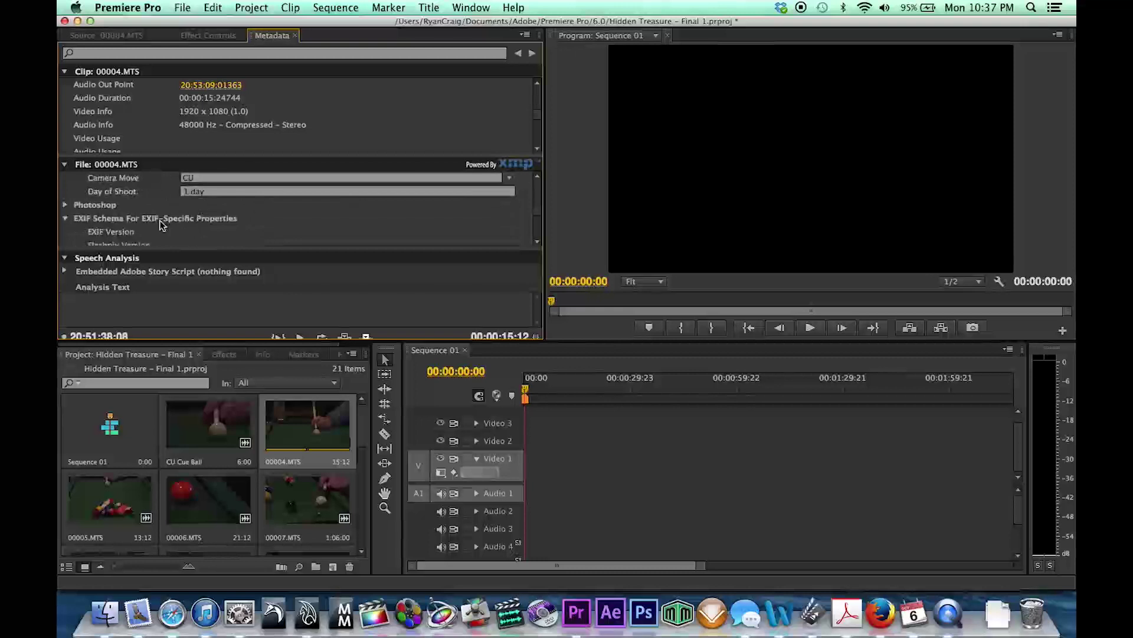
scroll(159, 224, "down", 5)
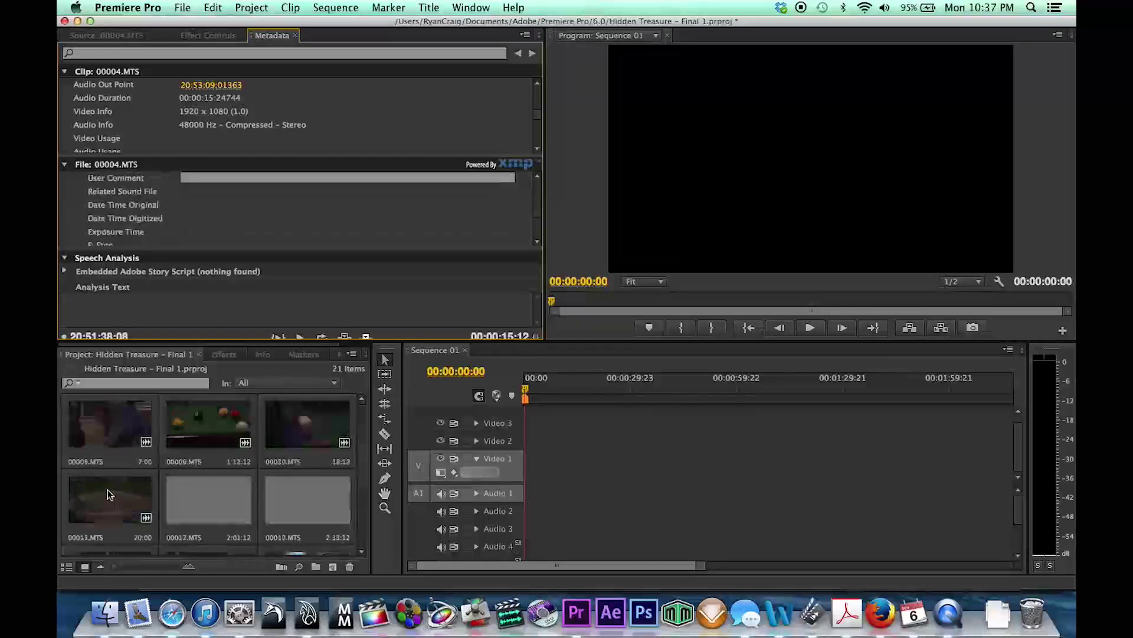
scroll(108, 467, "down", 1)
- Open clip 00005.MTS's metadata and set Day of Shoot to Friday
double_click(109, 430)
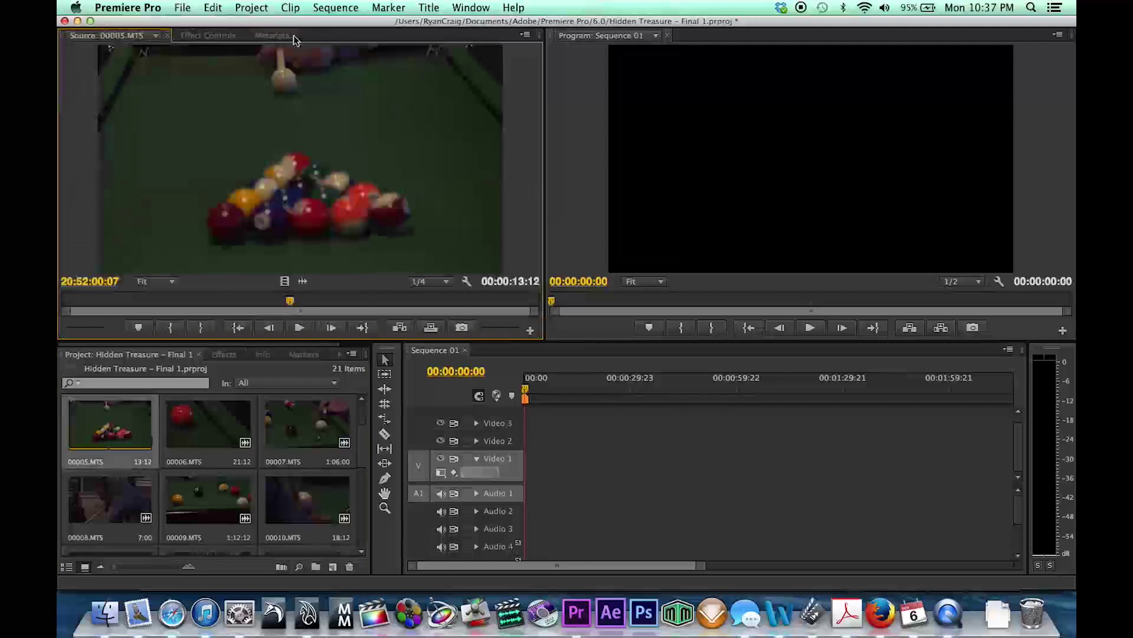
left_click(274, 35)
scroll(130, 214, "up", 5)
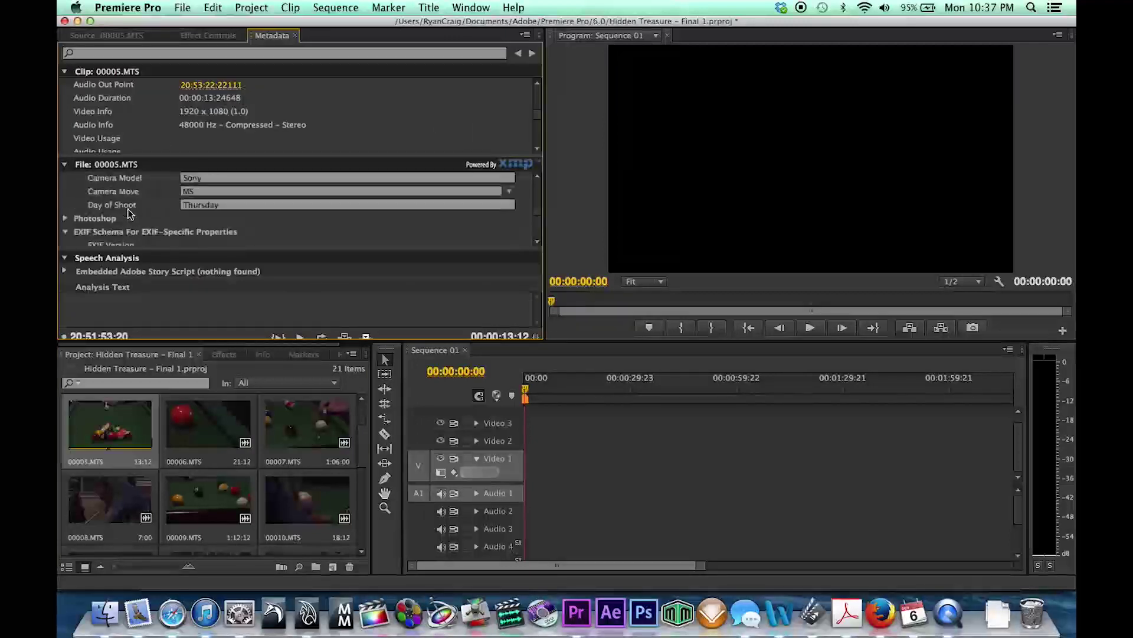
scroll(130, 213, "up", 5)
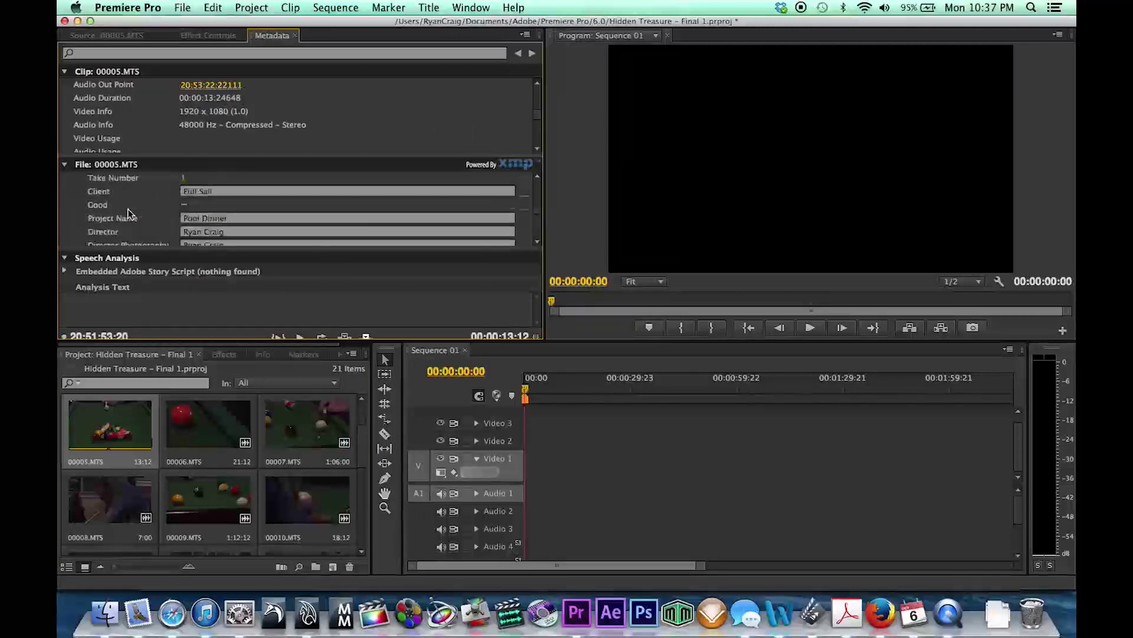
scroll(130, 214, "down", 4)
left_click(233, 193)
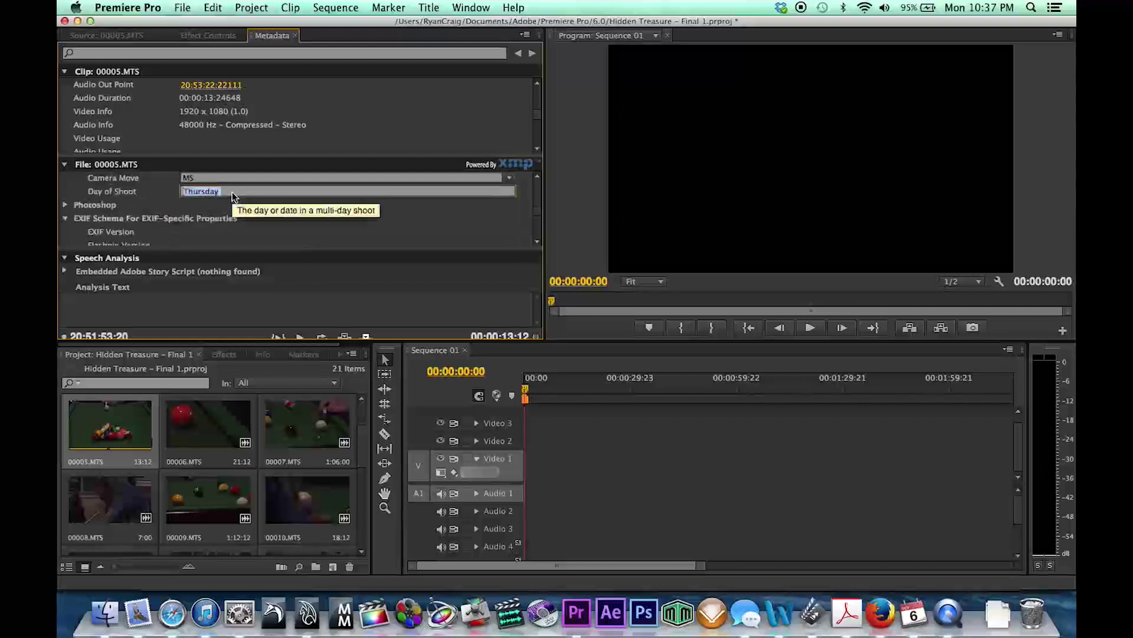
type("Fri")
key("Return")
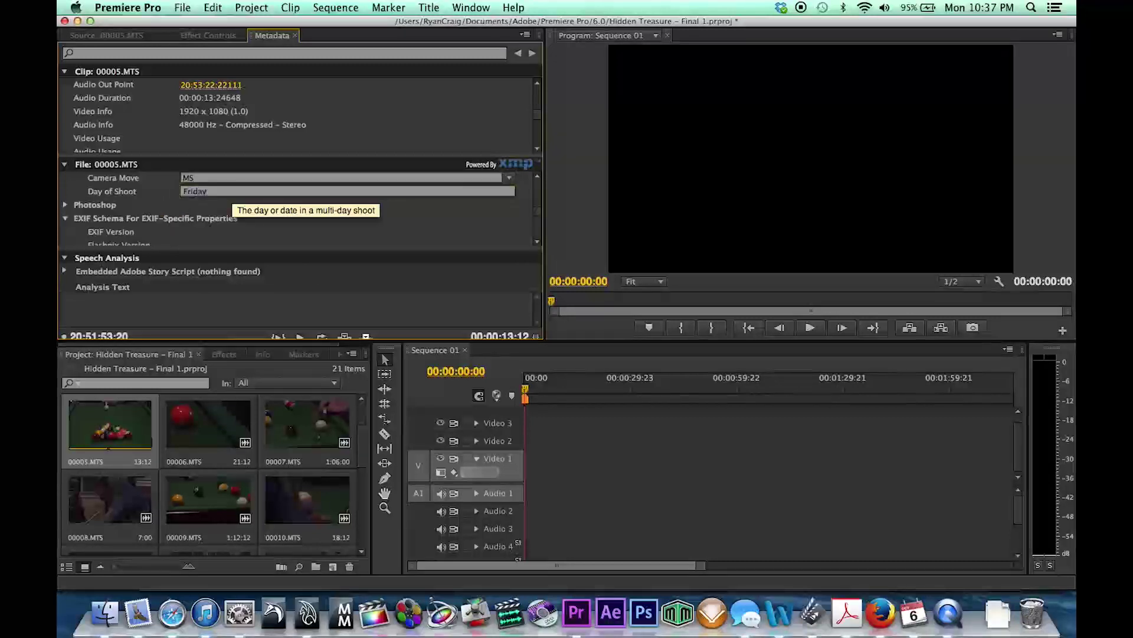
- Replace the clip's old Shot description with 4
scroll(137, 218, "down", 3)
scroll(137, 219, "down", 10)
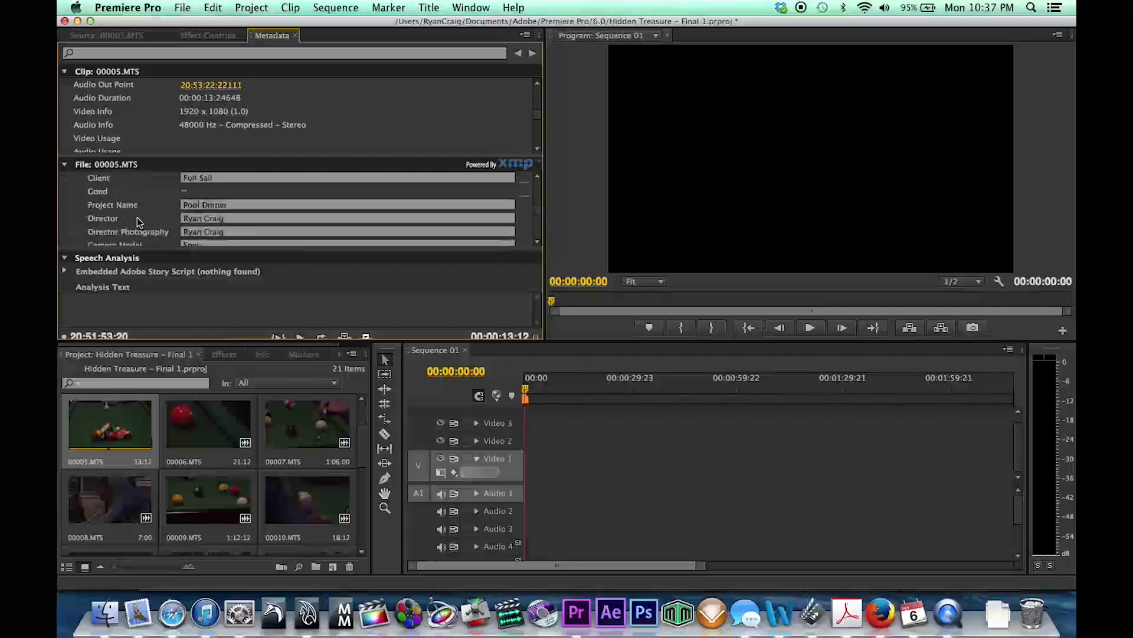
scroll(137, 218, "down", 8)
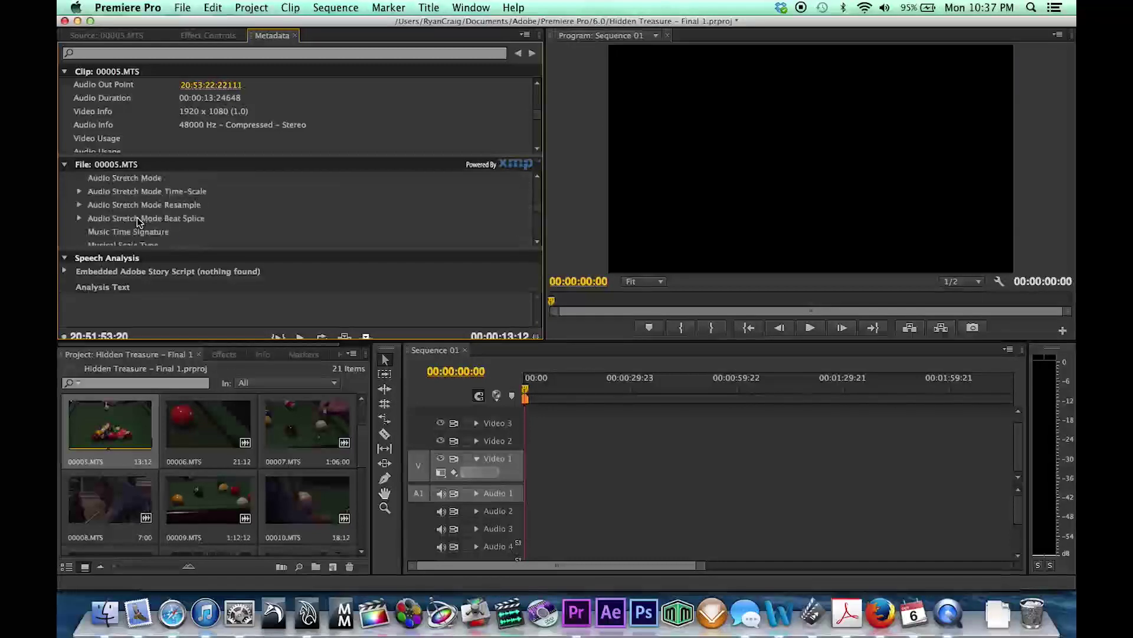
scroll(137, 217, "down", 5)
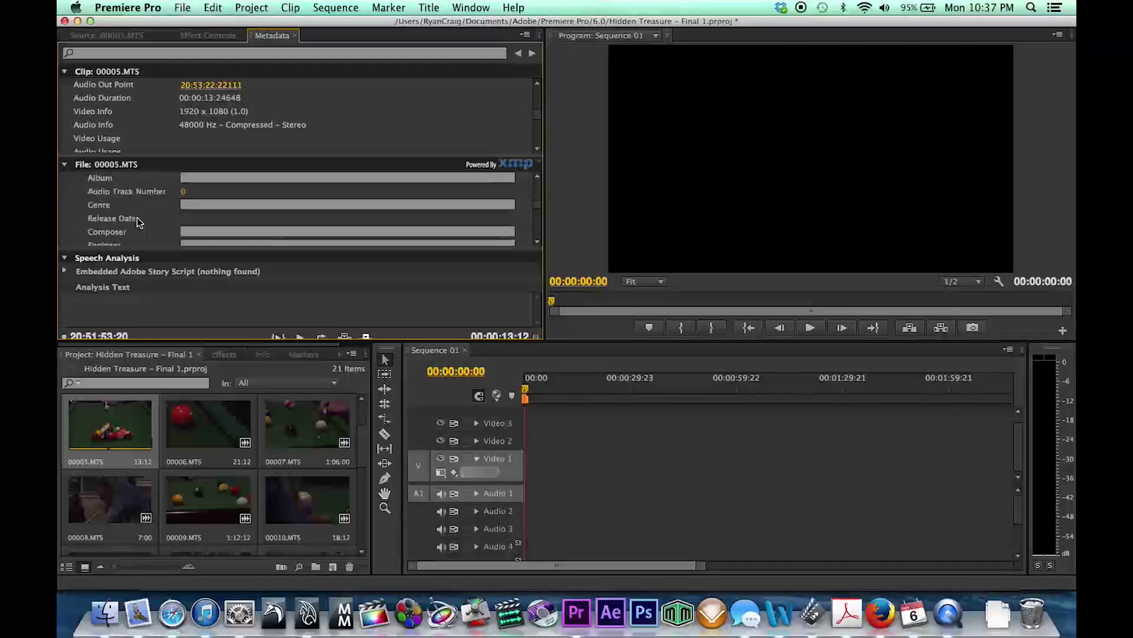
scroll(118, 97, "down", 6)
scroll(119, 100, "down", 1)
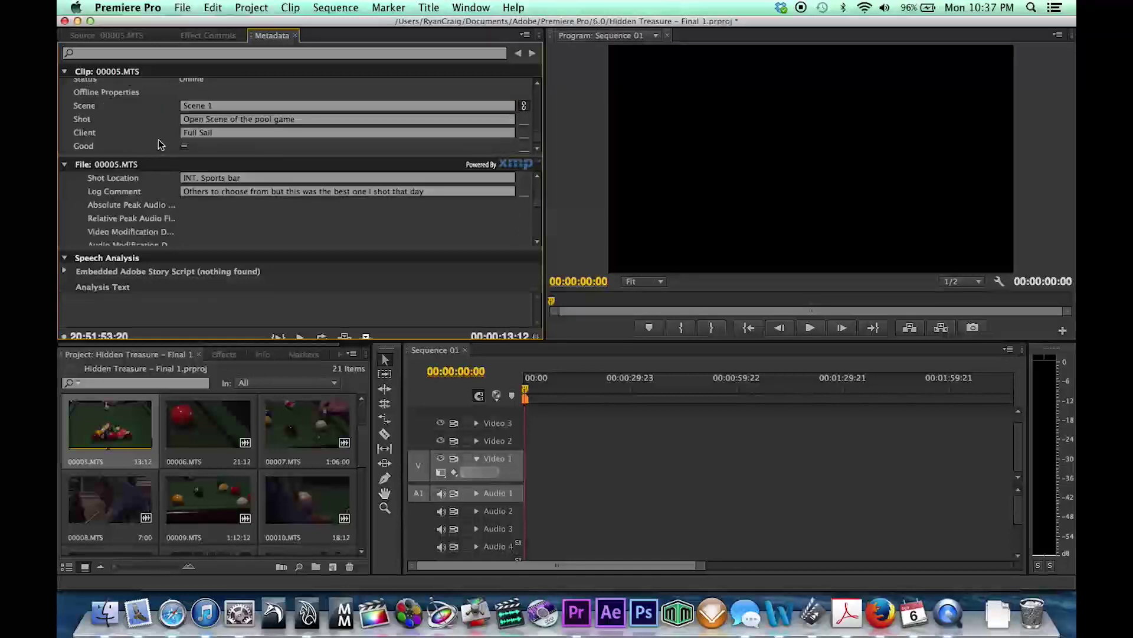
left_click(231, 105)
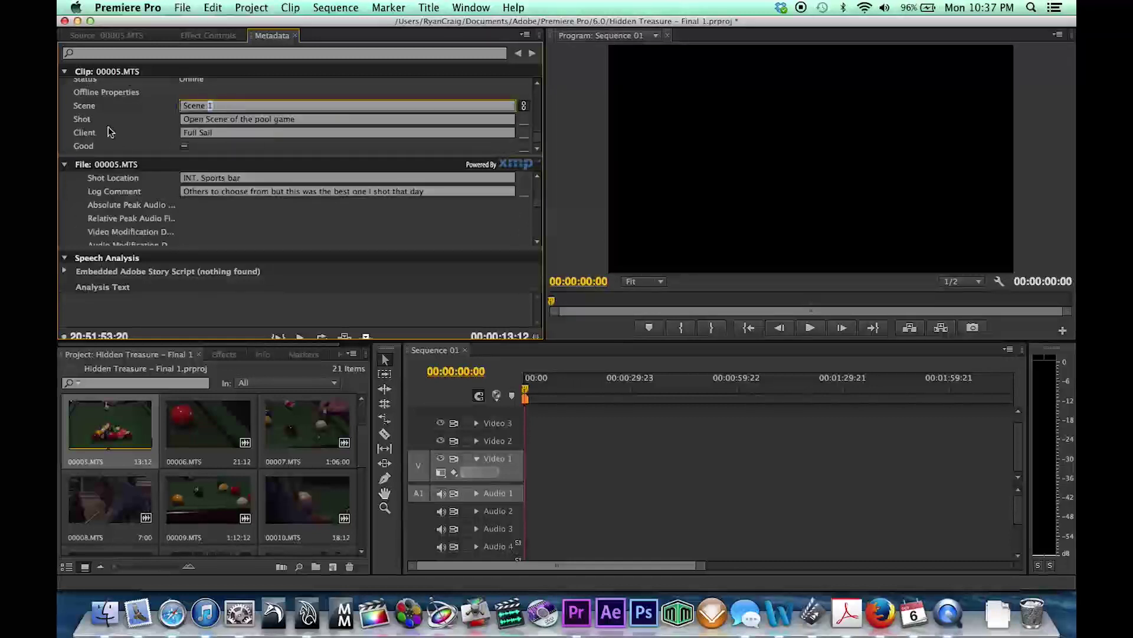
key("Tab")
key("BackSpace")
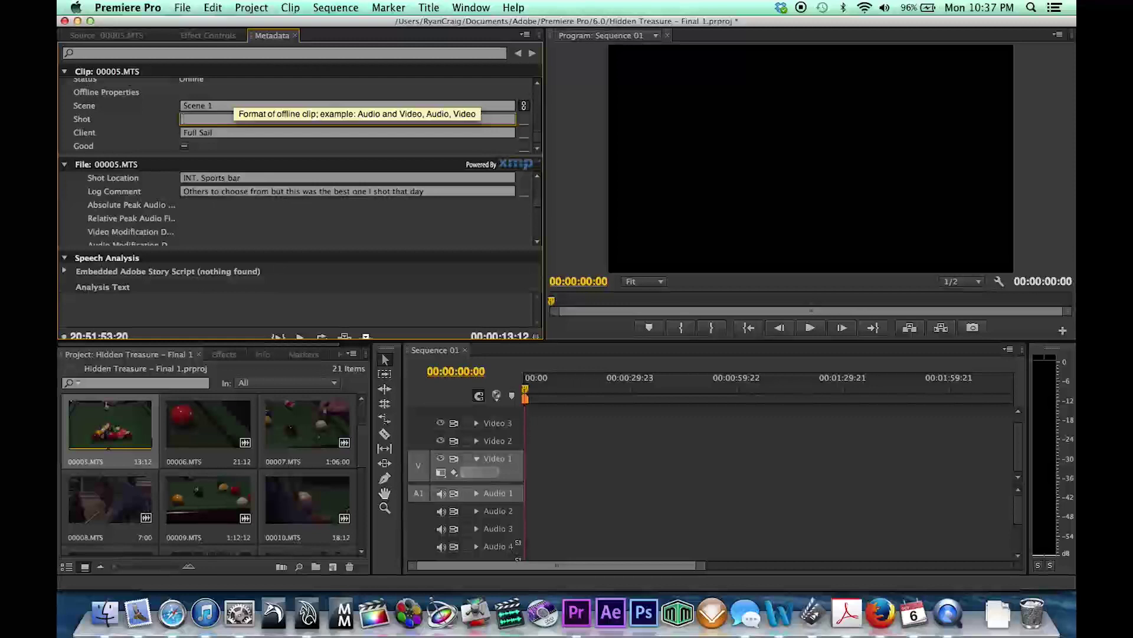
type("4")
left_click(233, 105)
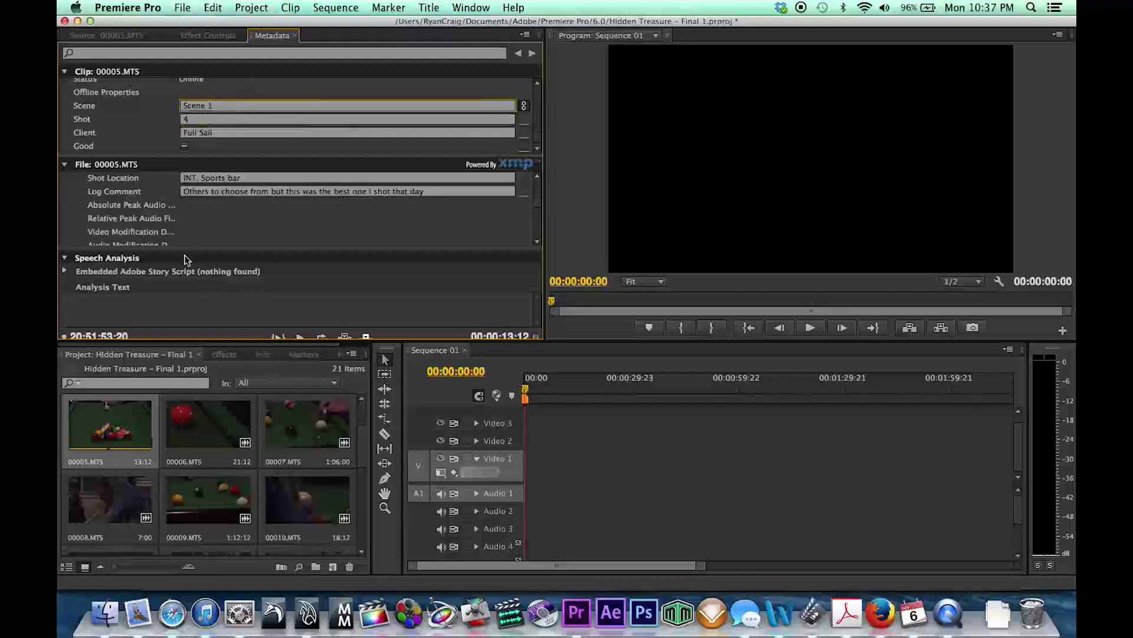
left_click(141, 115)
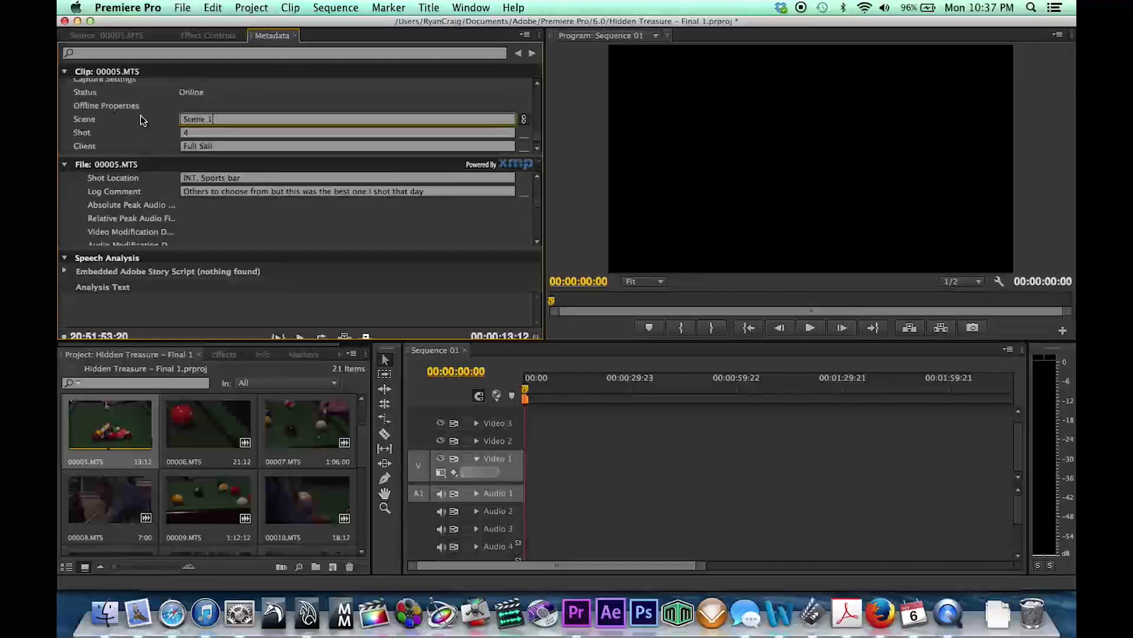
scroll(130, 210, "down", 1)
scroll(131, 213, "up", 2)
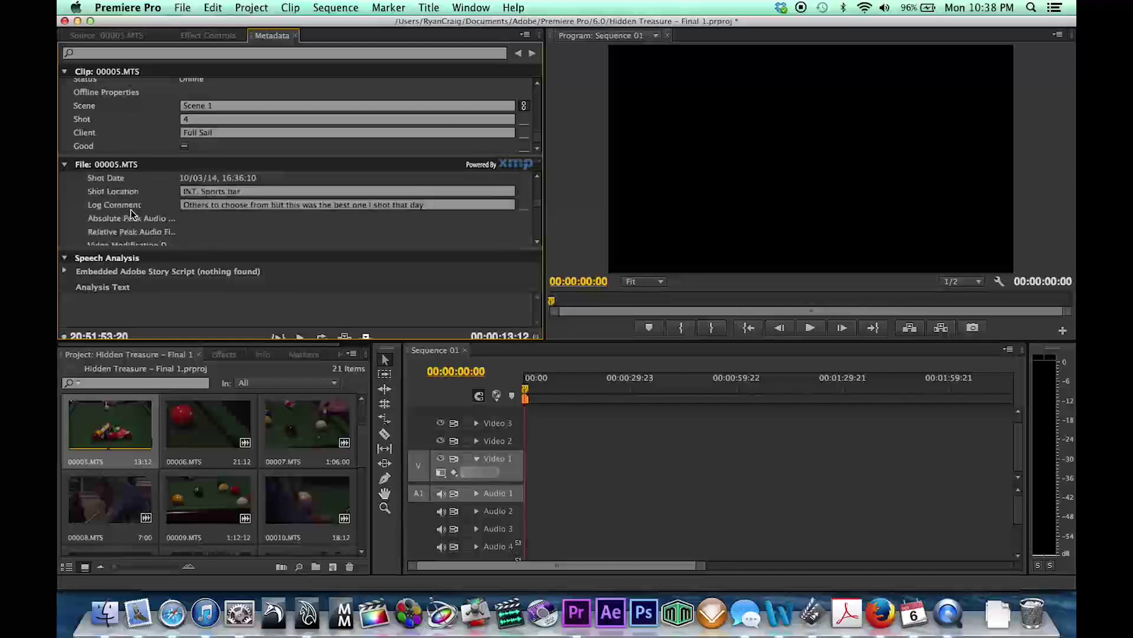
scroll(130, 213, "down", 6)
scroll(130, 211, "down", 8)
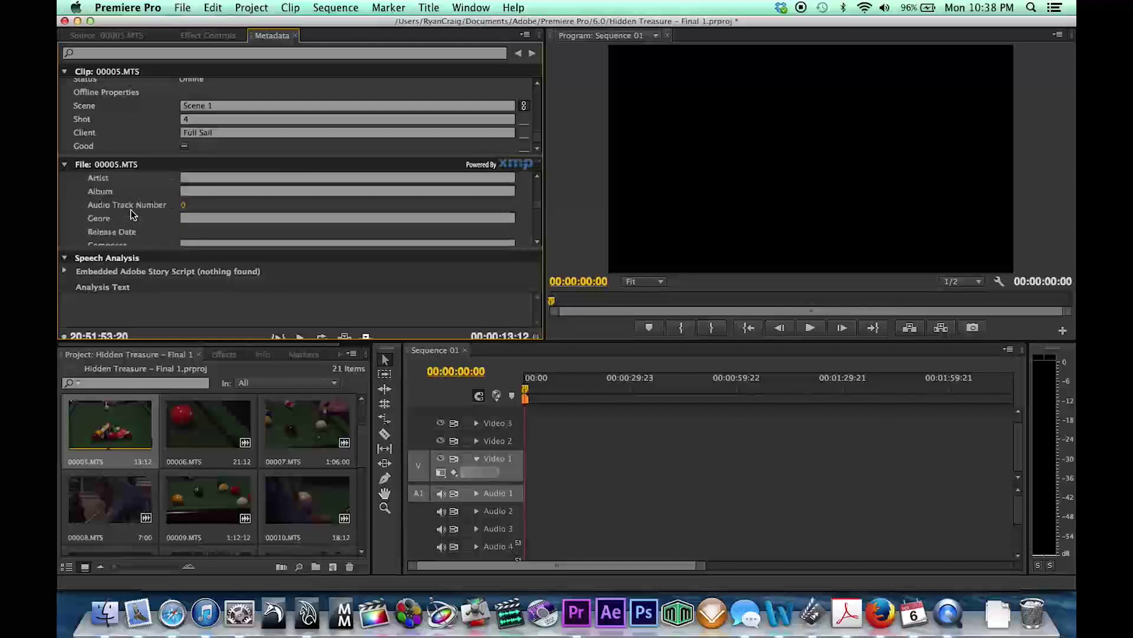
scroll(130, 210, "down", 5)
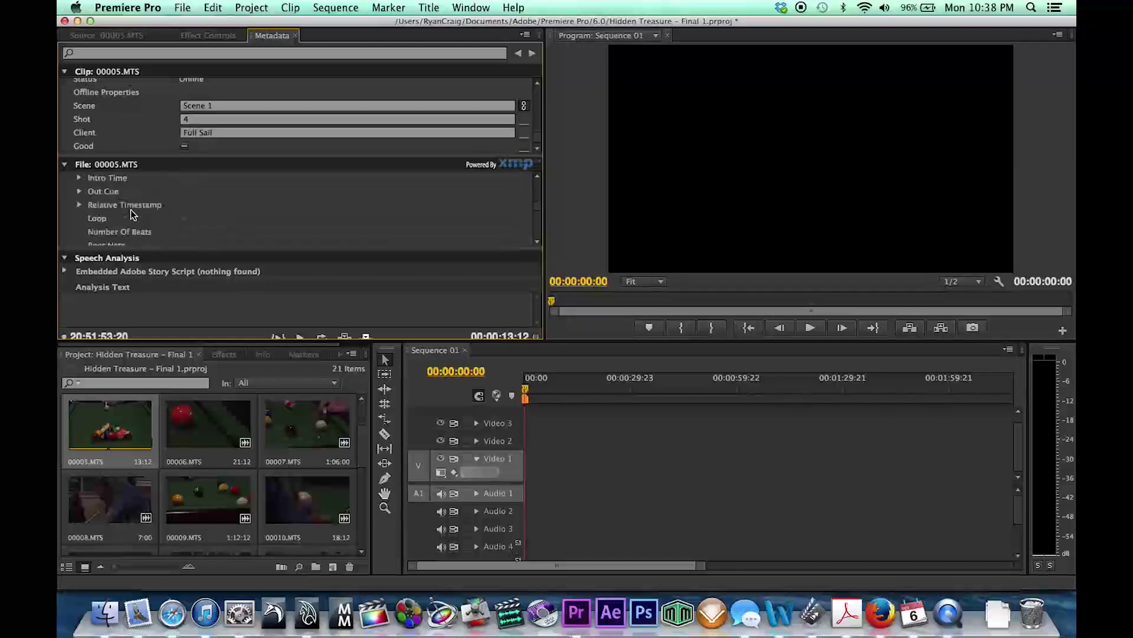
scroll(120, 240, "up", 12)
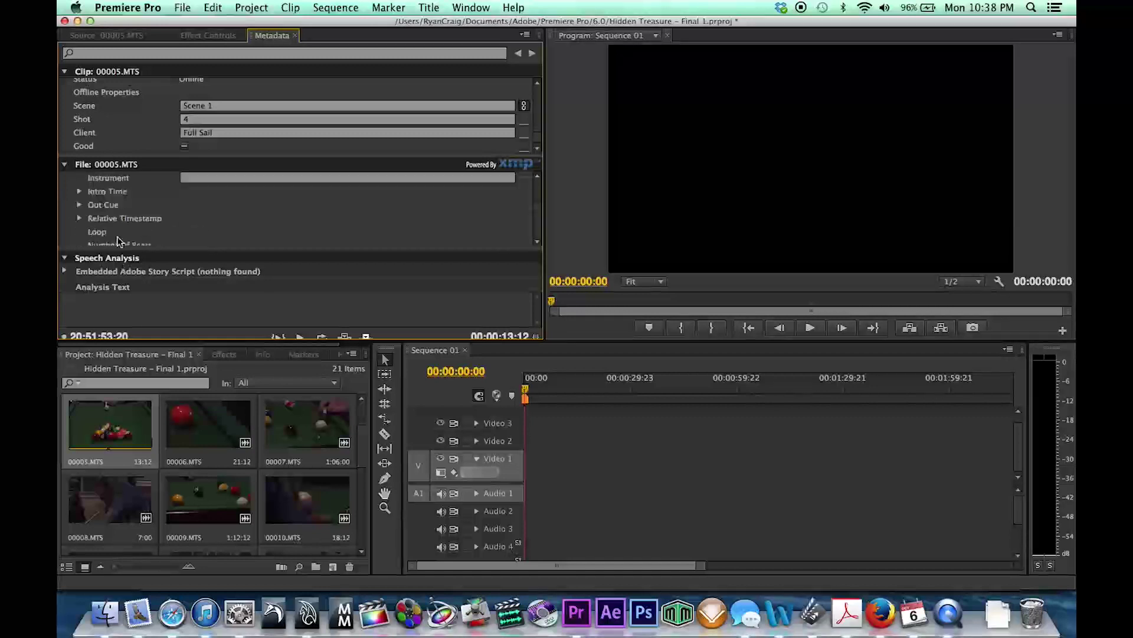
scroll(120, 241, "down", 15)
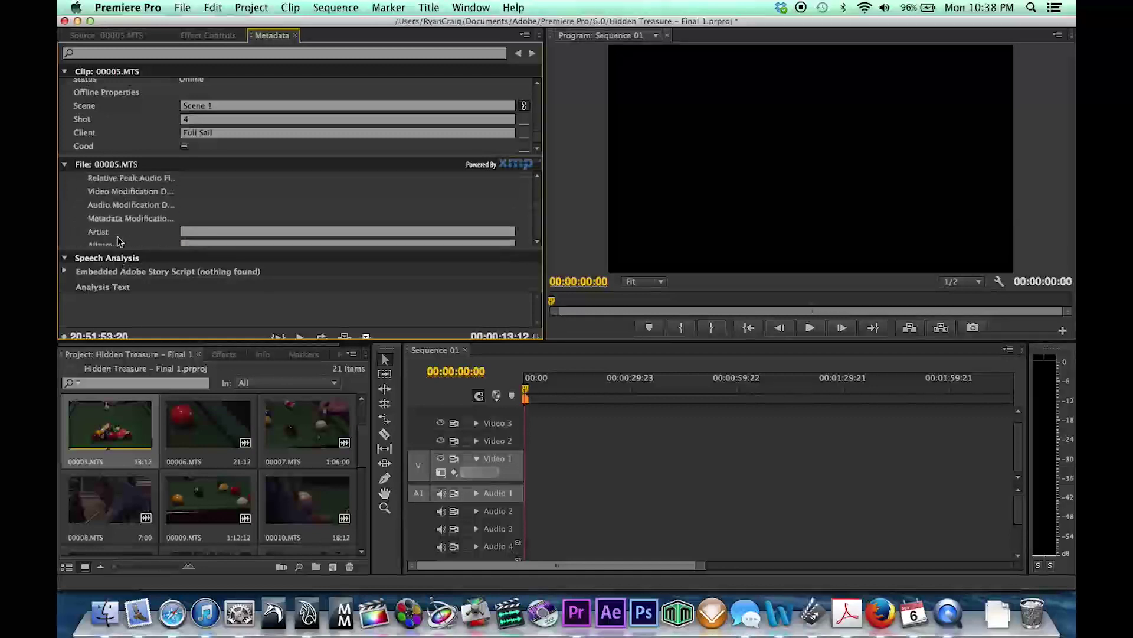
scroll(120, 240, "down", 10)
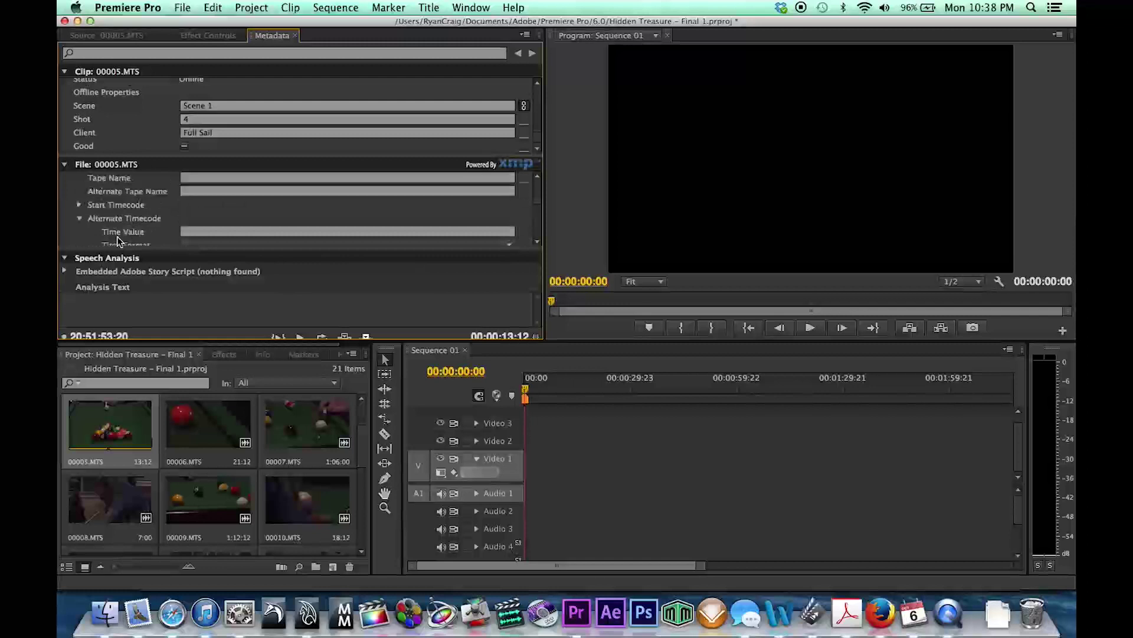
scroll(120, 241, "up", 20)
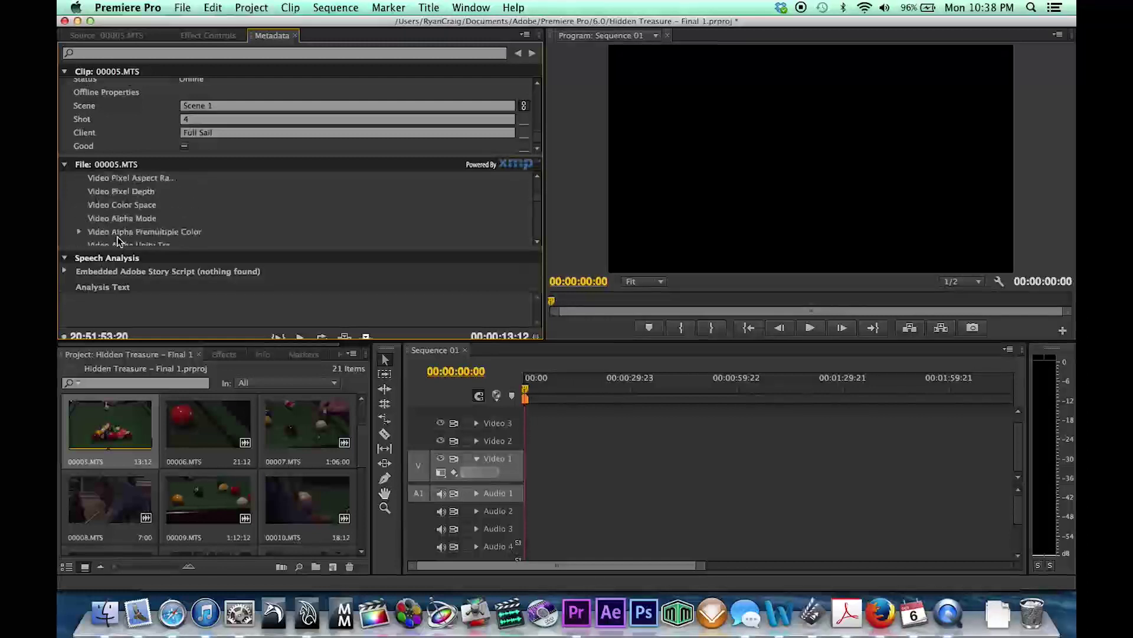
scroll(120, 241, "up", 10)
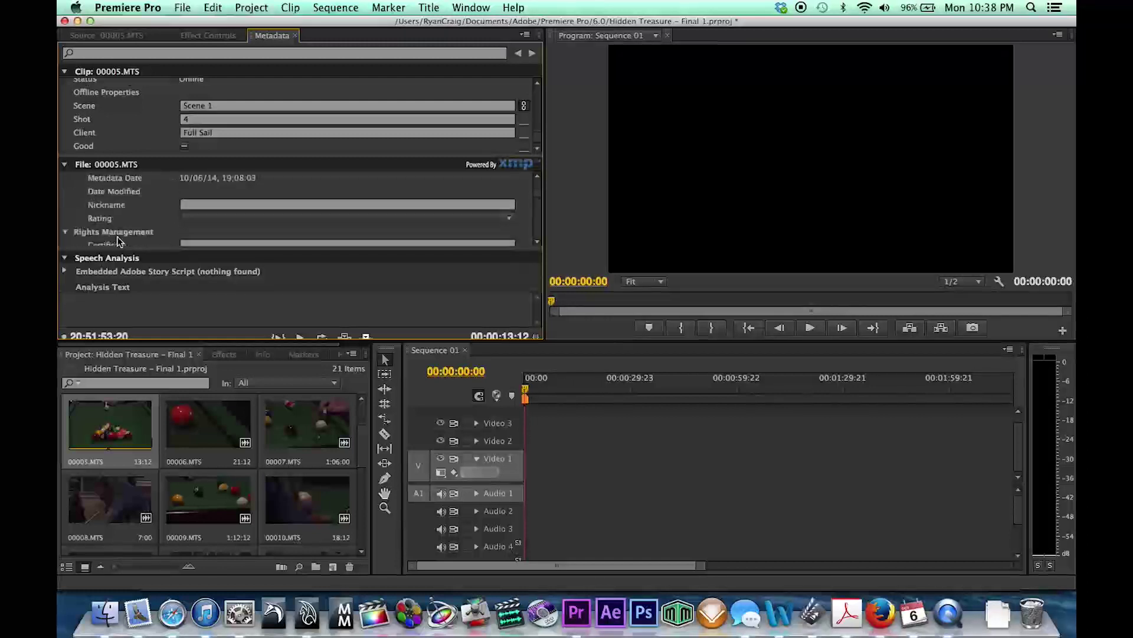
scroll(120, 241, "up", 10)
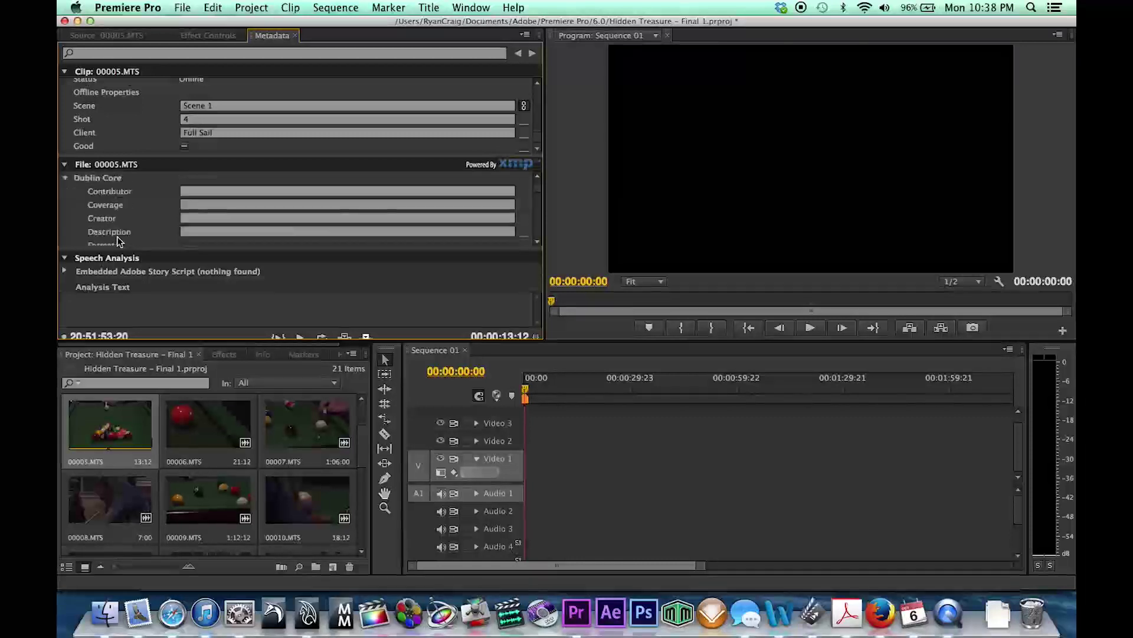
scroll(120, 241, "down", 2)
- Fill the File section's Creator field with the creator's name, fixing a typo, then select Identifier
left_click(183, 190)
type("R")
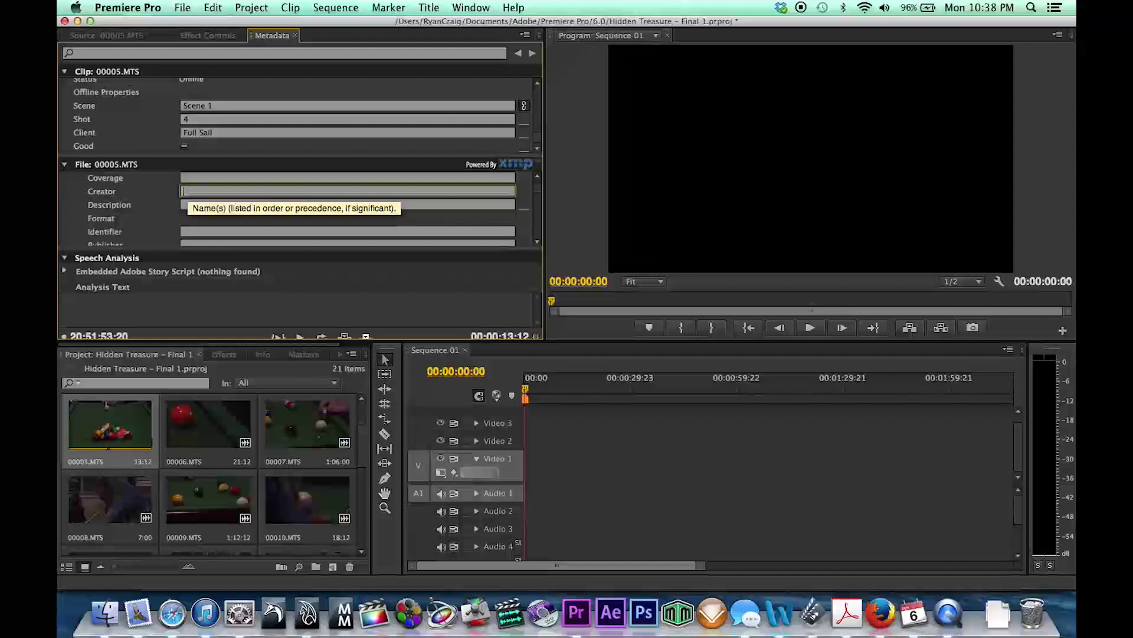
key("BackSpace")
key("BackSpace")
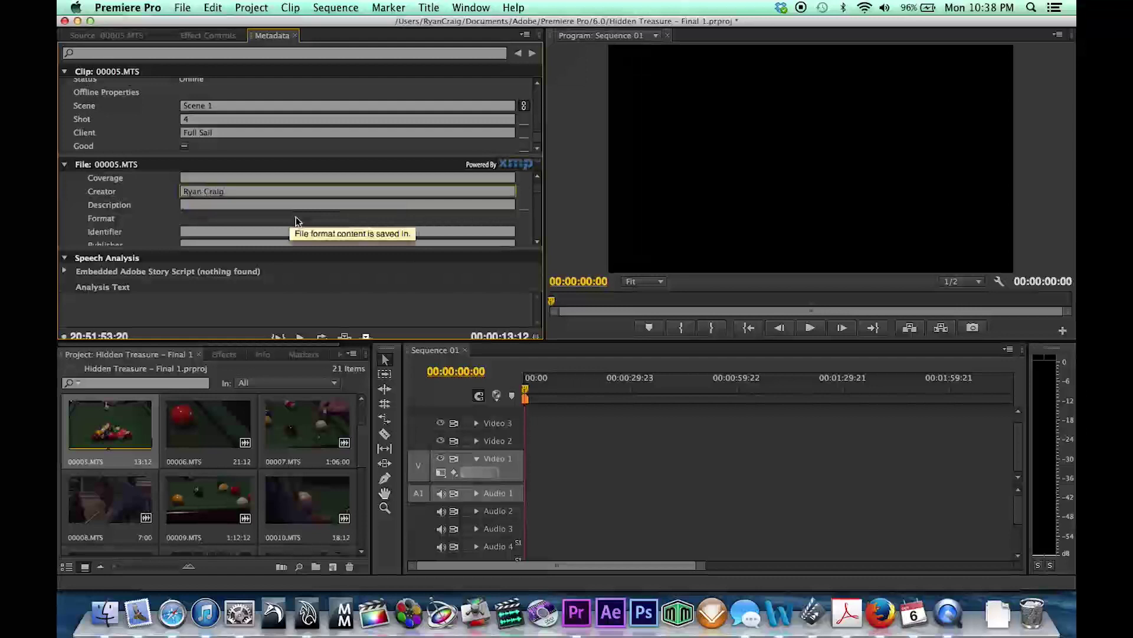
left_click(154, 190)
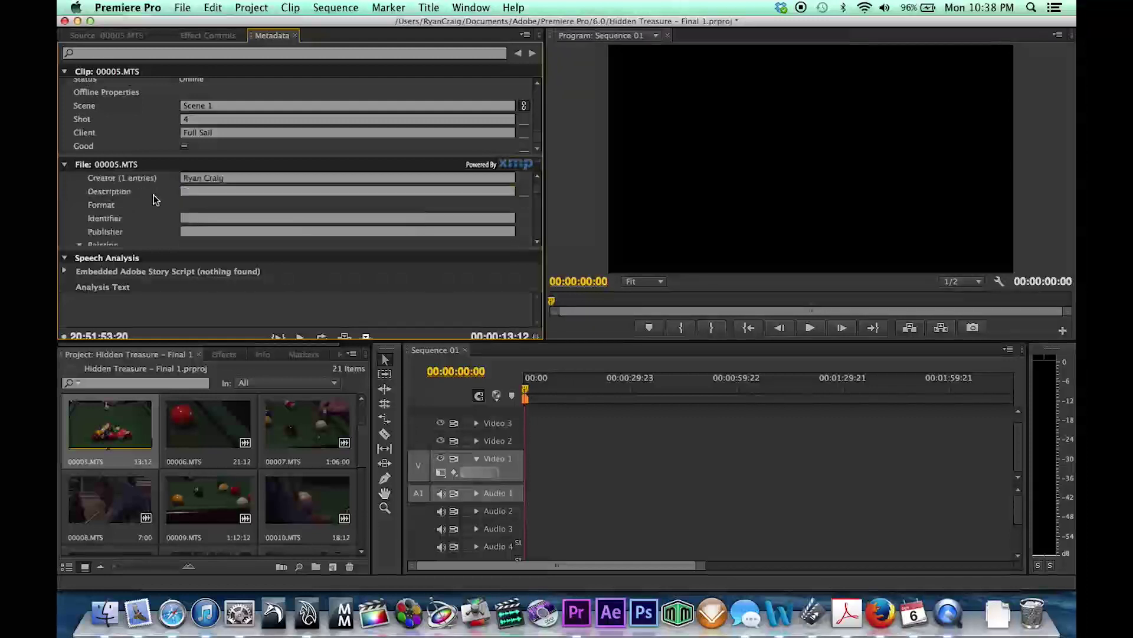
left_click(196, 218)
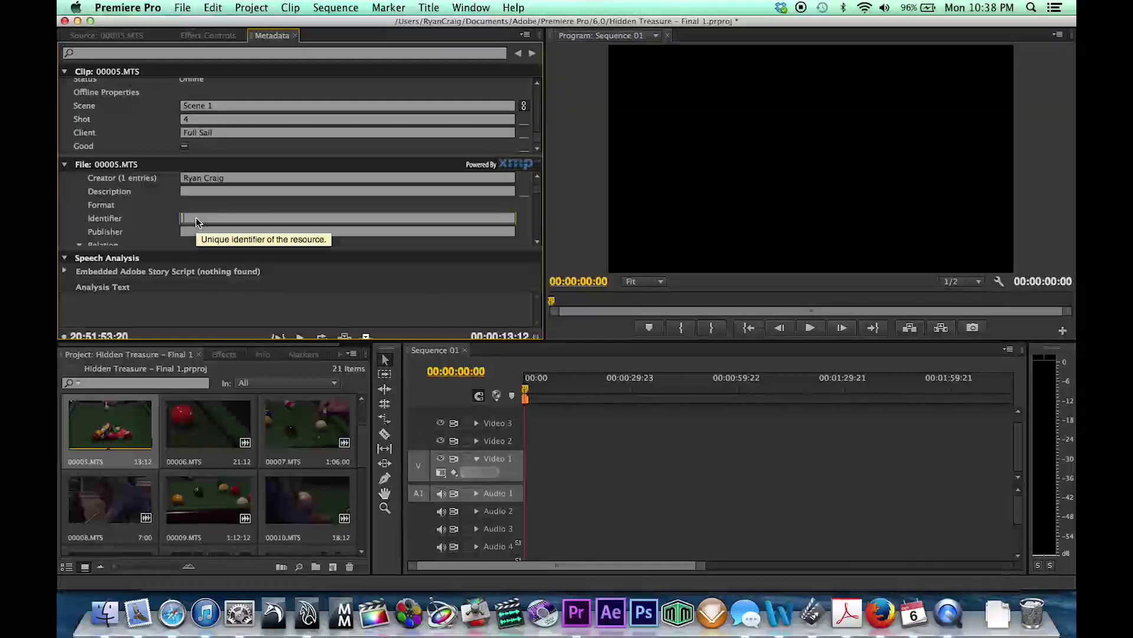
scroll(196, 229, "down", 2)
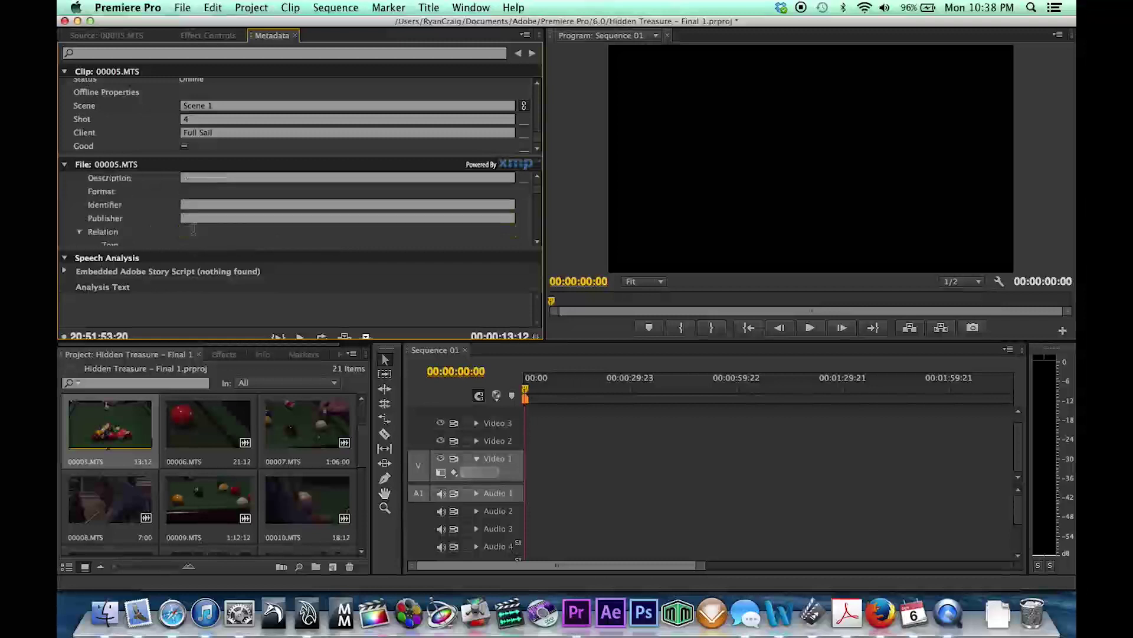
scroll(193, 232, "down", 4)
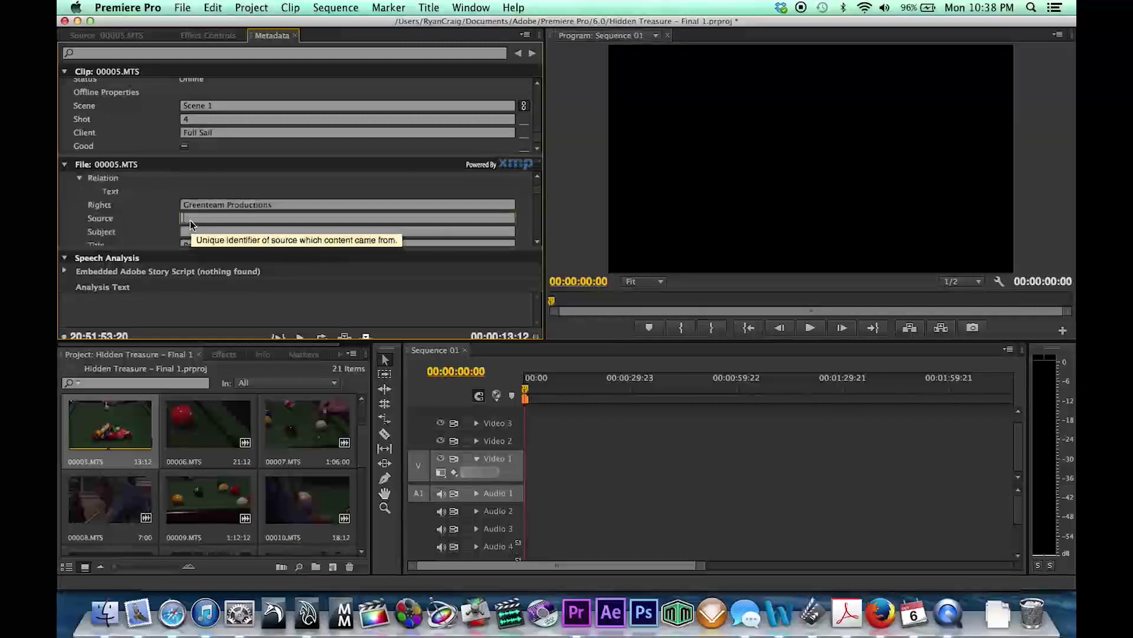
scroll(190, 221, "down", 1)
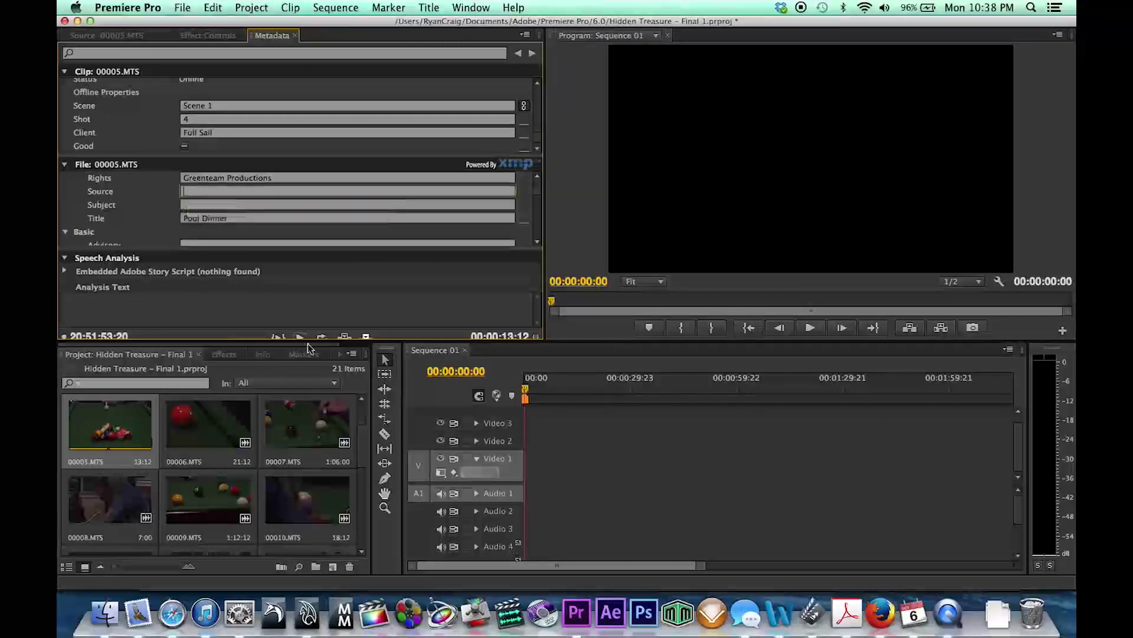
scroll(201, 219, "down", 2)
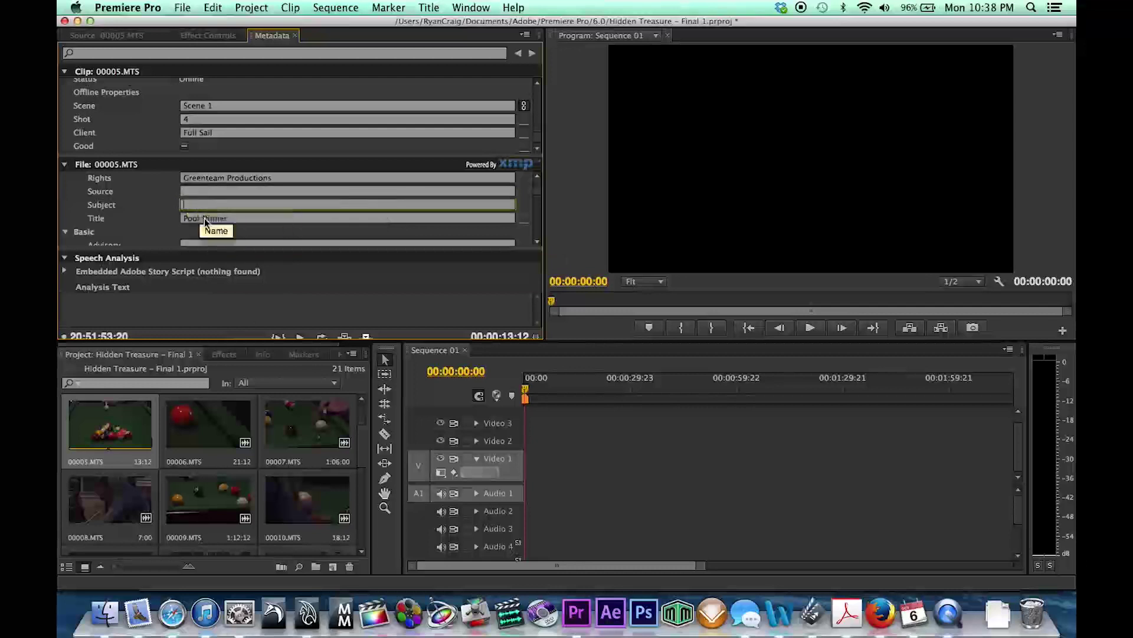
scroll(206, 223, "down", 6)
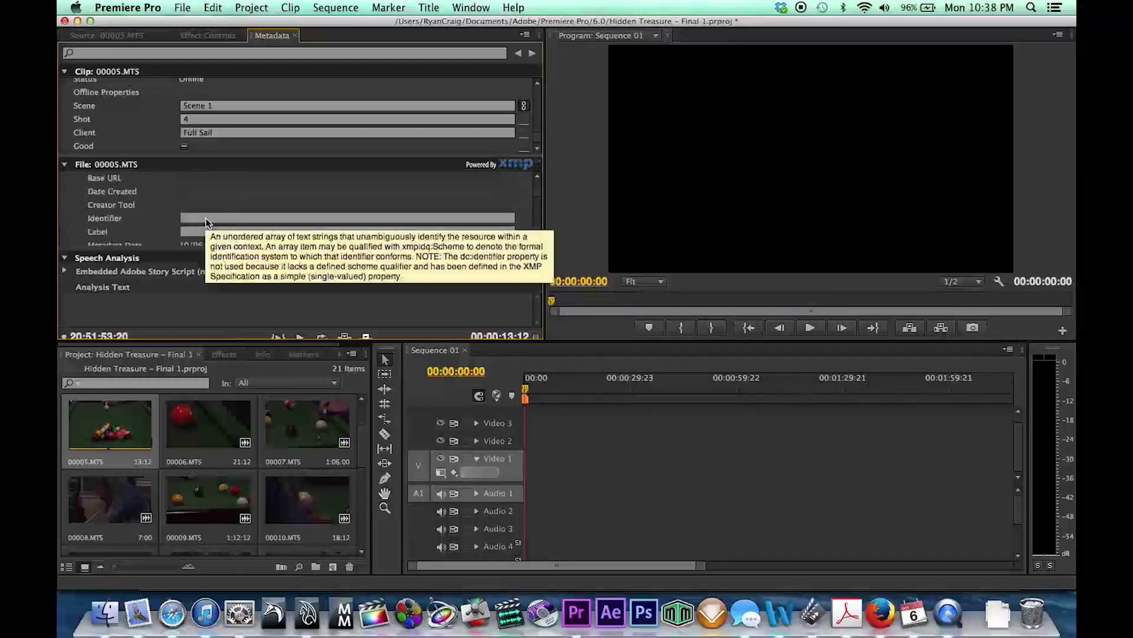
scroll(207, 222, "down", 3)
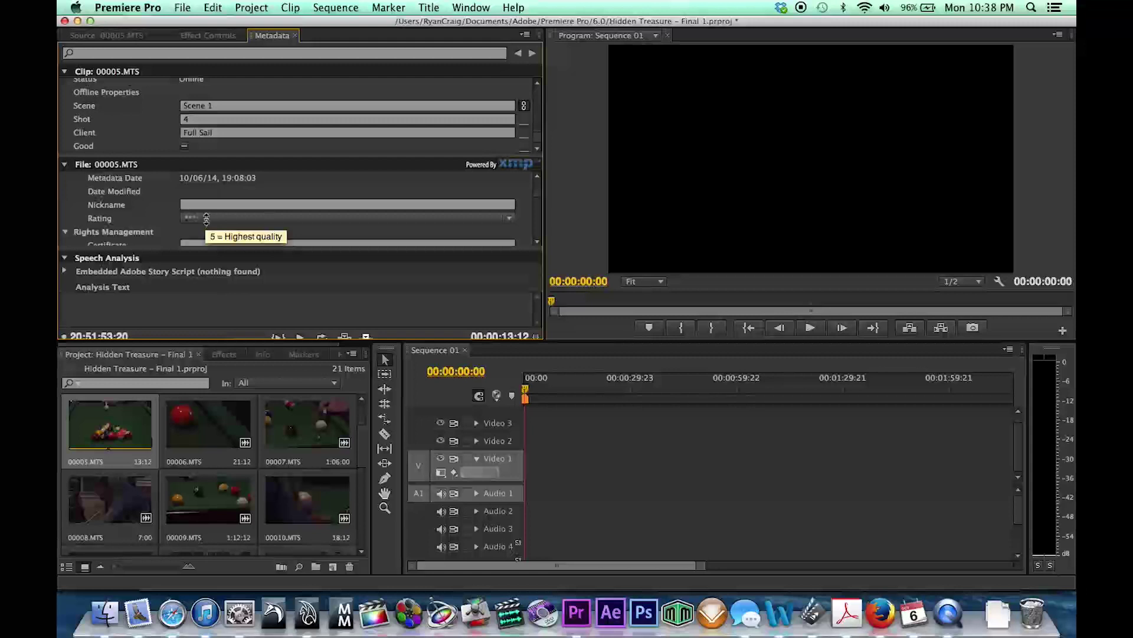
scroll(186, 216, "down", 5)
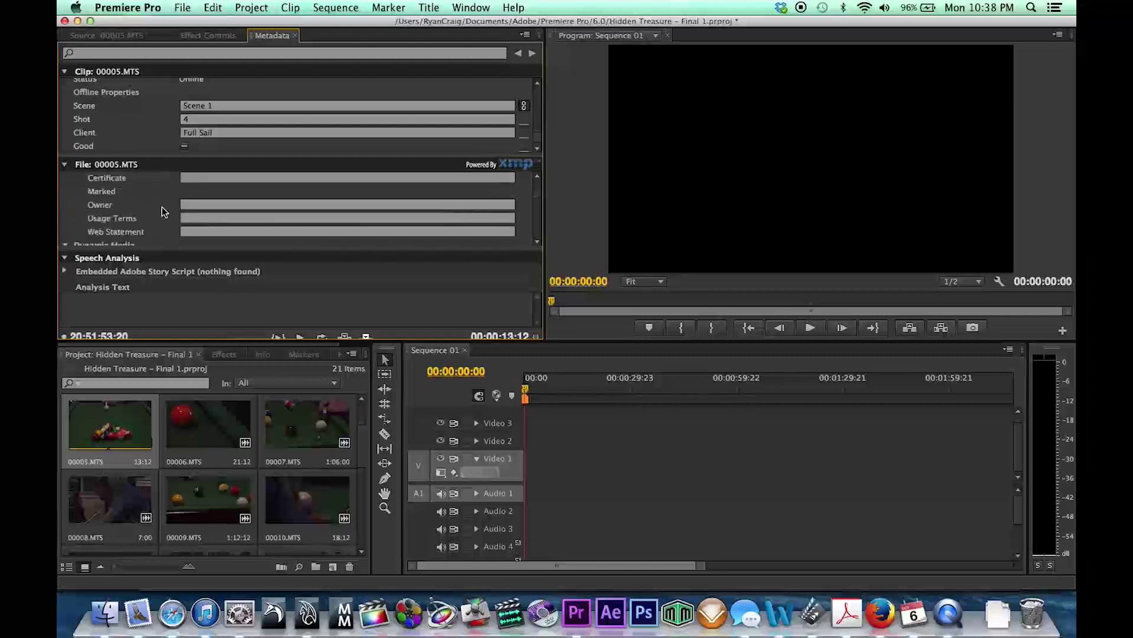
scroll(171, 211, "down", 5)
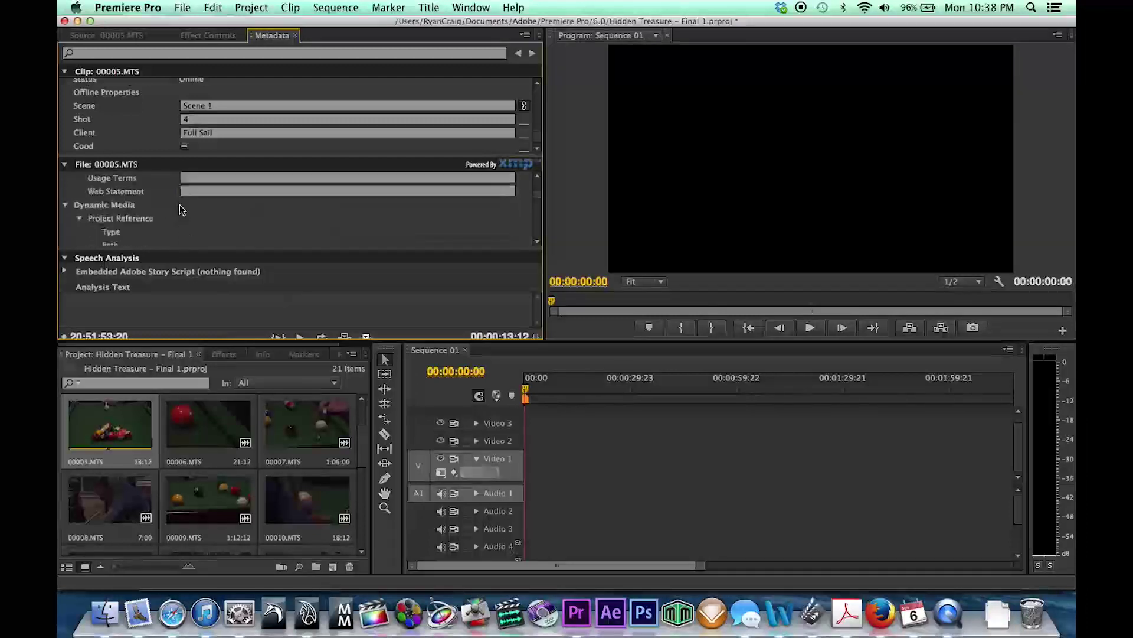
scroll(180, 210, "down", 6)
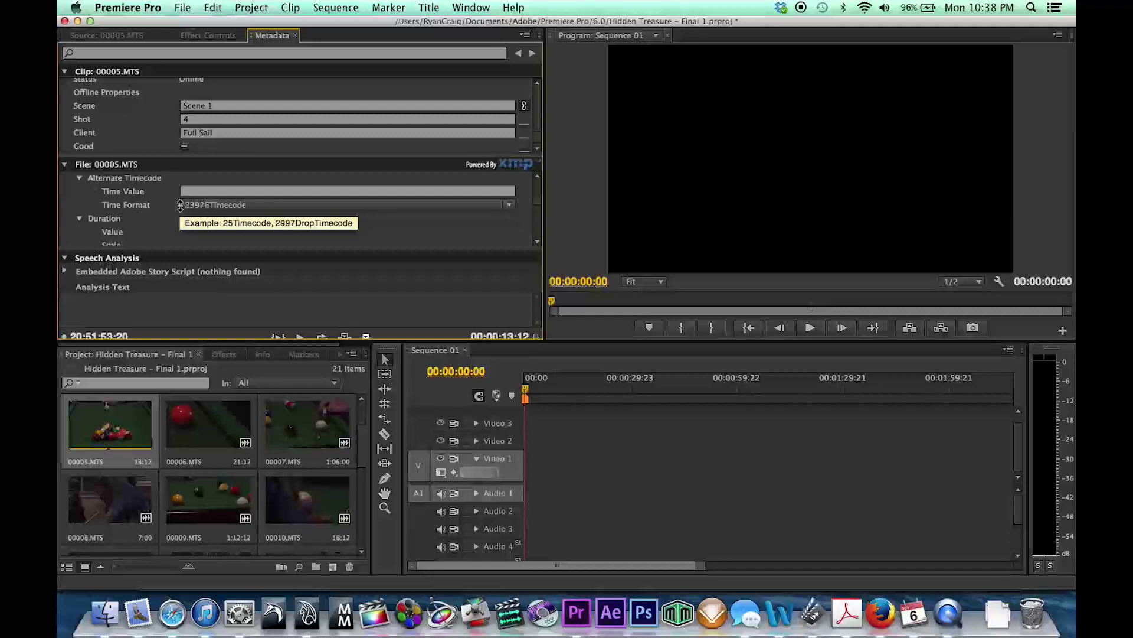
scroll(180, 205, "down", 2)
scroll(105, 248, "down", 5)
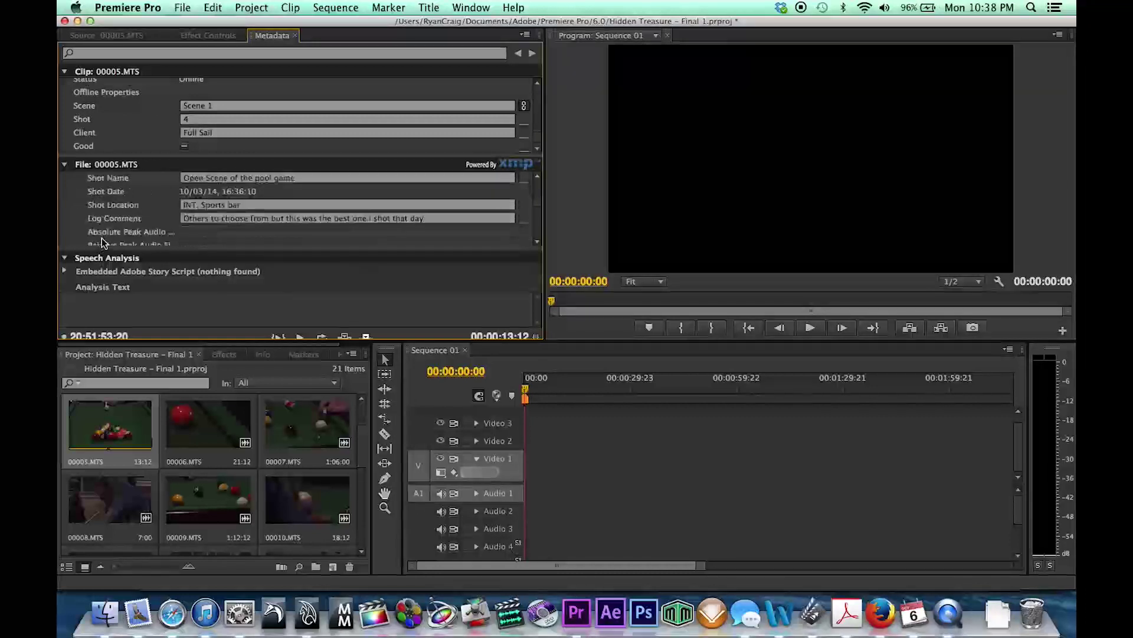
double_click(195, 191)
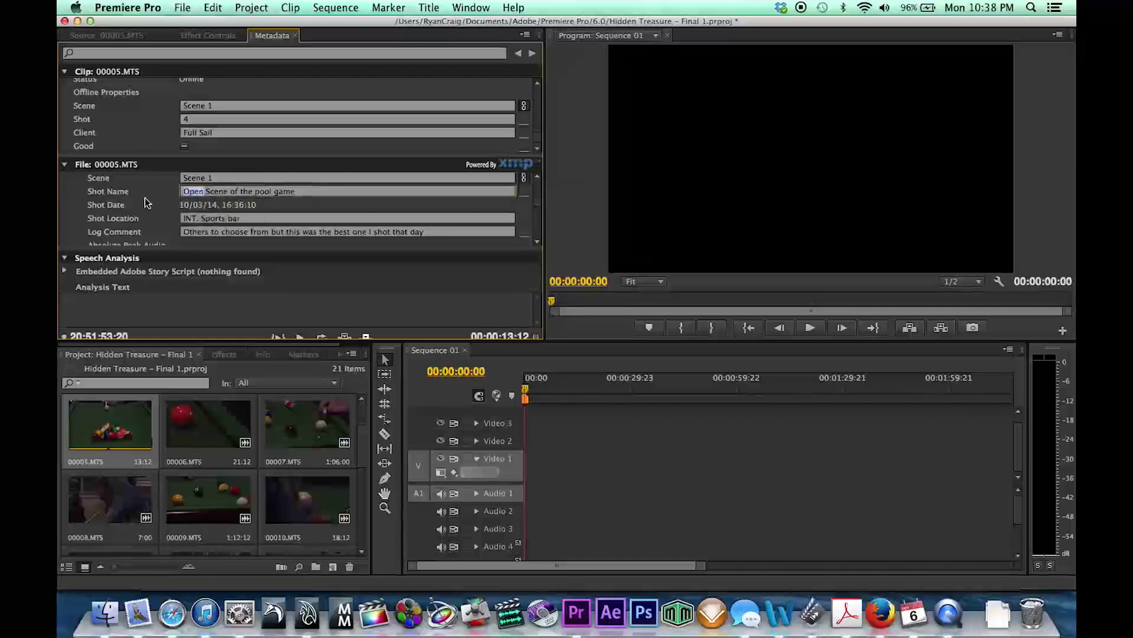
scroll(145, 204, "down", 6)
scroll(143, 203, "down", 8)
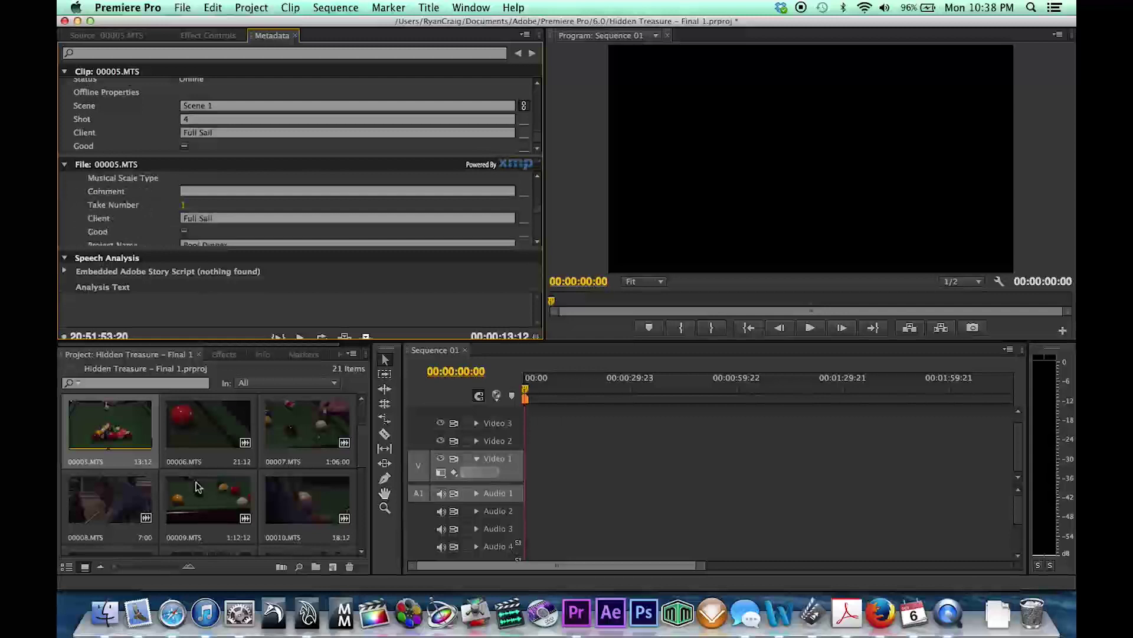
- Open clip 00006.MTS's metadata and enter Scene 1, Shot 6 and Client Full Sail
double_click(202, 437)
left_click(276, 35)
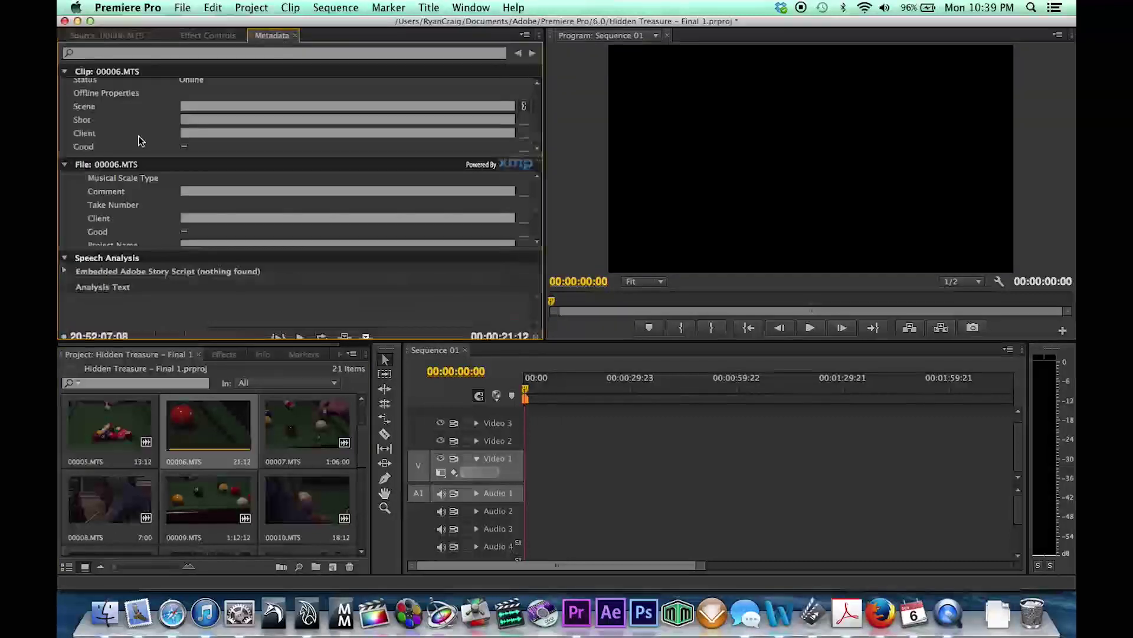
left_click(195, 106)
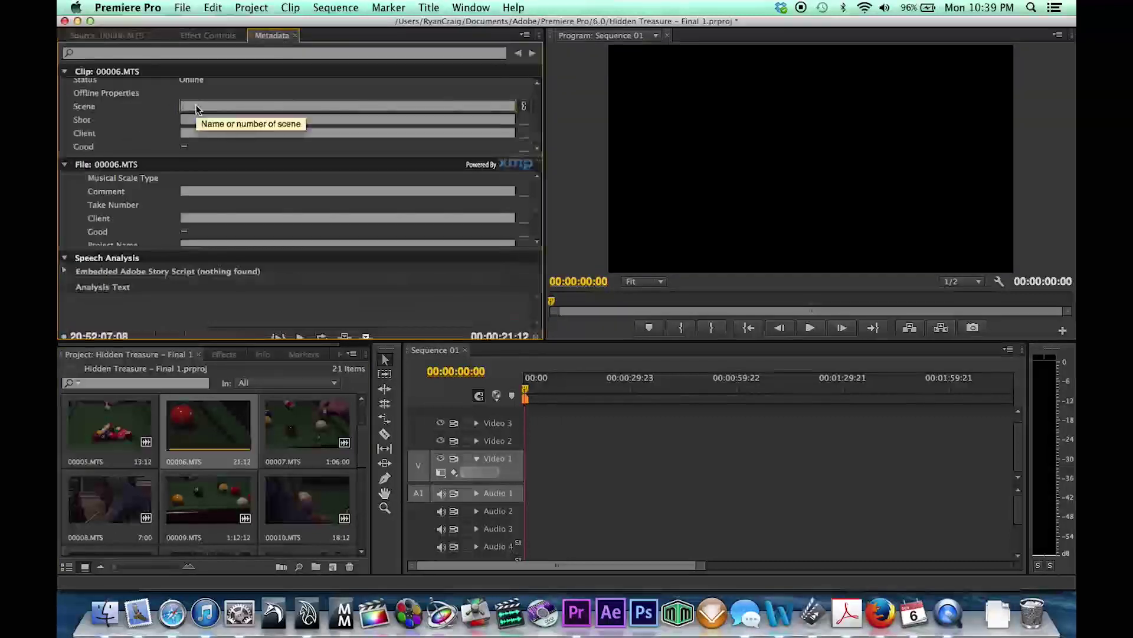
type("1")
left_click(219, 121)
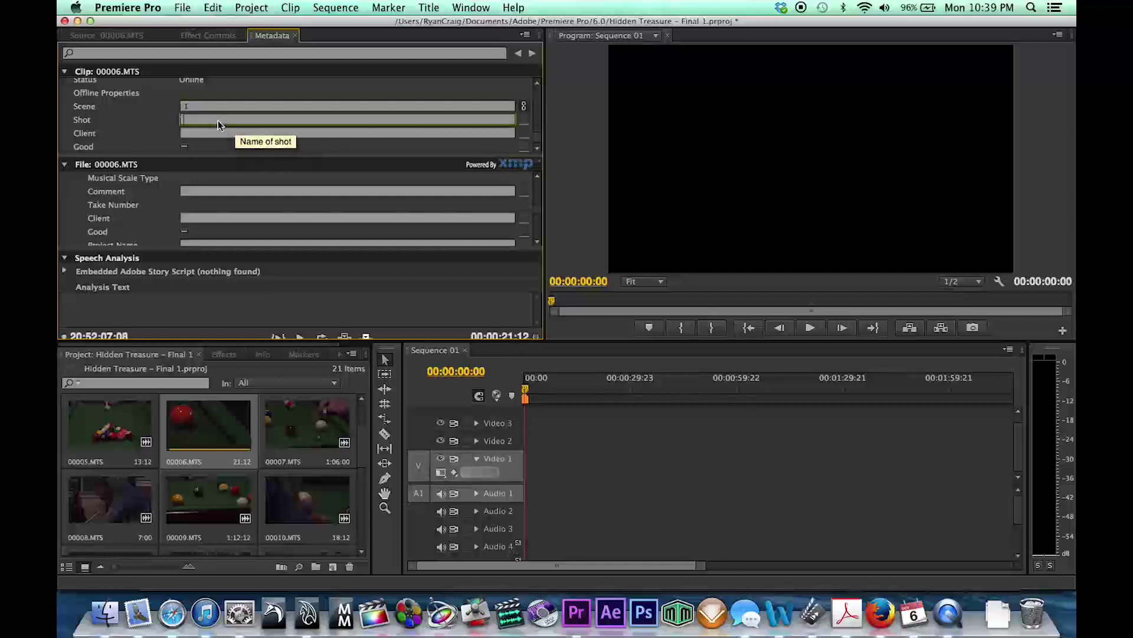
type("6")
left_click(196, 132)
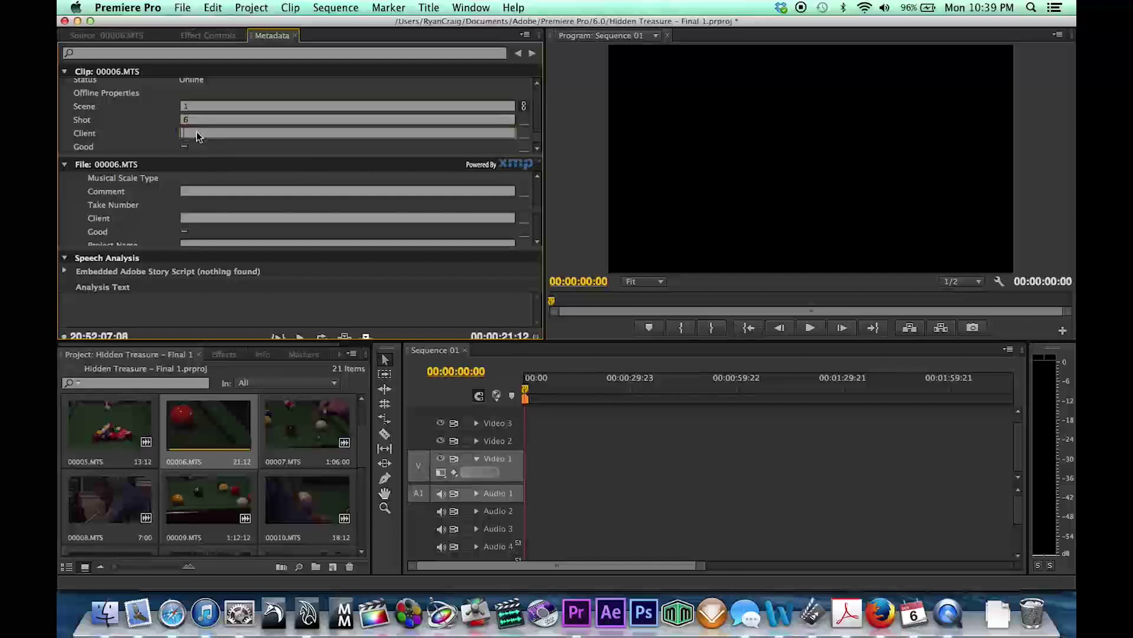
type("Fu")
key("BackSpace")
key("BackSpace")
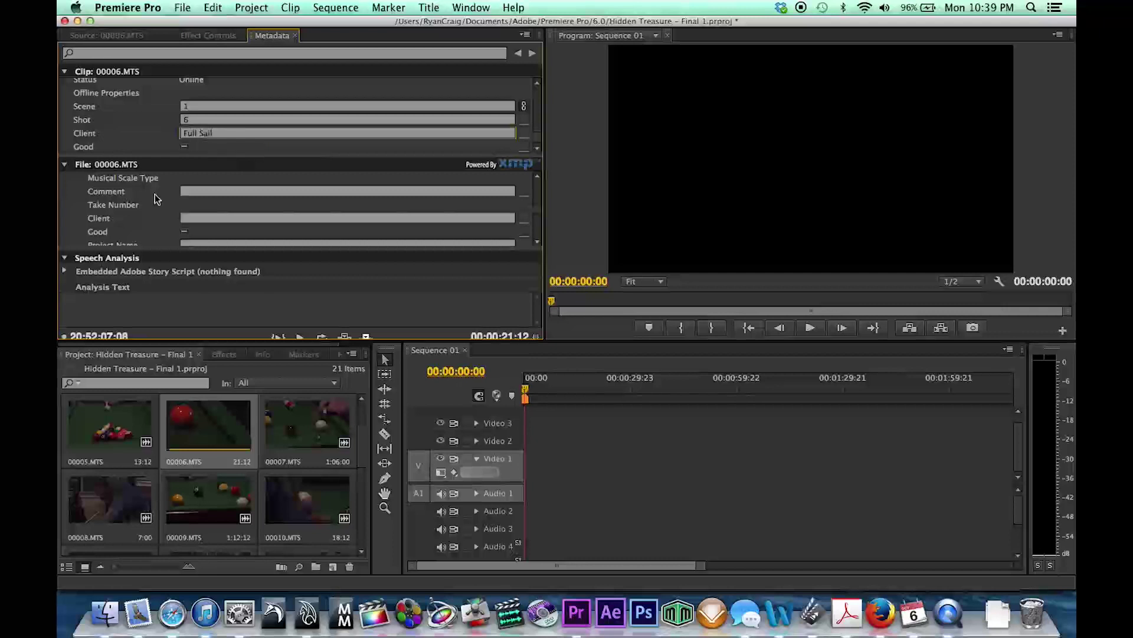
scroll(147, 209, "down", 2)
- Enter the project name 'Pool Dinner' and the director's name
left_click(183, 192)
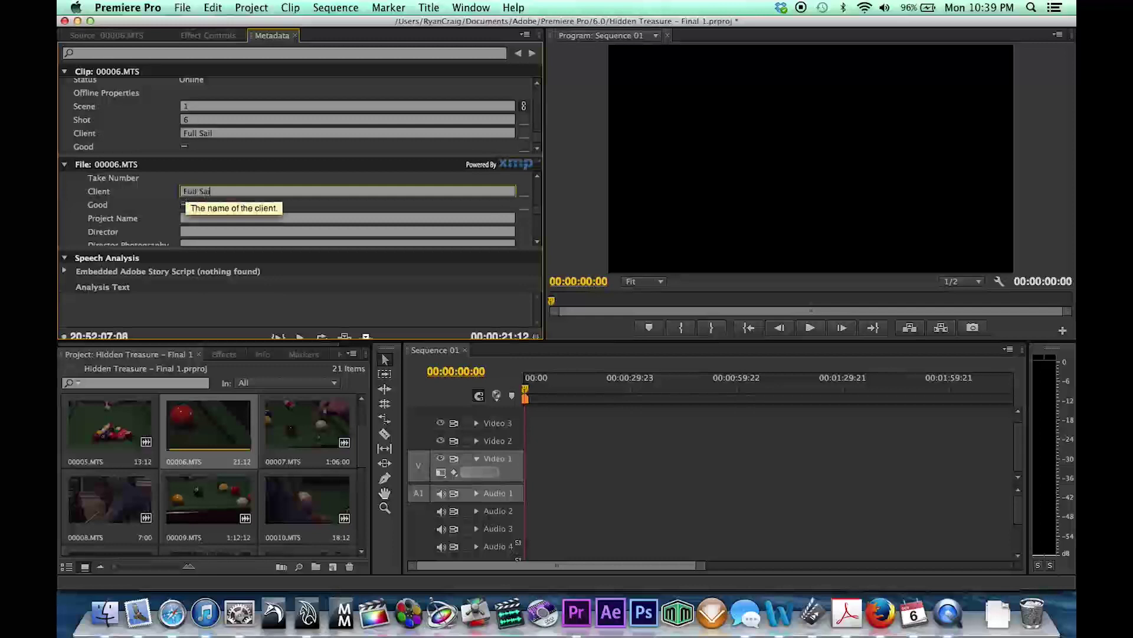
left_click(190, 217)
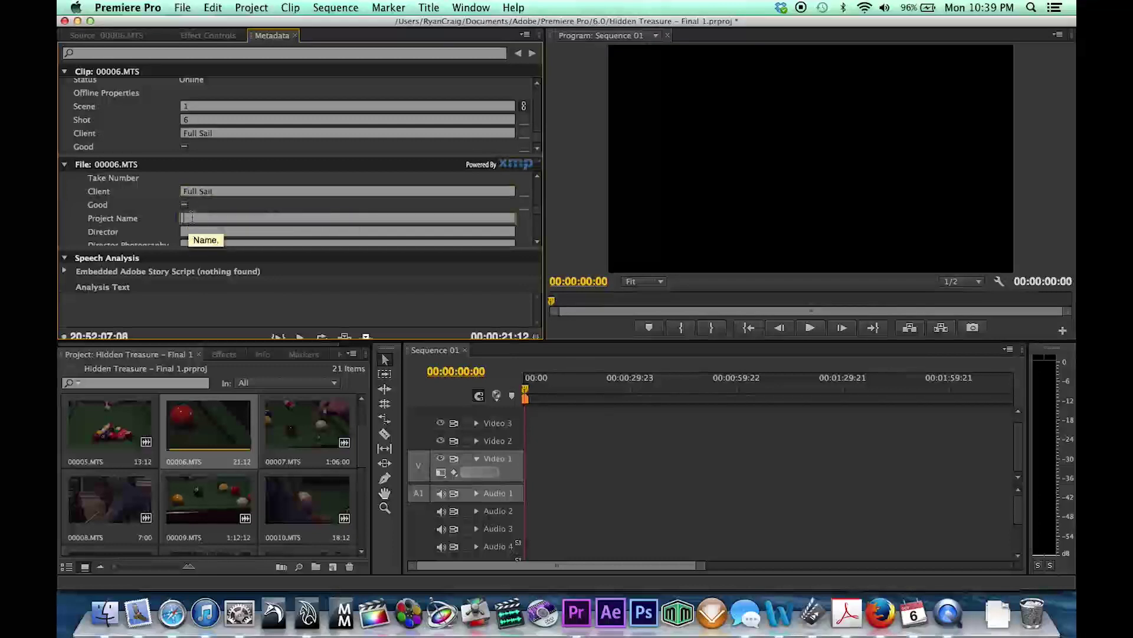
type("Pool ")
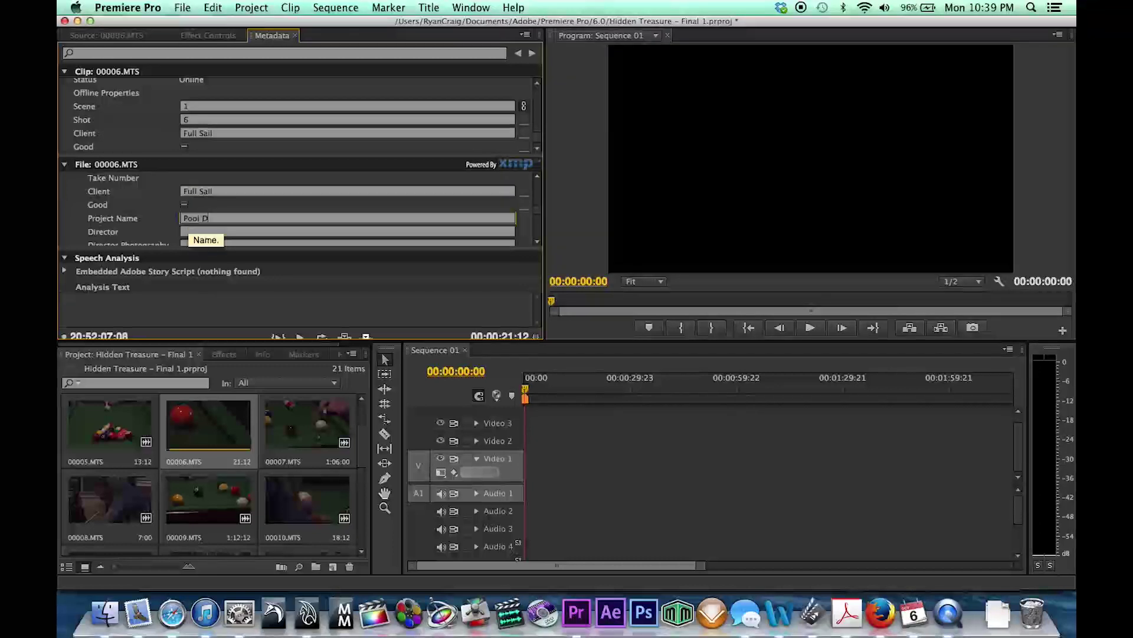
type("Dinner")
left_click(218, 231)
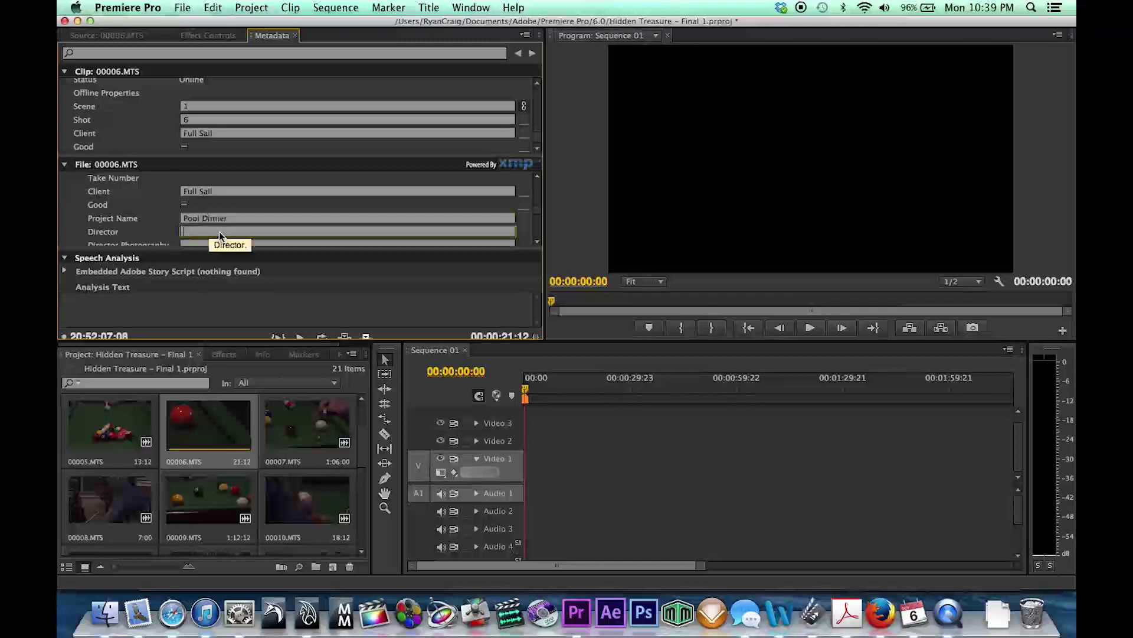
type("Ryan Cr")
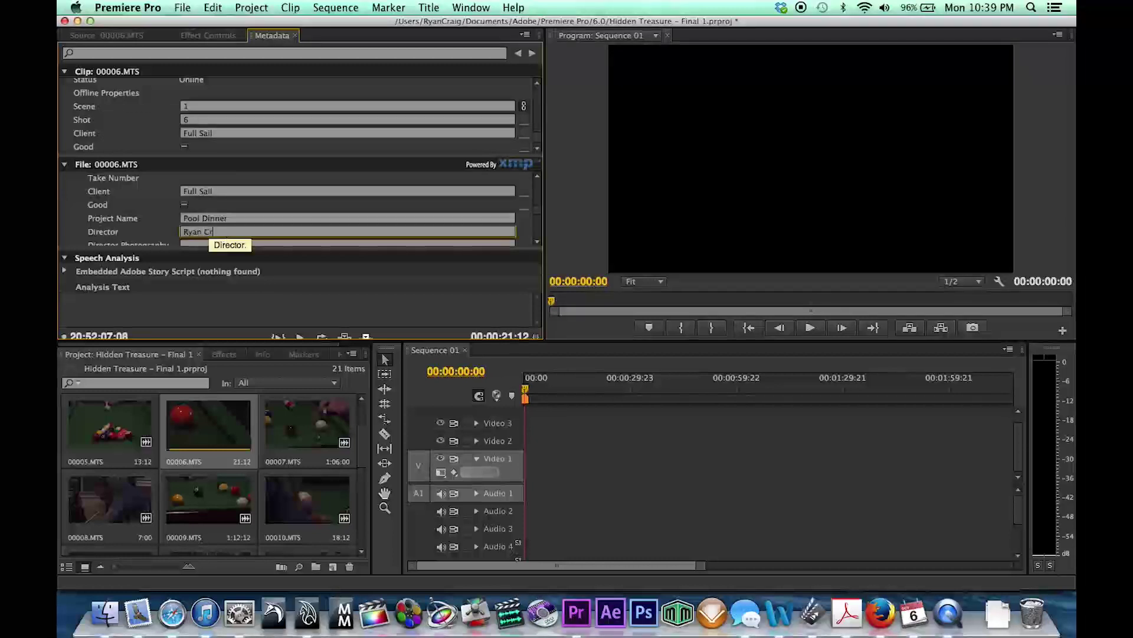
type("aig")
key("Return")
- Enter the director of photography's name and the camera model 'Sony Fs100'
scroll(146, 205, "down", 1)
left_click(186, 232)
type("Ryan Craig")
key("Return")
scroll(152, 210, "down", 1)
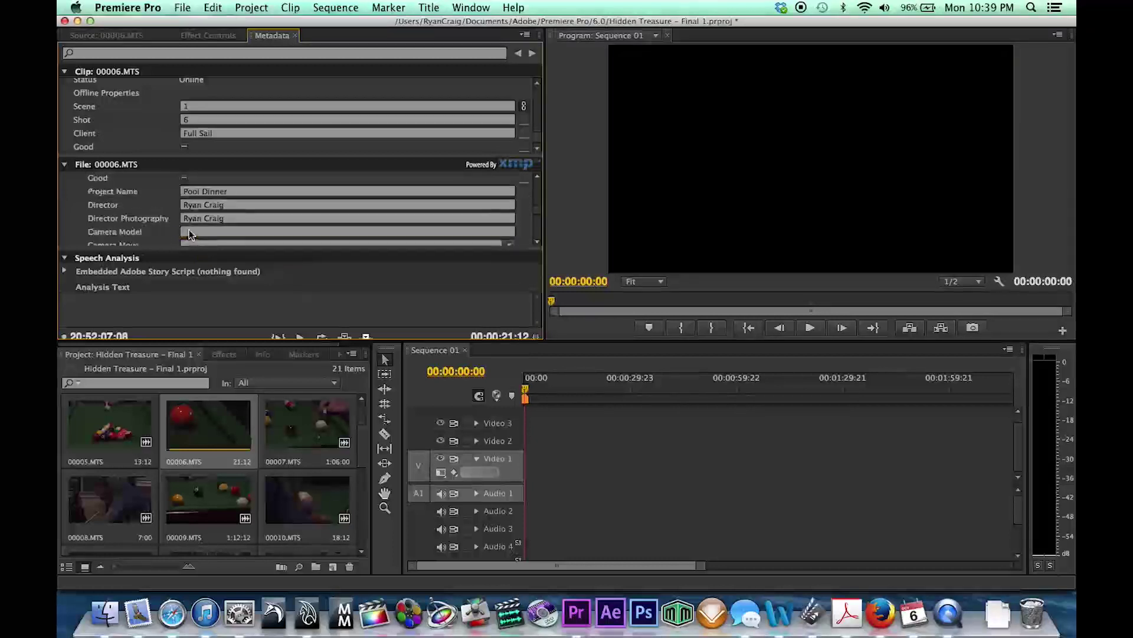
left_click(190, 232)
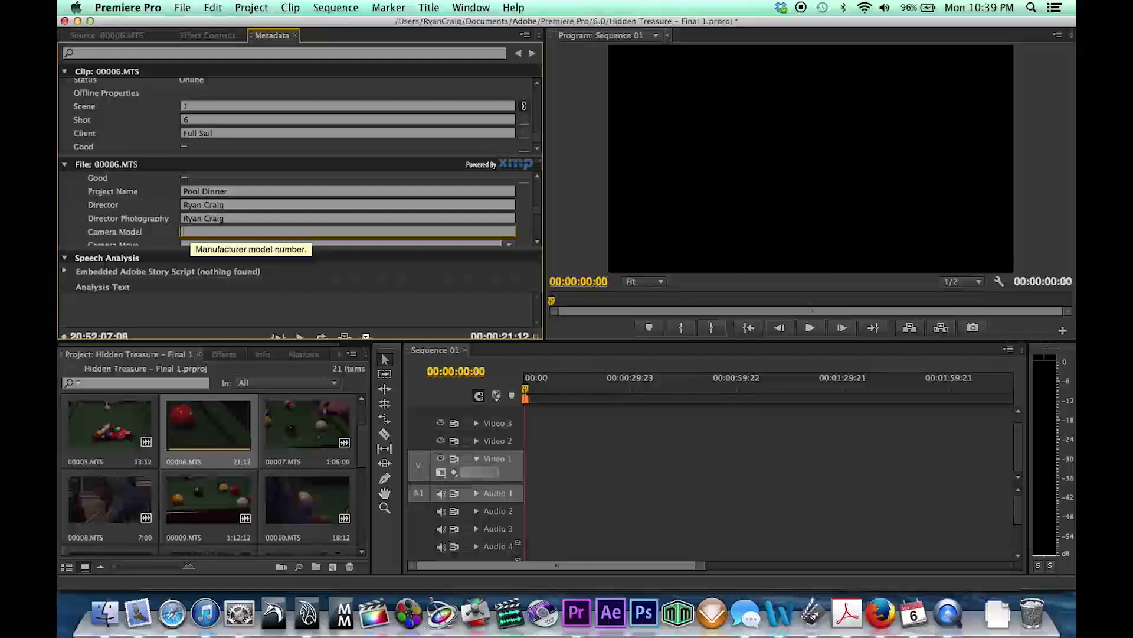
type("Sony F")
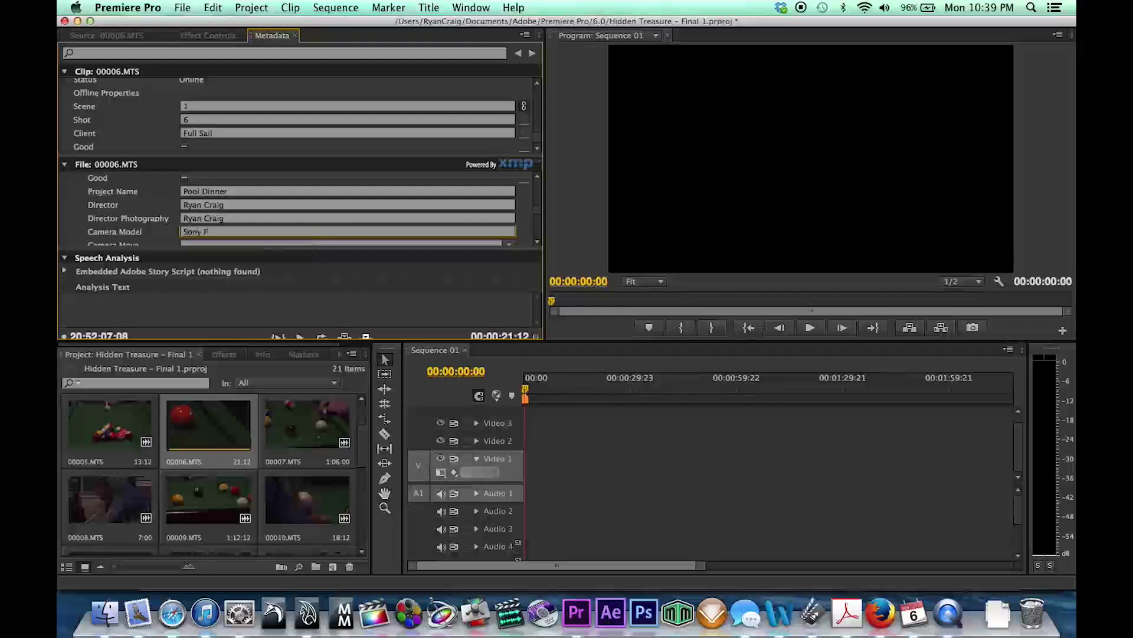
type("s100")
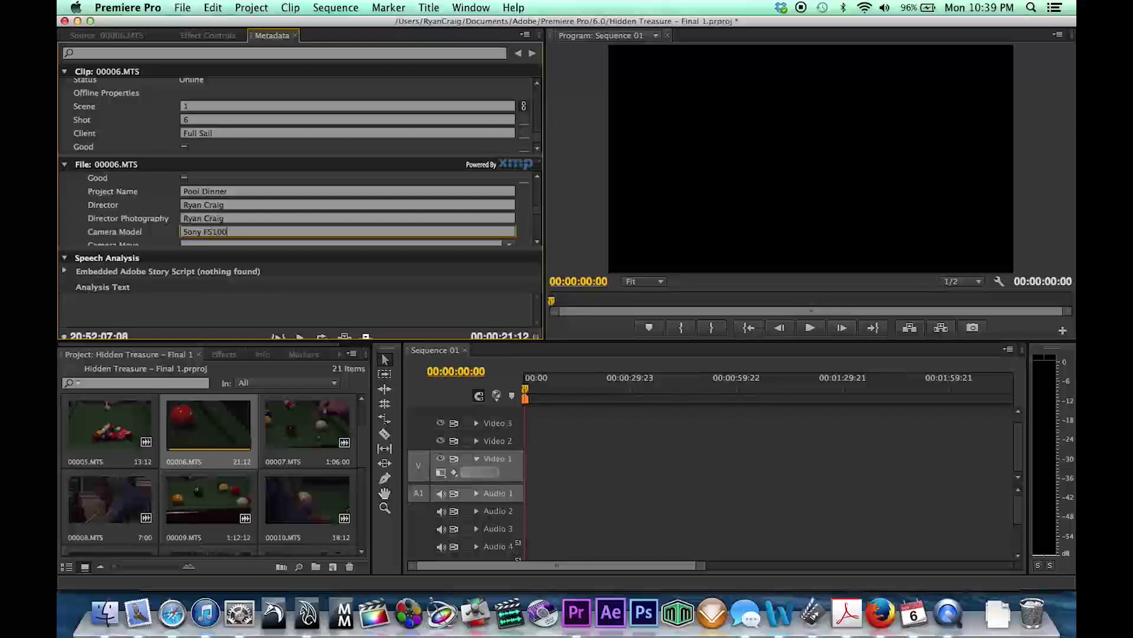
- Set Day of Shoot to Friday and inspect the Camera Move options without choosing one
scroll(153, 220, "down", 1)
scroll(170, 227, "down", 1)
left_click(211, 218)
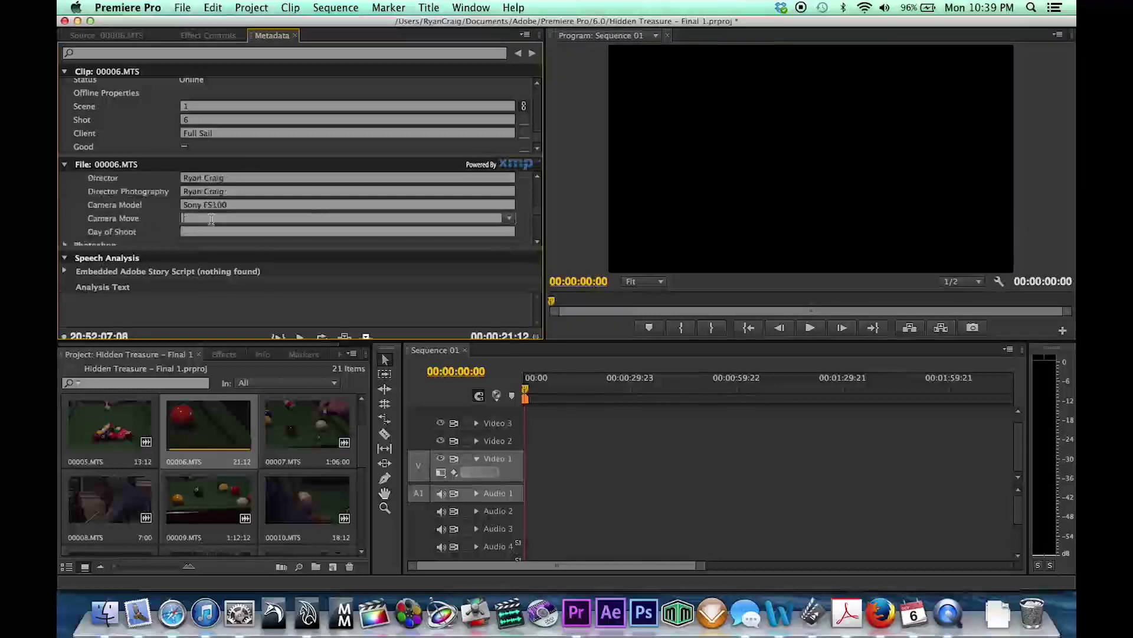
scroll(198, 235, "down", 1)
left_click(196, 216)
type("Frid")
left_click(208, 203)
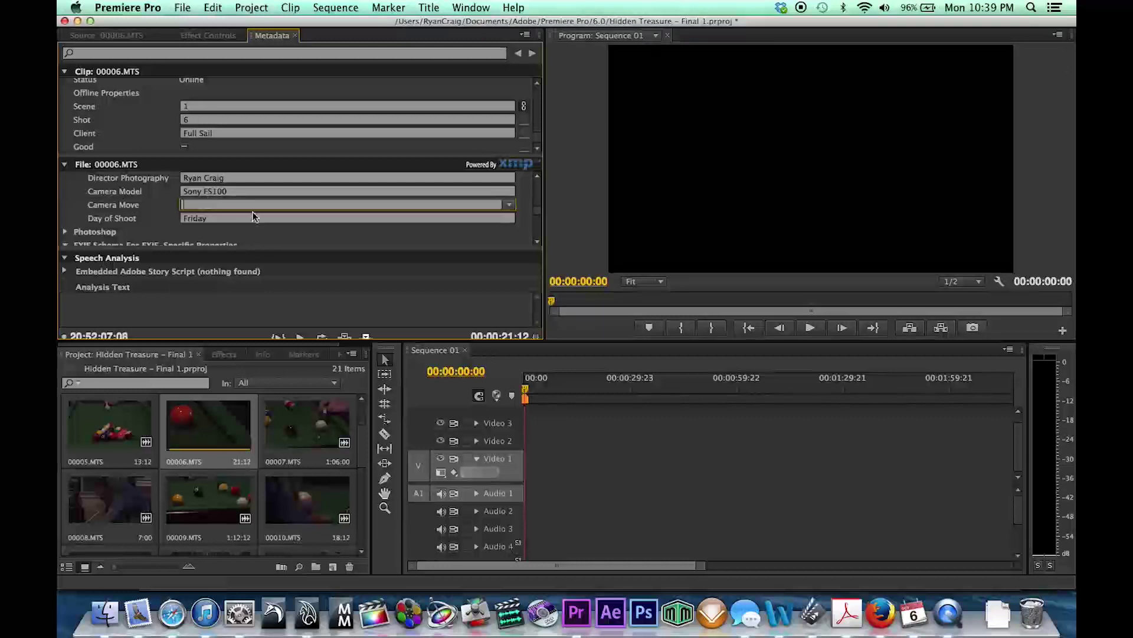
left_click(508, 205)
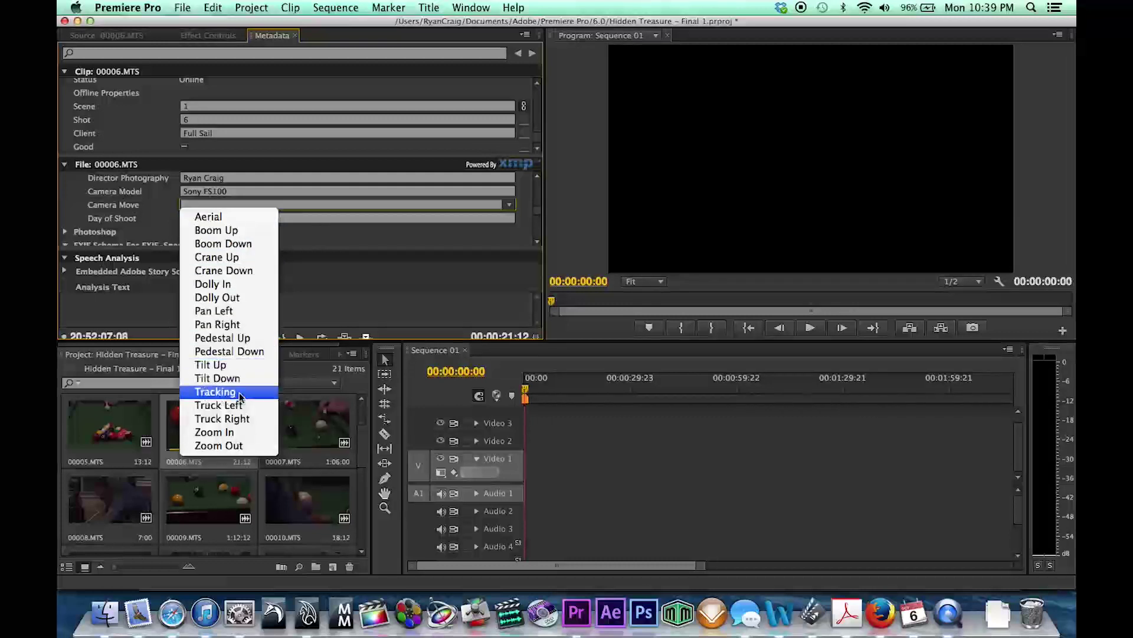
left_click(331, 297)
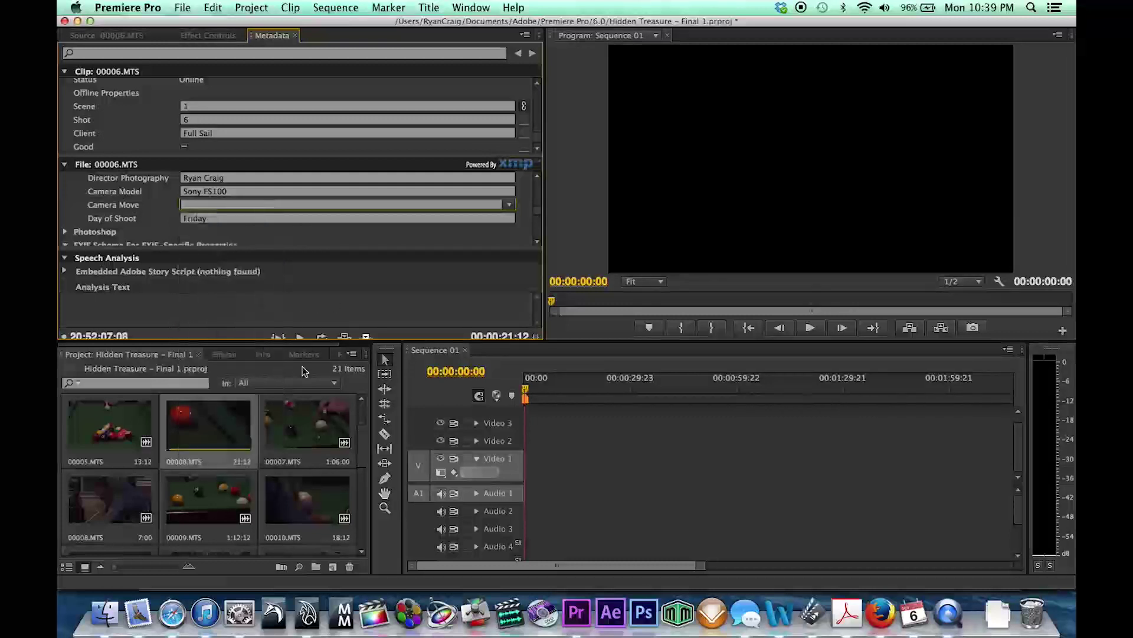
double_click(207, 431)
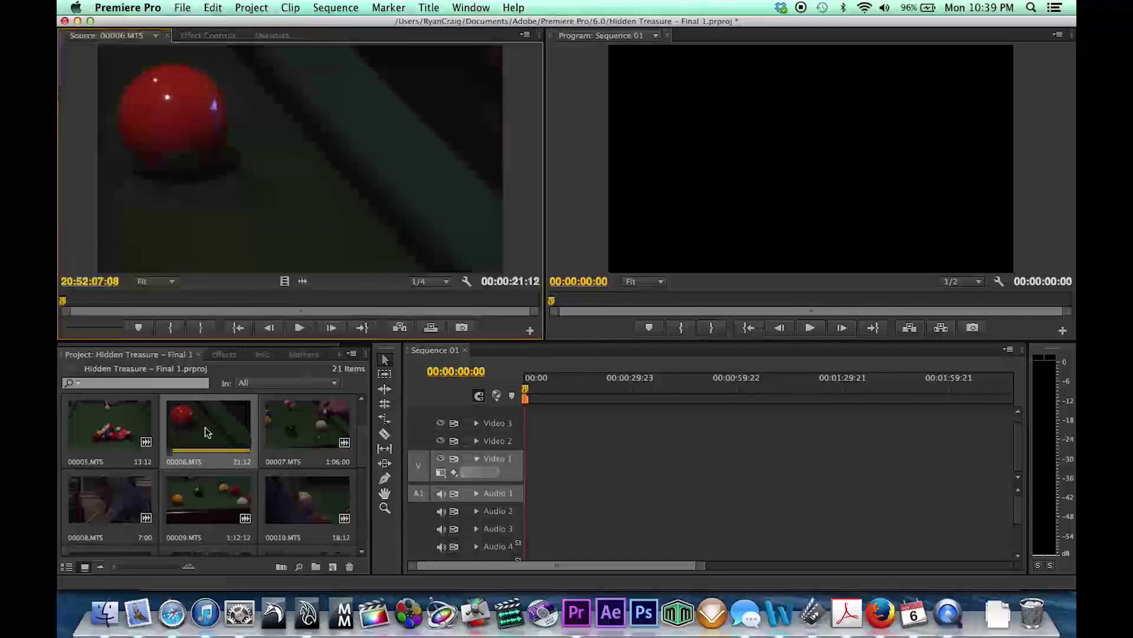
left_click_drag(64, 301, 489, 328)
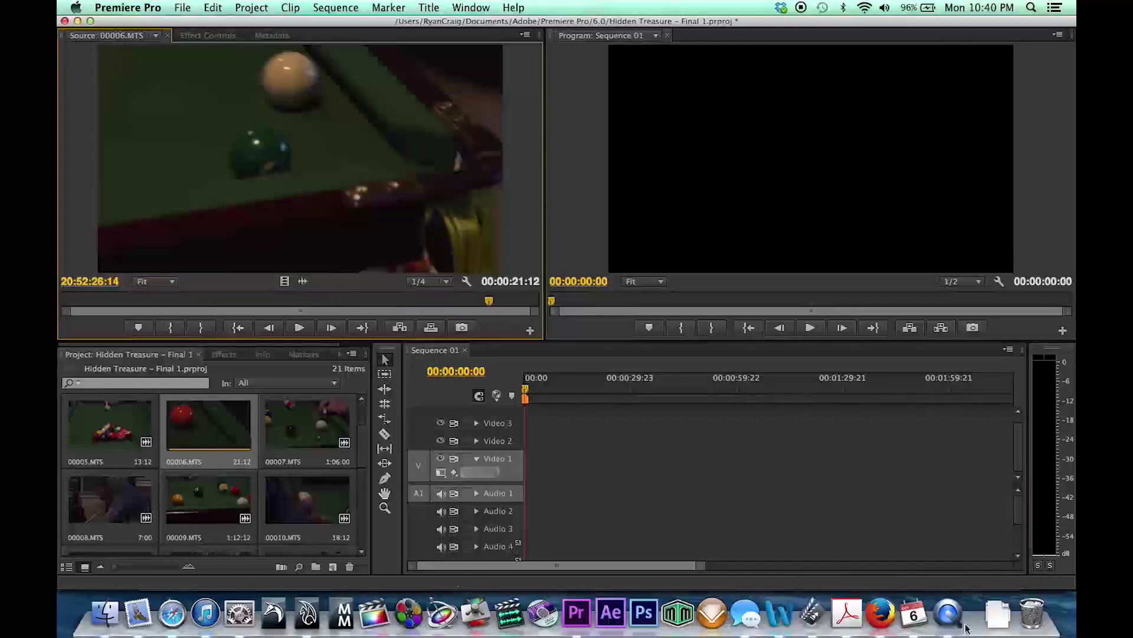
left_click(939, 631)
left_click(271, 38)
left_click(272, 35)
left_click(208, 204)
scroll(127, 234, "down", 8)
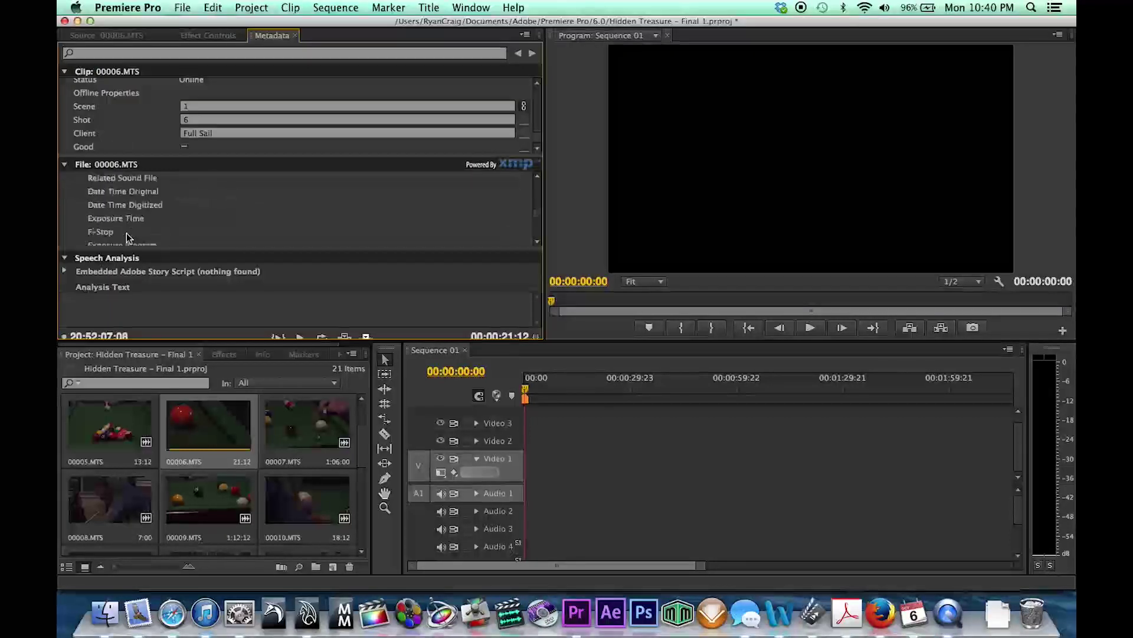
scroll(127, 236, "down", 5)
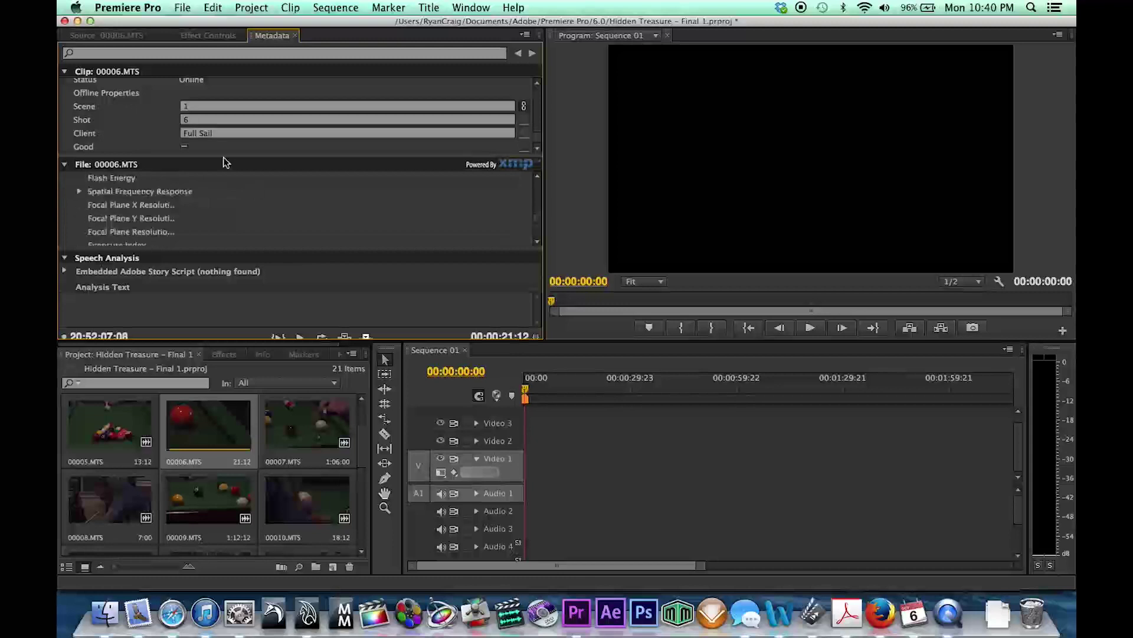
scroll(142, 133, "up", 2)
scroll(140, 132, "down", 2)
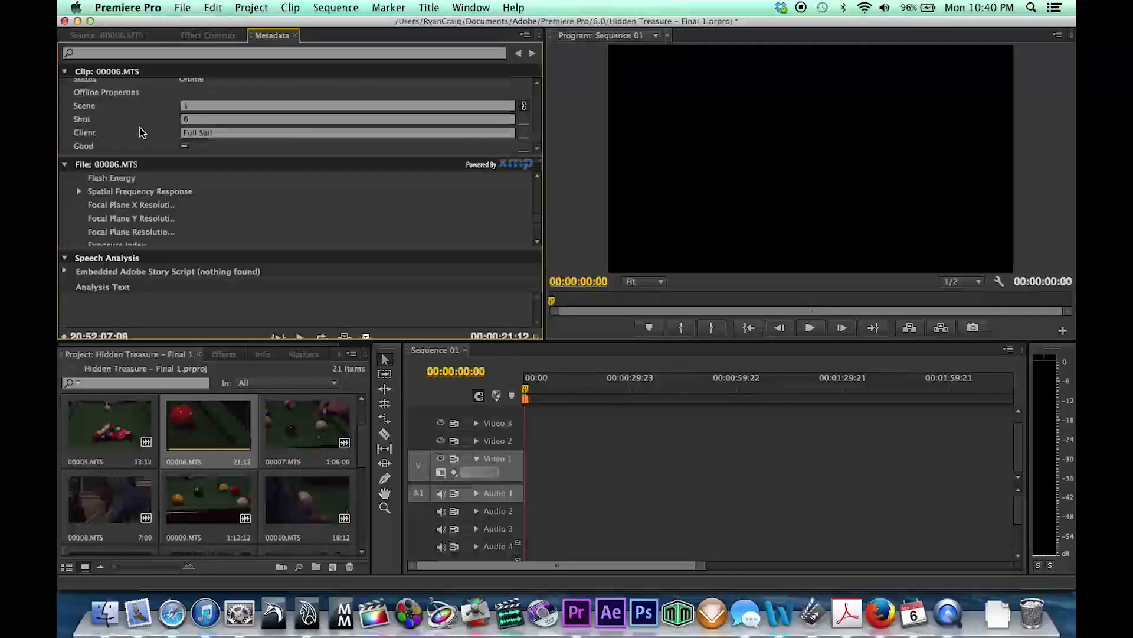
scroll(141, 132, "down", 8)
scroll(142, 132, "up", 3)
scroll(134, 231, "down", 10)
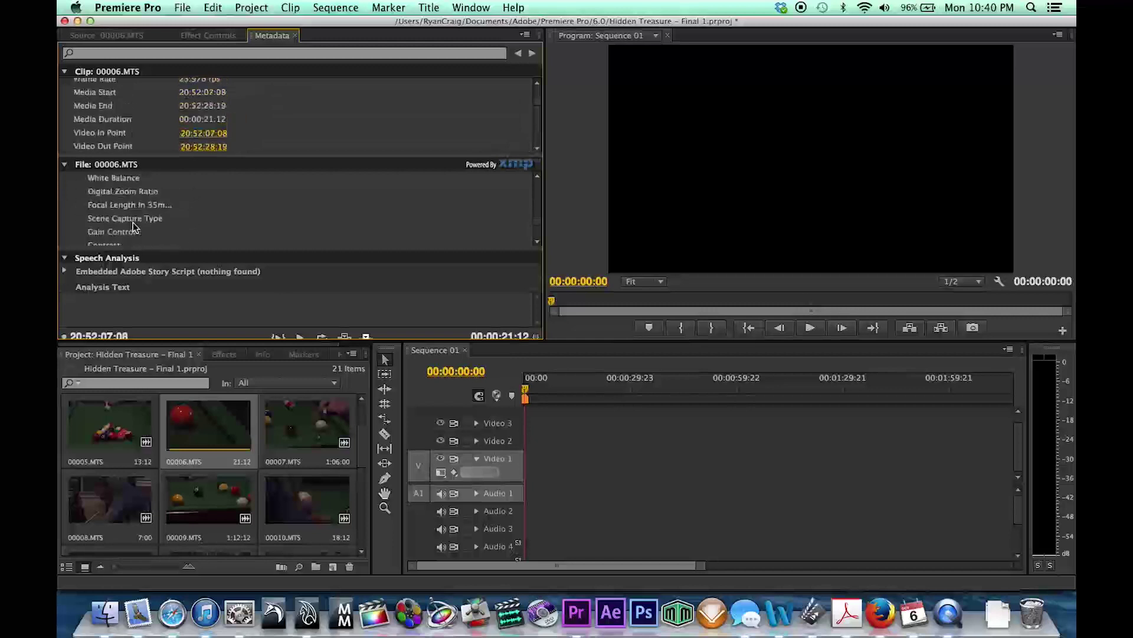
scroll(133, 222, "down", 6)
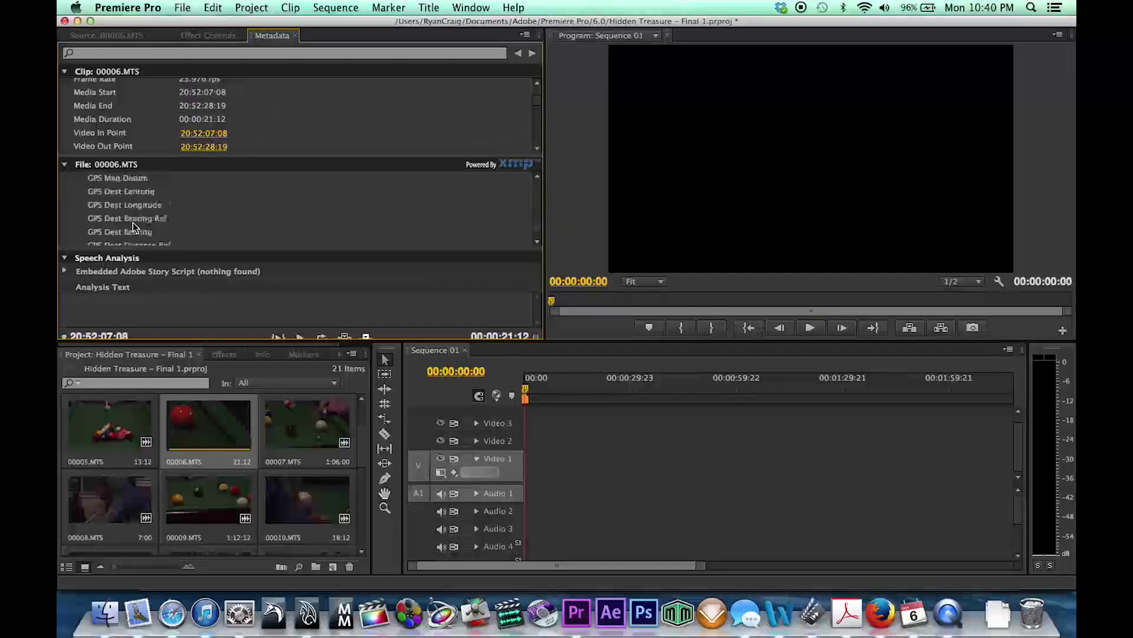
scroll(133, 222, "up", 10)
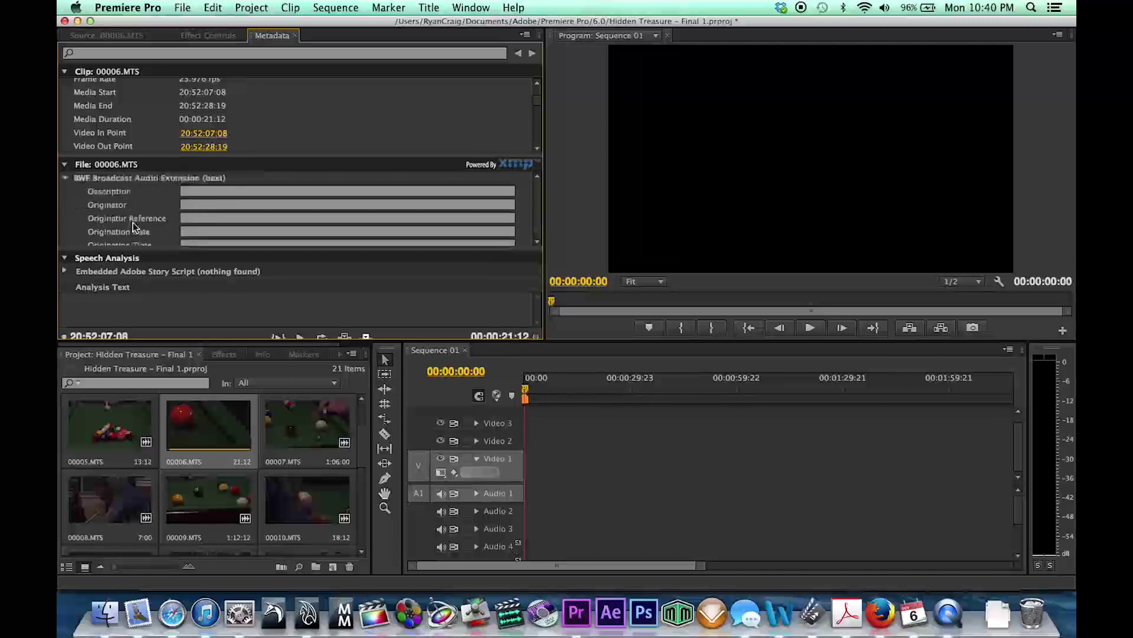
scroll(134, 226, "up", 5)
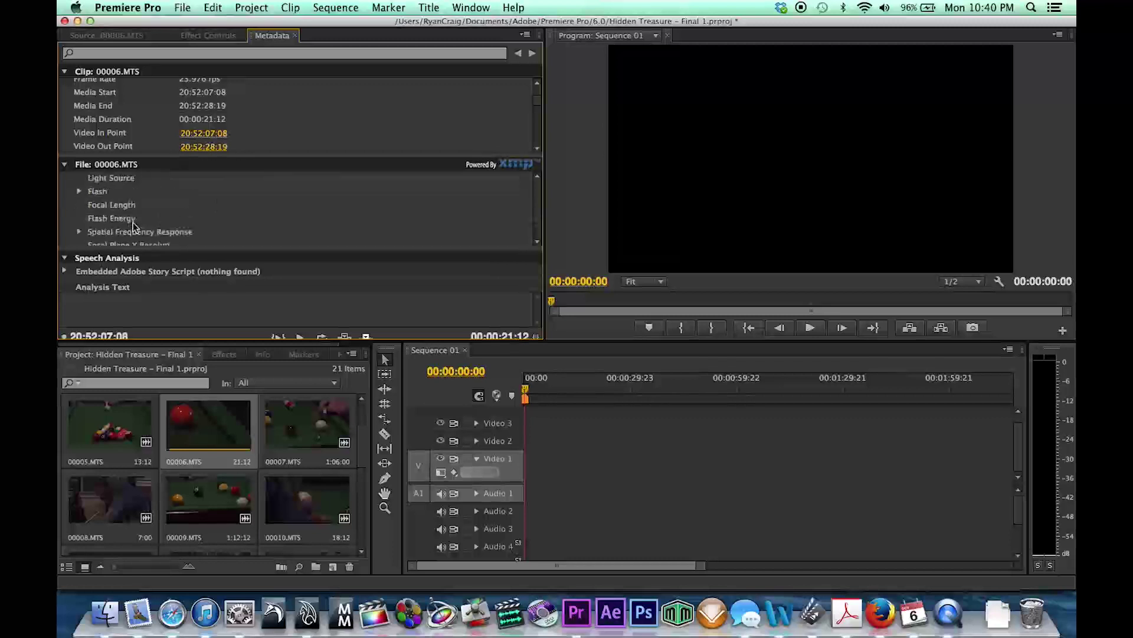
scroll(134, 226, "up", 10)
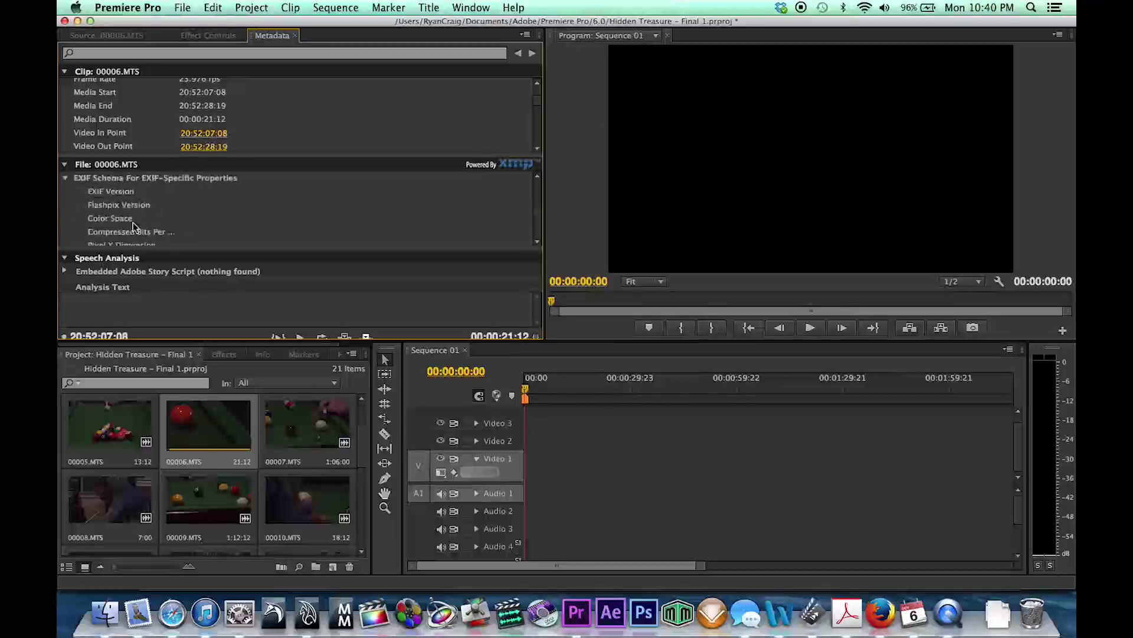
scroll(133, 227, "down", 8)
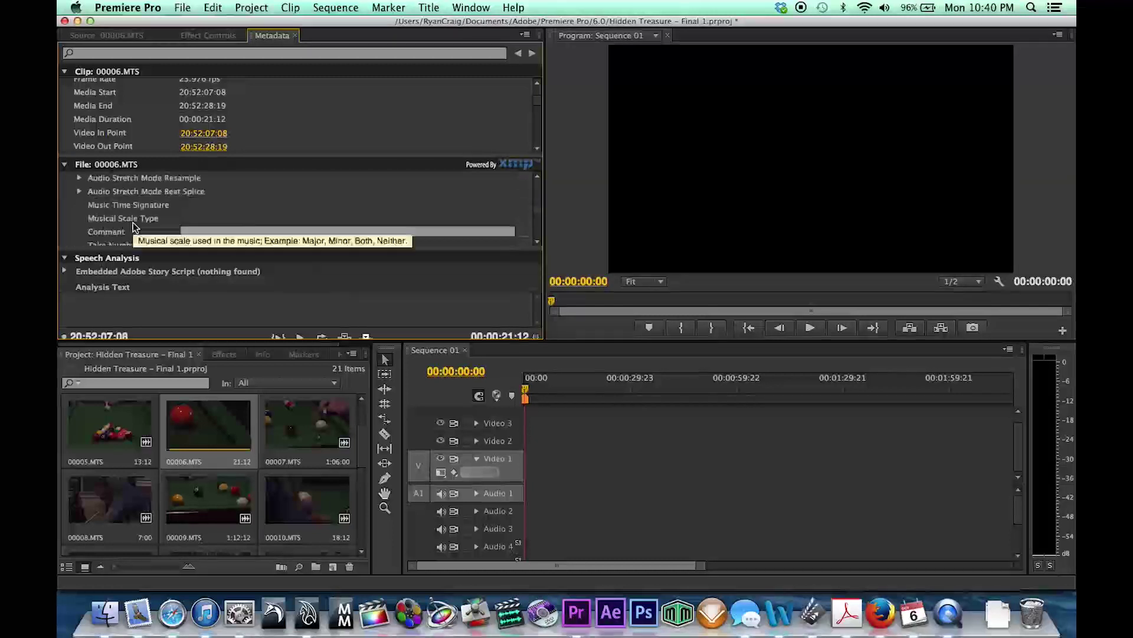
scroll(133, 227, "down", 8)
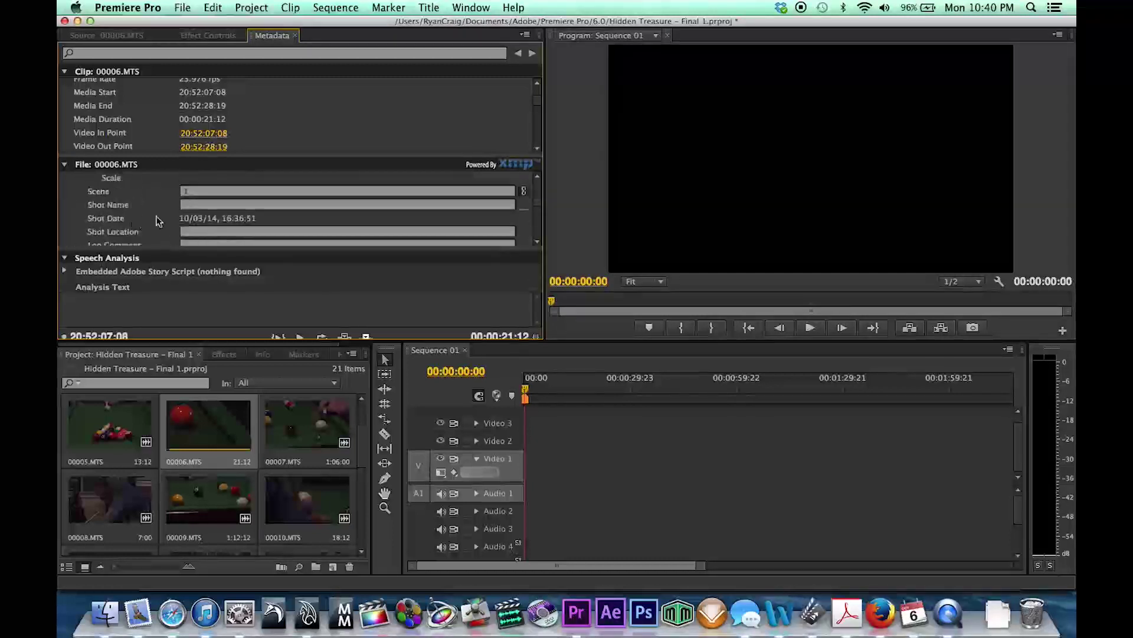
- Type a Shot Name beginning 'CU of Billiard', correcting typos along the way
left_click(196, 206)
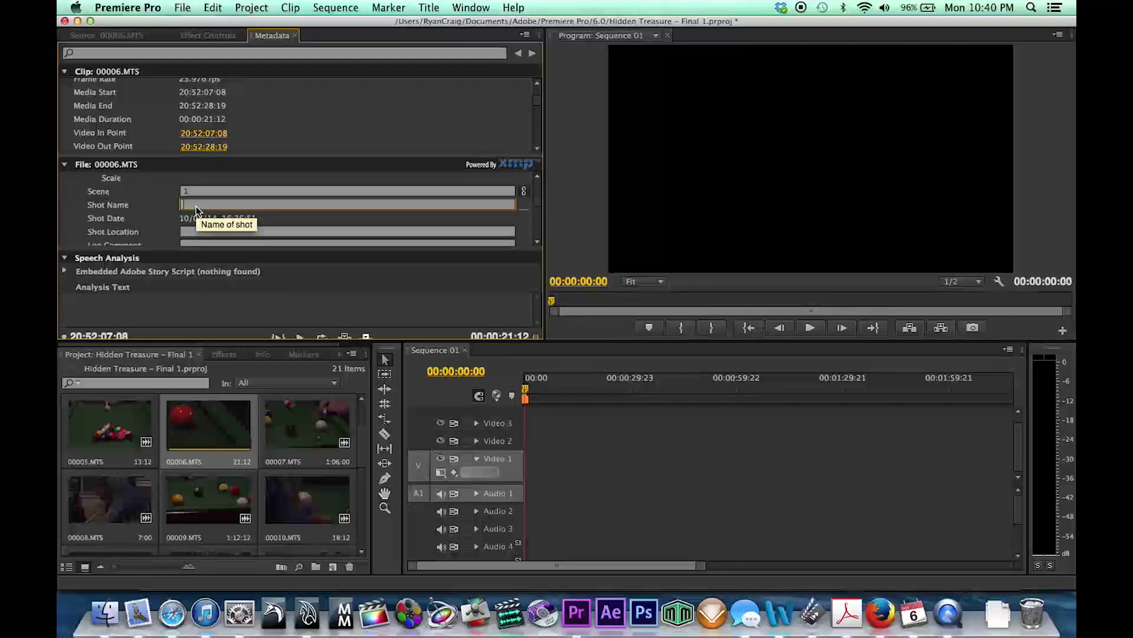
type("CU of P")
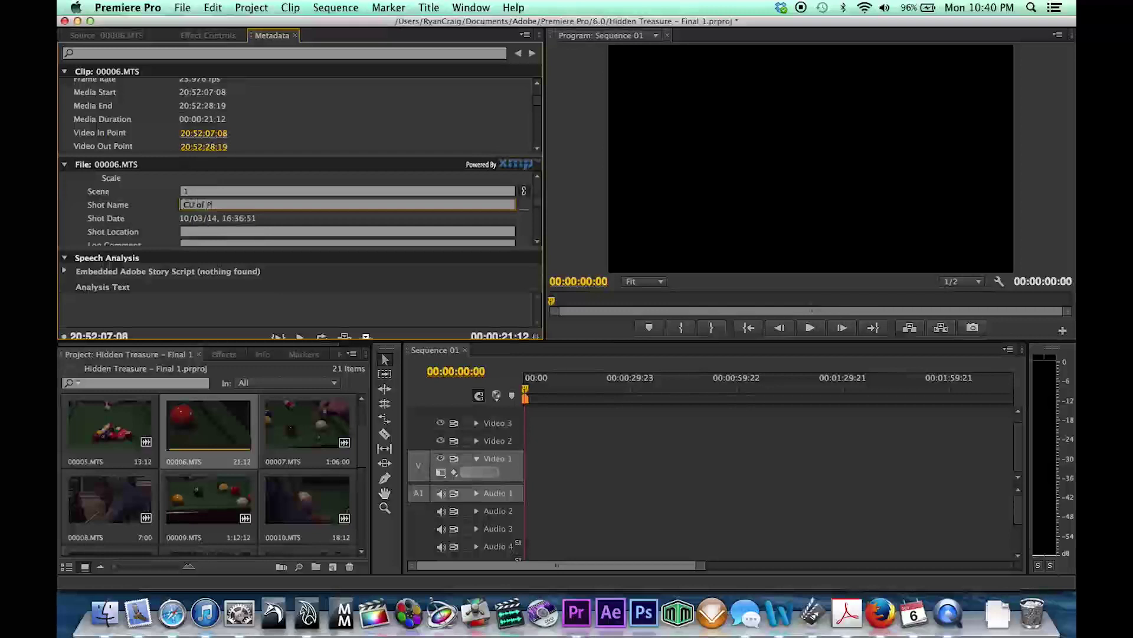
key("BackSpace")
key("BackSpace")
key("BackSpace")
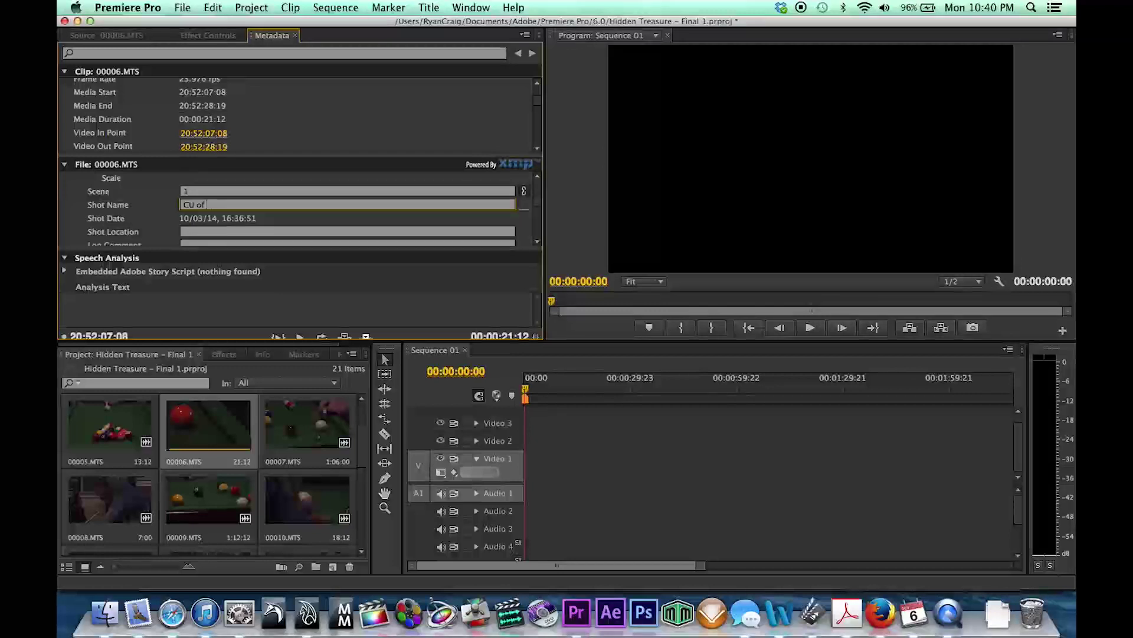
key("BackSpace")
type("Billiard fgo")
key("BackSpace")
key("BackSpace")
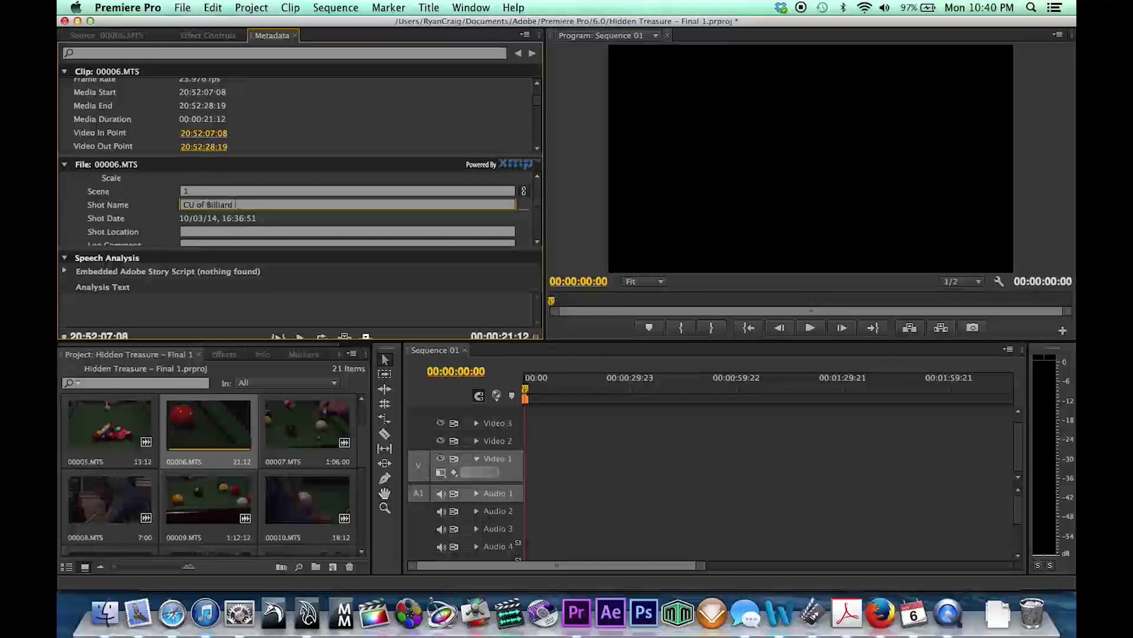
type("poc")
key("BackSpace")
key("BackSpace")
key("BackSpace")
key("BackSpace")
key("BackSpace")
key("BackSpace")
scroll(177, 218, "down", 3)
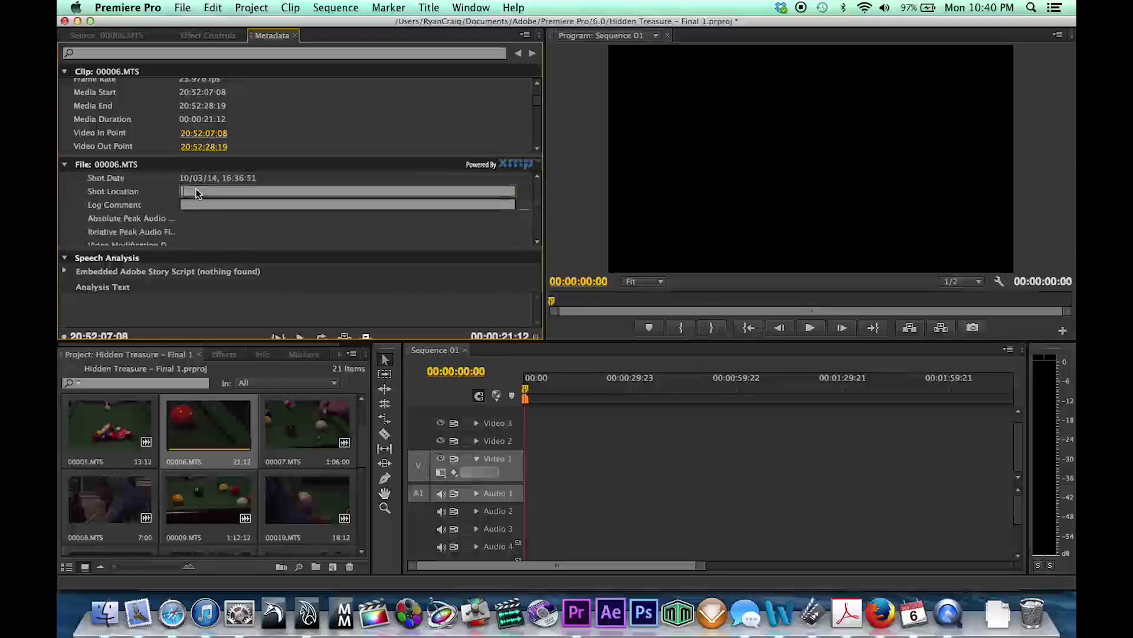
- Record a basement as the Shot Location and enter the creator's name in Dublin Core Creator
left_click(196, 191)
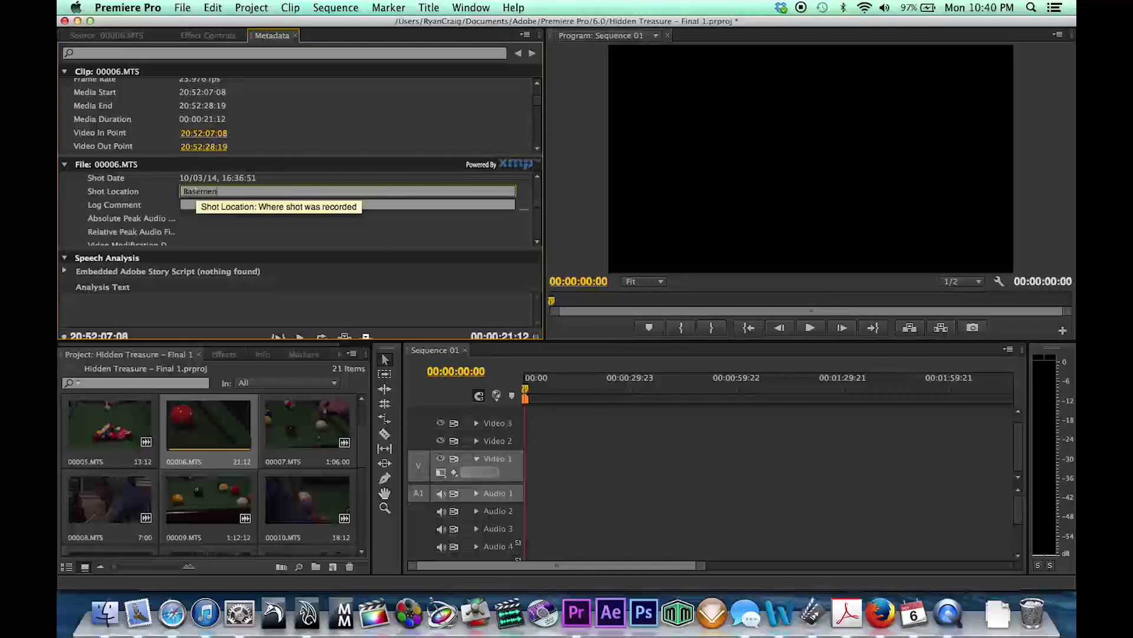
scroll(164, 201, "down", 10)
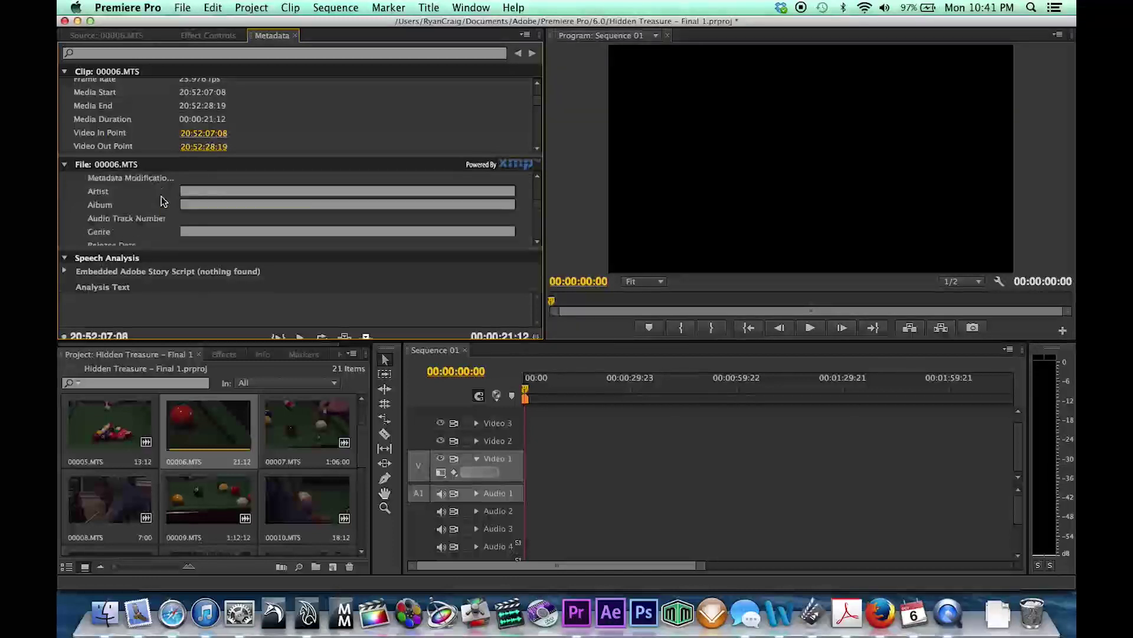
scroll(164, 201, "down", 10)
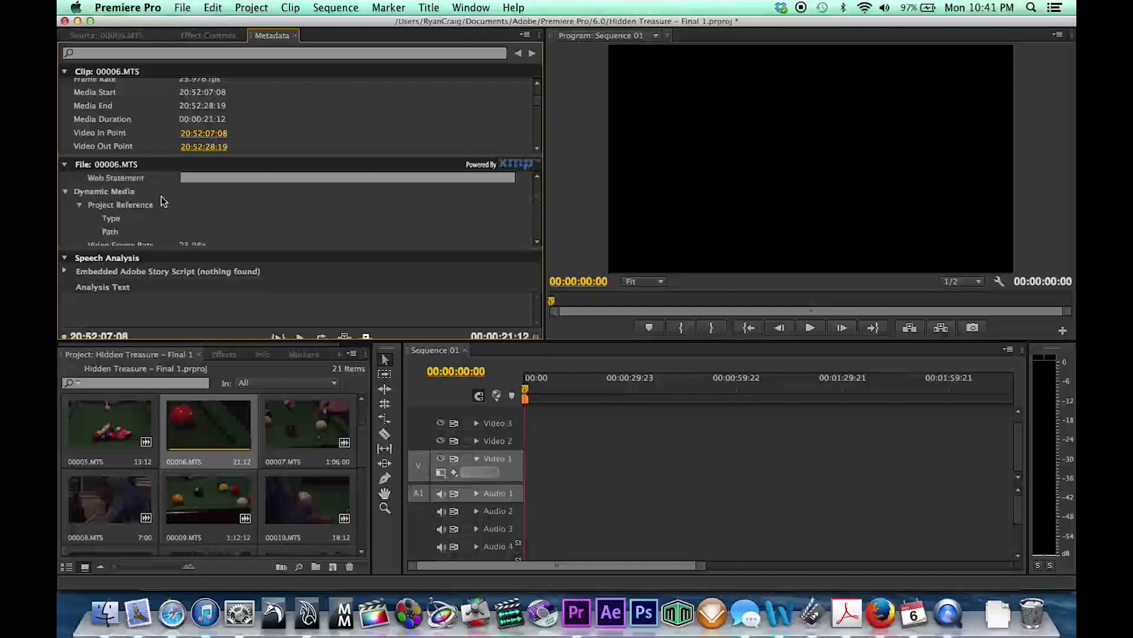
scroll(164, 201, "down", 2)
scroll(153, 197, "up", 8)
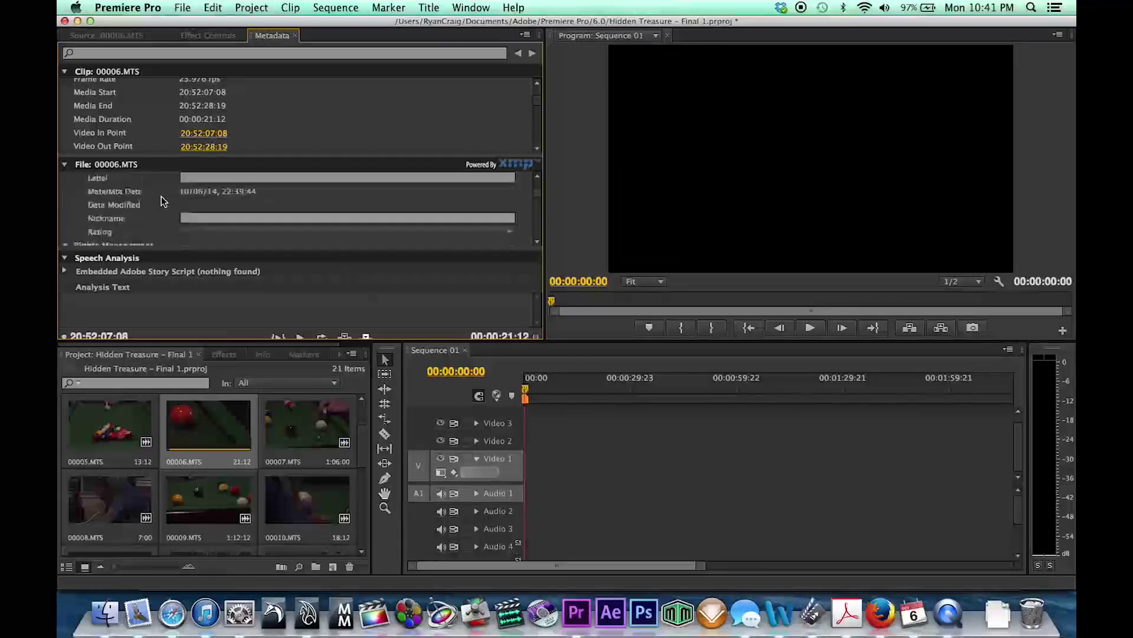
scroll(140, 191, "up", 6)
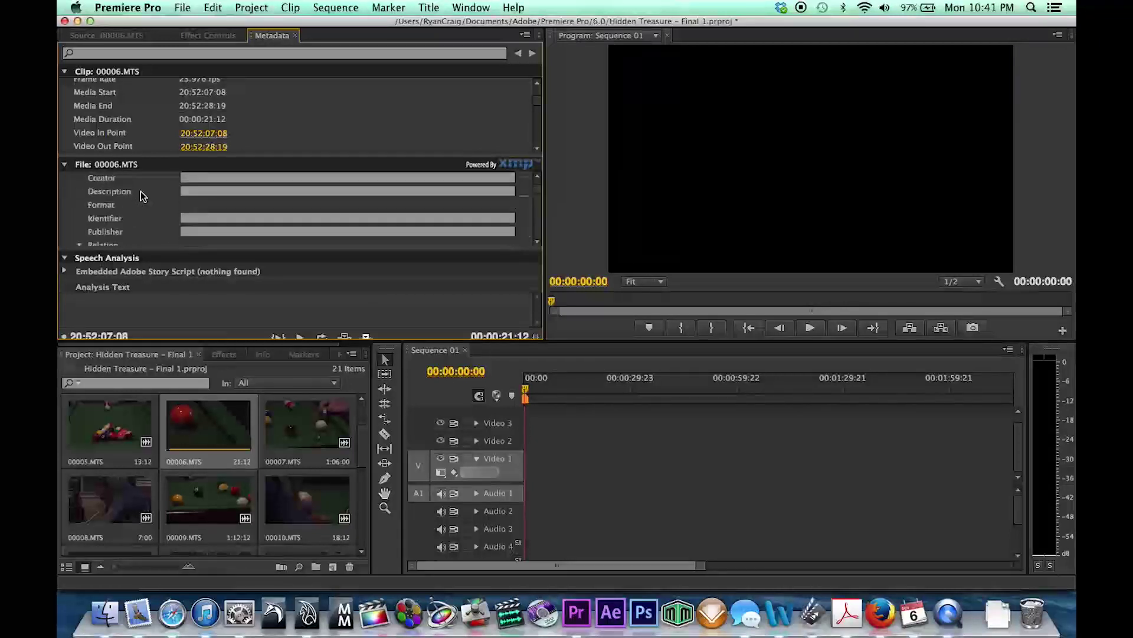
scroll(141, 190, "up", 1)
scroll(141, 190, "down", 2)
left_click(194, 218)
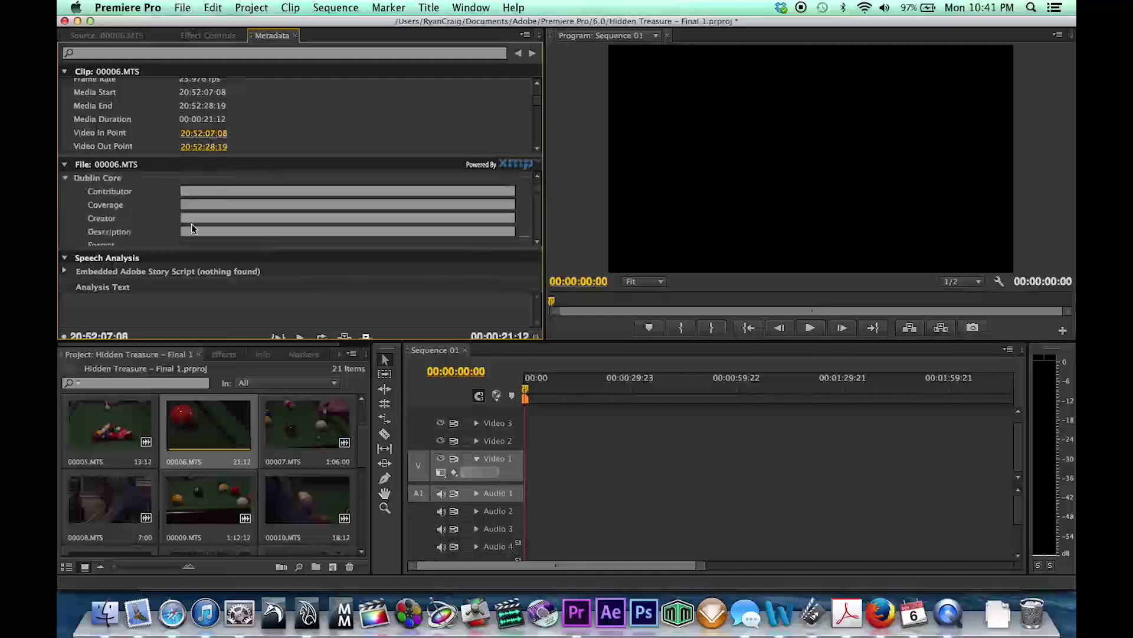
type("Ryan C")
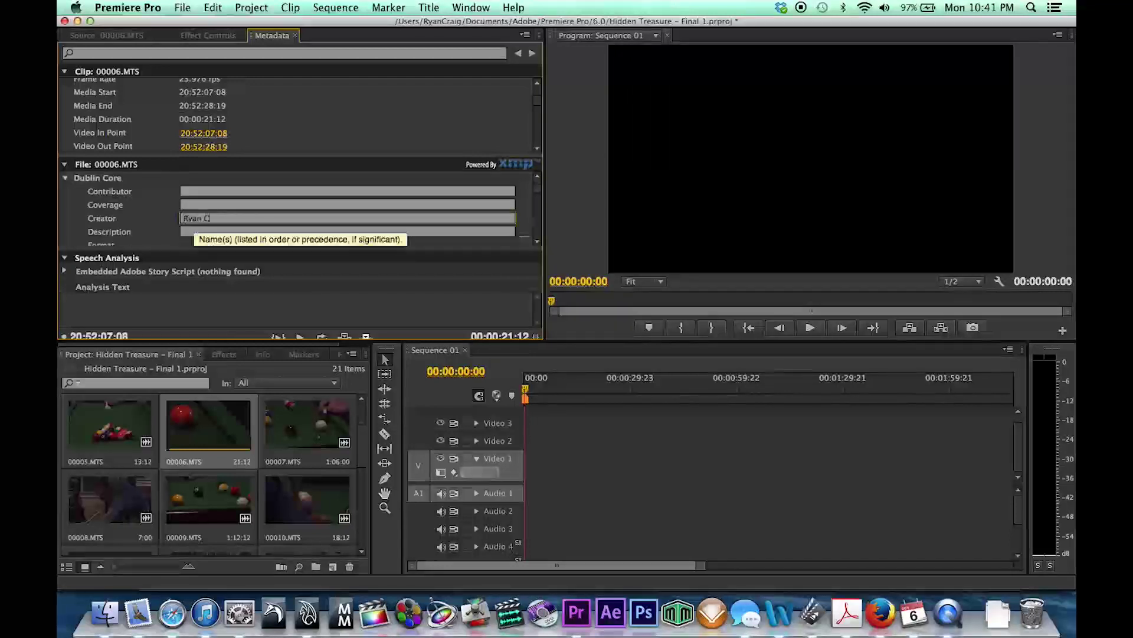
type("rai")
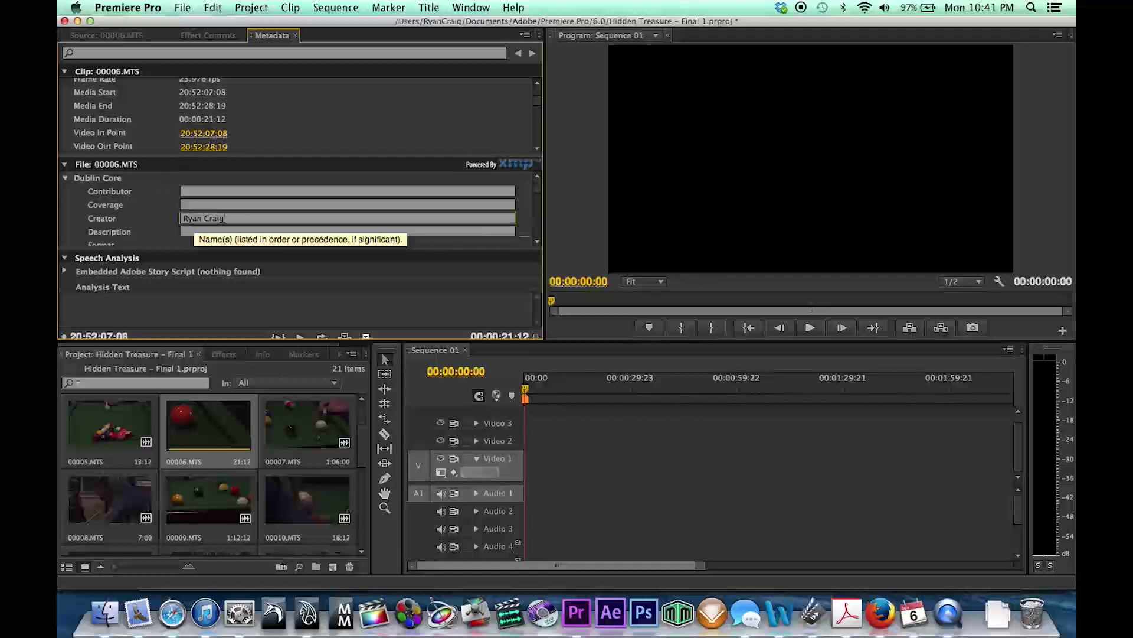
type("g")
scroll(289, 452, "down", 2)
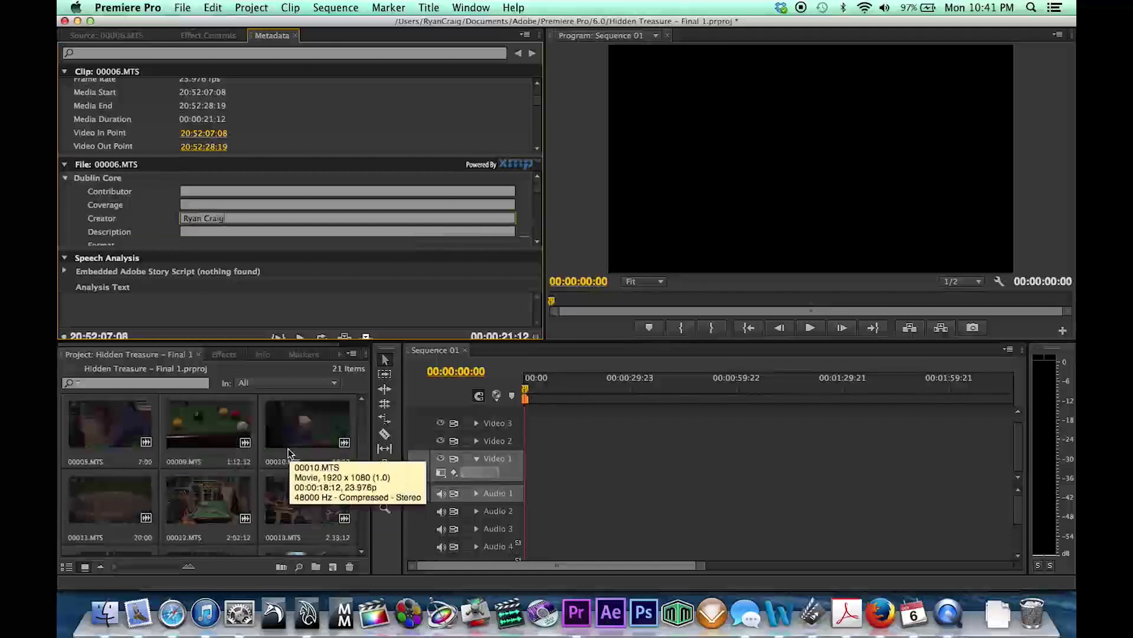
- Load clip 00007.MTS and show its Metadata panel
double_click(315, 434)
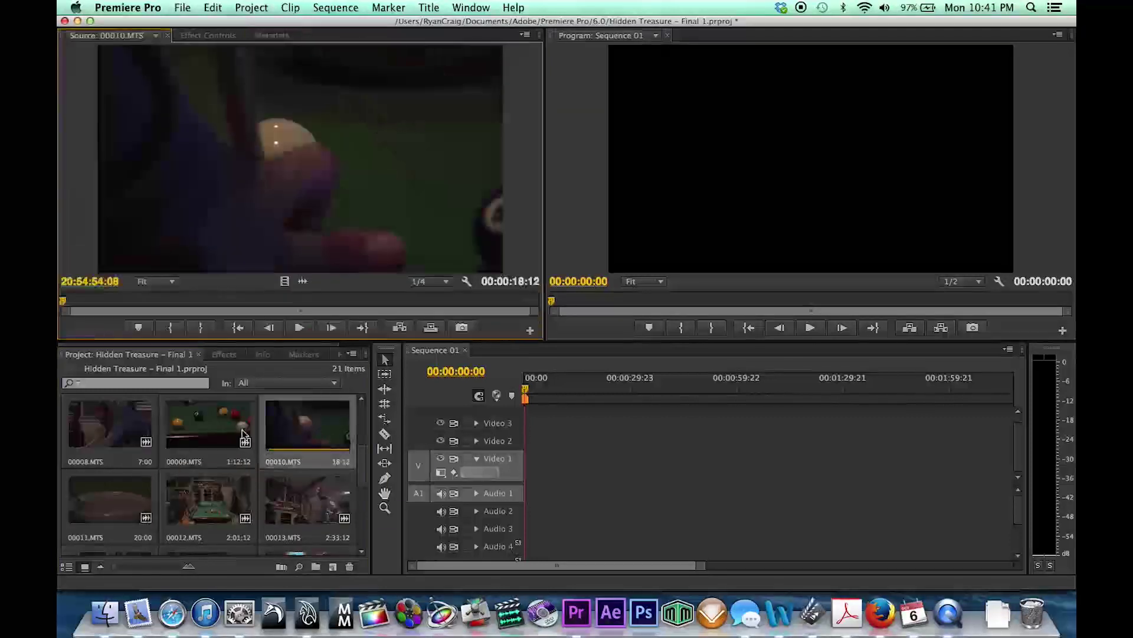
scroll(242, 435, "up", 2)
double_click(272, 426)
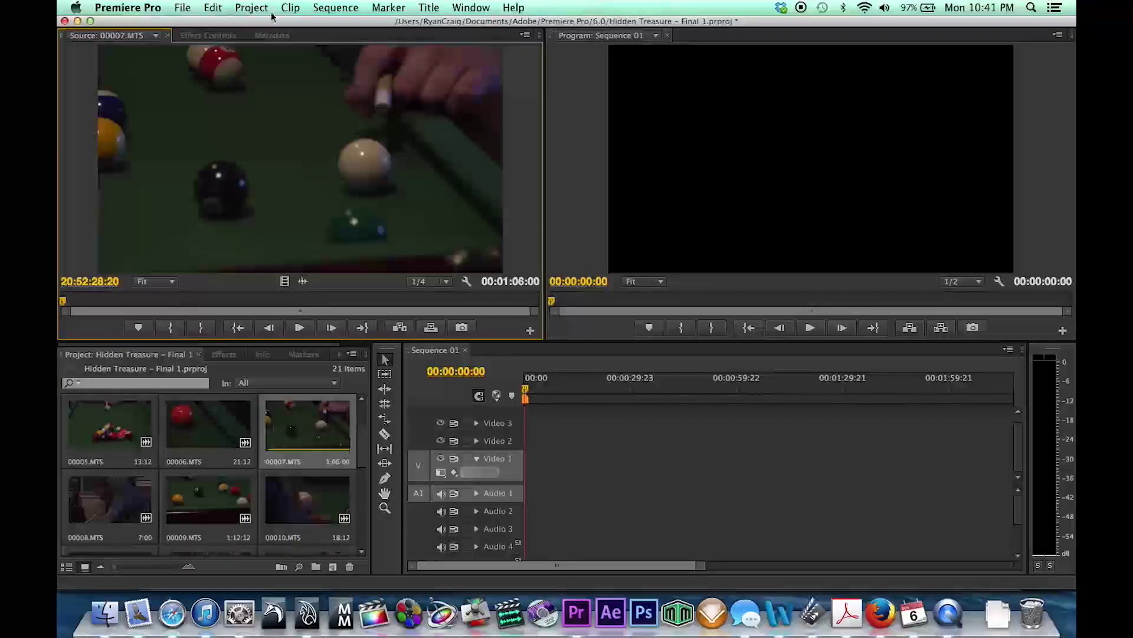
left_click(272, 35)
- Enter the creator's name in the File Creator field, then scroll down to the Scene fields
left_click(206, 204)
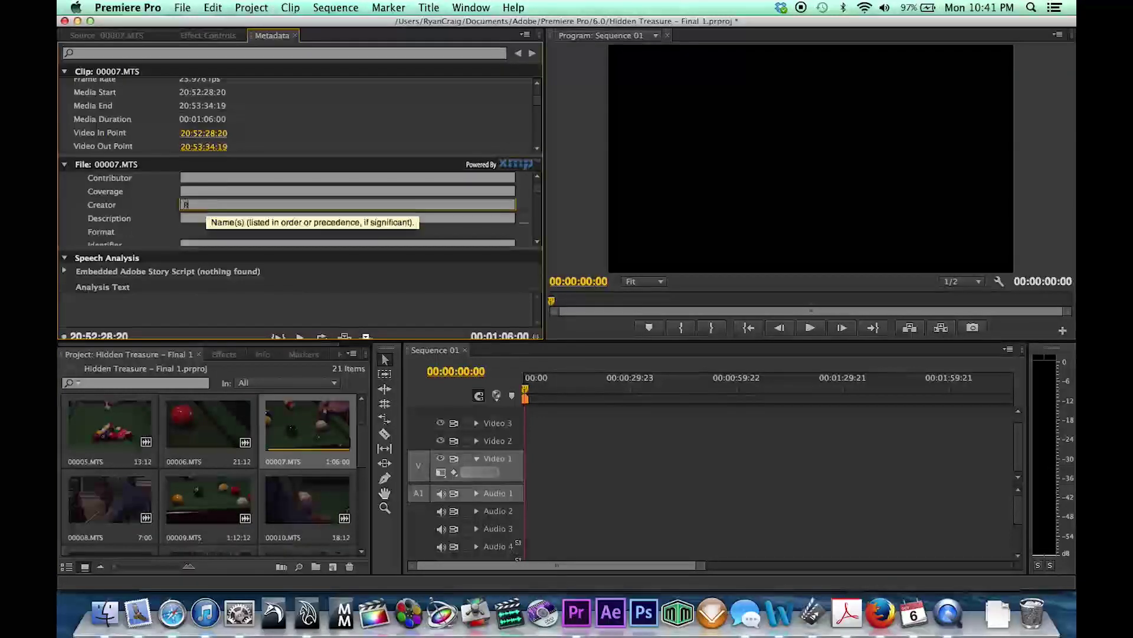
type("Ryan Cr")
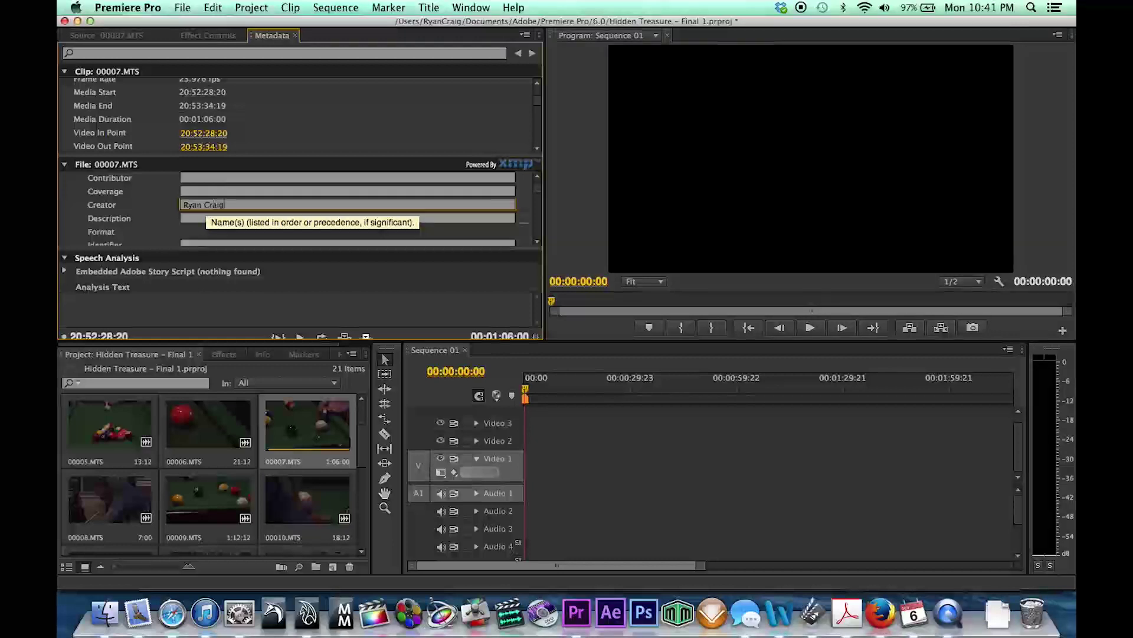
type("aig")
scroll(158, 215, "down", 5)
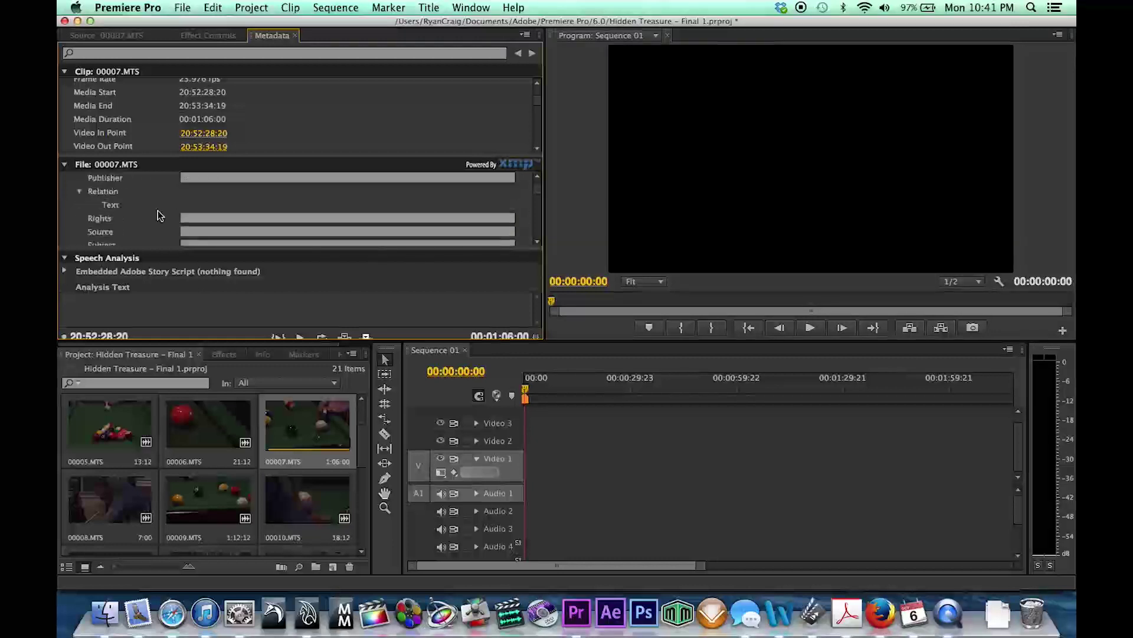
scroll(158, 215, "down", 2)
scroll(157, 215, "up", 10)
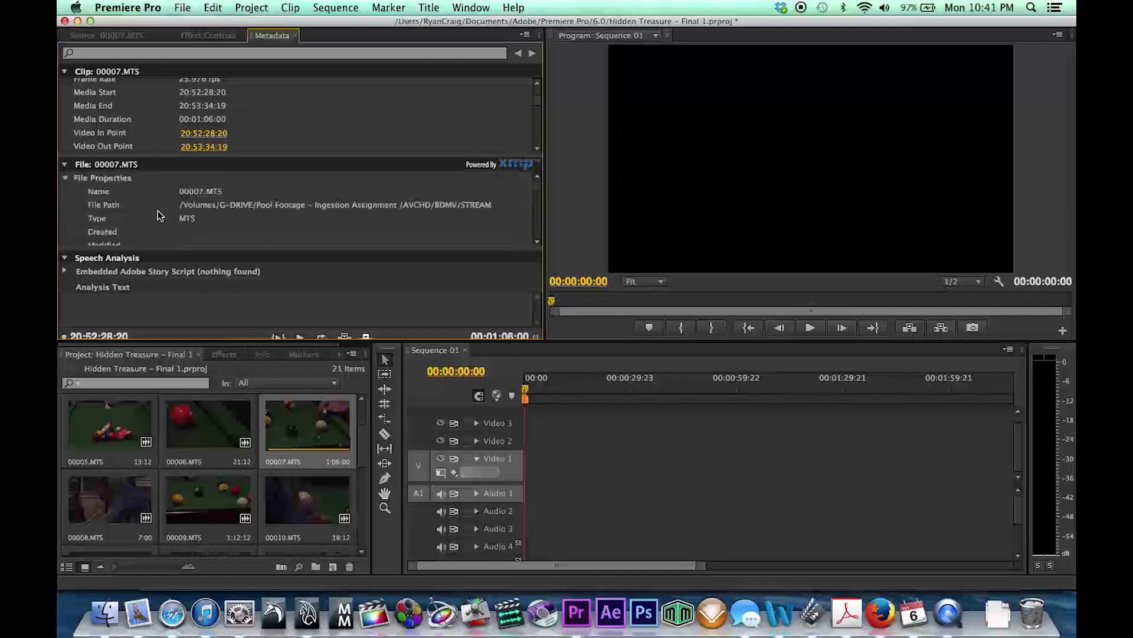
scroll(158, 214, "down", 8)
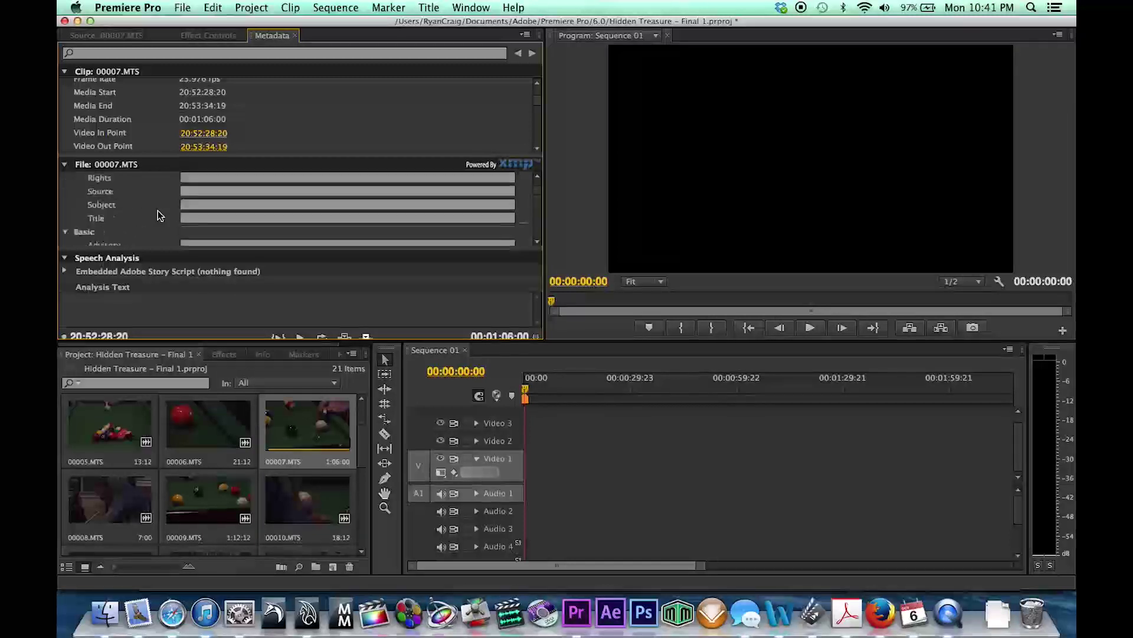
scroll(158, 212, "down", 6)
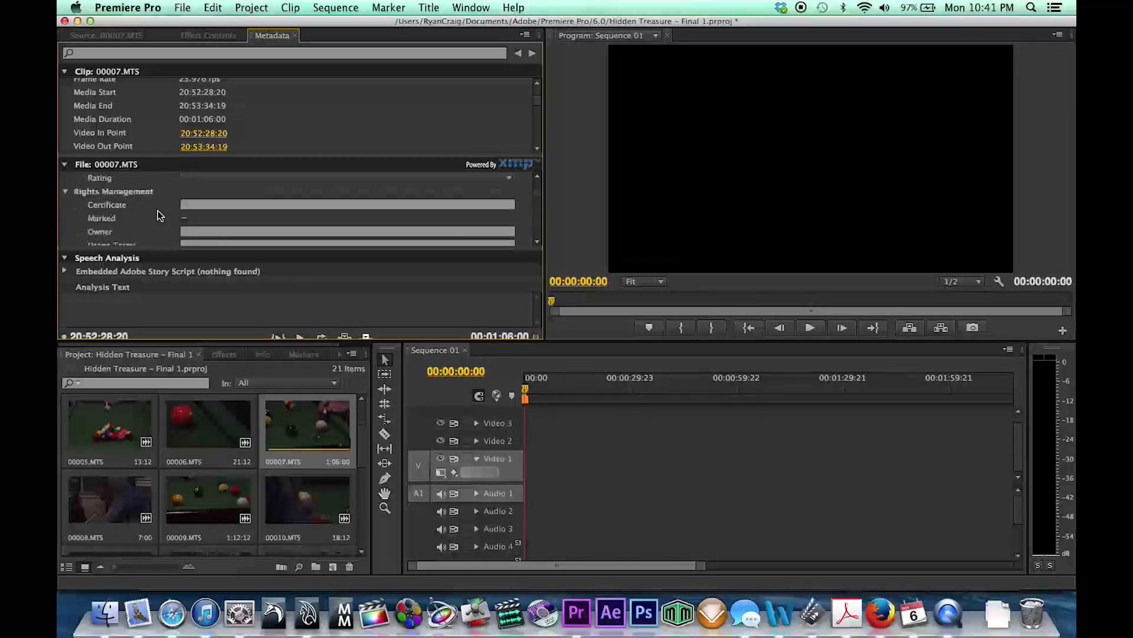
scroll(158, 215, "down", 6)
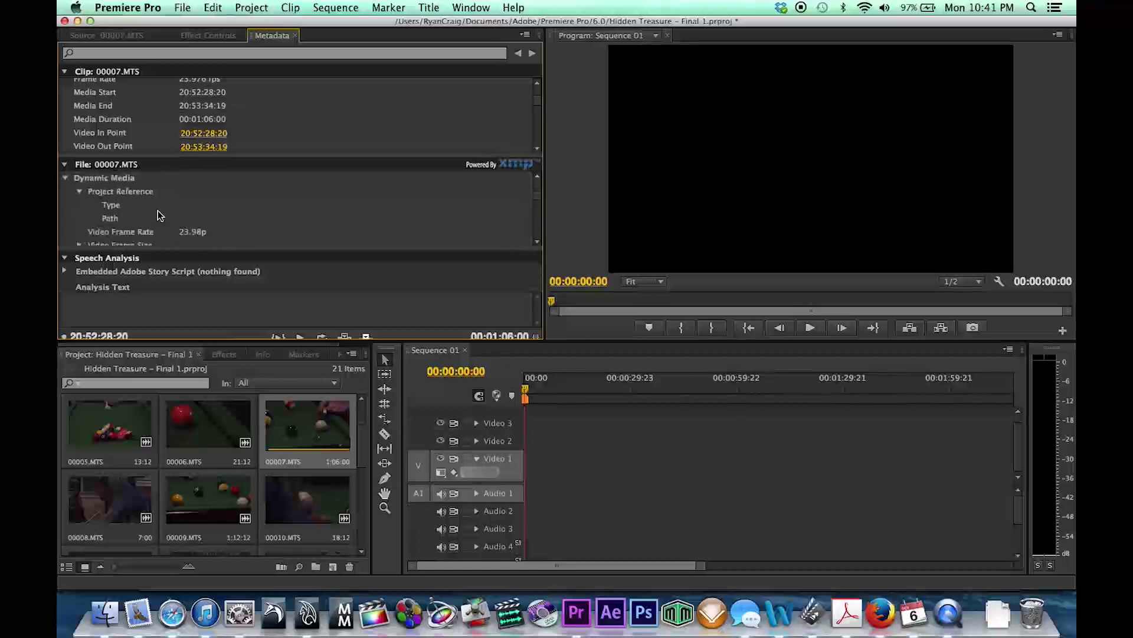
scroll(158, 215, "down", 6)
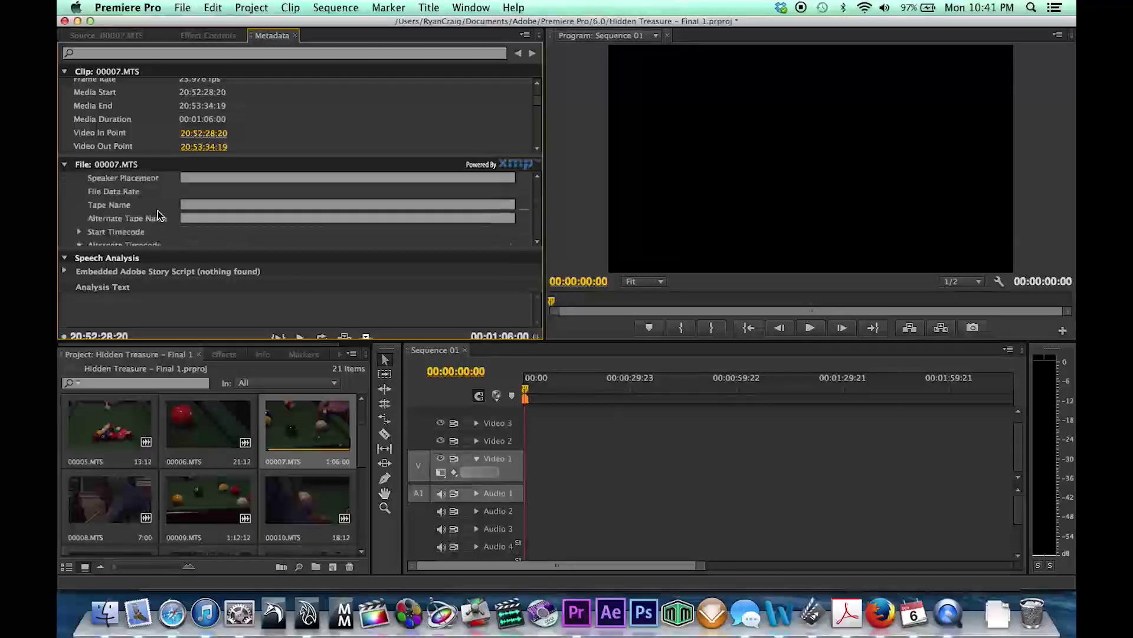
scroll(157, 210, "down", 4)
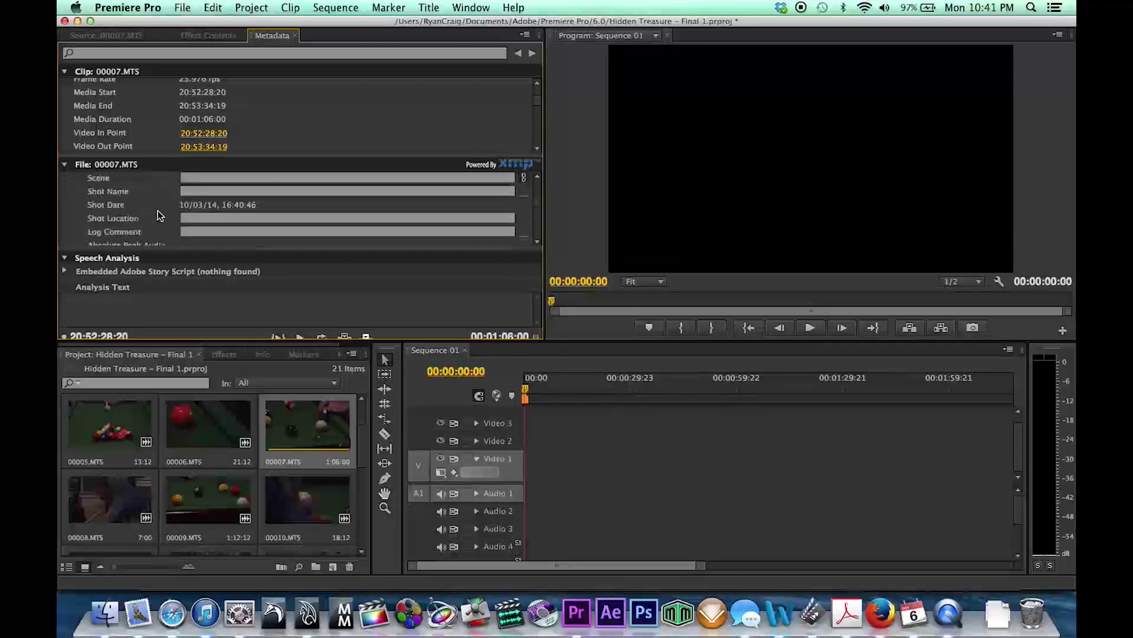
- Enter Scene 1, Shot Name 'CU of Cue Ball Hitting Billiard' and Shot Location 'Basement'
left_click(206, 190)
type("1")
left_click(190, 204)
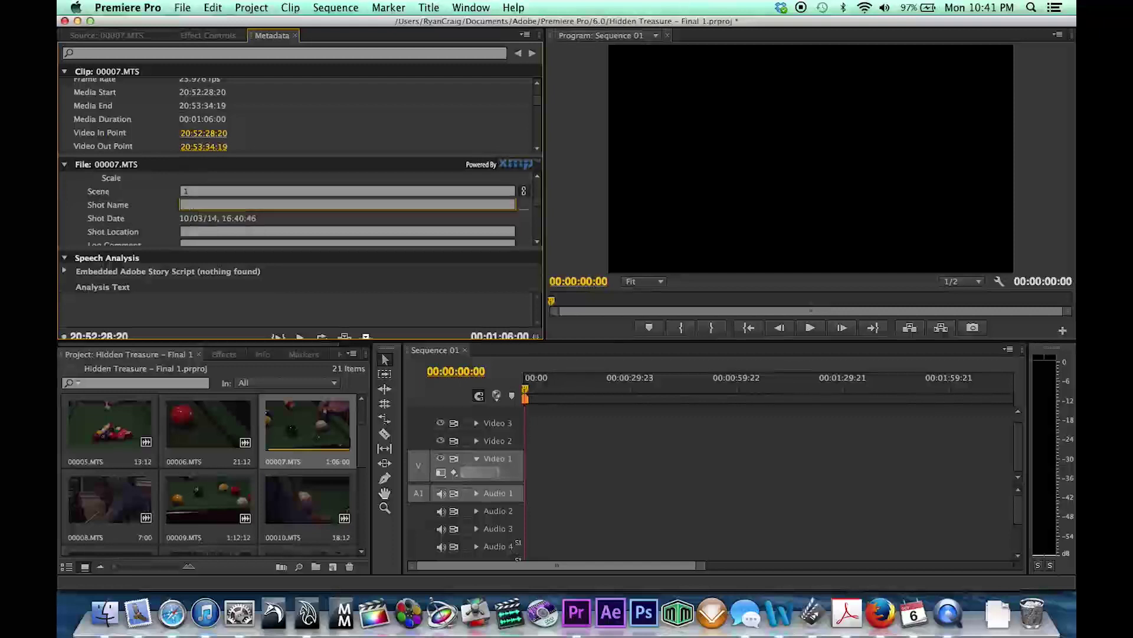
type("CU")
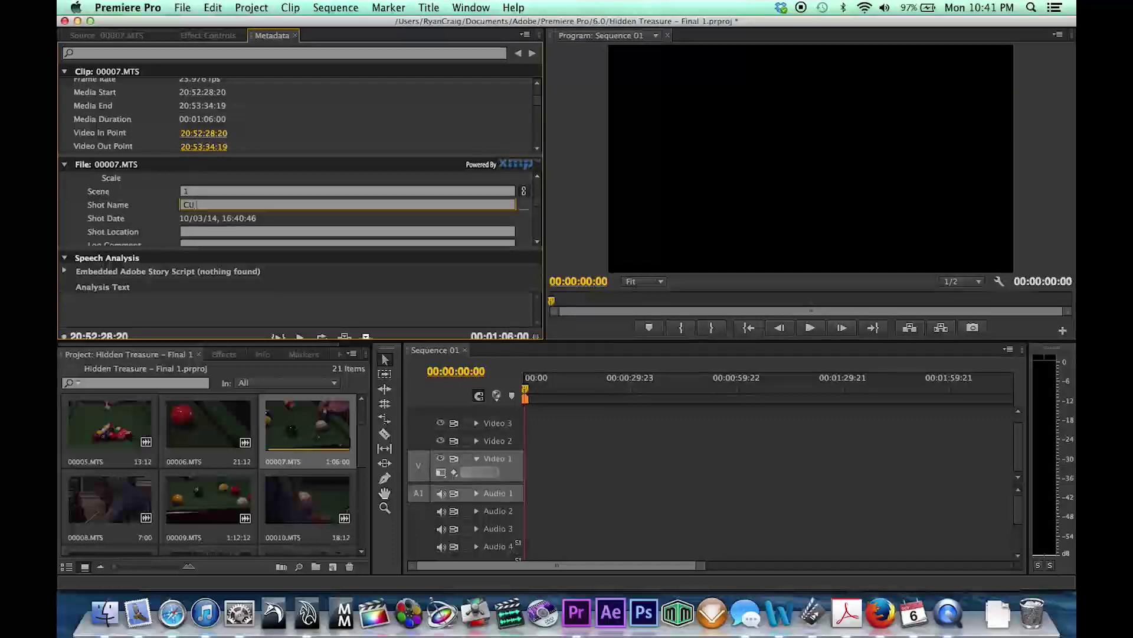
type(" of Cue Ball Hitting Billiard")
key("Tab")
type("Ba")
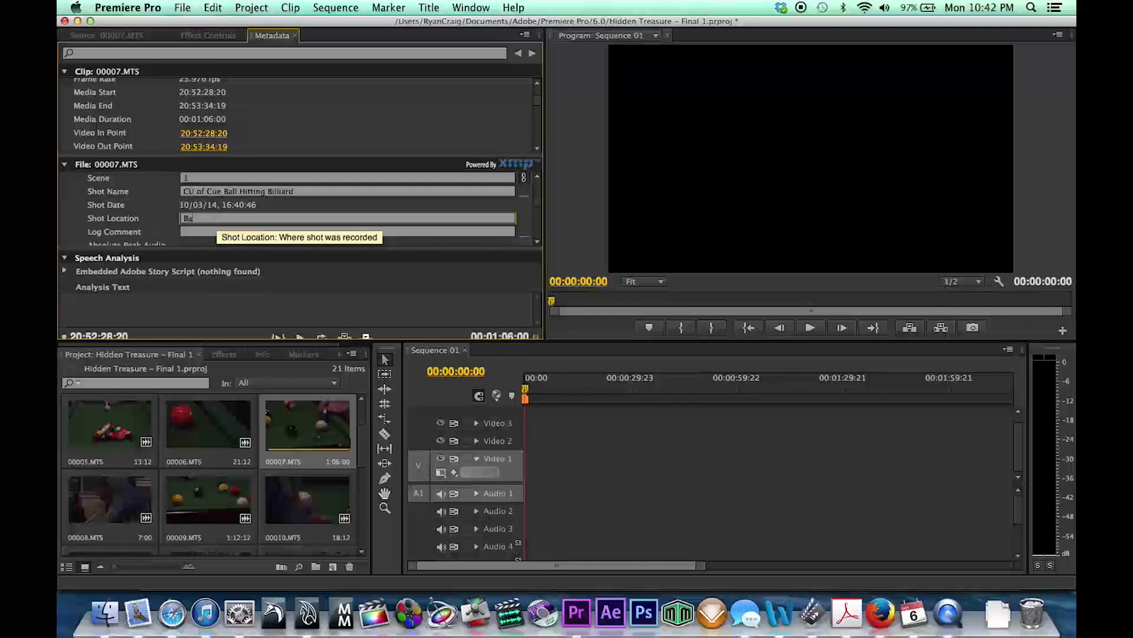
type("sement")
scroll(201, 222, "down", 10)
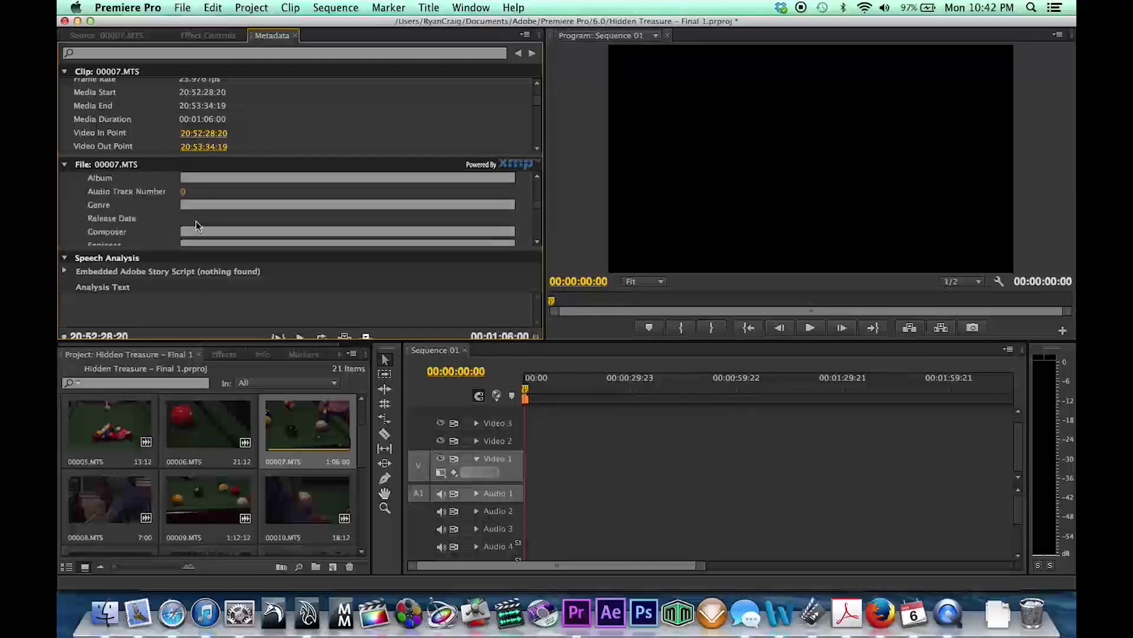
scroll(168, 219, "down", 3)
scroll(168, 219, "down", 15)
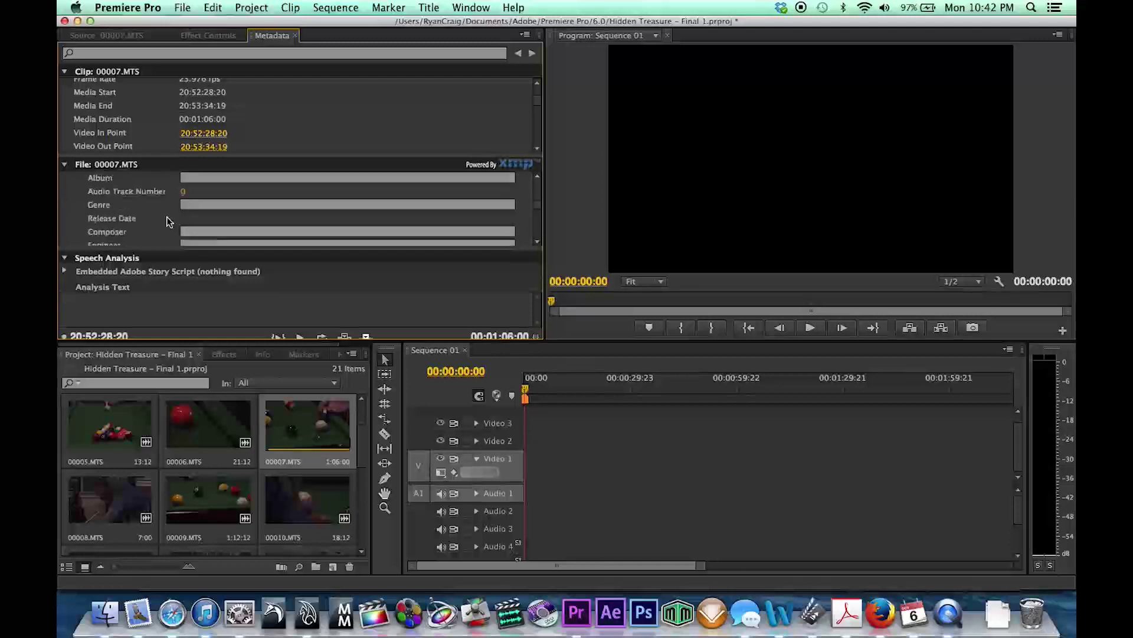
- Fill in Shot 7 and Client 'Full Sail' under the clip's Offline Properties
scroll(91, 111, "down", 5)
scroll(91, 110, "down", 3)
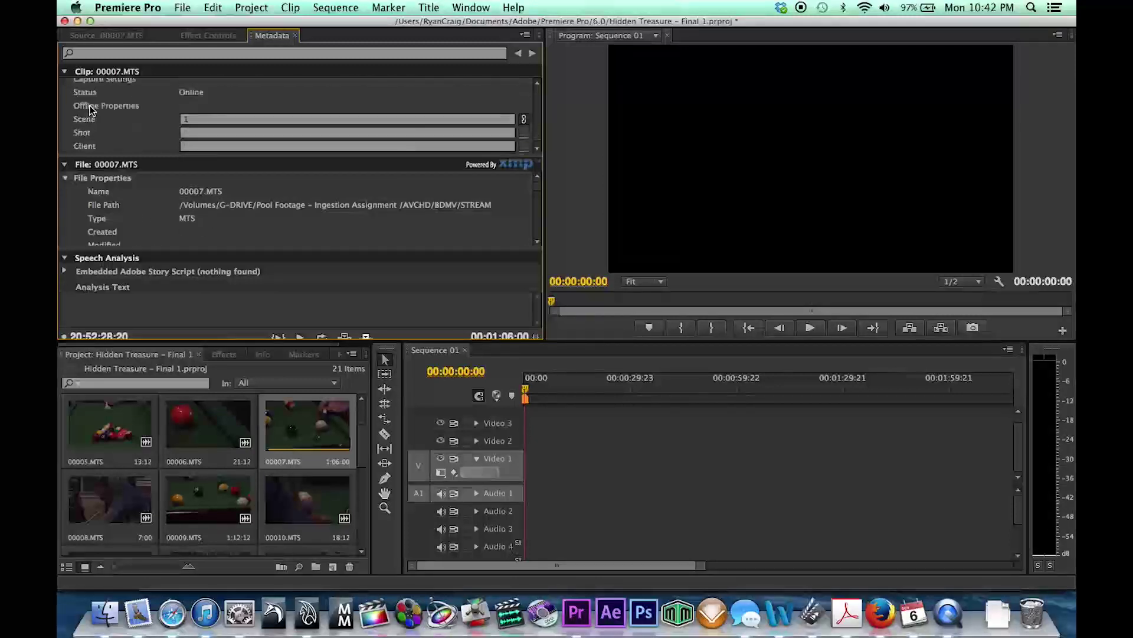
left_click(186, 118)
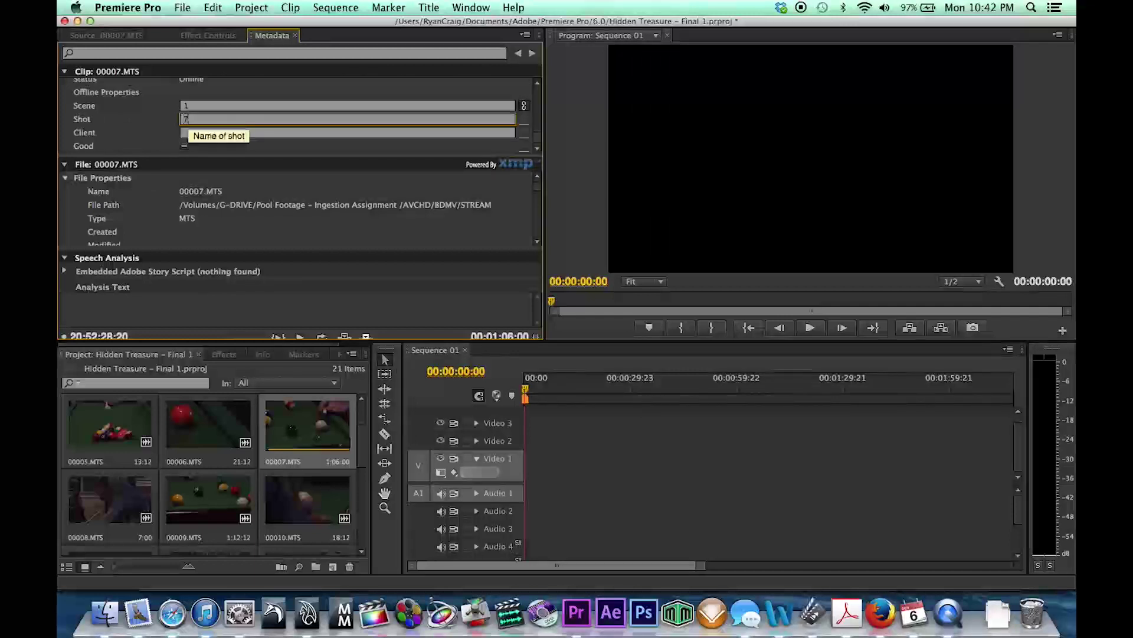
left_click(200, 132)
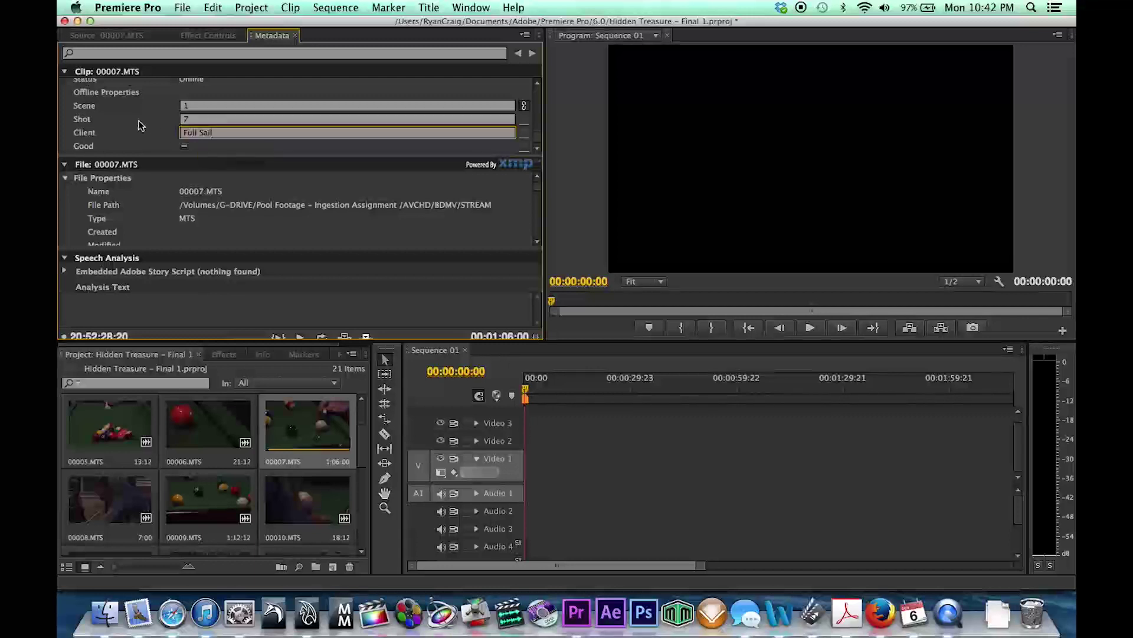
scroll(134, 123, "up", 5)
scroll(135, 123, "up", 10)
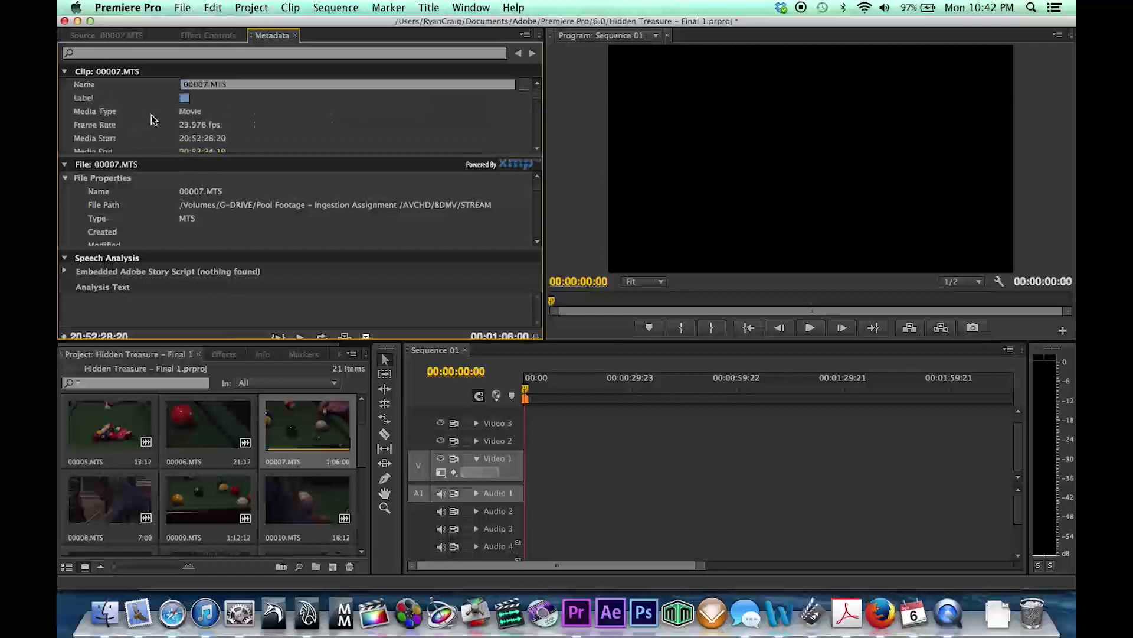
- Change the clip name from 00007.MTS to 'CU Cue Ball Billiard'
left_click(211, 85)
key("BackSpace")
type("CU")
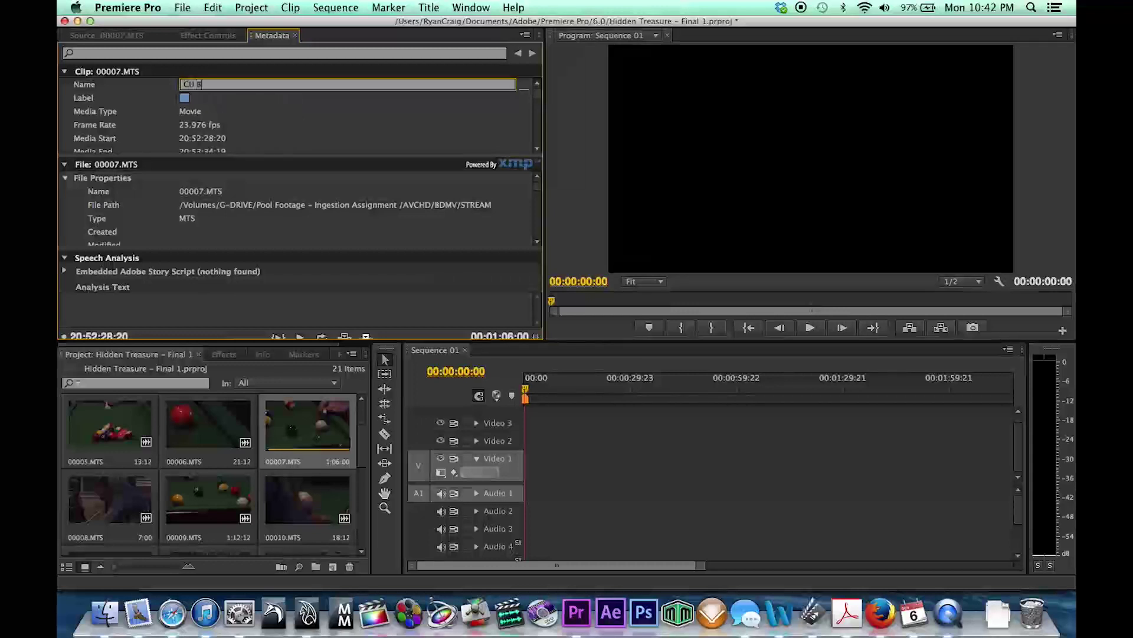
type("C")
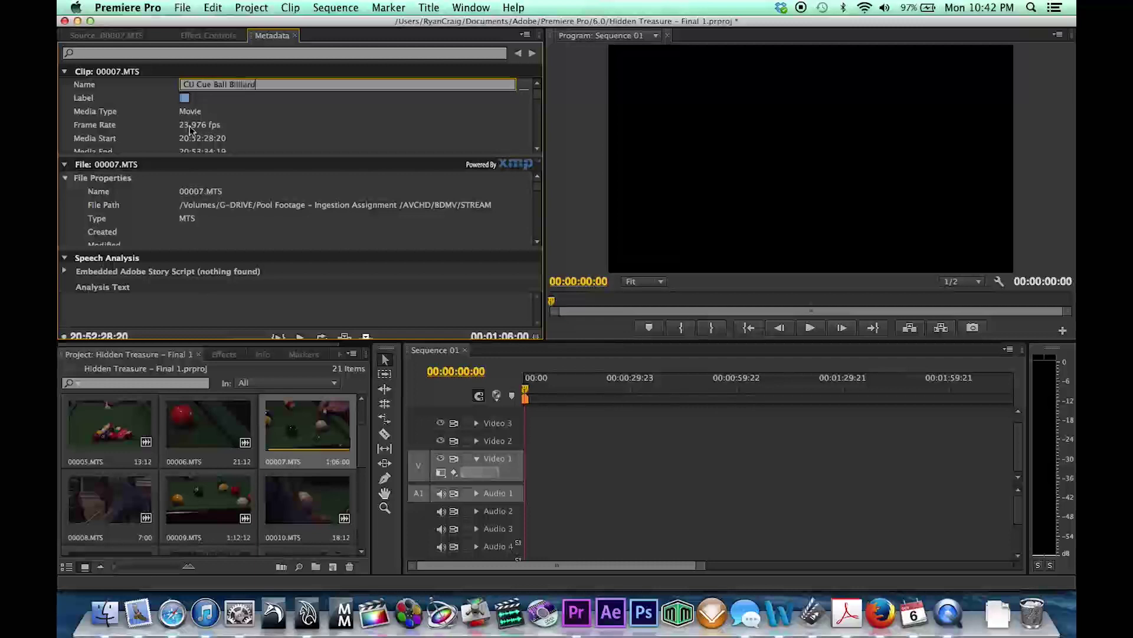
type("ue Ball Billiard")
key("Return")
scroll(147, 121, "down", 10)
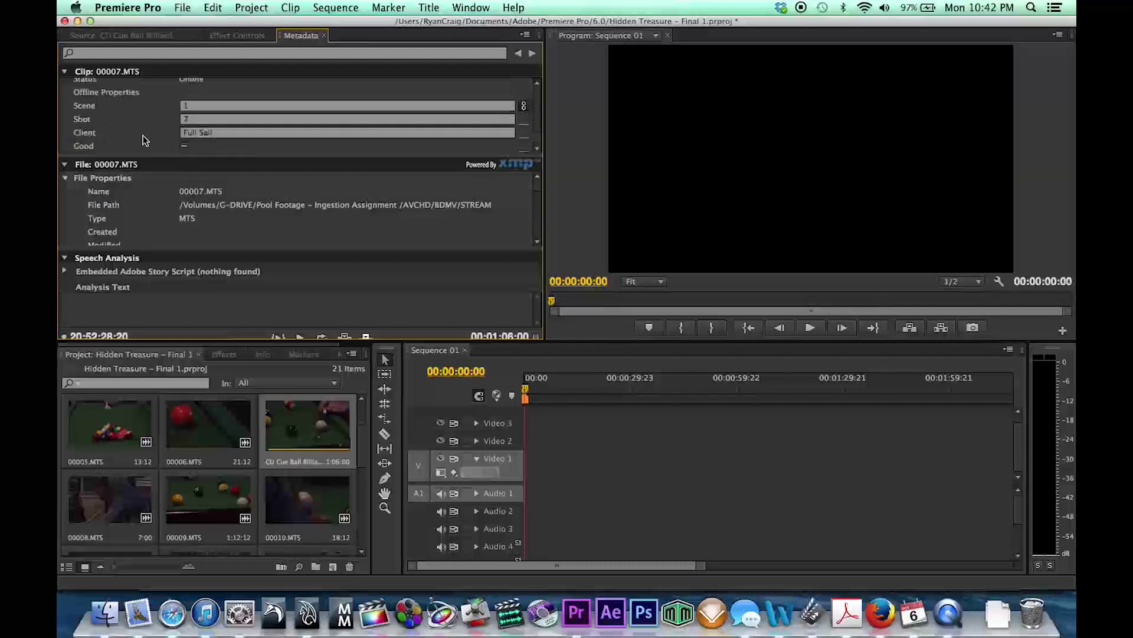
- Enter project name 'Pool Dinner' and the director's name in clip 00007.MTS's metadata
scroll(116, 196, "down", 5)
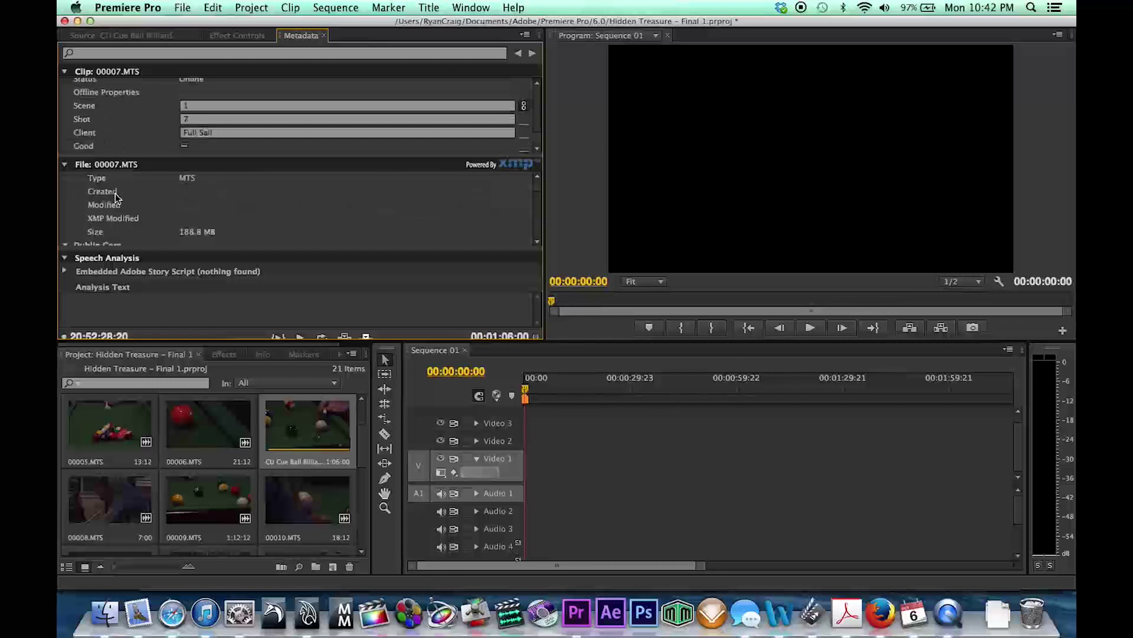
scroll(116, 198, "down", 4)
scroll(115, 198, "down", 8)
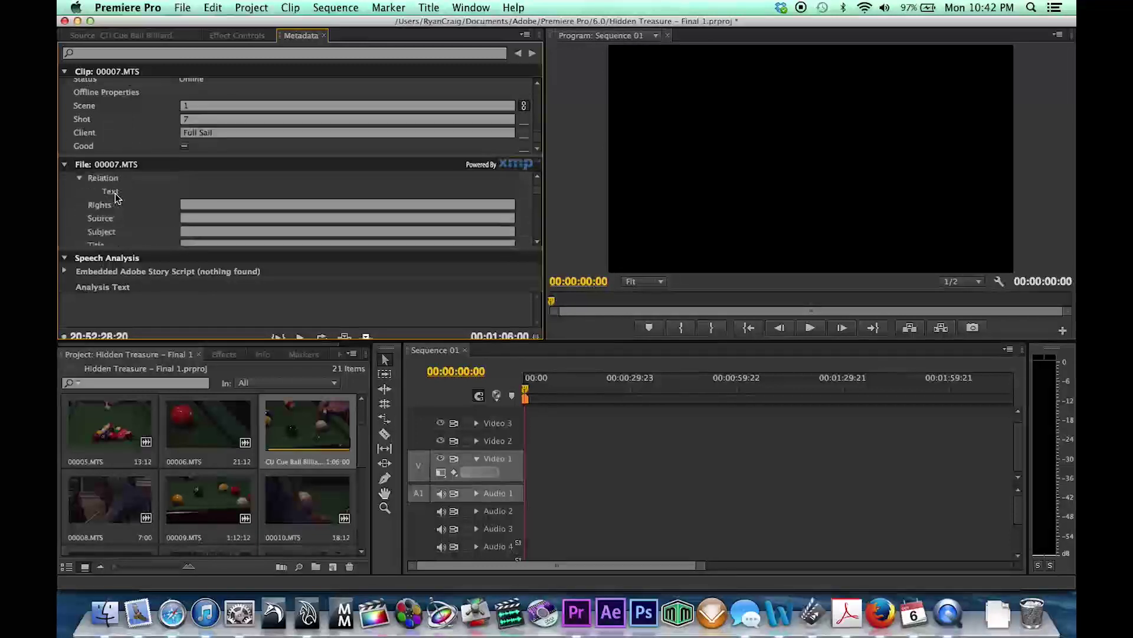
scroll(115, 197, "down", 10)
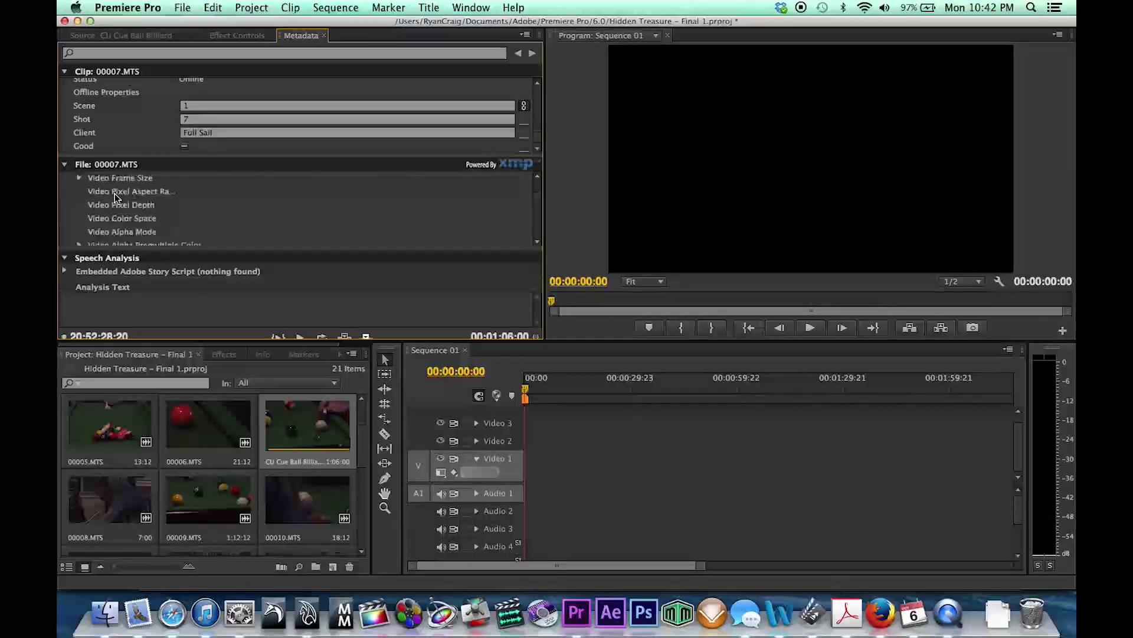
scroll(116, 198, "down", 8)
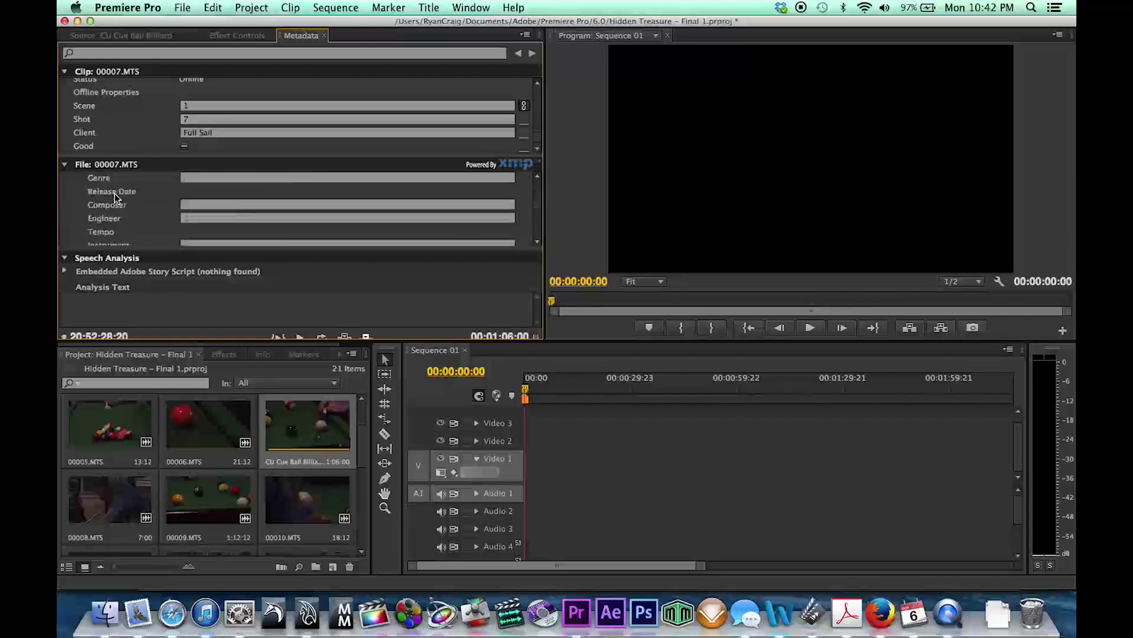
scroll(116, 198, "down", 5)
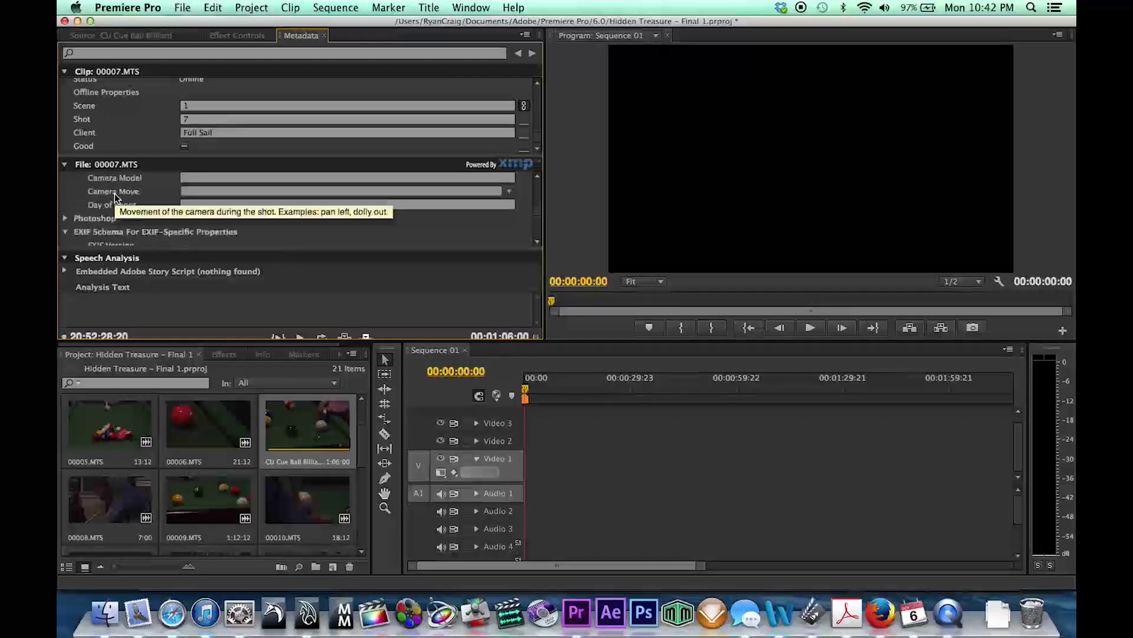
left_click(204, 192)
type("Pool Dinner")
left_click(188, 204)
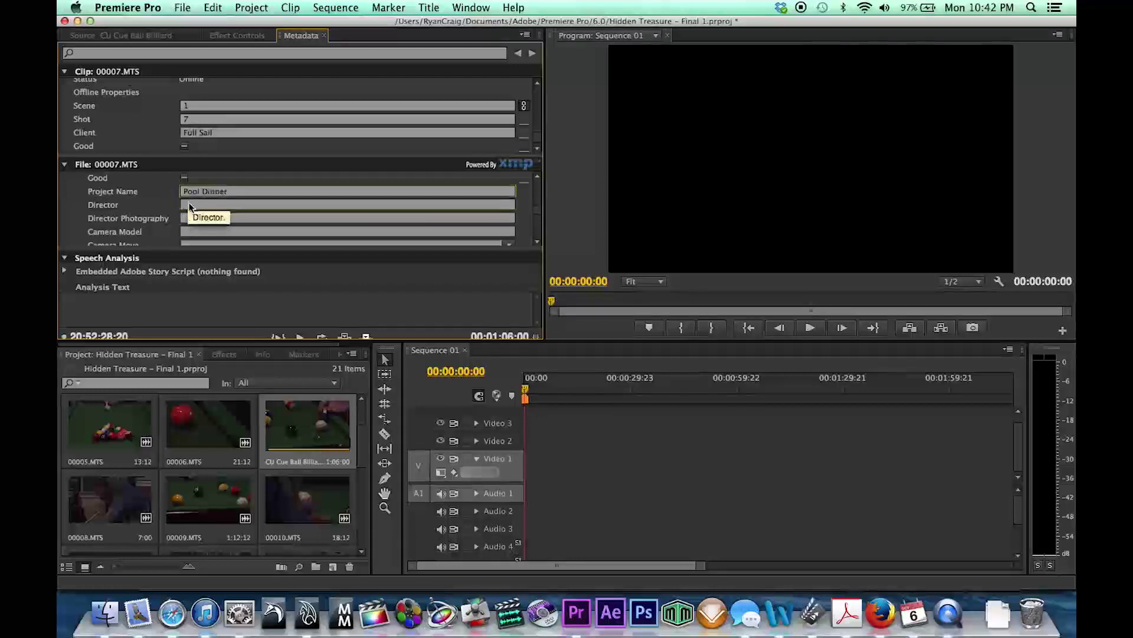
type("Ryan Craig")
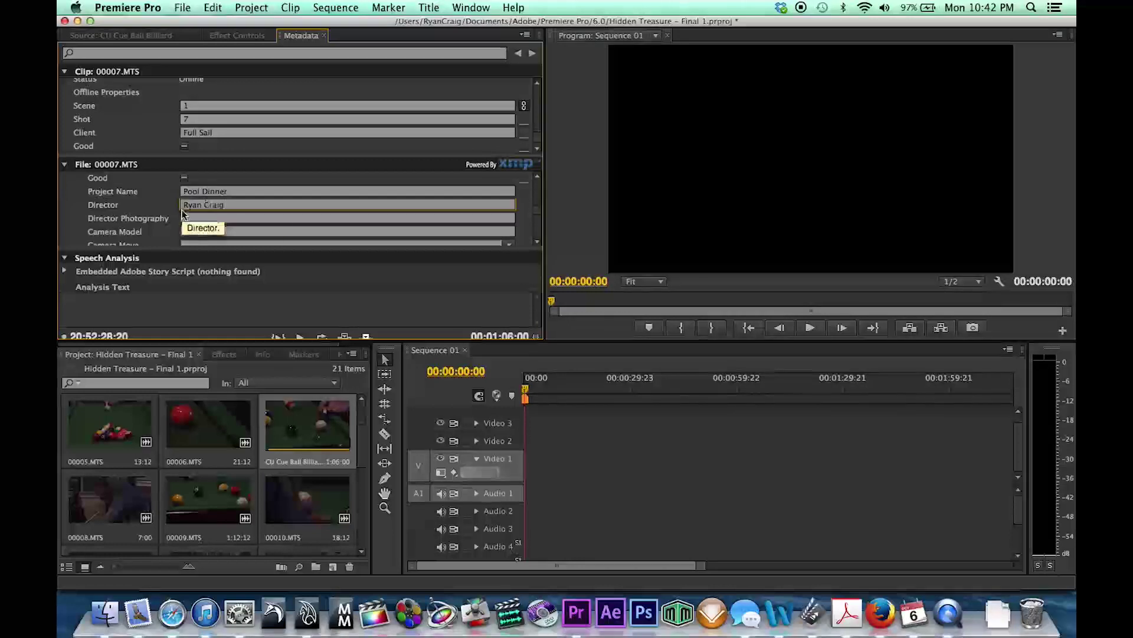
- Enter the director of photography's name, camera model Sony FS100, and the day of shoot
left_click(190, 217)
type("Ryan Craig")
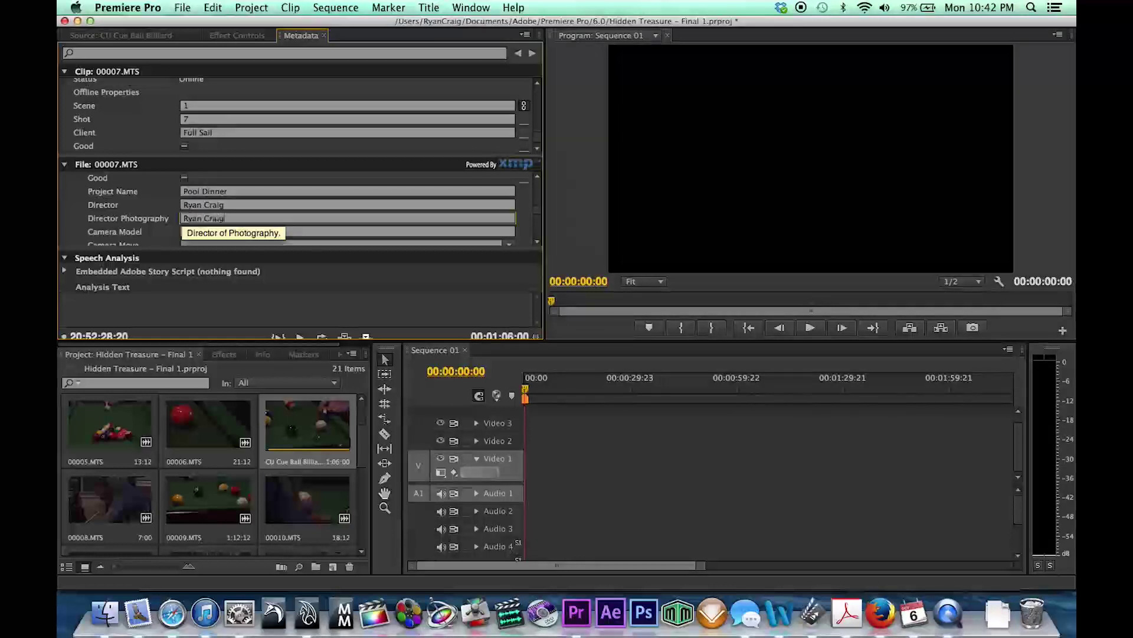
key("Tab")
type("5ony FS100")
key("Tab")
key("Tab")
type("Fr")
scroll(152, 240, "down", 10)
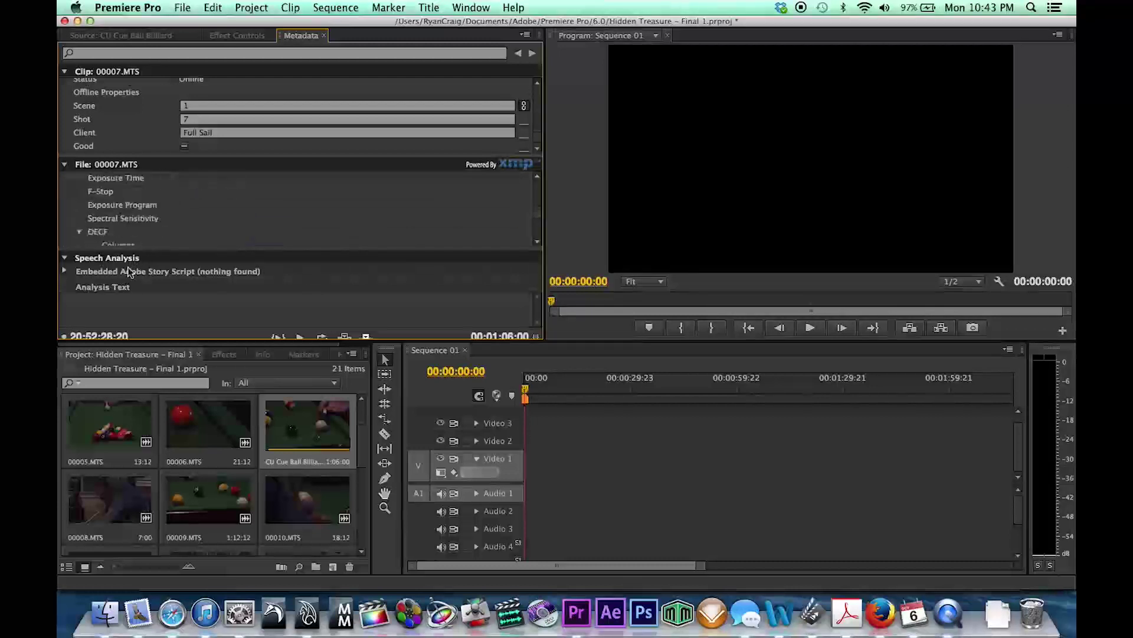
- Load clip 00008.MTS and enter Scene 1, Shot 8 and Client 'Full Sail' in its metadata
double_click(134, 511)
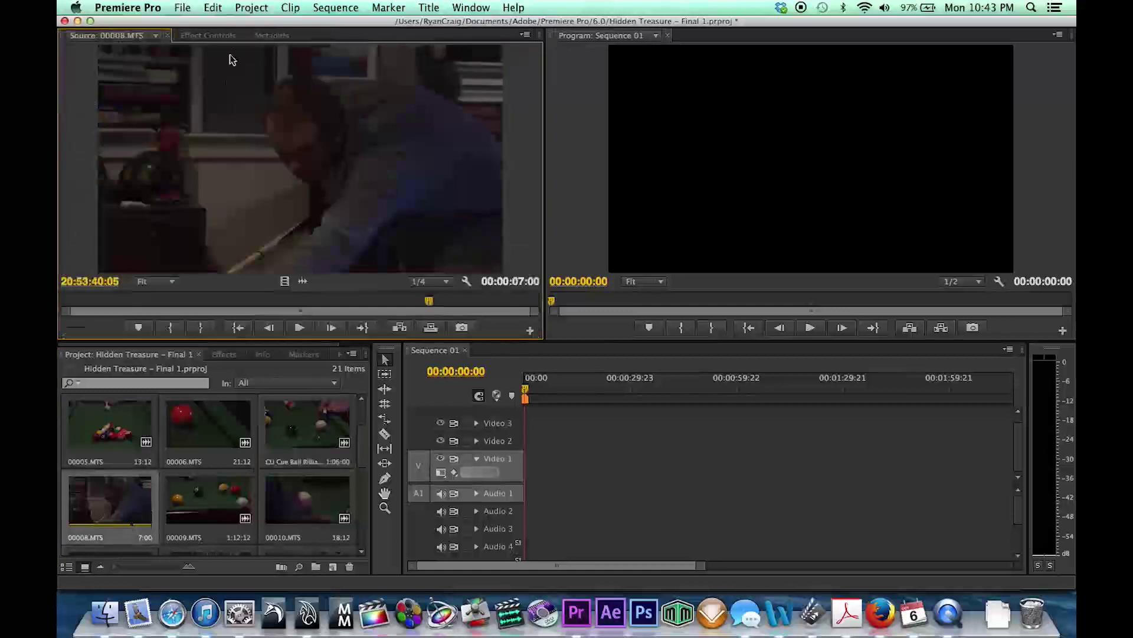
left_click(270, 36)
left_click(182, 108)
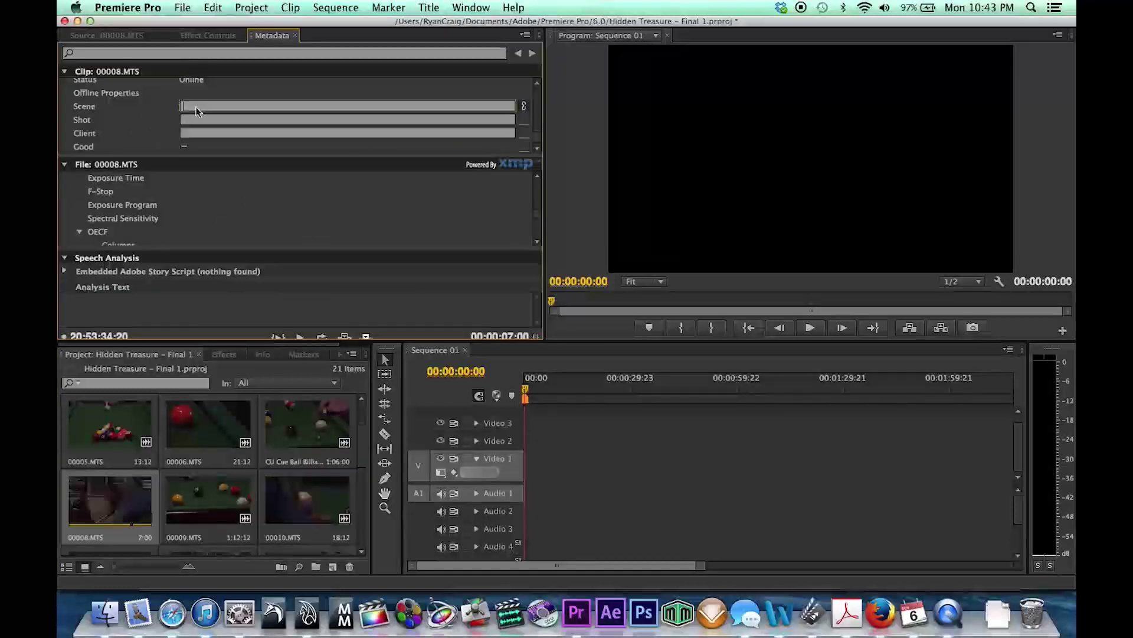
type("1")
left_click(201, 119)
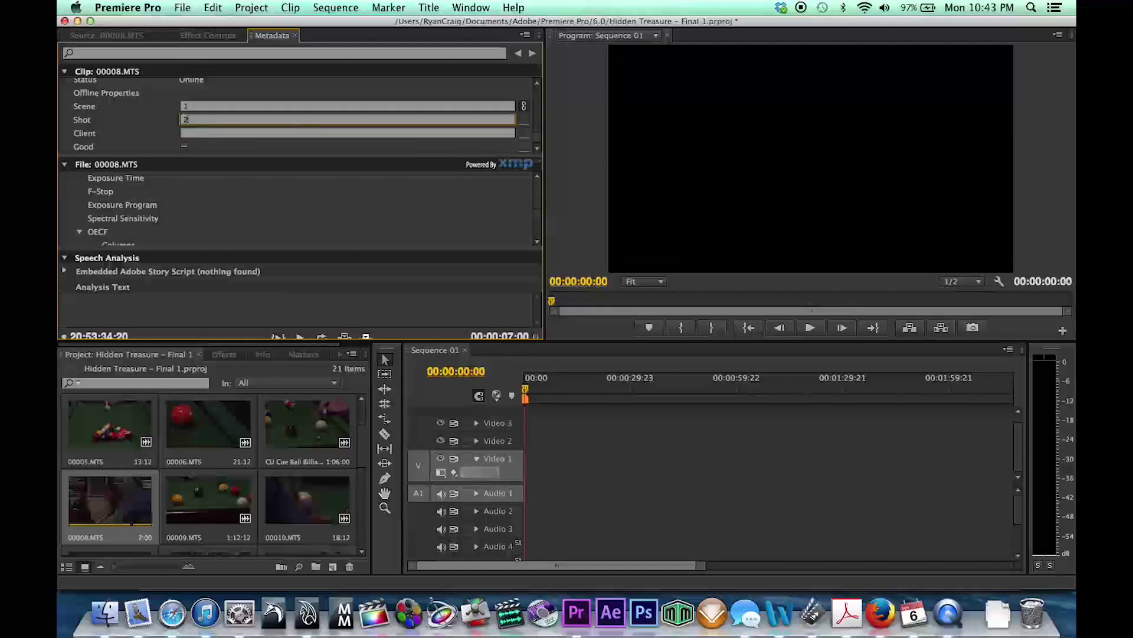
type("8")
left_click(197, 128)
type("Full Sai")
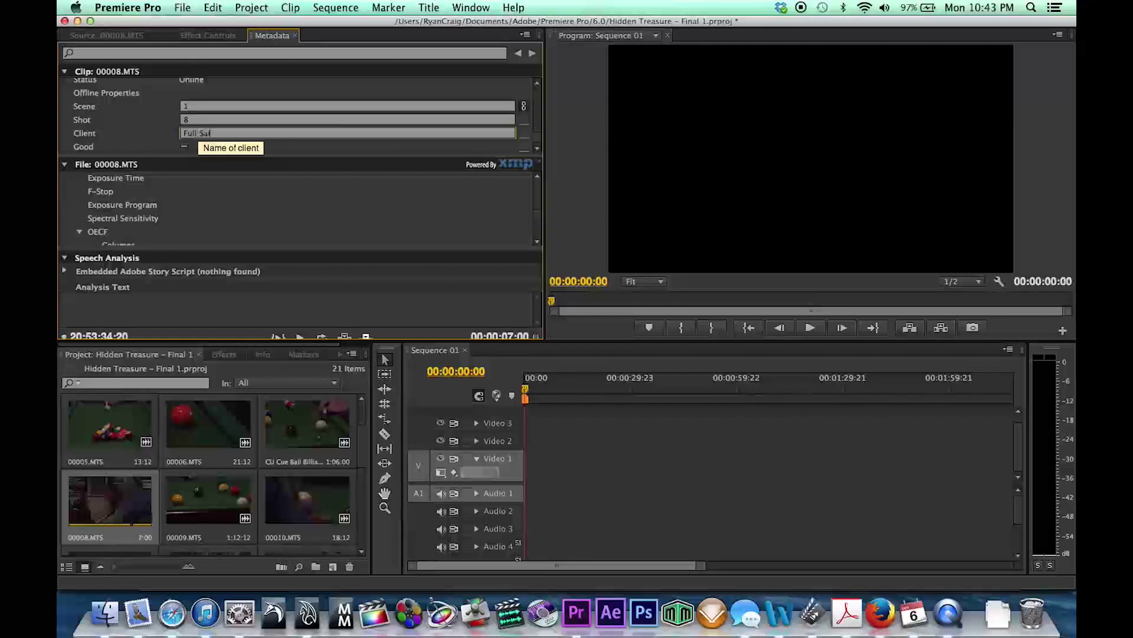
type("l")
- Enter 'Full Sail' in the Dublin Core Creator field of clip 00008.MTS
scroll(147, 188, "down", 5)
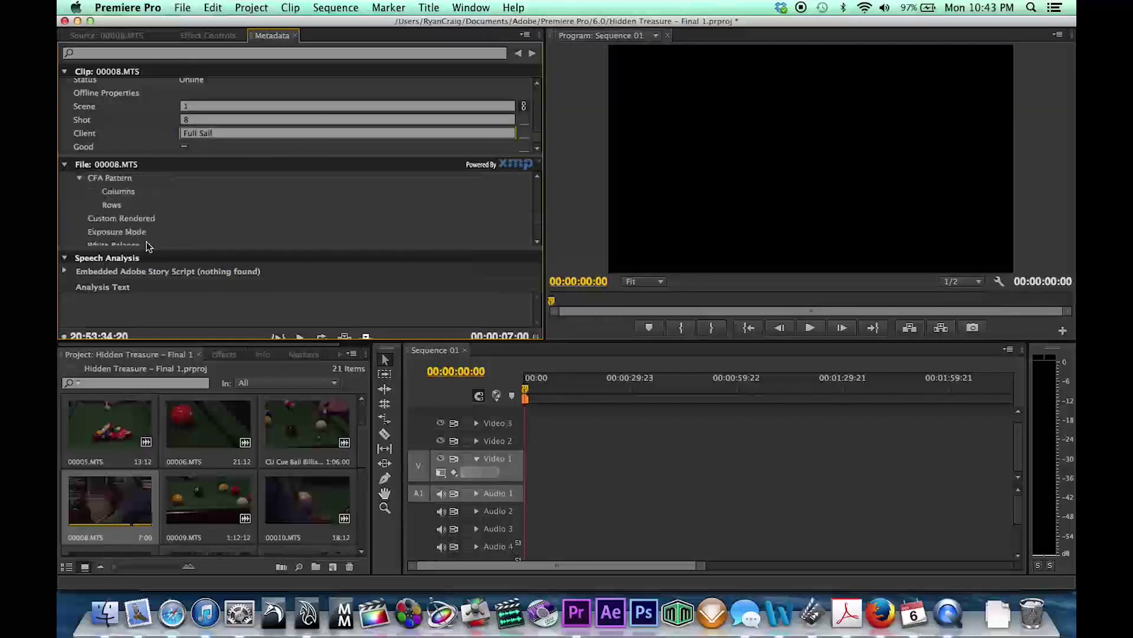
scroll(126, 227, "down", 6)
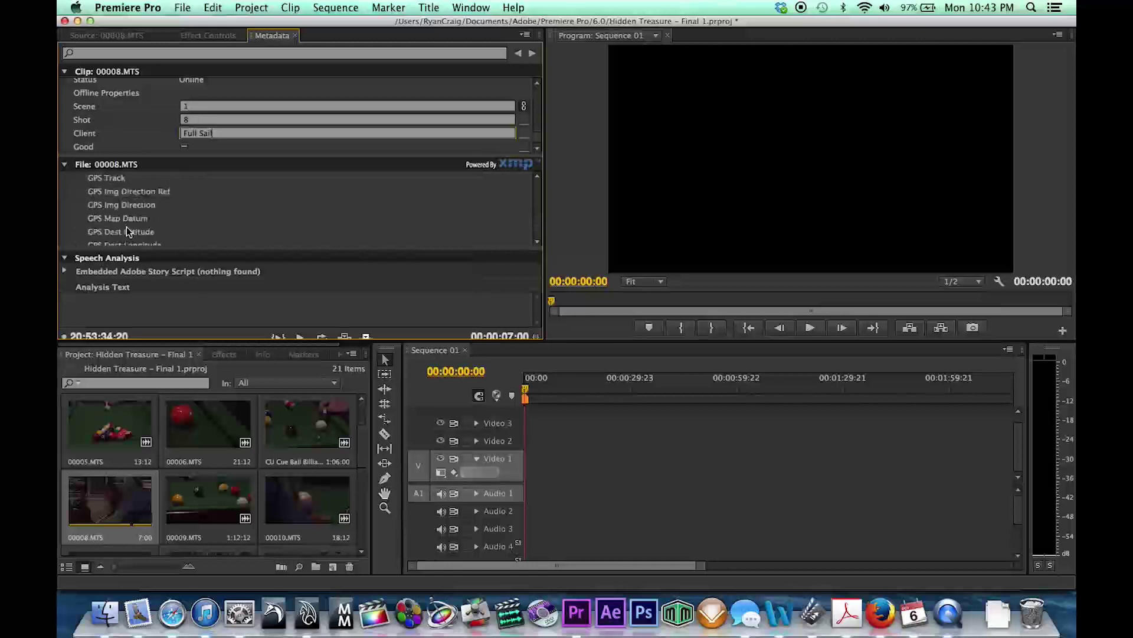
scroll(126, 229, "up", 4)
scroll(126, 229, "down", 4)
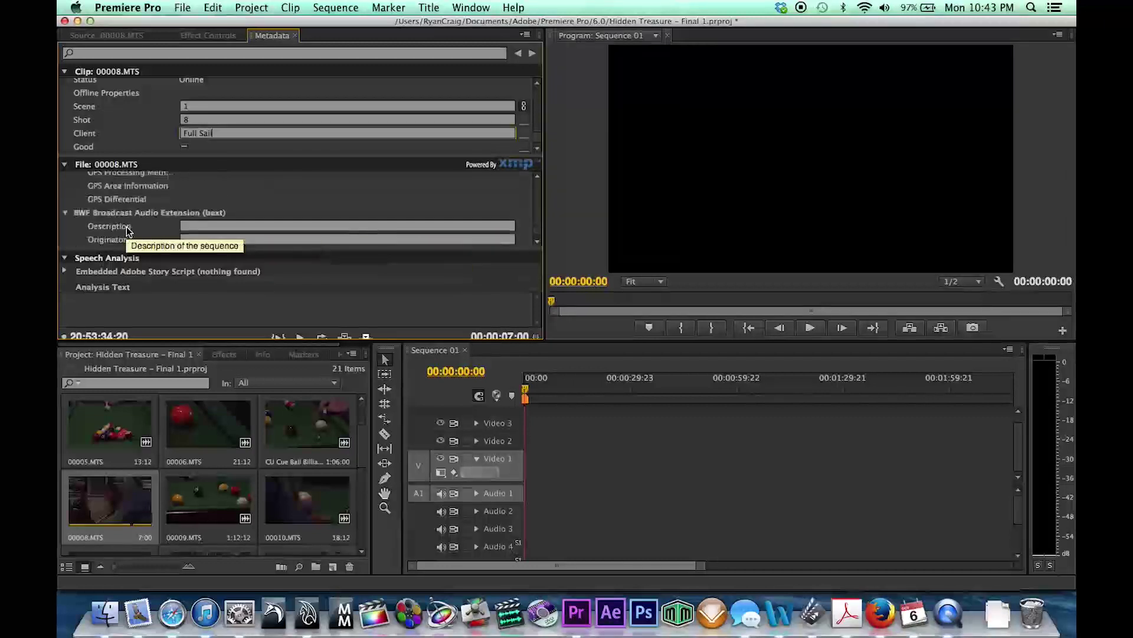
scroll(126, 229, "up", 8)
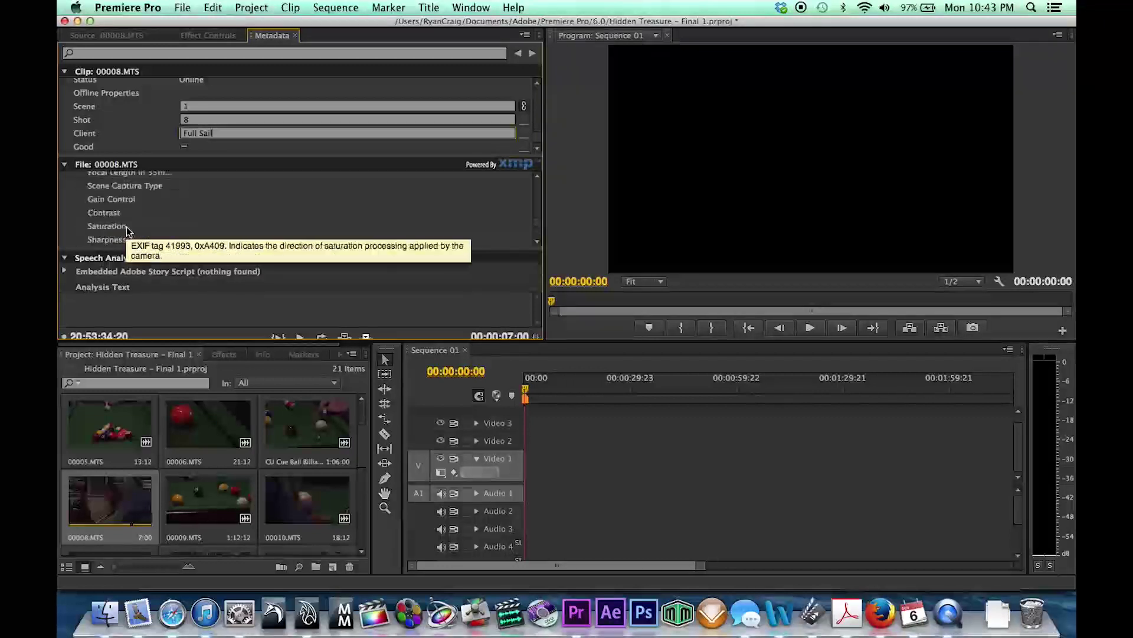
scroll(126, 229, "up", 6)
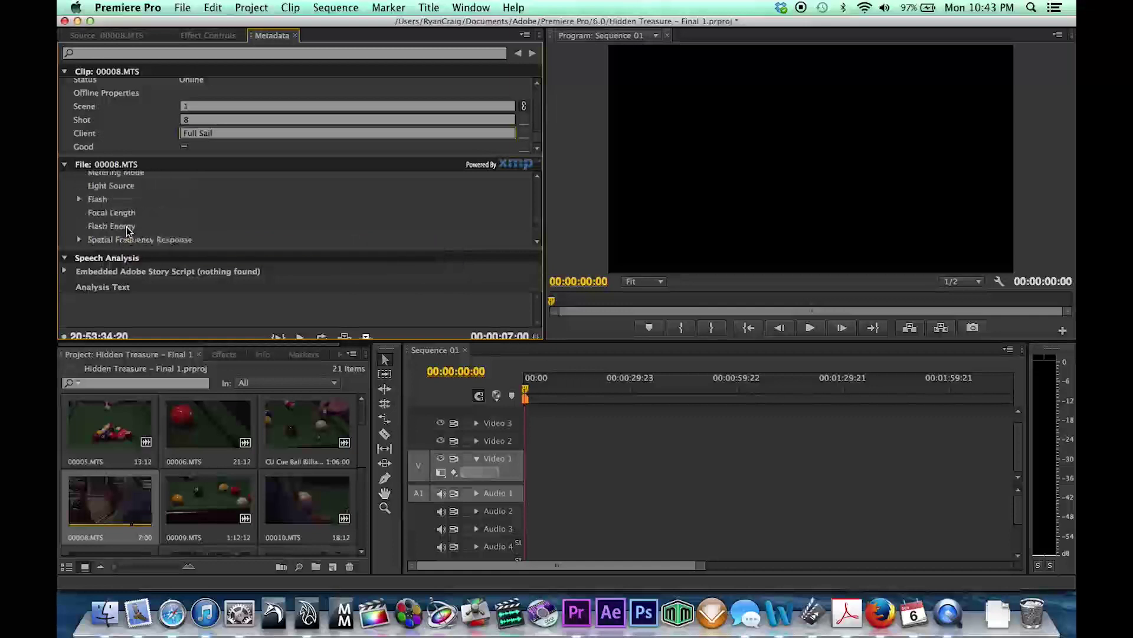
scroll(127, 227, "up", 6)
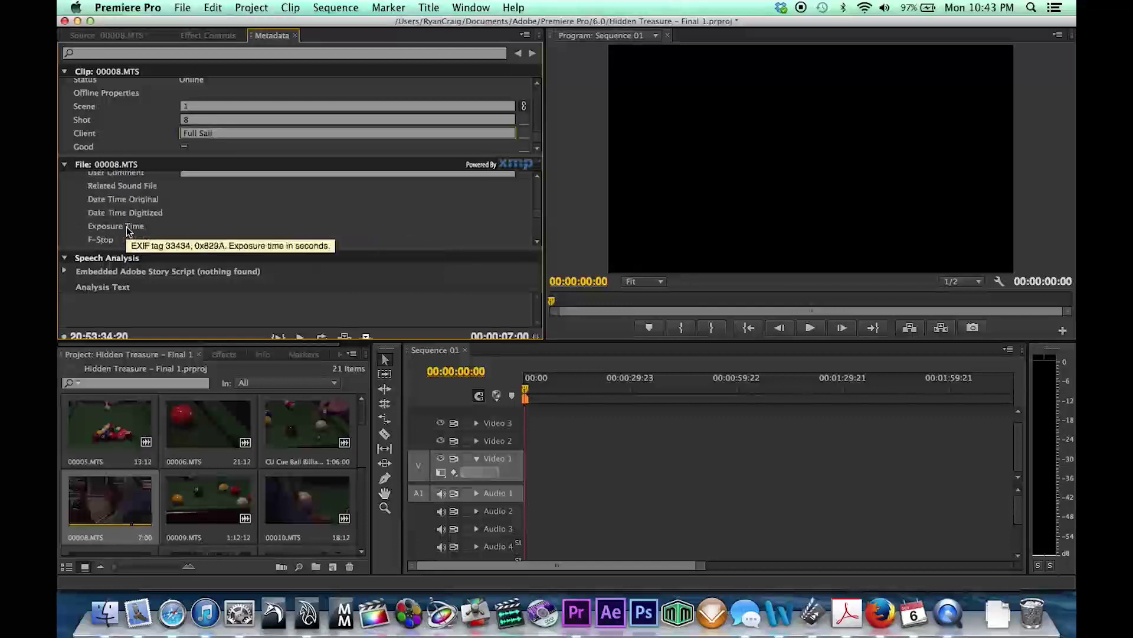
scroll(126, 226, "up", 10)
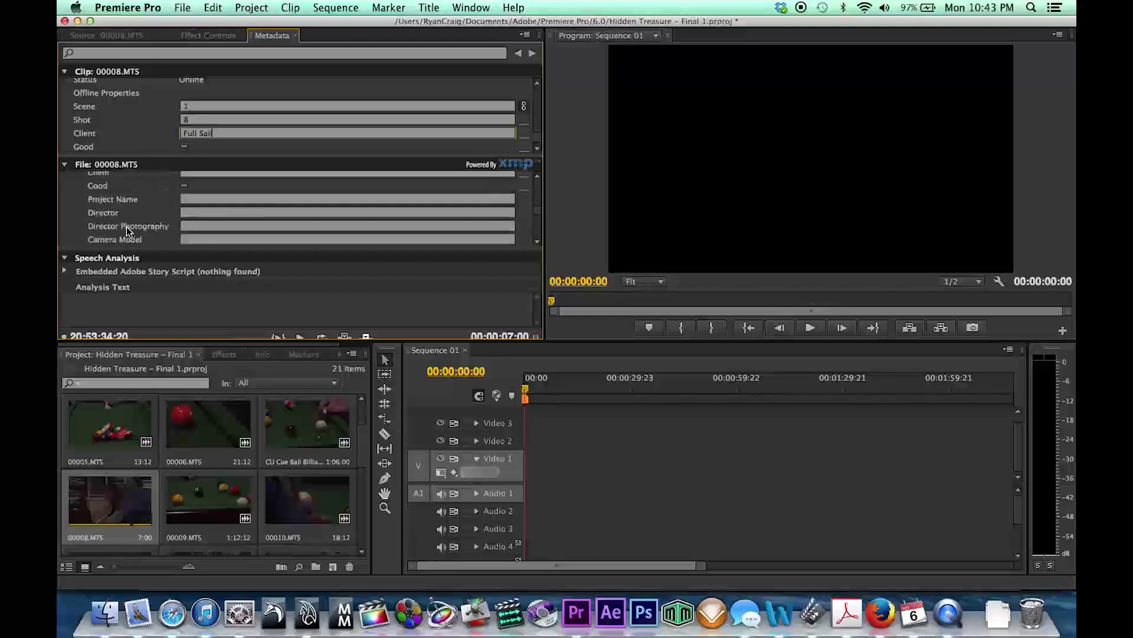
scroll(126, 226, "up", 8)
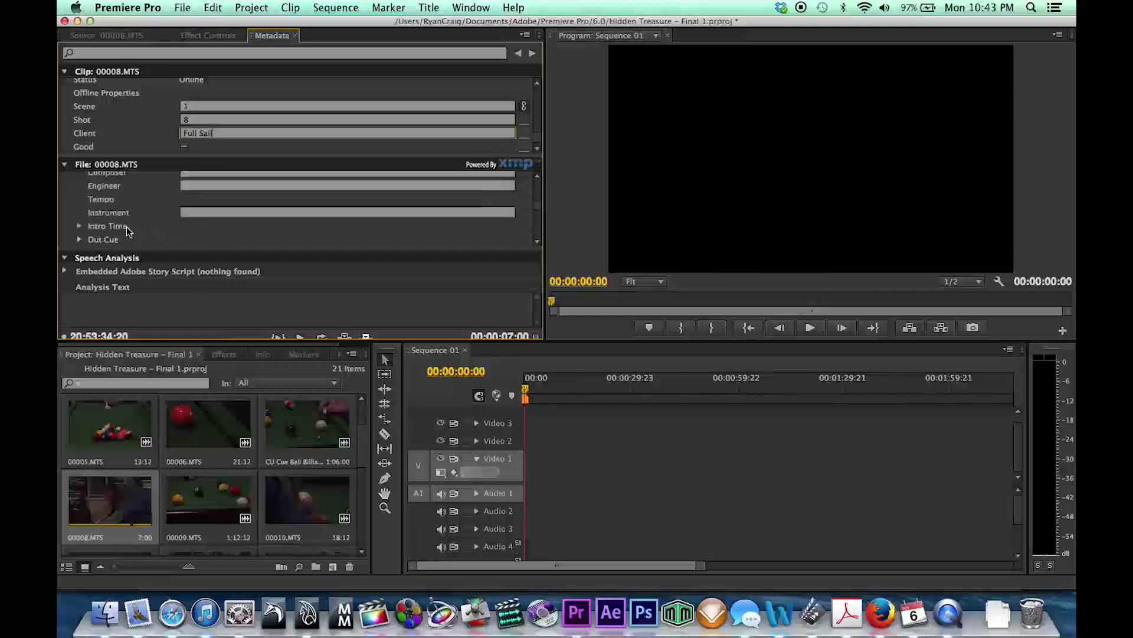
scroll(126, 226, "up", 8)
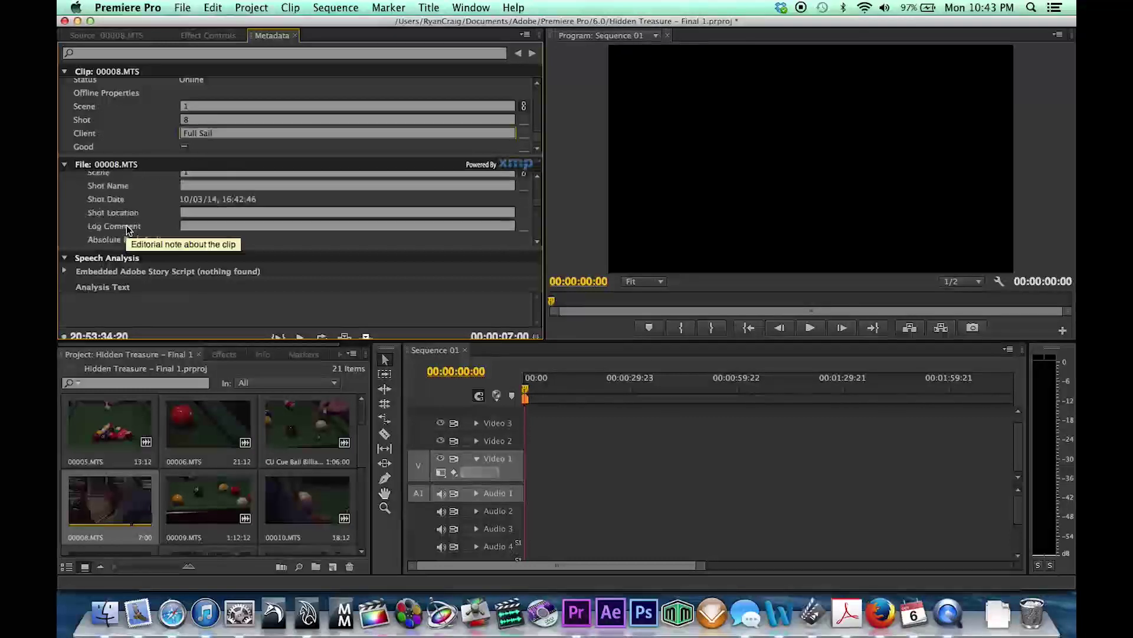
scroll(165, 201, "up", 6)
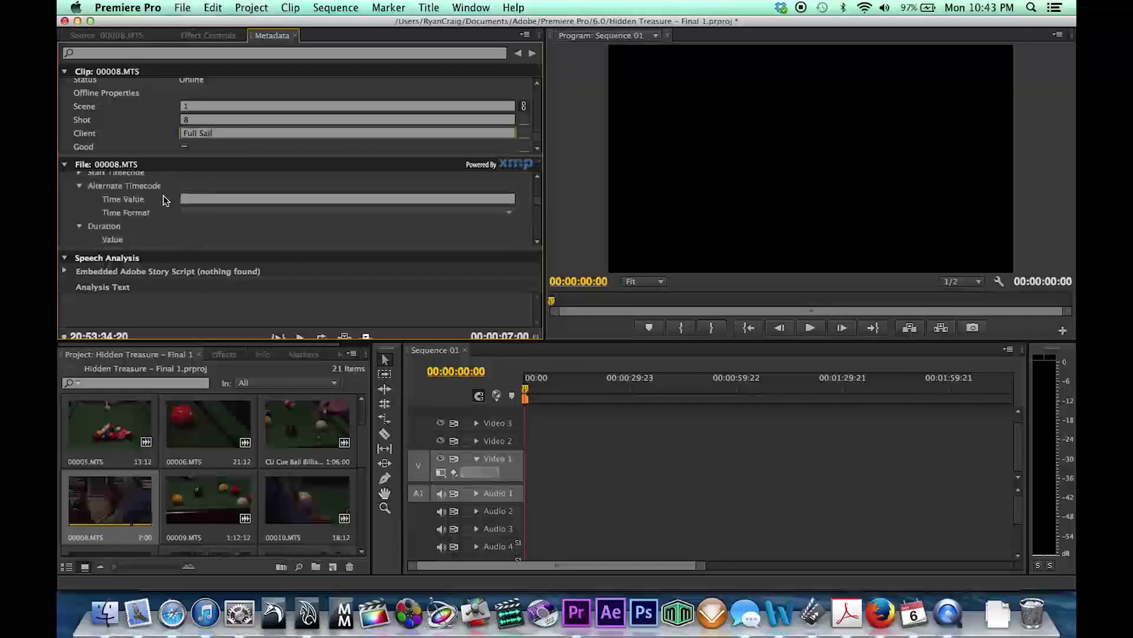
scroll(159, 210, "down", 10)
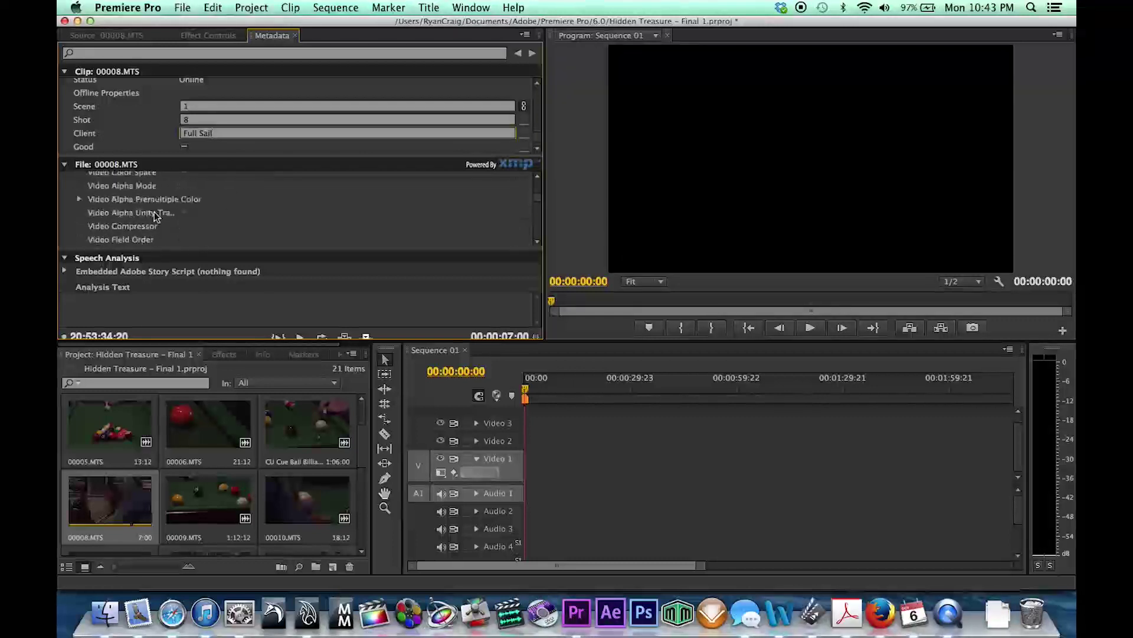
scroll(155, 217, "down", 10)
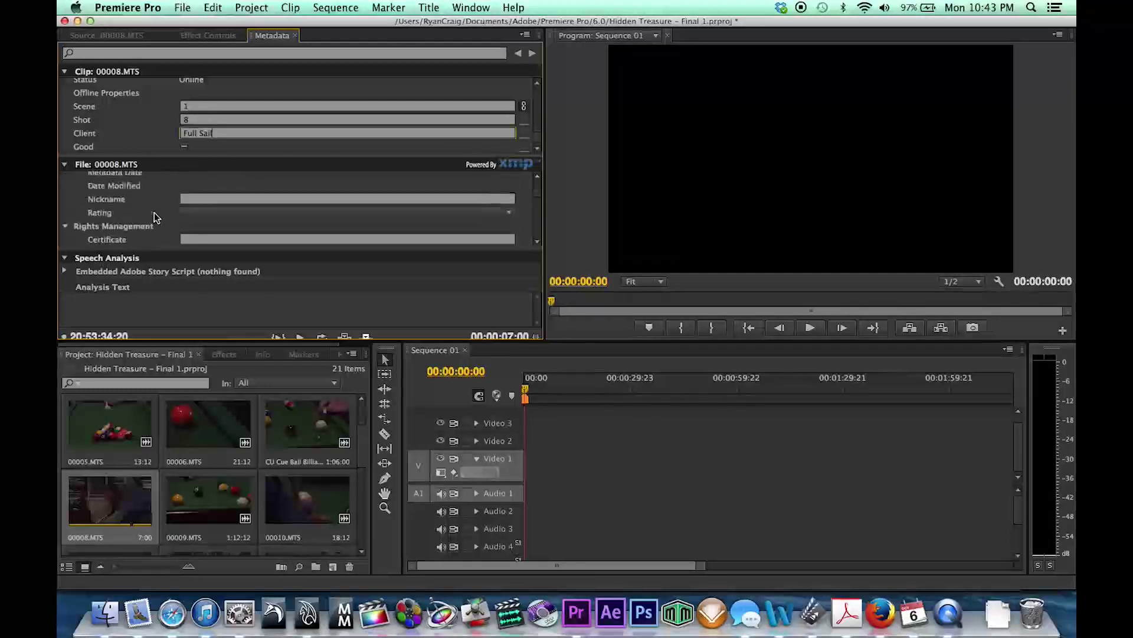
scroll(155, 217, "down", 8)
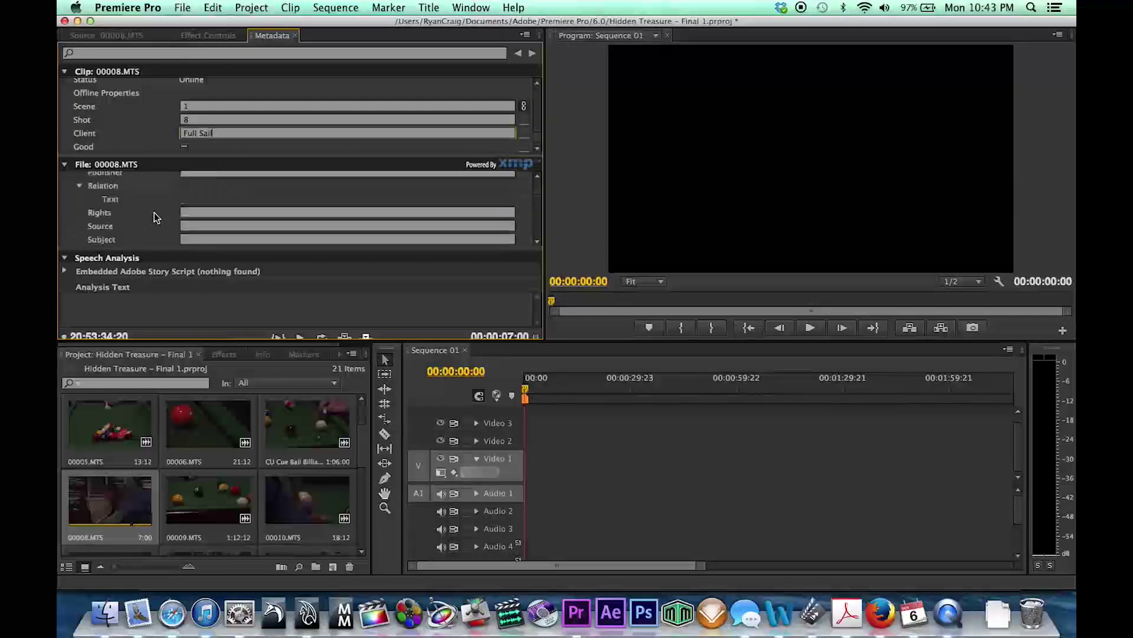
scroll(155, 217, "up", 2)
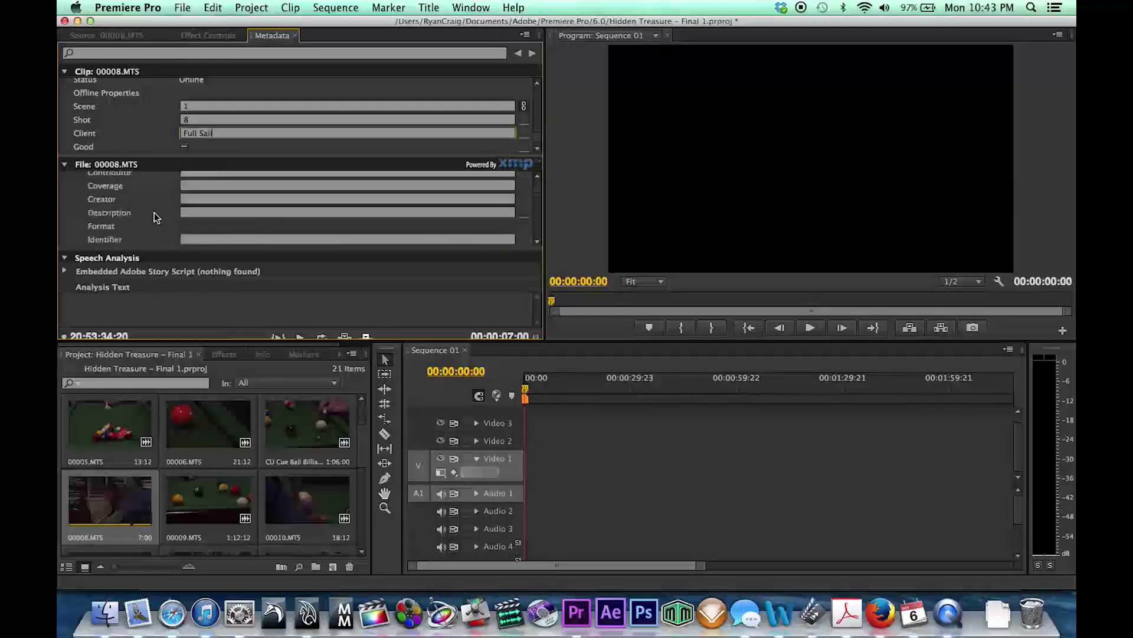
left_click(196, 201)
type("Full")
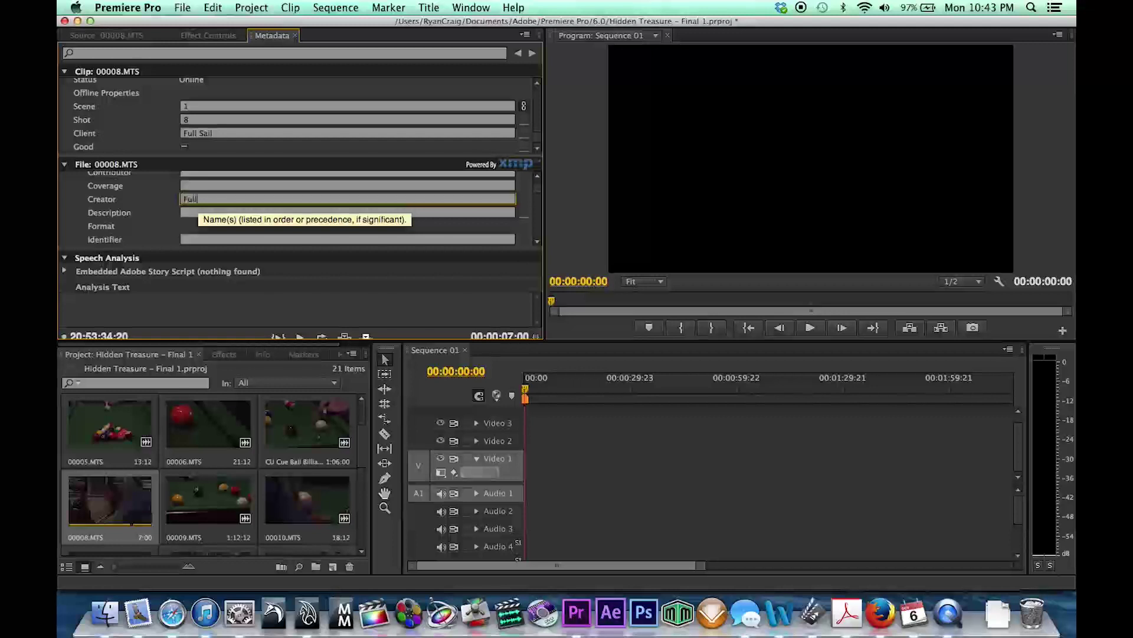
type(" Sail")
scroll(128, 208, "down", 10)
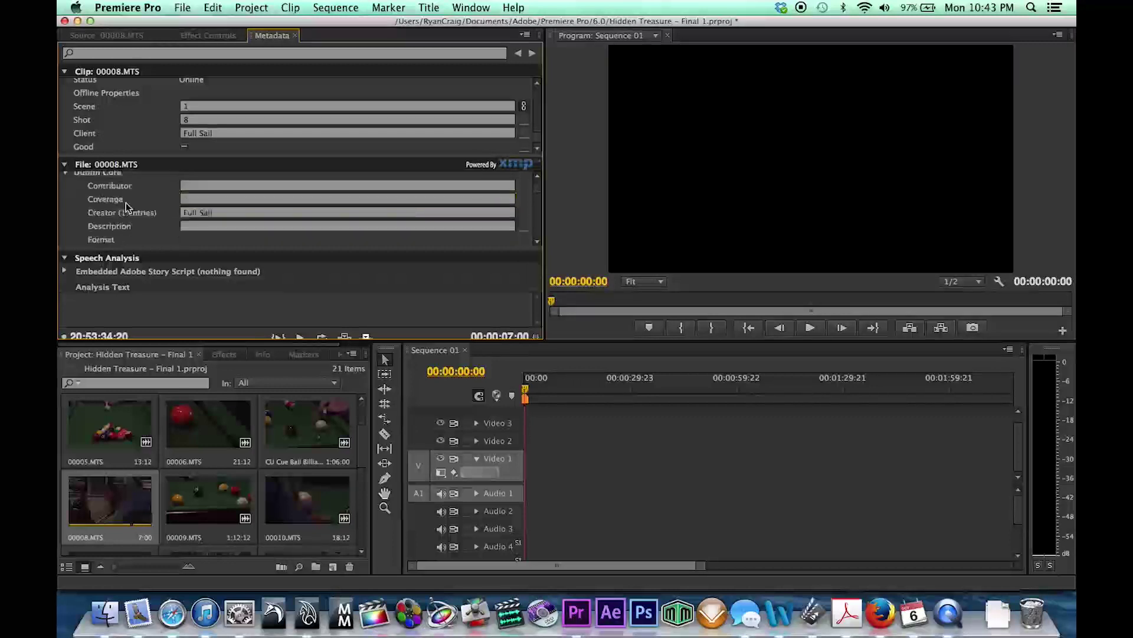
scroll(126, 208, "up", 2)
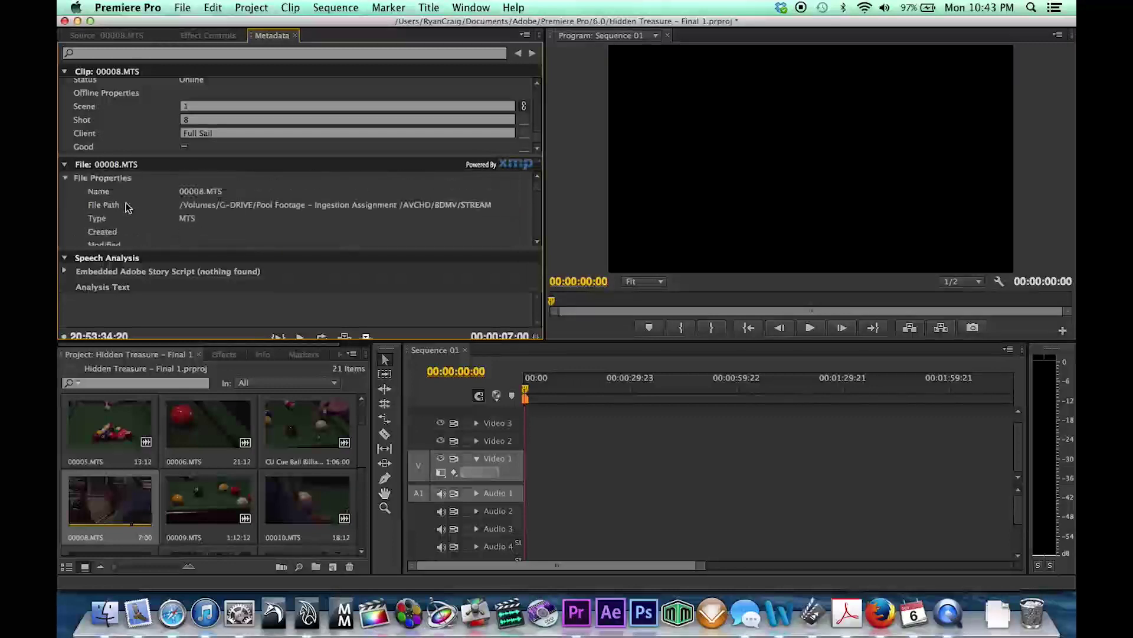
scroll(148, 127, "down", 5)
scroll(147, 125, "up", 8)
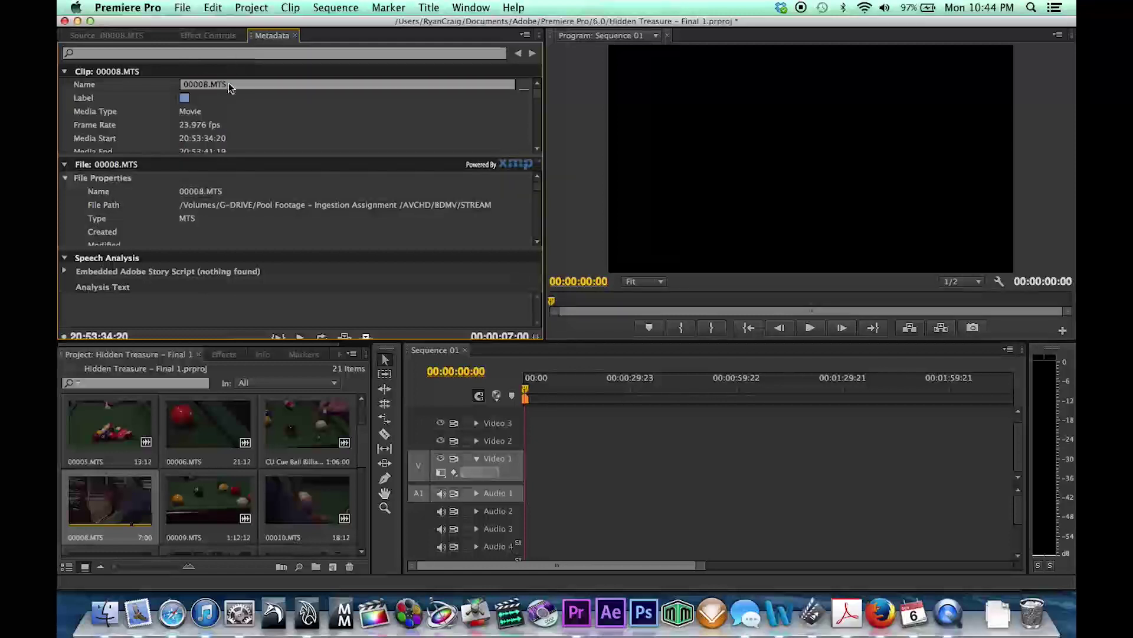
- Replace clip name 00008.MTS with the close-up title 'CU of Joe (Character)'
left_click(229, 87)
key("BackSpace")
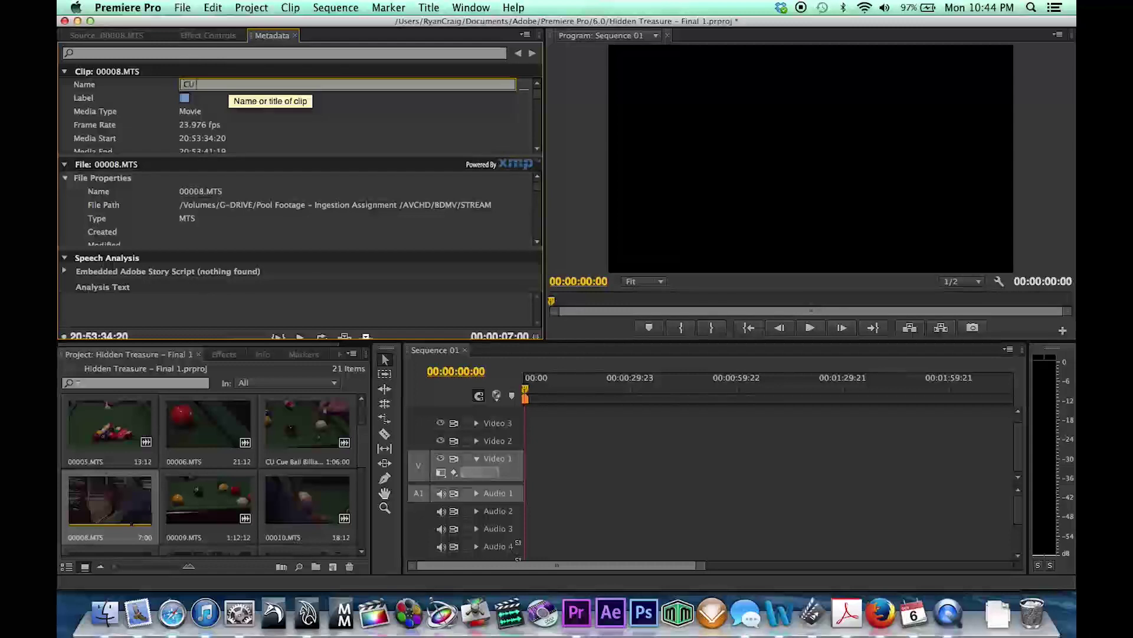
type("CU of Joe")
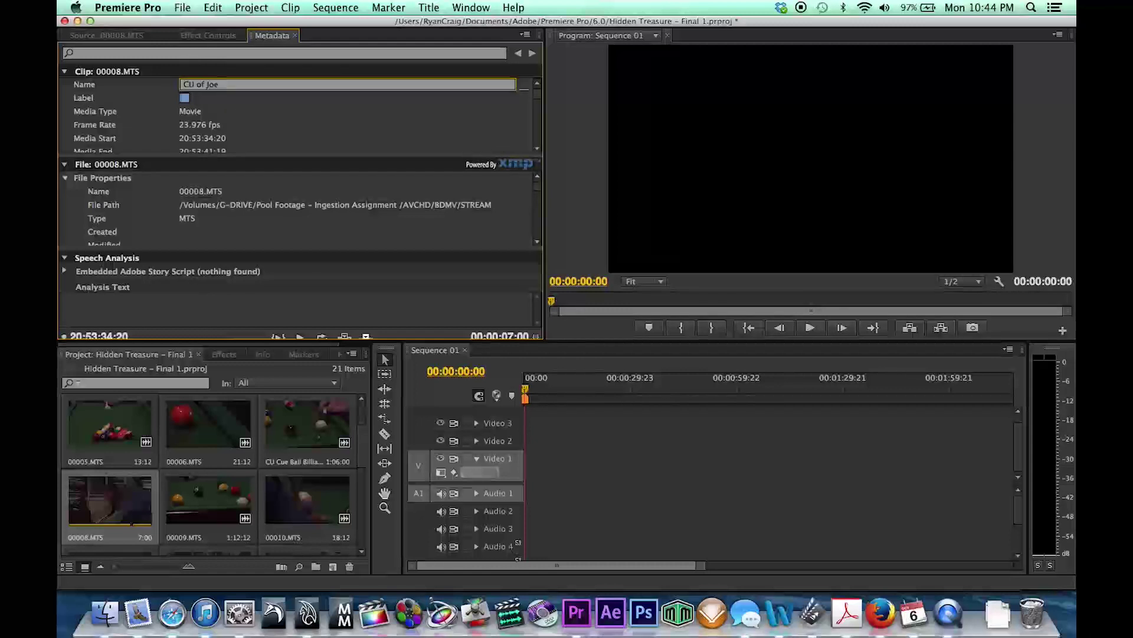
type(" (CYharacter) Hitting cue ball")
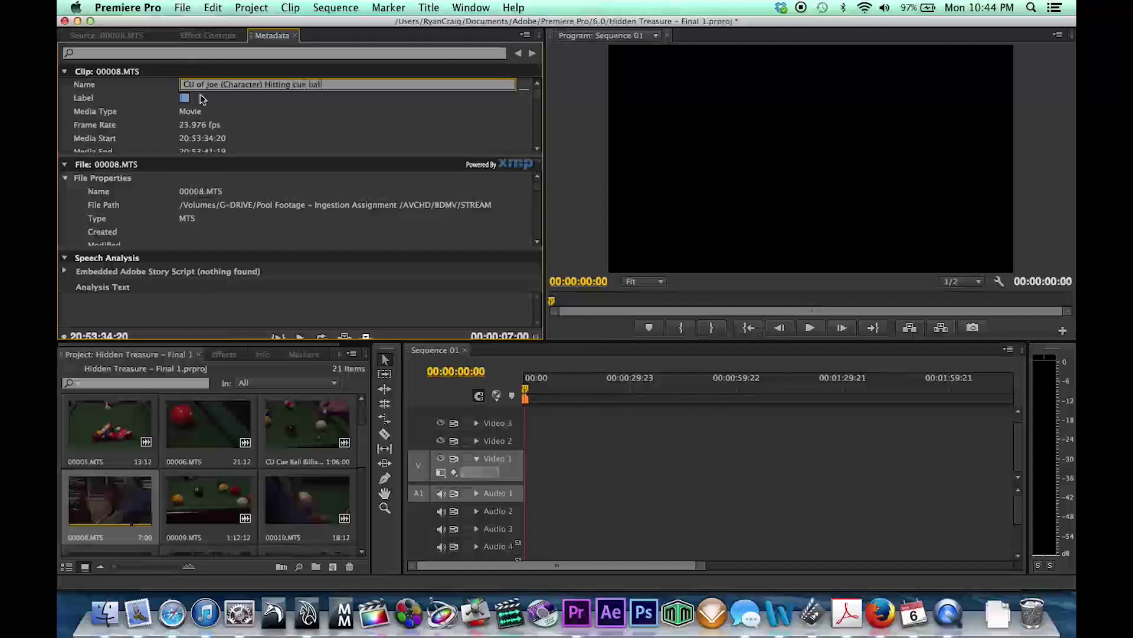
- Commit the name 'CU of Joe (Character) Hitting cue ball' and review the Clip and File metadata
key("Return")
scroll(152, 131, "down", 6)
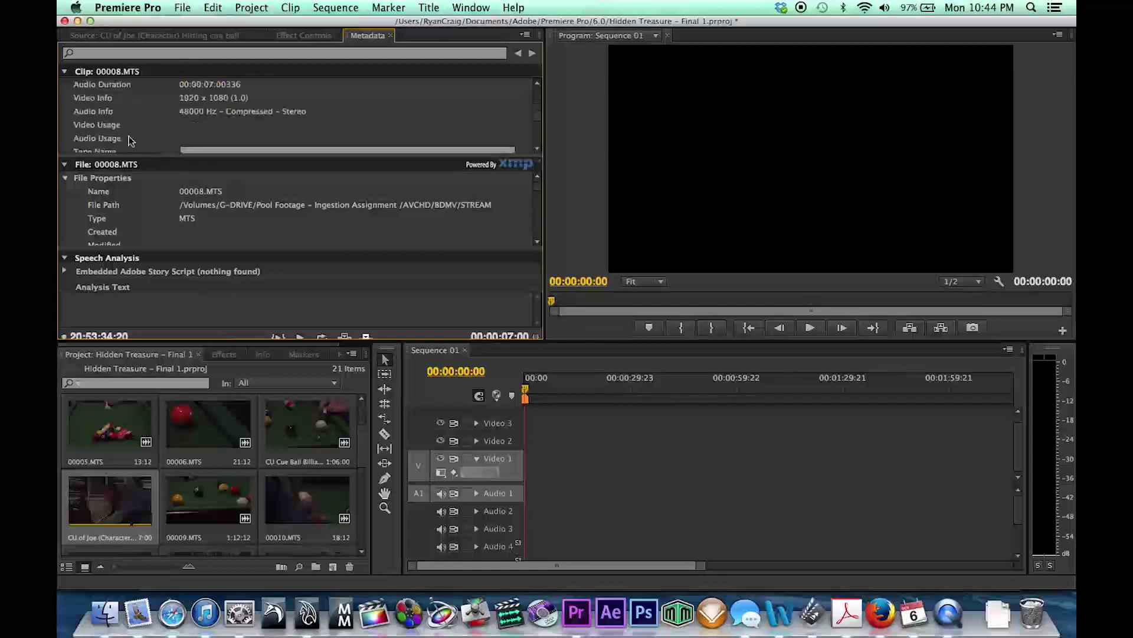
scroll(130, 139, "down", 3)
scroll(151, 118, "down", 4)
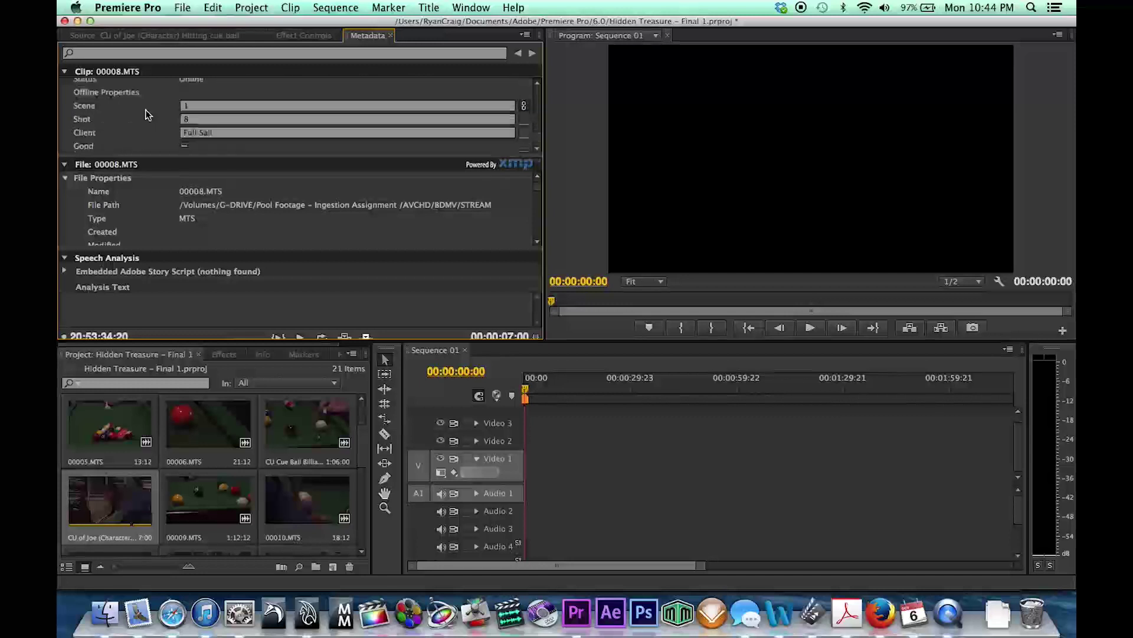
scroll(148, 115, "up", 5)
scroll(151, 118, "down", 5)
scroll(195, 233, "down", 3)
scroll(191, 230, "down", 10)
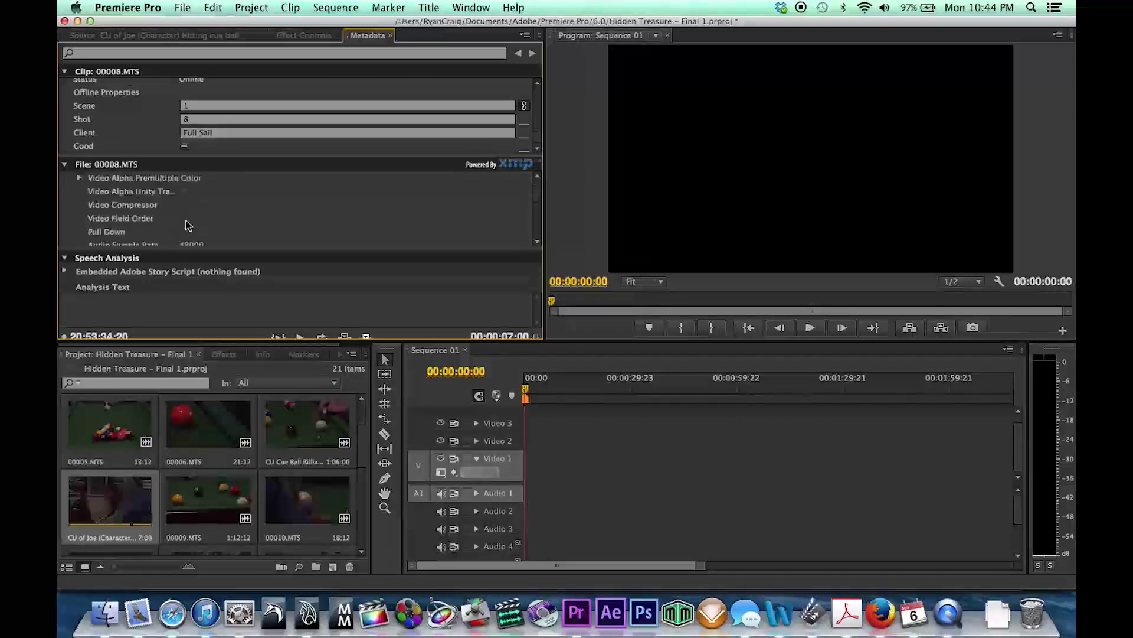
scroll(187, 225, "down", 8)
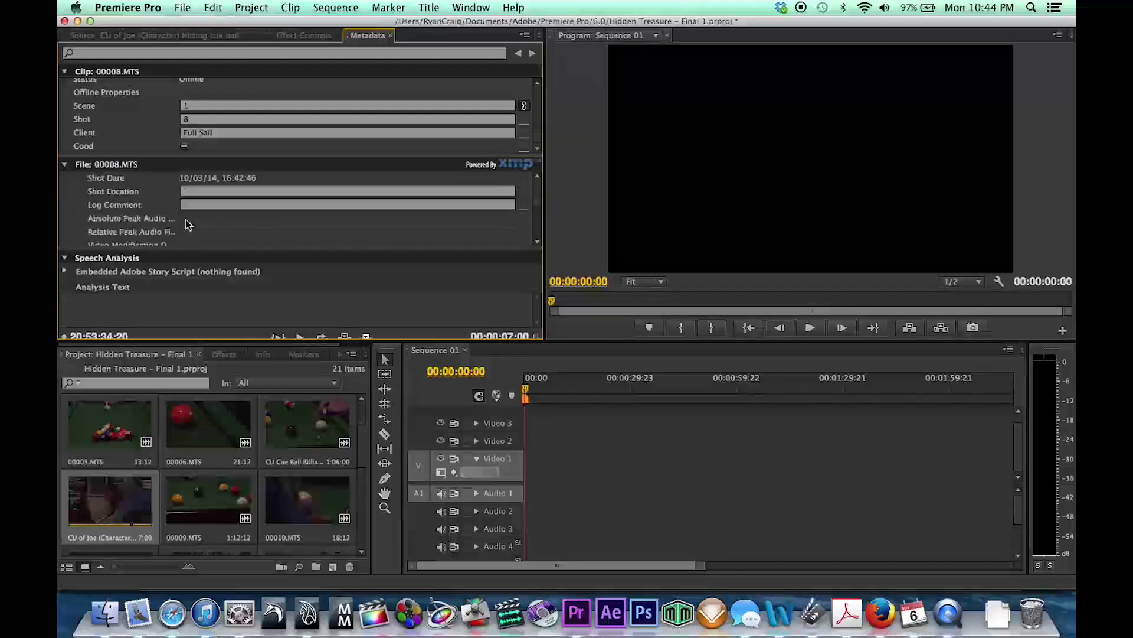
scroll(186, 222, "down", 8)
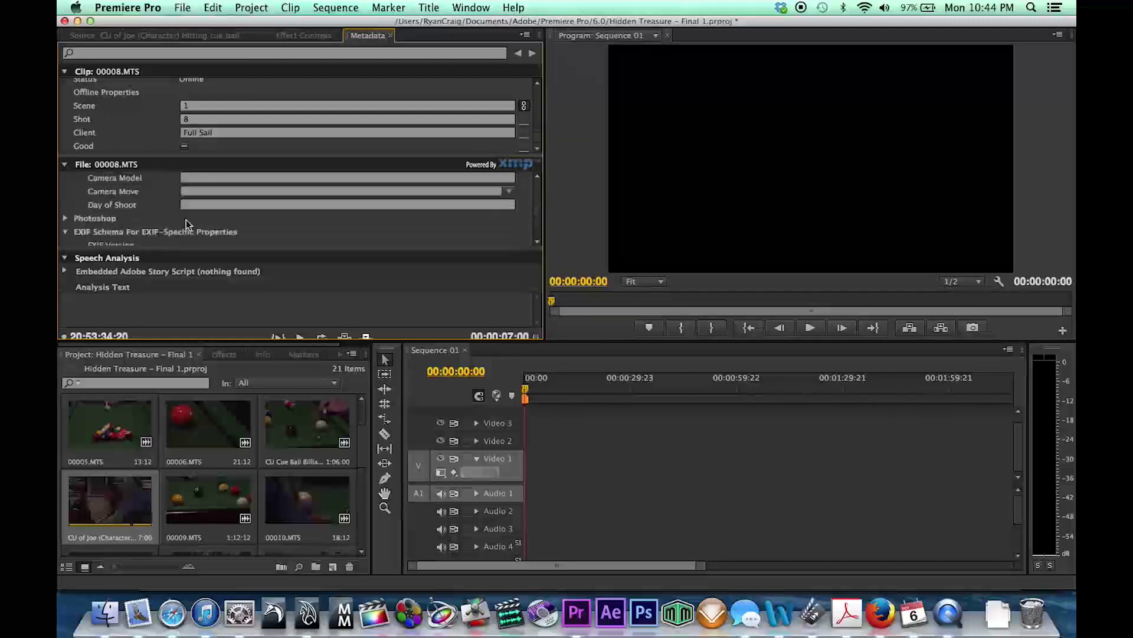
scroll(186, 220, "down", 3)
scroll(186, 219, "up", 8)
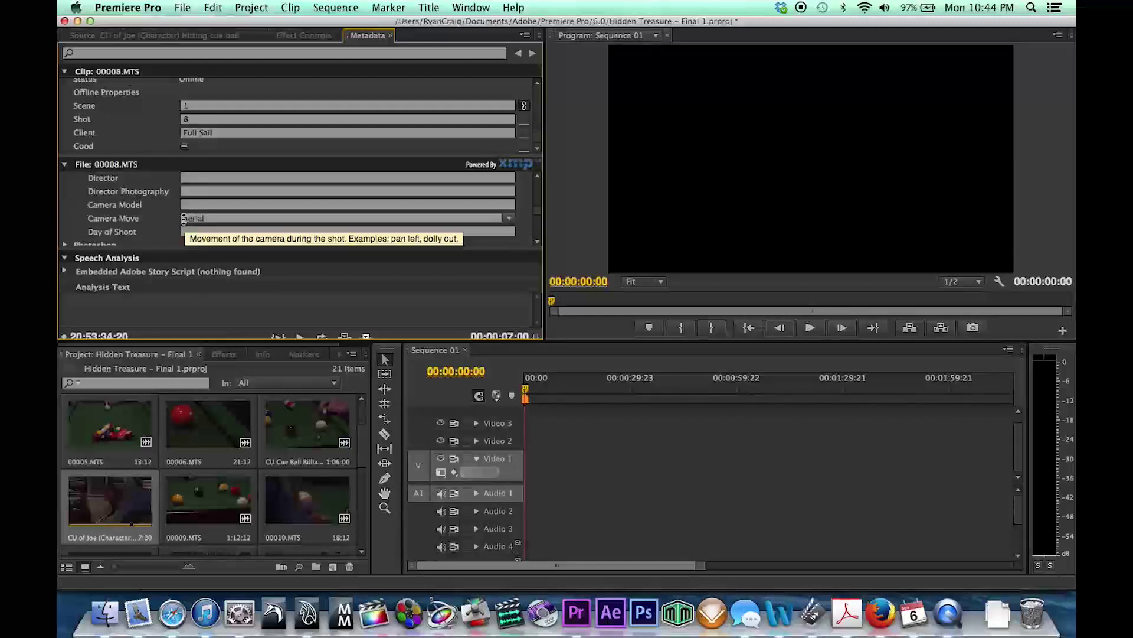
- Set the clip's Camera Move to Tilt Down
left_click(188, 218)
left_click(195, 240)
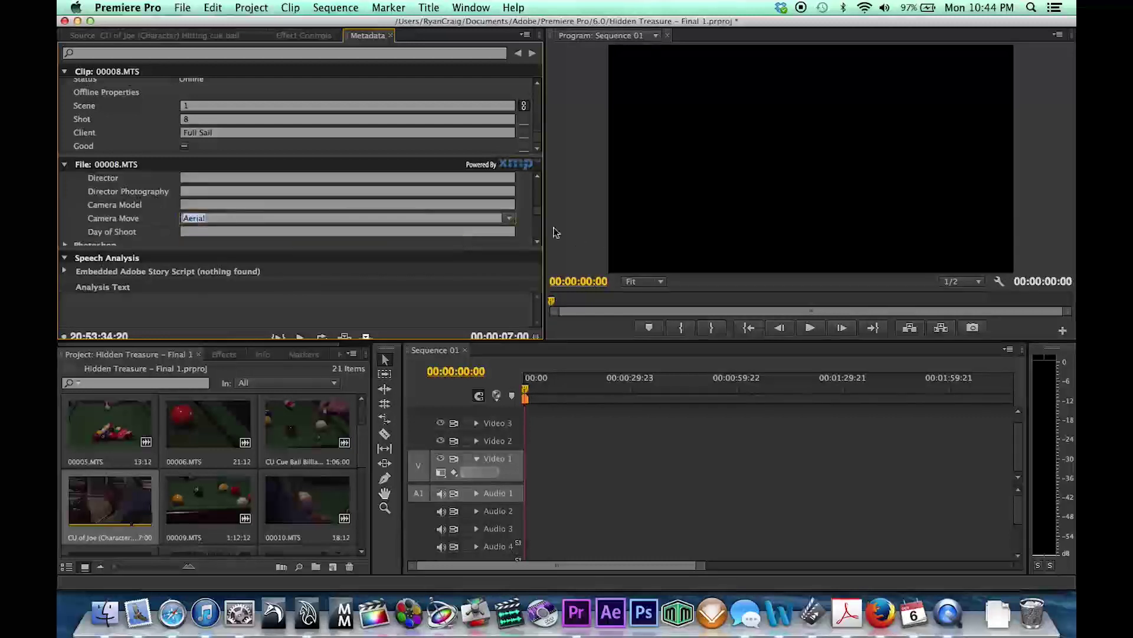
left_click(510, 218)
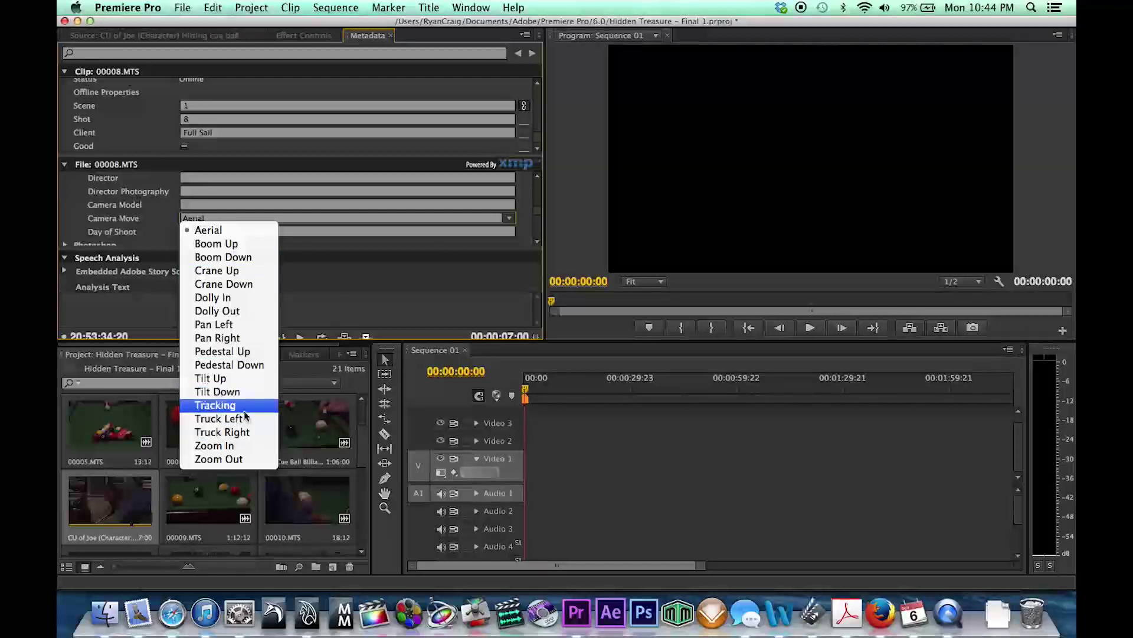
left_click(230, 391)
- Enter the director's name in the Director field
left_click(202, 191)
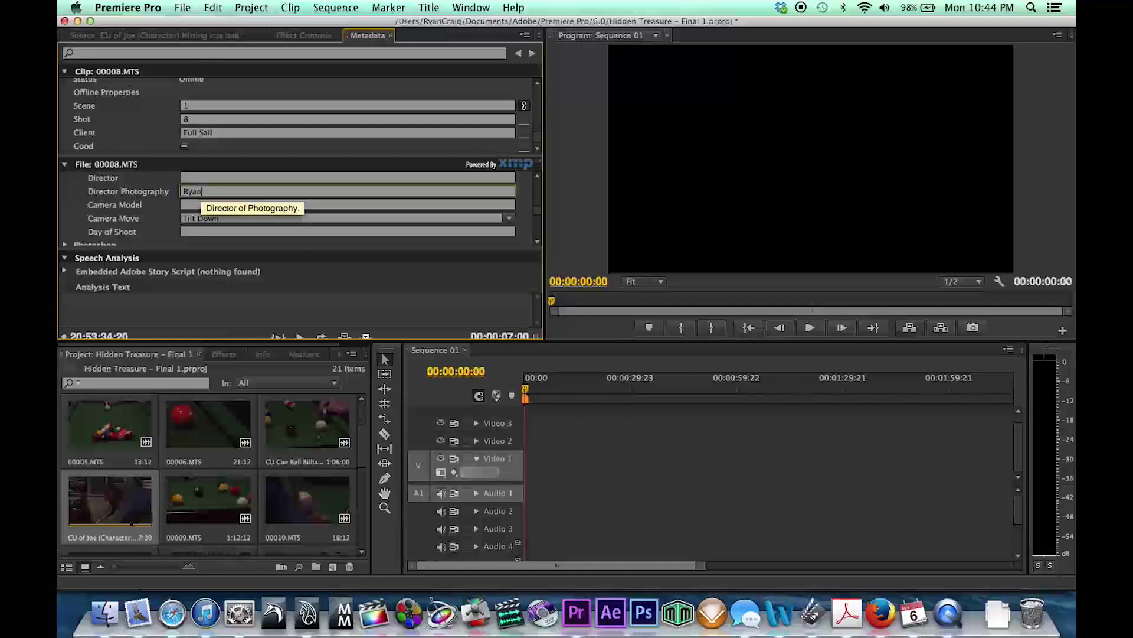
left_click(186, 178)
type("Ryan Craig")
key("Return")
- Set Camera Model to FS100 and Day of Shoot to Friday
left_click(194, 204)
type("F")
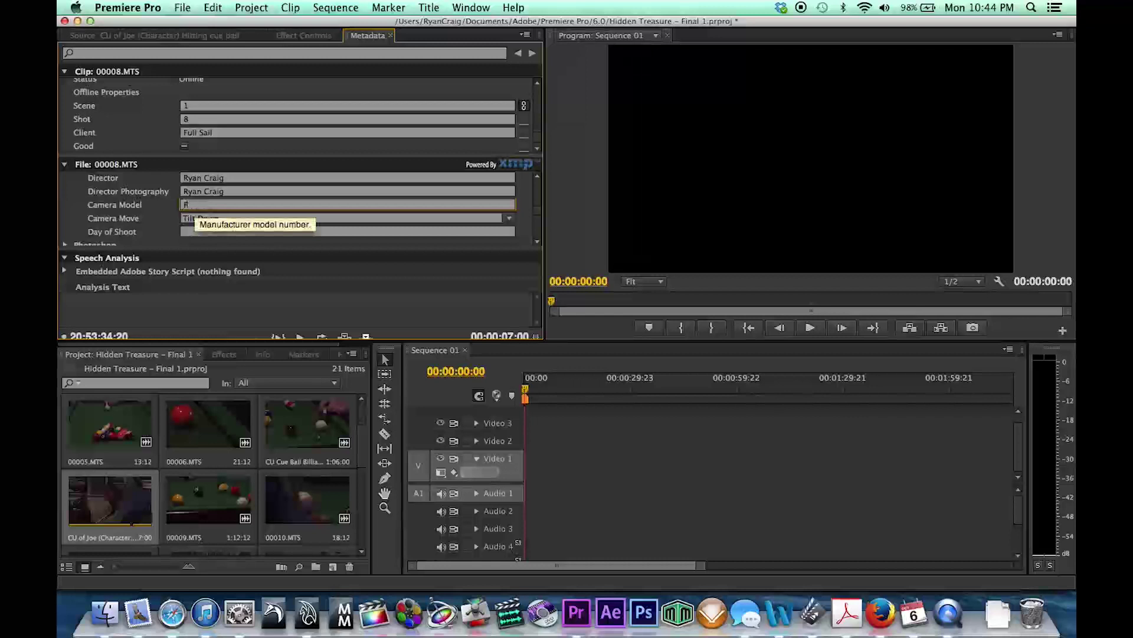
type("S1F")
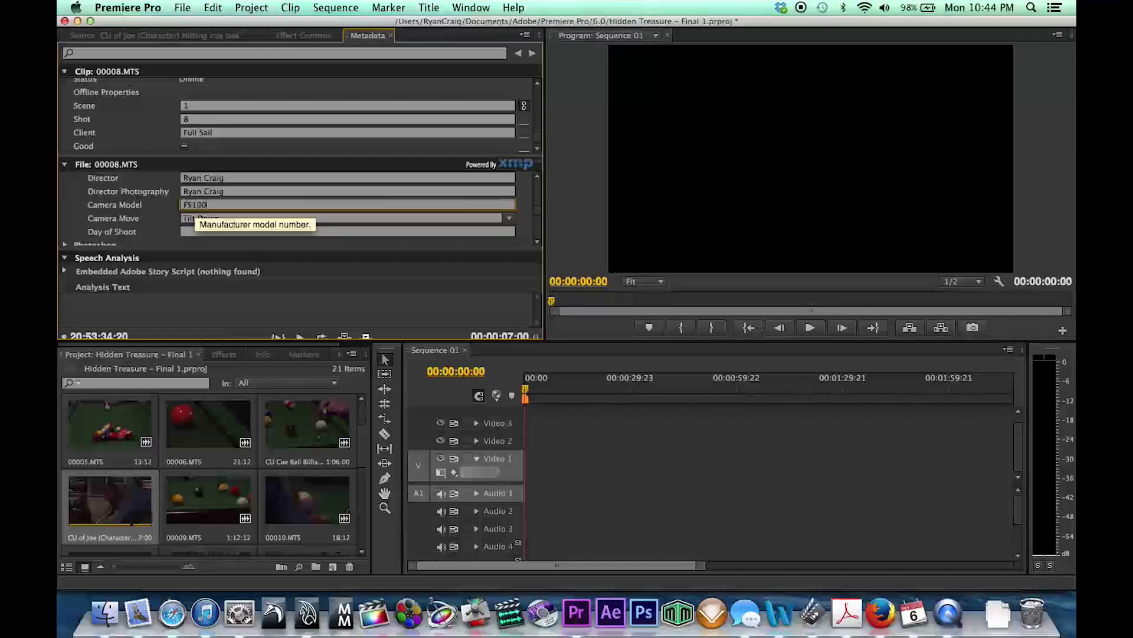
left_click(204, 231)
type("Friday")
key("Return")
scroll(133, 217, "down", 3)
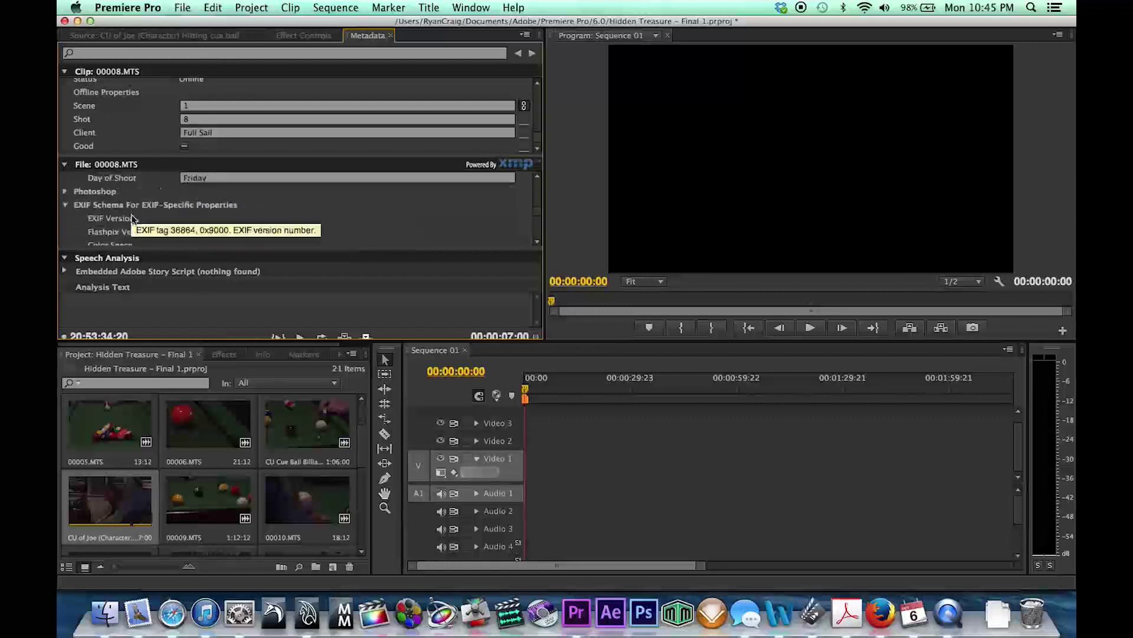
scroll(131, 227, "down", 10)
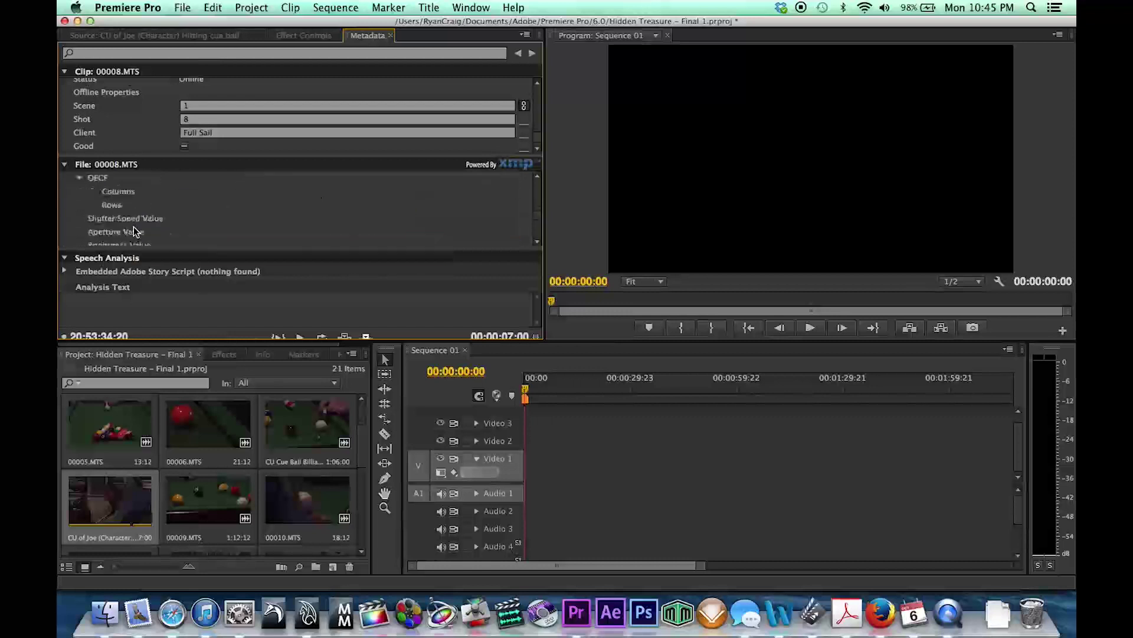
scroll(204, 415, "down", 1)
- Open 00009.MTS's metadata and enter Shot 9 with client Full Sail
double_click(204, 419)
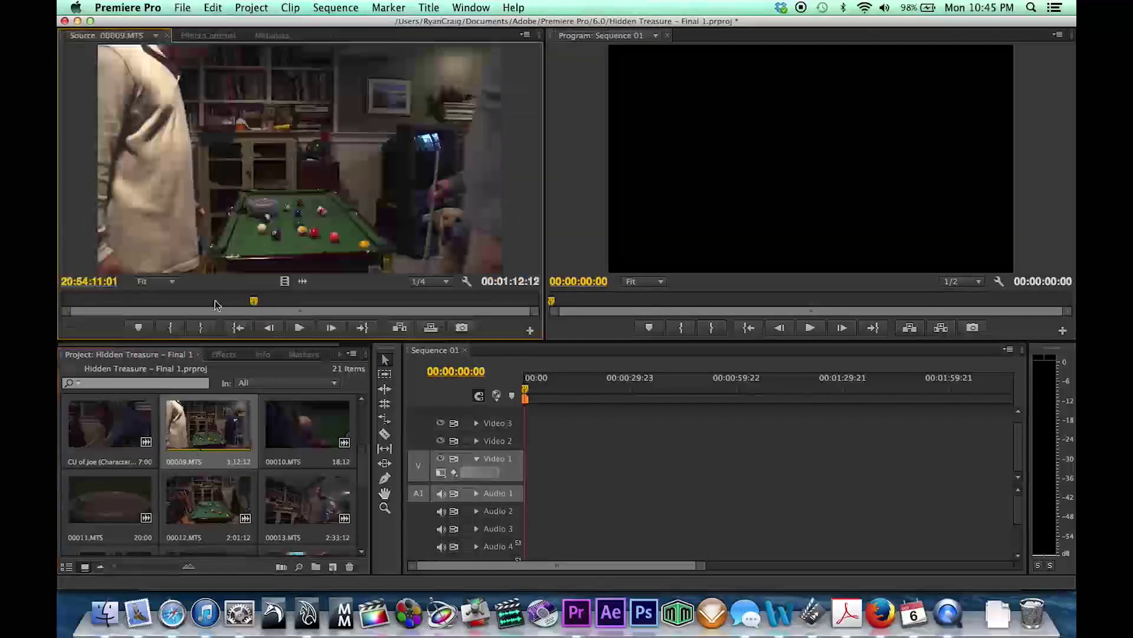
left_click(293, 37)
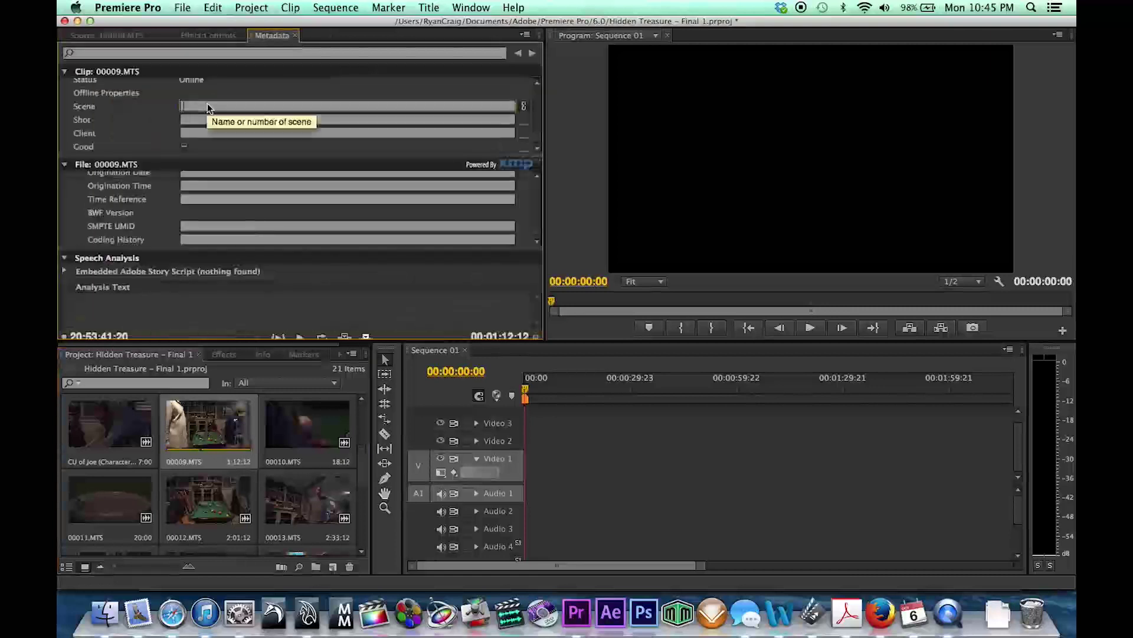
left_click(190, 119)
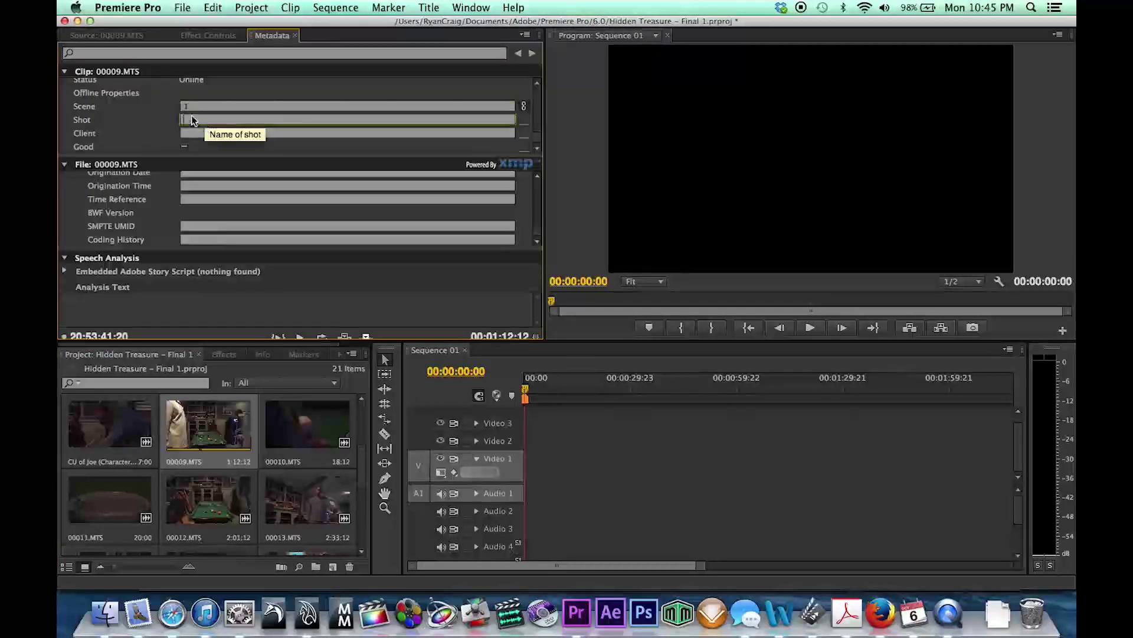
type("9")
left_click(198, 133)
type("Full Sail")
- Set the Creator field to Full Sail
scroll(165, 215, "down", 10)
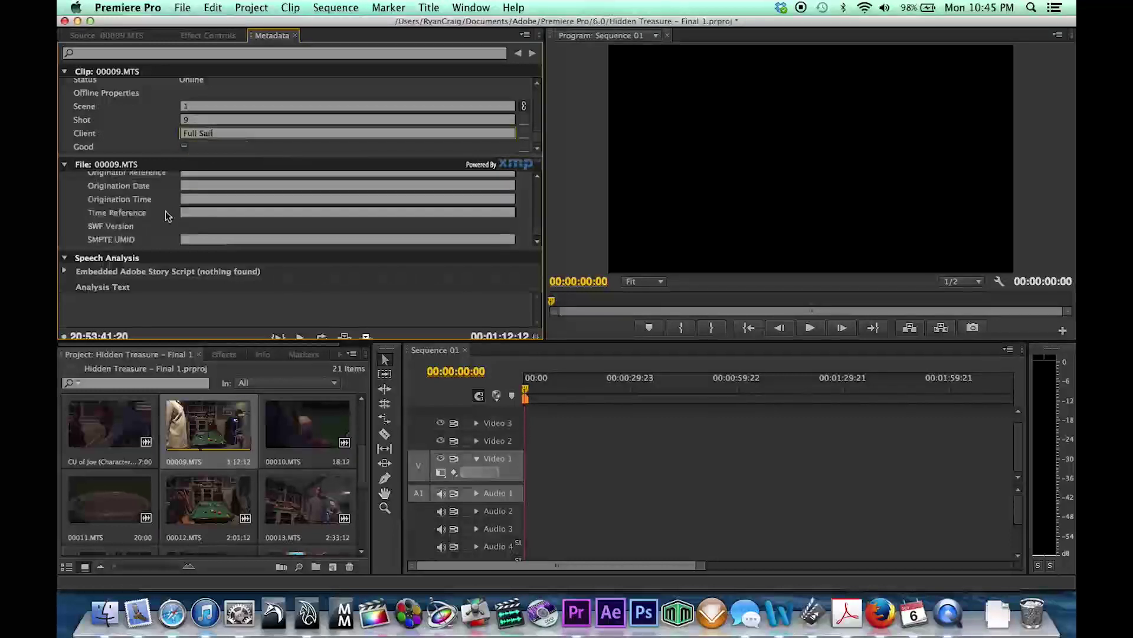
scroll(166, 216, "down", 10)
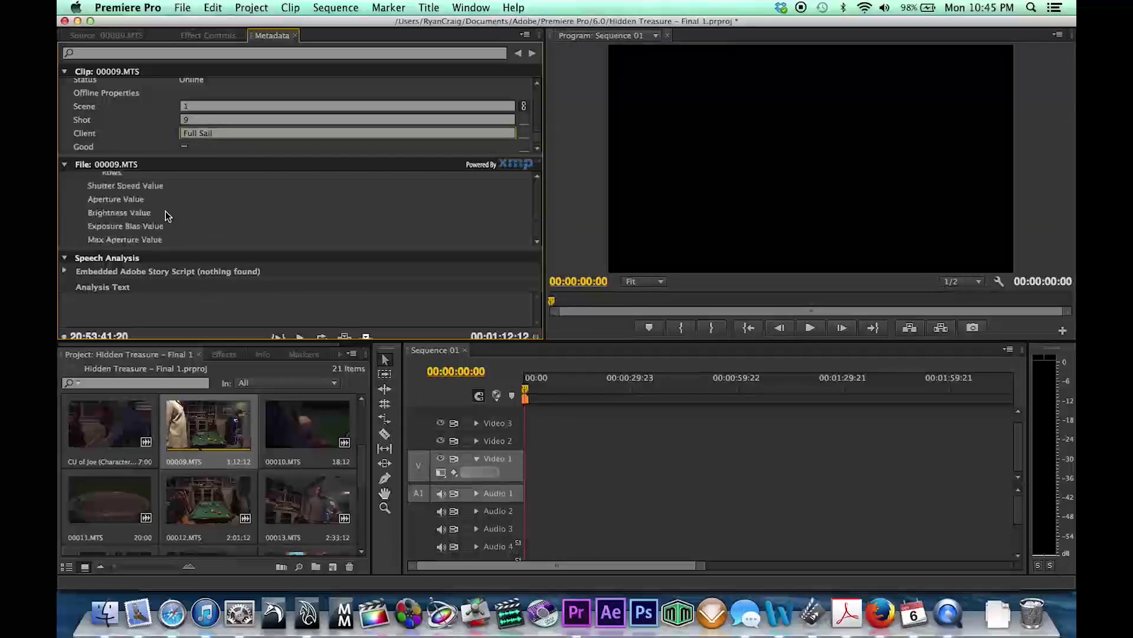
scroll(165, 211, "down", 10)
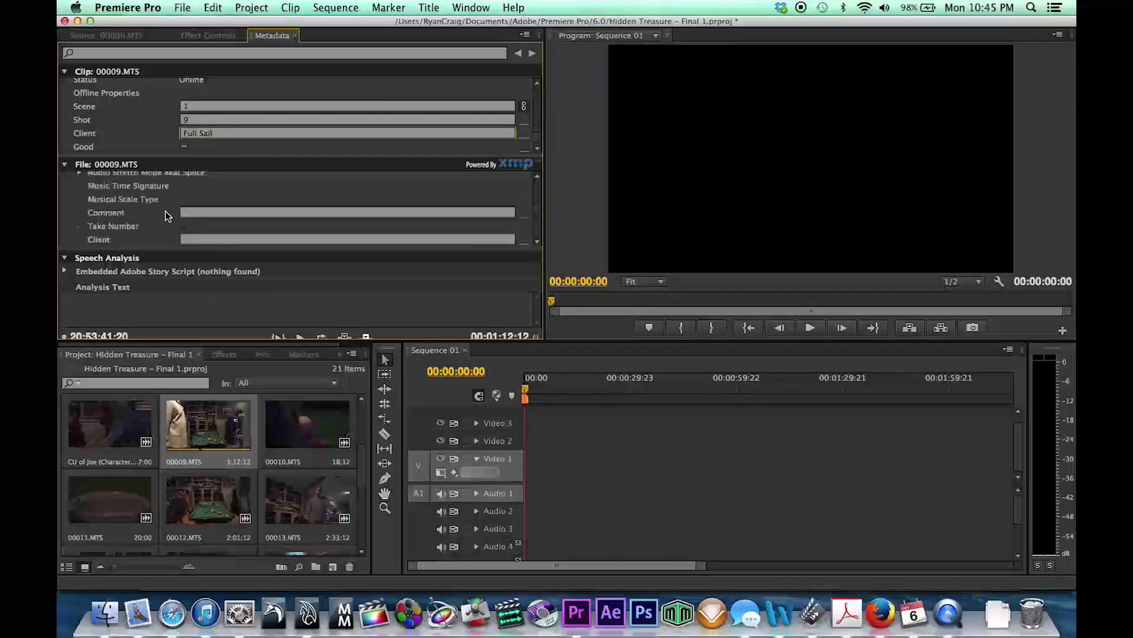
scroll(166, 211, "up", 10)
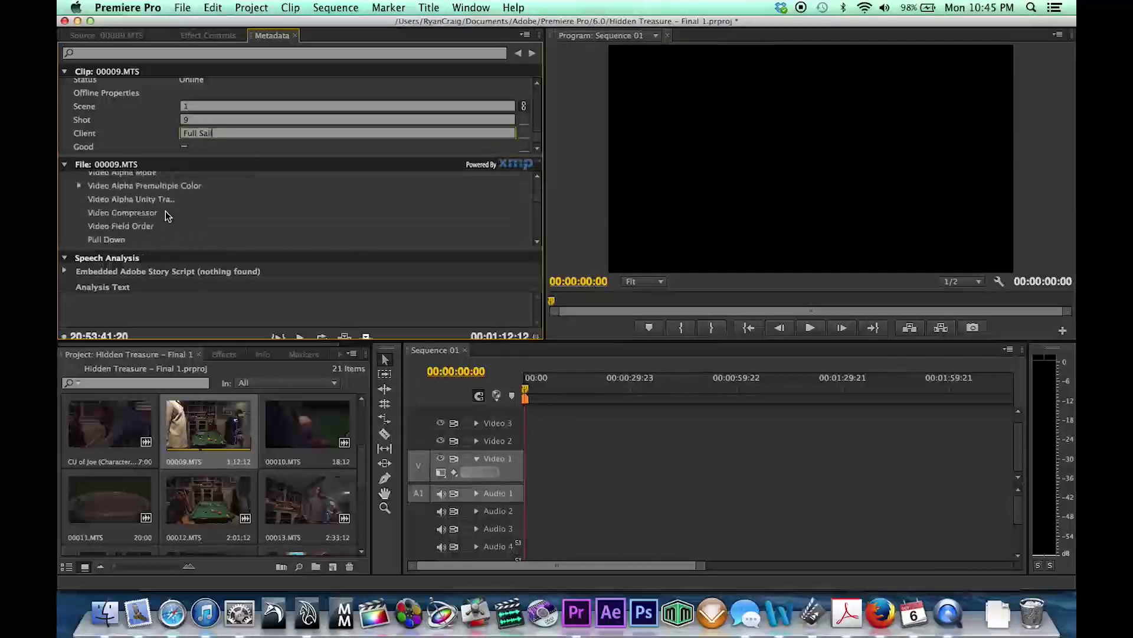
scroll(166, 216, "up", 10)
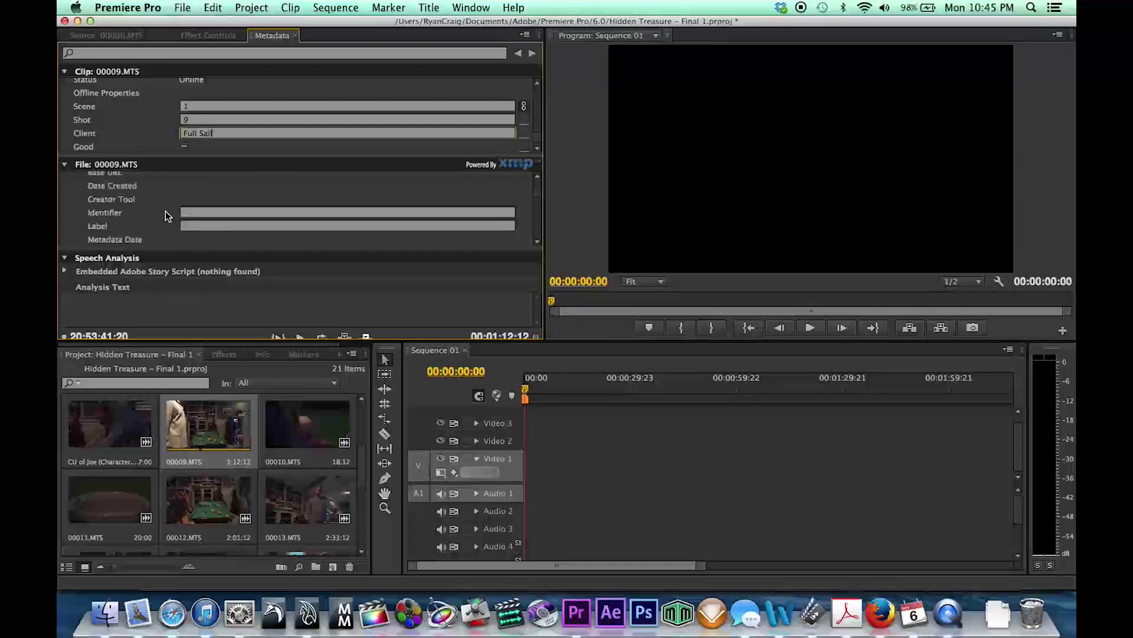
scroll(165, 211, "up", 3)
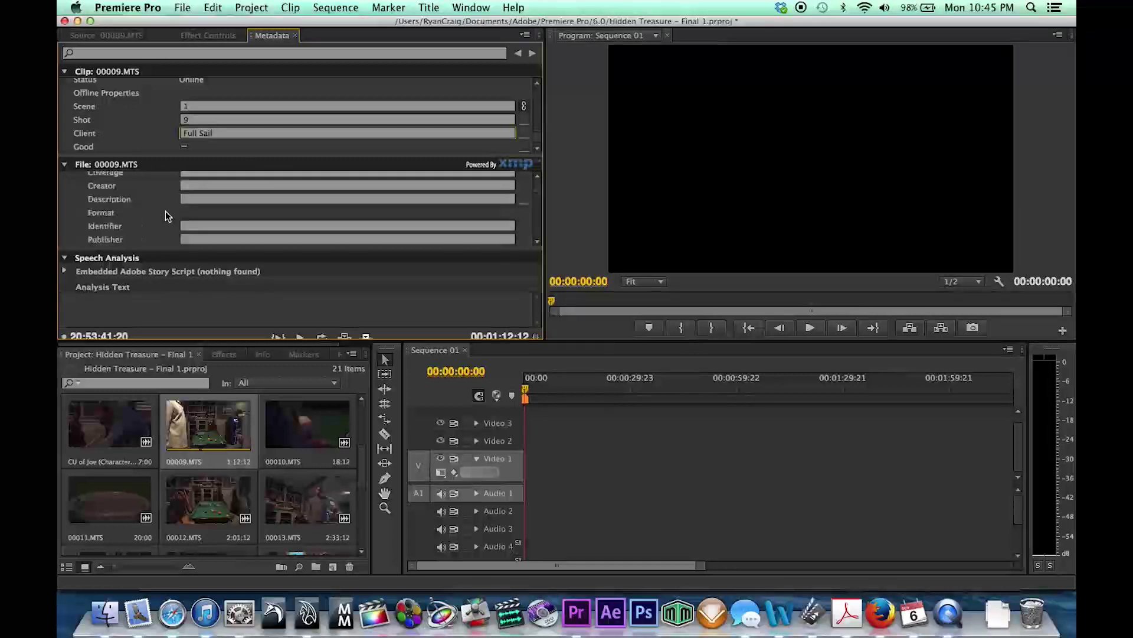
left_click(207, 212)
type("Full Sail")
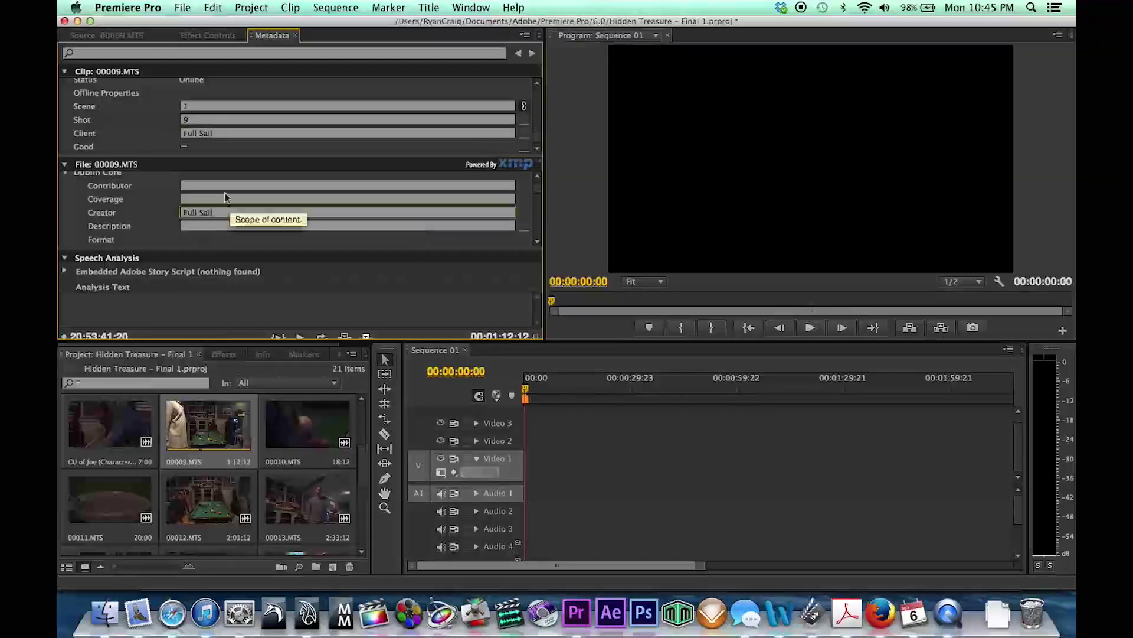
- Fill in the Shot Location field ('Baseme…')
scroll(134, 203, "down", 12)
scroll(131, 207, "down", 8)
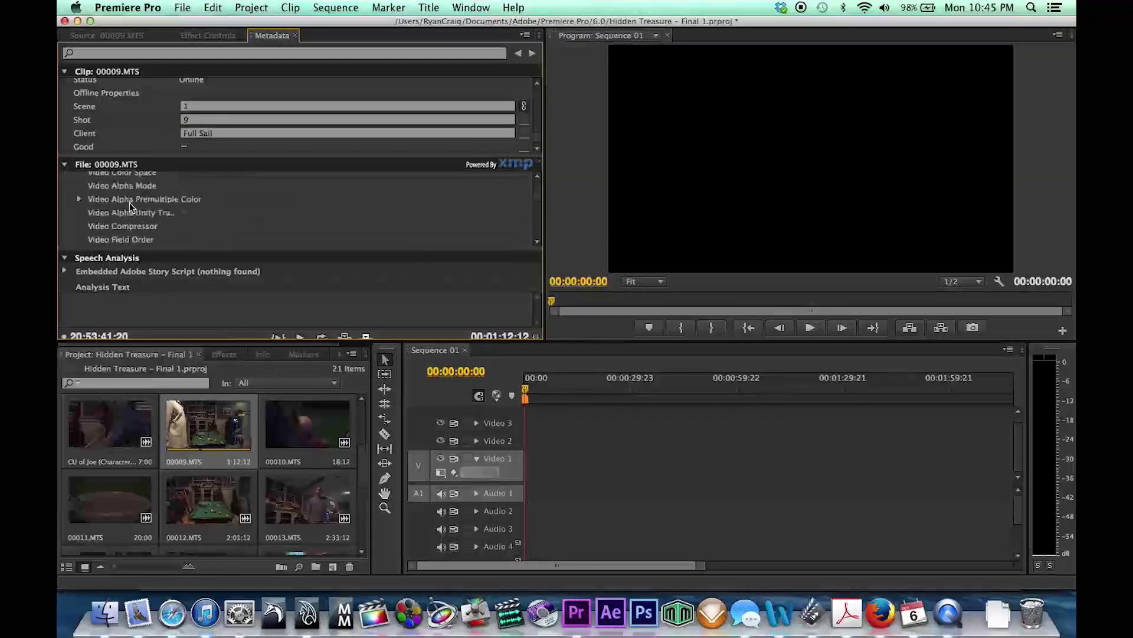
scroll(131, 206, "down", 4)
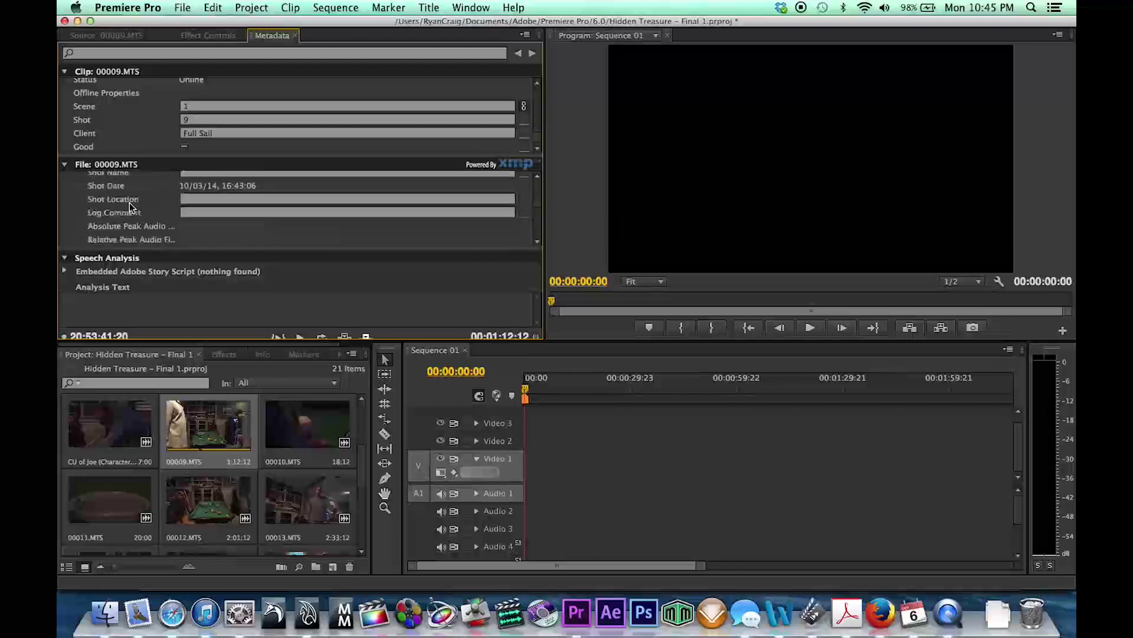
left_click(188, 188)
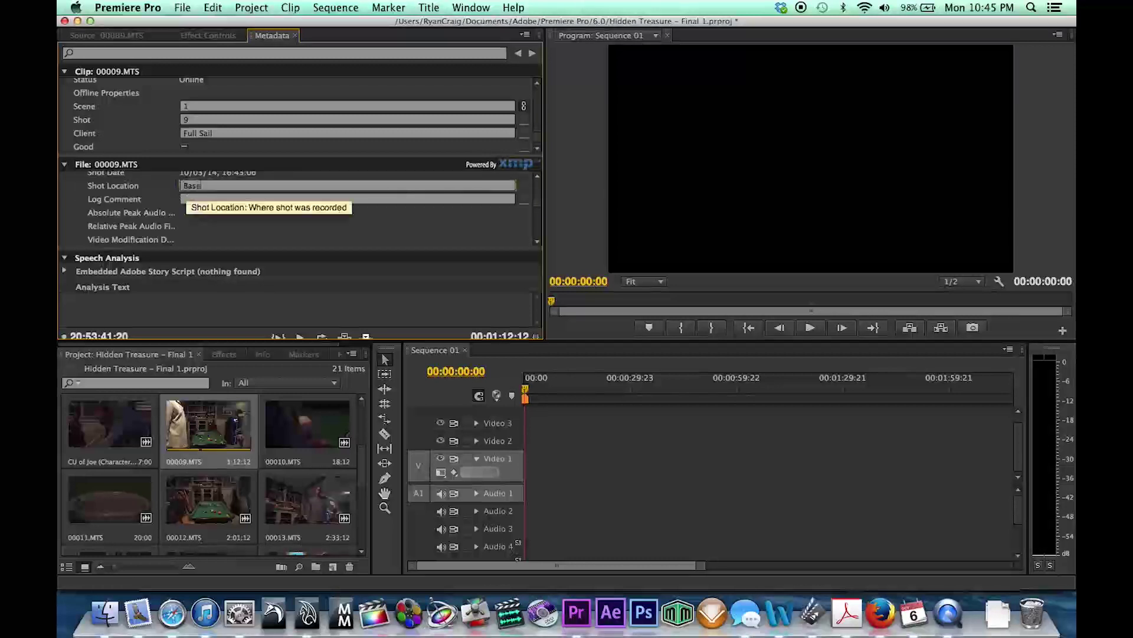
type("Basement")
scroll(187, 204, "down", 5)
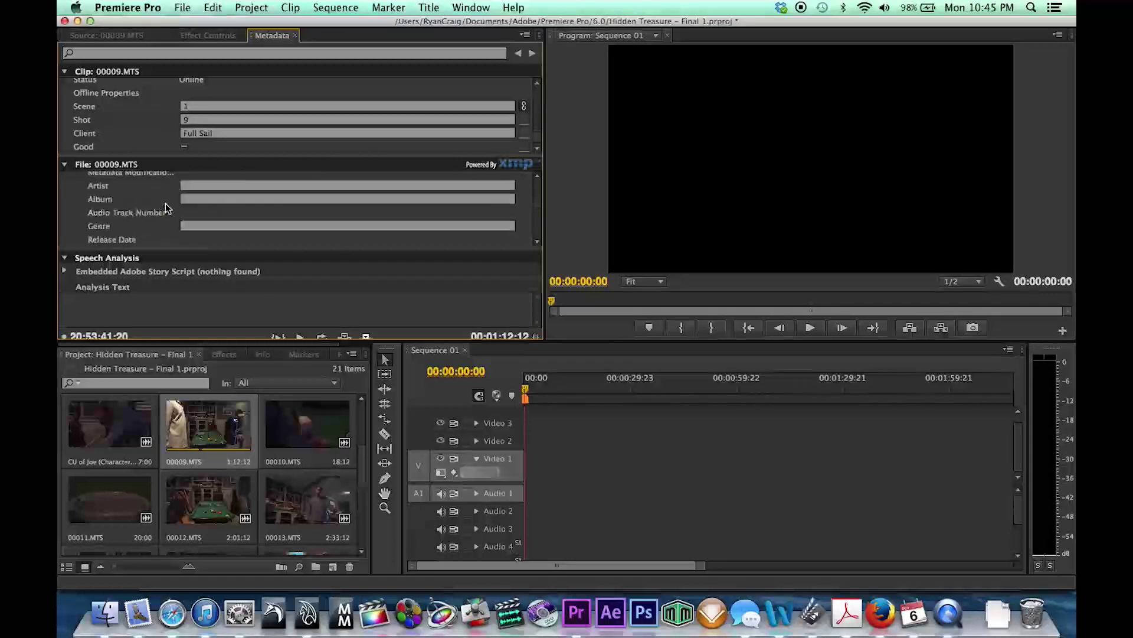
scroll(186, 201, "down", 6)
- Clear the existing Take Number so it can be re-entered
left_click(192, 199)
scroll(158, 201, "up", 2)
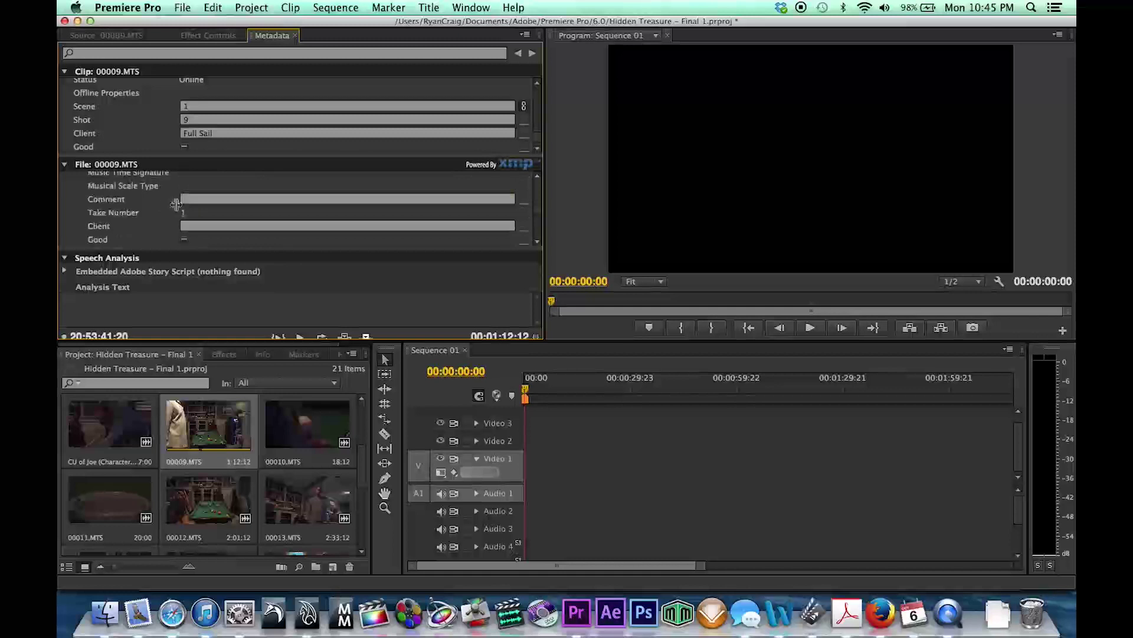
left_click(183, 213)
key("Return")
left_click(183, 214)
key("BackSpace")
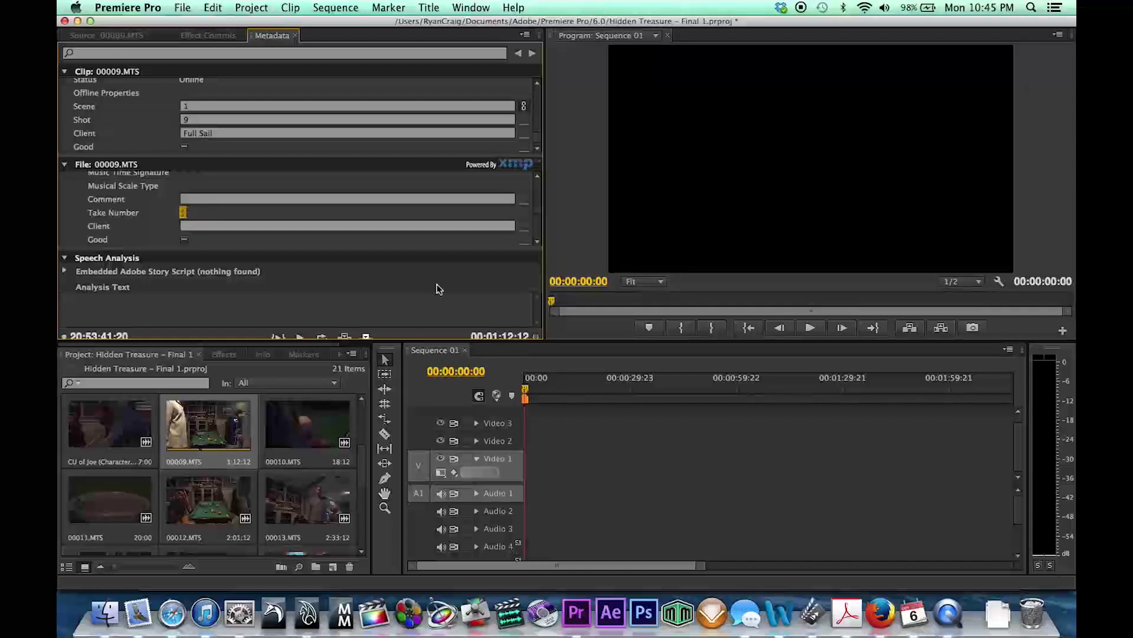
- Set take number 5, Project Name Pool Dinner, and the director's name
left_click(201, 229)
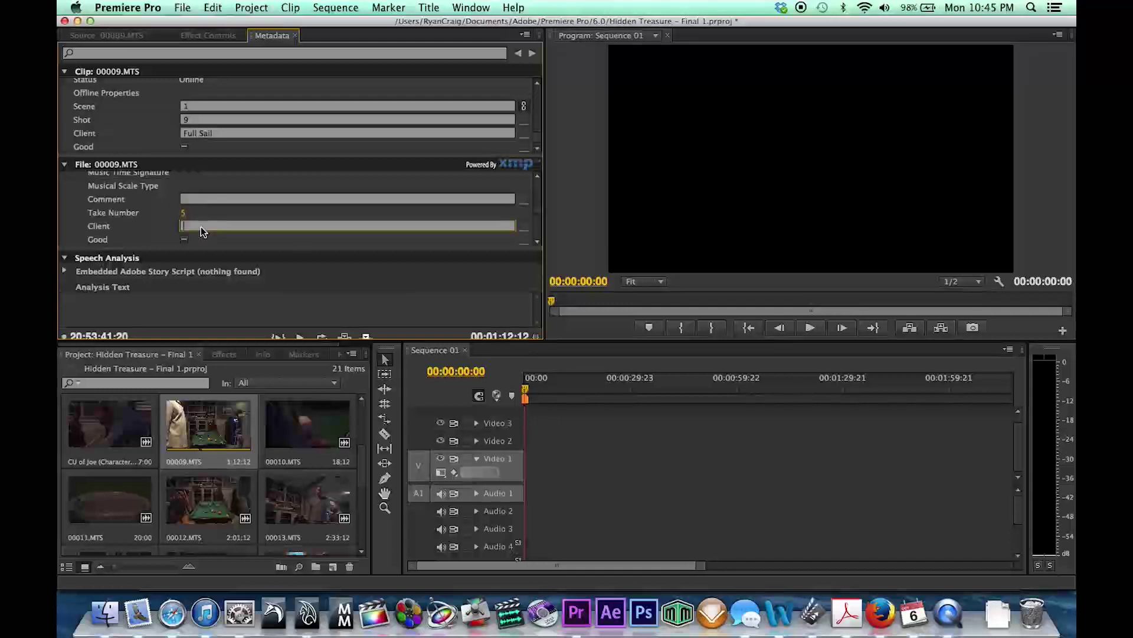
key("Tab")
key("Tab")
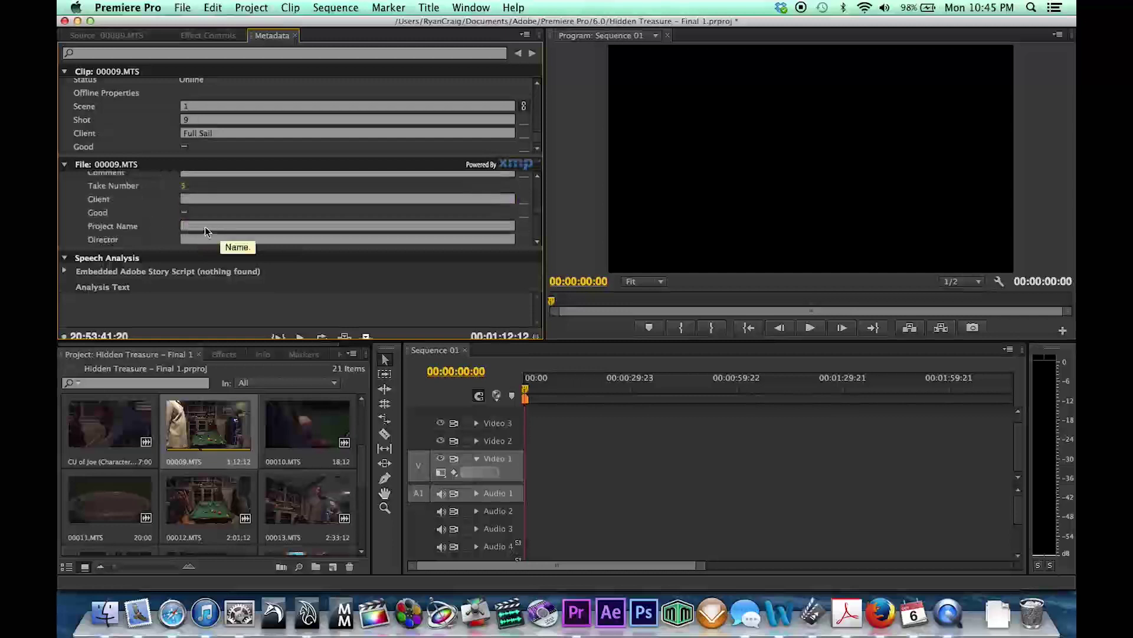
type("Poo")
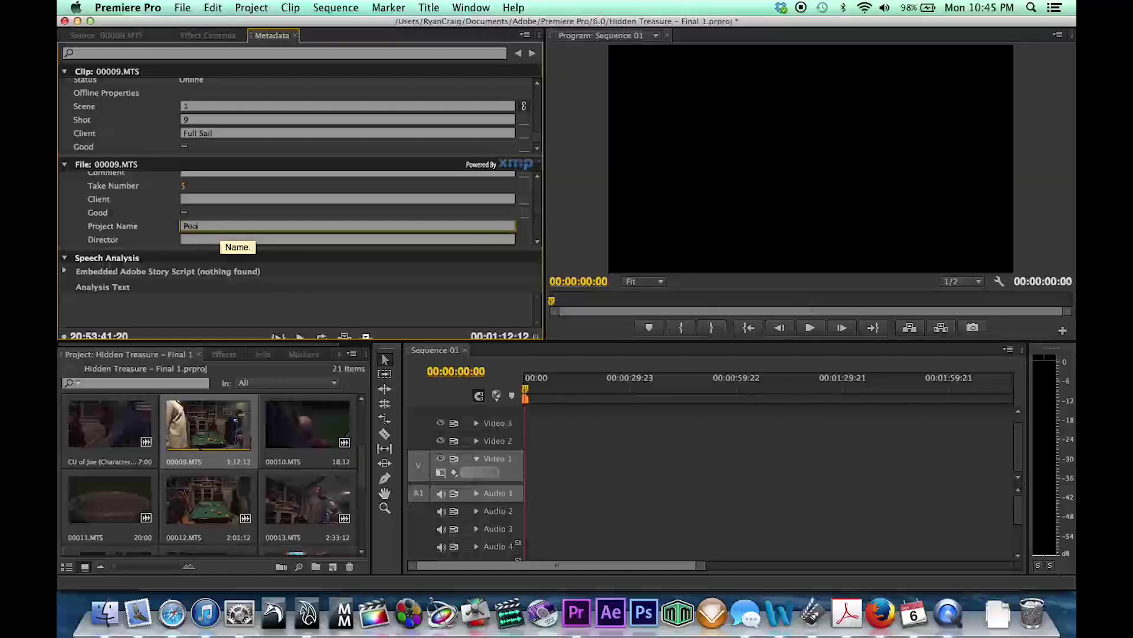
type("l Dinner")
key("Tab")
type("Ryan Cr")
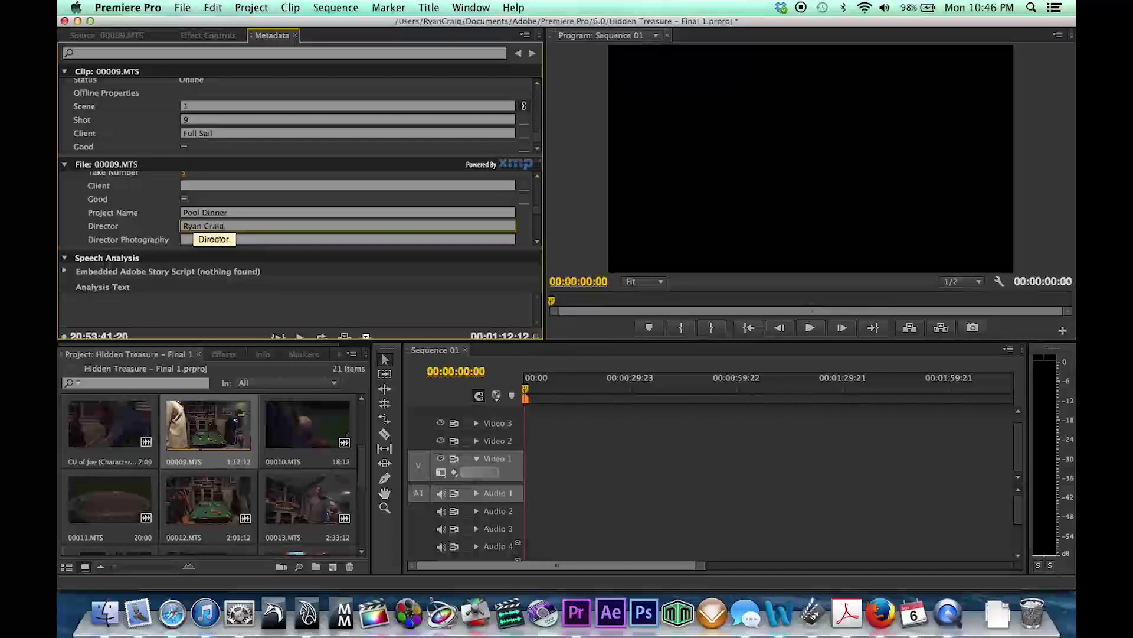
type("aig")
key("Tab")
- Enter the director of photography's name and Camera Model FS100
type("Ry")
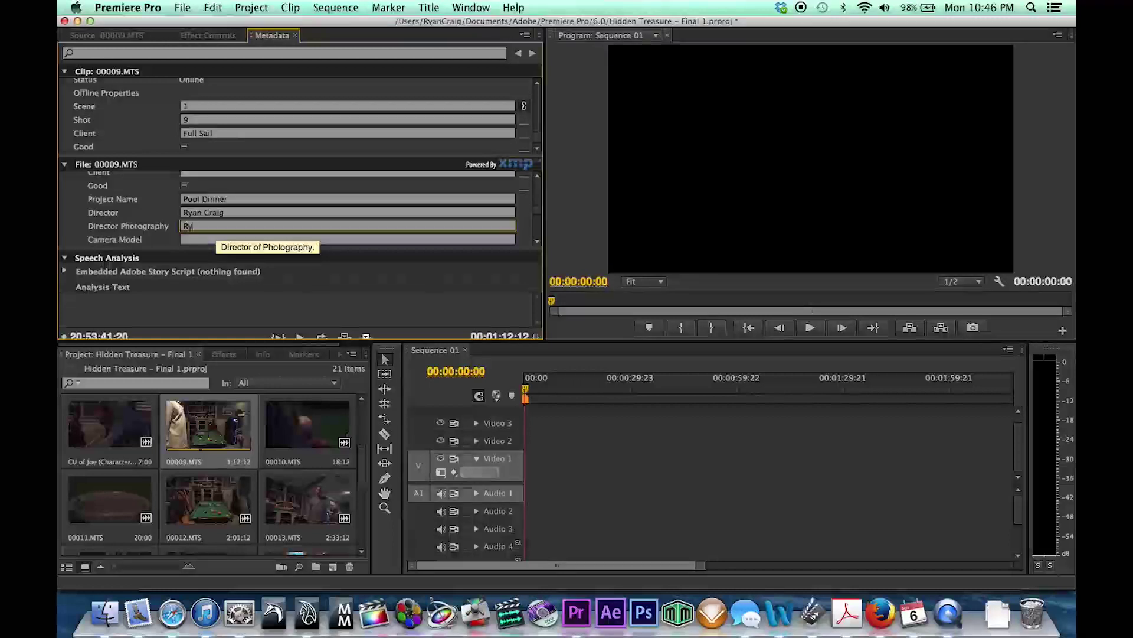
key("Tab")
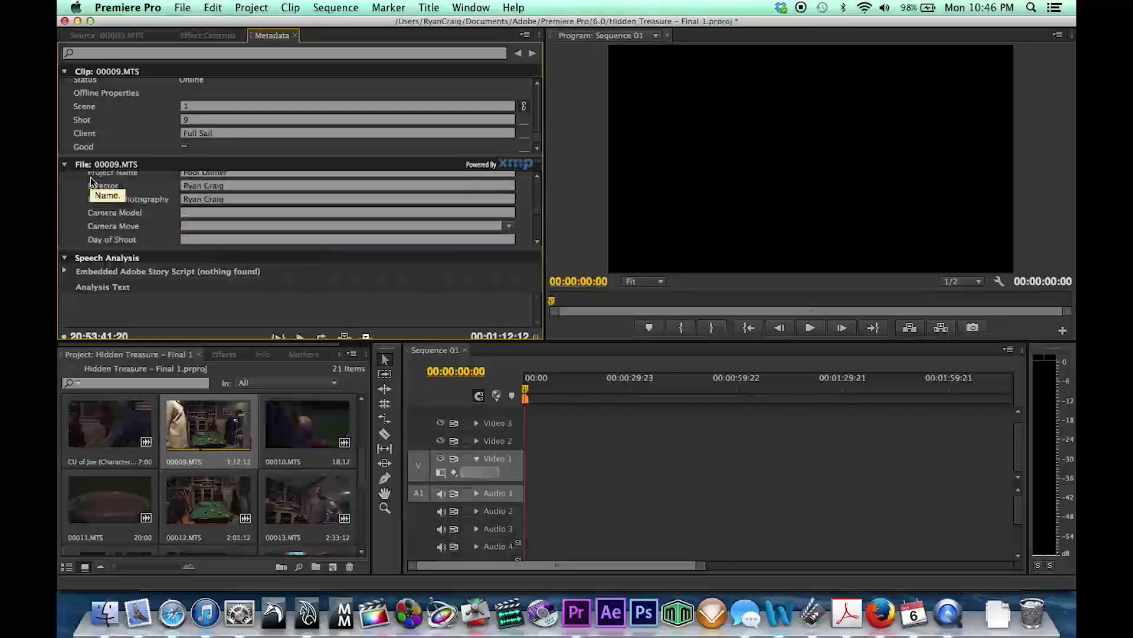
left_click(203, 211)
type("FS100")
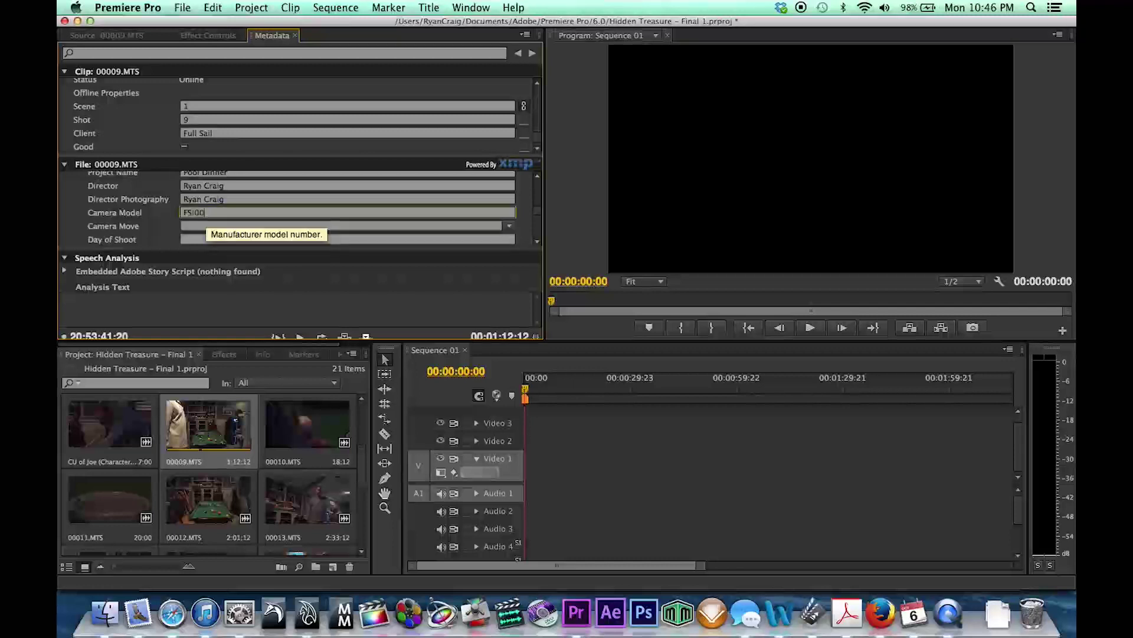
key("BackSpace")
key("BackSpace")
key("BackSpace")
type("S100")
- Set Day of Shoot to Friday
left_click(203, 226)
type("Friday")
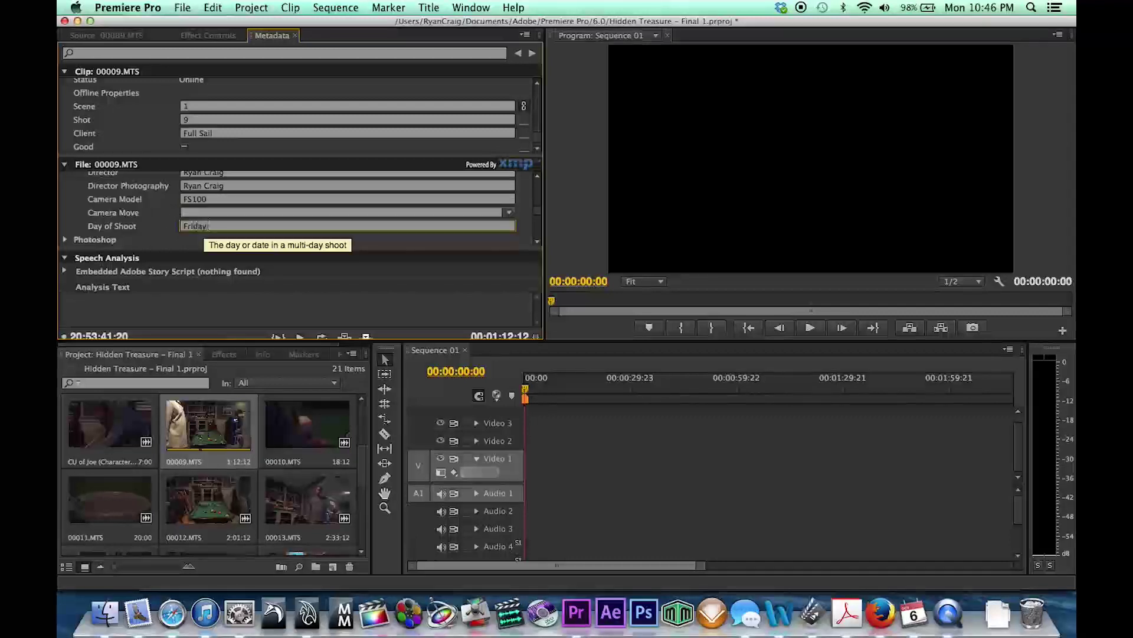
key("Return")
scroll(177, 227, "down", 2)
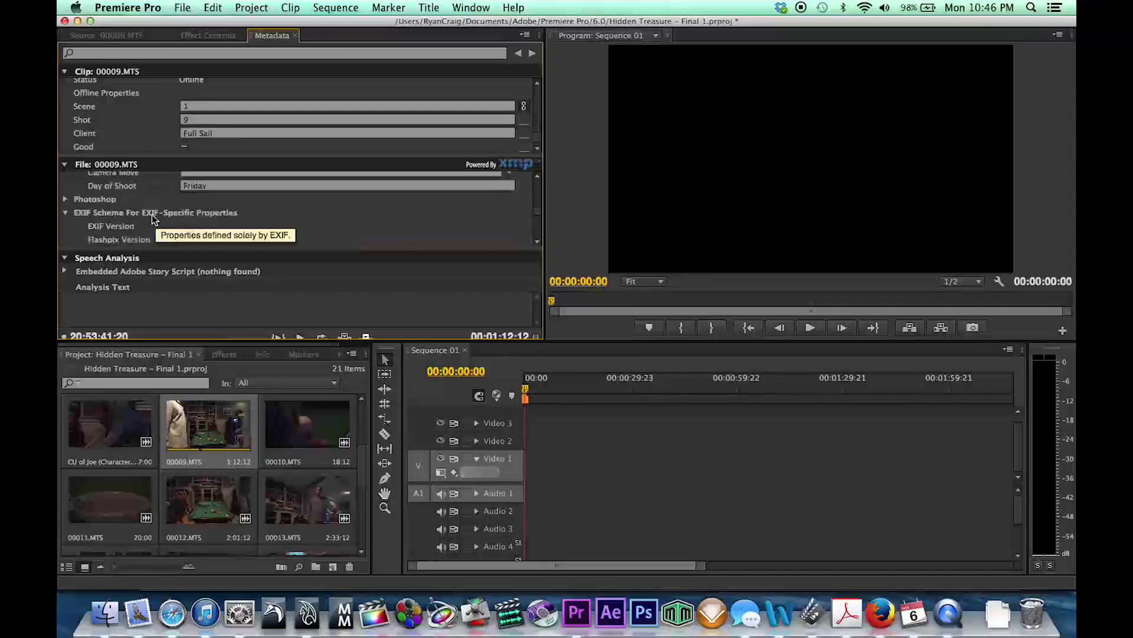
scroll(307, 451, "down", 1)
scroll(307, 451, "up", 1)
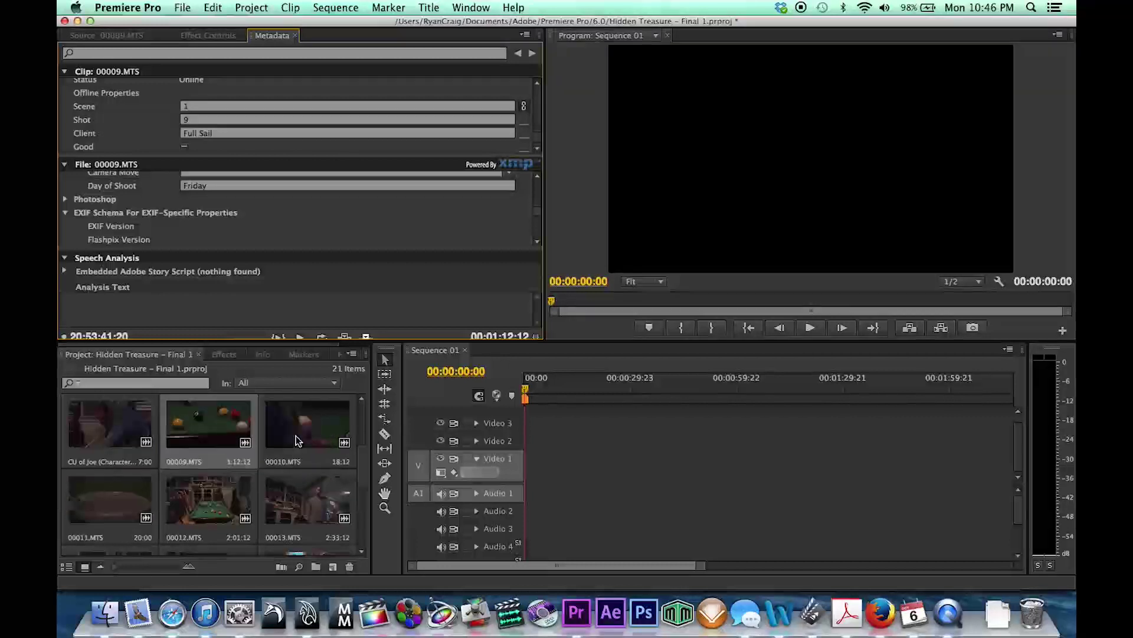
- Open 00010.MTS's metadata and enter Shot 10 with client Full Sail
double_click(296, 437)
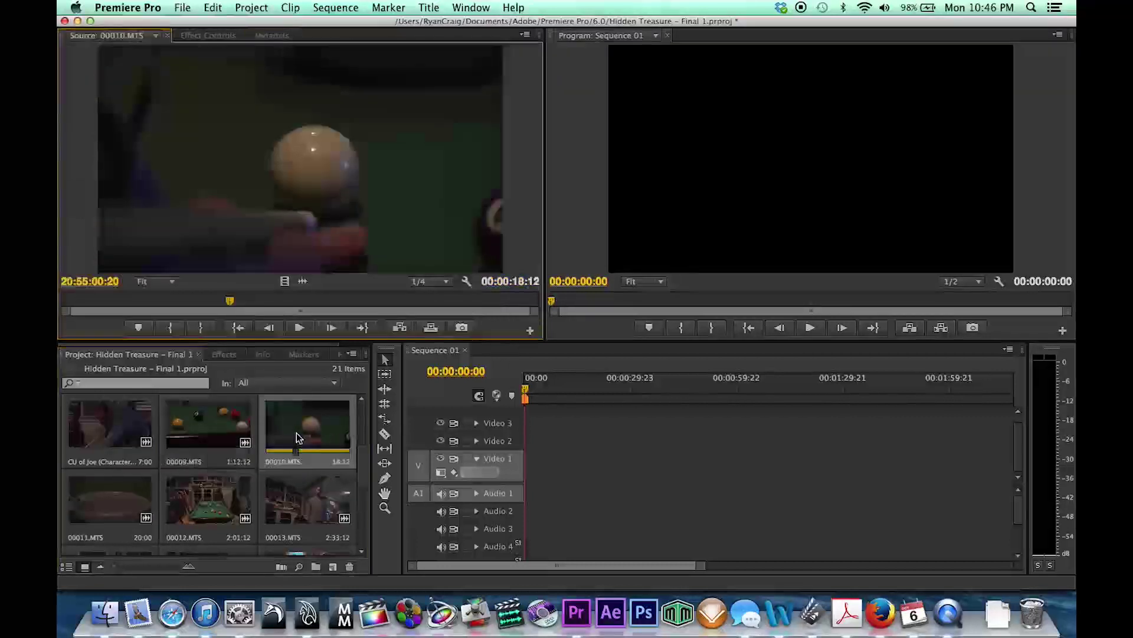
left_click(278, 35)
left_click(194, 110)
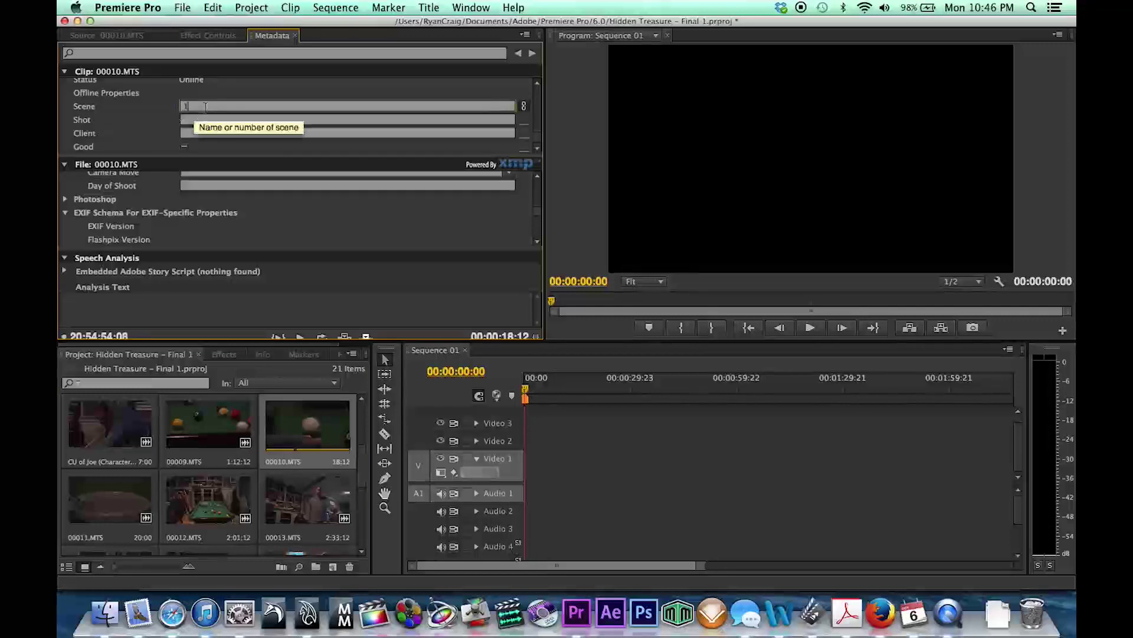
left_click(195, 120)
type("10")
left_click(182, 132)
type("Full Sail")
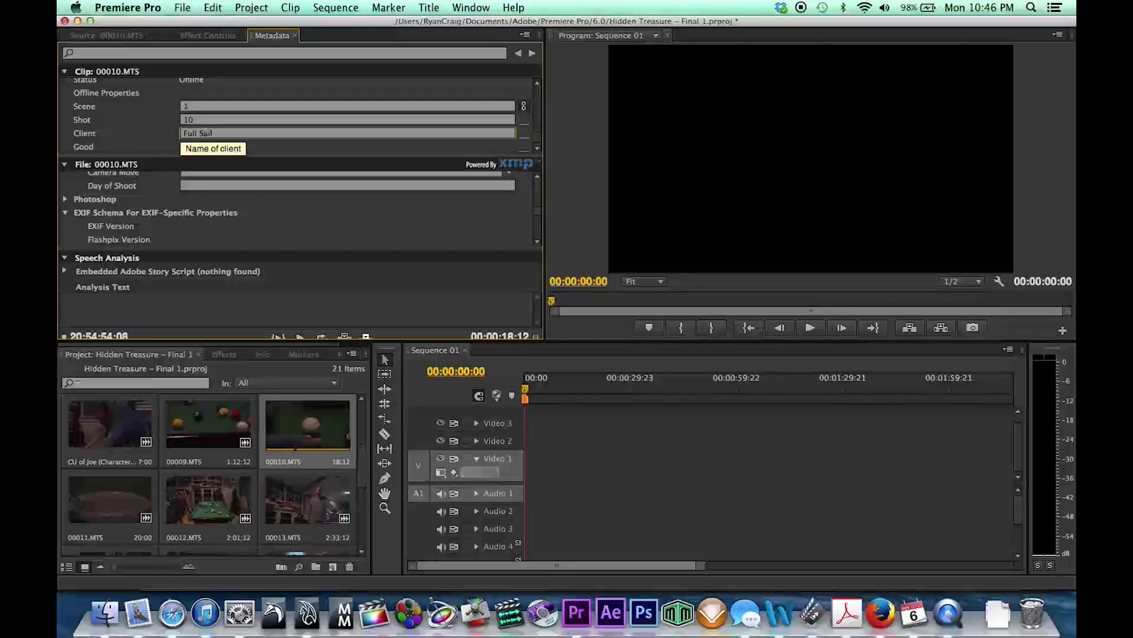
key("Tab")
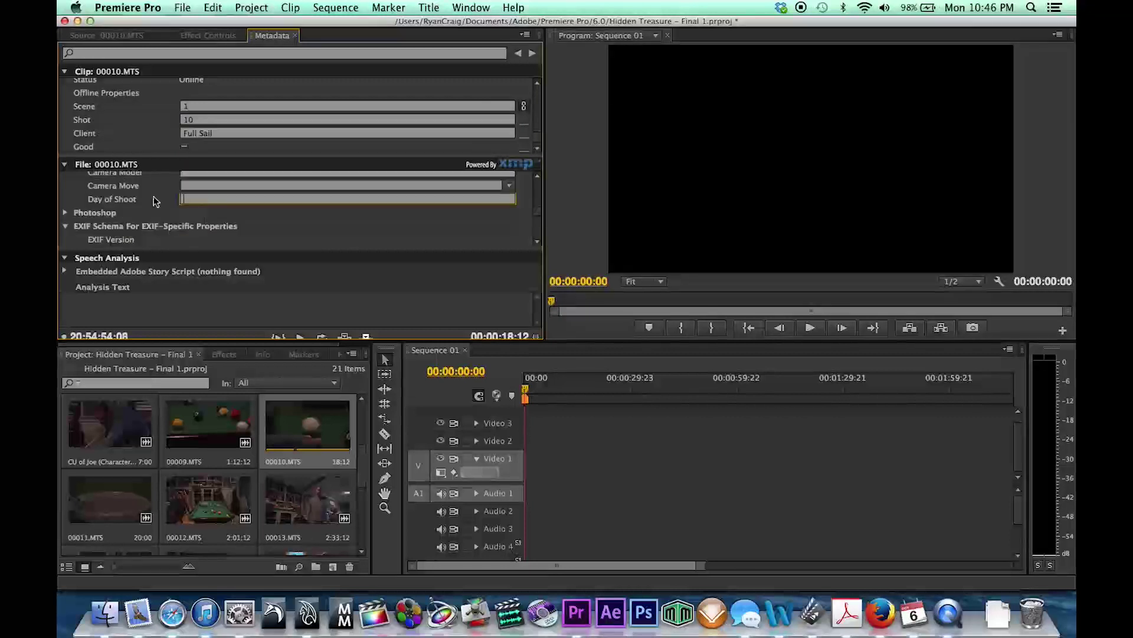
- Set Project Name to Pool Dinner and enter the director and DP names
scroll(150, 196, "up", 5)
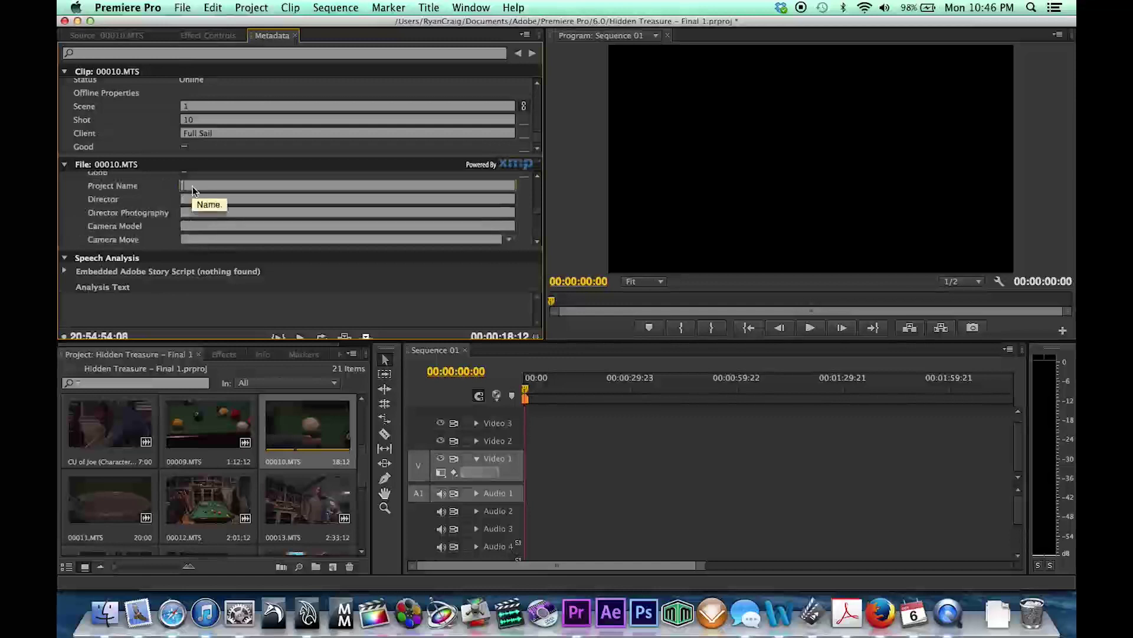
type("Poll")
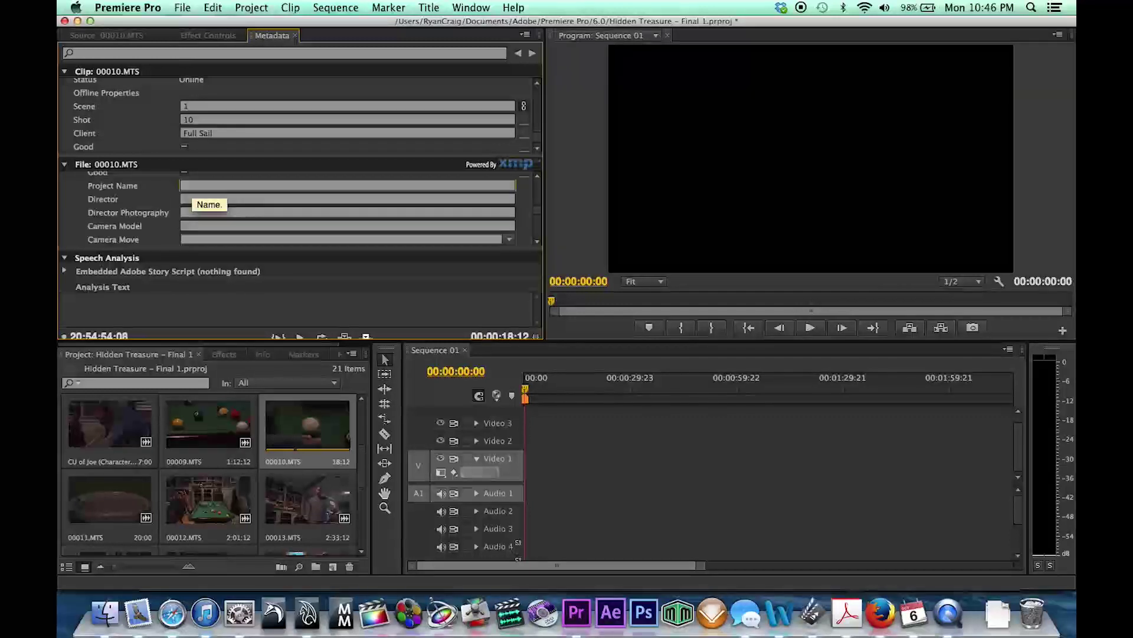
type("ool Dinner")
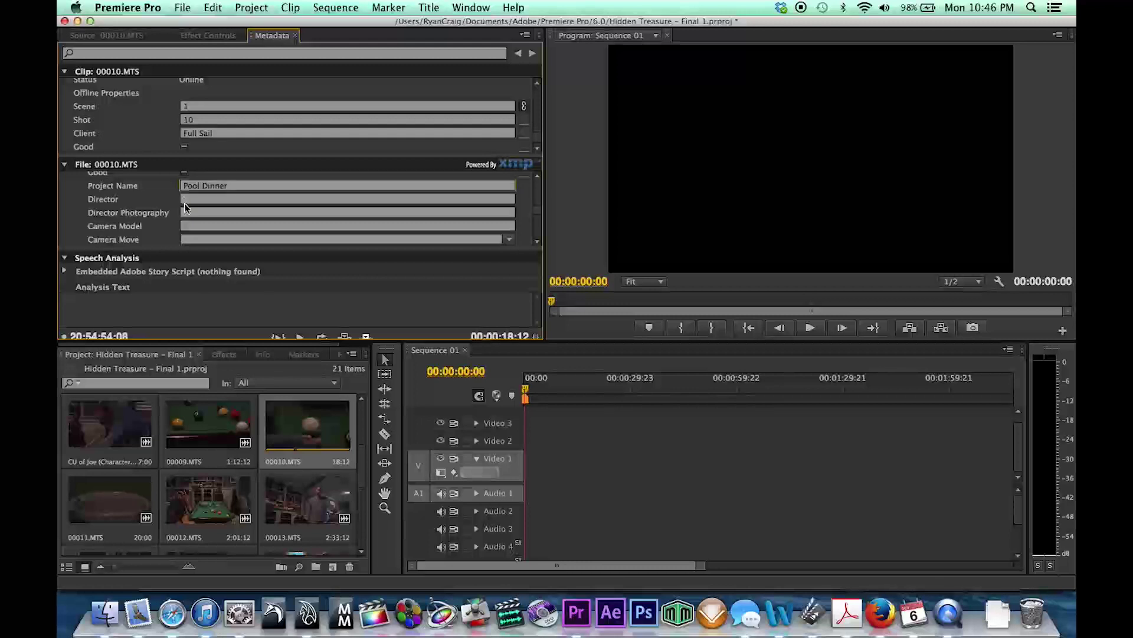
left_click(197, 200)
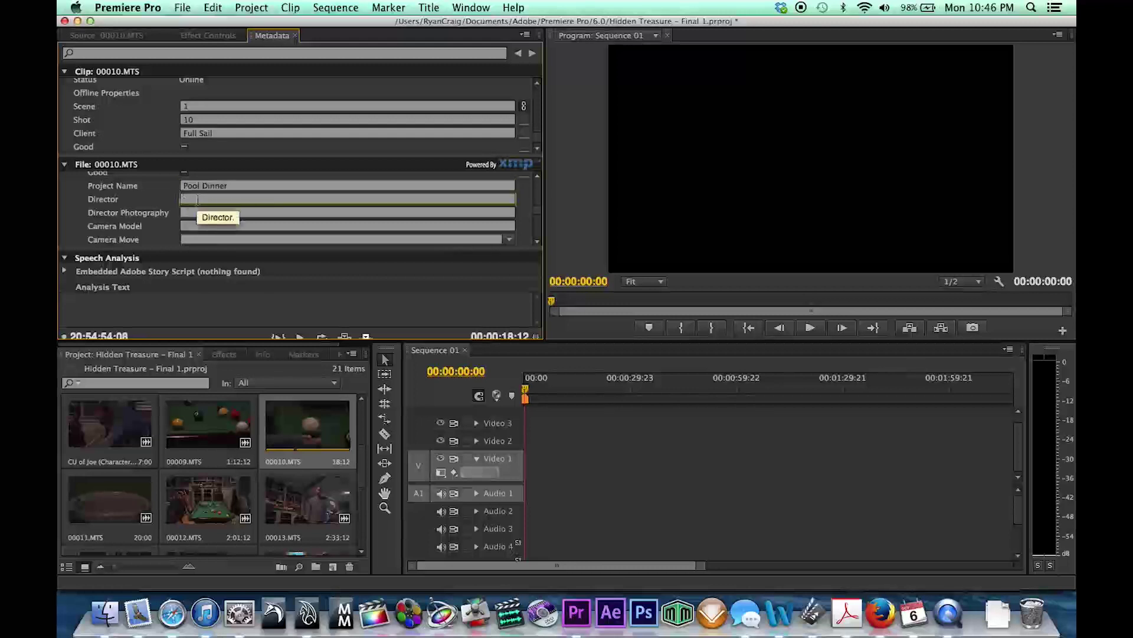
type("Ryan Craig")
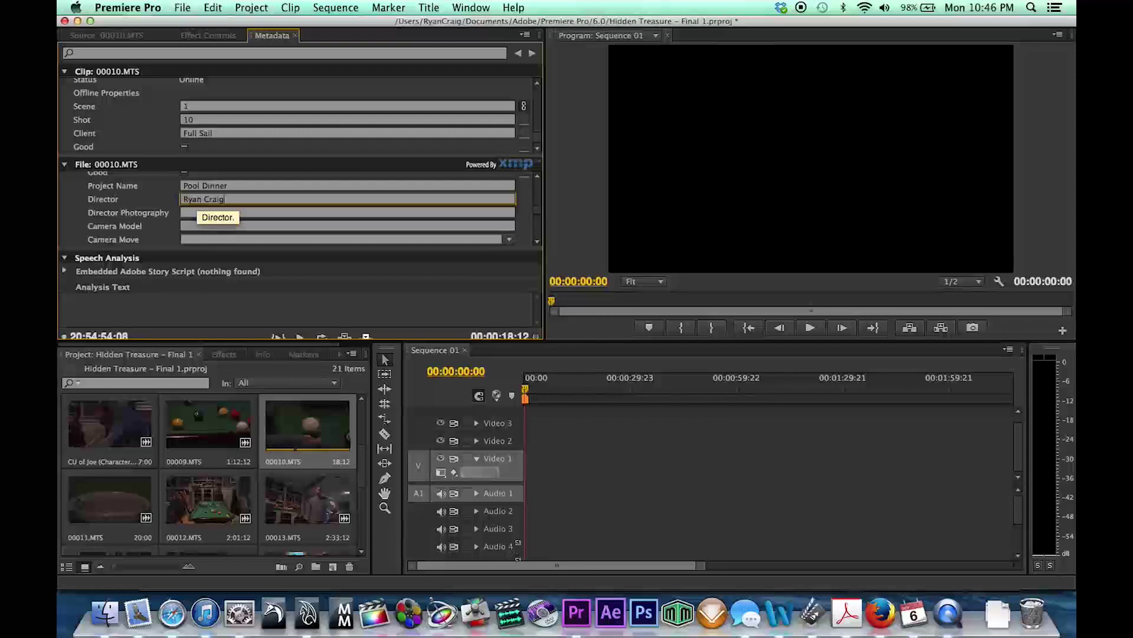
left_click(195, 215)
type("Ryan Craig")
scroll(218, 210, "down", 1)
type("sl00")
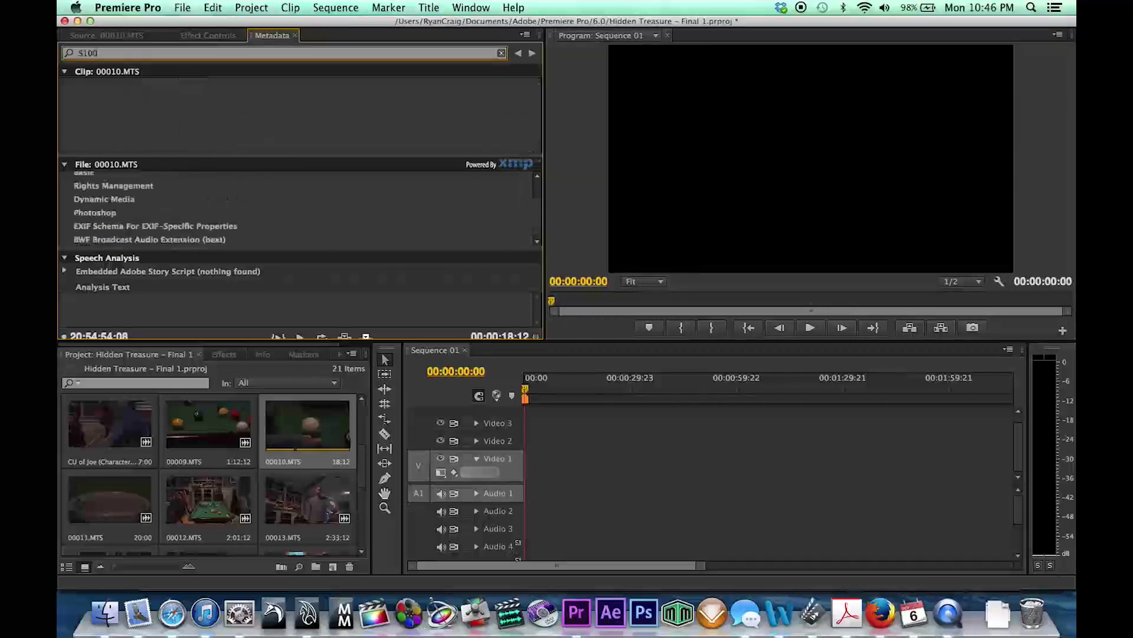
key("BackSpace")
key("BackSpace")
key("BackSpace")
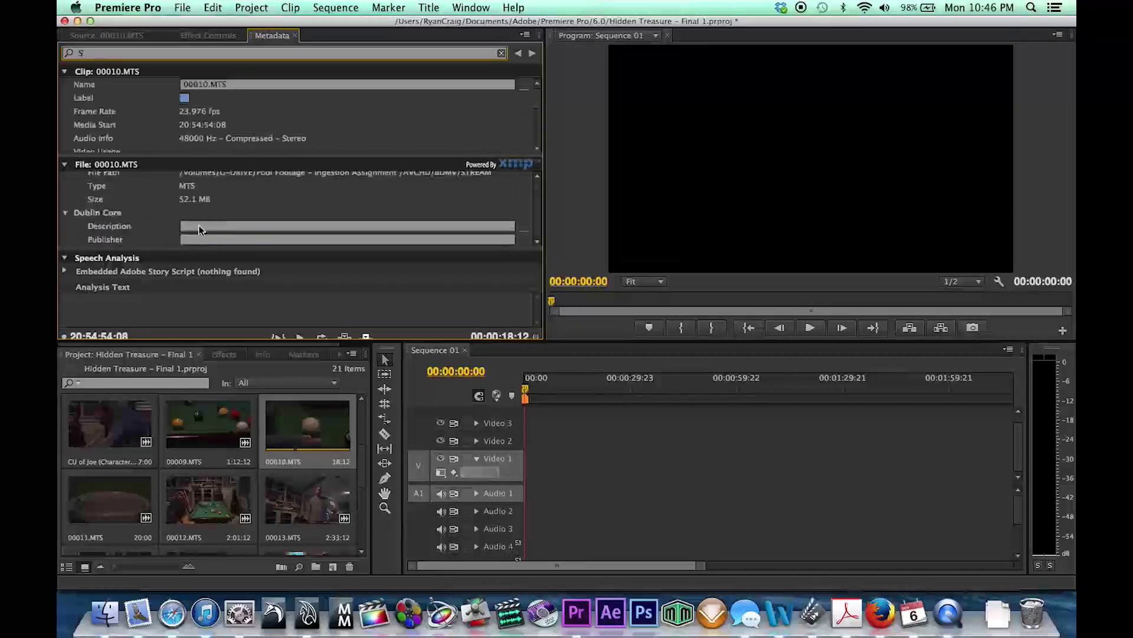
scroll(197, 221, "down", 5)
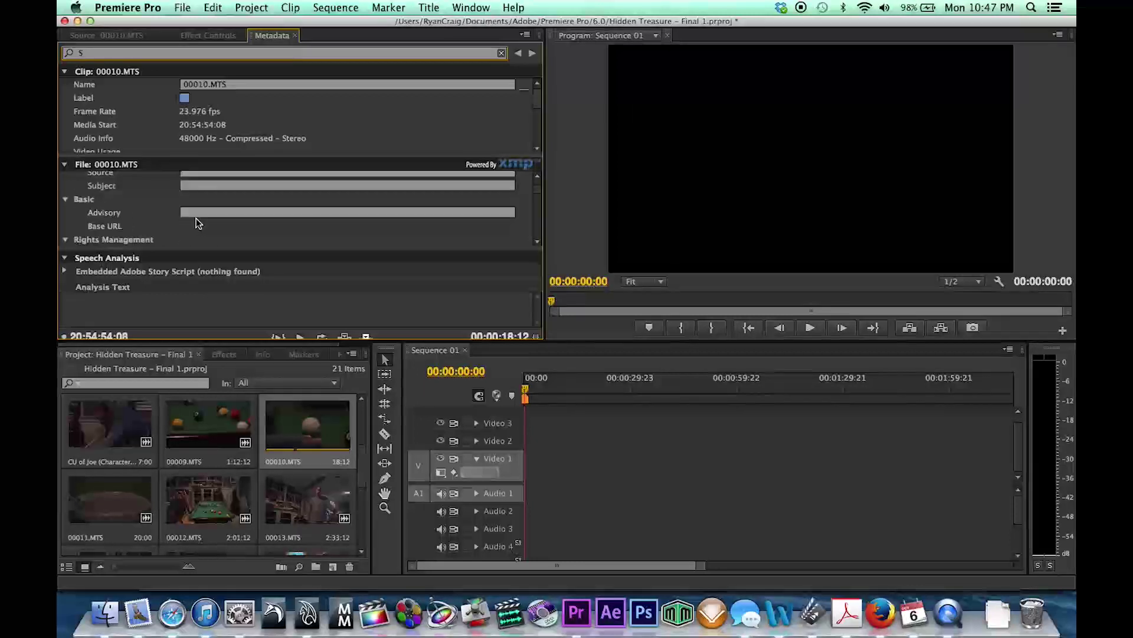
scroll(197, 222, "up", 10)
scroll(197, 222, "down", 8)
scroll(197, 222, "down", 6)
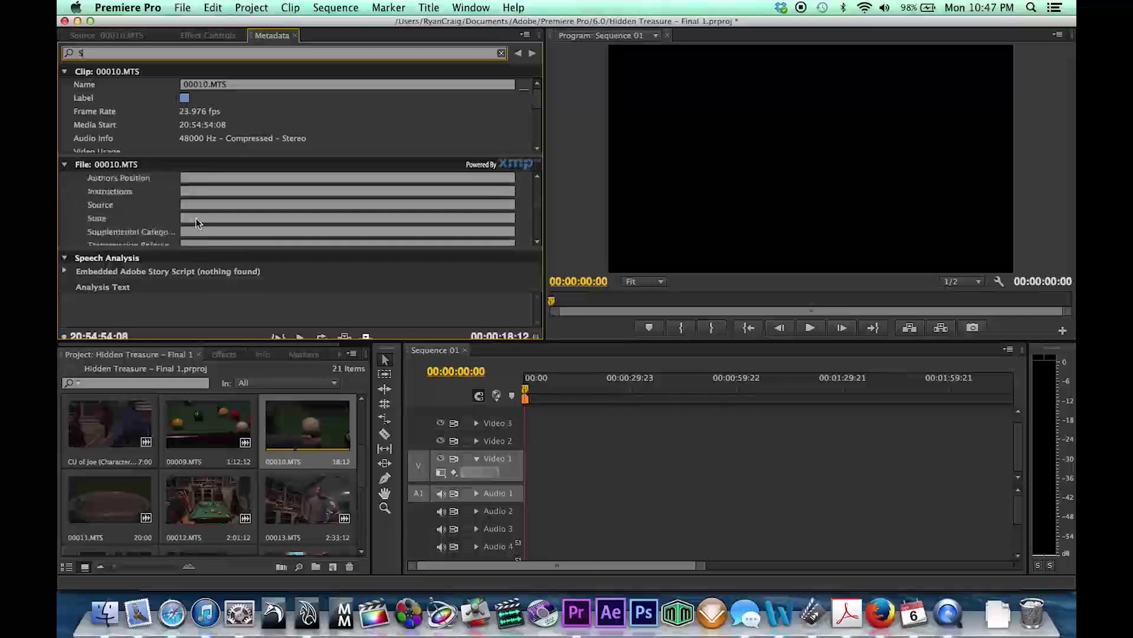
scroll(196, 222, "down", 8)
scroll(197, 220, "up", 12)
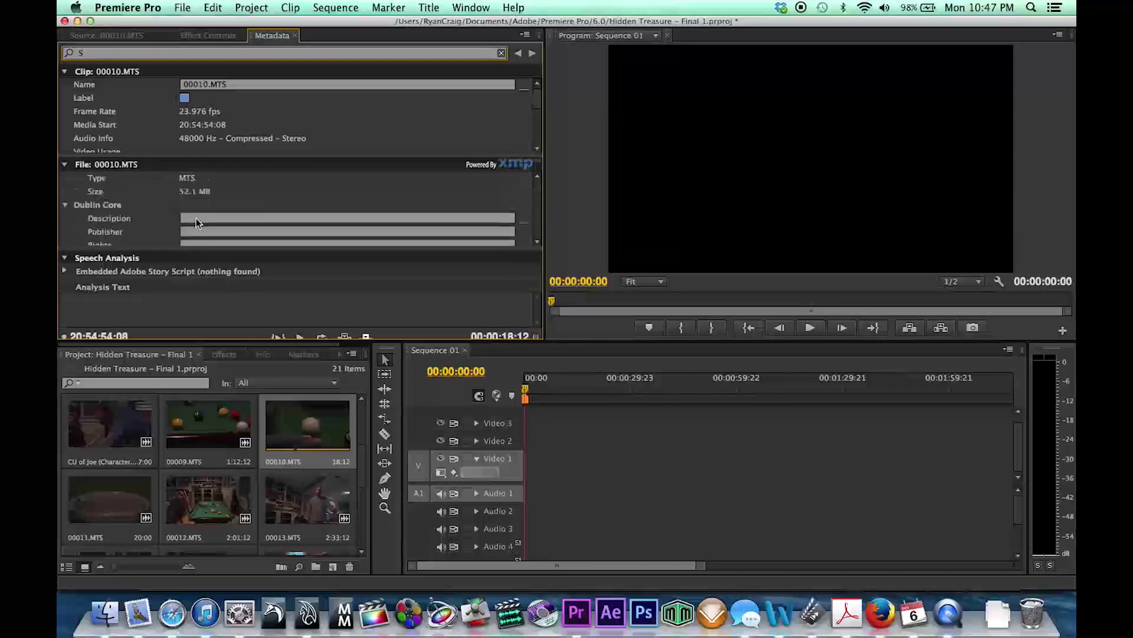
scroll(196, 220, "down", 2)
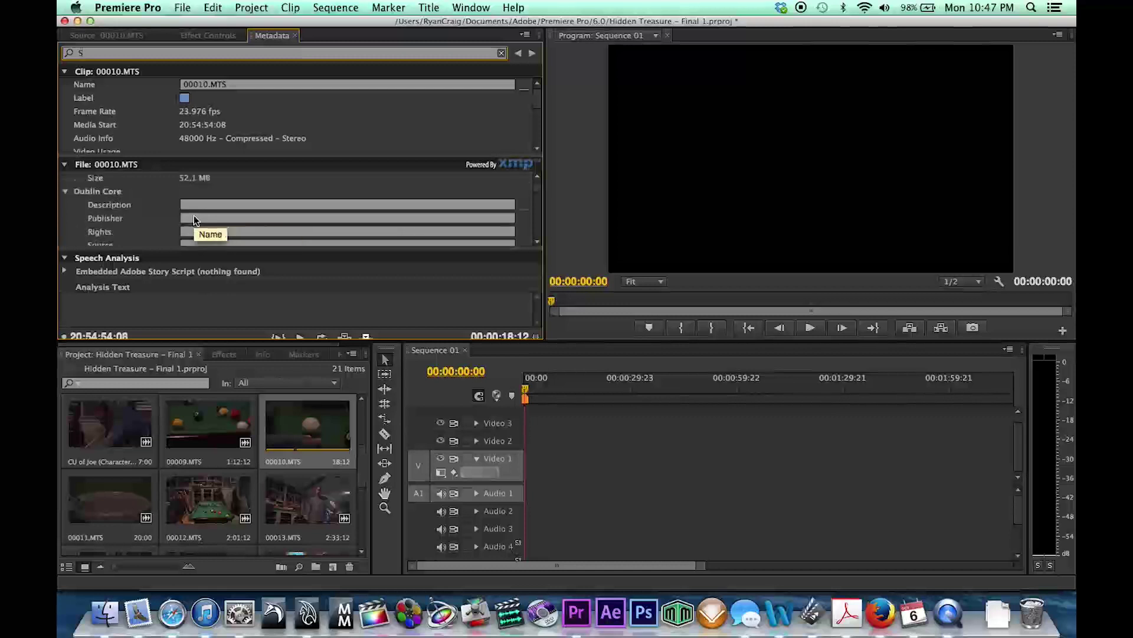
scroll(193, 218, "down", 1)
scroll(189, 221, "up", 2)
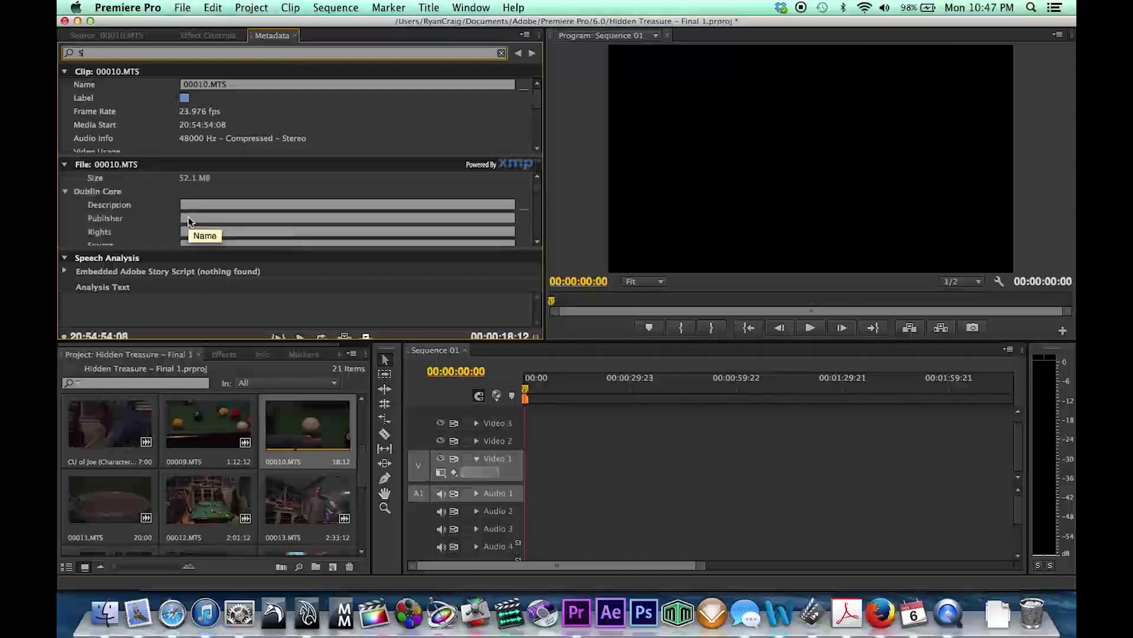
left_click(65, 191)
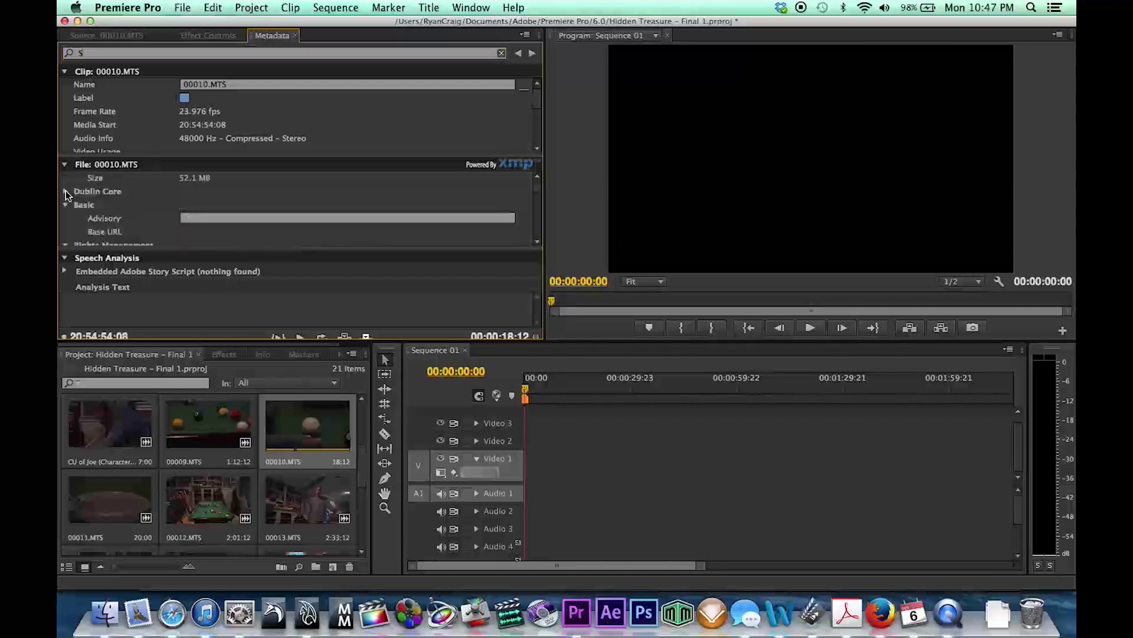
left_click(66, 191)
left_click(91, 51)
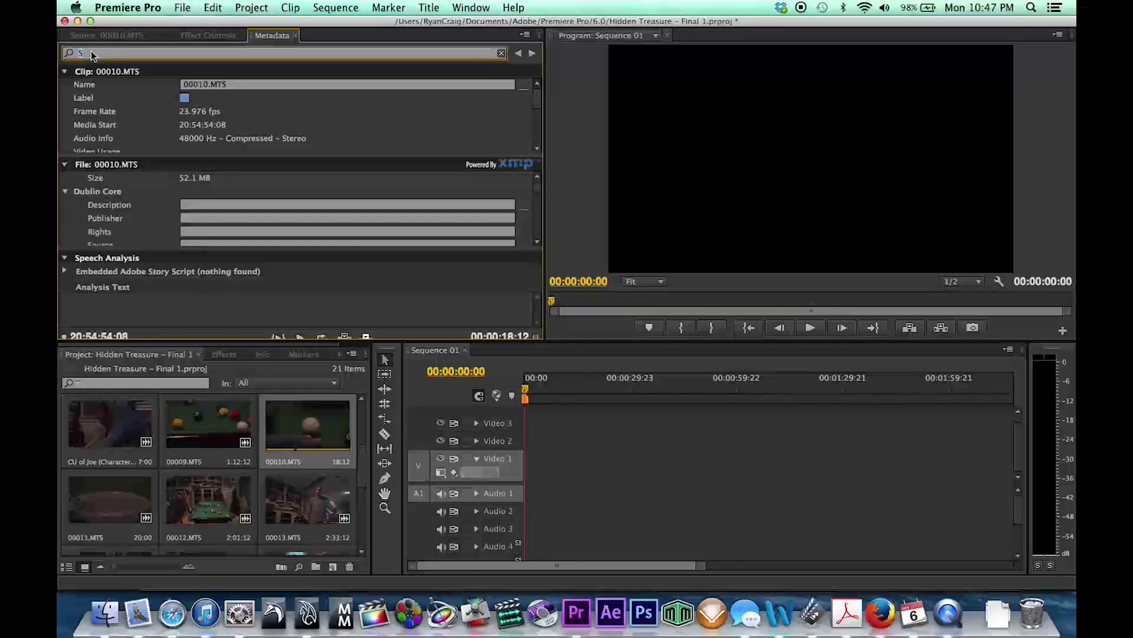
key("BackSpace")
scroll(274, 187, "down", 3)
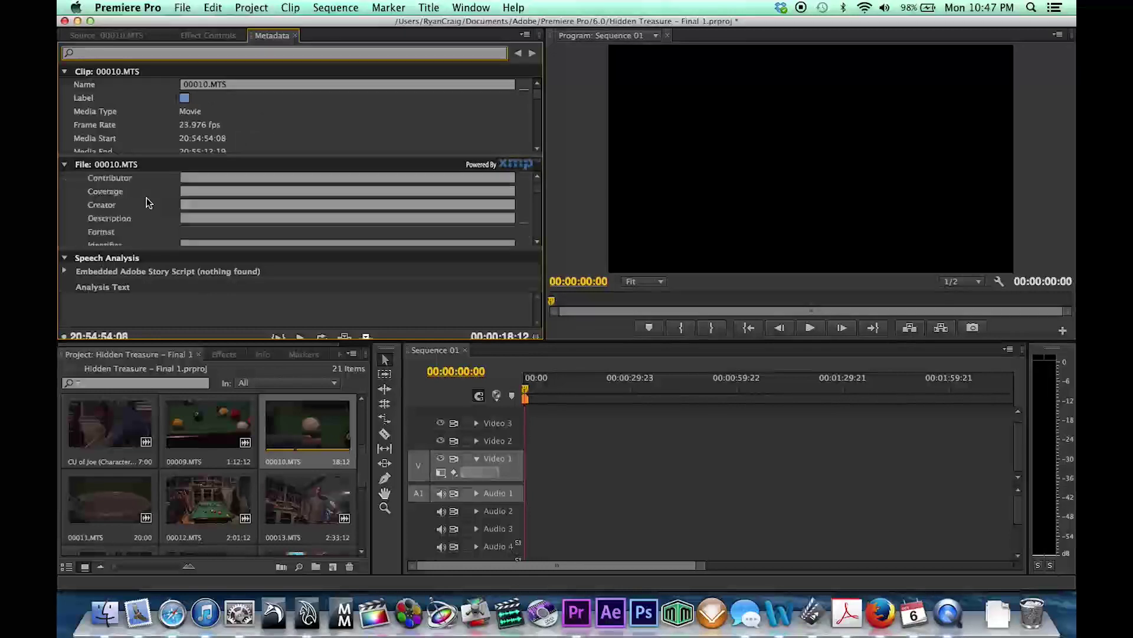
- Set the Creator field to Full Sail and locate the camera fields
left_click(190, 203)
type("Full")
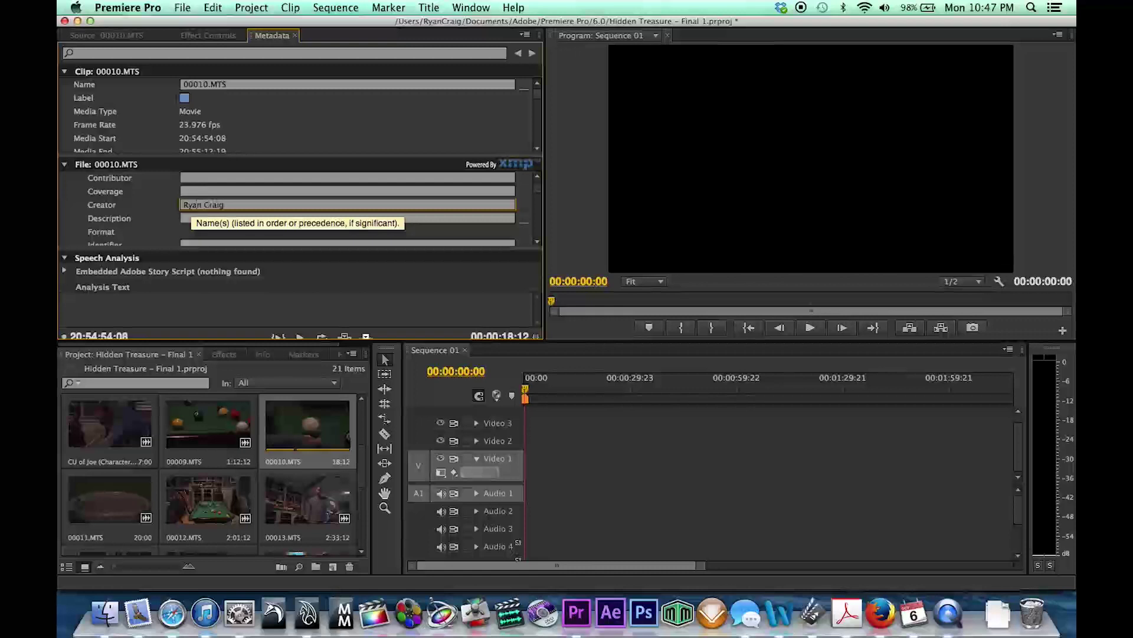
scroll(131, 219, "down", 10)
scroll(131, 219, "down", 10)
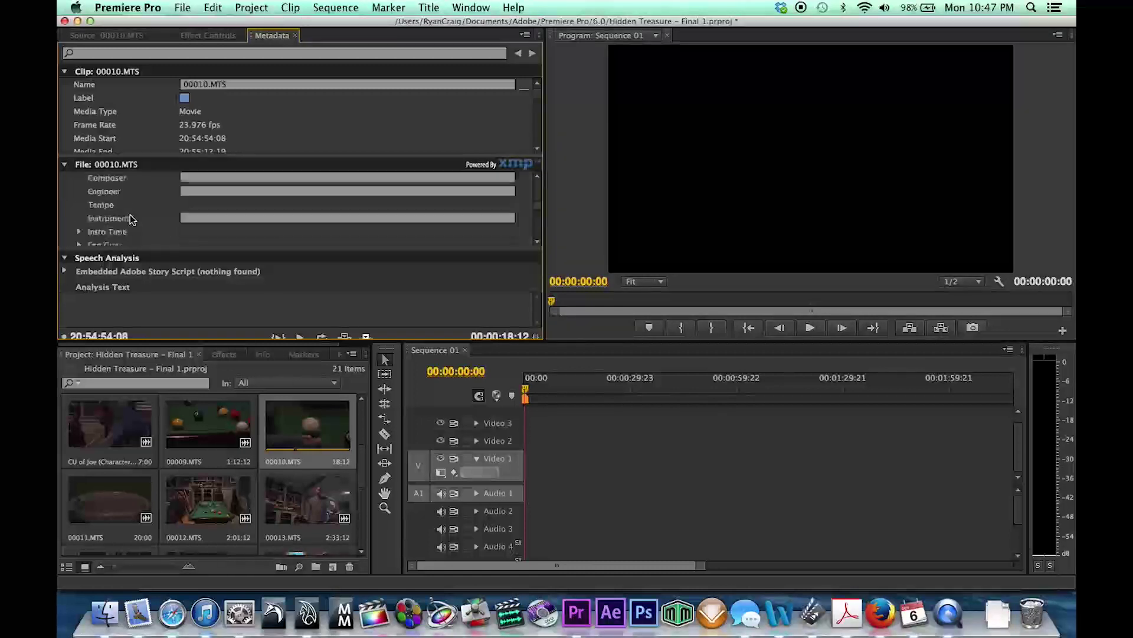
scroll(130, 218, "down", 10)
scroll(130, 218, "down", 10)
scroll(131, 218, "down", 10)
scroll(135, 229, "down", 5)
scroll(135, 230, "up", 15)
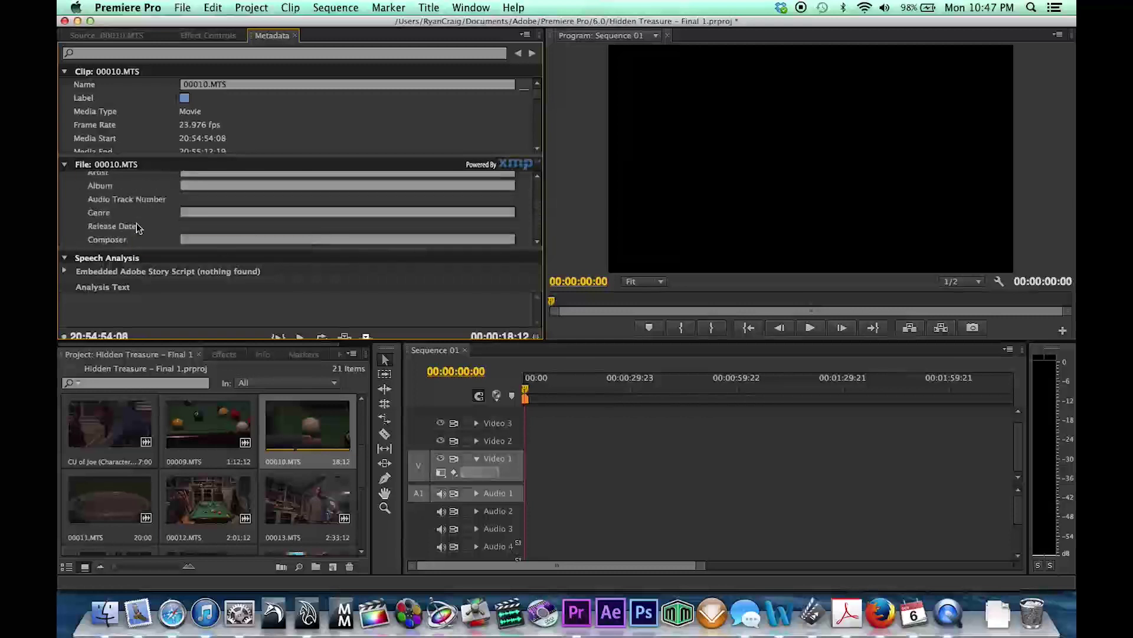
scroll(108, 196, "up", 15)
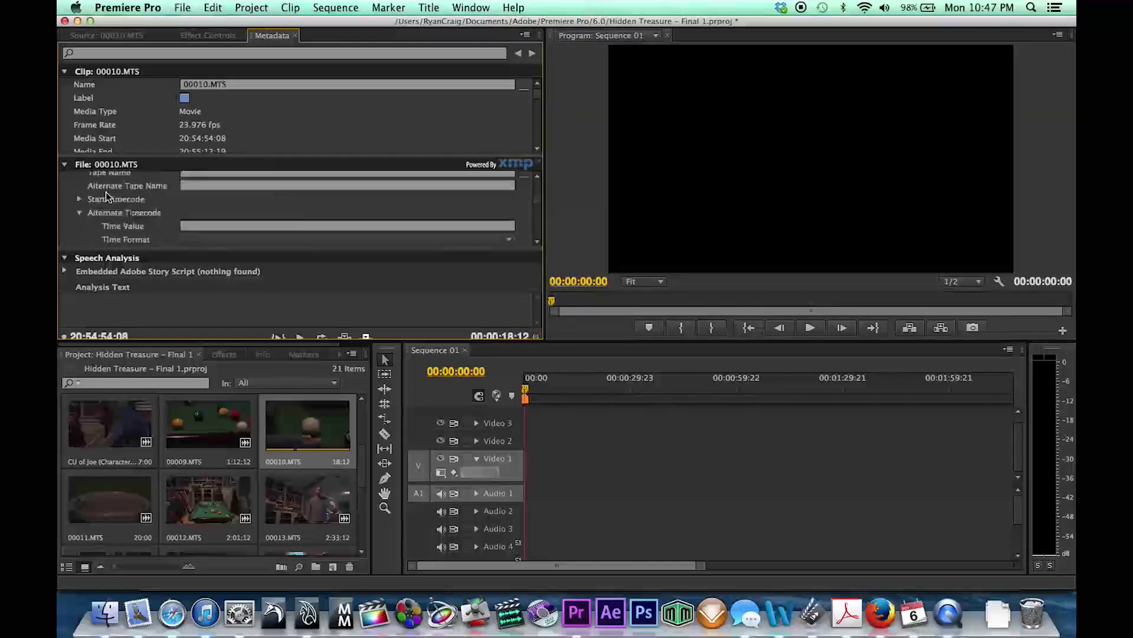
scroll(107, 196, "up", 10)
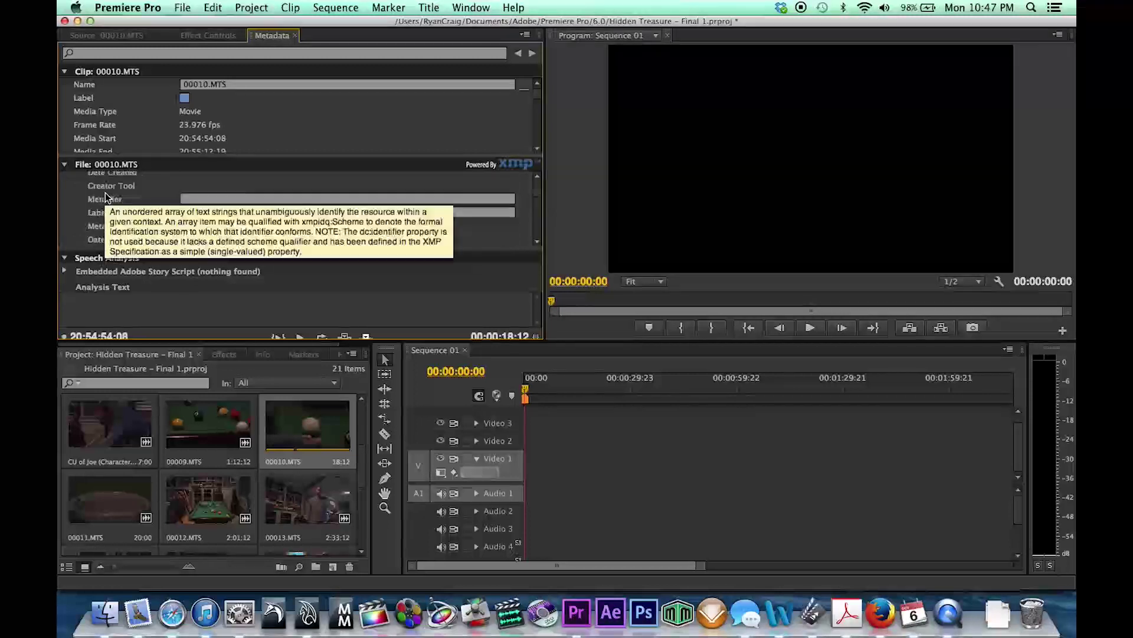
scroll(108, 197, "up", 5)
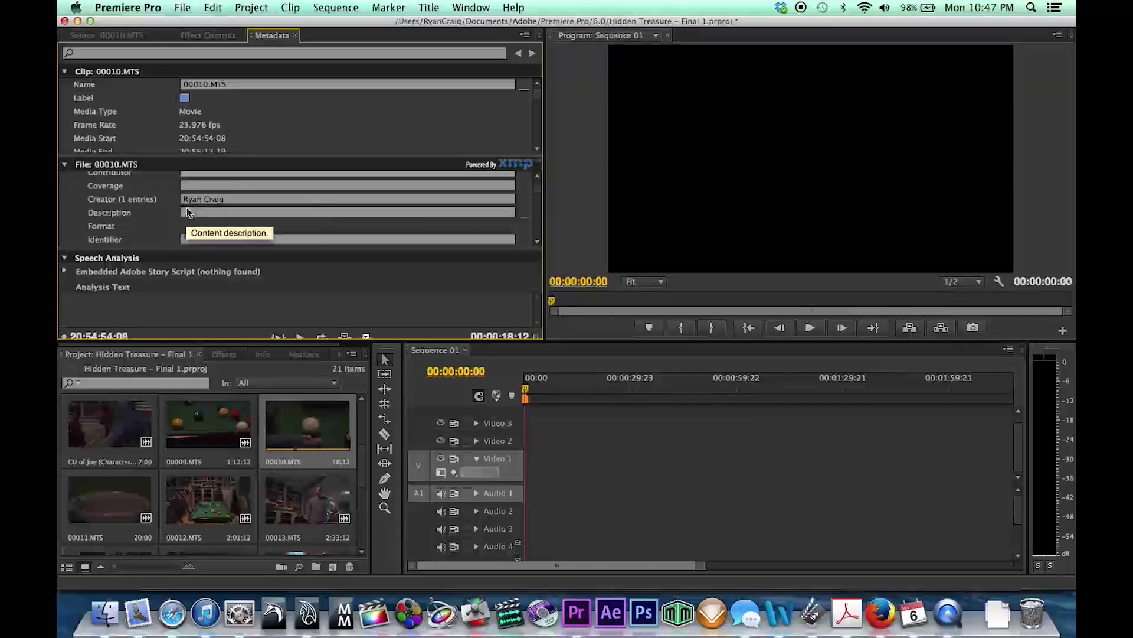
scroll(131, 193, "up", 5)
scroll(131, 193, "down", 6)
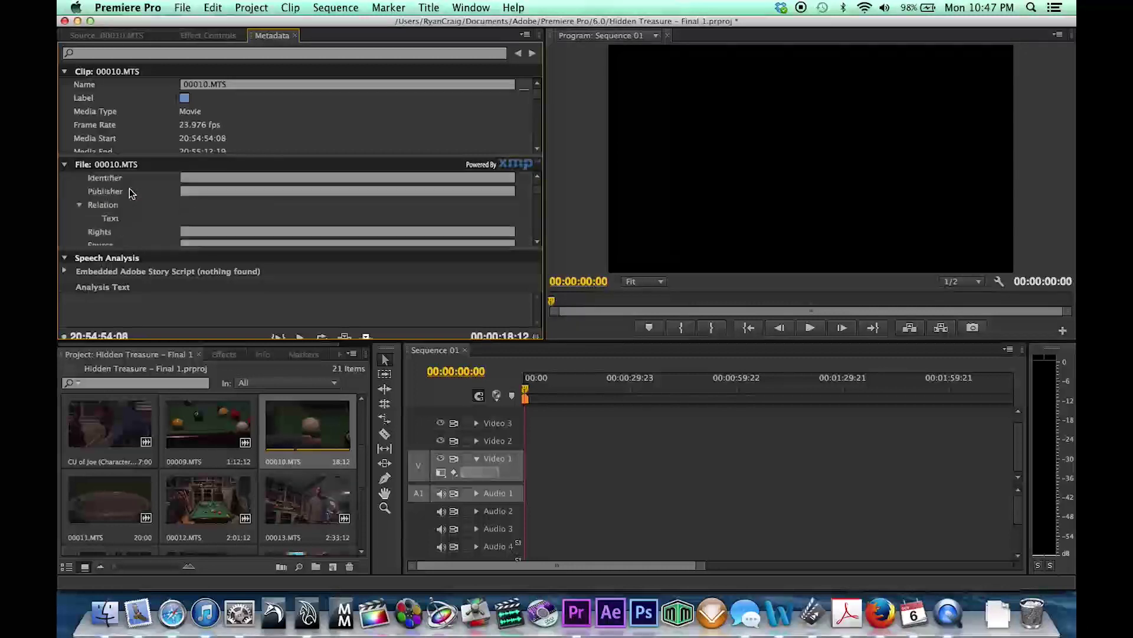
scroll(129, 189, "down", 12)
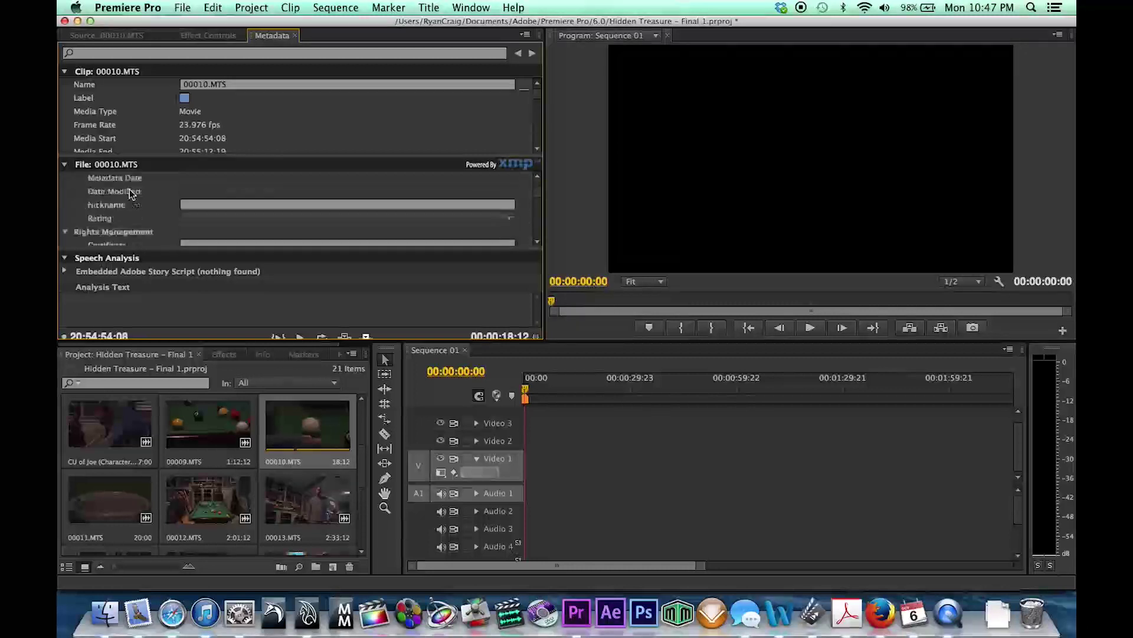
scroll(130, 189, "down", 10)
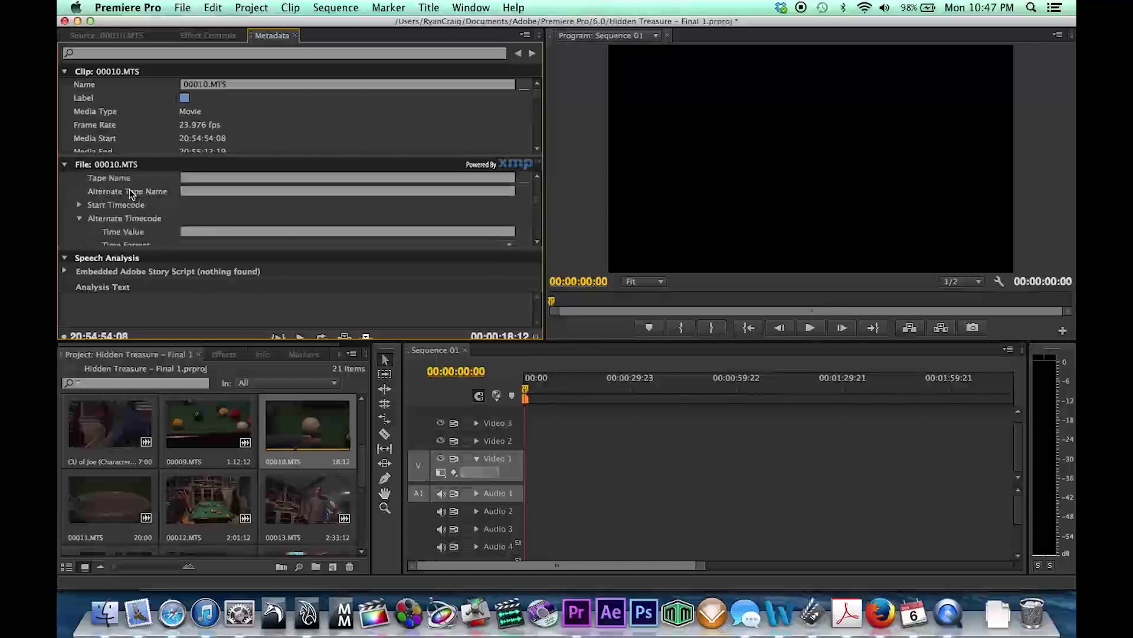
scroll(130, 194, "down", 10)
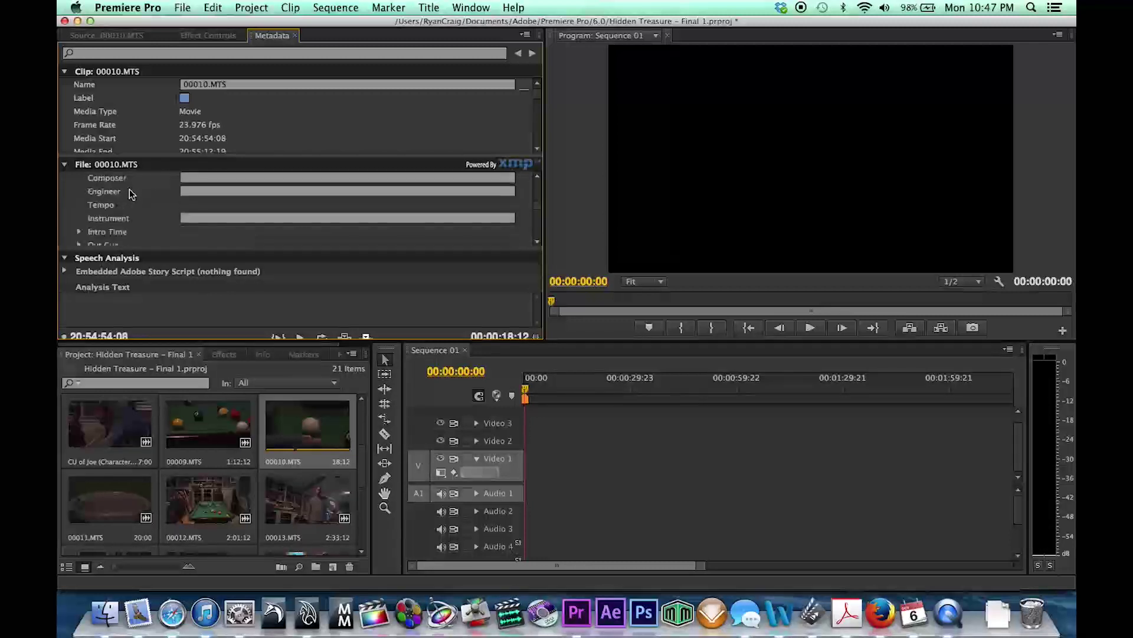
scroll(130, 193, "down", 6)
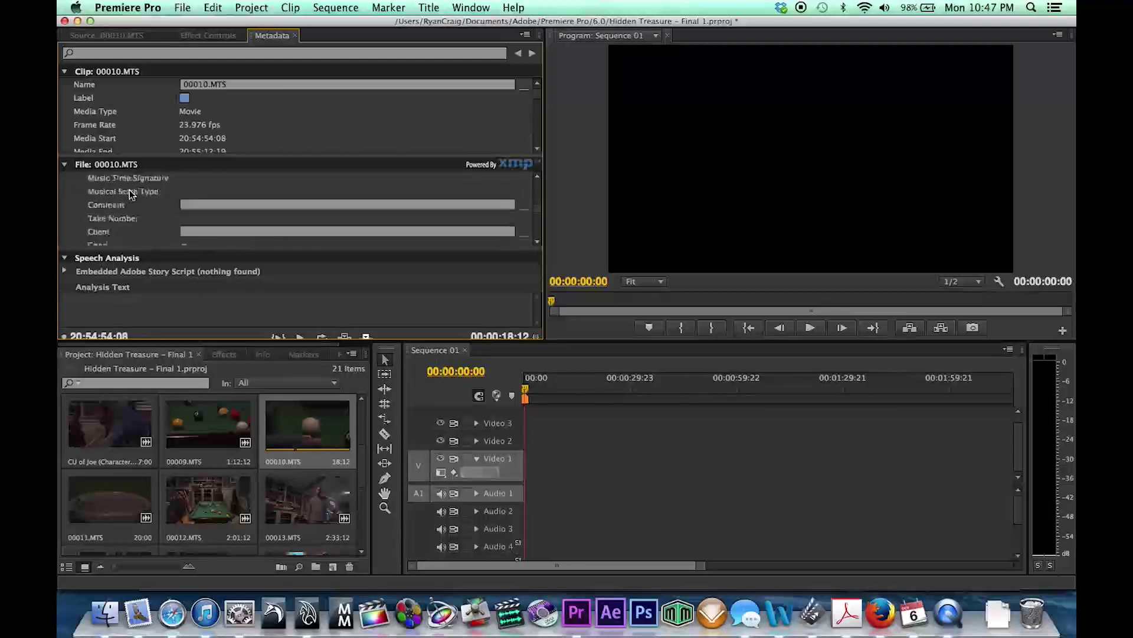
- Enter Camera Model FS100 and Day of Shoot Friday
left_click(190, 191)
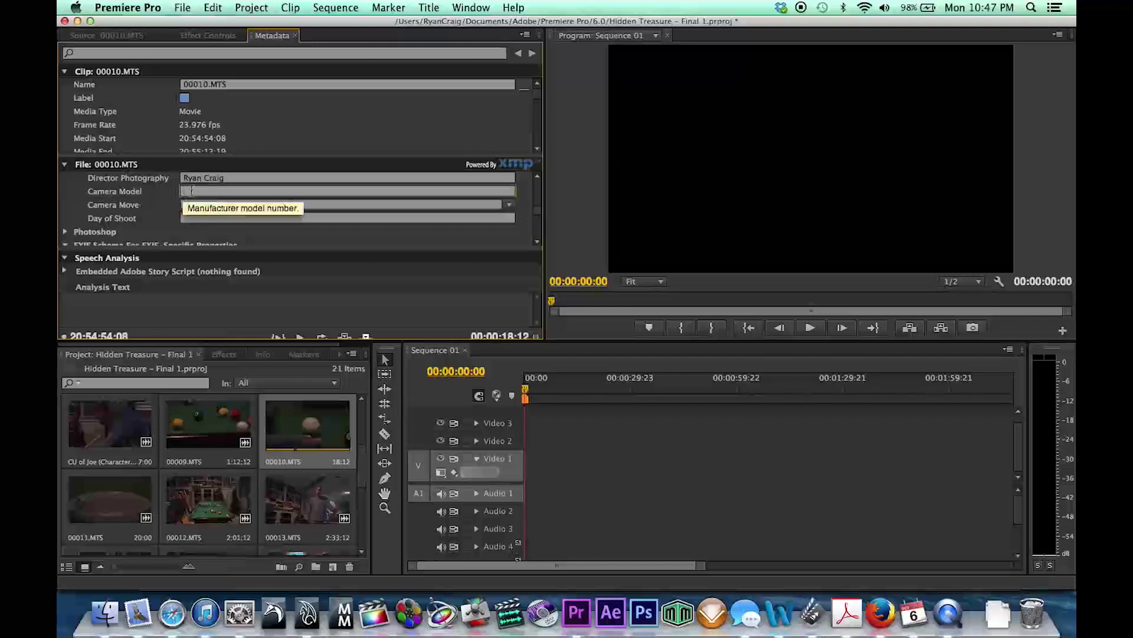
type("FS100")
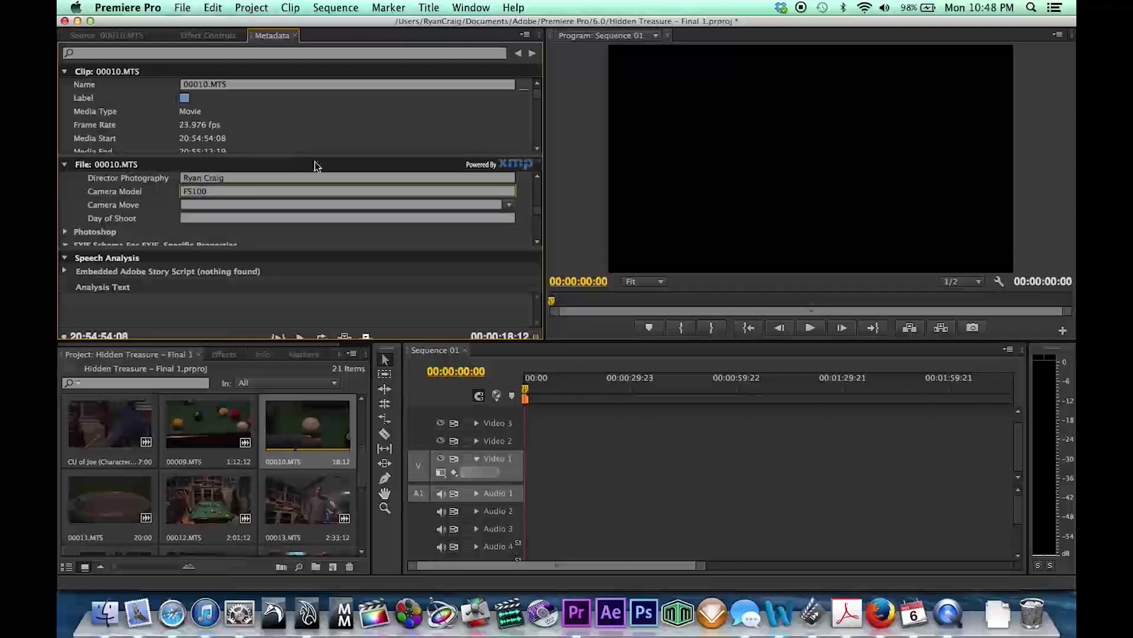
left_click(218, 218)
type("Friday")
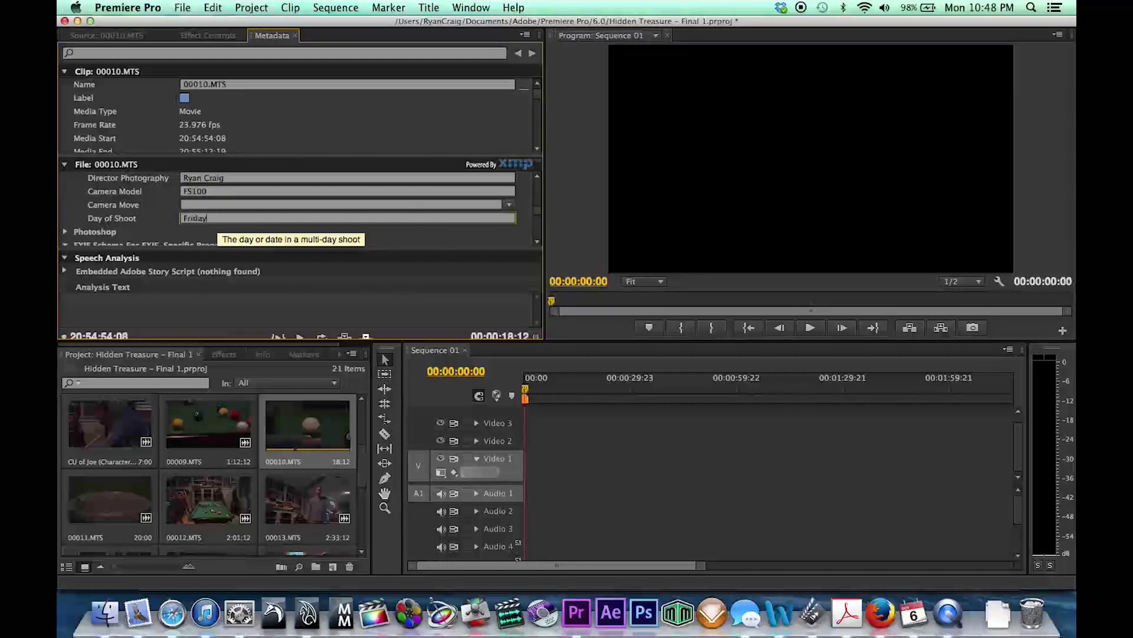
scroll(140, 214, "down", 1)
scroll(139, 214, "down", 3)
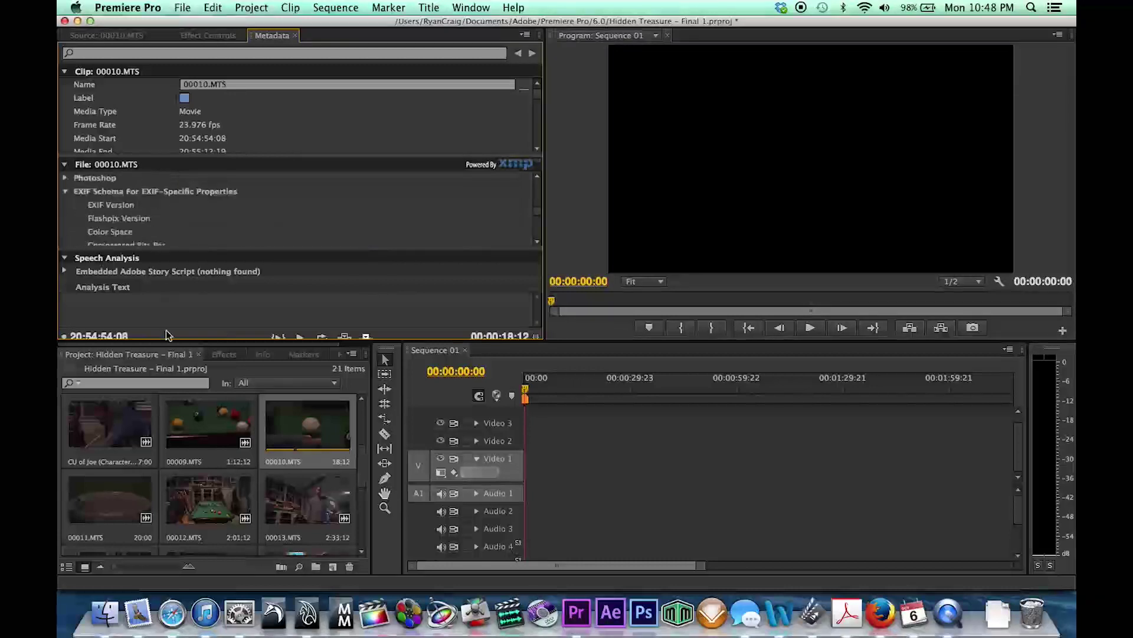
scroll(118, 466, "down", 2)
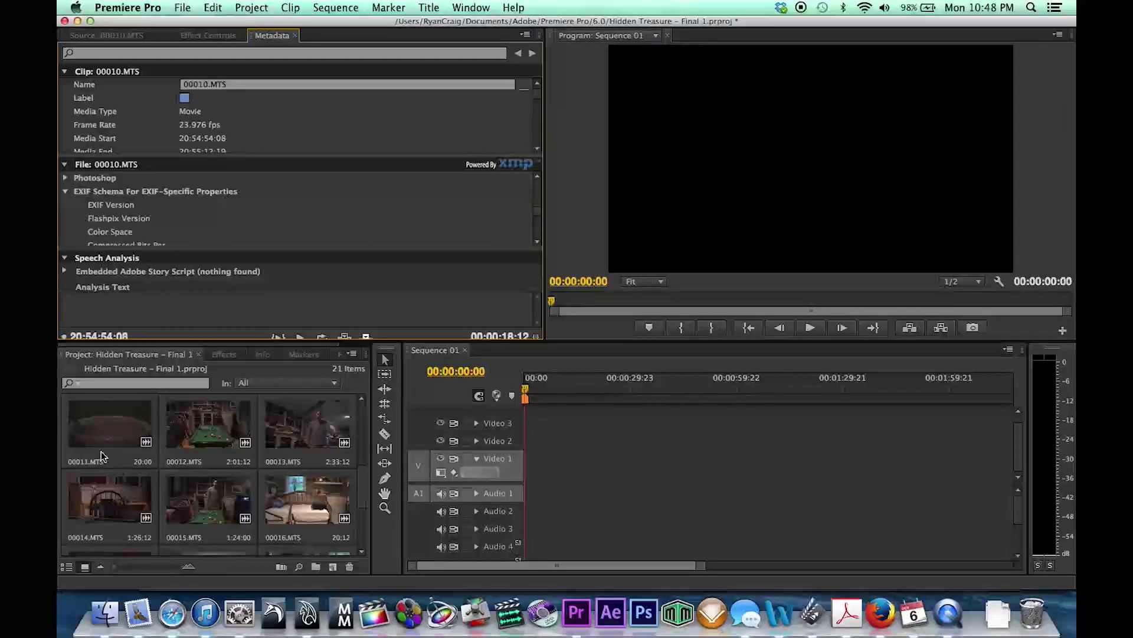
- Bring up clip 00011.MTS's metadata and select its Name field
double_click(107, 434)
left_click(271, 35)
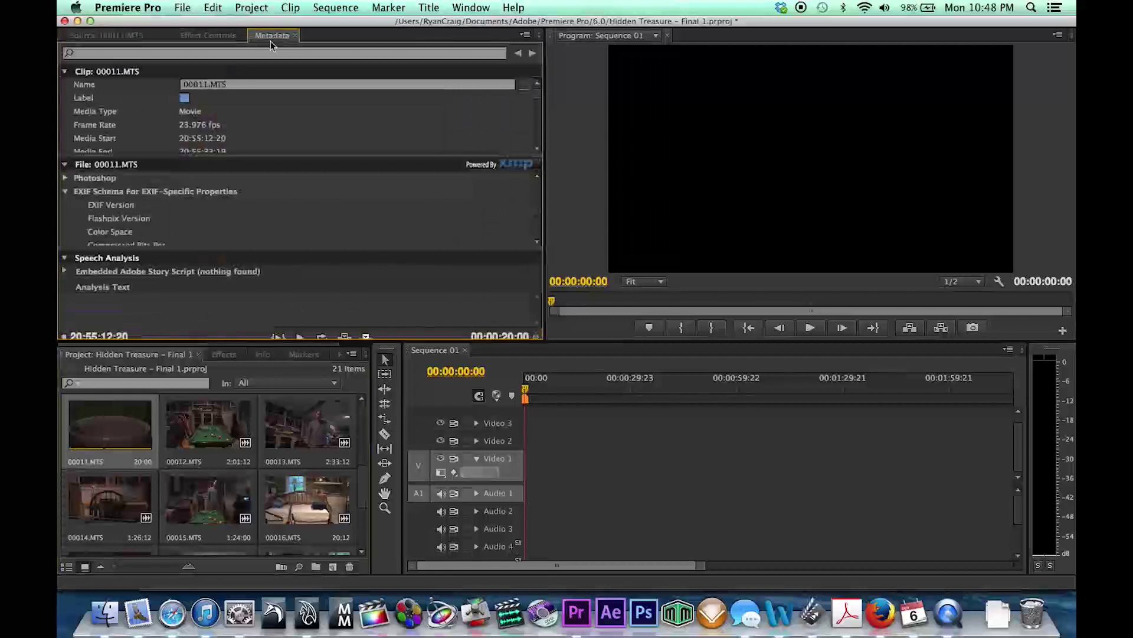
scroll(159, 139, "down", 2)
scroll(159, 140, "up", 2)
left_click(211, 85)
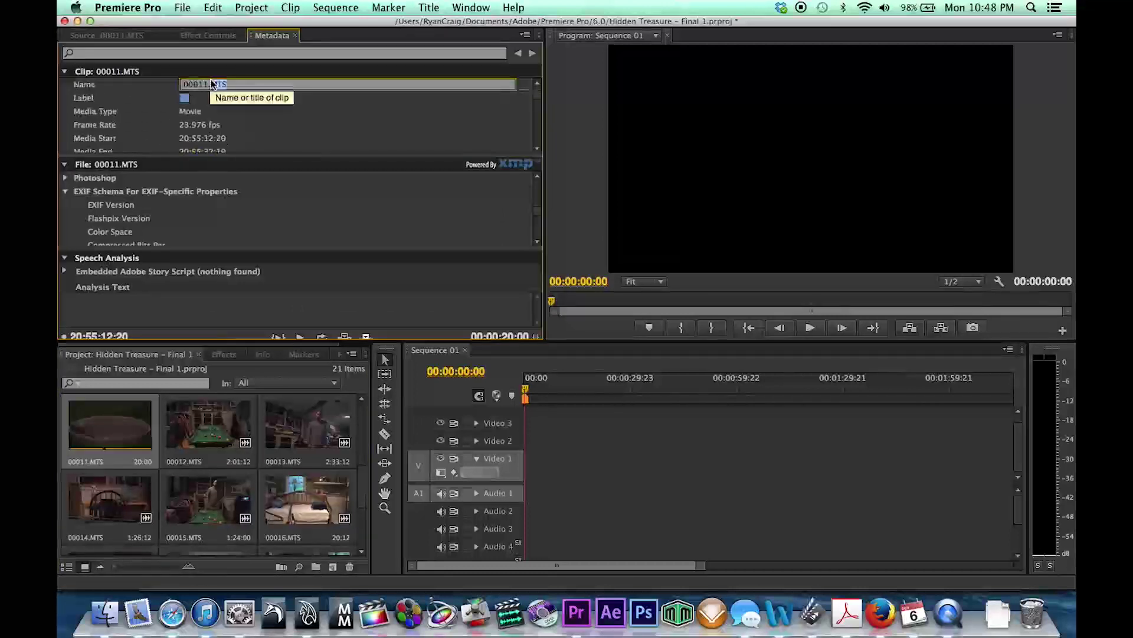
scroll(266, 466, "up", 2)
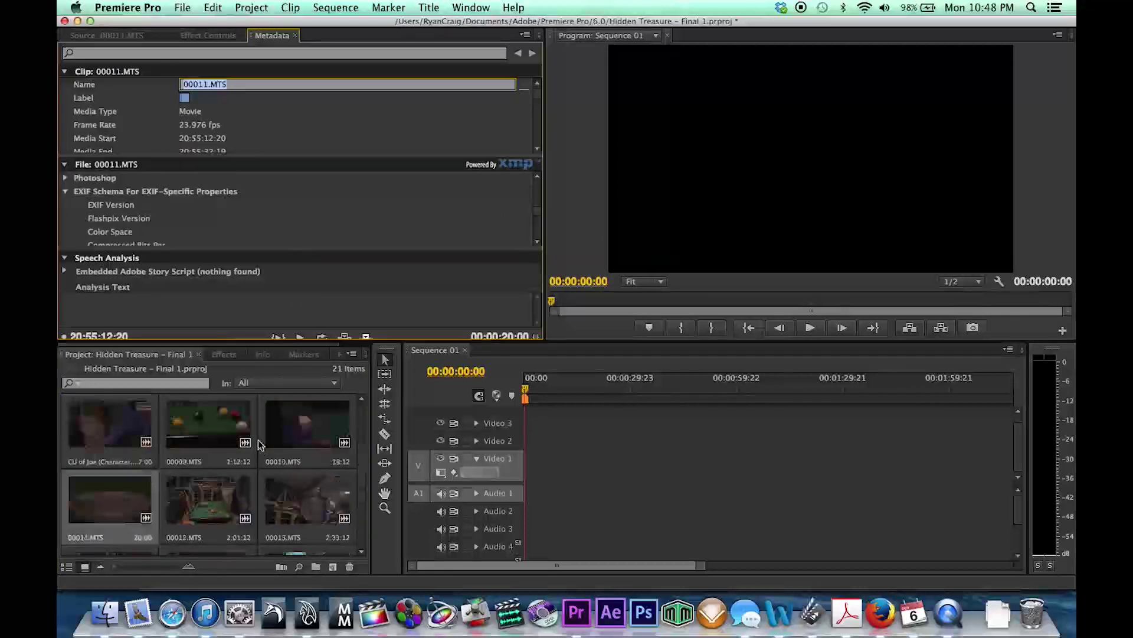
- Rename clip 00009.MTS to 'MS Pool Table'
double_click(213, 435)
left_click(272, 35)
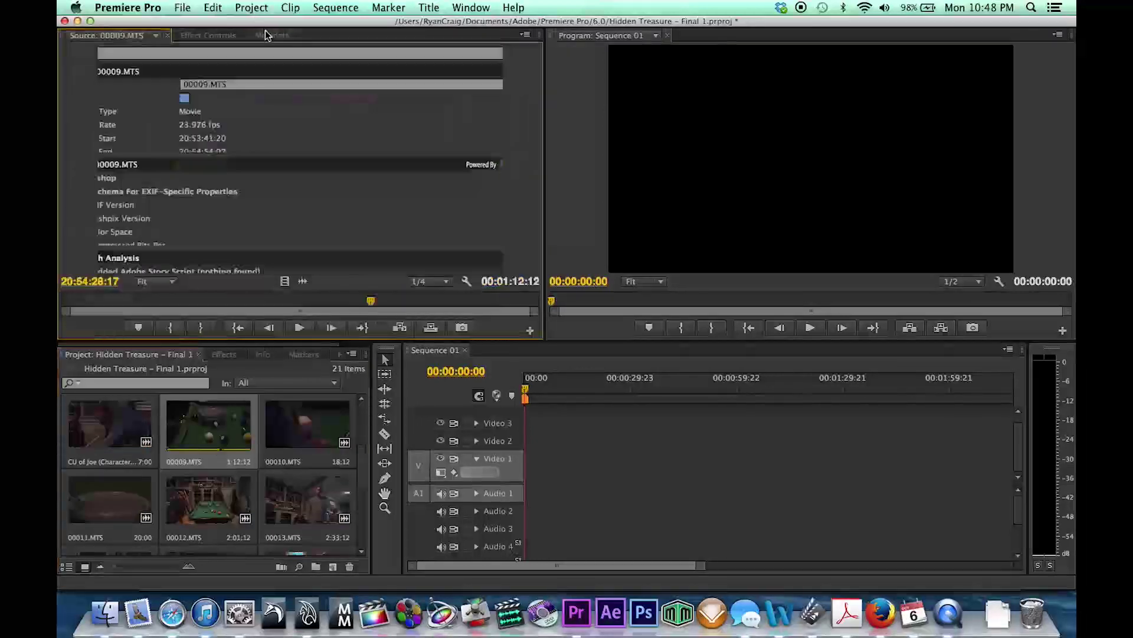
left_click(254, 85)
key("BackSpace")
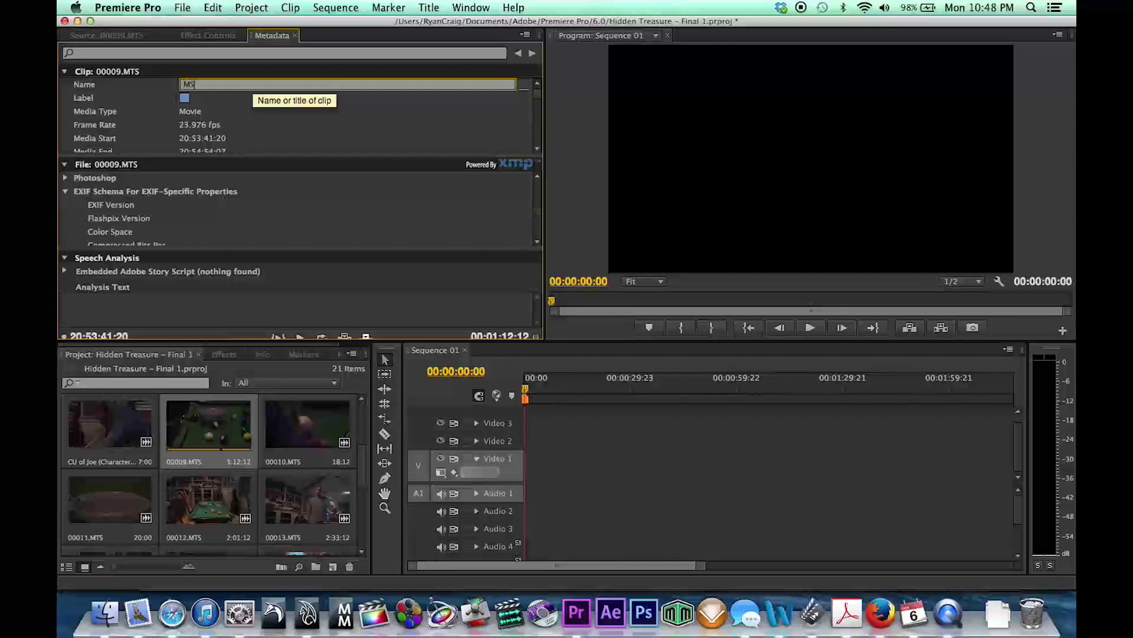
type("MS Pool Table")
key("Return")
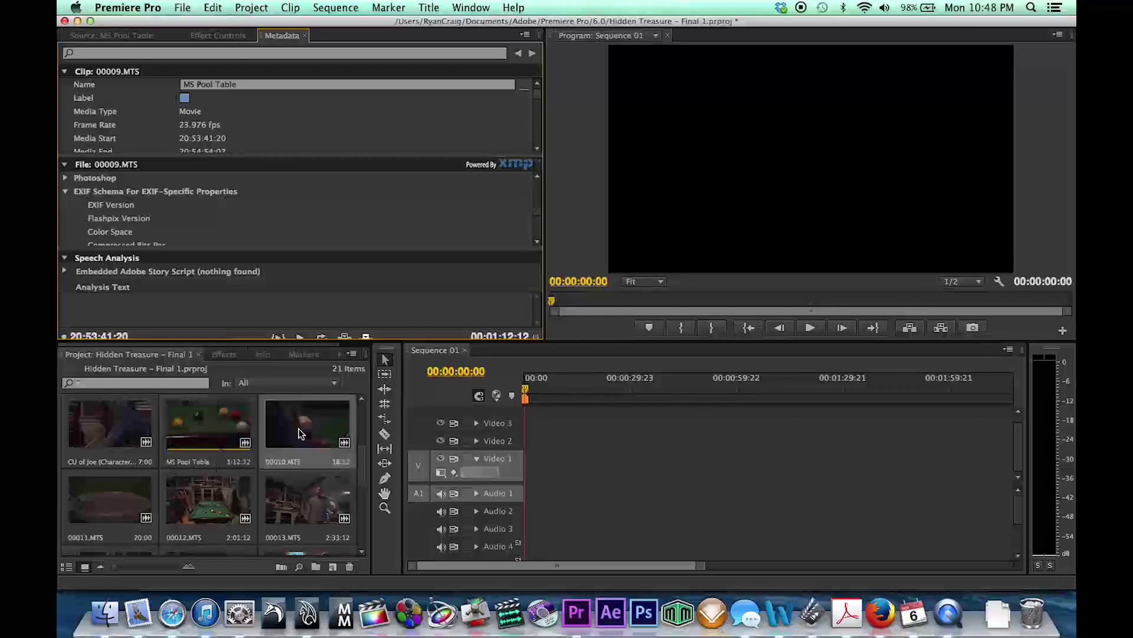
- Rename clip 00010.MTS to 'ECU Cue Ball Jump'
double_click(273, 409)
left_click(269, 36)
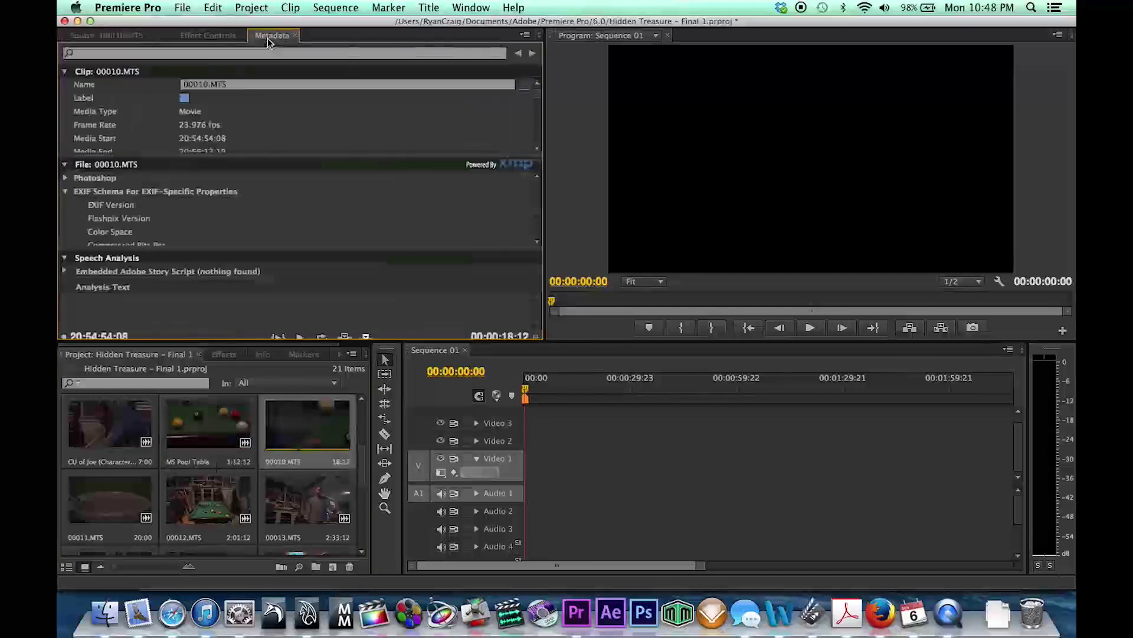
left_click(243, 84)
key("BackSpace")
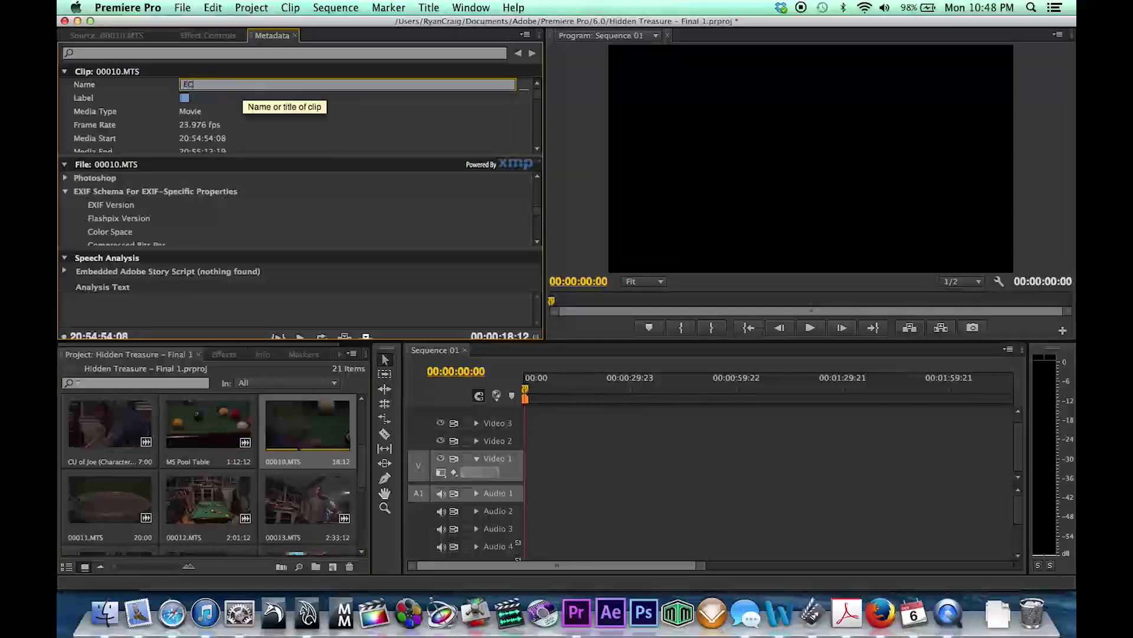
type("ECU Cue")
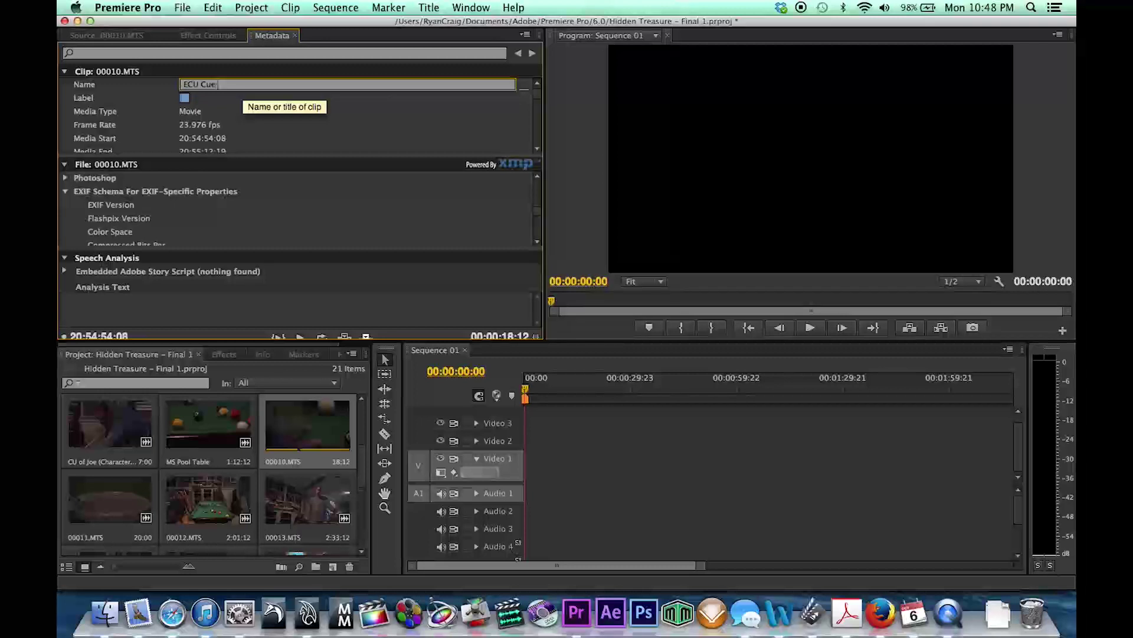
type(" Ball Jump")
key("Return")
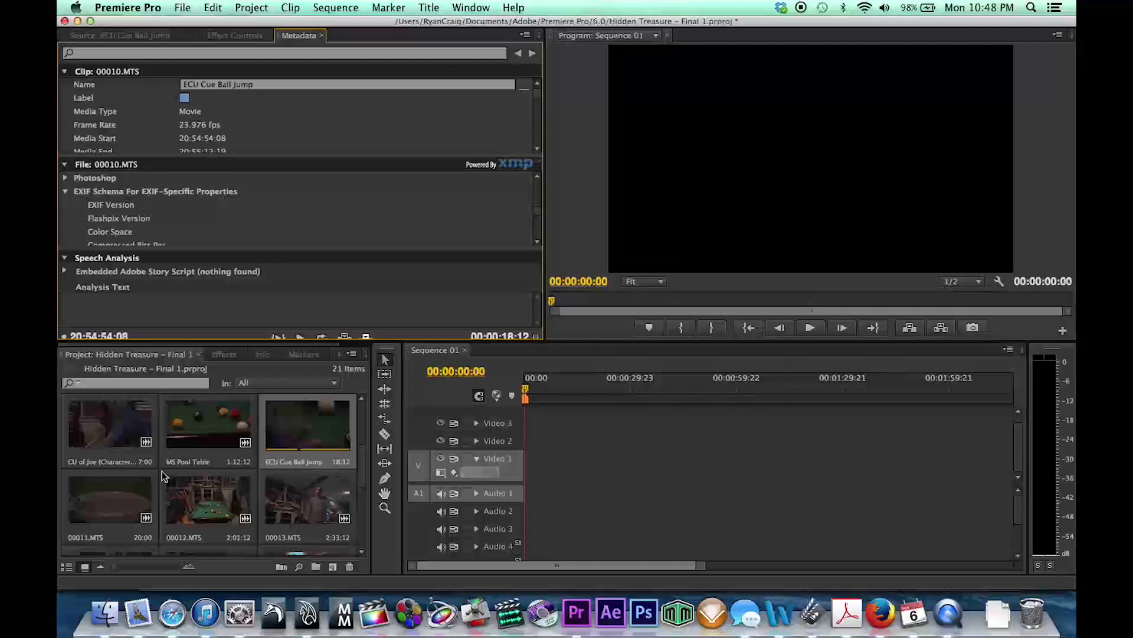
- Show clip 00011.MTS's metadata and begin editing its name
double_click(114, 505)
left_click(269, 36)
left_click(241, 83)
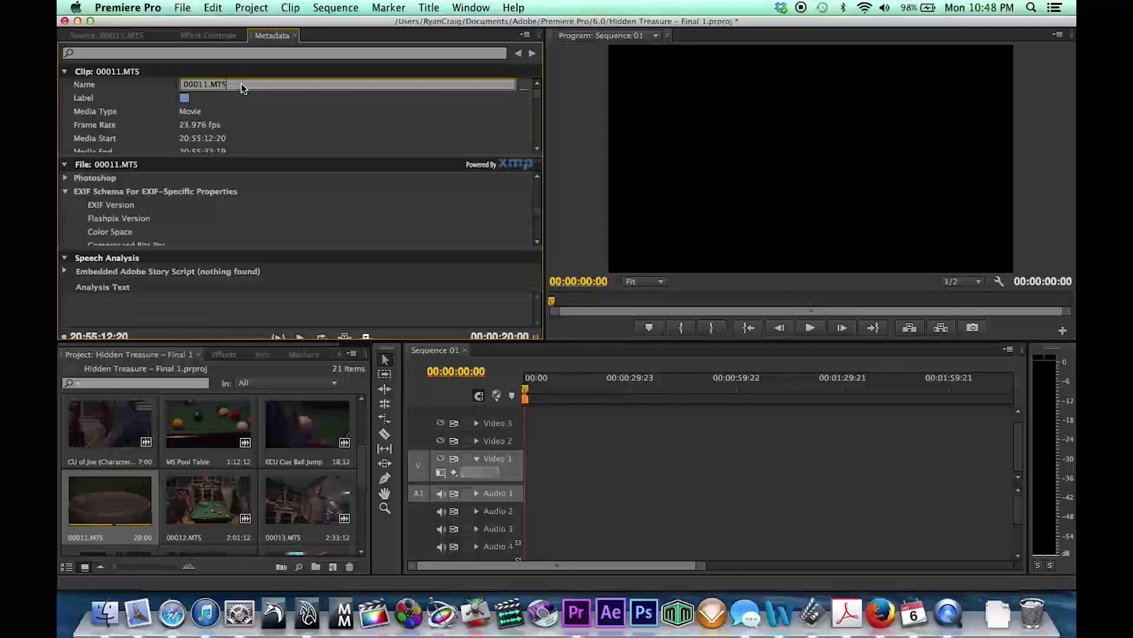
- Name clip 00011.MTS 'CUE BALL LAnd in Soup Bowl' and enter project name Pool Dinner
type("CUE BALL LA")
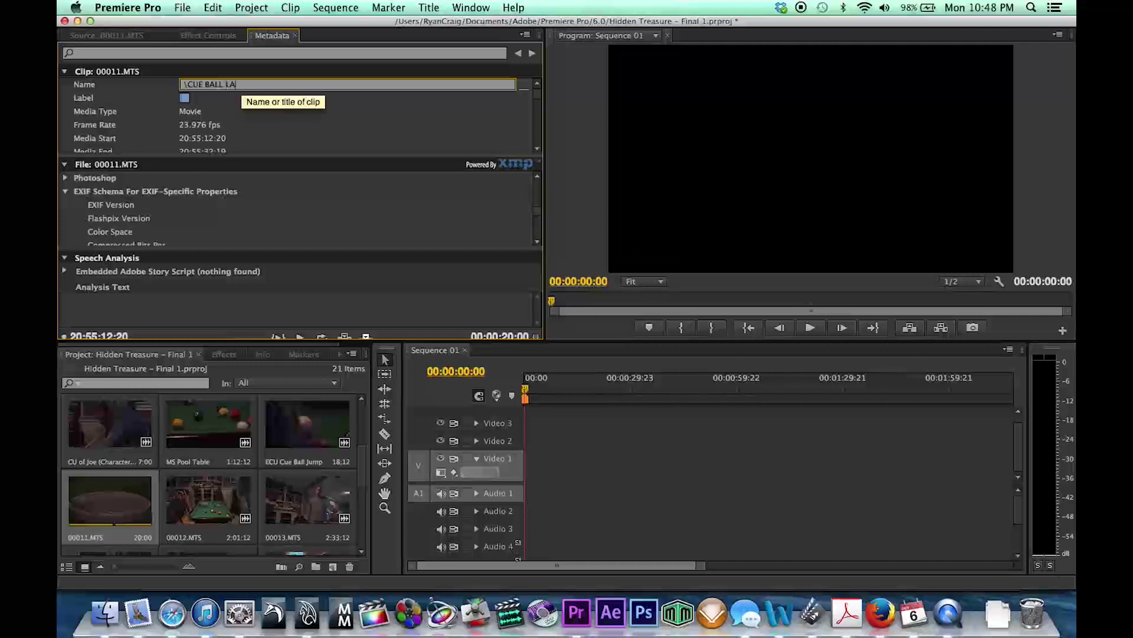
type("nd in Soup")
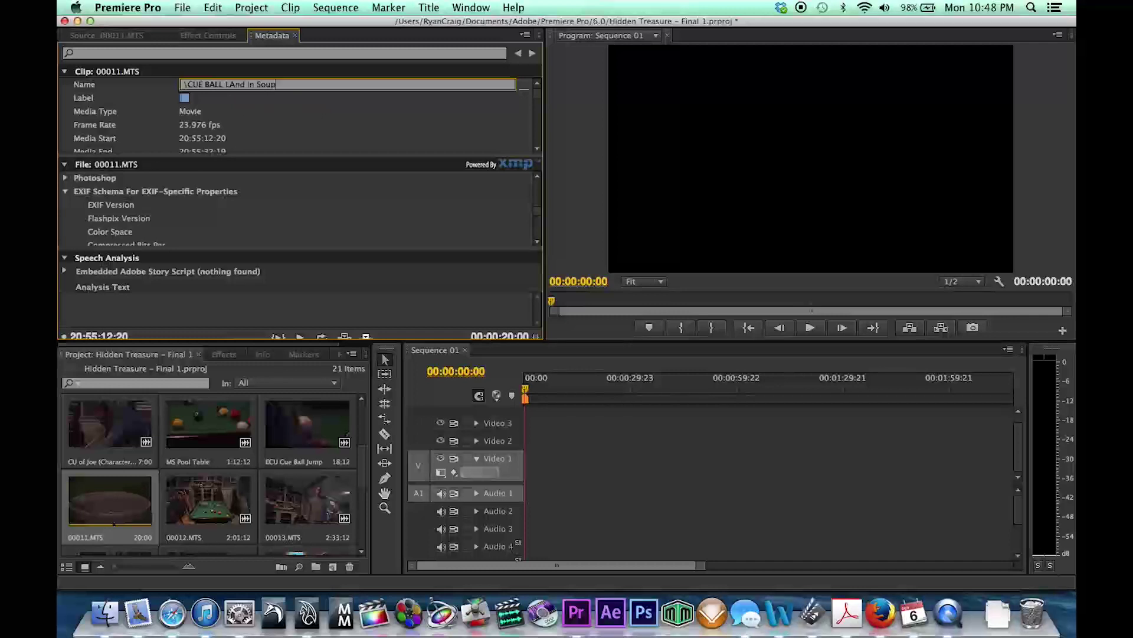
type(" Bowl")
scroll(179, 178, "up", 5)
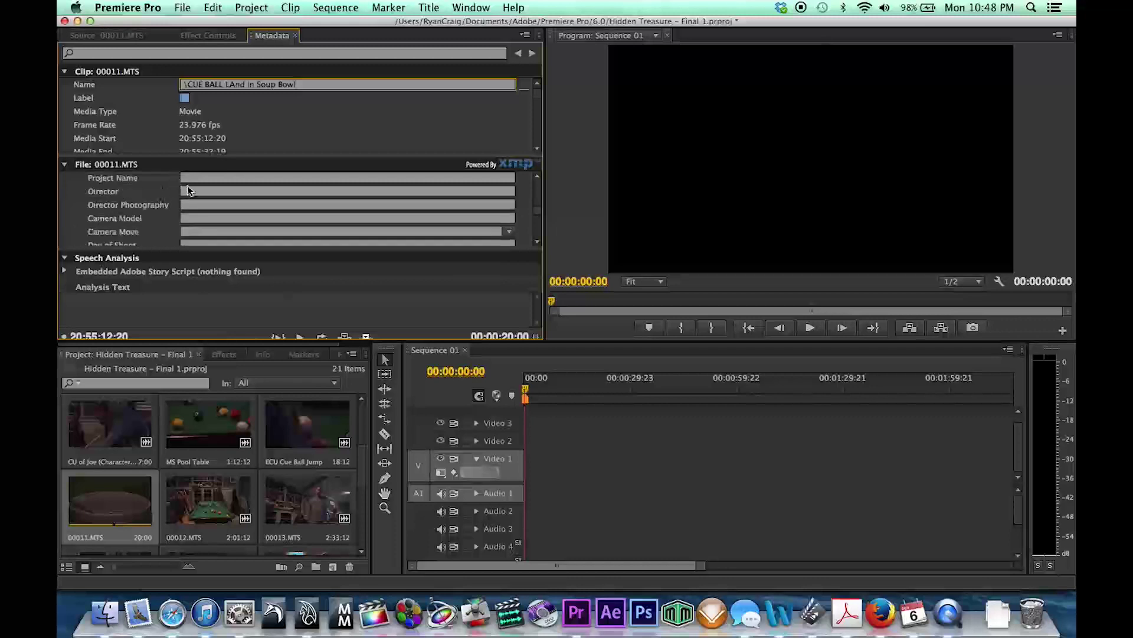
scroll(189, 189, "up", 2)
left_click(194, 206)
type("Pool Dinner")
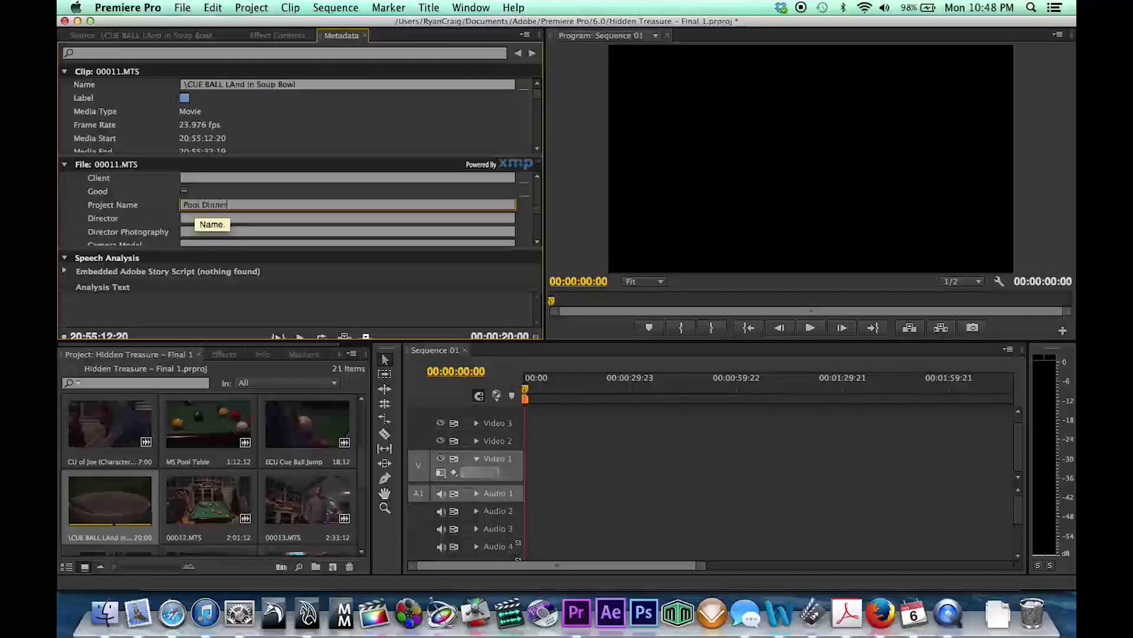
scroll(183, 213, "down", 1)
- Enter the director and DP names, camera model FS100 and shoot day Friday
left_click(194, 204)
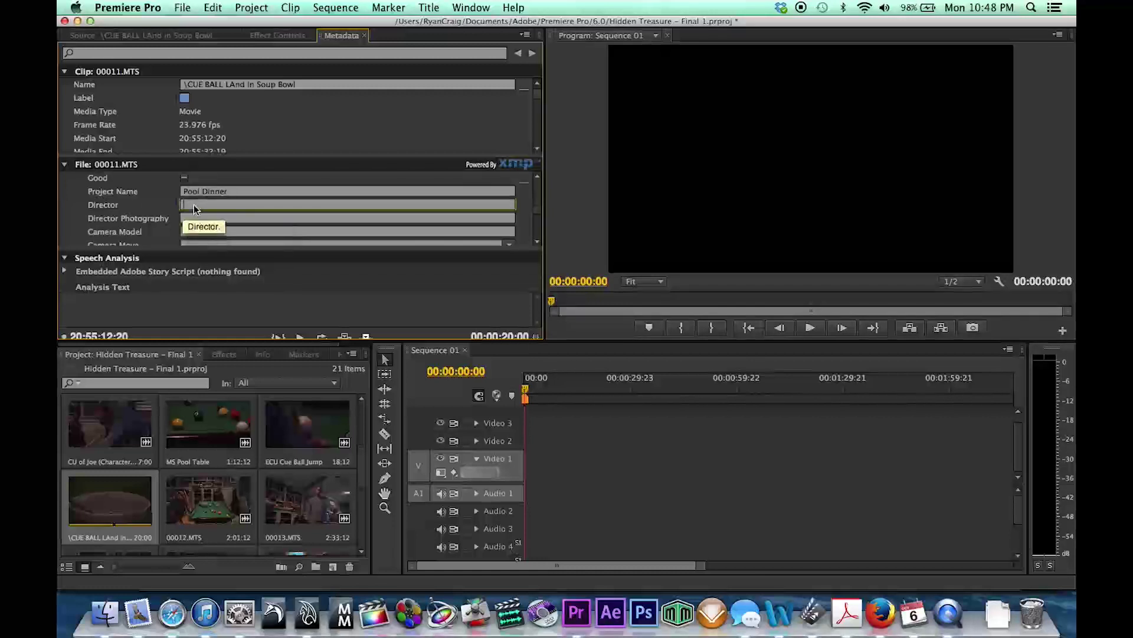
type("Ryan Cra")
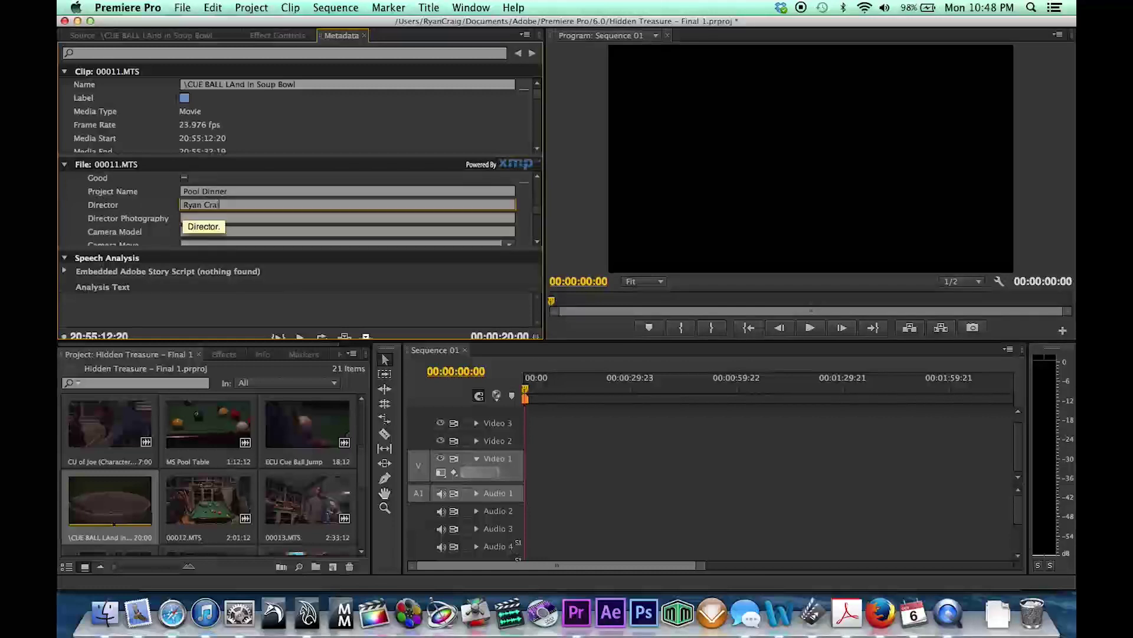
type("ig")
left_click(197, 220)
type("Ryan")
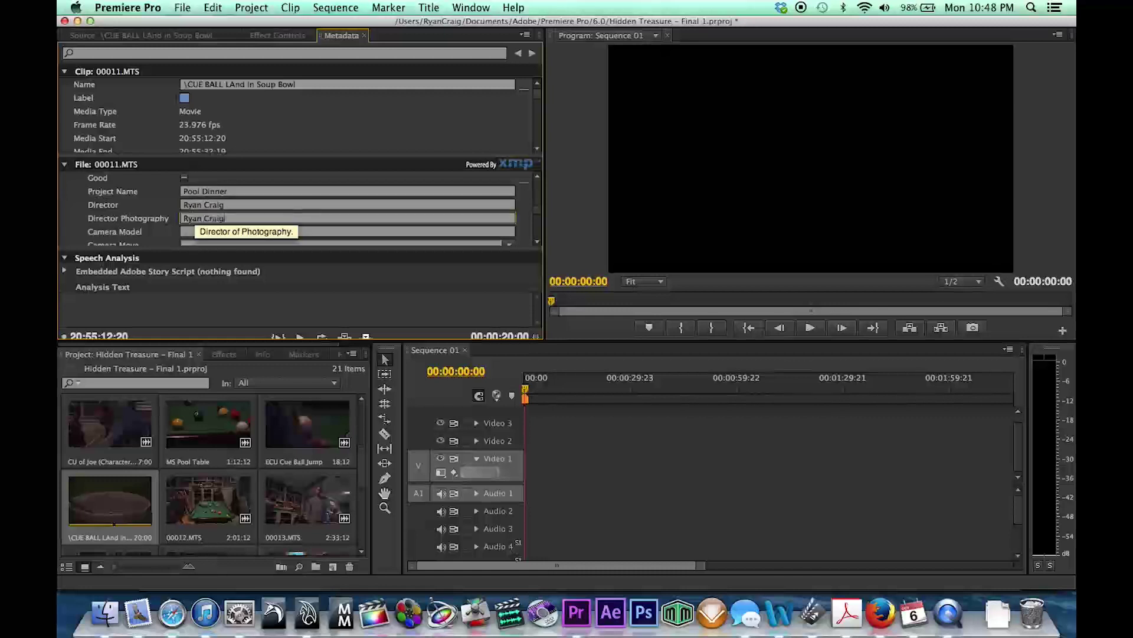
type(" Craig")
key("Tab")
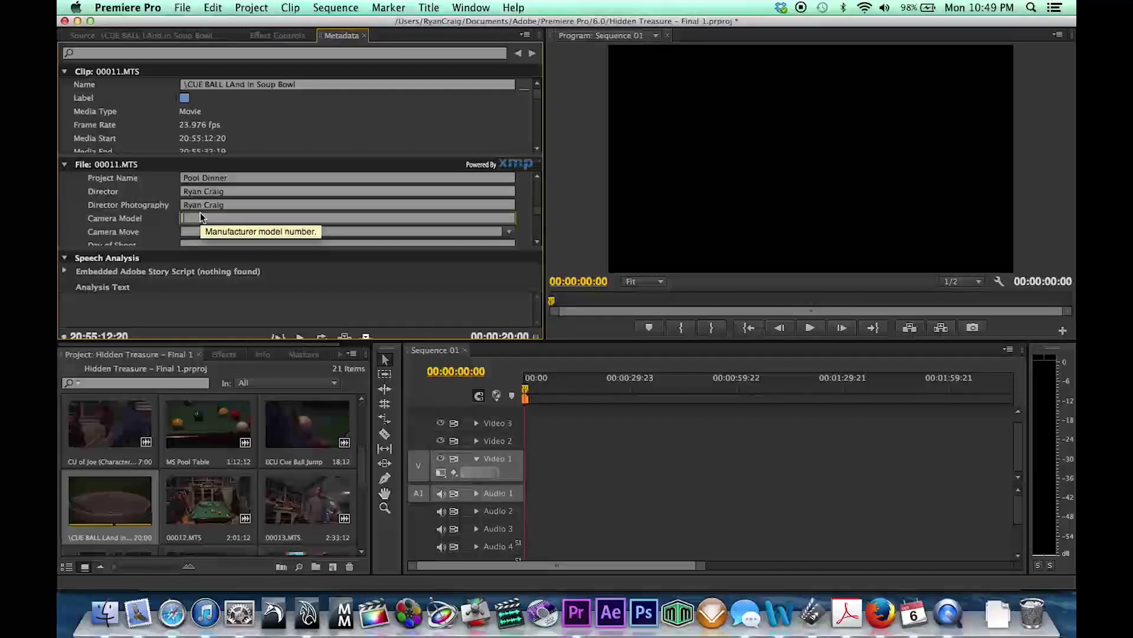
type("FS10")
key("Tab")
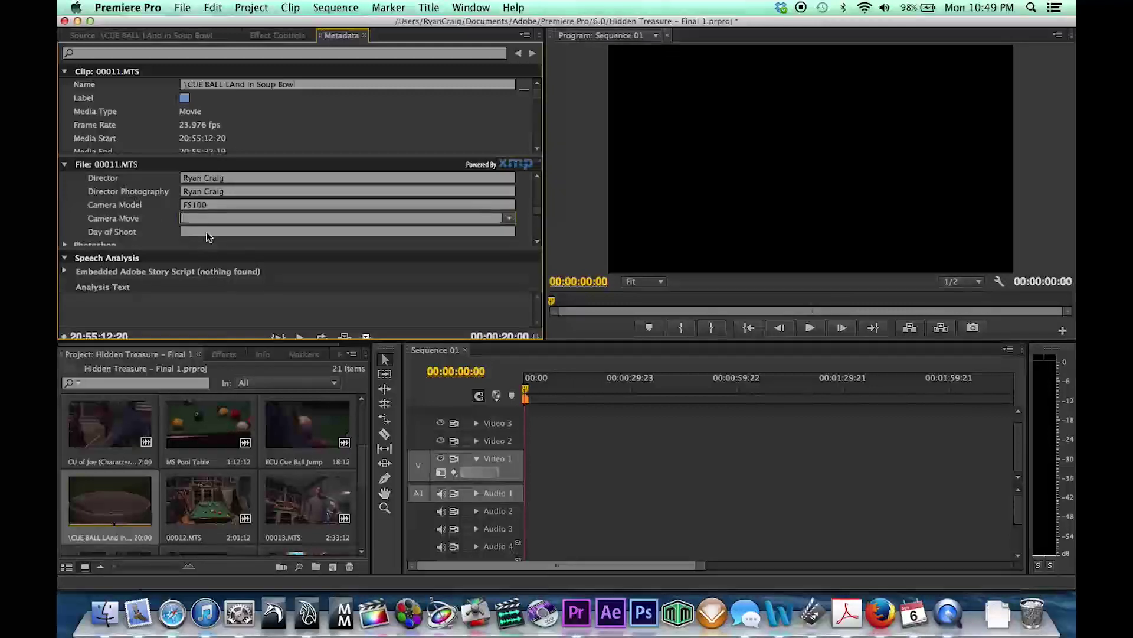
key("Tab")
type("Fr")
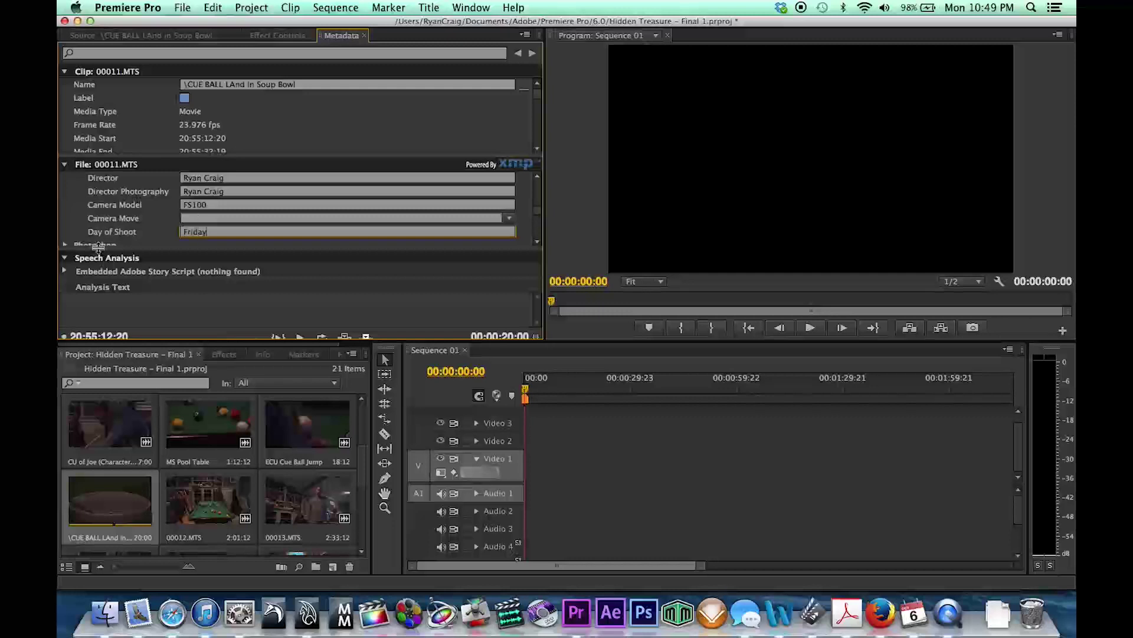
- Set the file's client to Full Sail
scroll(134, 198, "up", 2)
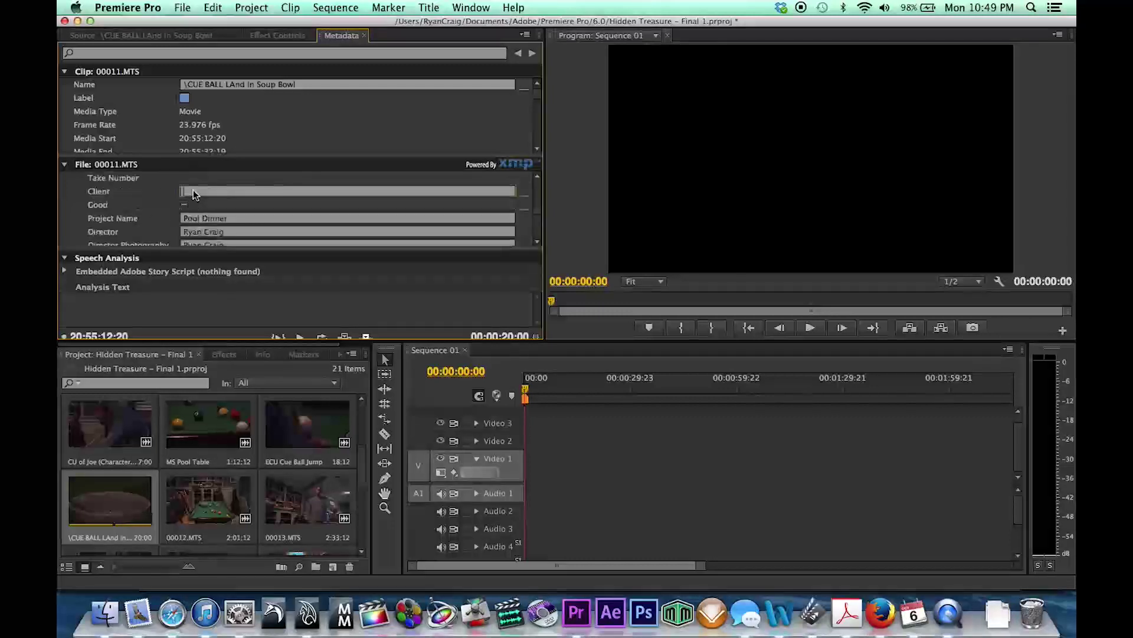
left_click(185, 190)
type("Full Sail")
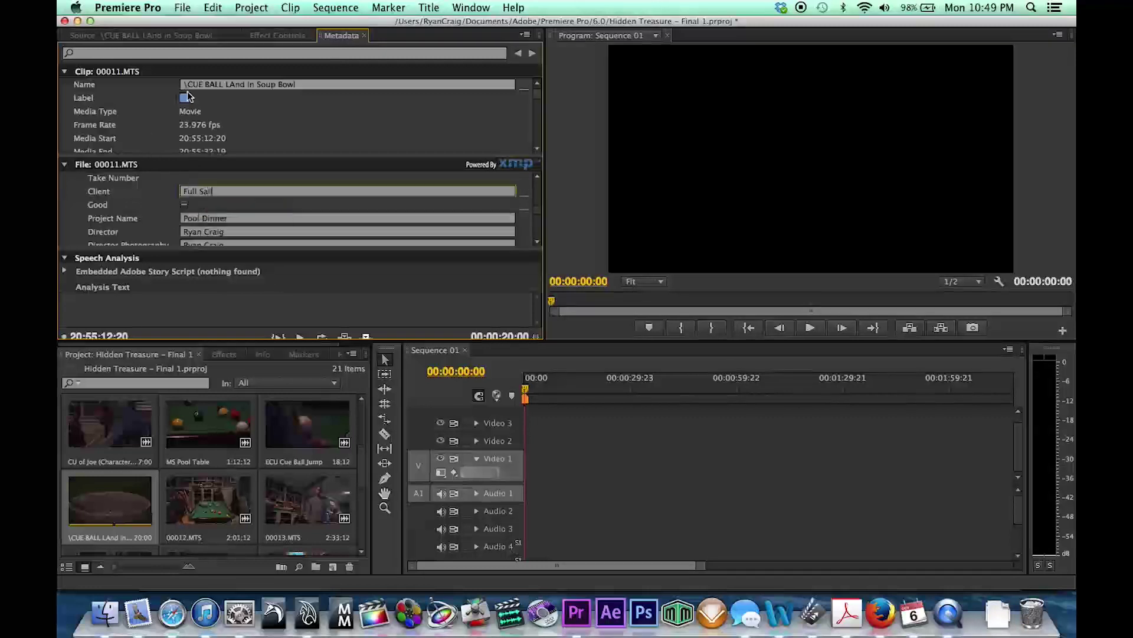
left_click(189, 87)
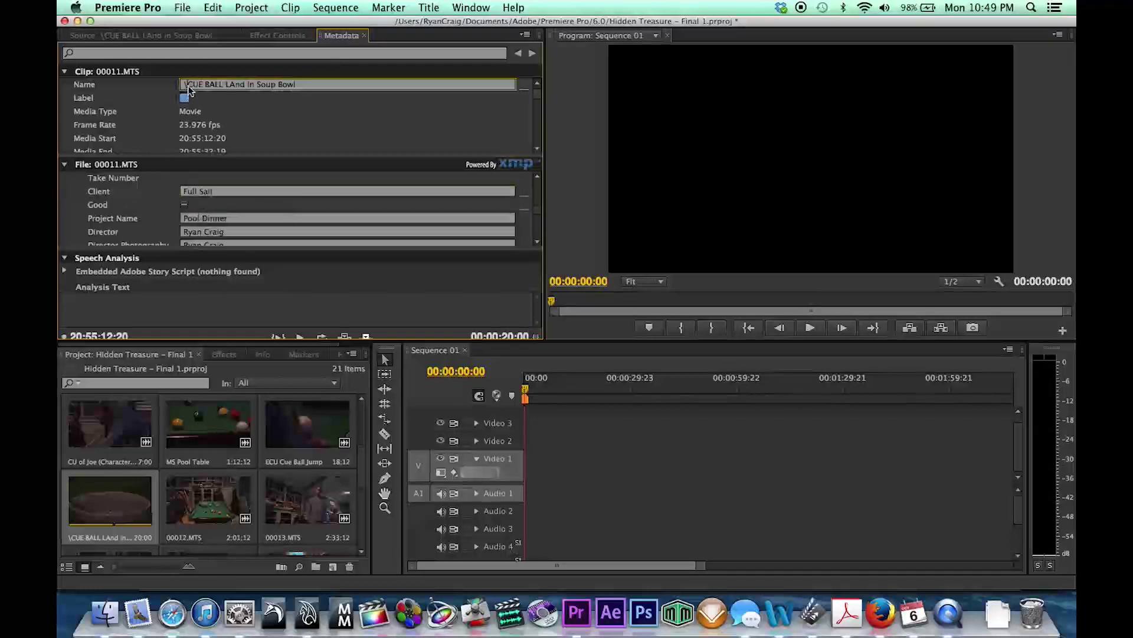
scroll(189, 141, "down", 10)
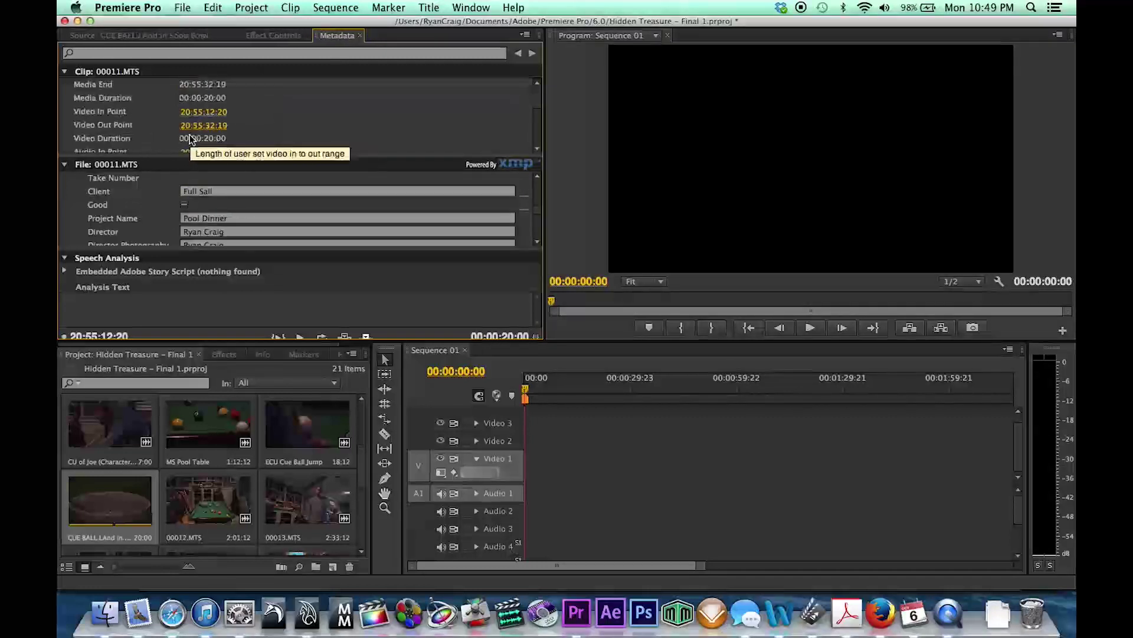
scroll(190, 140, "down", 2)
- Log the clip as Scene 1, Shot 11, and correct the clip client to Full Sail
left_click(191, 107)
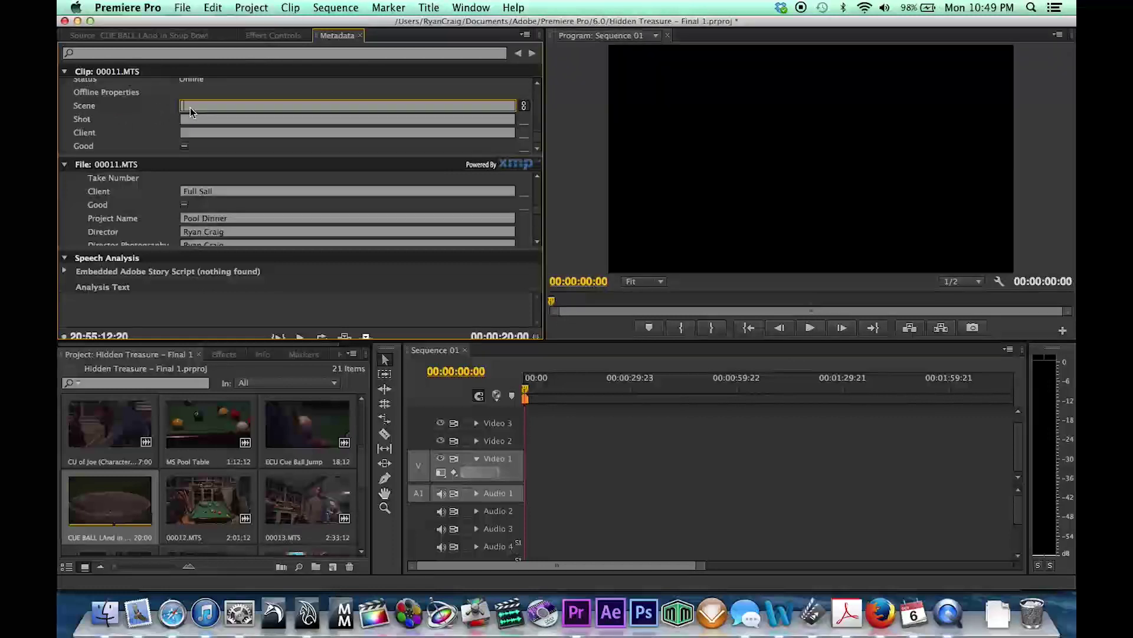
type("1")
left_click(193, 117)
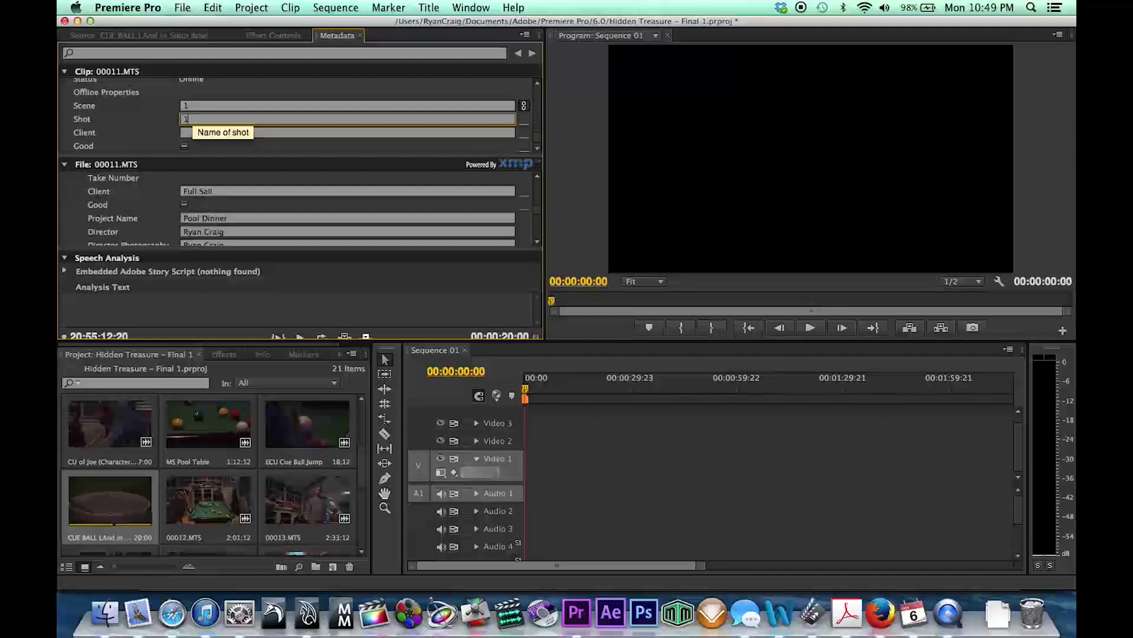
left_click(190, 133)
type("Full Sai")
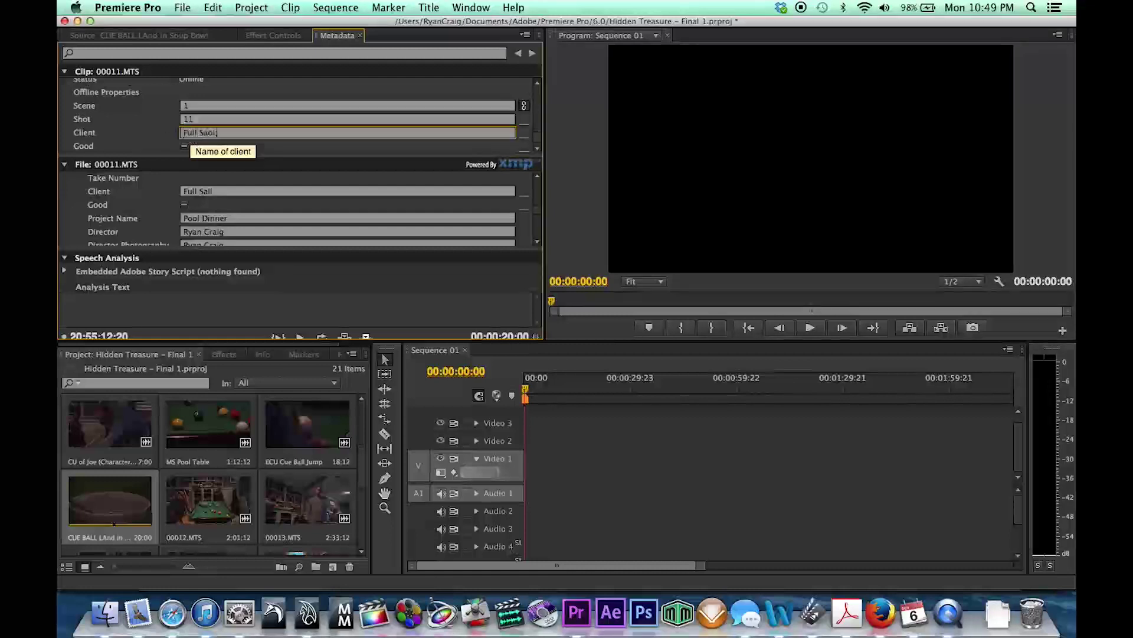
type(" Sao")
key("BackSpace")
key("BackSpace")
key("BackSpace")
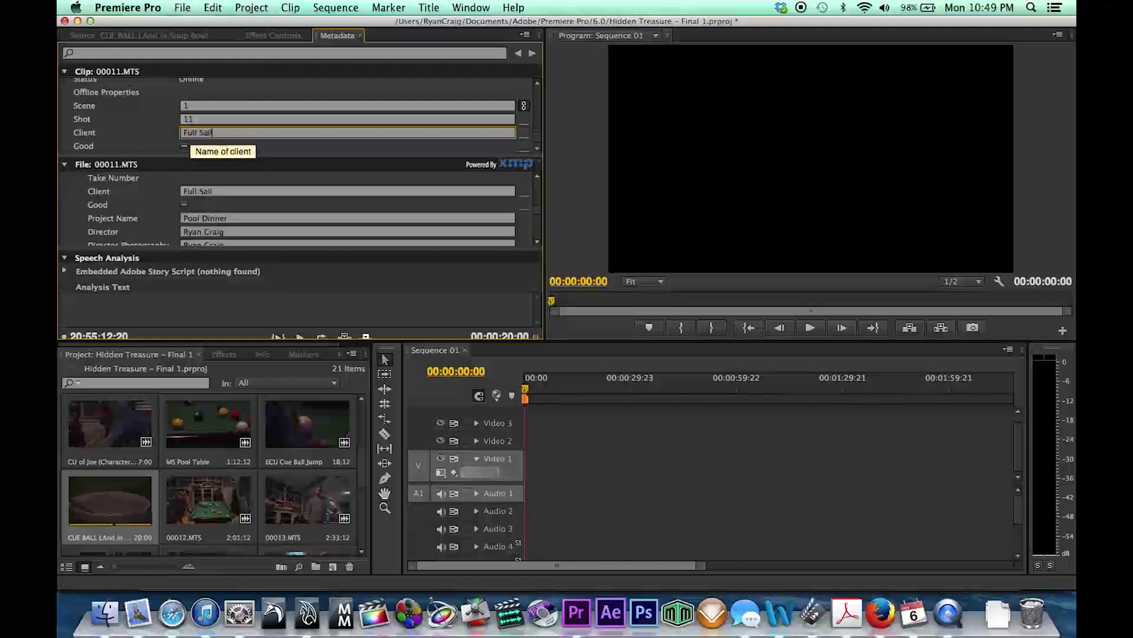
scroll(142, 233, "down", 5)
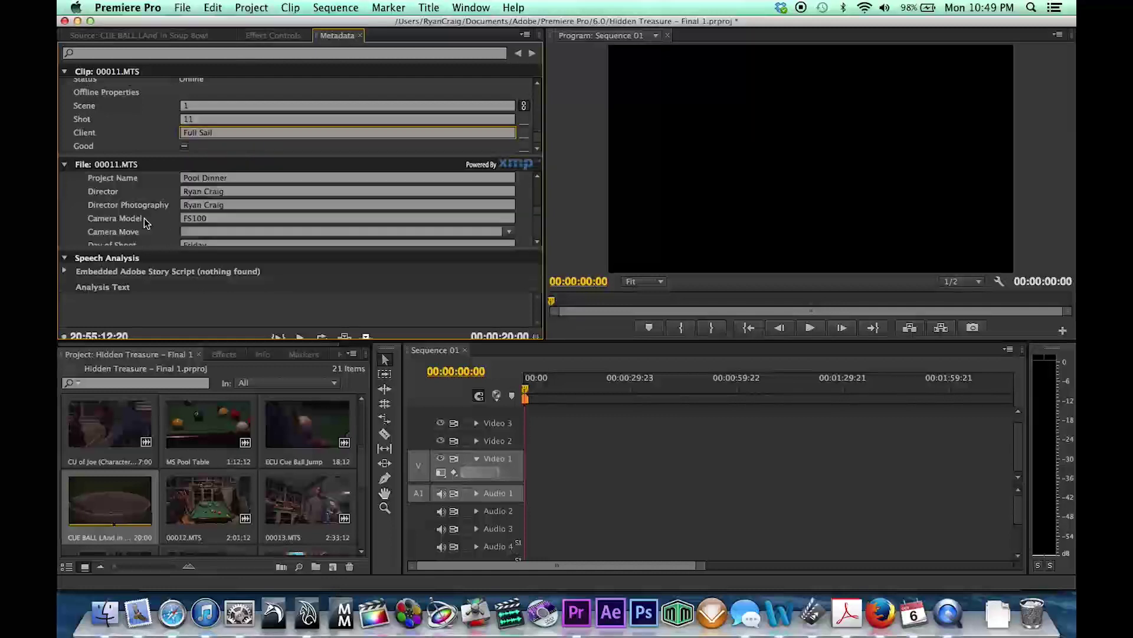
scroll(142, 235, "down", 10)
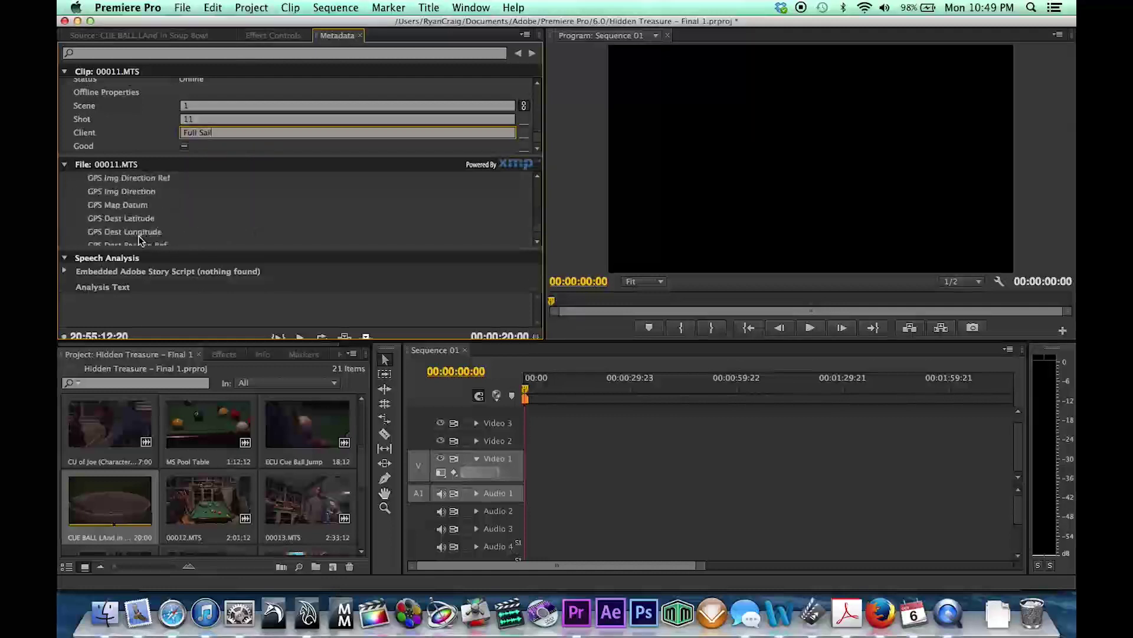
scroll(185, 425, "down", 2)
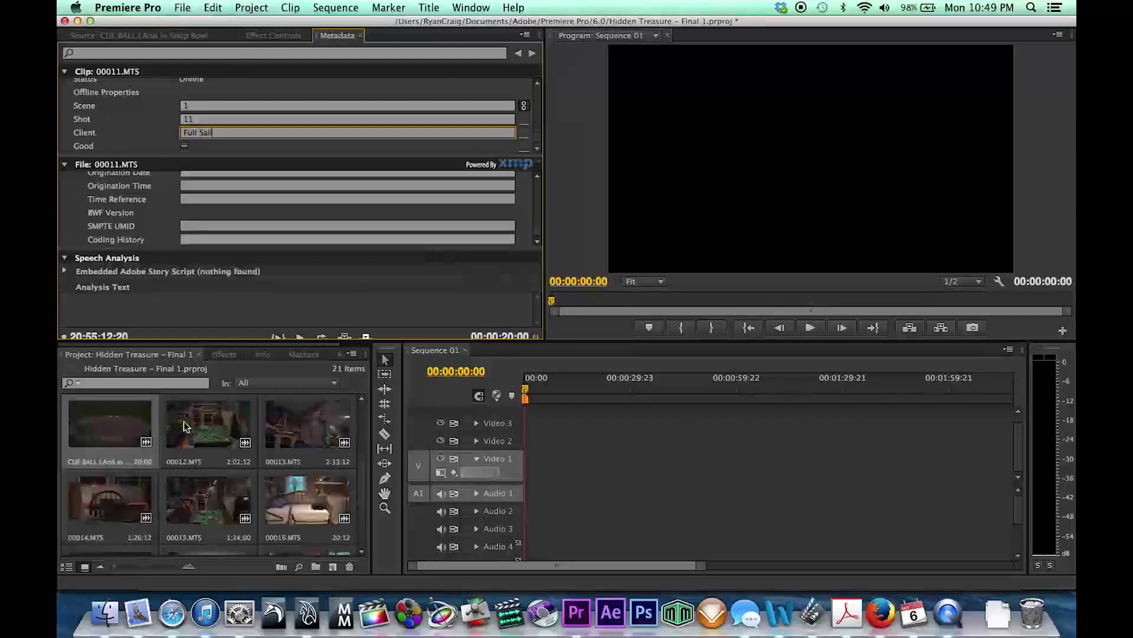
- Load clip 00012.MTS's metadata and log it as Scene 1, Shot 12, client Full Sail
double_click(190, 421)
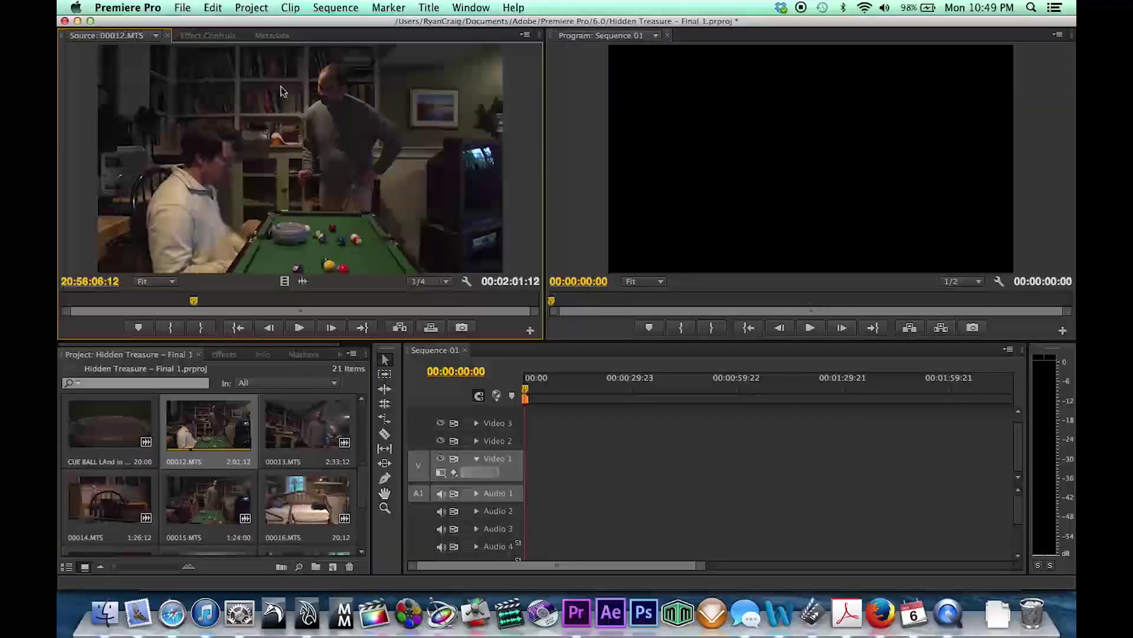
left_click(277, 35)
scroll(200, 103, "up", 2)
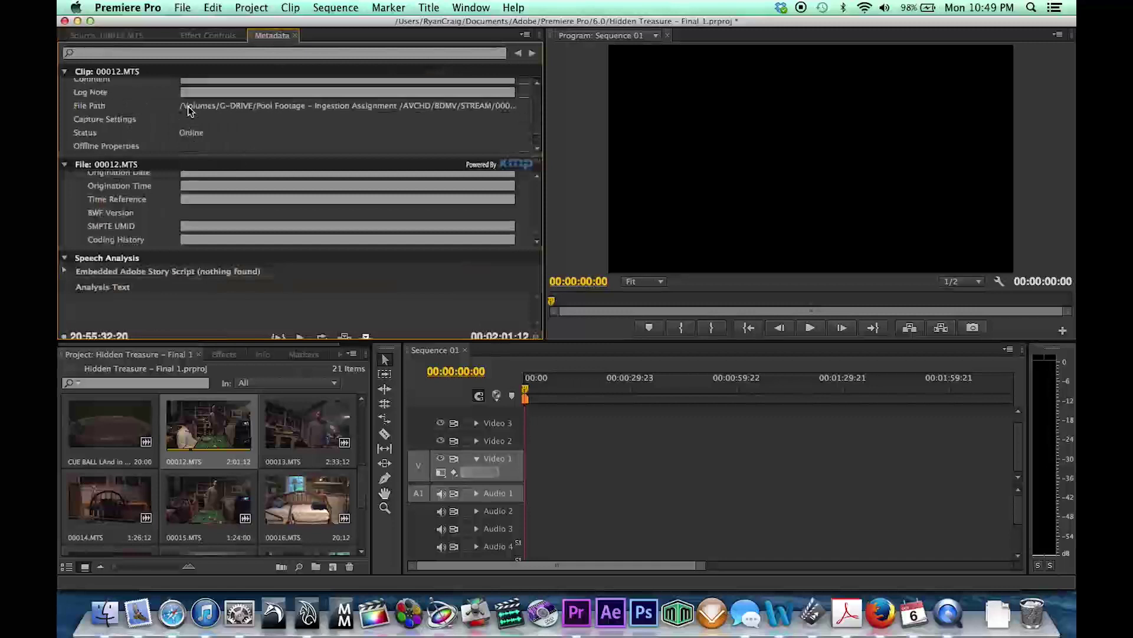
scroll(187, 111, "down", 2)
left_click(187, 117)
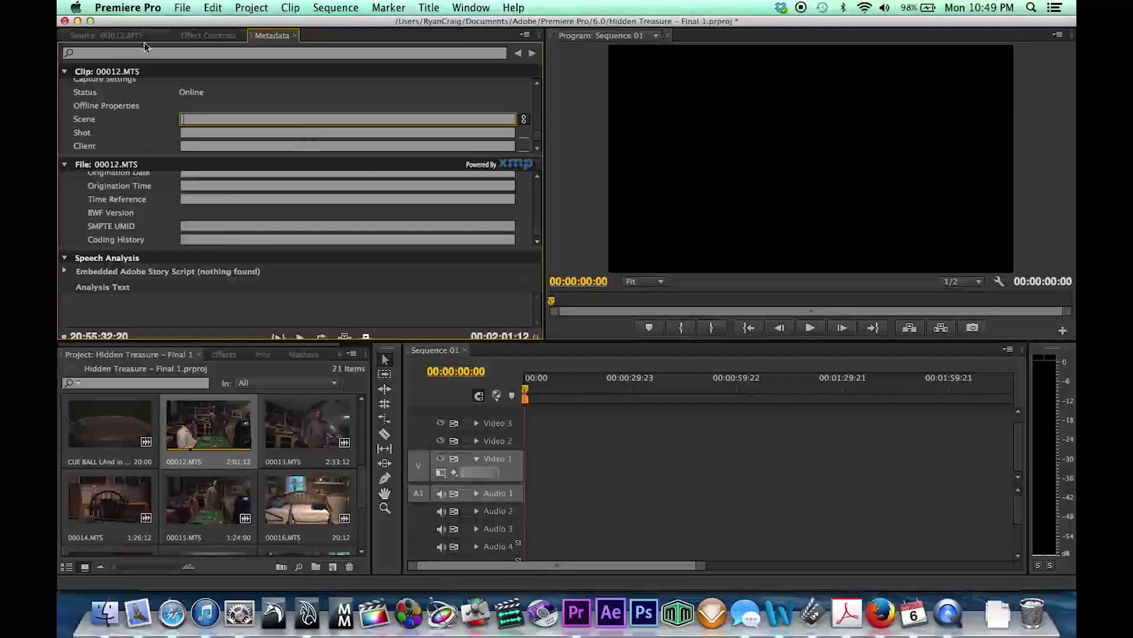
type("1")
left_click(197, 132)
type("12")
left_click(192, 146)
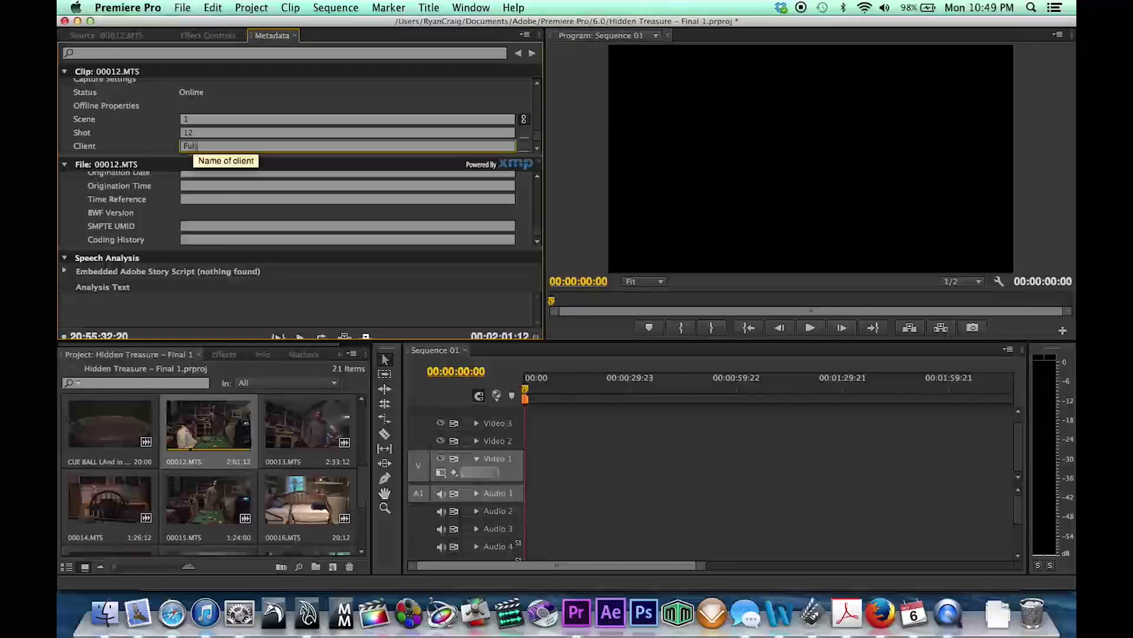
type("Full Sail")
- Enter project Pool Dinner, the director and DP names, and camera model FS100
scroll(204, 187, "down", 10)
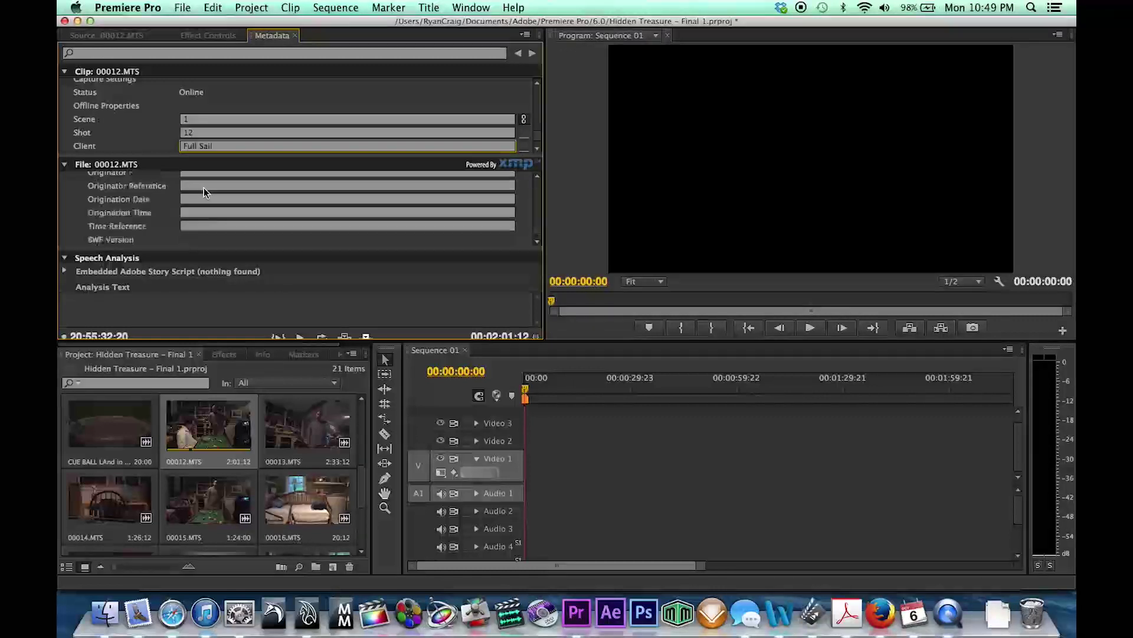
scroll(175, 187, "up", 10)
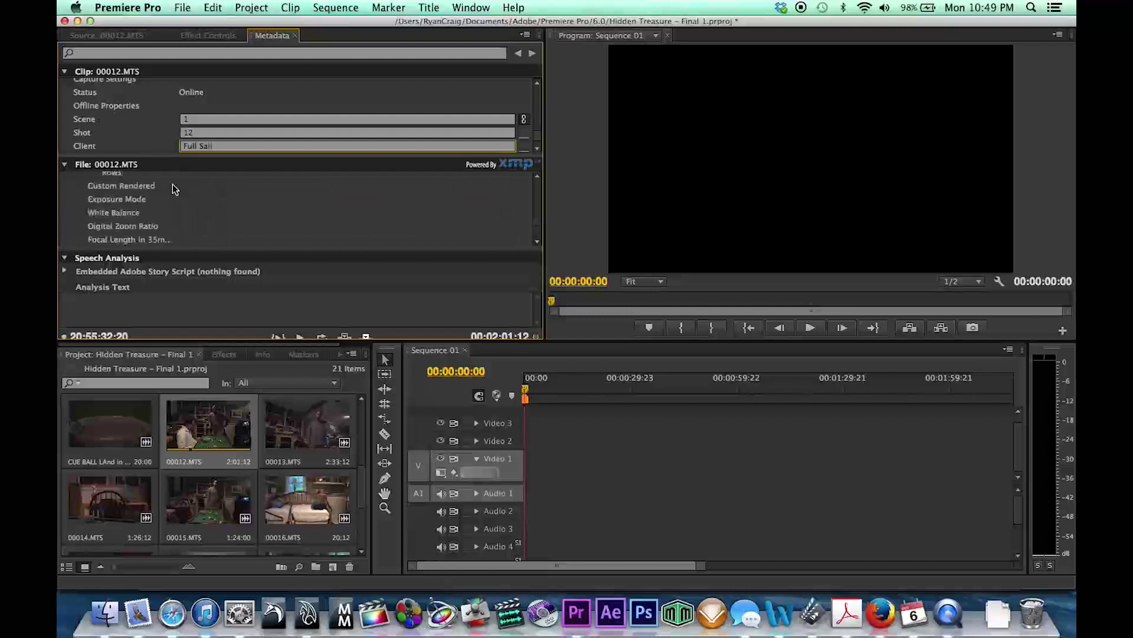
scroll(172, 188, "up", 10)
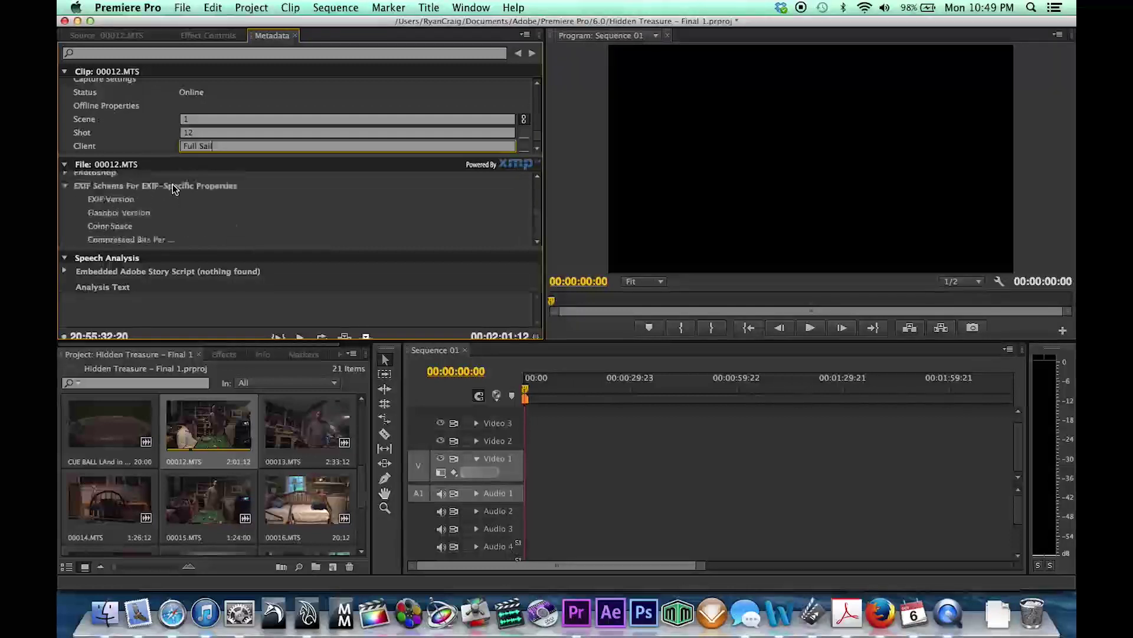
left_click(201, 200)
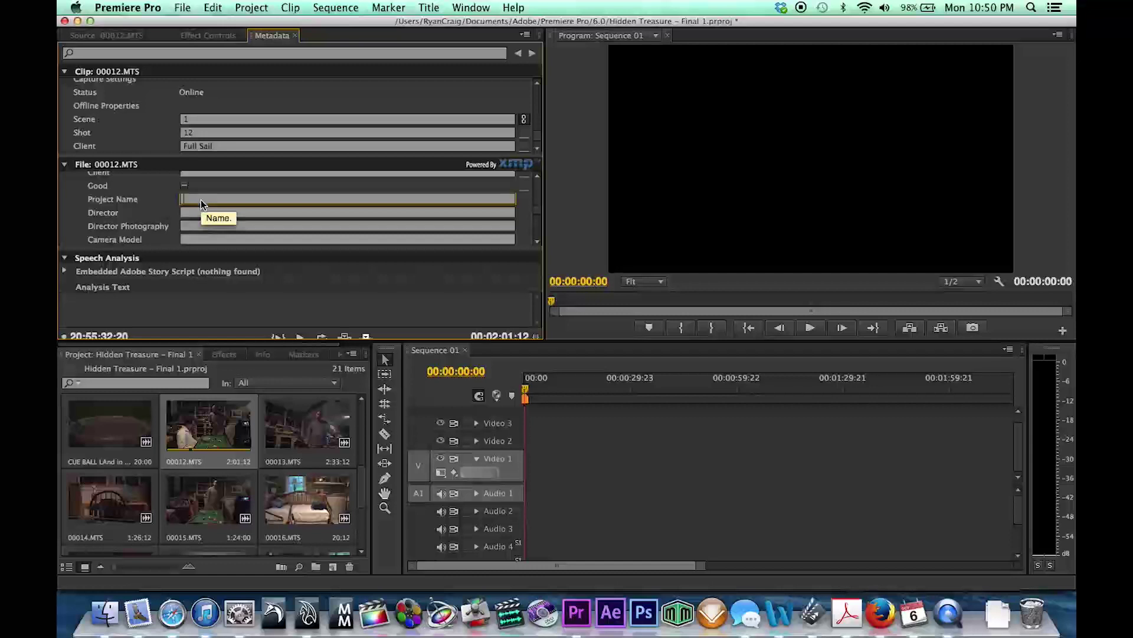
type("Pool Dinner")
key("Tab")
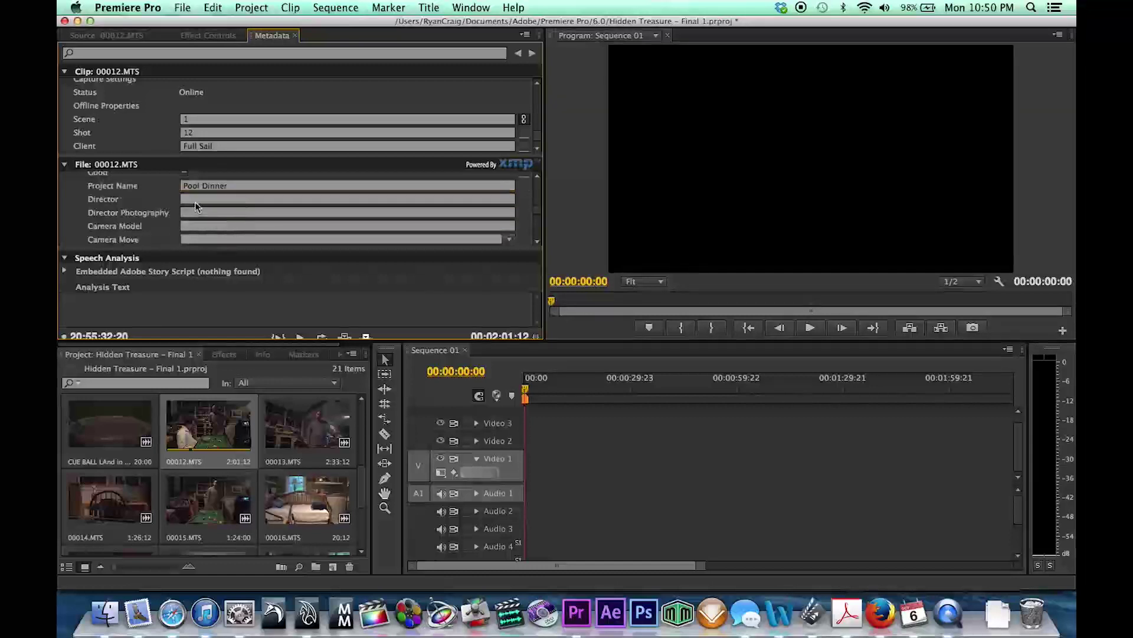
type("Ryan Craig")
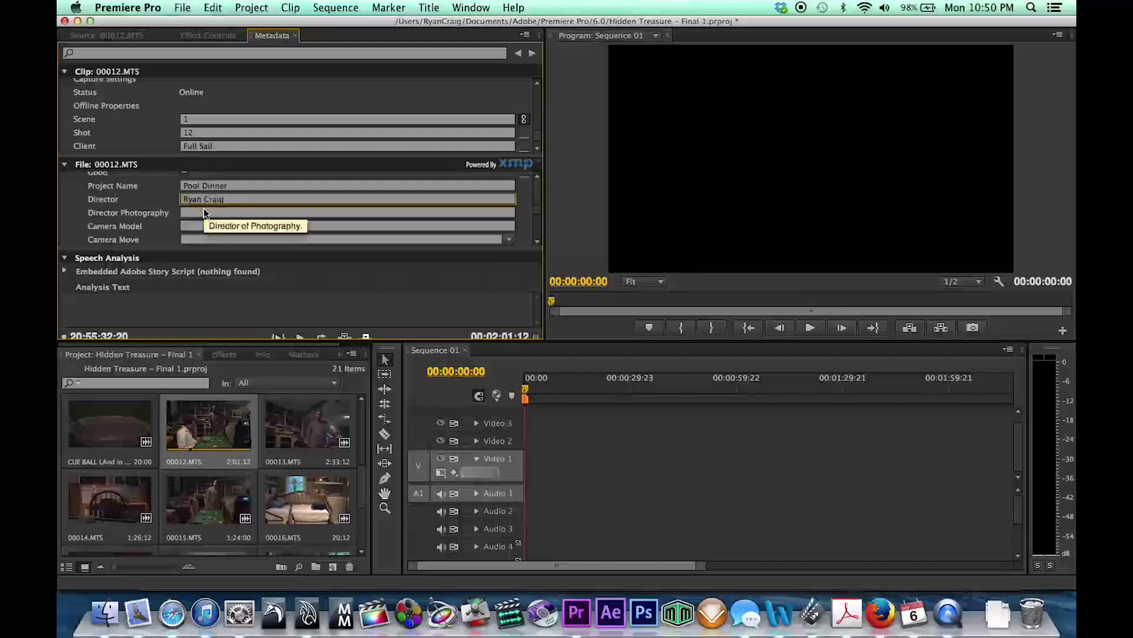
key("Tab")
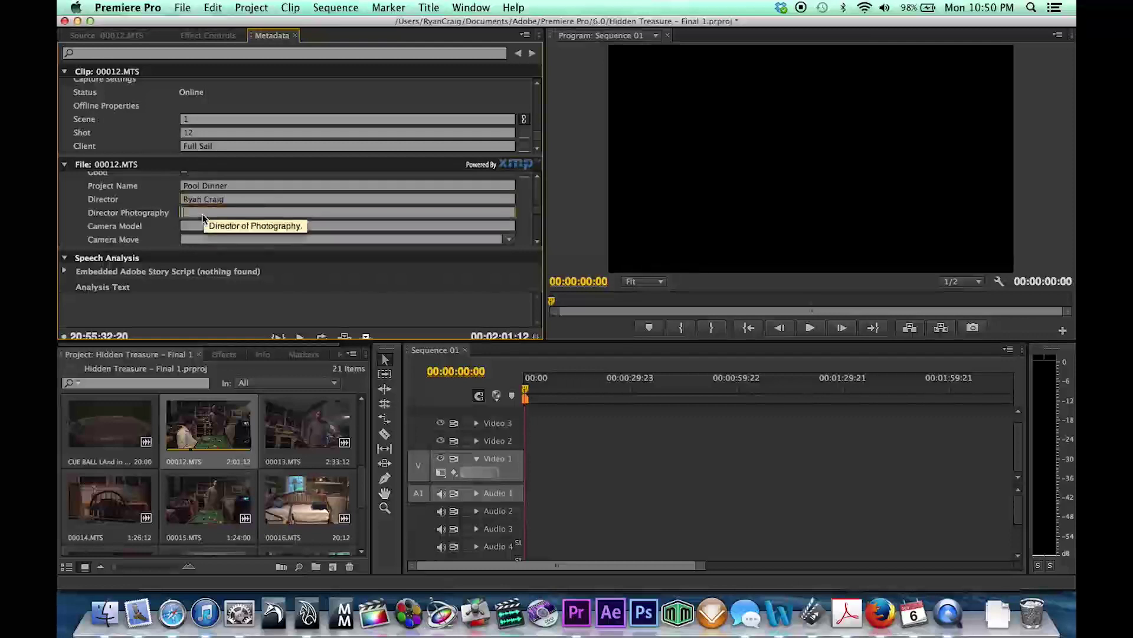
type("Ryan Craig")
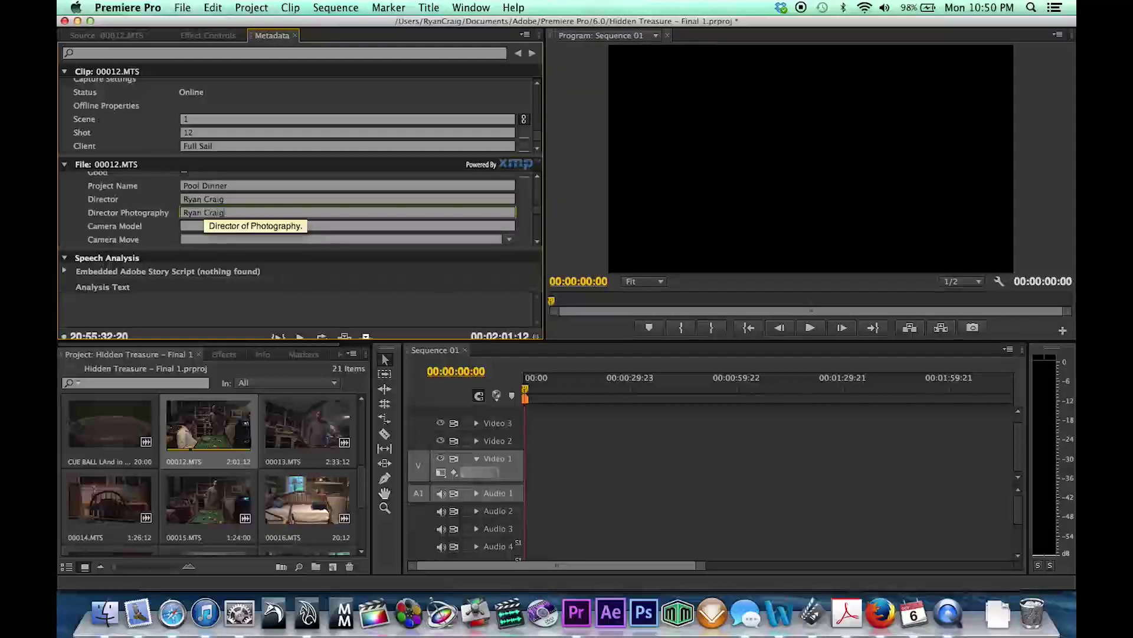
left_click(196, 230)
type("FS100")
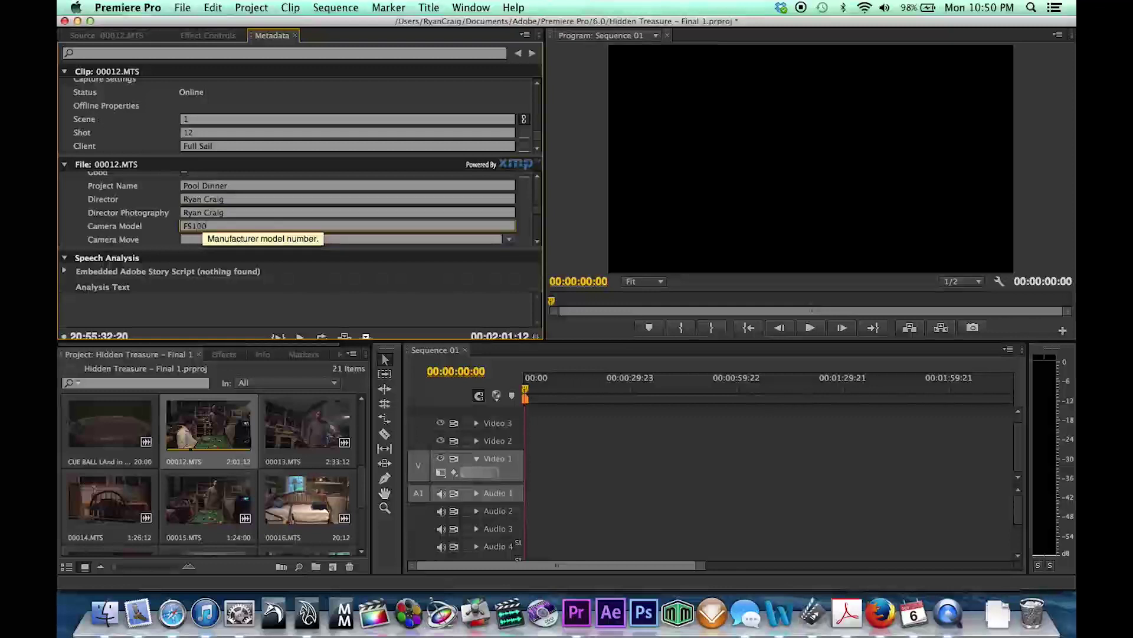
- Set the camera move to Tilt Down
key("Tab")
key("Down")
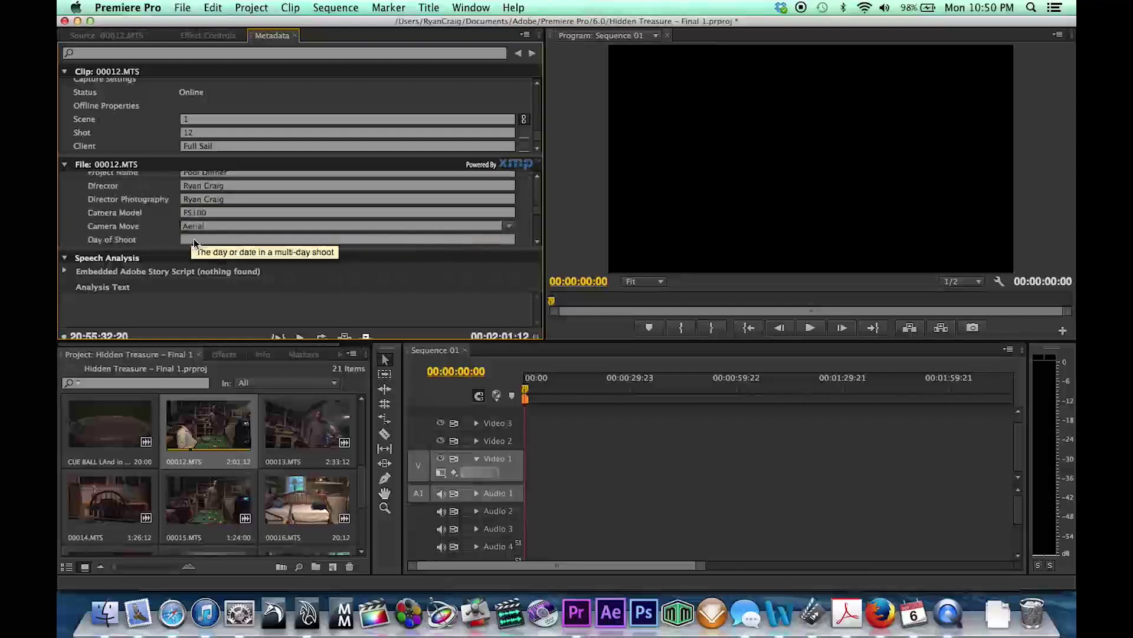
left_click(510, 227)
key("Down")
key("Down")
key("Down")
key("Down")
key("Down")
key("Down")
key("Down")
key("Down")
key("Down")
key("Down")
key("Down")
key("Down")
key("Down")
key("Return")
key("Tab")
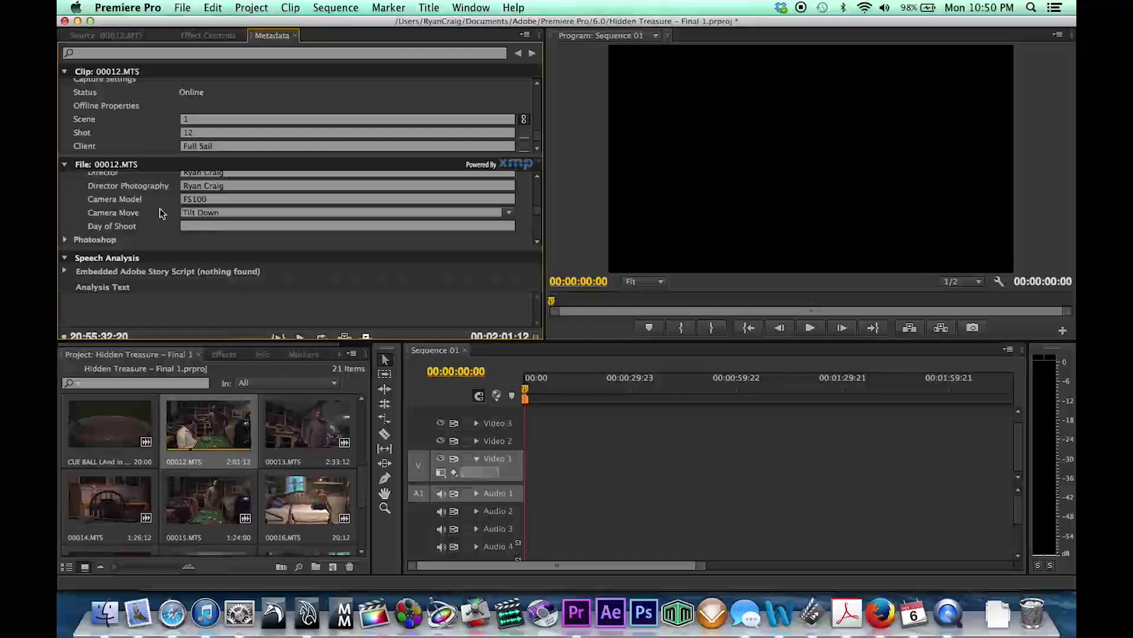
left_click(208, 223)
- Enter Friday as the day of shoot and Friday October 3rd as the origination date
type("Friday")
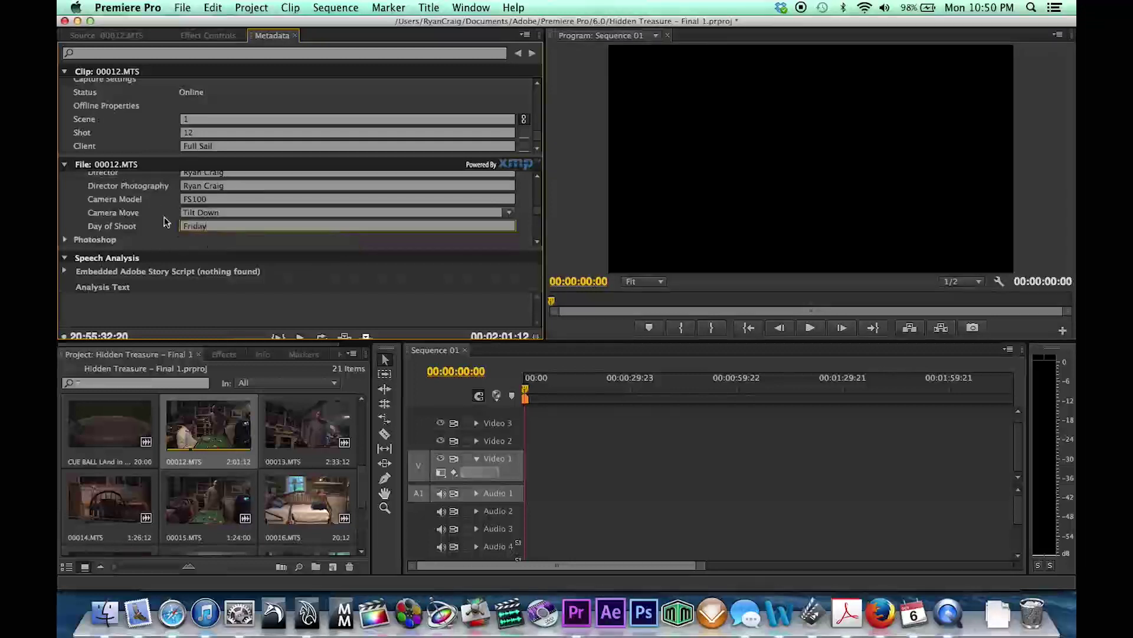
scroll(123, 208, "down", 5)
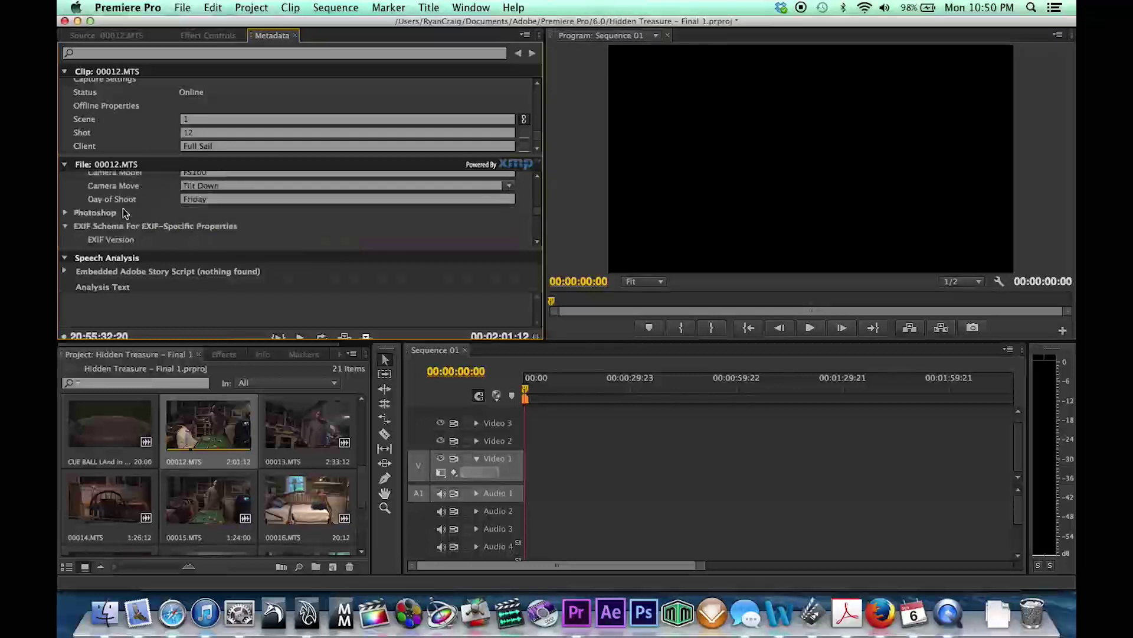
scroll(124, 219, "down", 5)
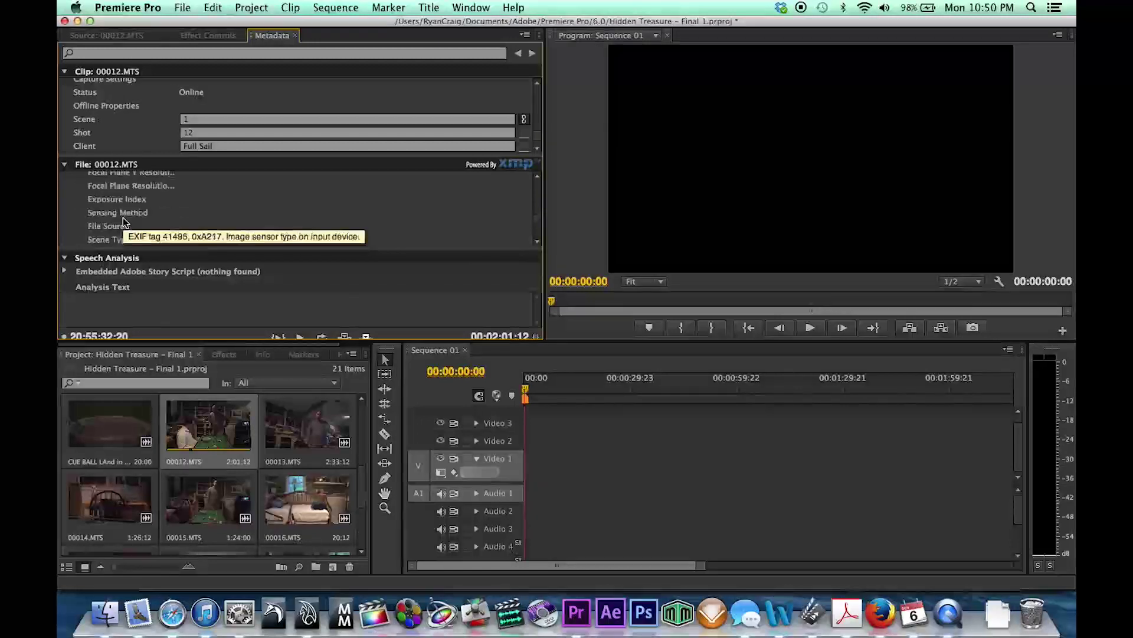
scroll(123, 217, "down", 8)
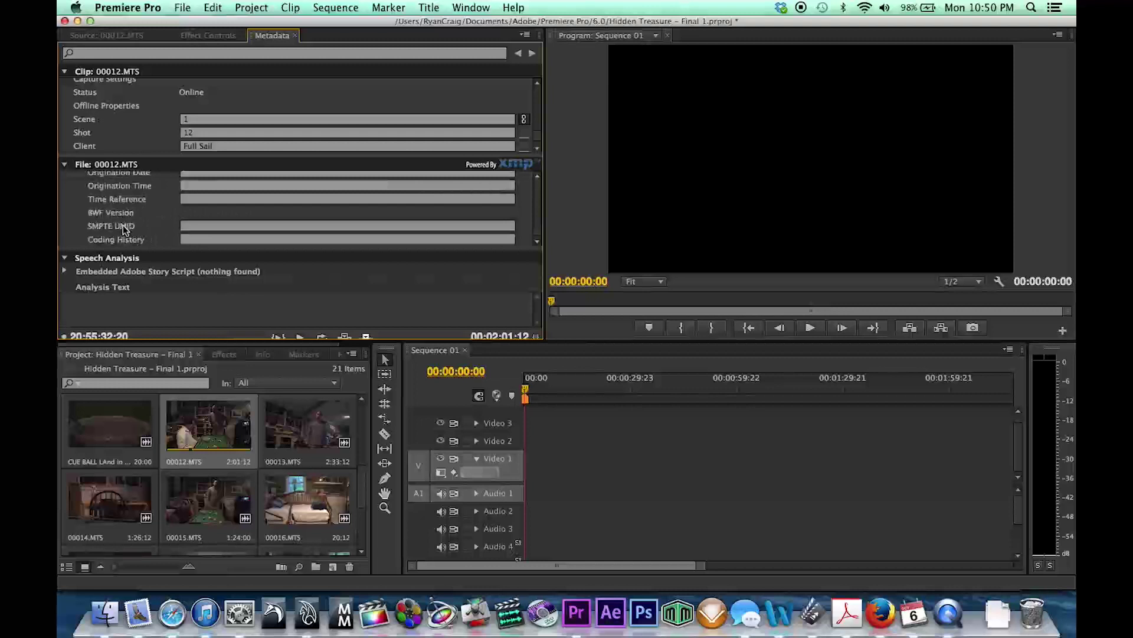
scroll(127, 226, "up", 2)
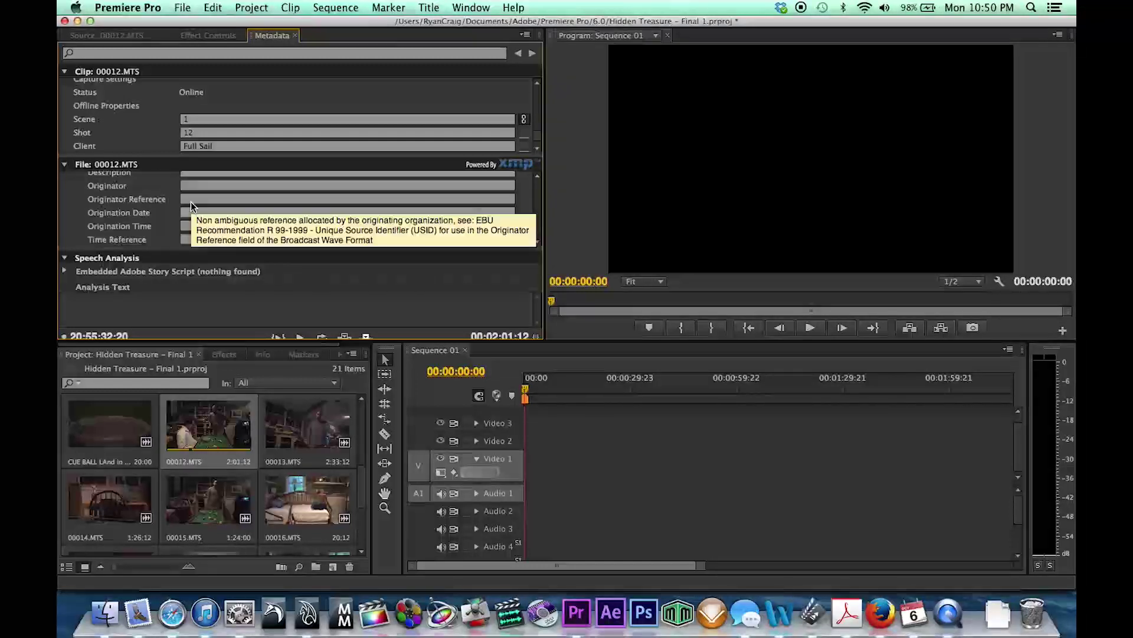
scroll(137, 204, "up", 1)
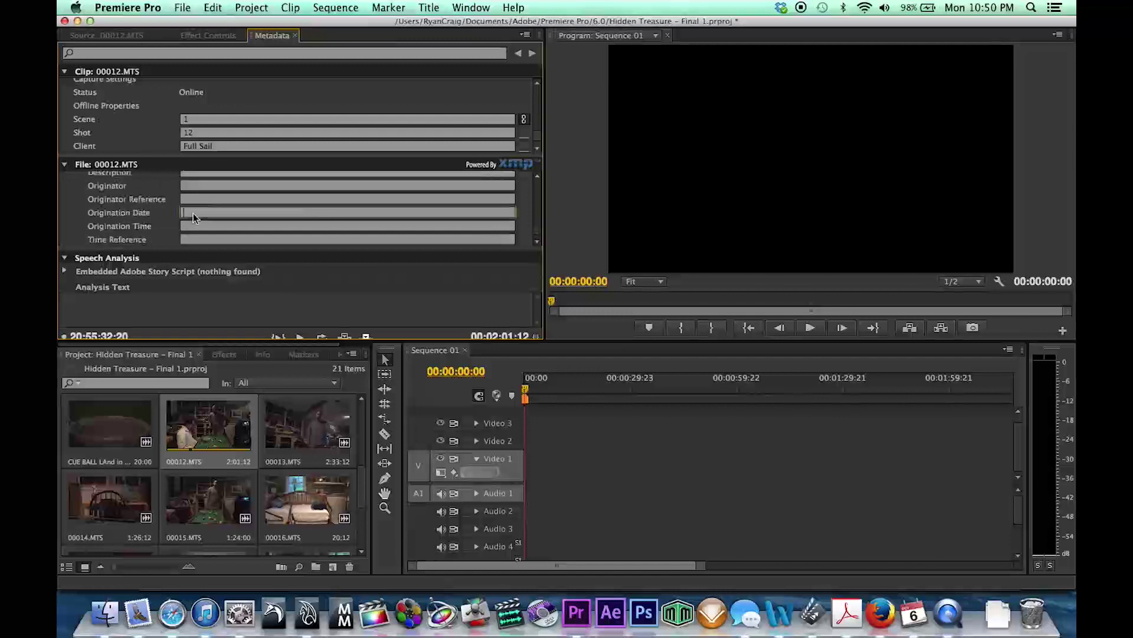
left_click(193, 214)
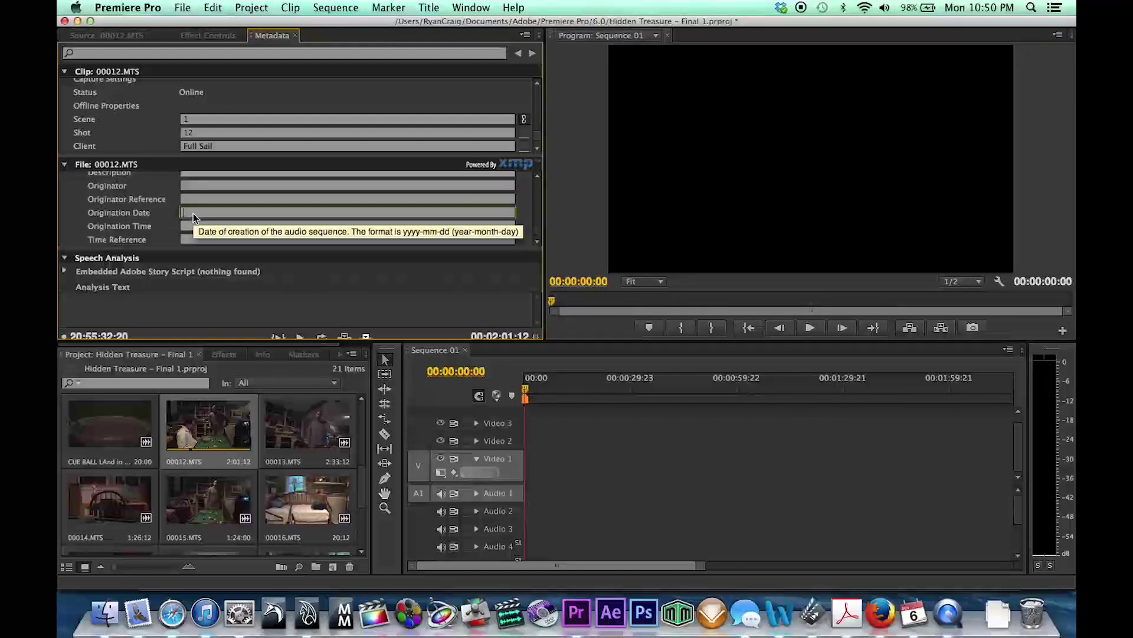
type("Friday October 3rd")
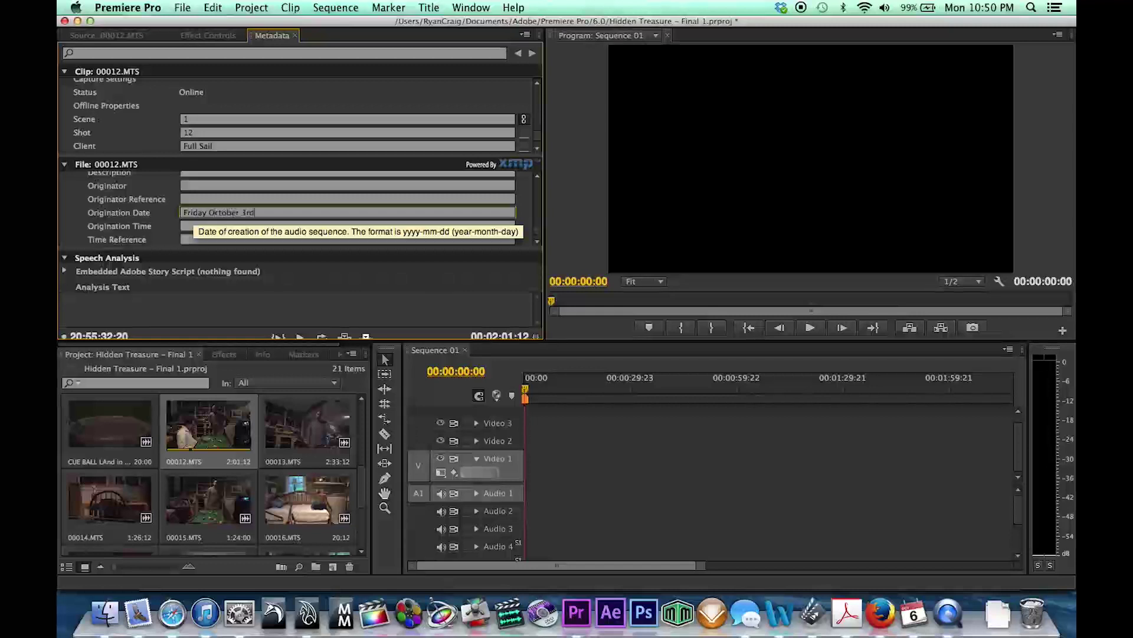
scroll(110, 248, "down", 2)
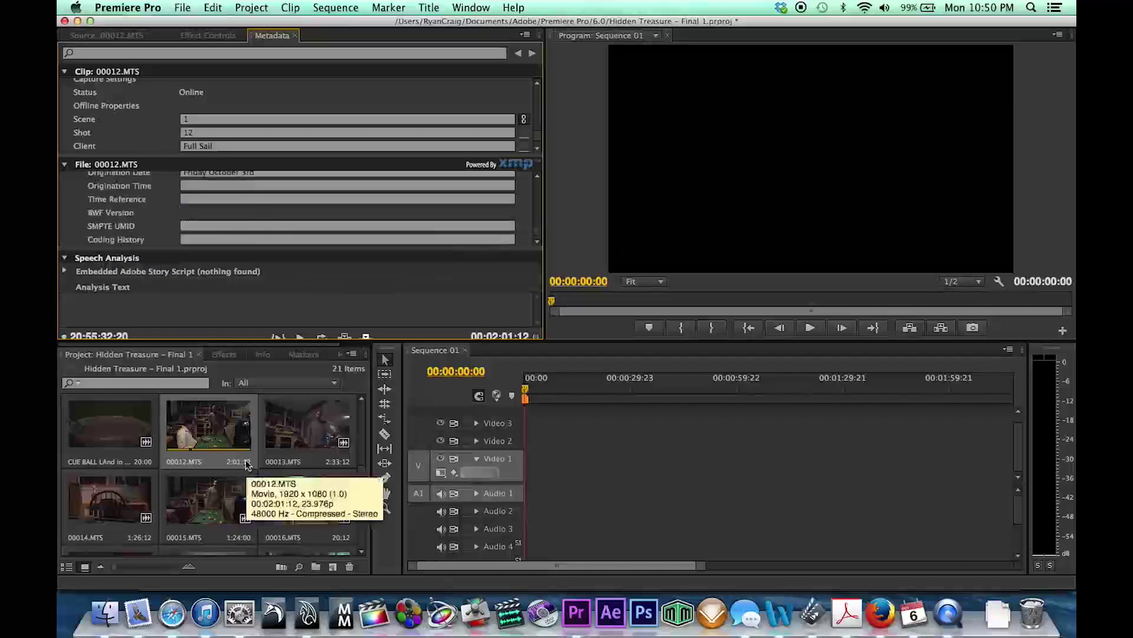
- Open clip 00013.MTS's metadata and log it as Scene 1, Shot 13, client Full Sail
double_click(307, 420)
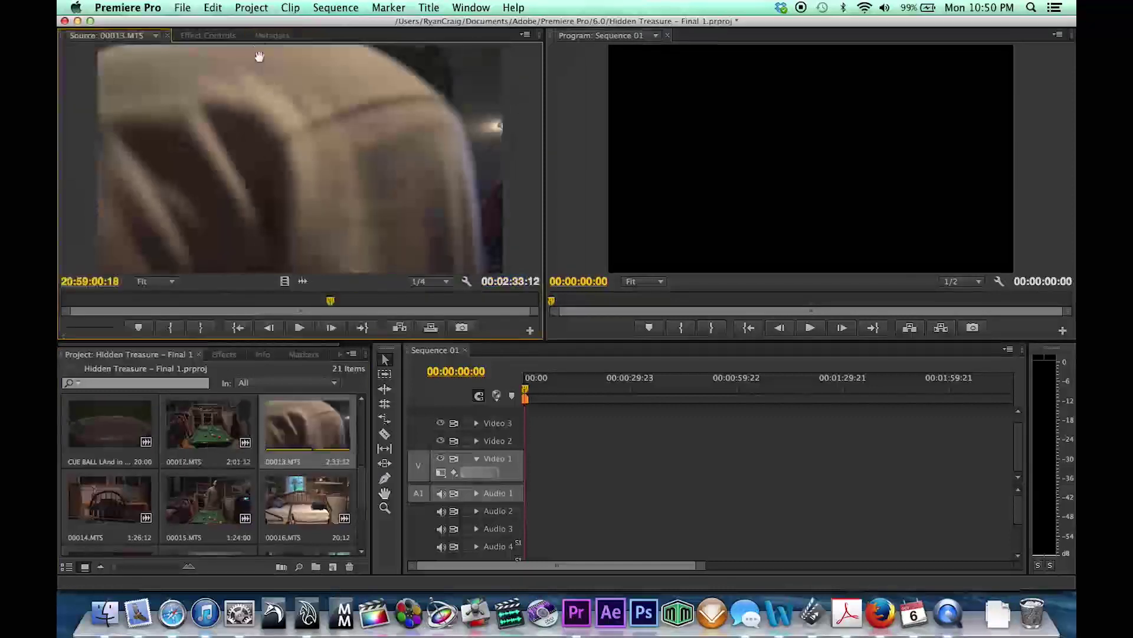
left_click(267, 36)
left_click(192, 120)
type("1")
left_click(195, 134)
type("13")
left_click(197, 144)
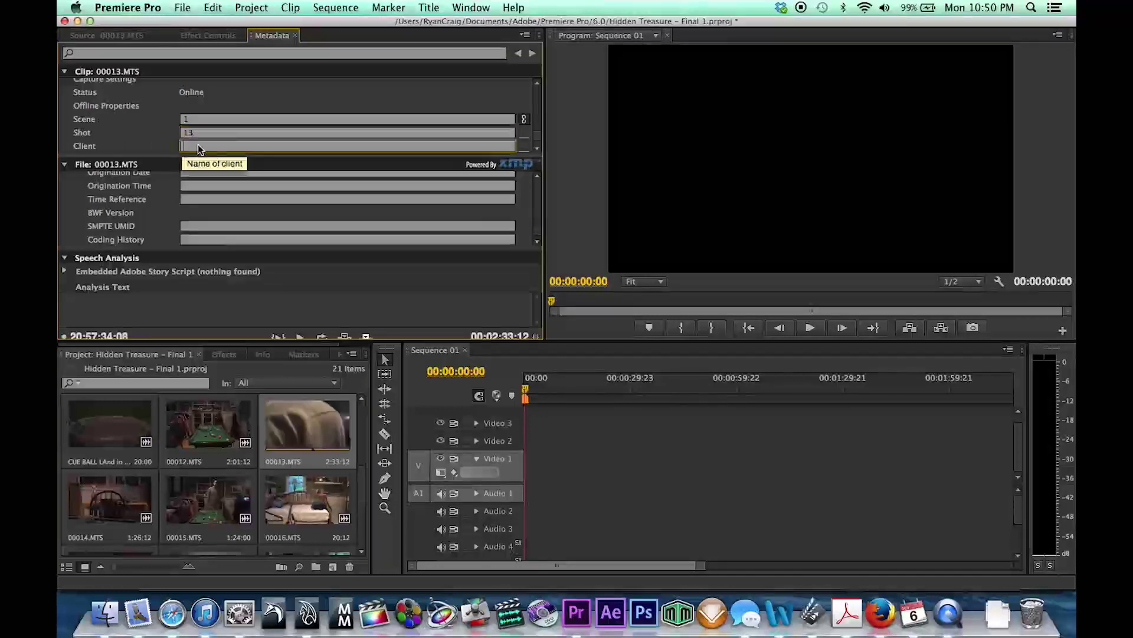
type("Full Sail")
- Set the origination date to Friday October 3rd
scroll(155, 186, "up", 1)
scroll(193, 191, "up", 1)
left_click(191, 199)
type("Fri")
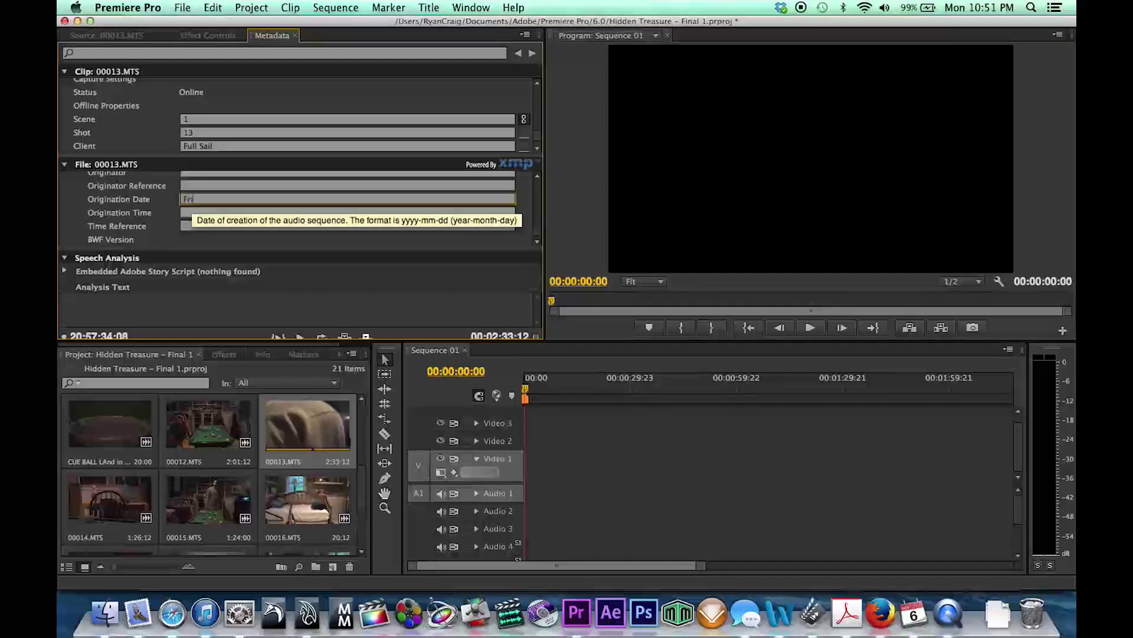
type("day Octobe")
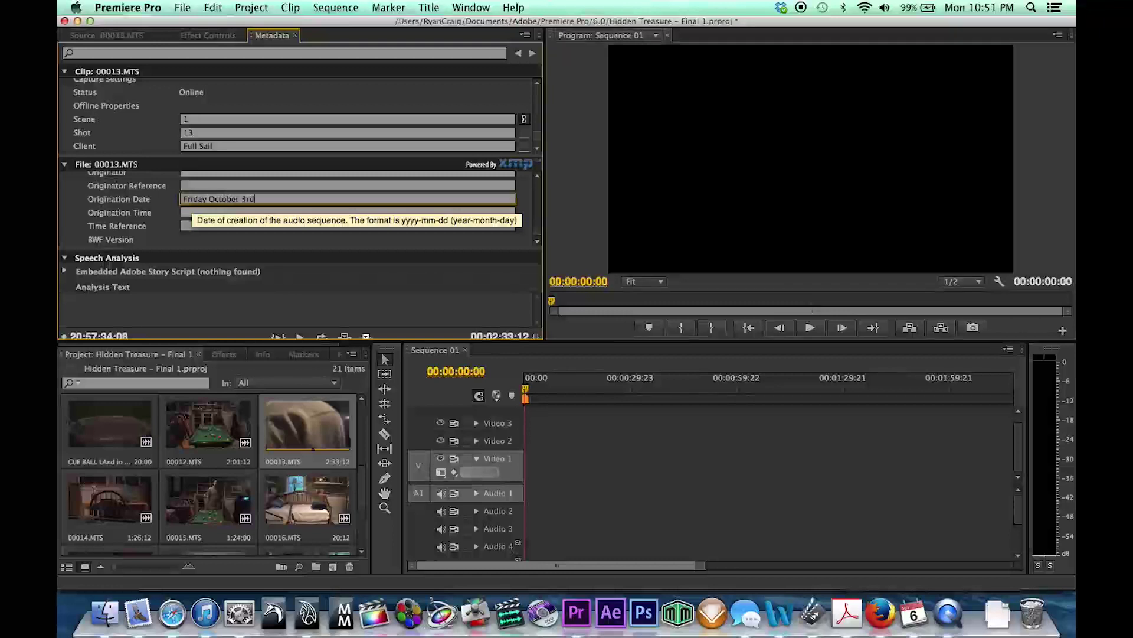
type("r 3rd")
scroll(97, 198, "down", 10)
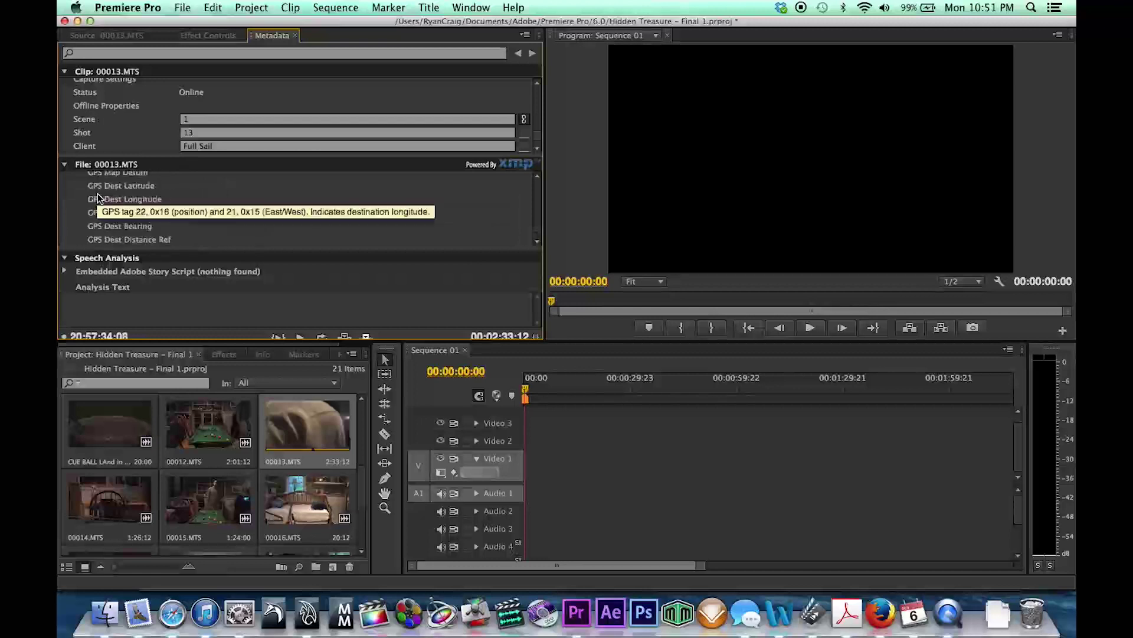
scroll(98, 198, "up", 10)
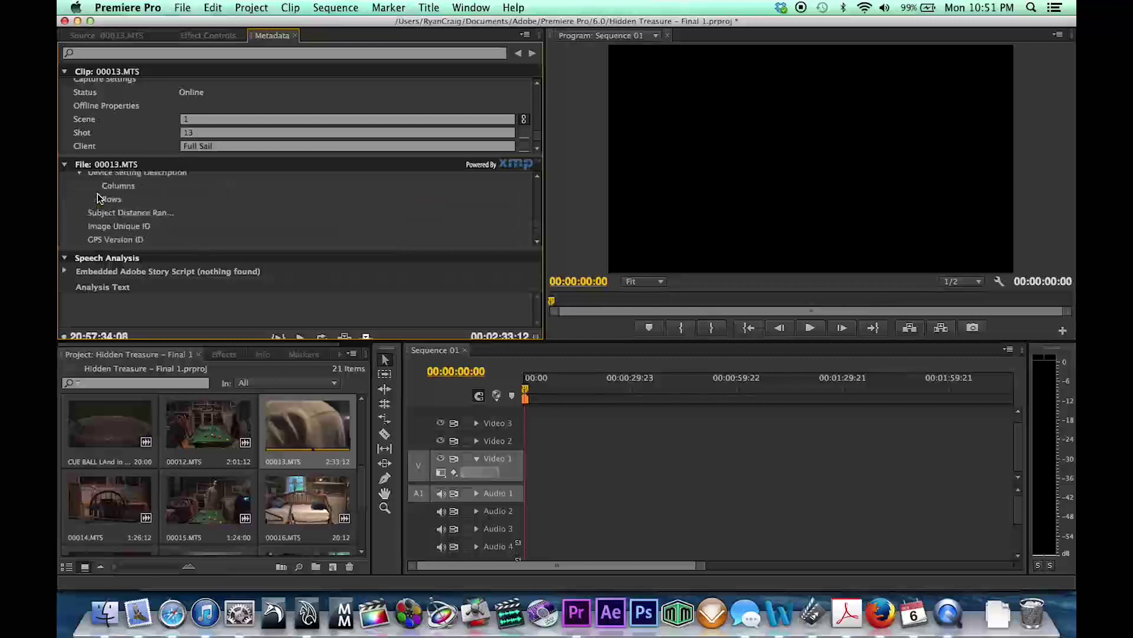
scroll(97, 197, "up", 10)
scroll(97, 197, "up", 10)
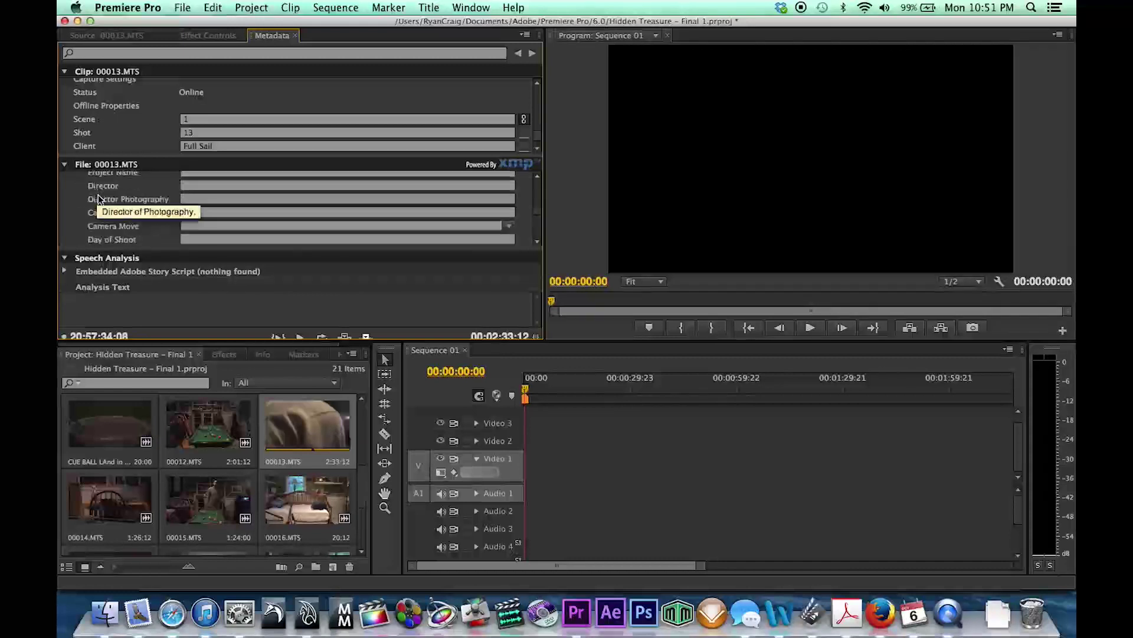
- Enter the DP and director names and project name Pool Dinner
left_click(207, 200)
type("Ryan Craig")
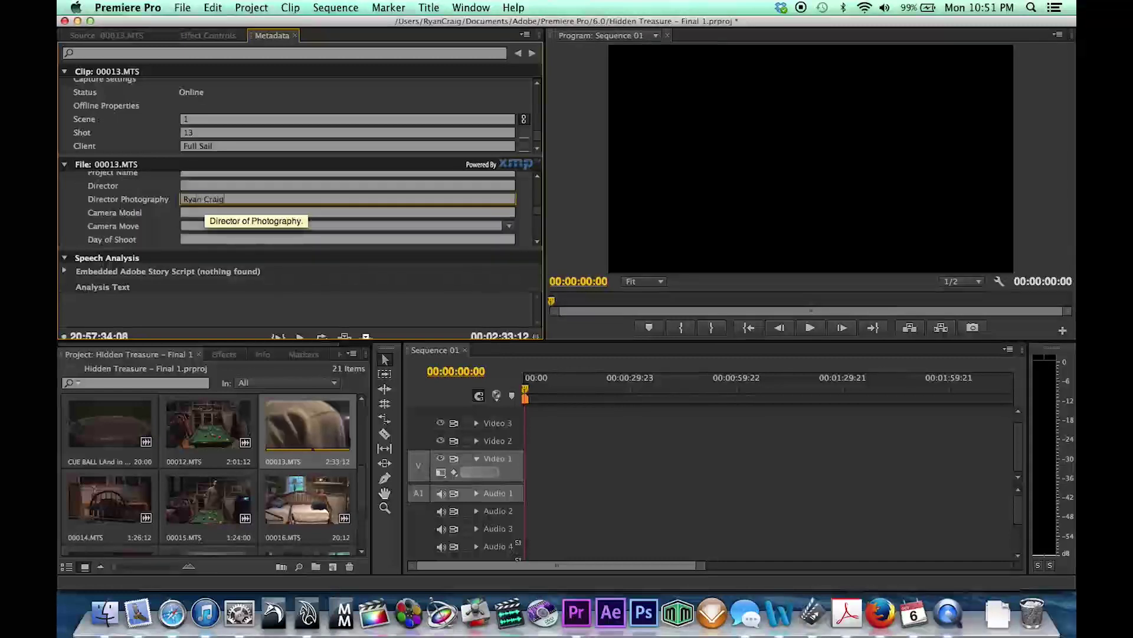
left_click(207, 186)
type("Ryan Craig")
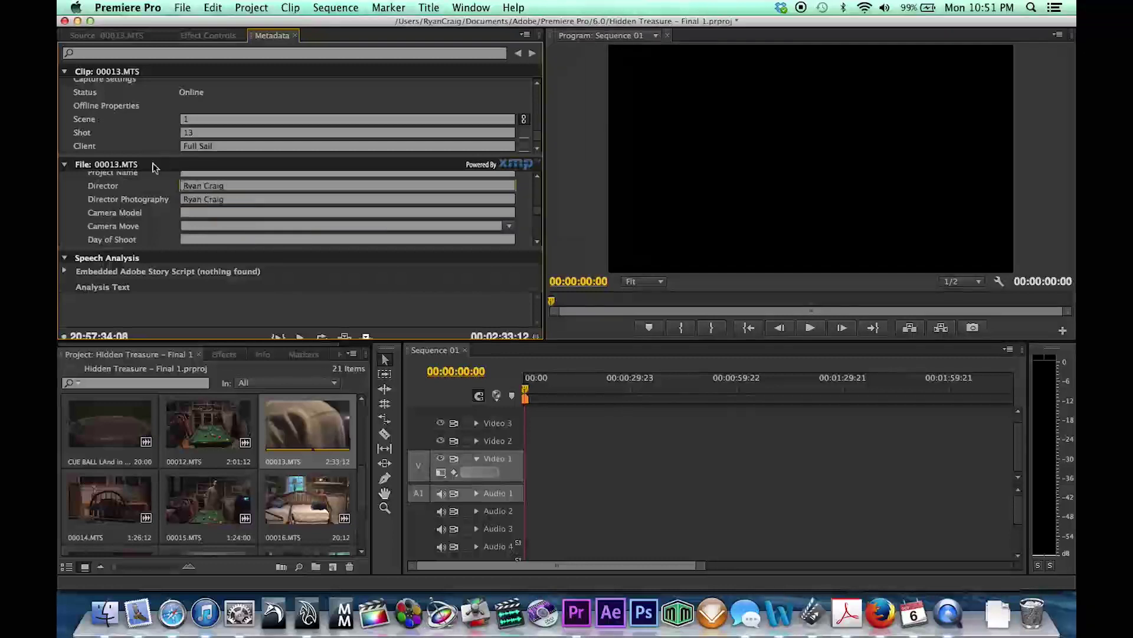
scroll(197, 183, "up", 1)
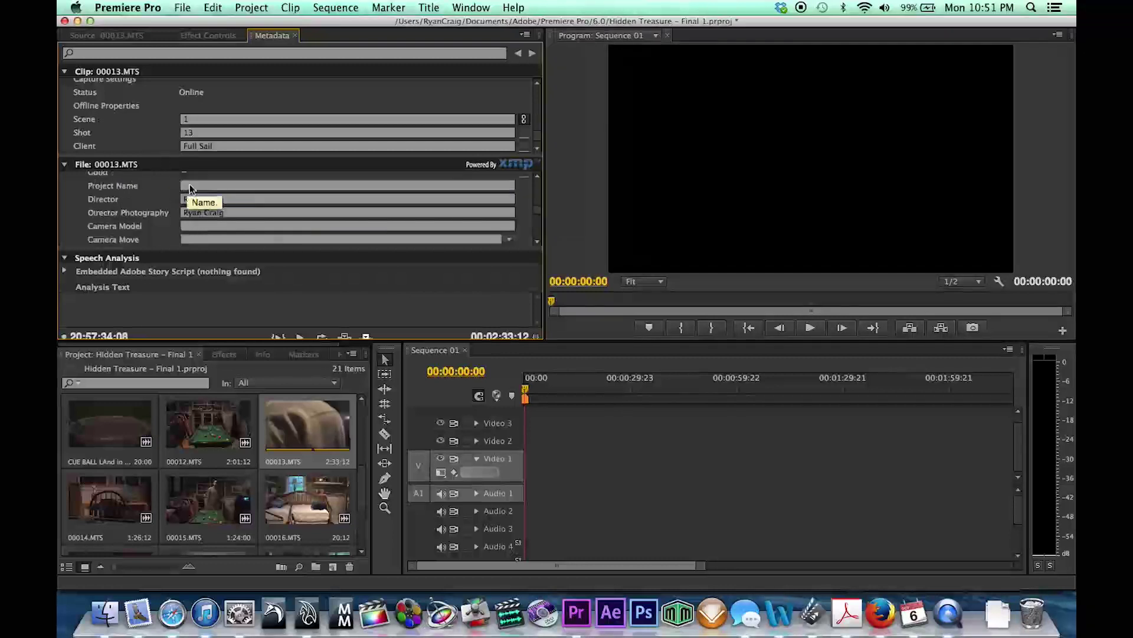
left_click(199, 186)
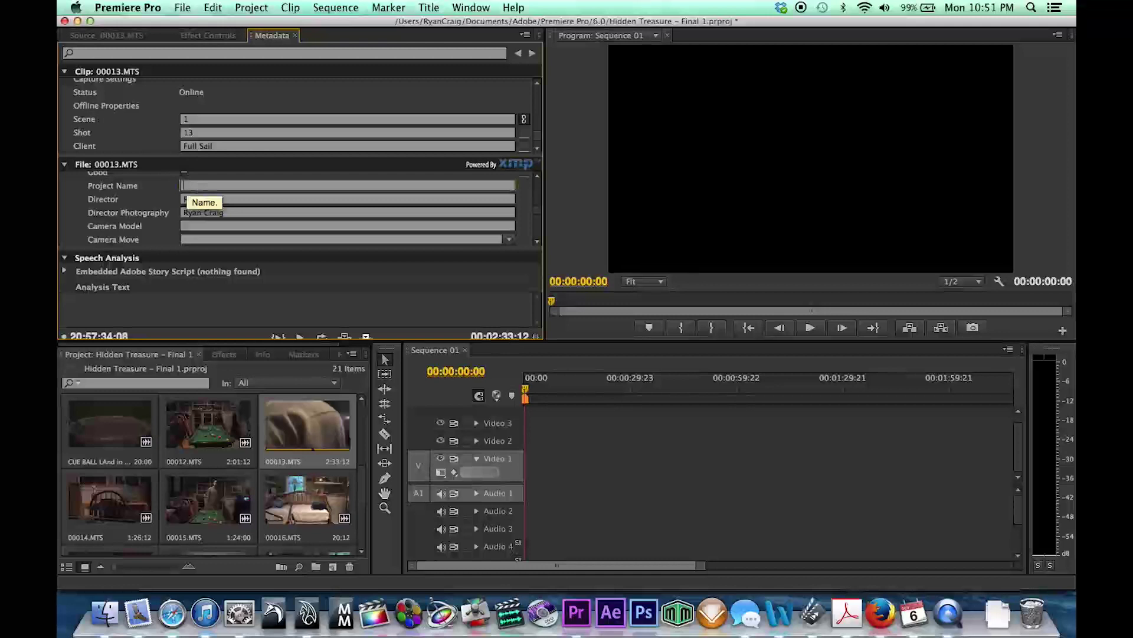
type("Pool Dinner")
scroll(195, 201, "down", 1)
- Set camera model FS100 and day of shoot Friday
left_click(193, 212)
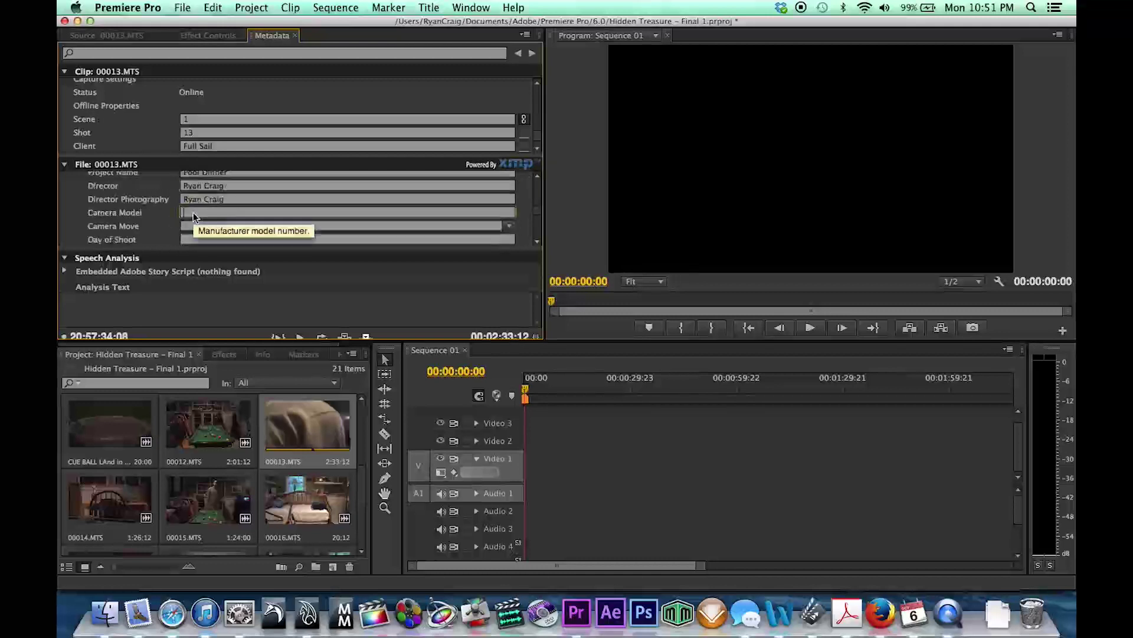
type("FS100")
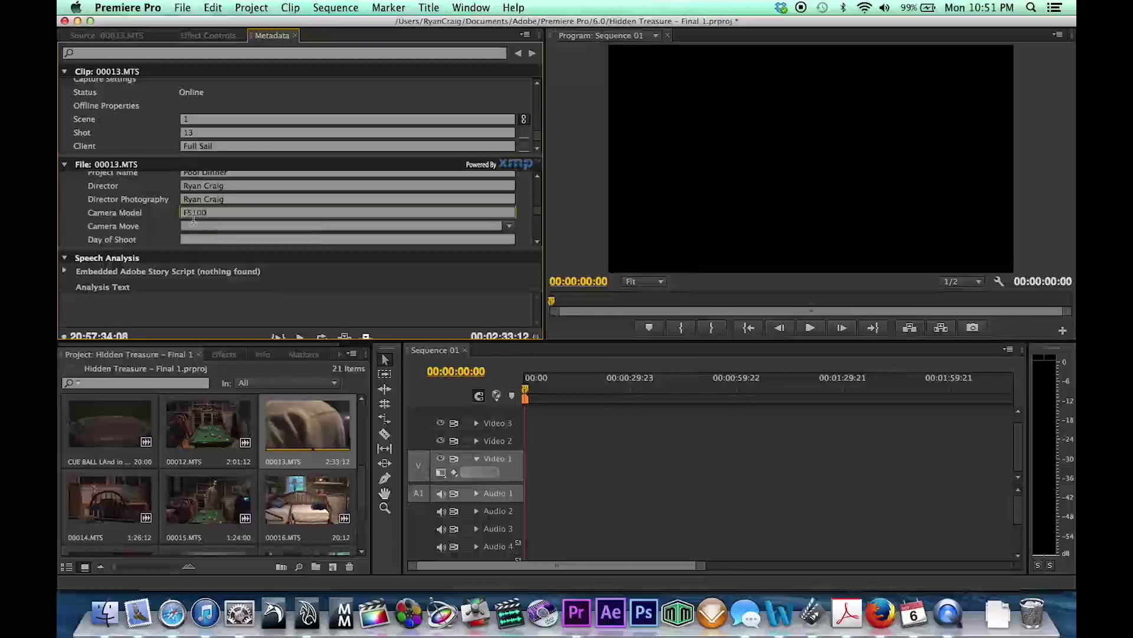
left_click(193, 239)
type("Friday")
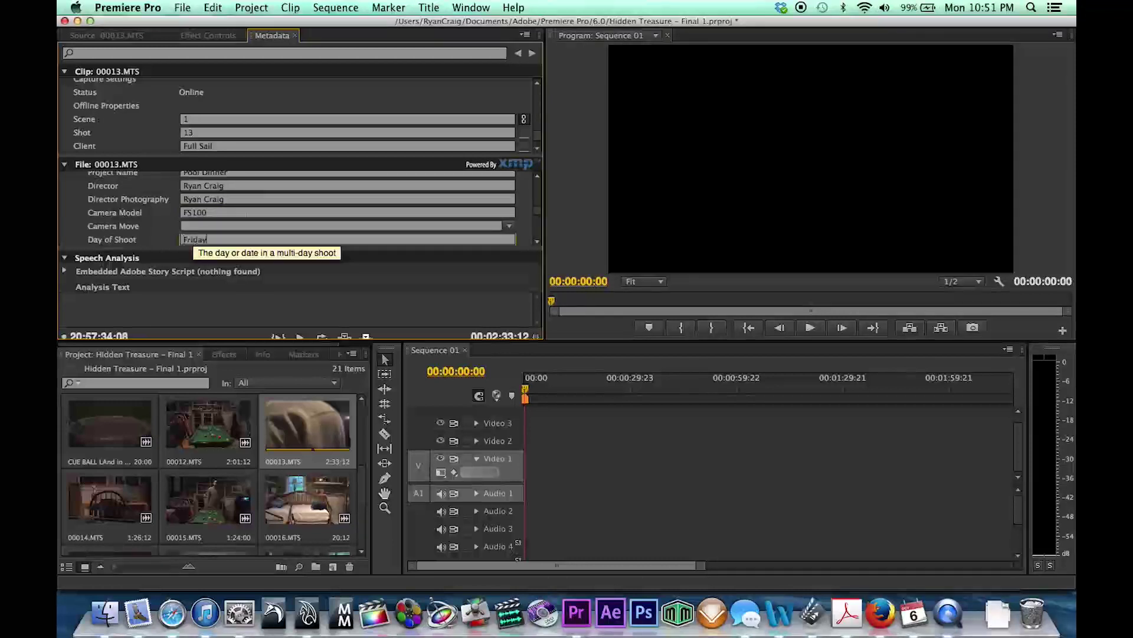
scroll(94, 190, "down", 10)
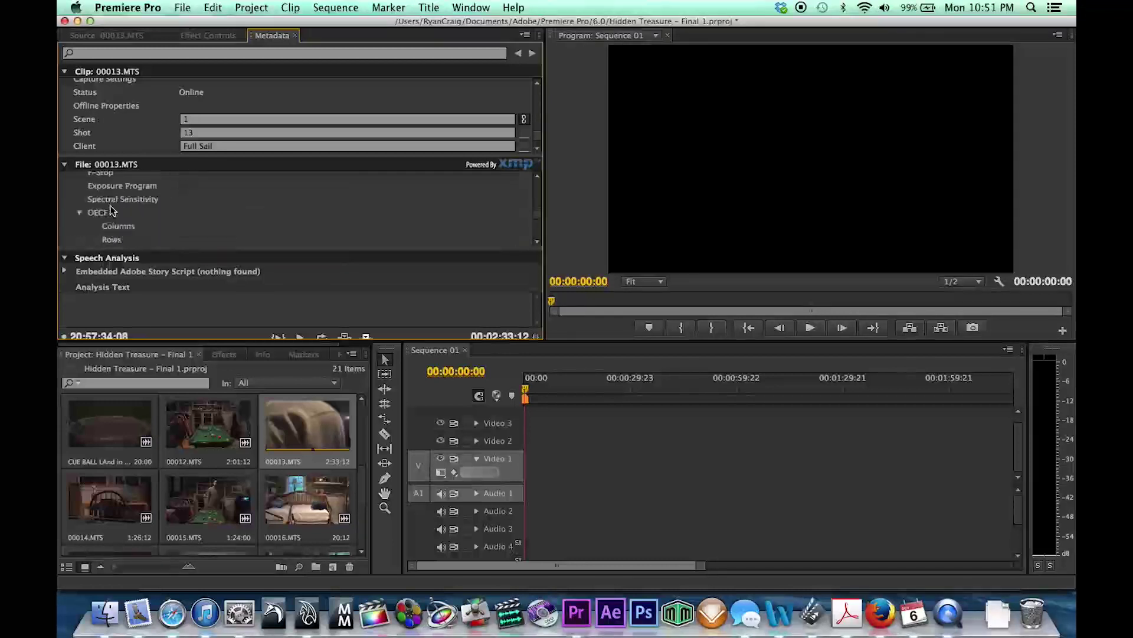
scroll(110, 211, "down", 10)
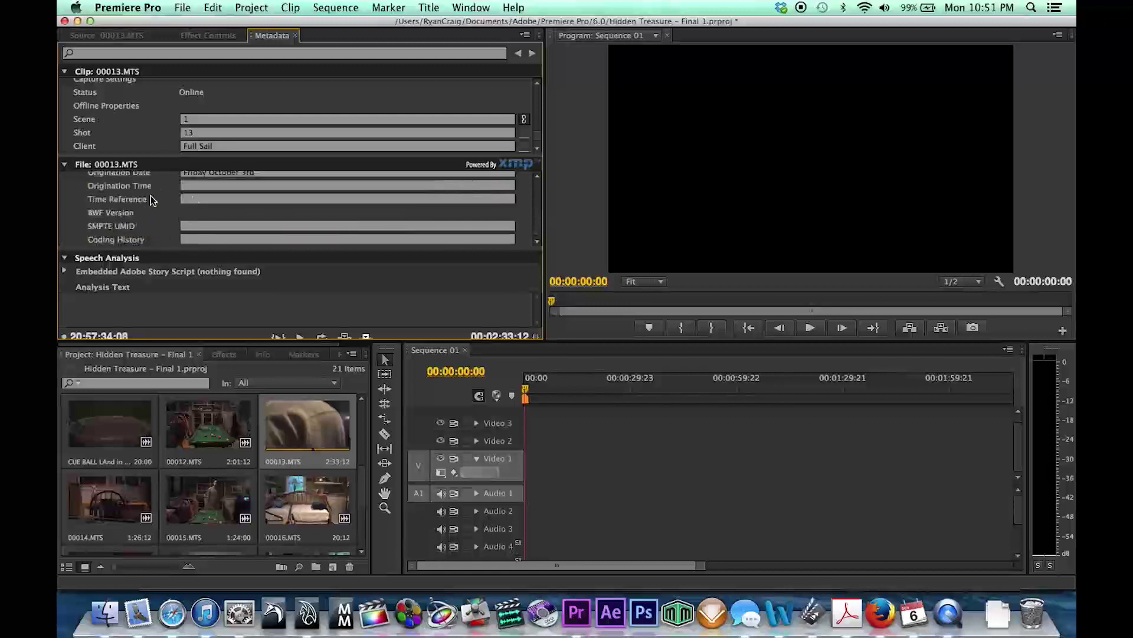
left_click(207, 187)
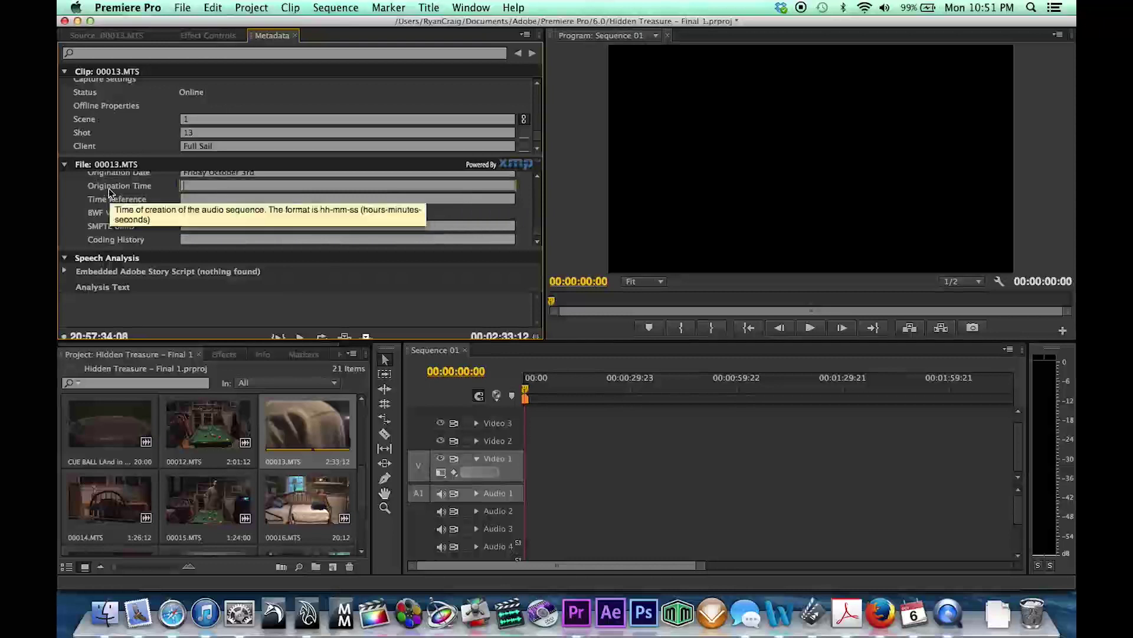
scroll(285, 441, "down", 2)
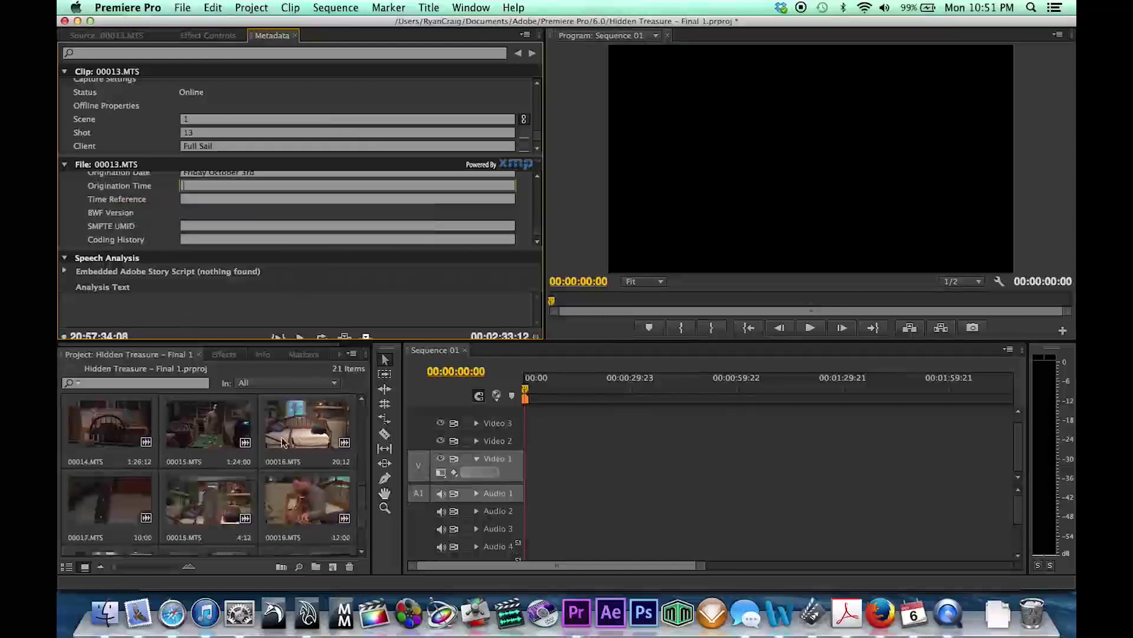
scroll(208, 444, "up", 4)
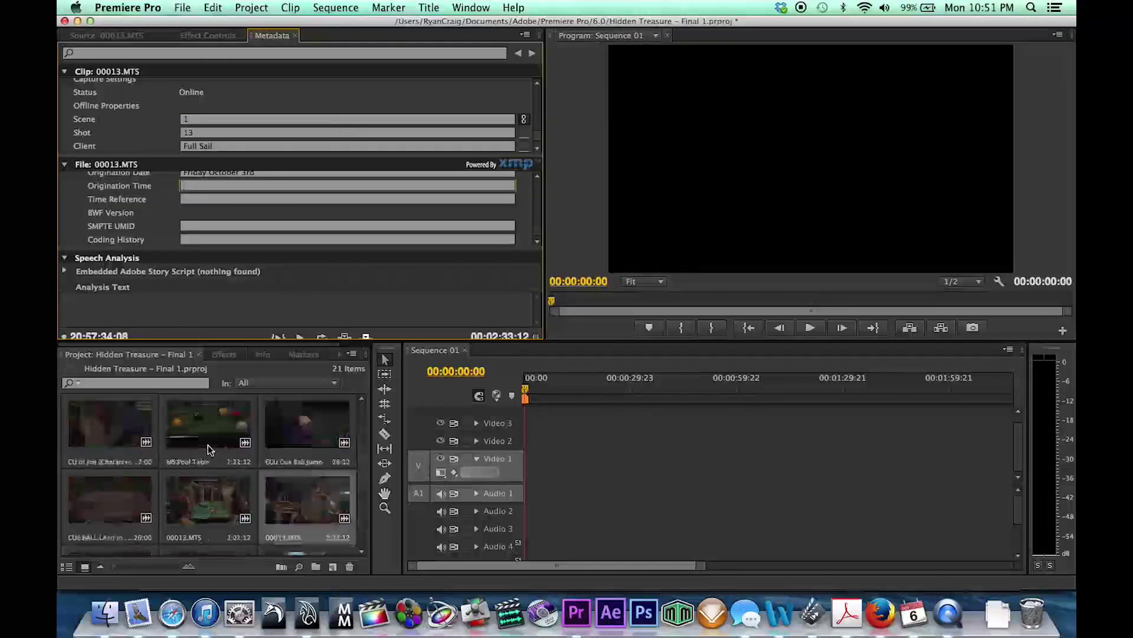
scroll(138, 84, "up", 3)
- Replace the name 00013.MTS with 'O/S Shot' and check it in the project bin
left_click(239, 84)
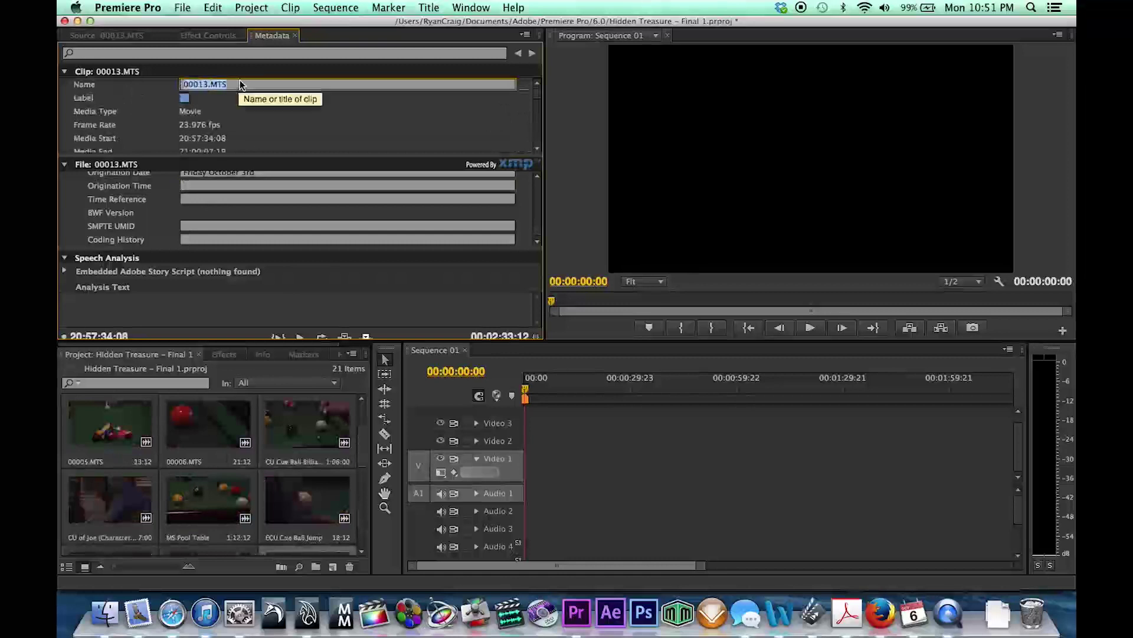
key("BackSpace")
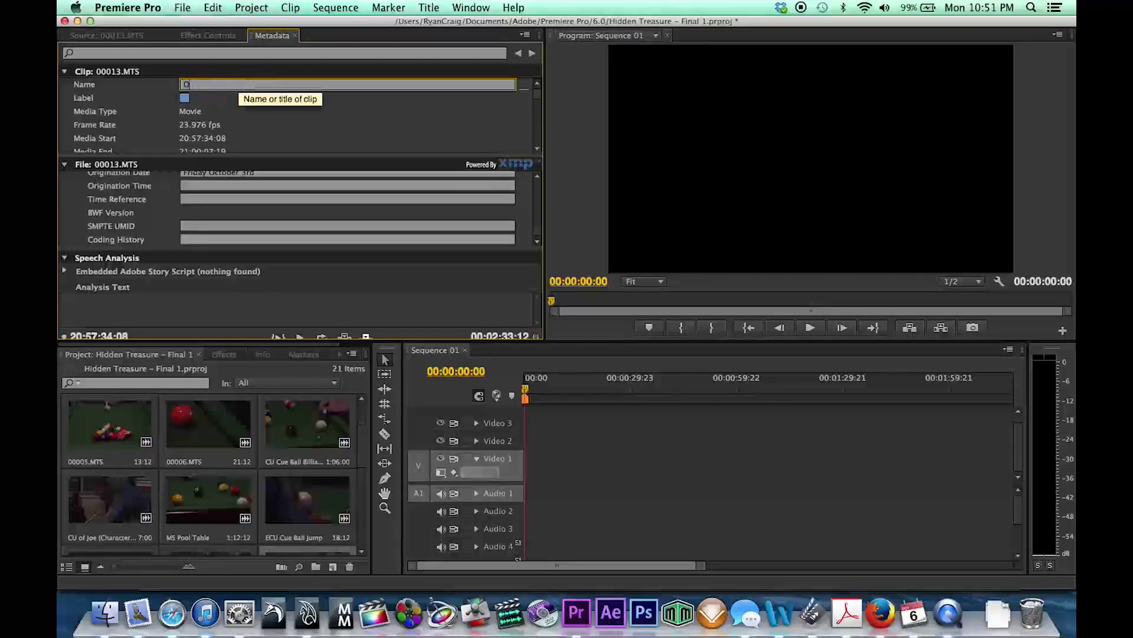
type("O/S Shot")
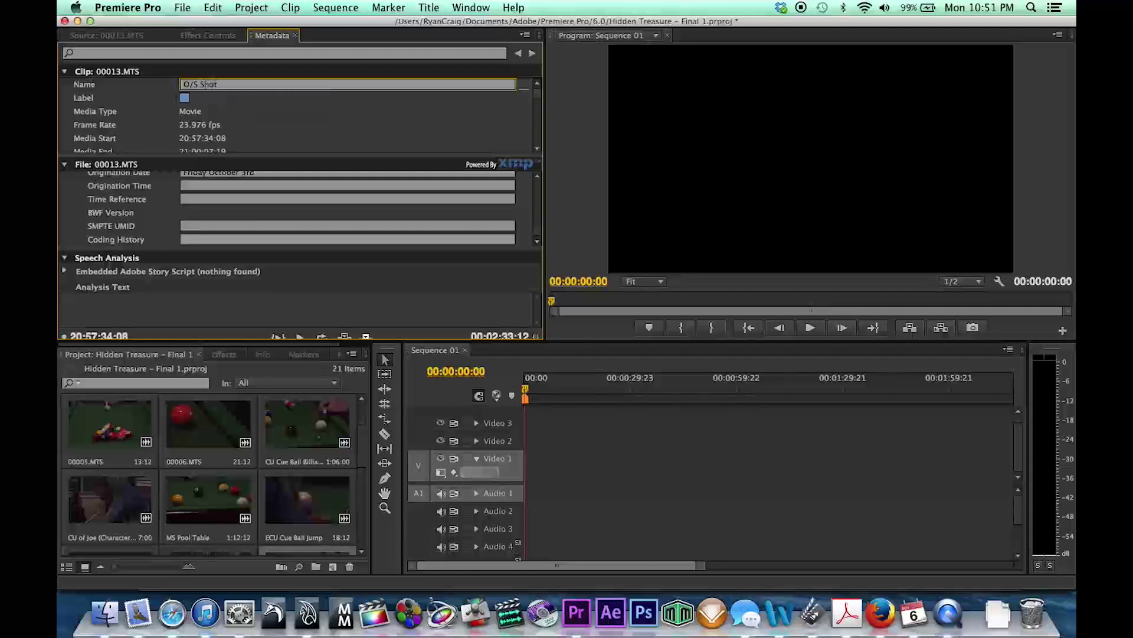
key("Return")
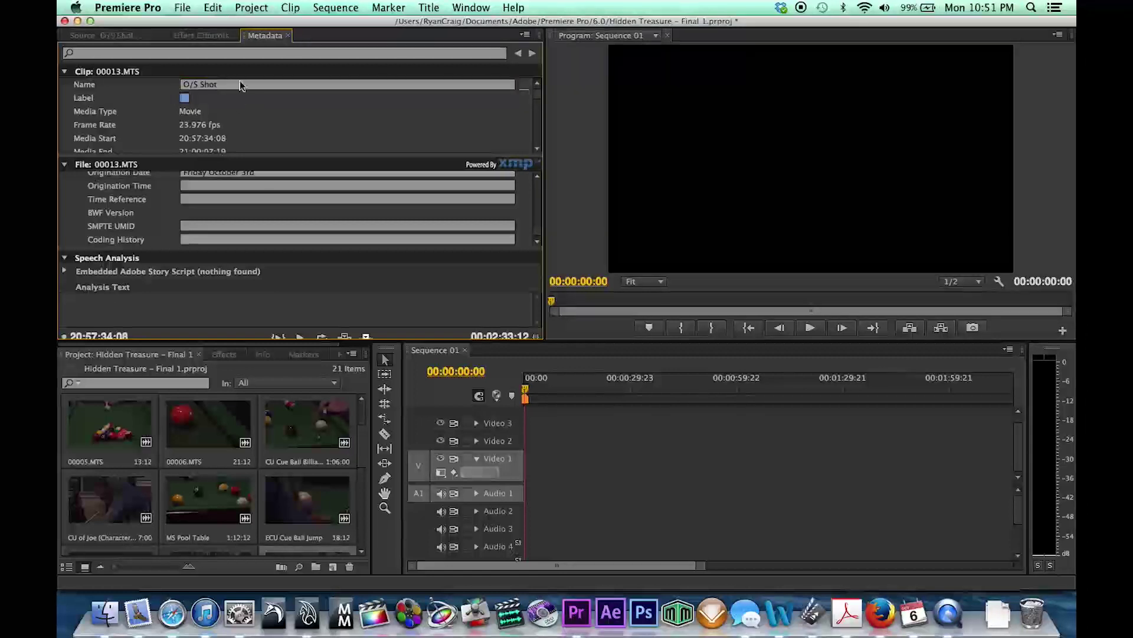
scroll(209, 431, "down", 5)
scroll(234, 448, "up", 3)
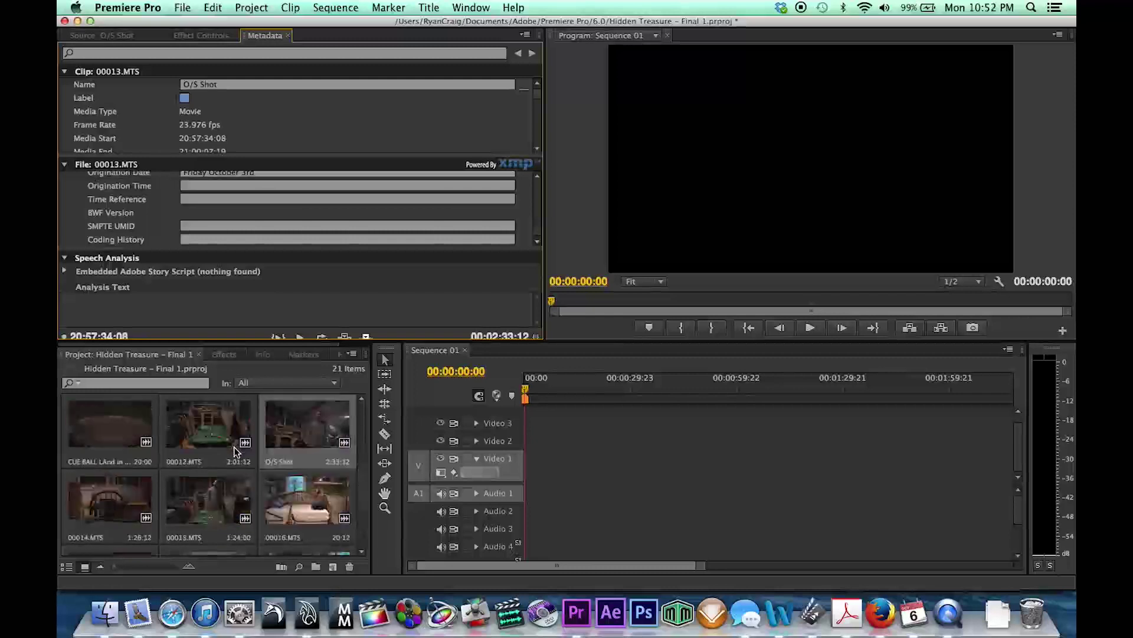
scroll(235, 452, "down", 2)
scroll(235, 452, "up", 1)
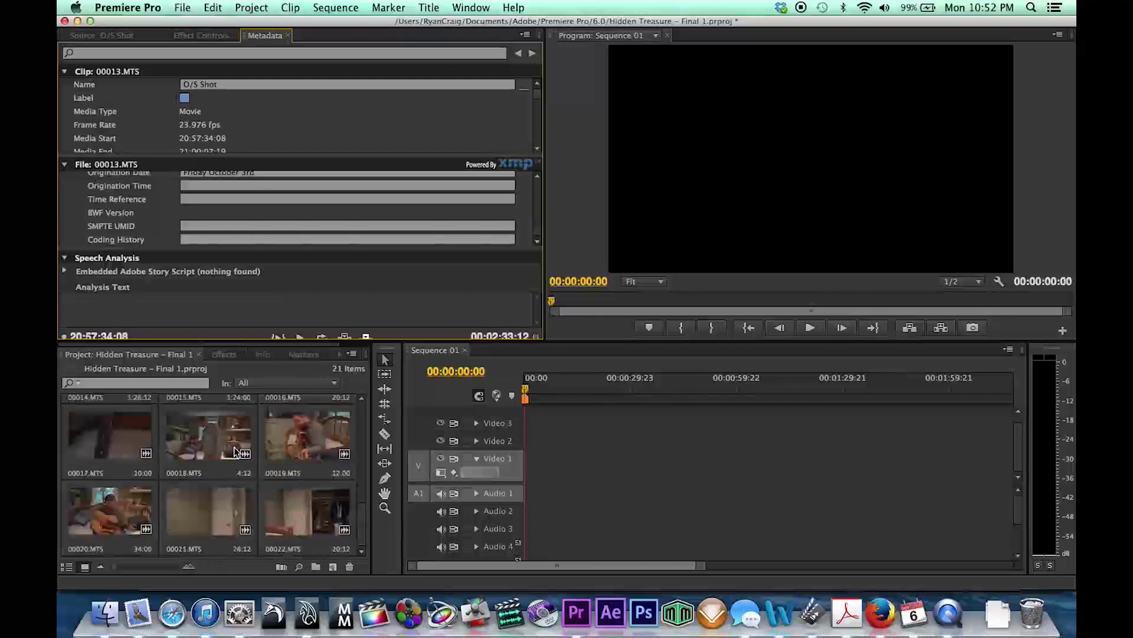
scroll(234, 452, "down", 3)
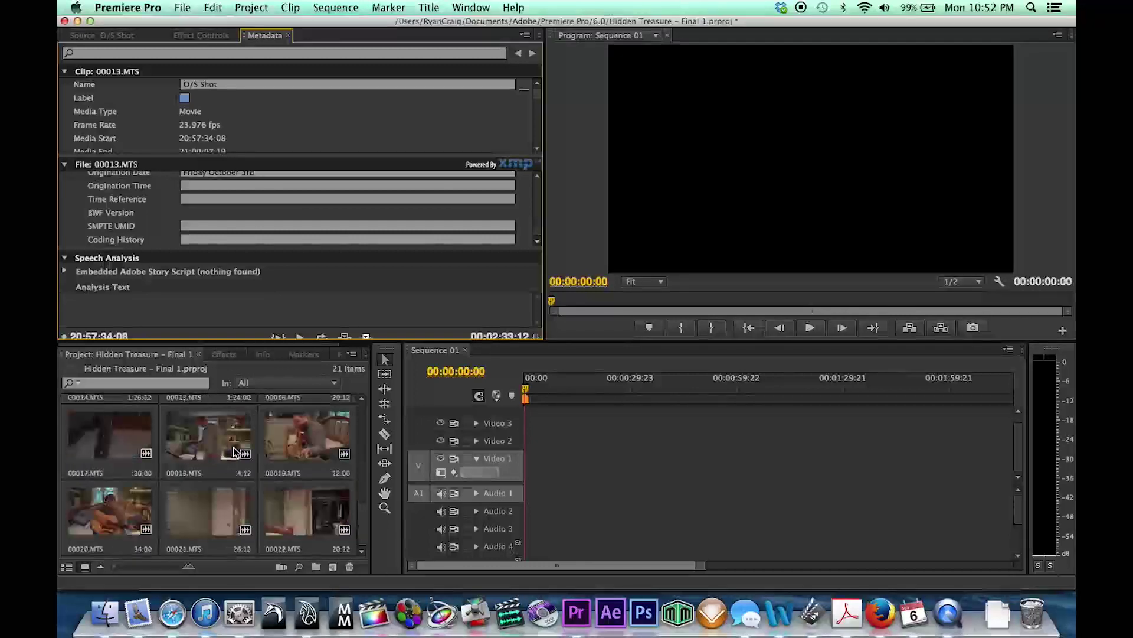
scroll(235, 451, "up", 4)
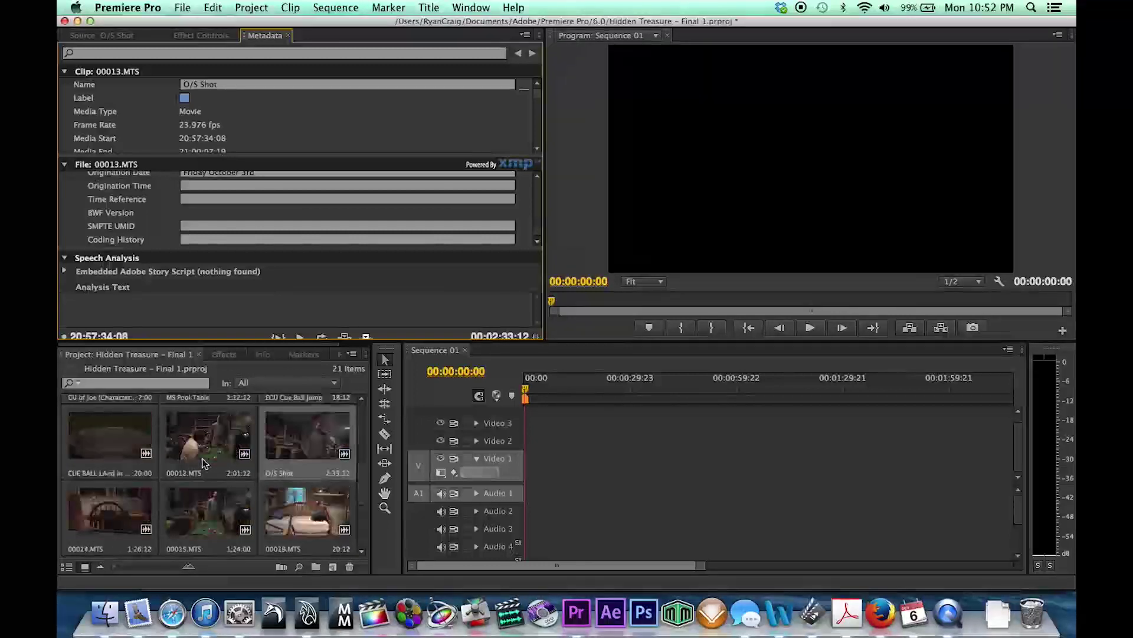
scroll(165, 463, "down", 3)
- Rename clip 00014.MTS 'O/S Shot' with the character's name and a Character tag, dated Friday October 3rd
double_click(117, 444)
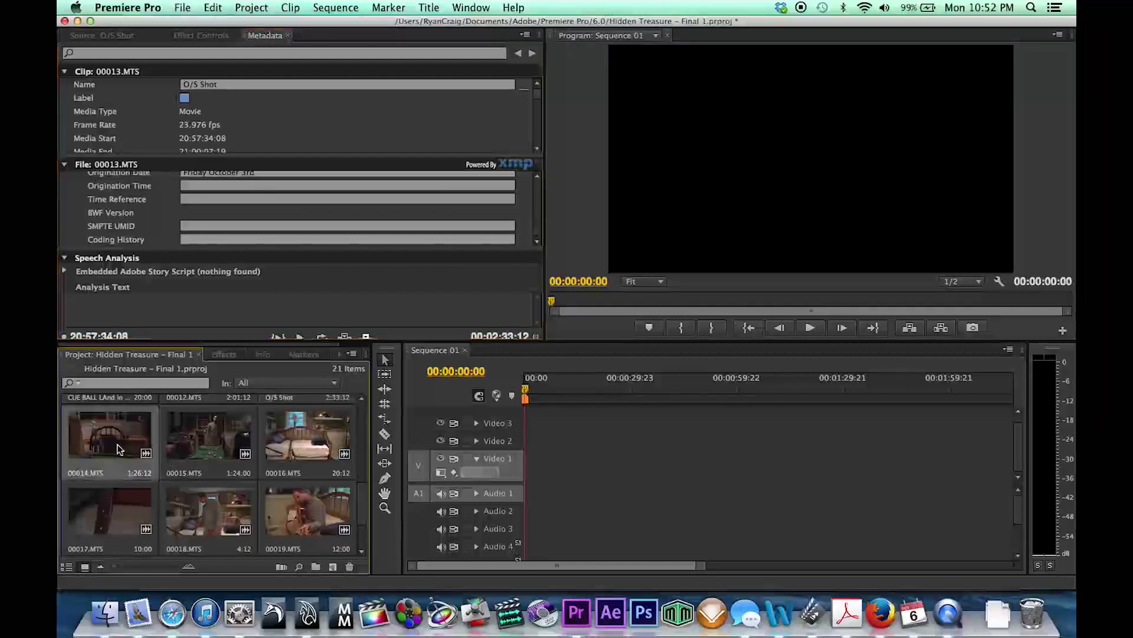
left_click(282, 36)
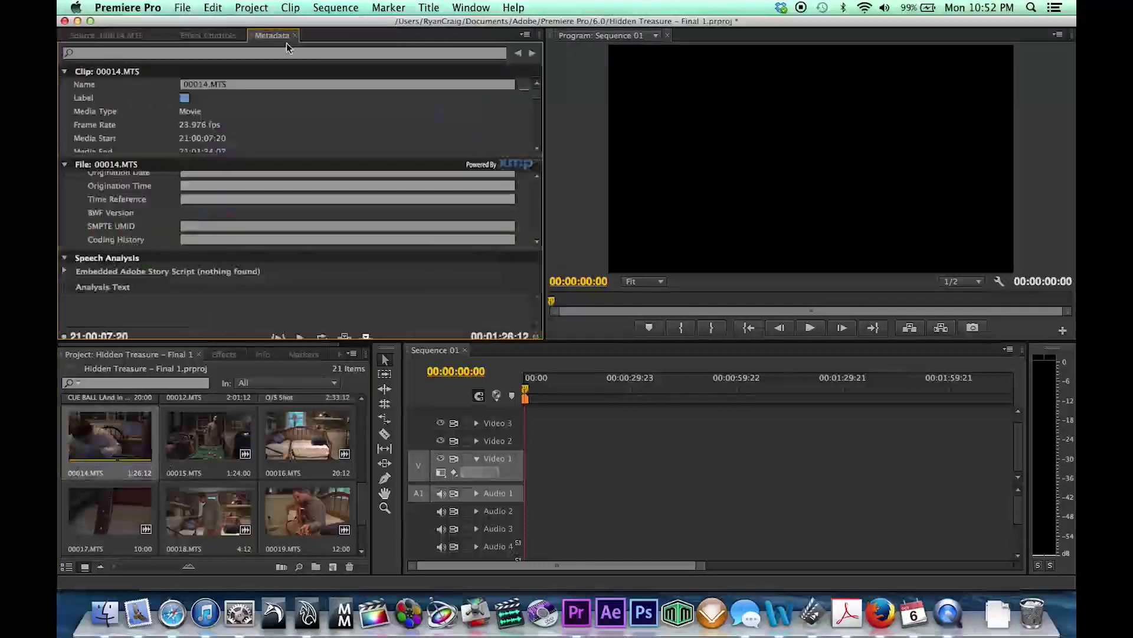
left_click(229, 85)
key("BackSpace")
type("O/S Shot")
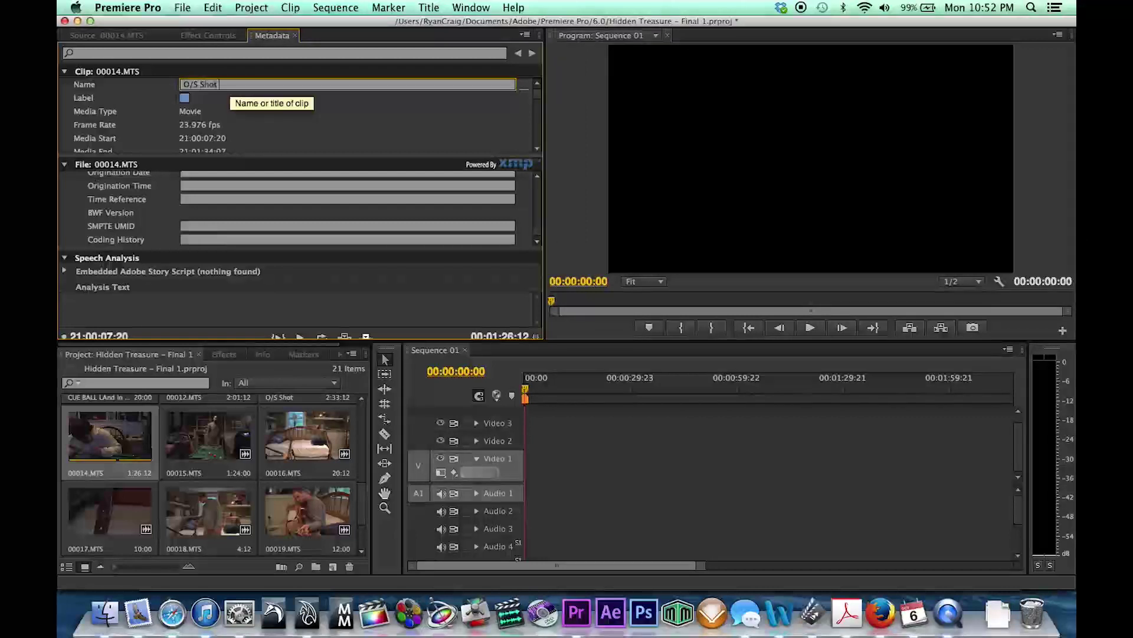
type(" Ralph")
key("Return")
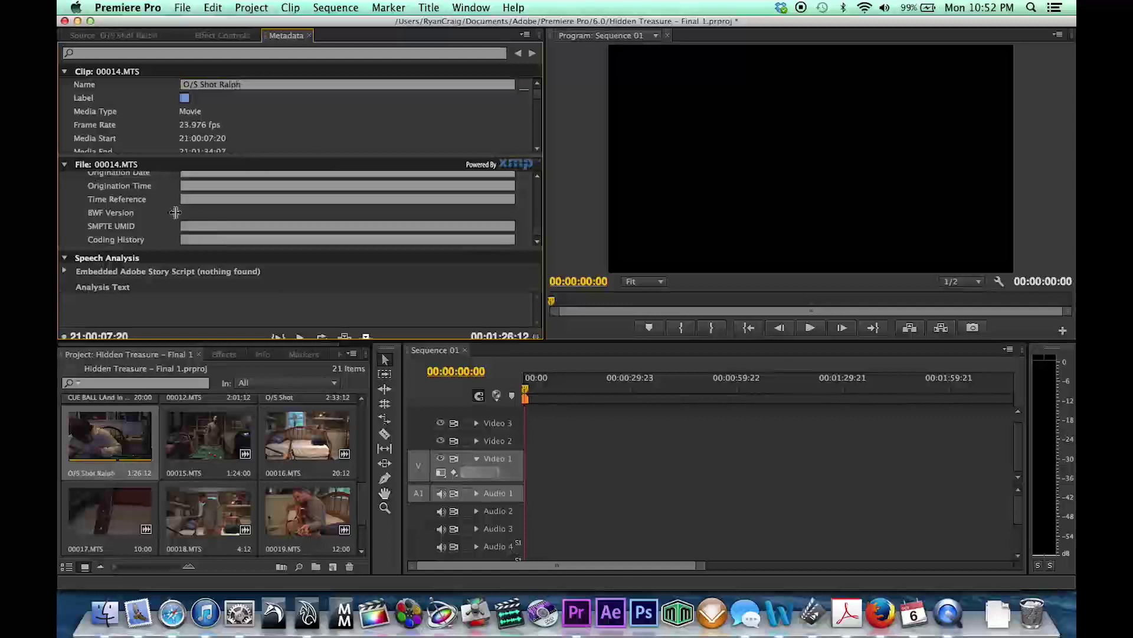
left_click(252, 84)
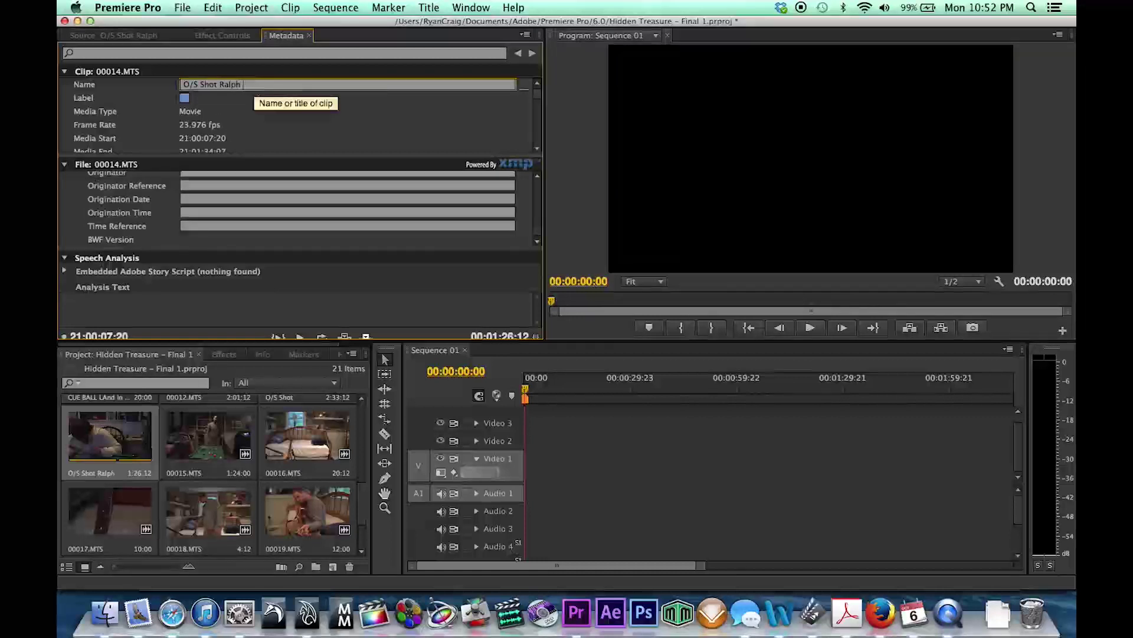
type("(Character")
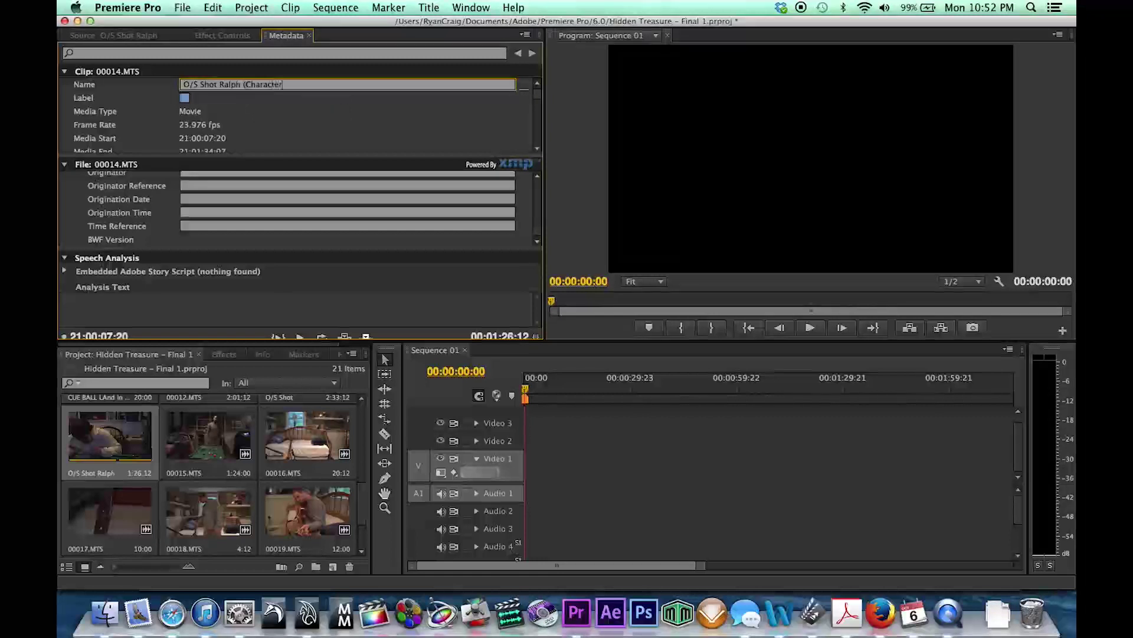
left_click(197, 199)
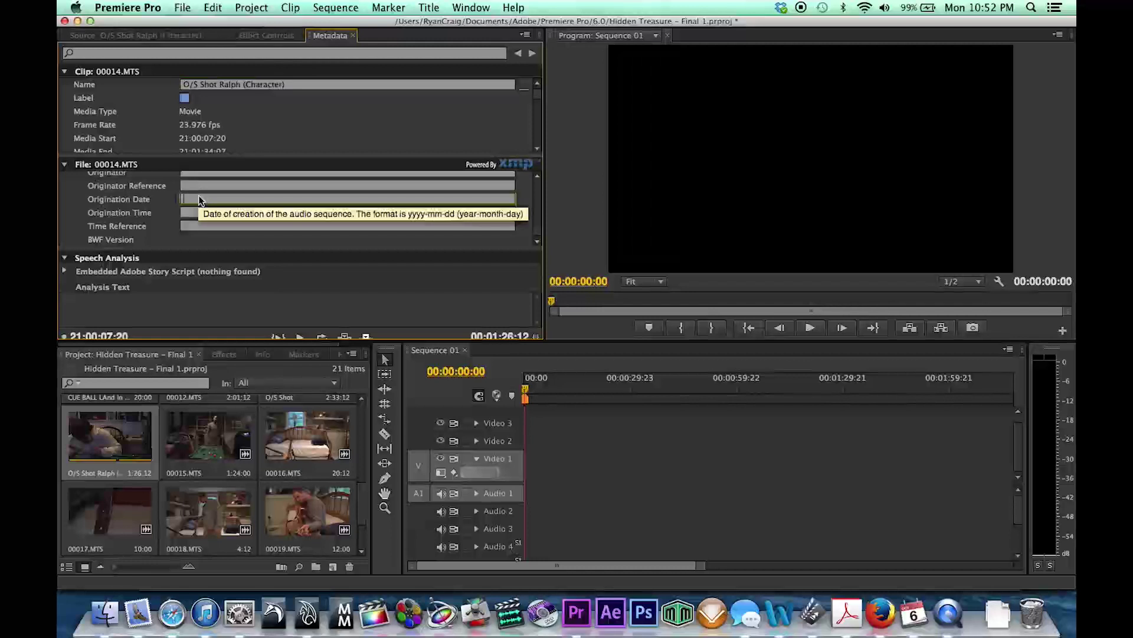
type("Friday Octber ")
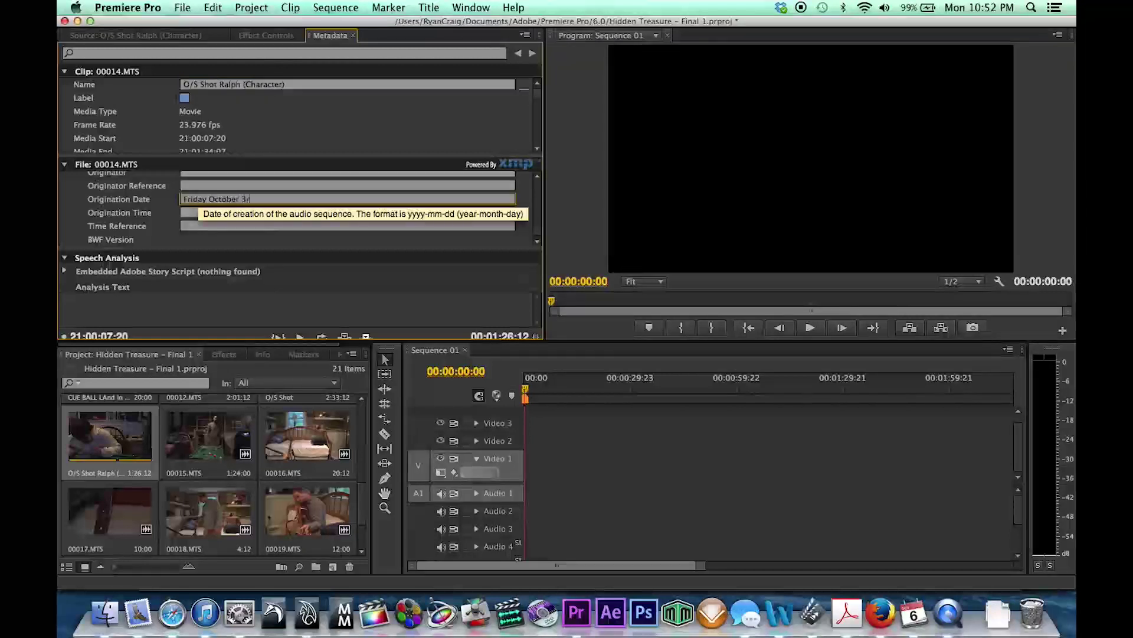
type("3rd")
- Fill in the director of photography and director names, and project name Pool Dinner
scroll(177, 200, "down", 10)
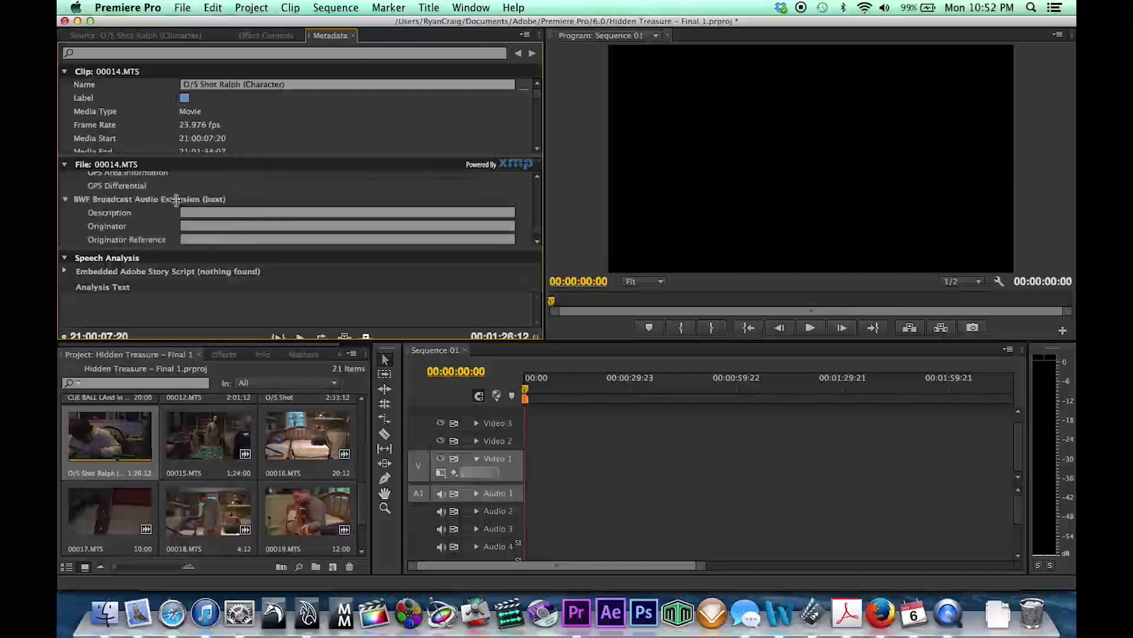
scroll(177, 200, "down", 10)
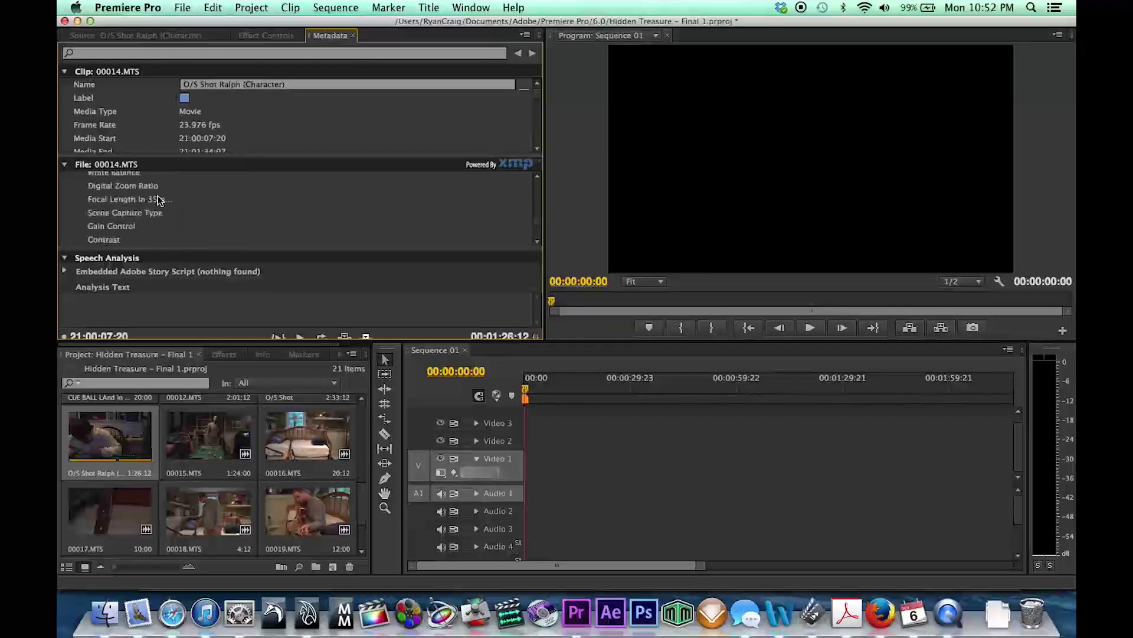
scroll(157, 197, "up", 10)
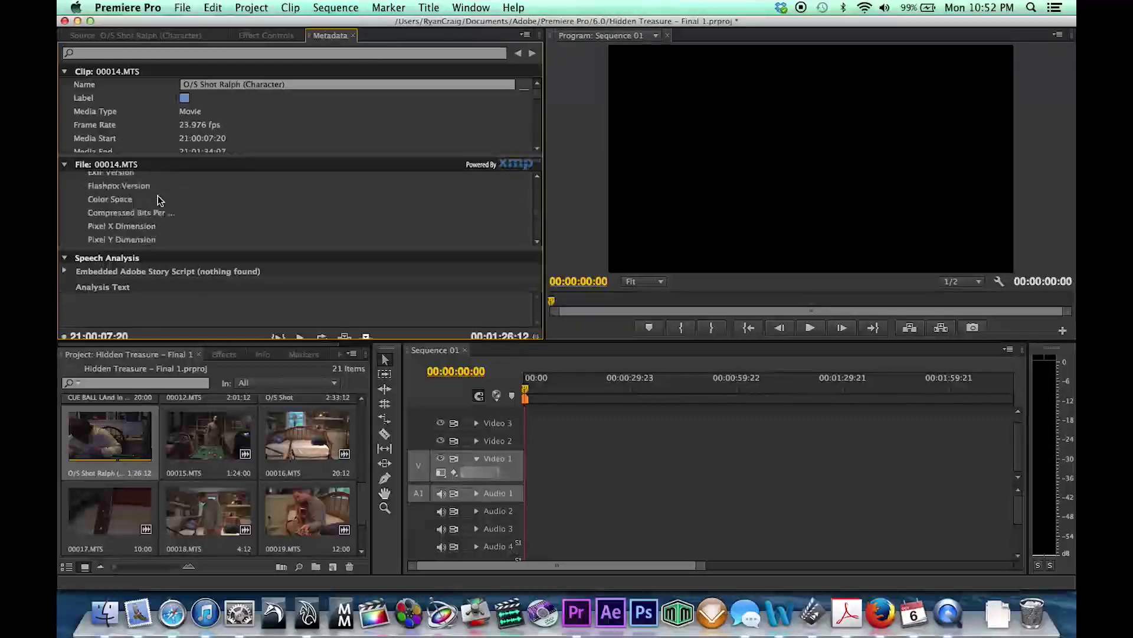
scroll(158, 201, "up", 5)
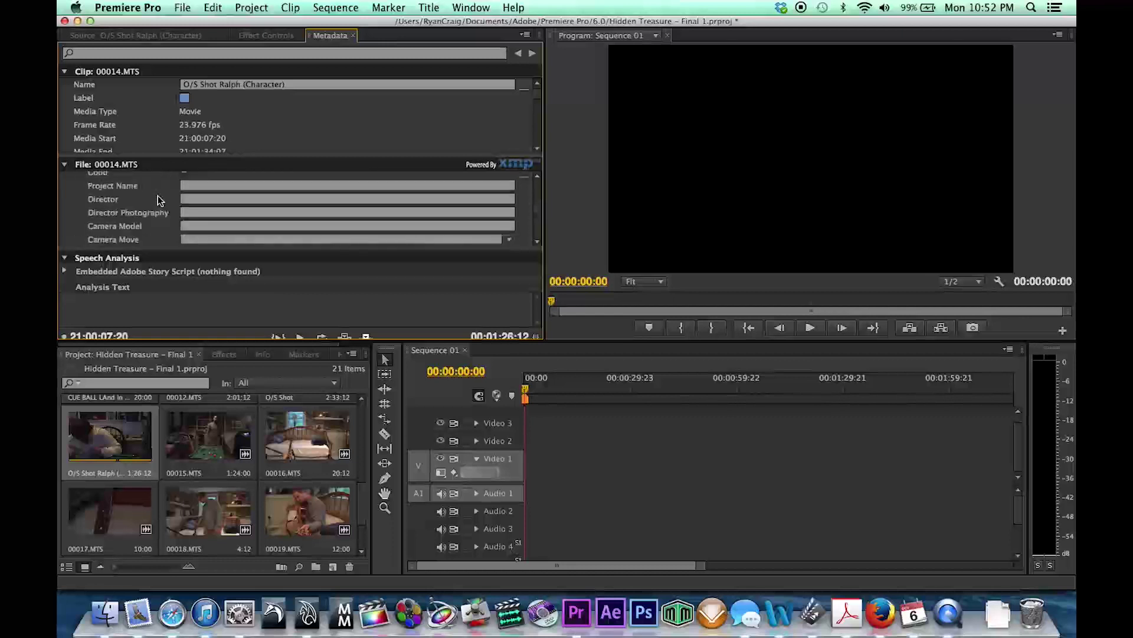
left_click(190, 216)
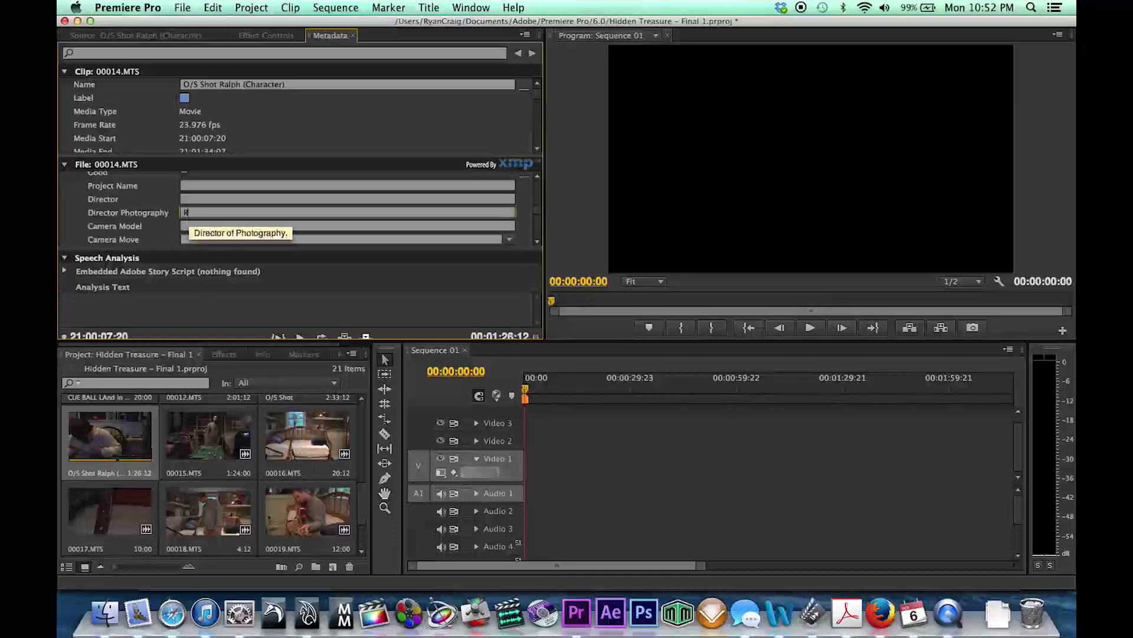
type("Ryan Craig")
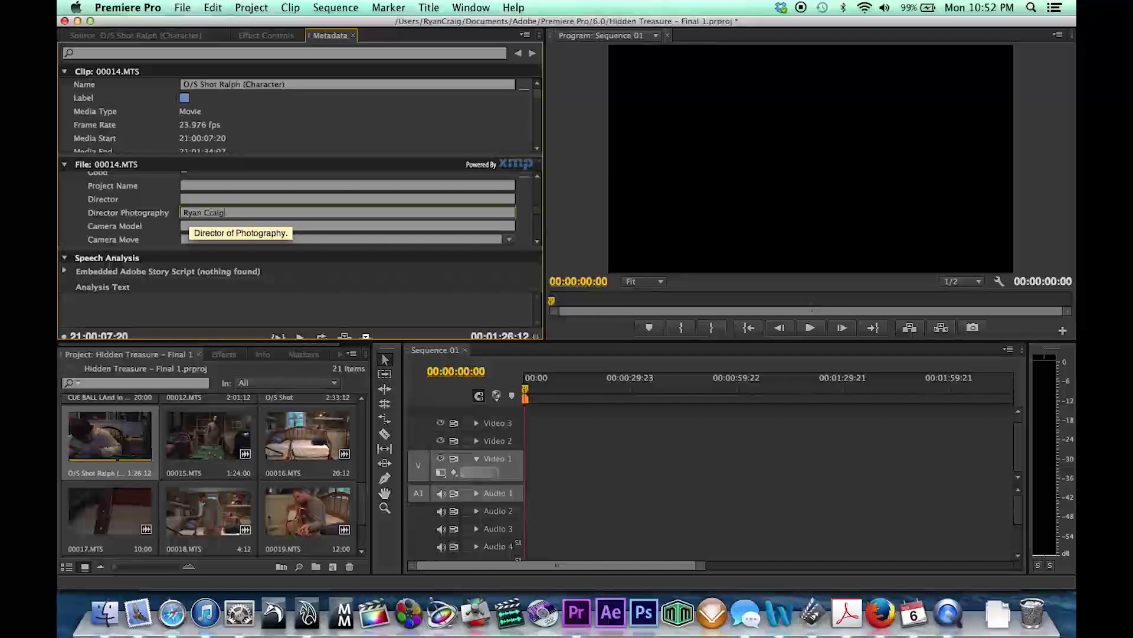
left_click(187, 200)
type("Ryan Craig")
left_click(186, 186)
type("Pool")
key("BackSpace")
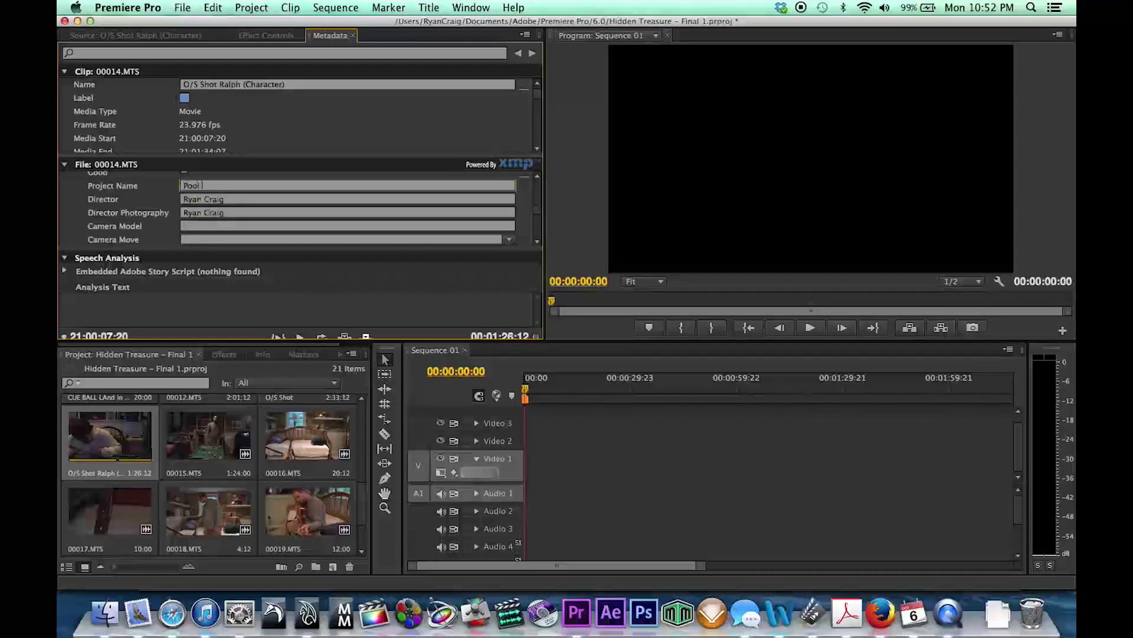
type("Dinner")
- Set camera model FS100 and day of shoot Friday
left_click(193, 225)
type("FS100")
left_click(193, 239)
type("Friday")
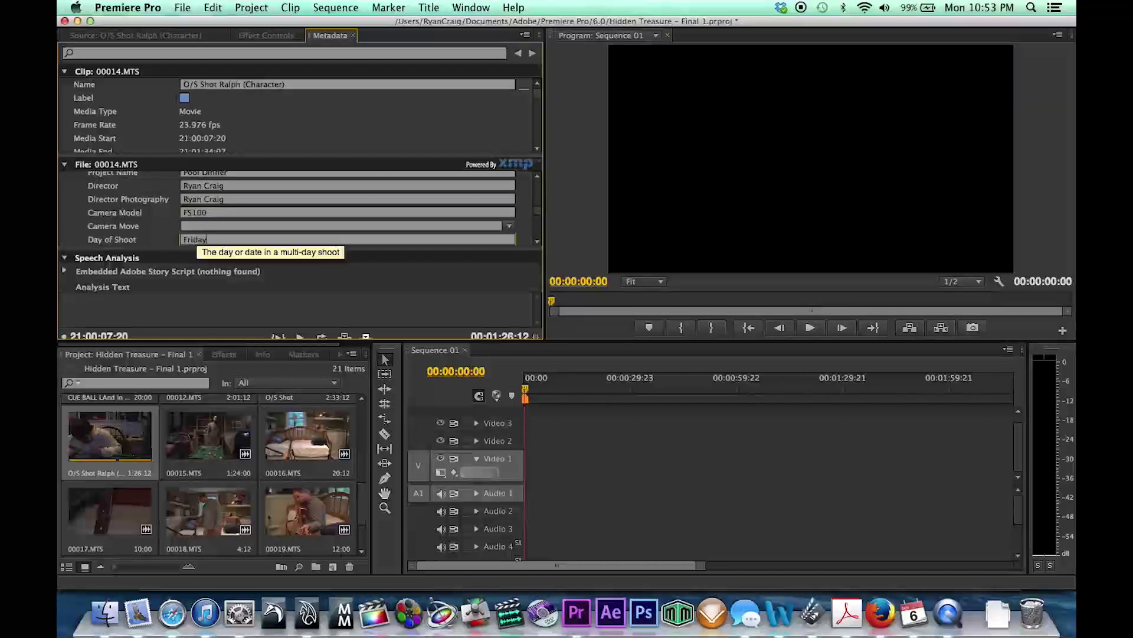
key("Return")
- Enter Full Sail as the Dublin Core Creator
scroll(108, 199, "down", 10)
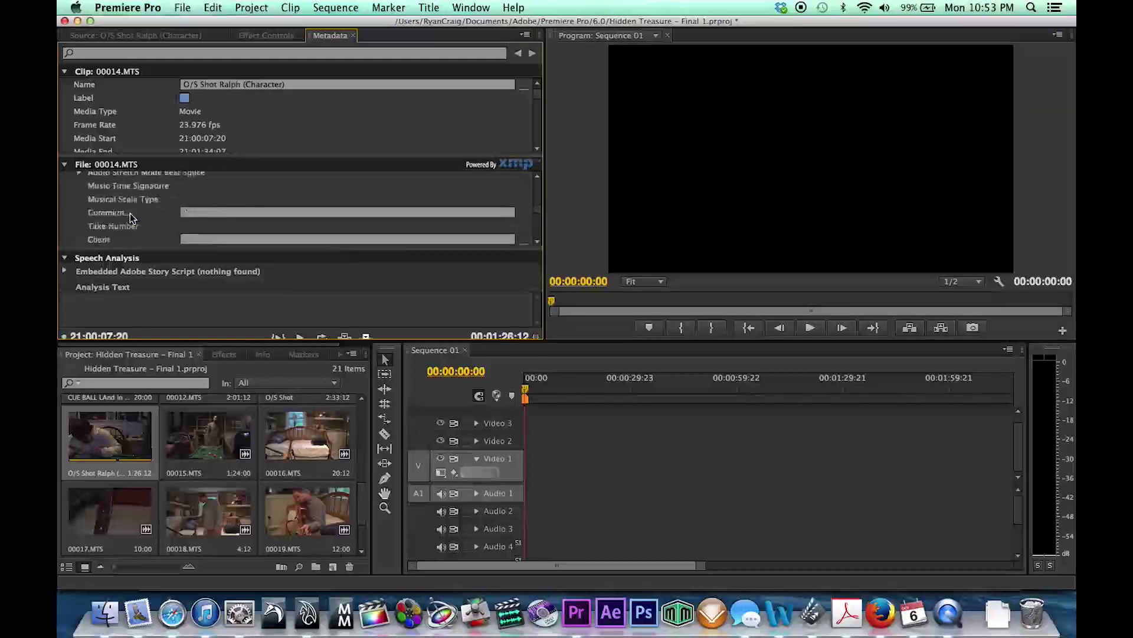
scroll(131, 218, "down", 15)
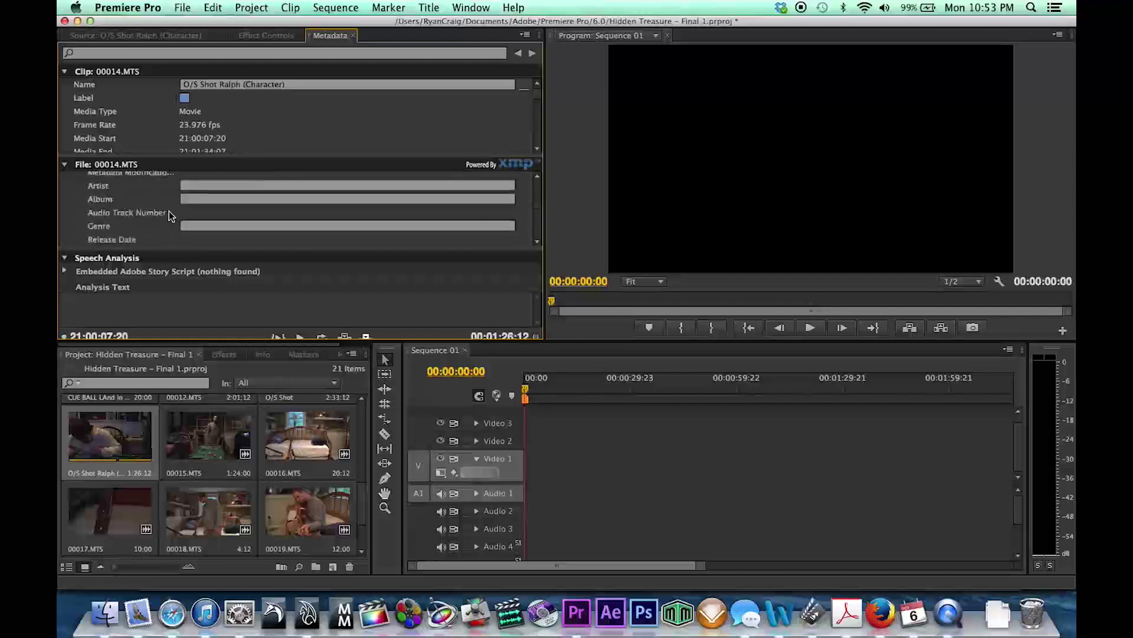
scroll(168, 216, "down", 15)
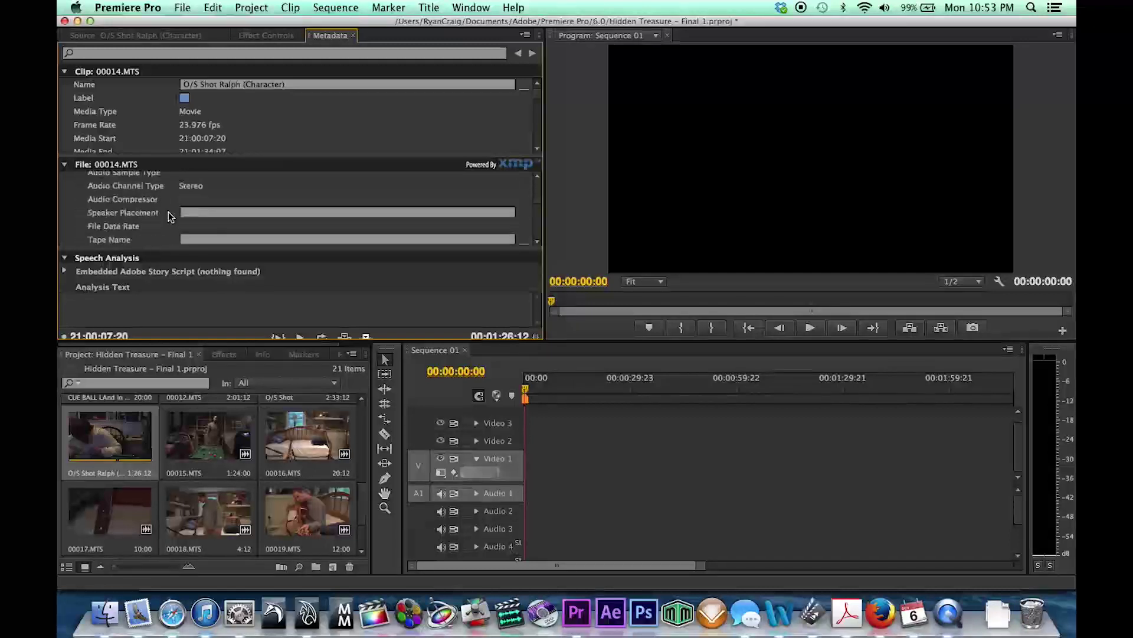
scroll(170, 217, "down", 10)
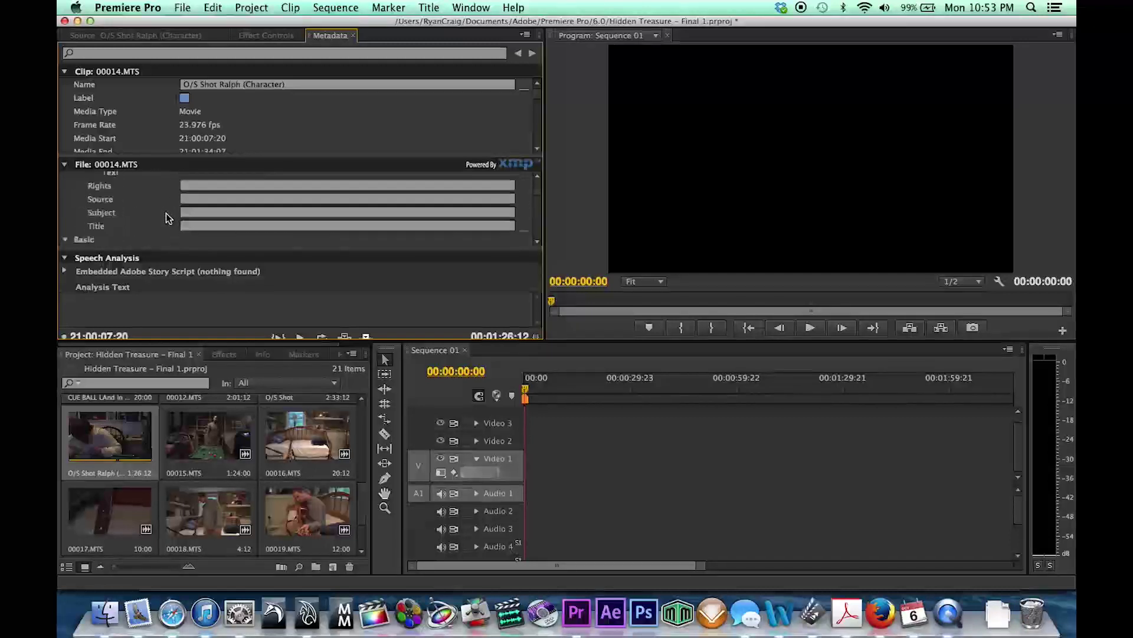
scroll(166, 215, "up", 1)
left_click(183, 212)
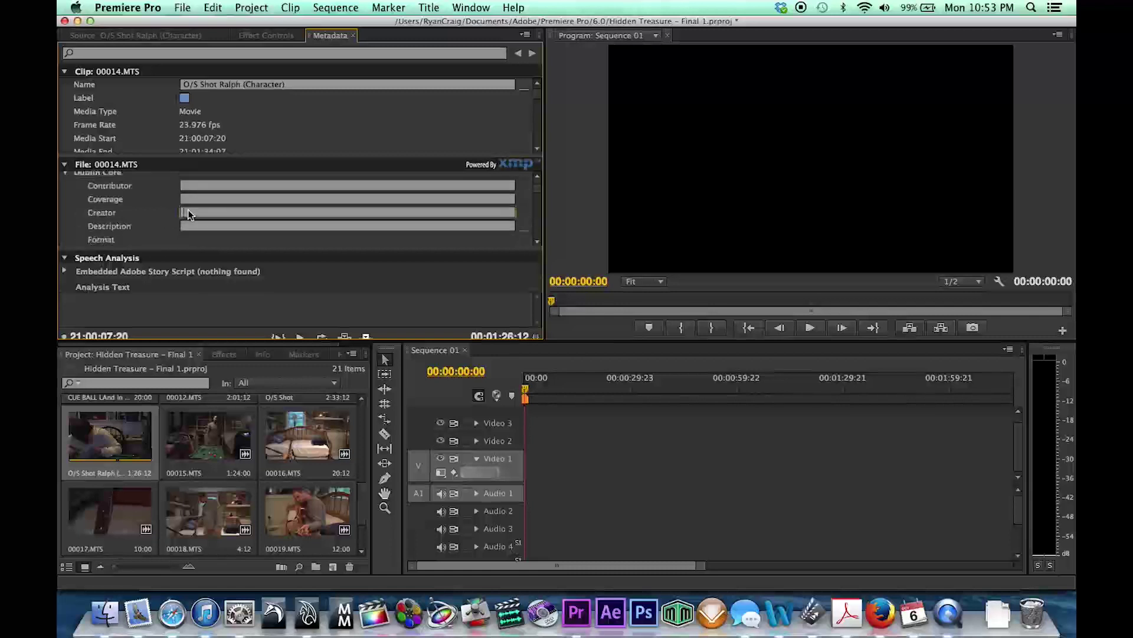
type("Full S")
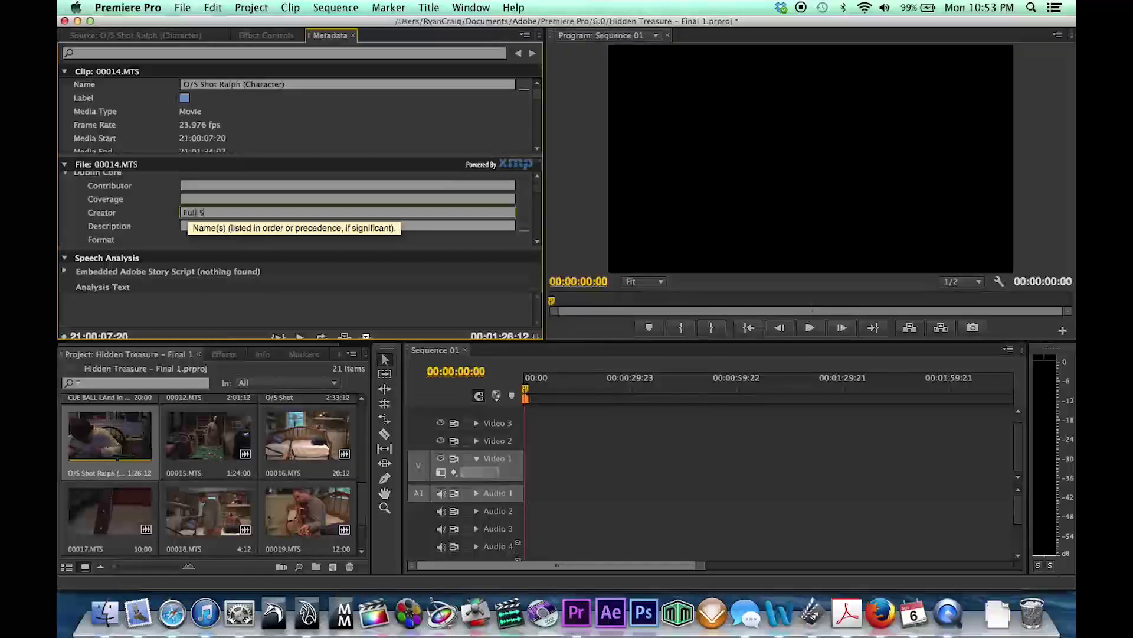
type("ail")
scroll(184, 215, "up", 5)
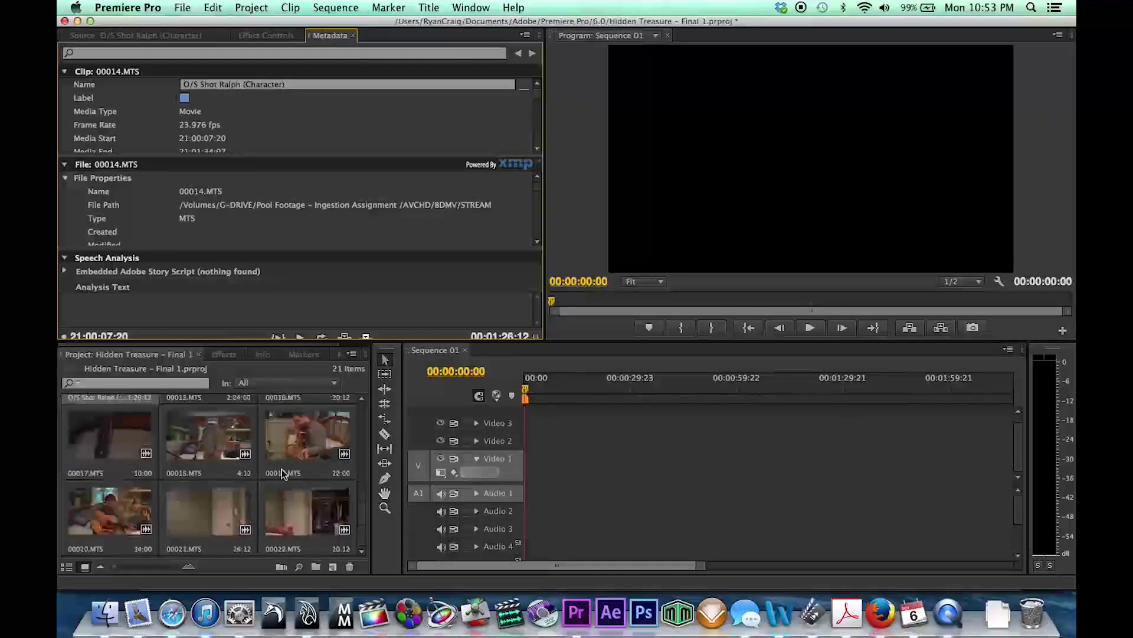
- Select clip 00015.MTS and rename it Establishing Shot
left_click(191, 427)
left_click_drag(190, 427, 318, 142)
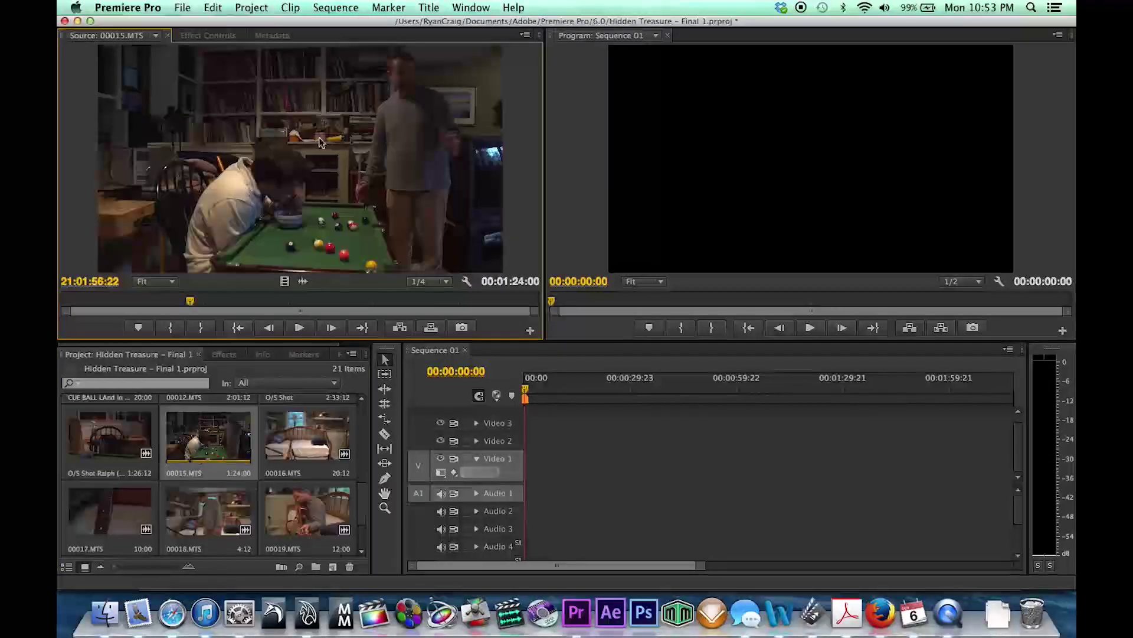
left_click(272, 36)
left_click(236, 84)
key("BackSpace")
type("Establishing Shot")
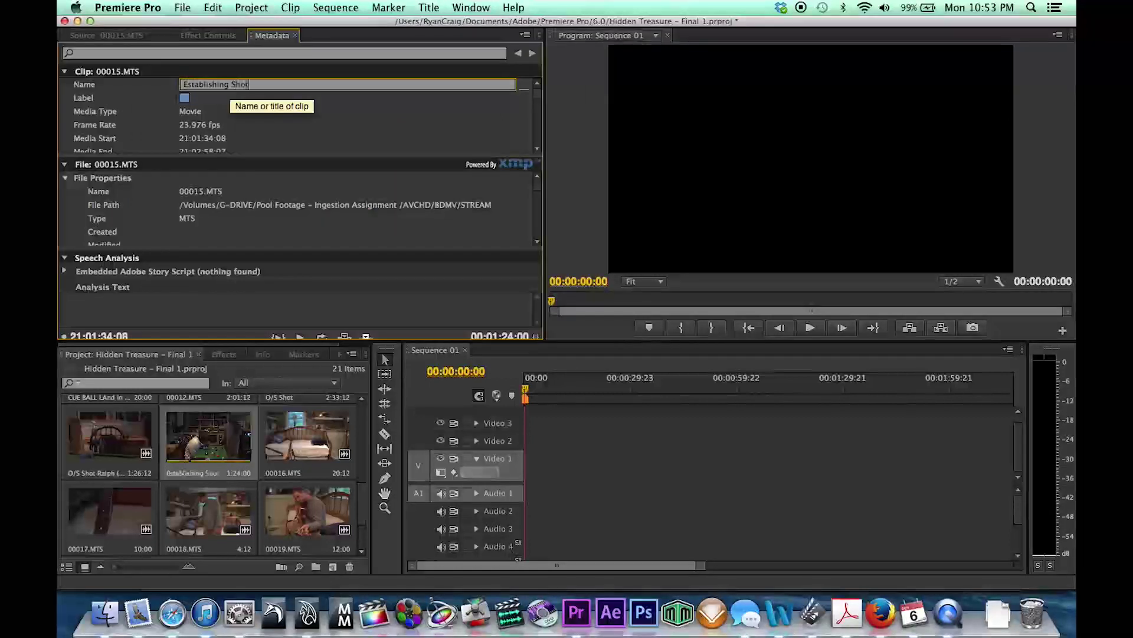
key("Return")
- Log Scene 1, Shot 15 and client Full Sail
scroll(201, 206, "down", 5)
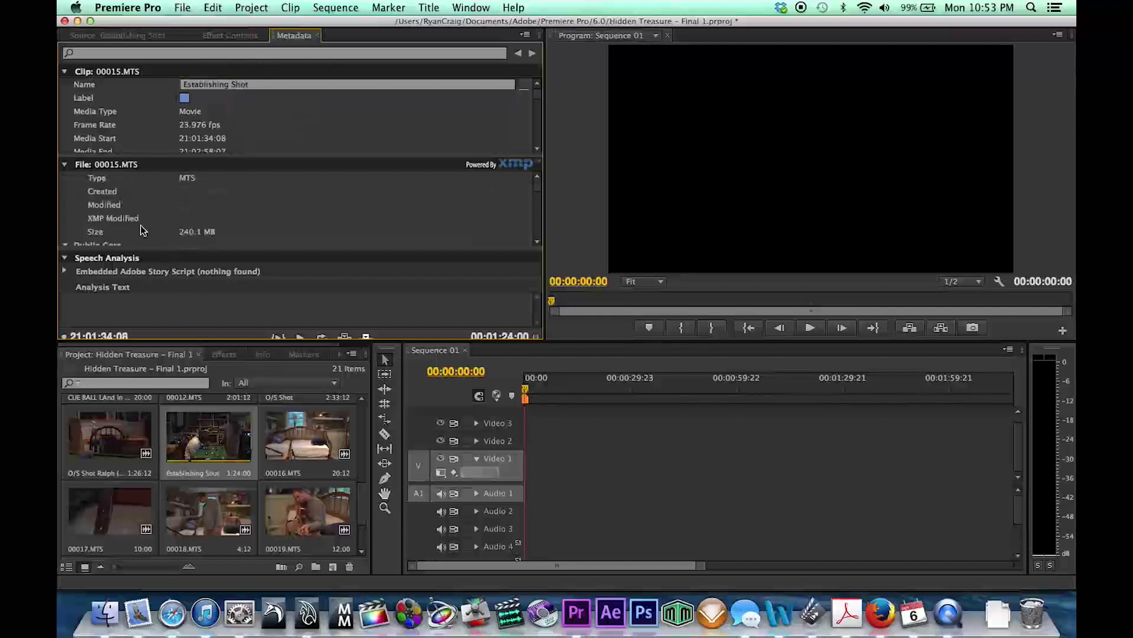
scroll(129, 123, "down", 5)
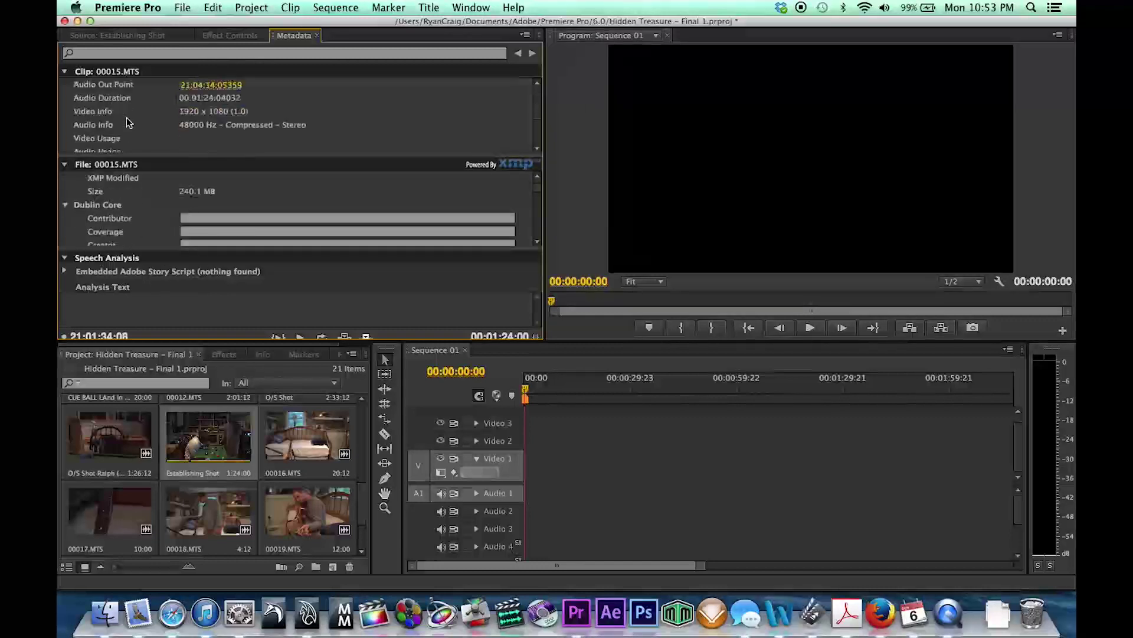
scroll(128, 123, "down", 3)
scroll(131, 123, "up", 2)
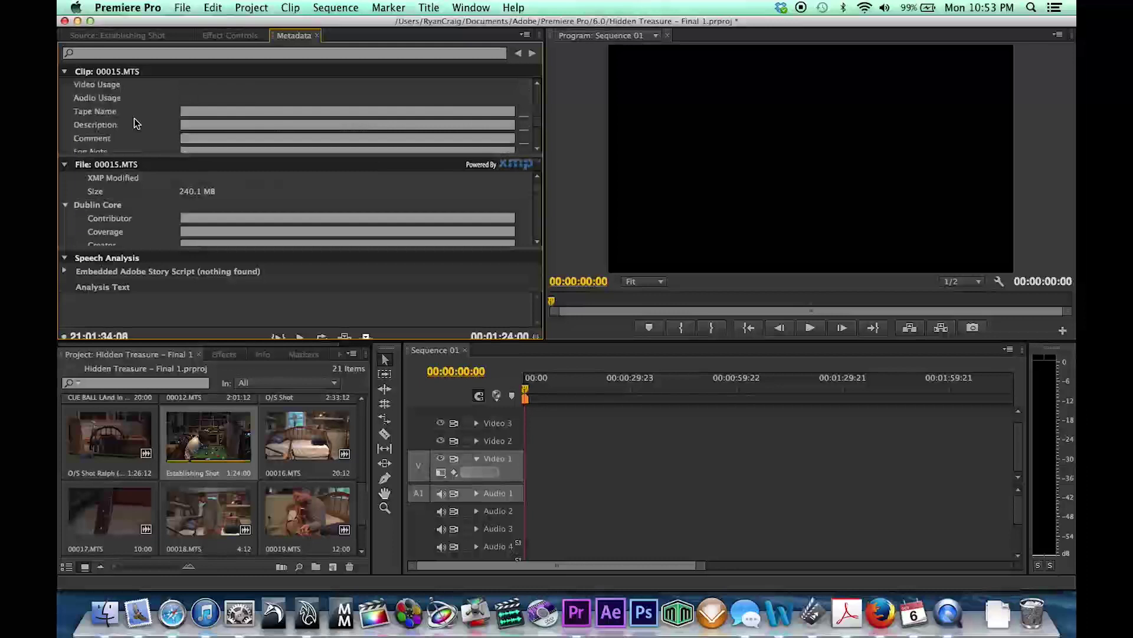
scroll(134, 123, "down", 3)
scroll(133, 121, "down", 3)
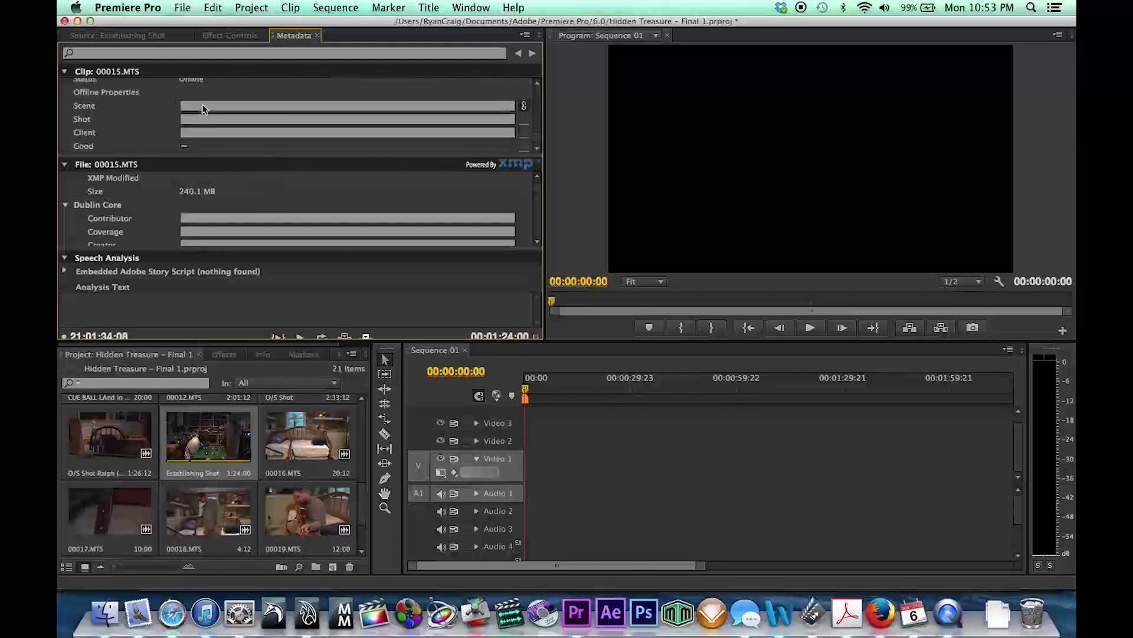
left_click(202, 105)
type("1")
left_click(199, 118)
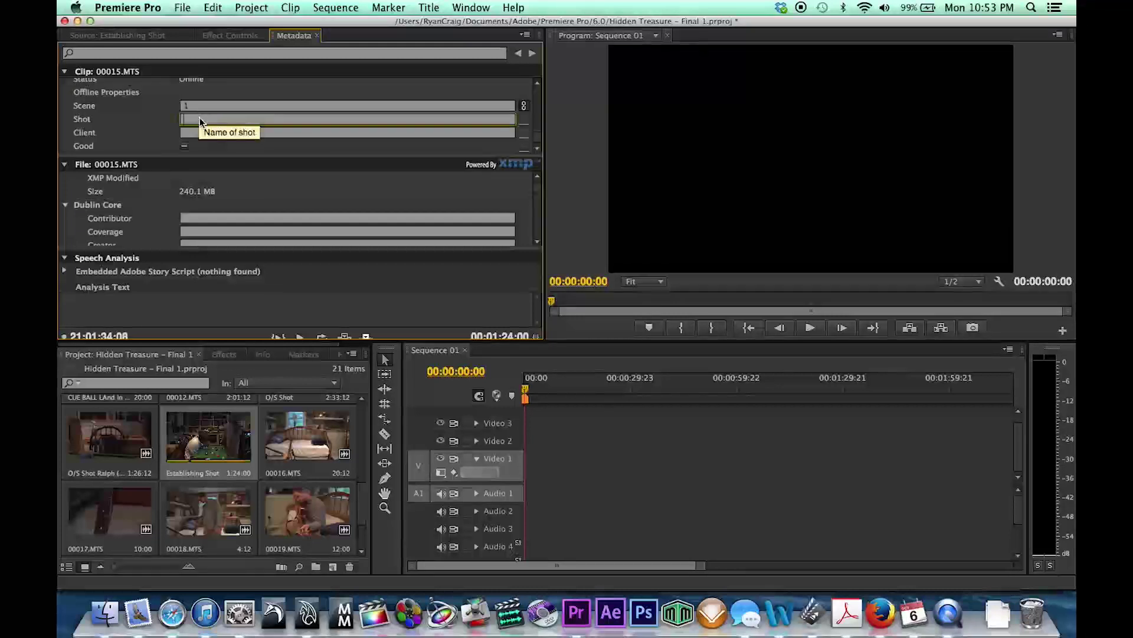
type("15")
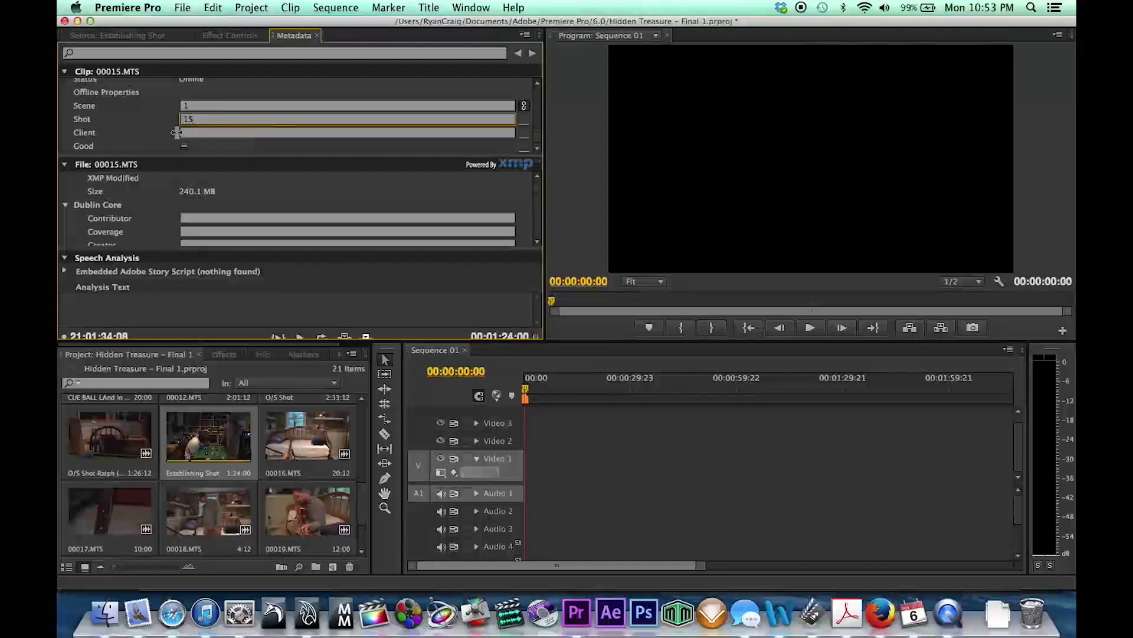
left_click(195, 133)
type("Full Sail")
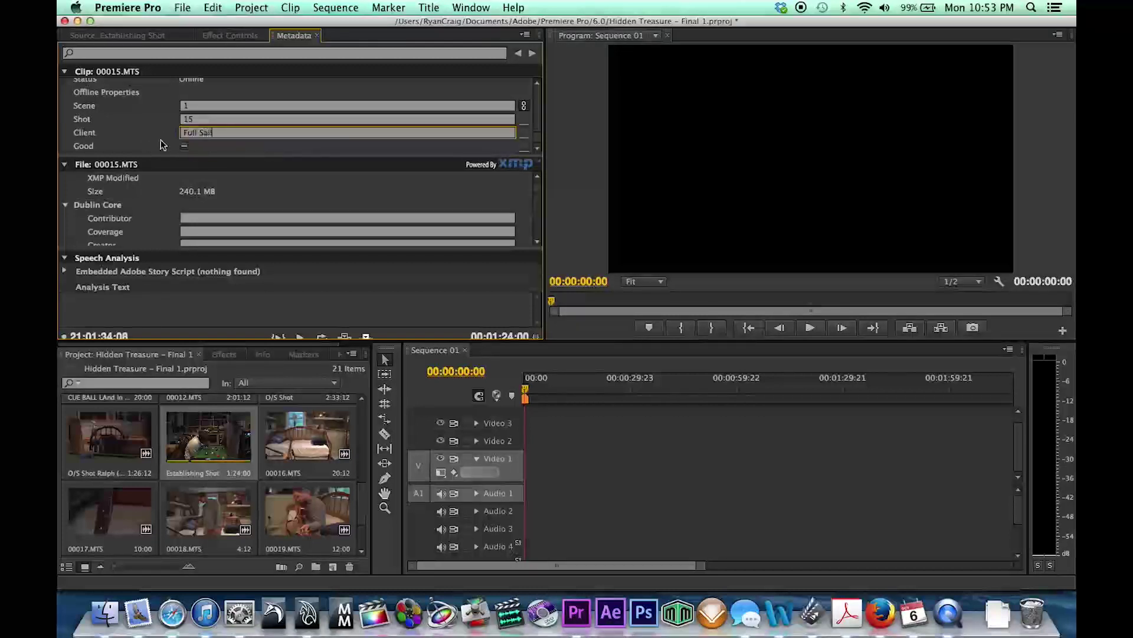
- Enter the creator's name in the Creator field
scroll(151, 201, "down", 3)
scroll(150, 200, "down", 3)
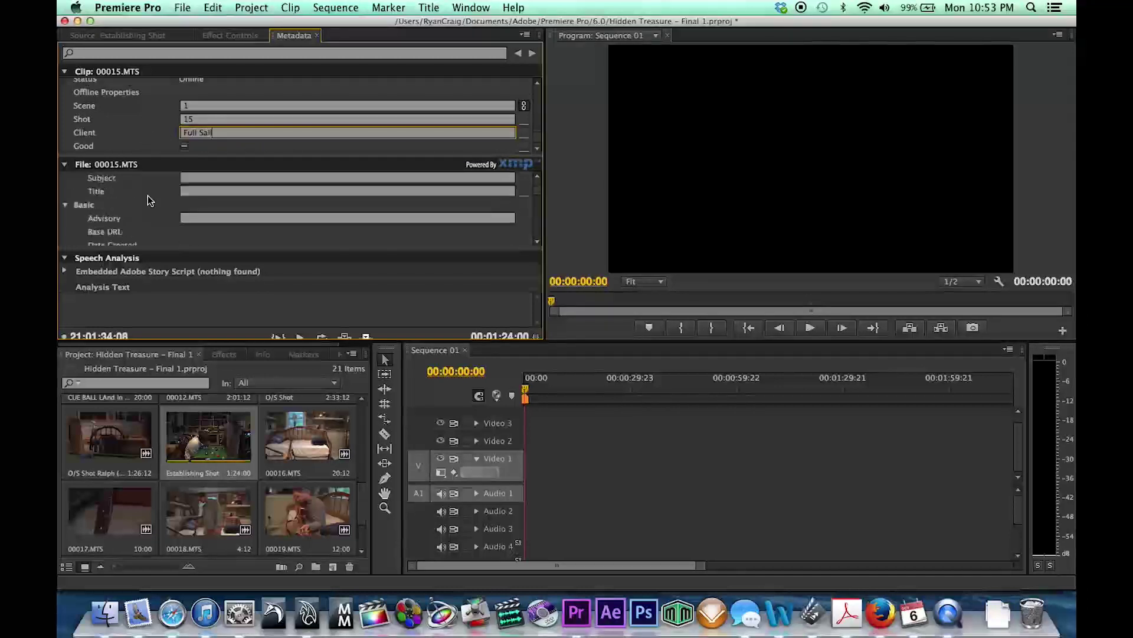
scroll(151, 201, "up", 2)
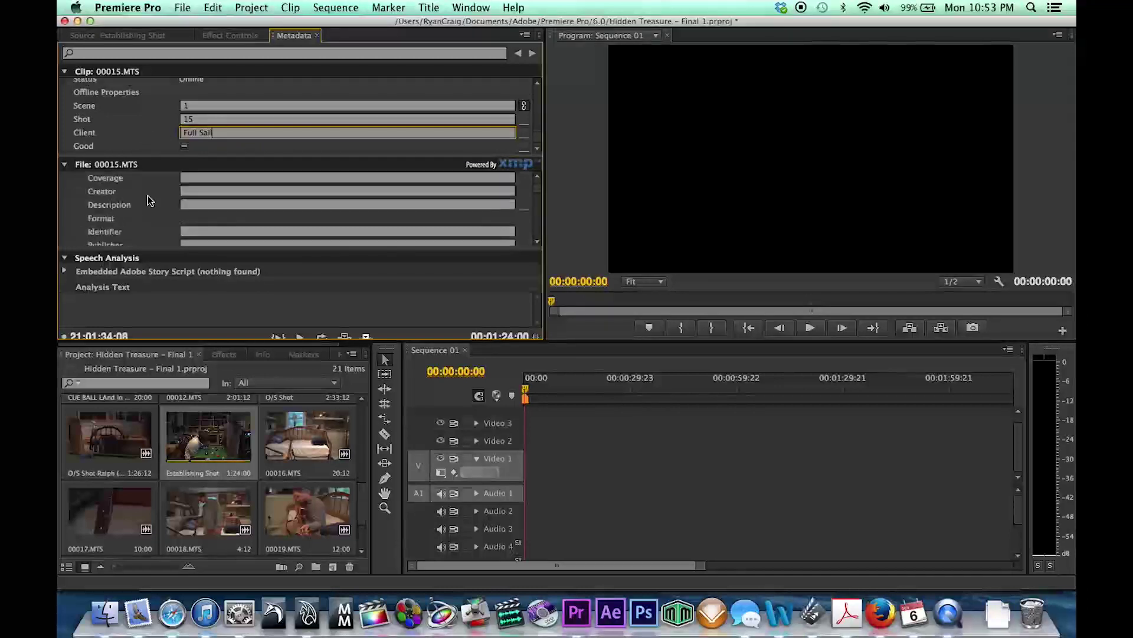
left_click(215, 192)
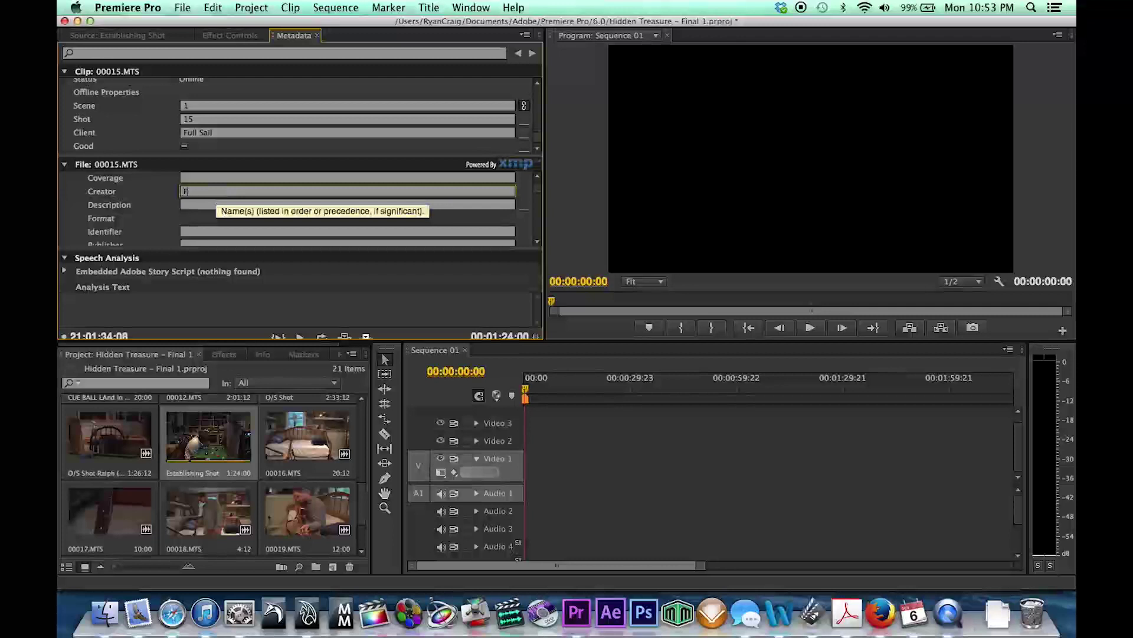
type("Ryan Craig")
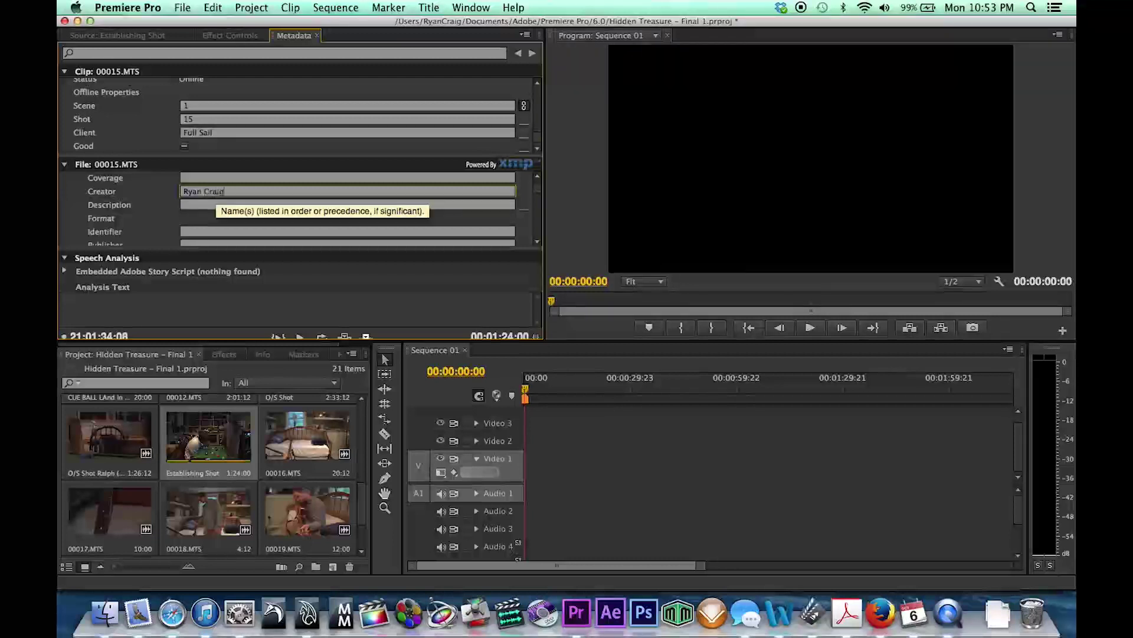
- Replace the CU shot name with 'Establishing Shot for Scene 1'
scroll(122, 192, "down", 5)
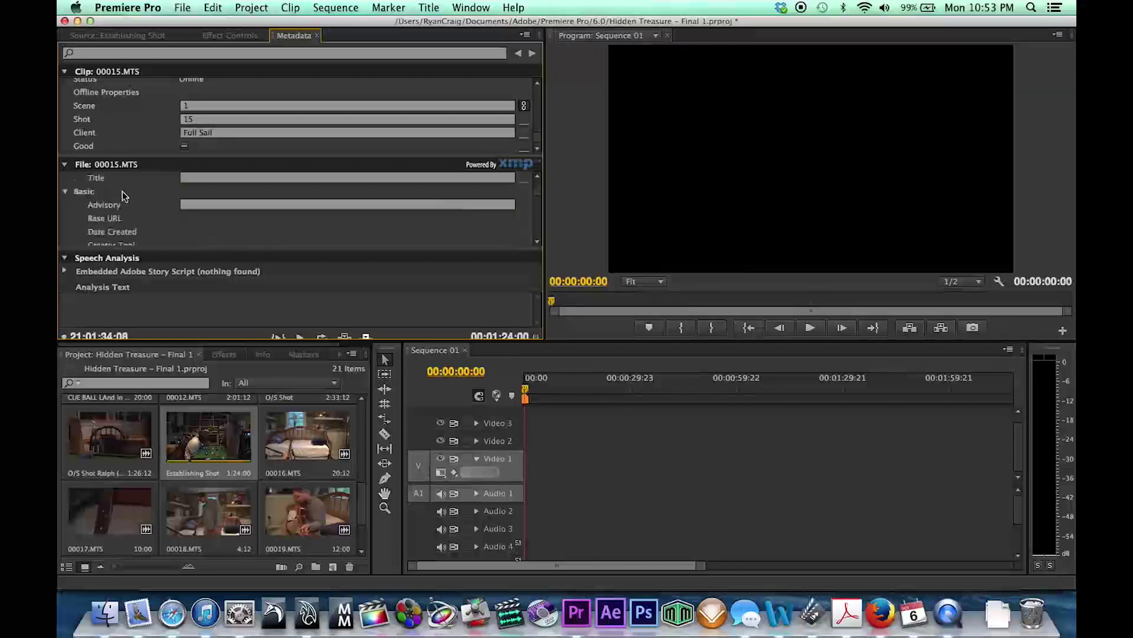
scroll(123, 194, "down", 10)
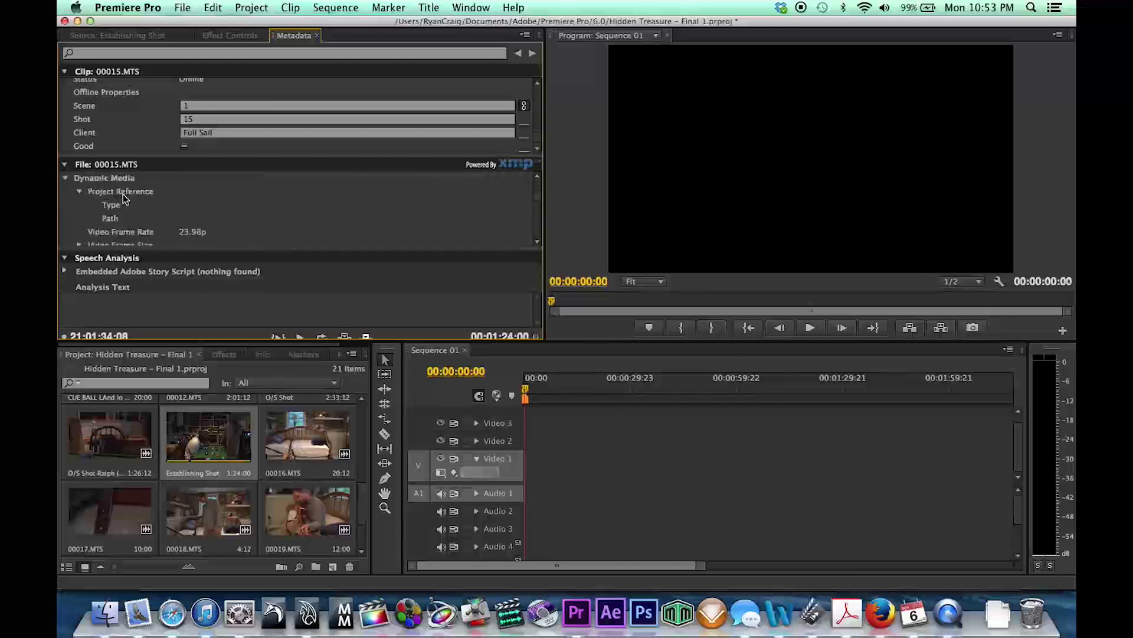
scroll(122, 197, "down", 8)
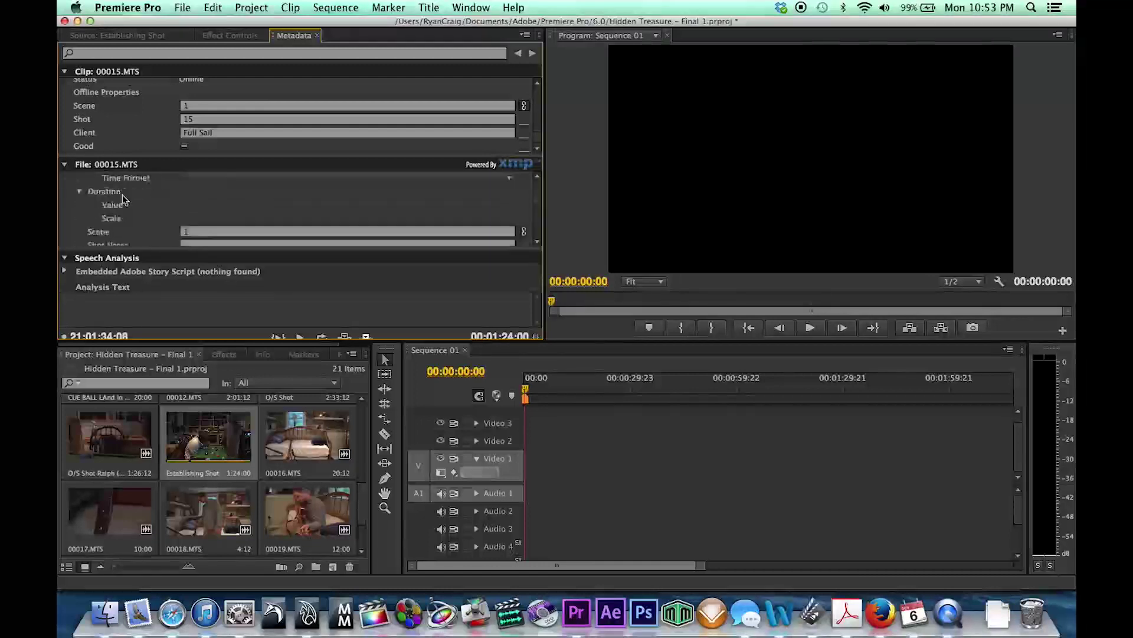
scroll(122, 196, "down", 3)
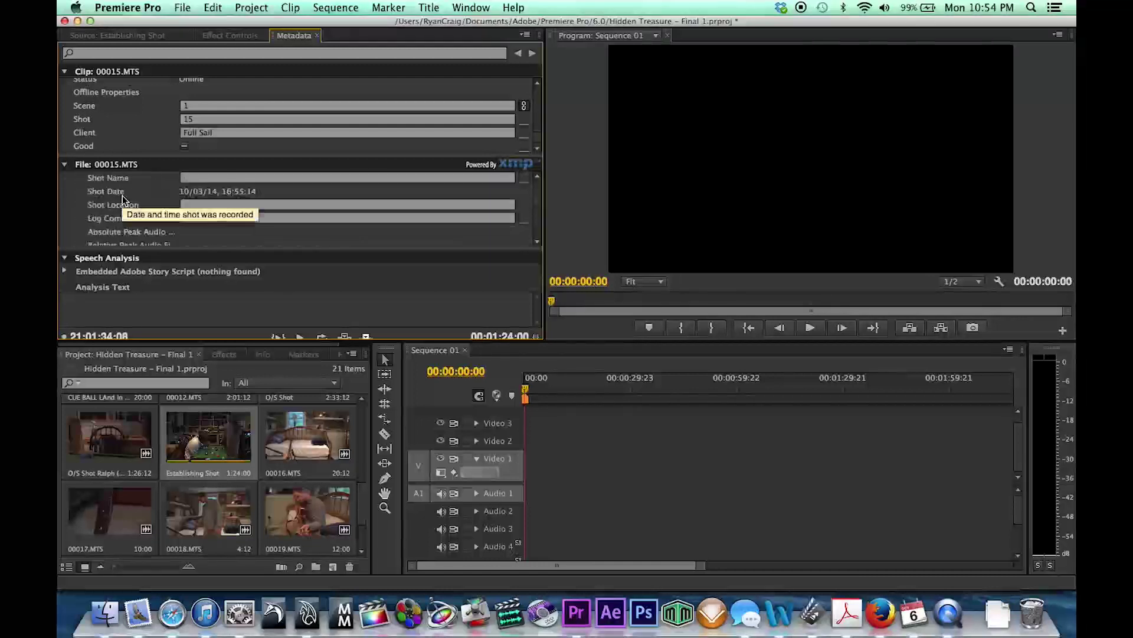
scroll(123, 198, "up", 1)
left_click(219, 191)
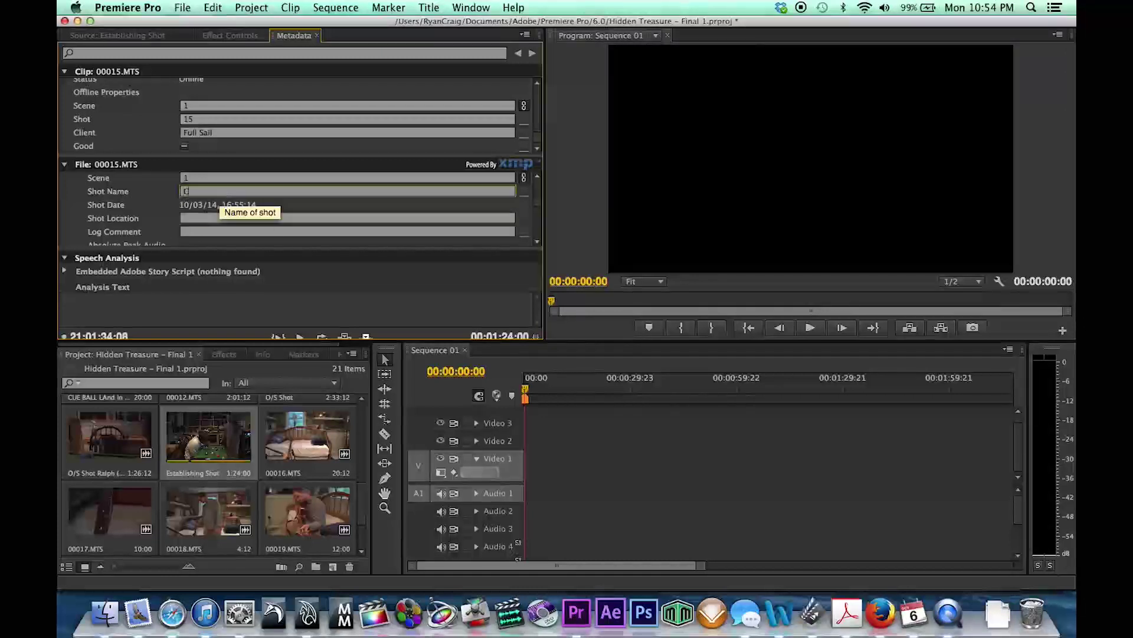
key("BackSpace")
key("BackSpace")
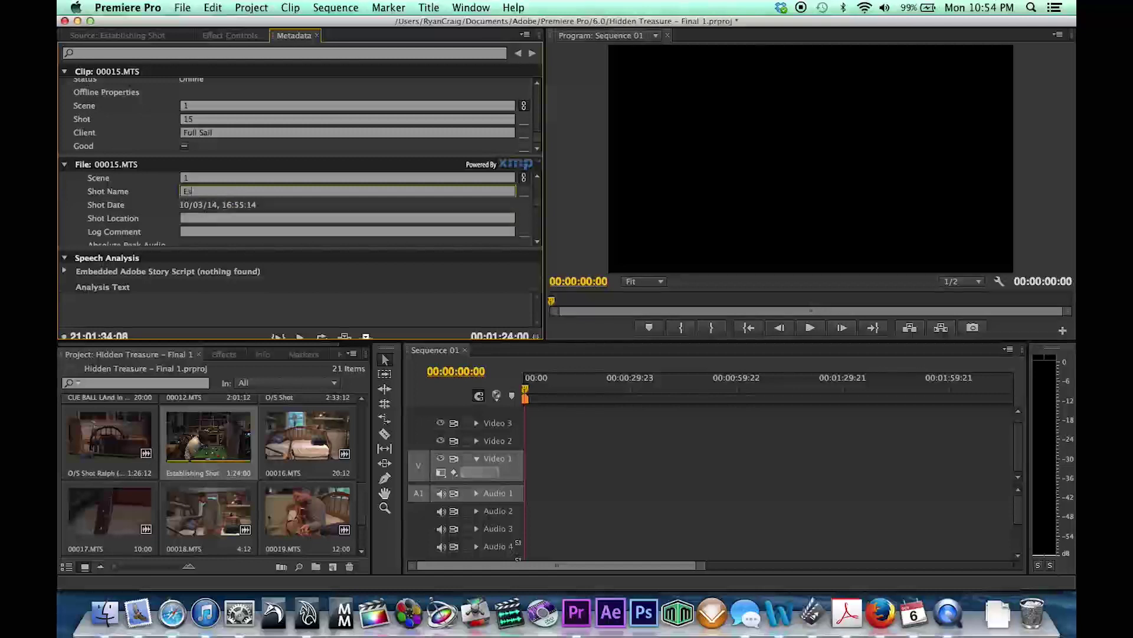
type("Establishing Shot for Scene 1")
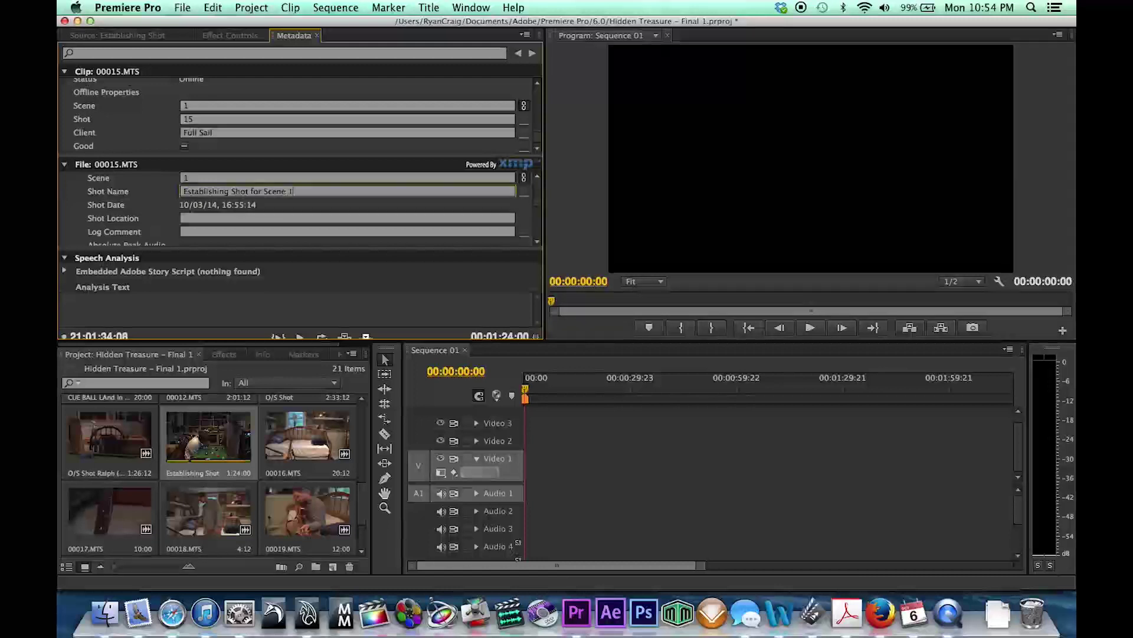
key("Return")
- Begin entering the shot location as a sports bar
scroll(100, 224, "down", 1)
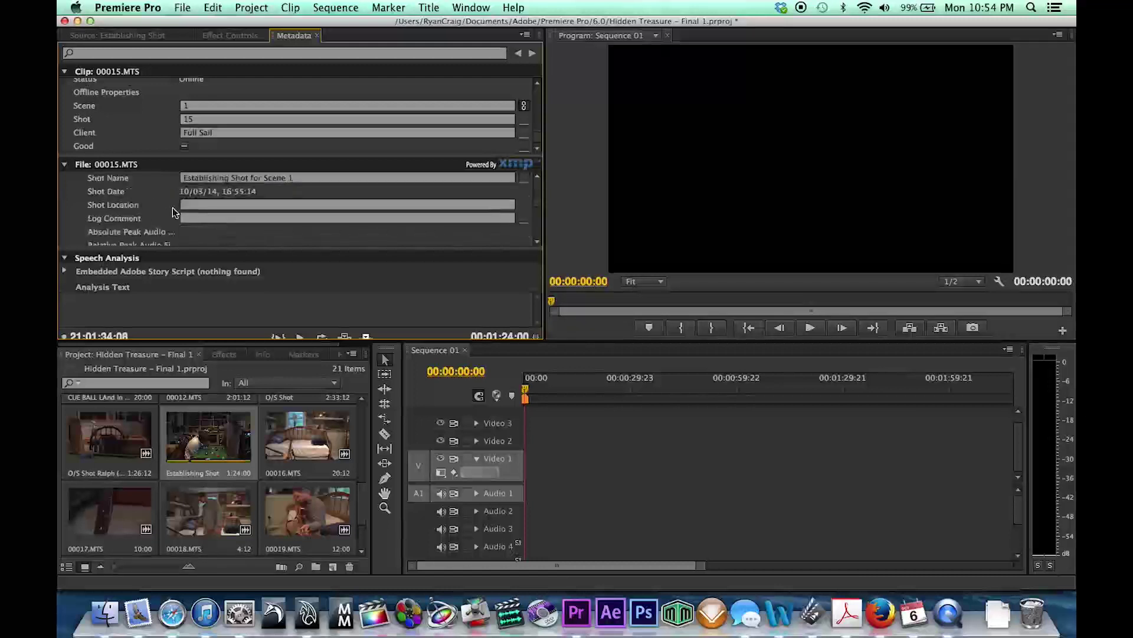
left_click(256, 207)
type("Spor")
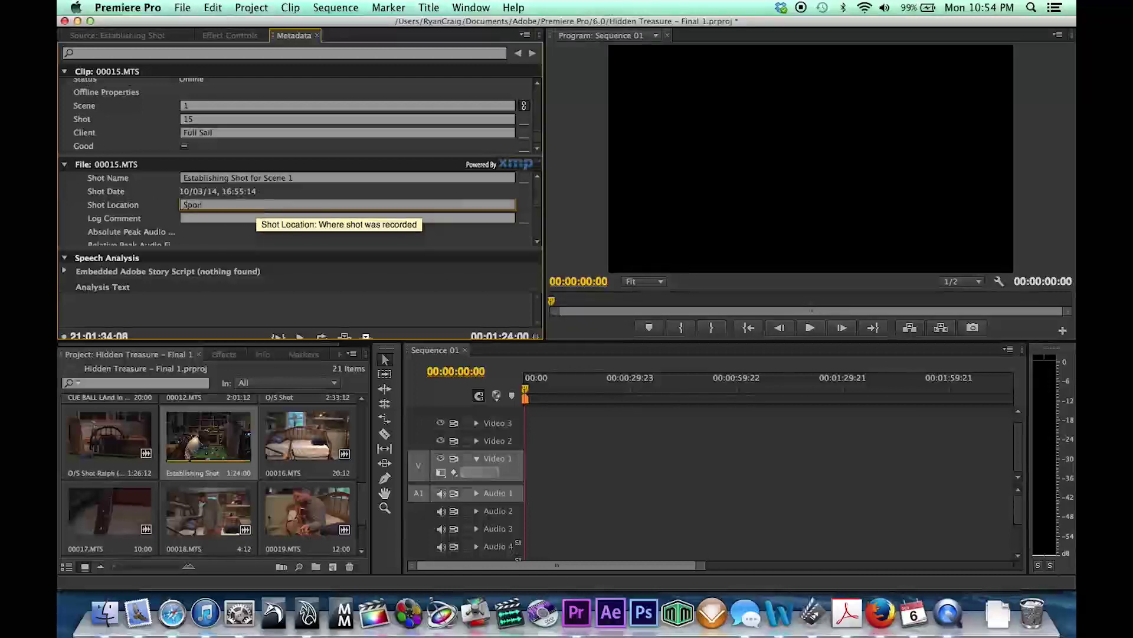
type("Bar")
scroll(181, 208, "down", 6)
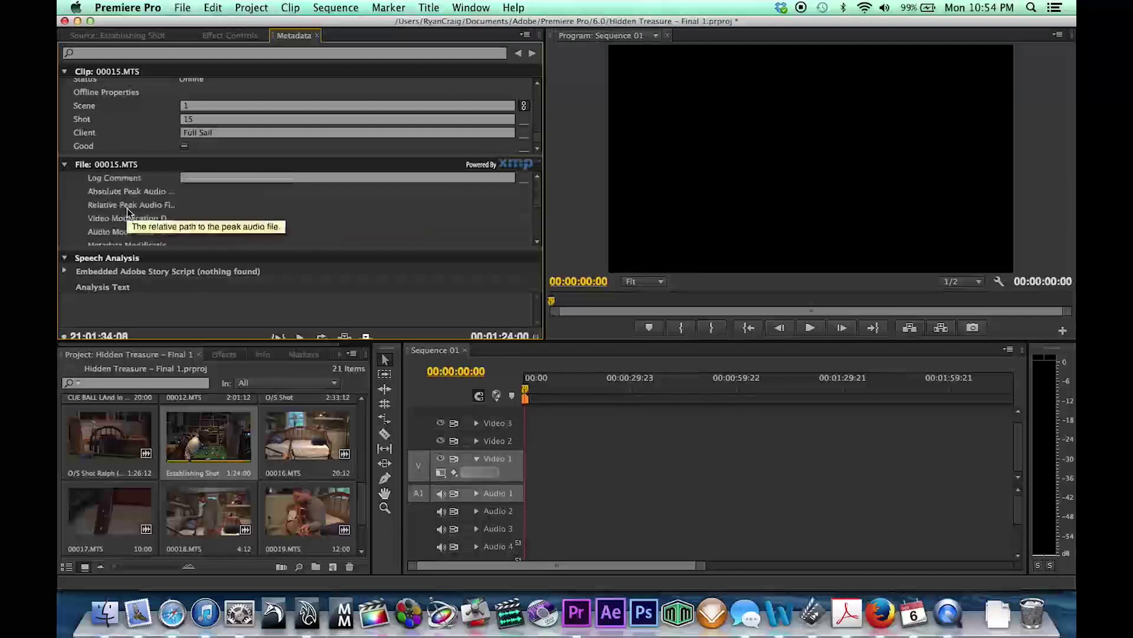
- Set the camera move to Tilt Up, then change it to Tilt Down
scroll(180, 208, "down", 1)
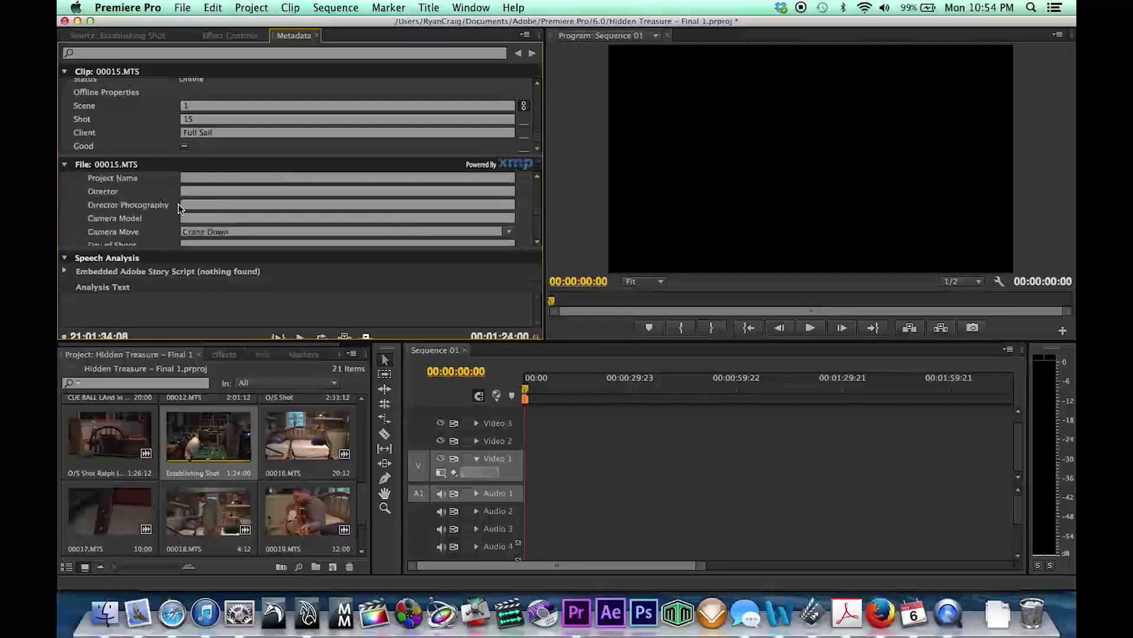
left_click(206, 204)
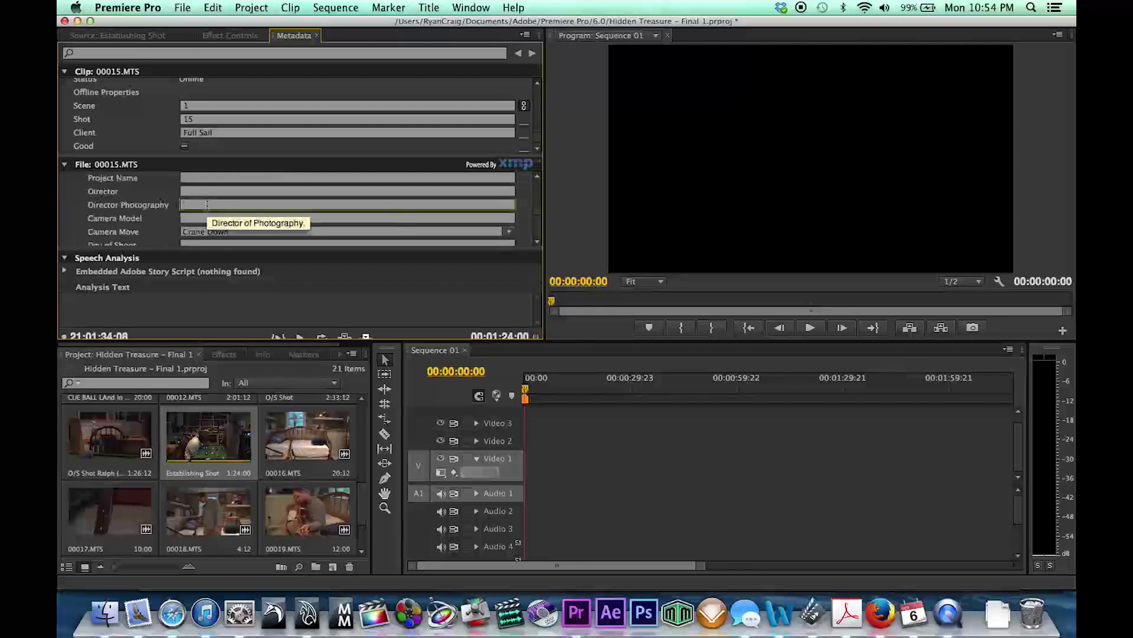
left_click(509, 232)
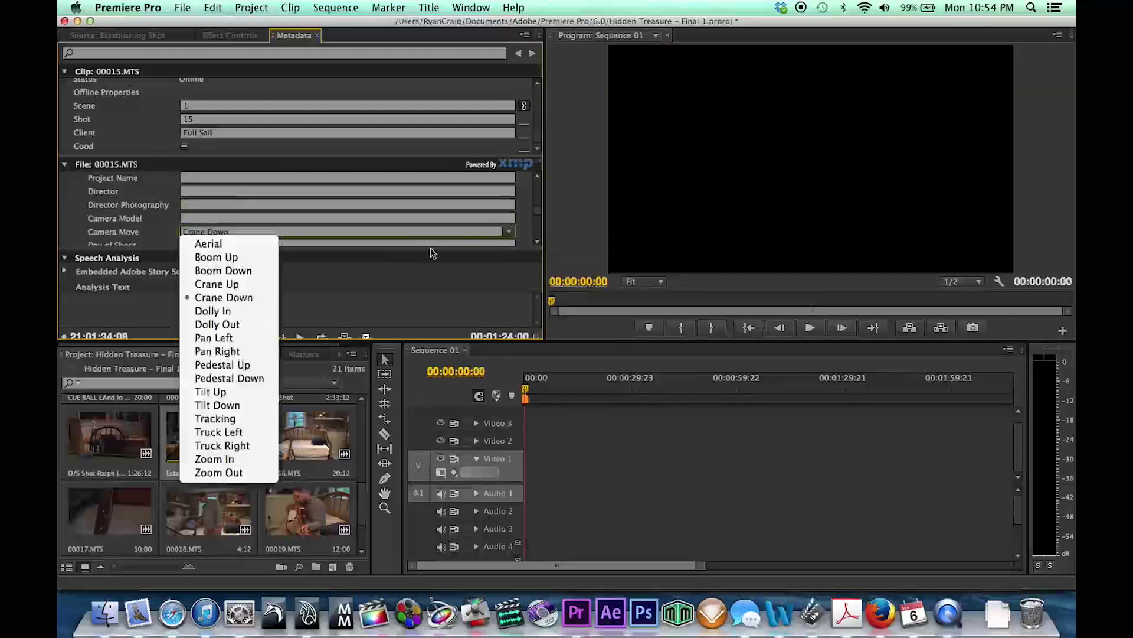
left_click(236, 390)
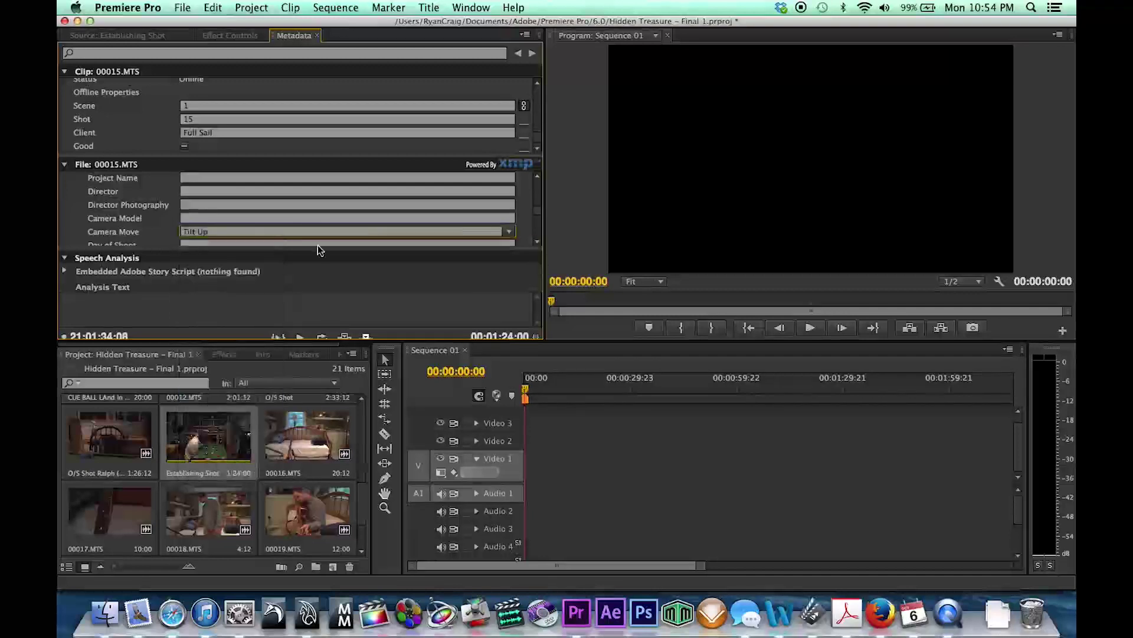
left_click(511, 235)
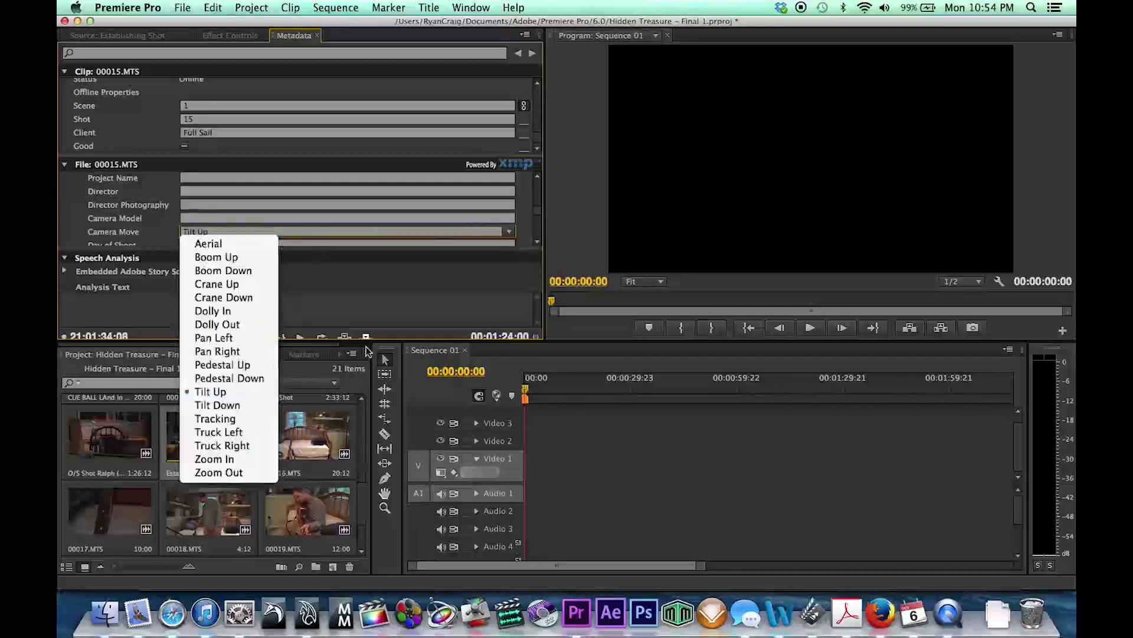
left_click(242, 405)
- Enter project name Pool Dinner, the director's name and camera model FS100
left_click(204, 177)
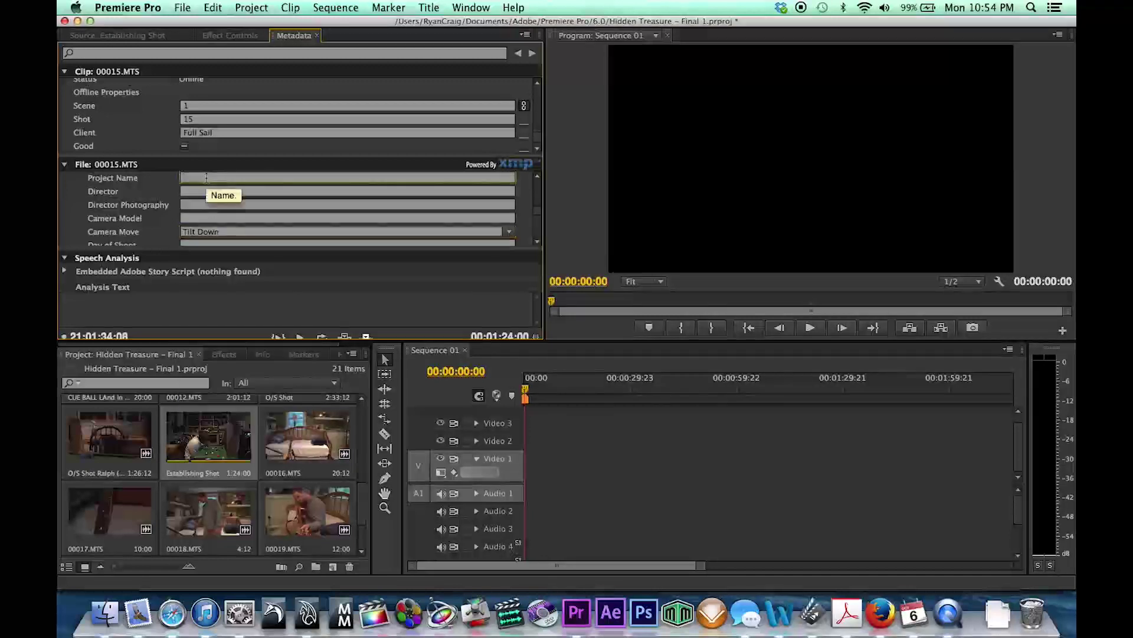
type("Pool Dinner")
left_click(201, 186)
type("Ryan ")
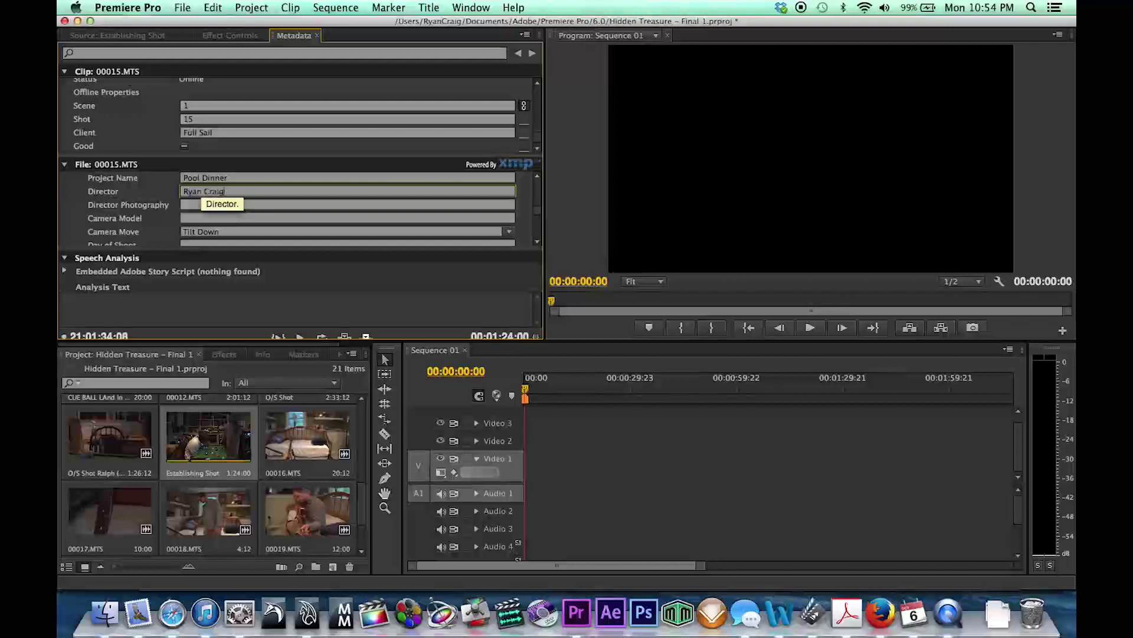
type("Craig")
left_click(197, 202)
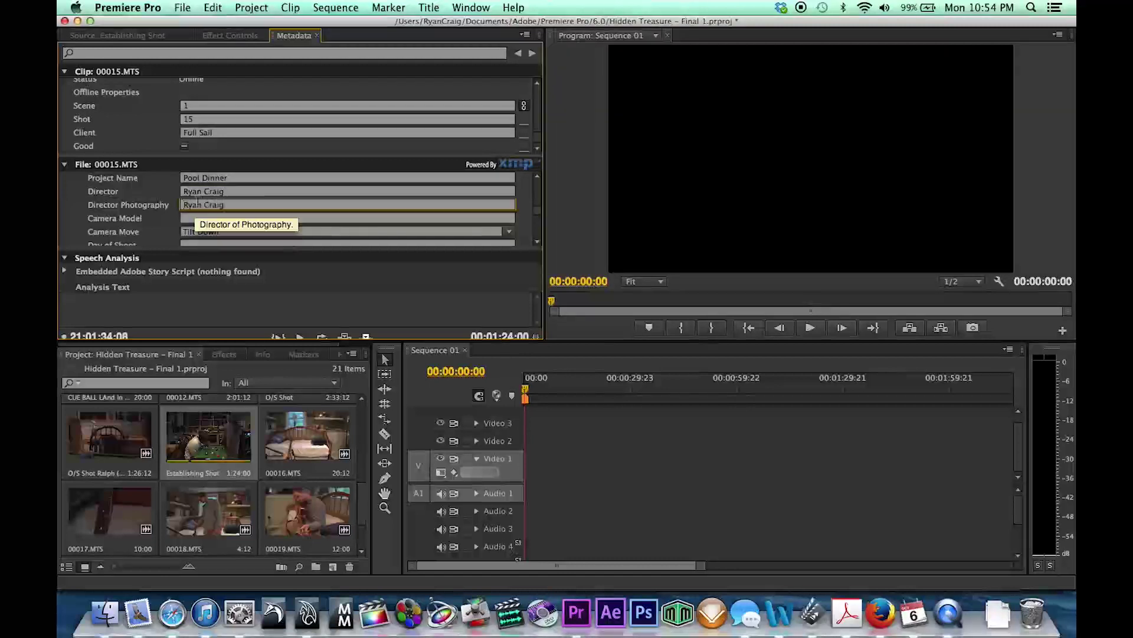
left_click(203, 218)
type("FS")
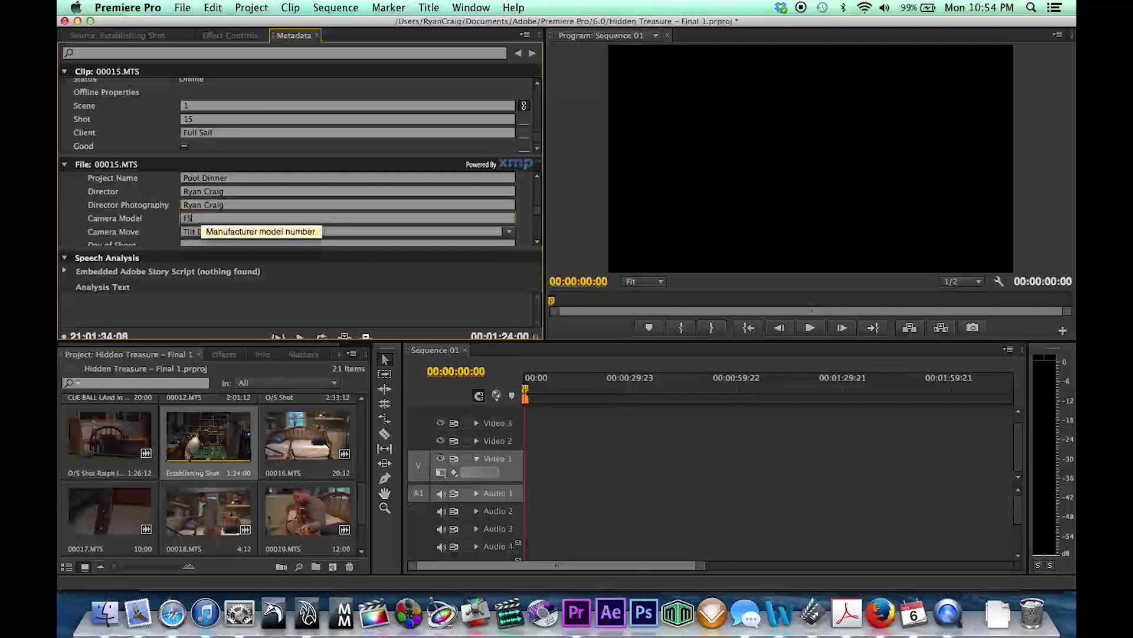
type("100")
- Set day of shoot Friday and origination date Friday October 3rd
scroll(146, 202, "down", 2)
left_click(202, 220)
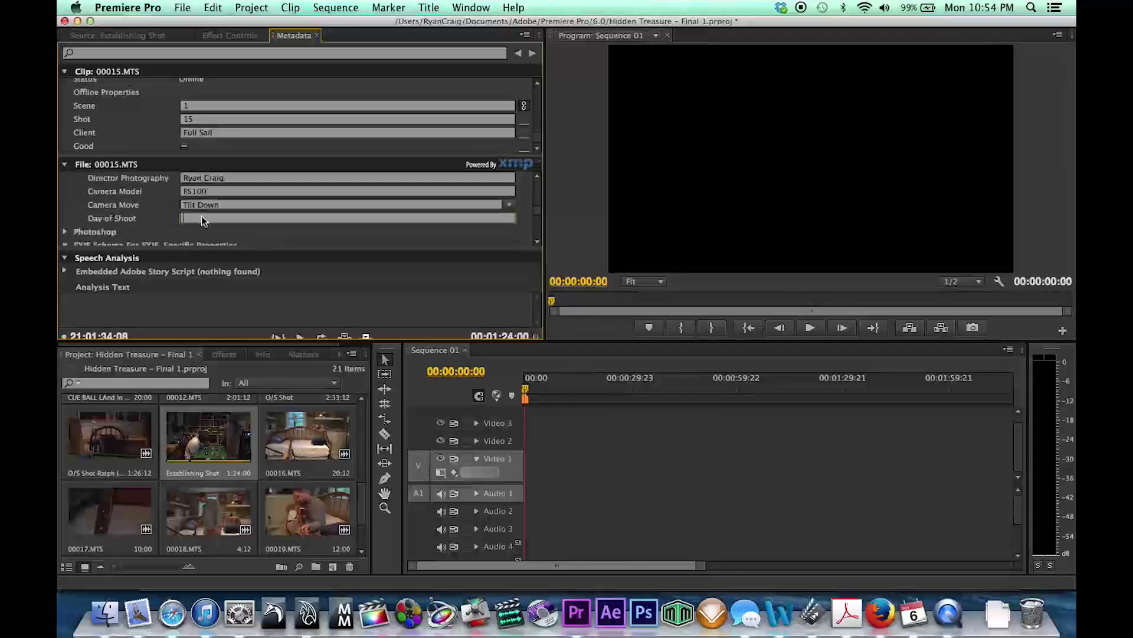
type("Friday")
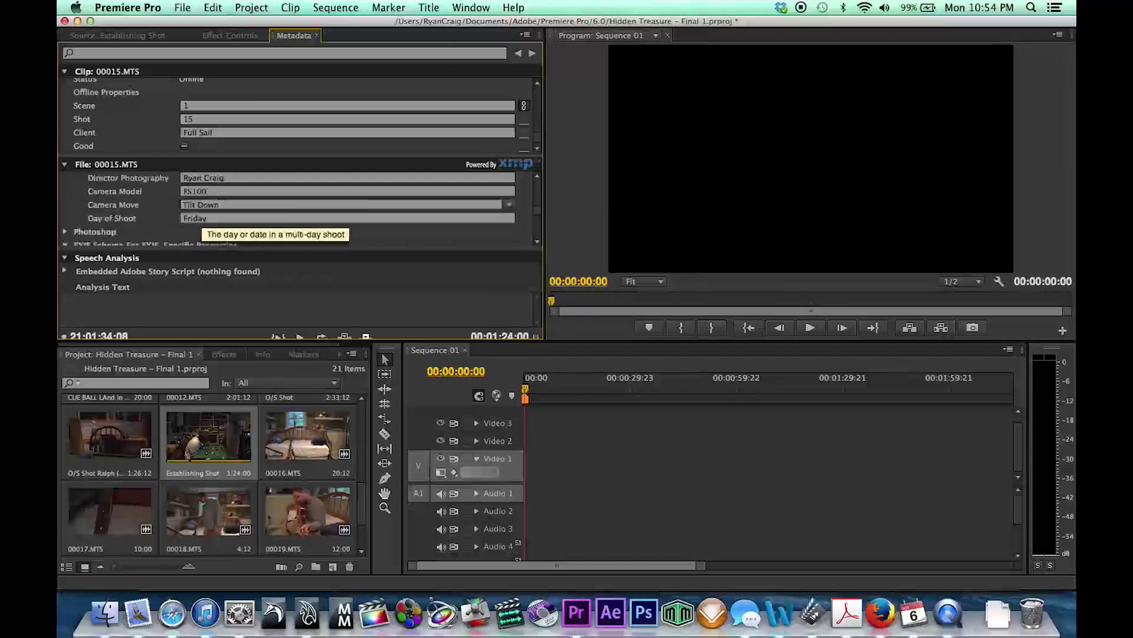
scroll(118, 220, "down", 5)
scroll(118, 220, "down", 7)
scroll(117, 221, "down", 10)
scroll(118, 221, "down", 4)
left_click(193, 186)
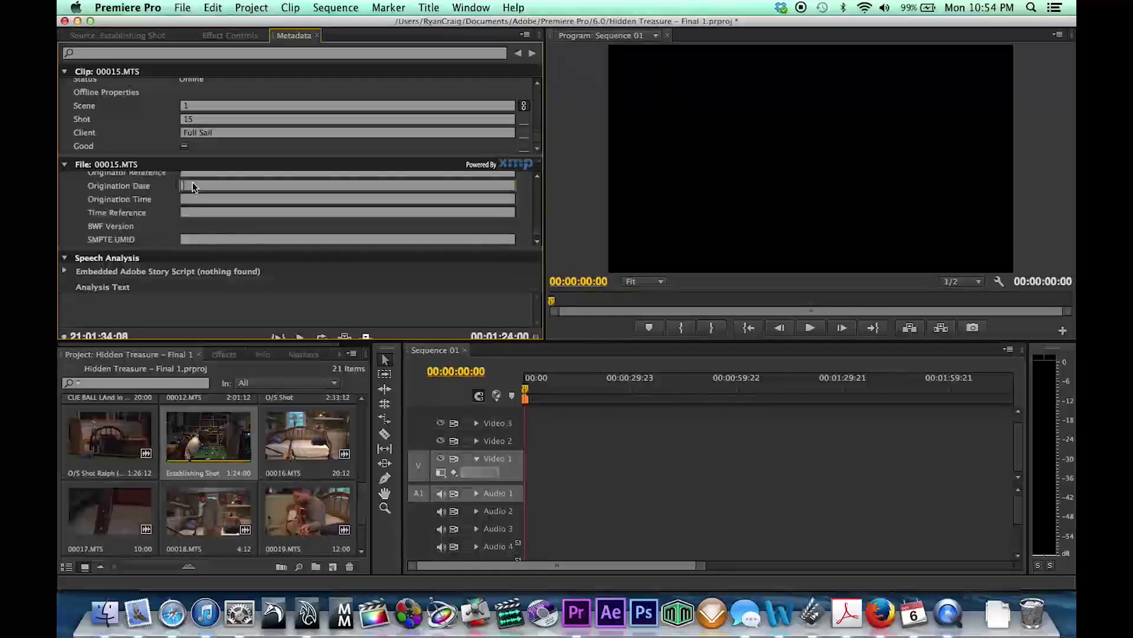
type("Friday")
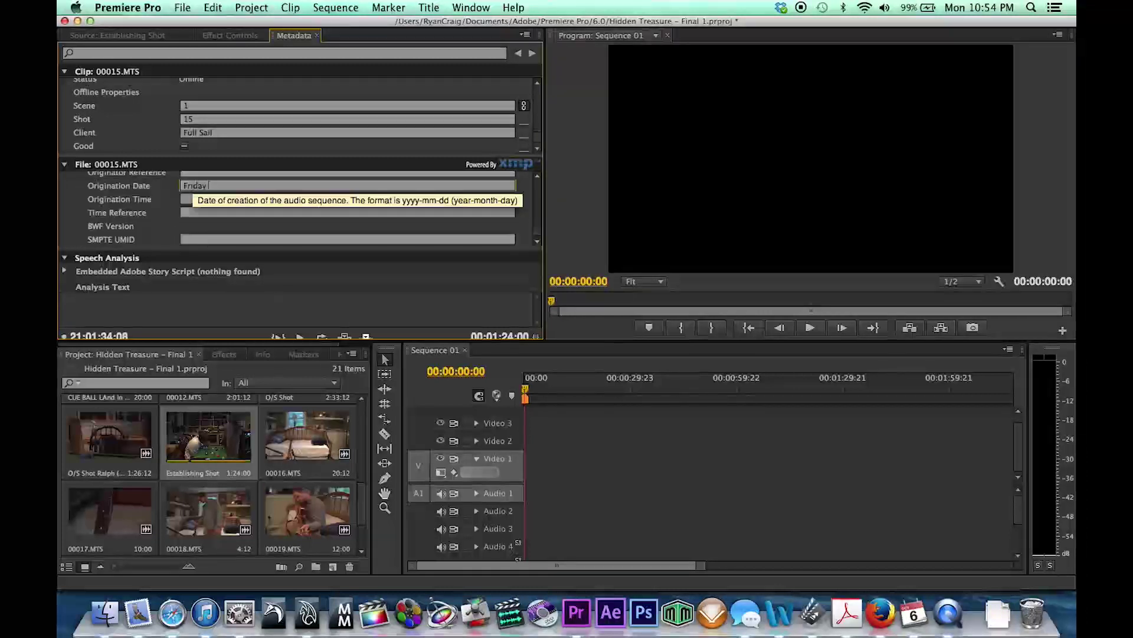
type(" October 34rd")
scroll(195, 189, "down", 1)
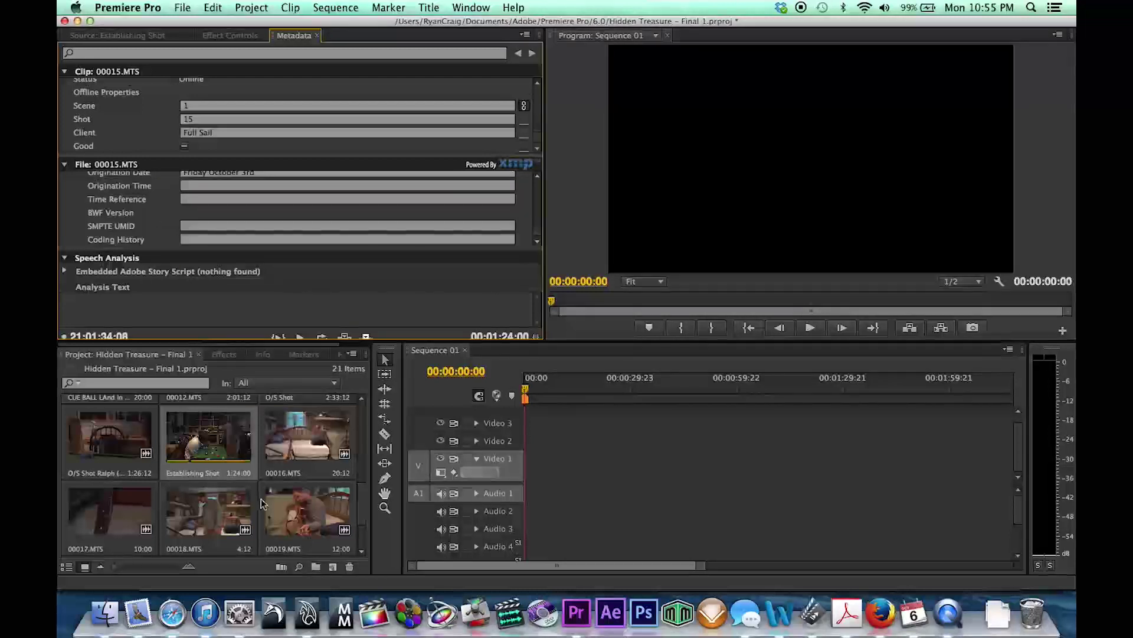
- Open clip 00016.MTS and log Scene 2, Shot 1, client Full Sail
double_click(298, 436)
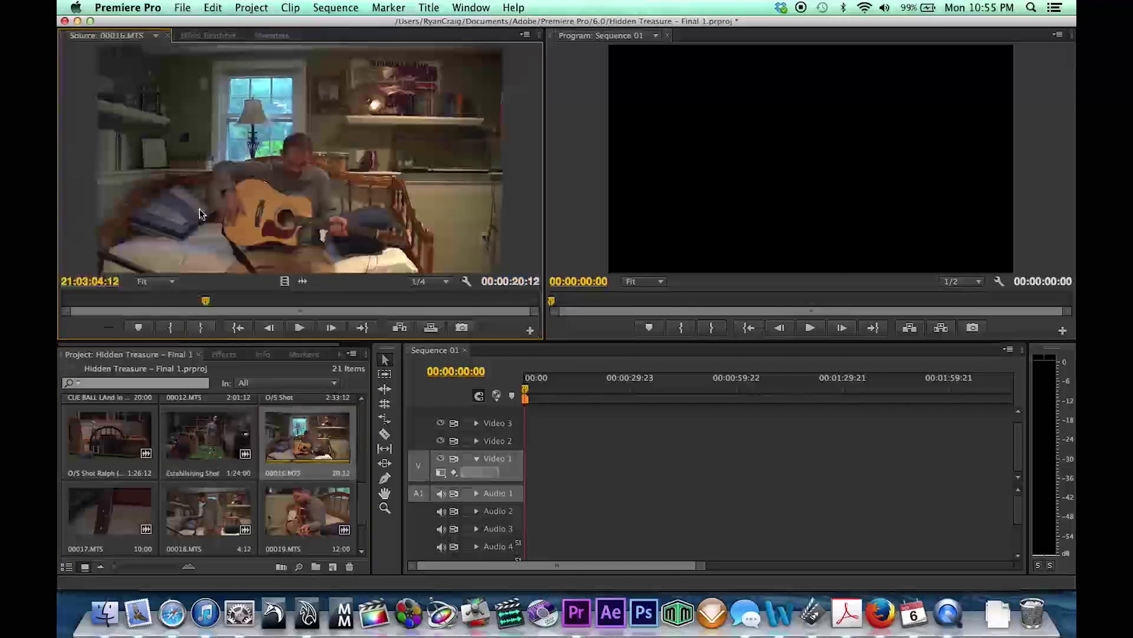
left_click(289, 34)
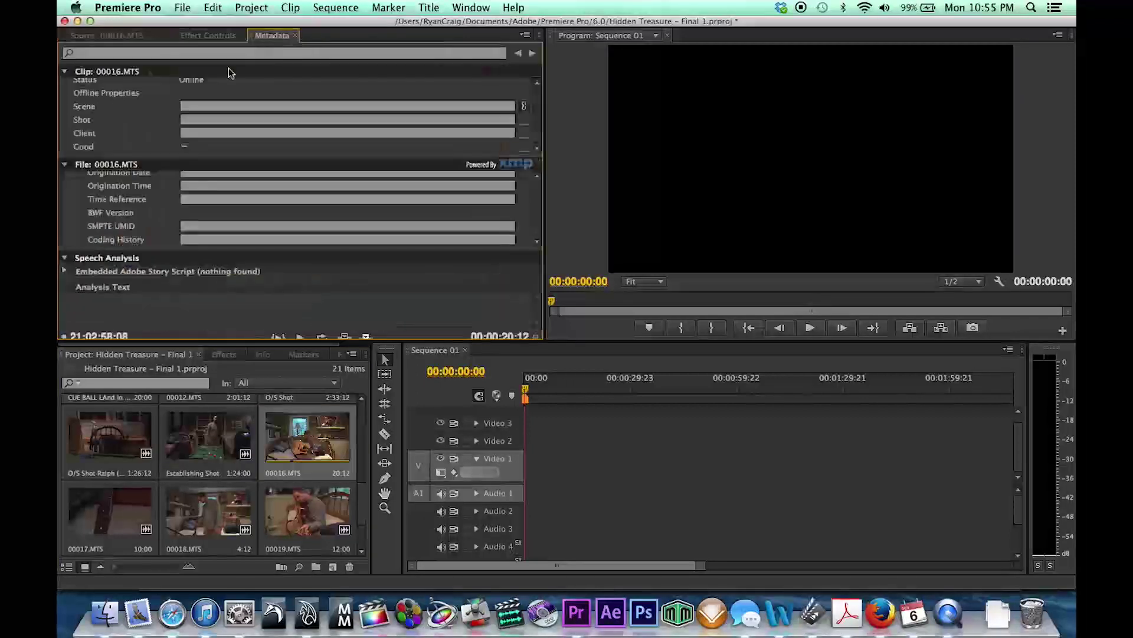
left_click(194, 106)
type("2")
left_click(200, 120)
type("1")
left_click(194, 132)
type("Full Sail")
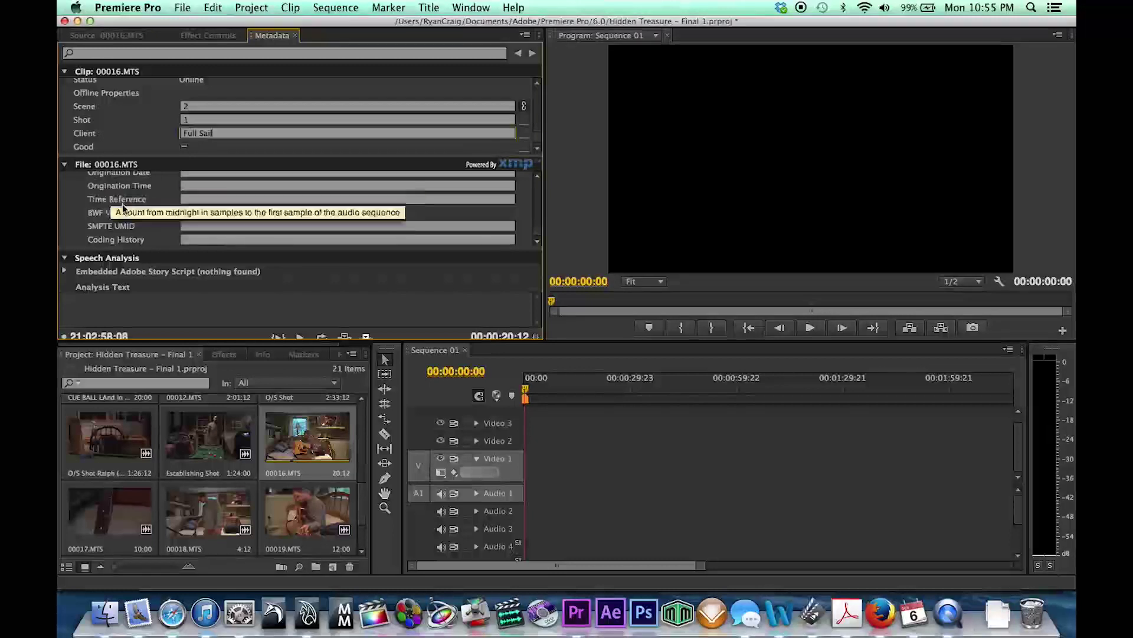
- Enter the origination date as Friday October
scroll(187, 189, "up", 1)
left_click(200, 185)
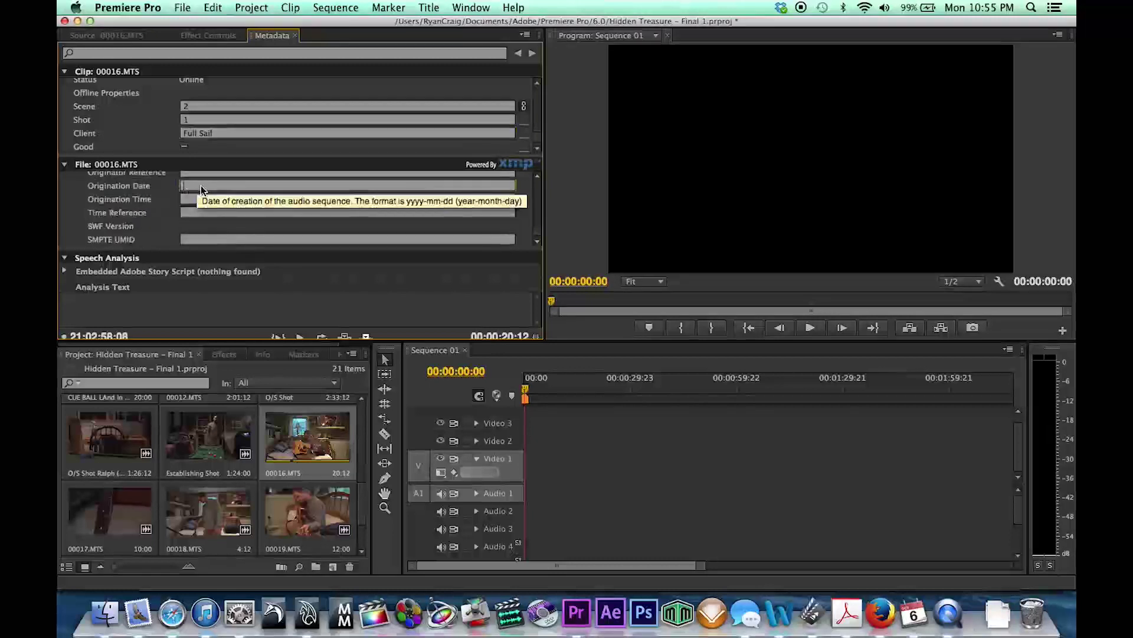
type("Friday")
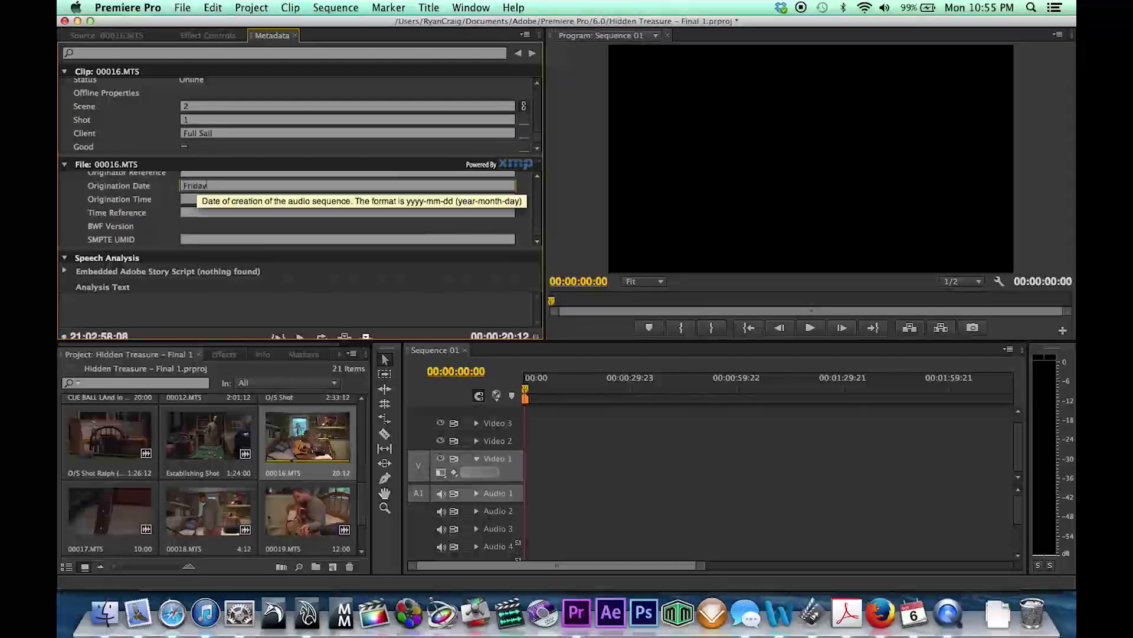
type(" October 3rd")
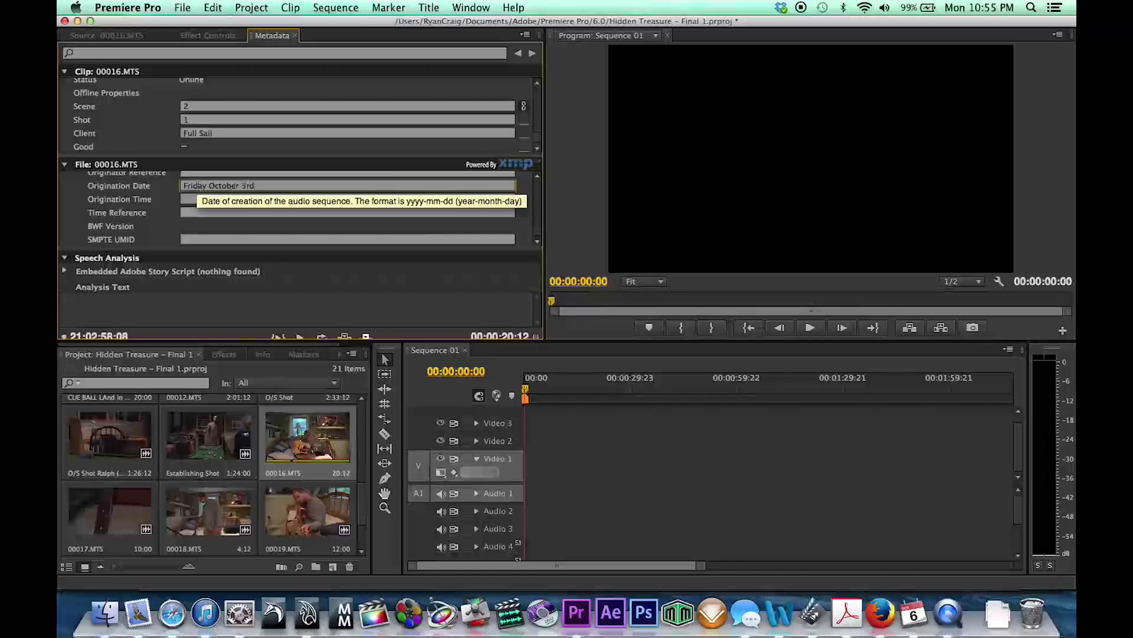
scroll(177, 200, "up", 5)
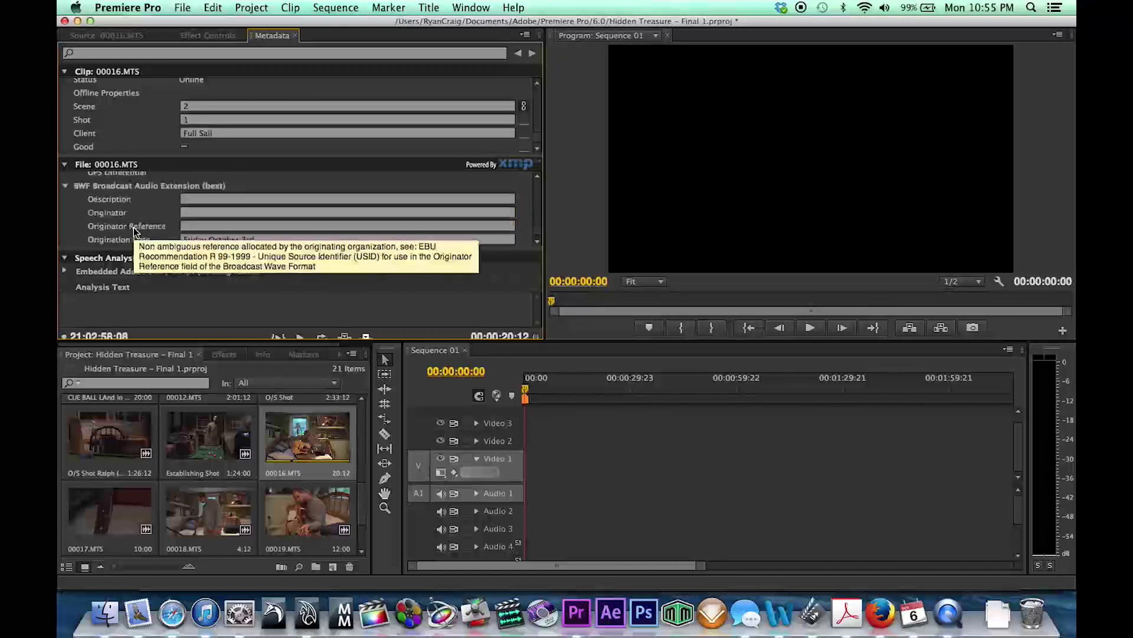
scroll(159, 215, "up", 8)
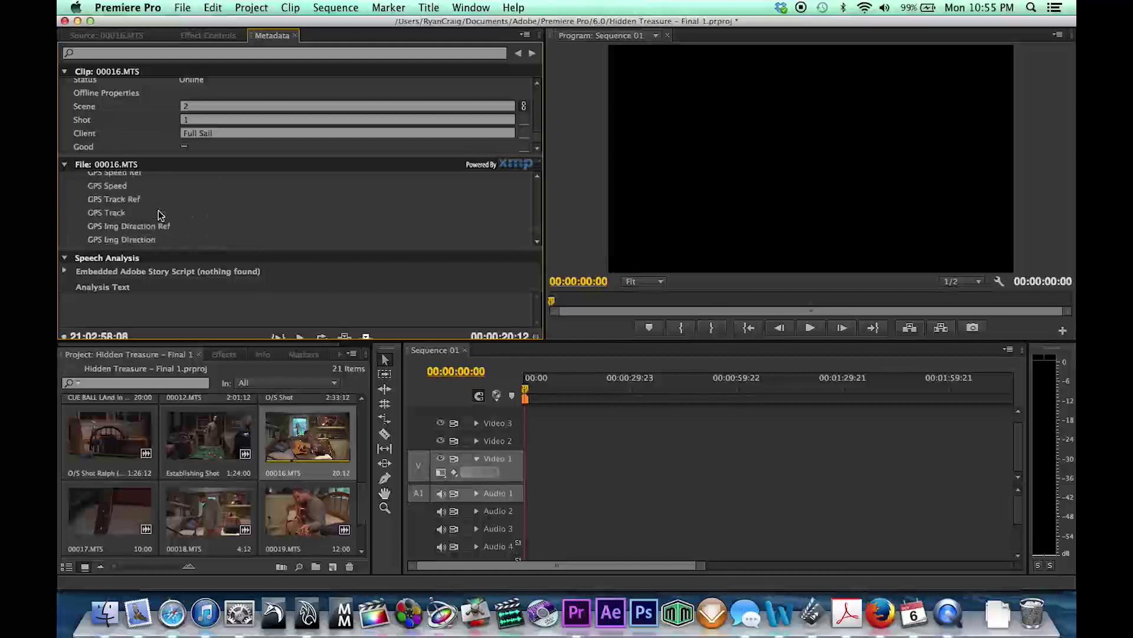
scroll(159, 214, "up", 8)
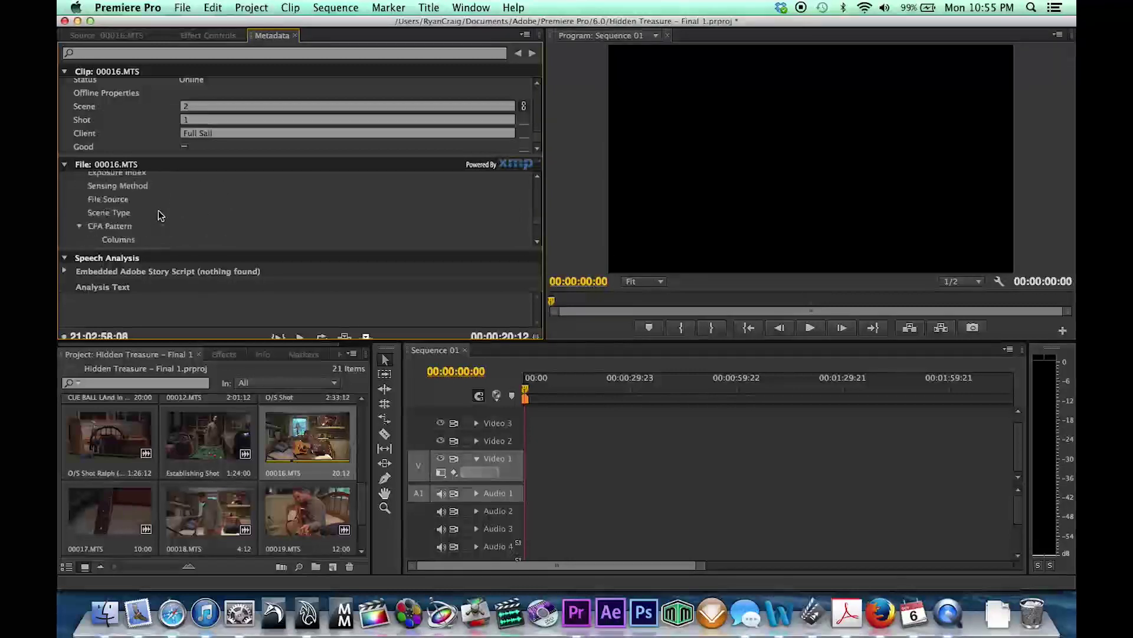
scroll(158, 211, "up", 8)
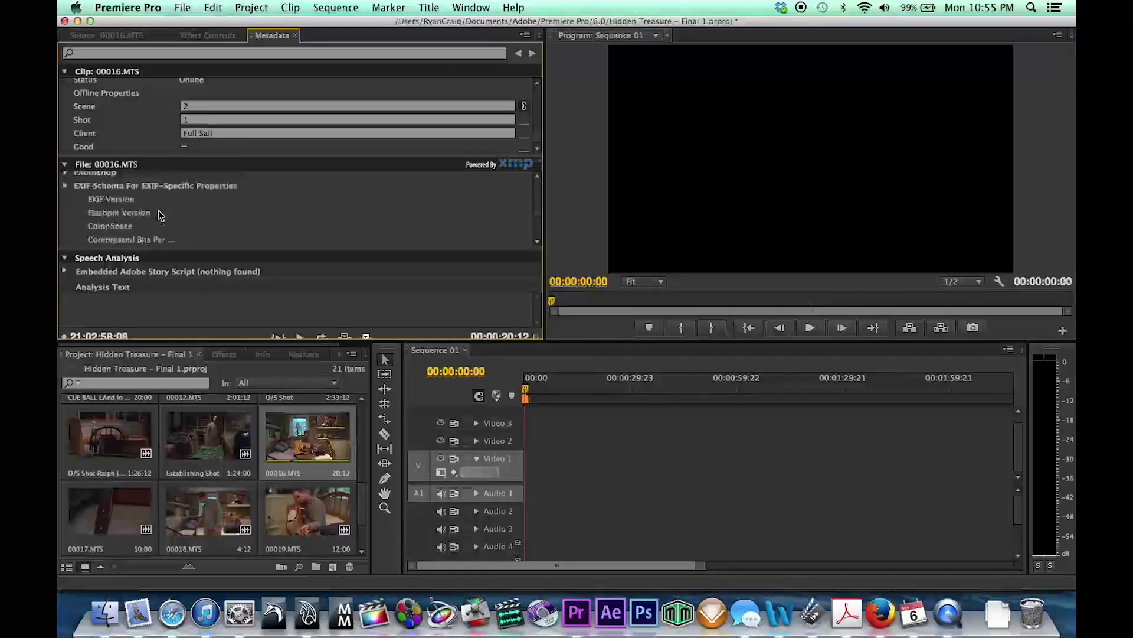
scroll(159, 215, "down", 2)
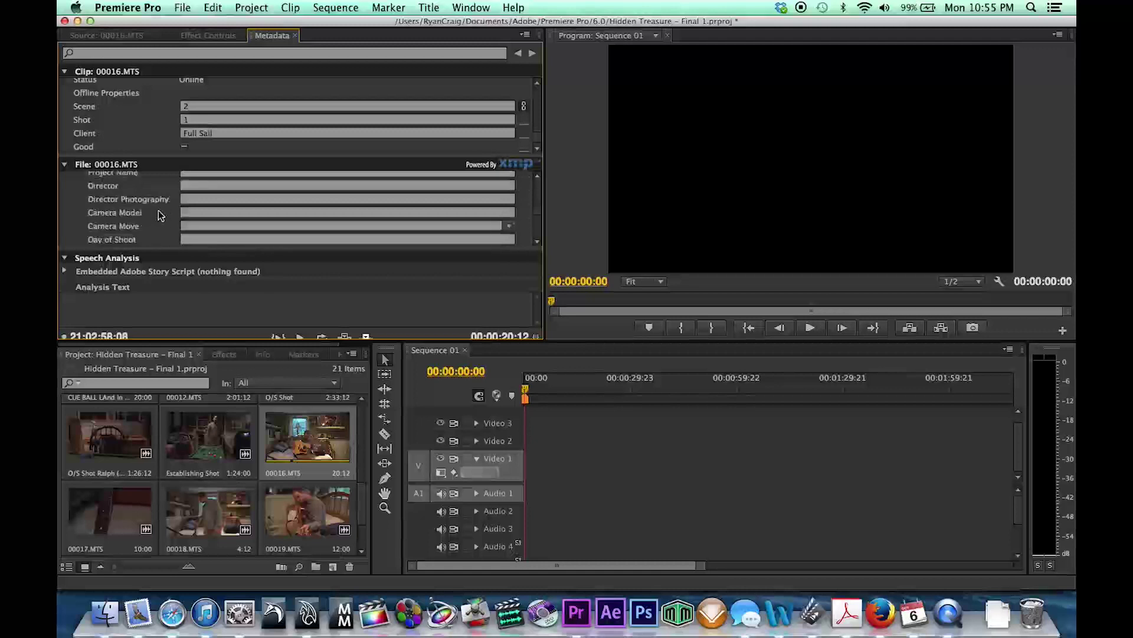
- Fill in the director and director of photography names, and begin the project name
left_click(188, 187)
type("Ryan Craig")
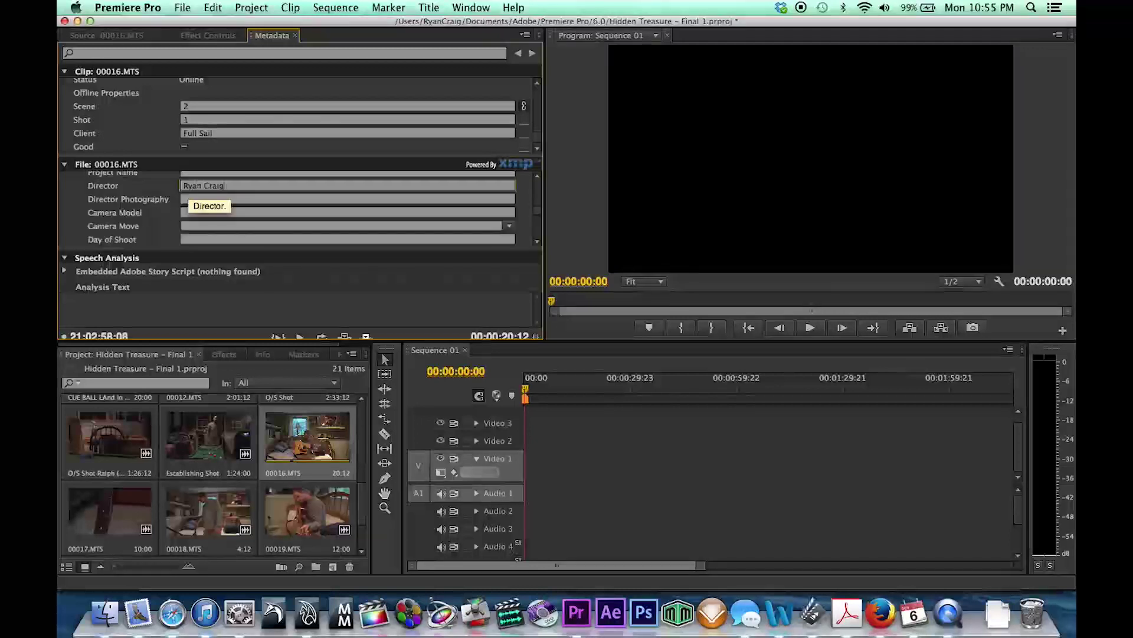
left_click(190, 198)
type("Ryan Craig")
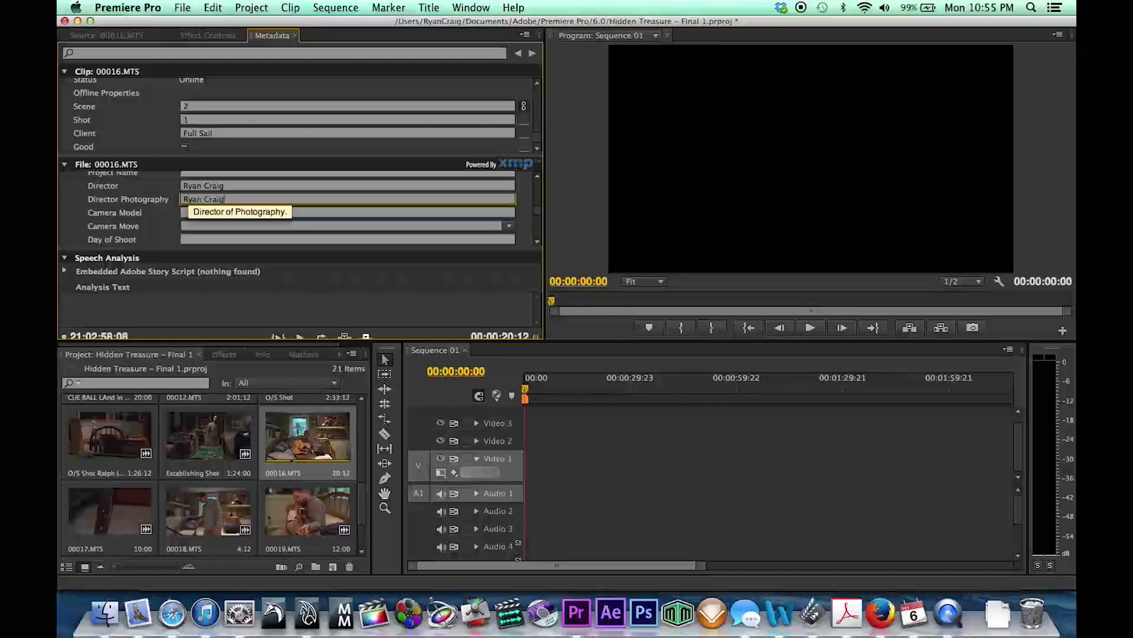
scroll(172, 189, "up", 1)
left_click(200, 186)
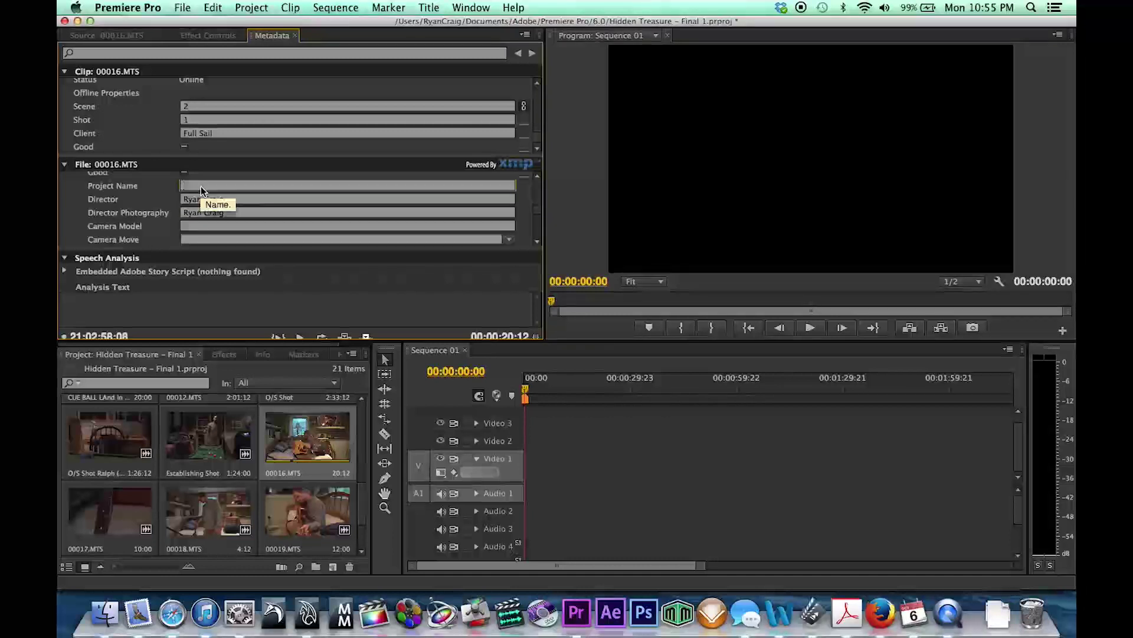
type("Poc")
scroll(134, 184, "down", 5)
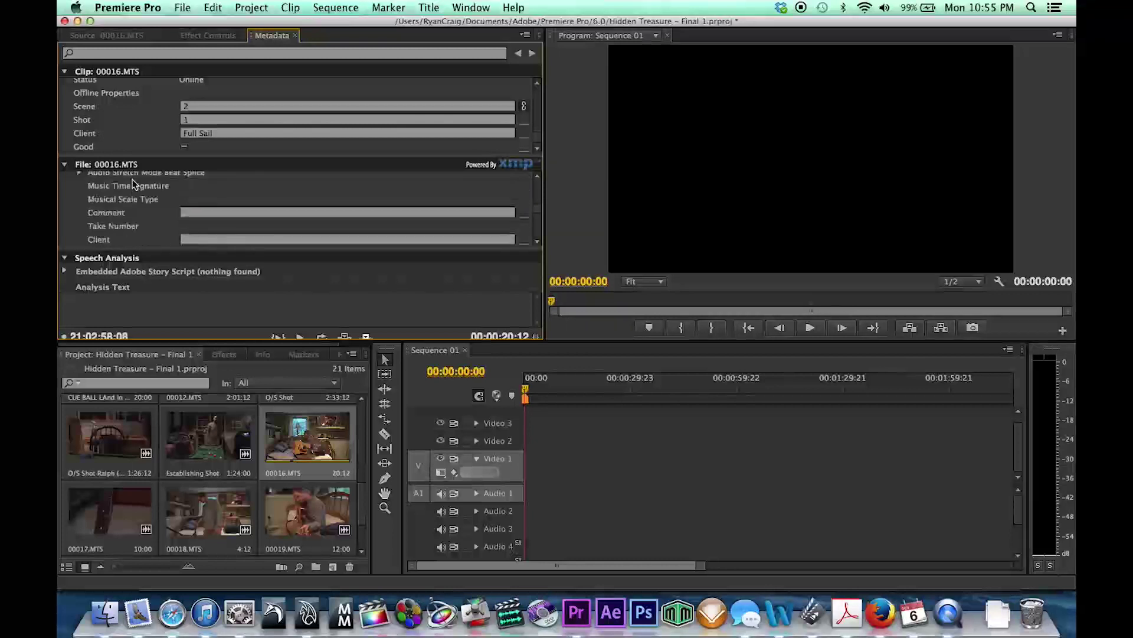
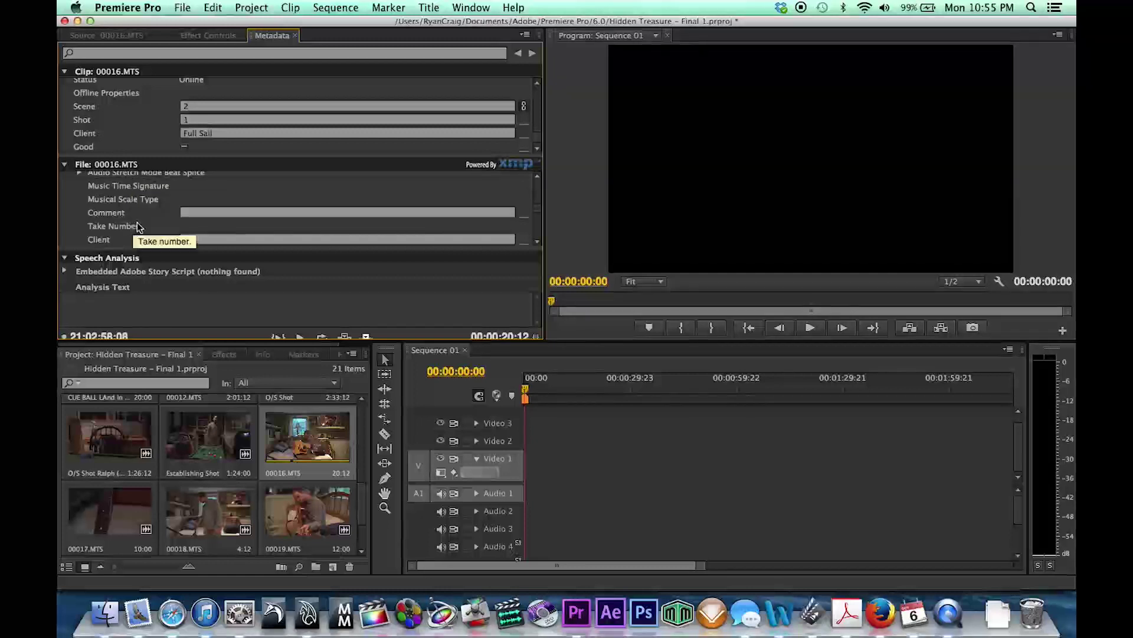
- Enter Full Sail as clip 00016.MTS's File Client
scroll(136, 225, "down", 1)
left_click(200, 227)
type("Full Sail")
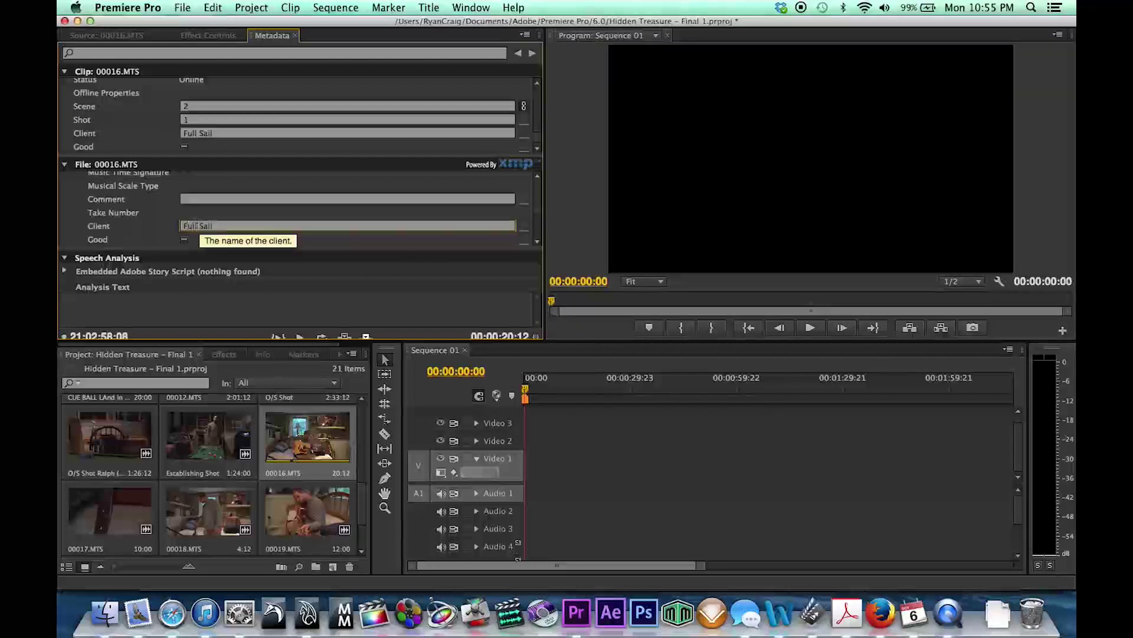
- Rename clip 00016.MTS to 'MS Guitar Tuning' in its Name metadata field
scroll(157, 207, "up", 10)
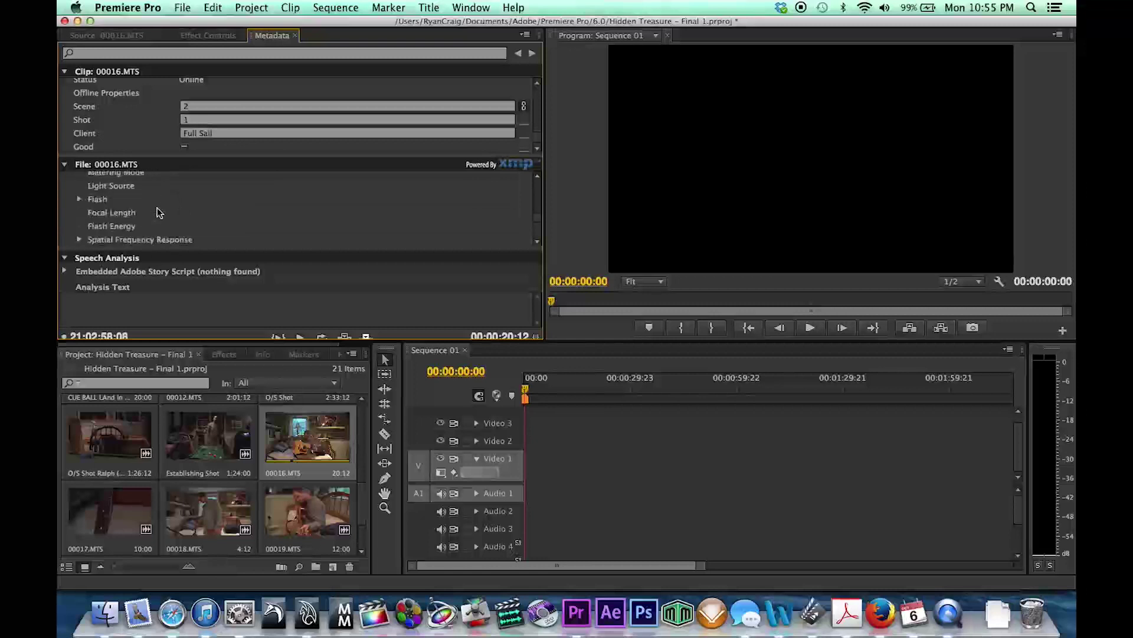
scroll(147, 124, "up", 10)
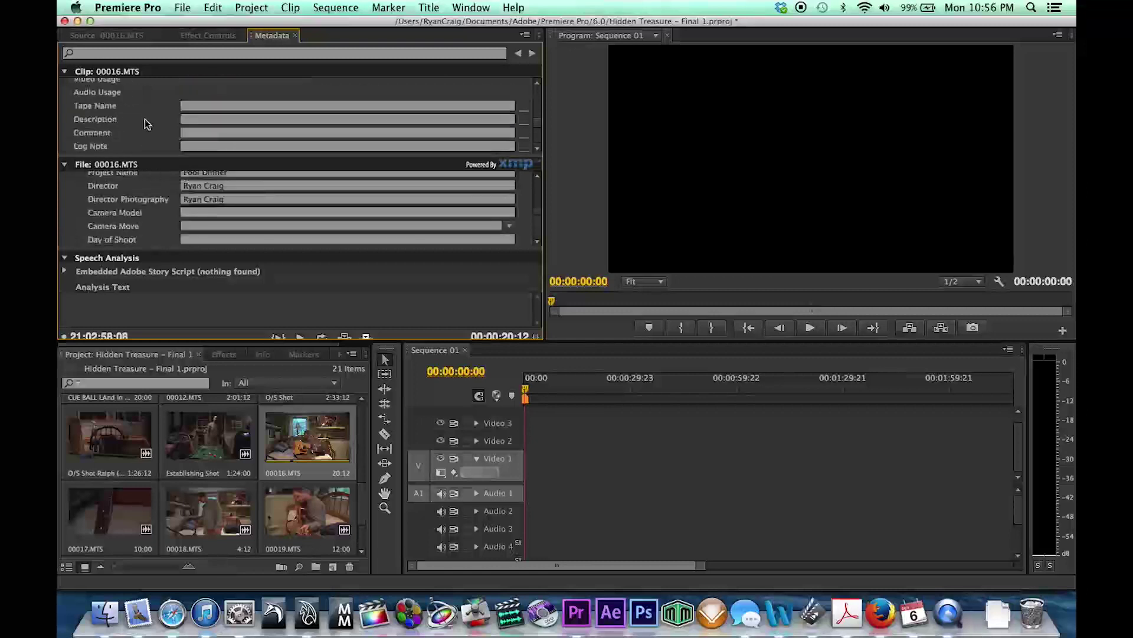
scroll(144, 119, "up", 3)
left_click(207, 84)
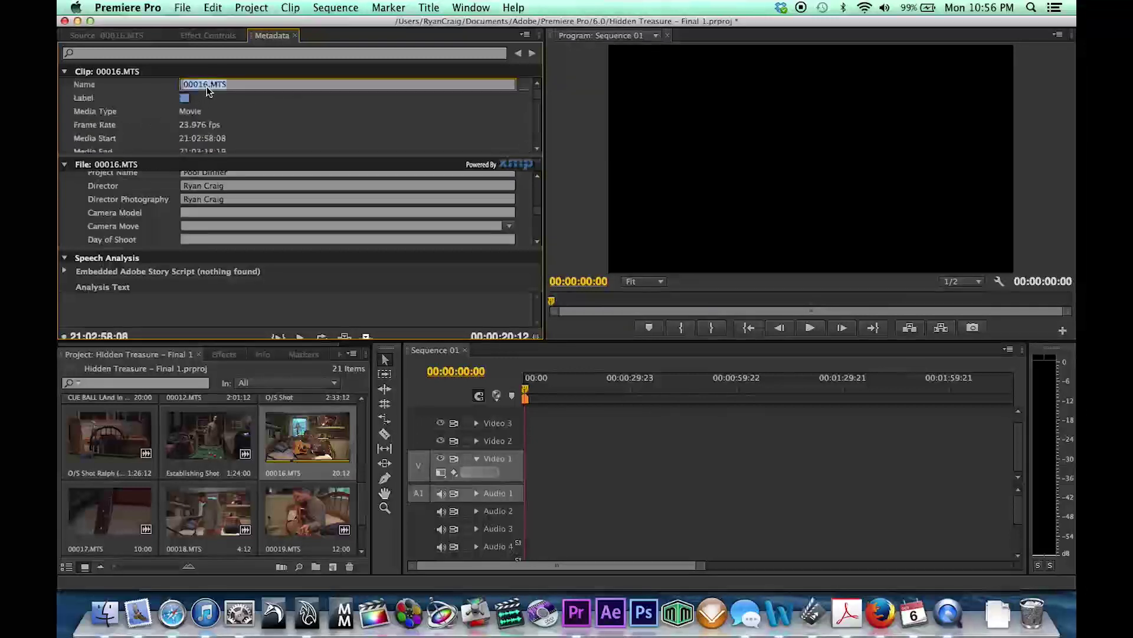
key("BackSpace")
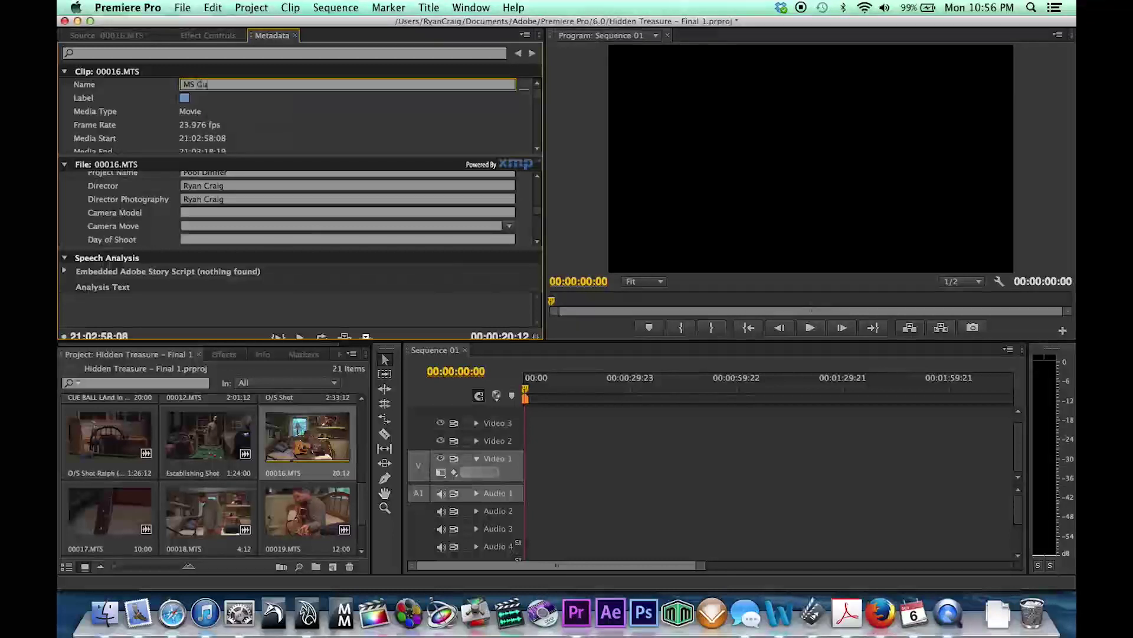
type("Tun")
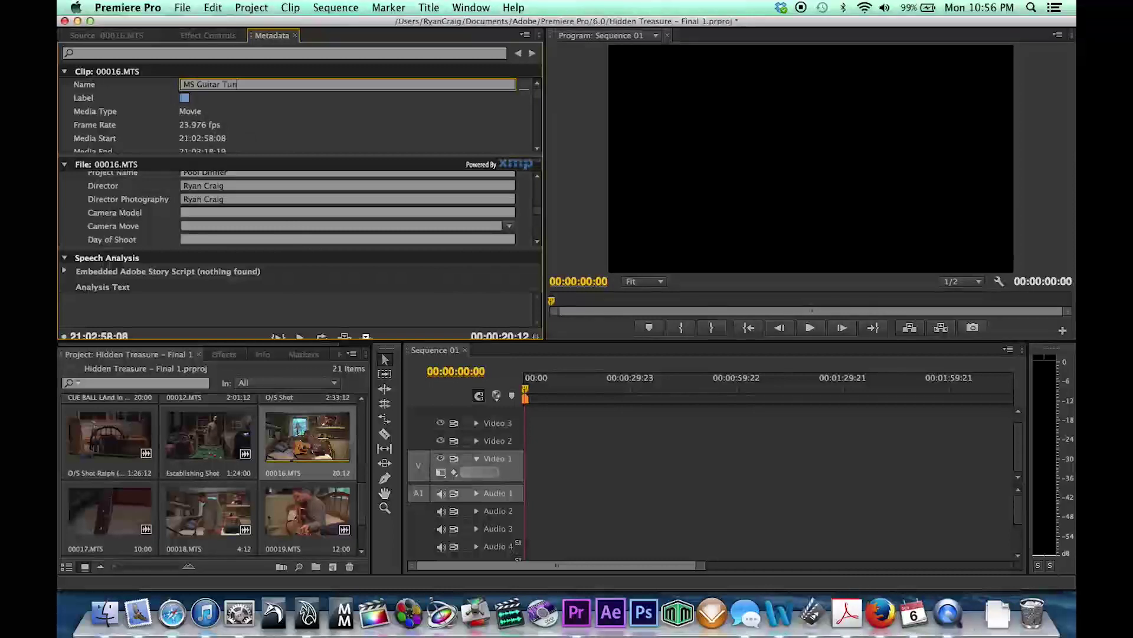
type("ing")
key("Return")
- Open clip 00017.MTS's metadata and rename it 'ECU Grabbing Guitar'
scroll(232, 457, "down", 1)
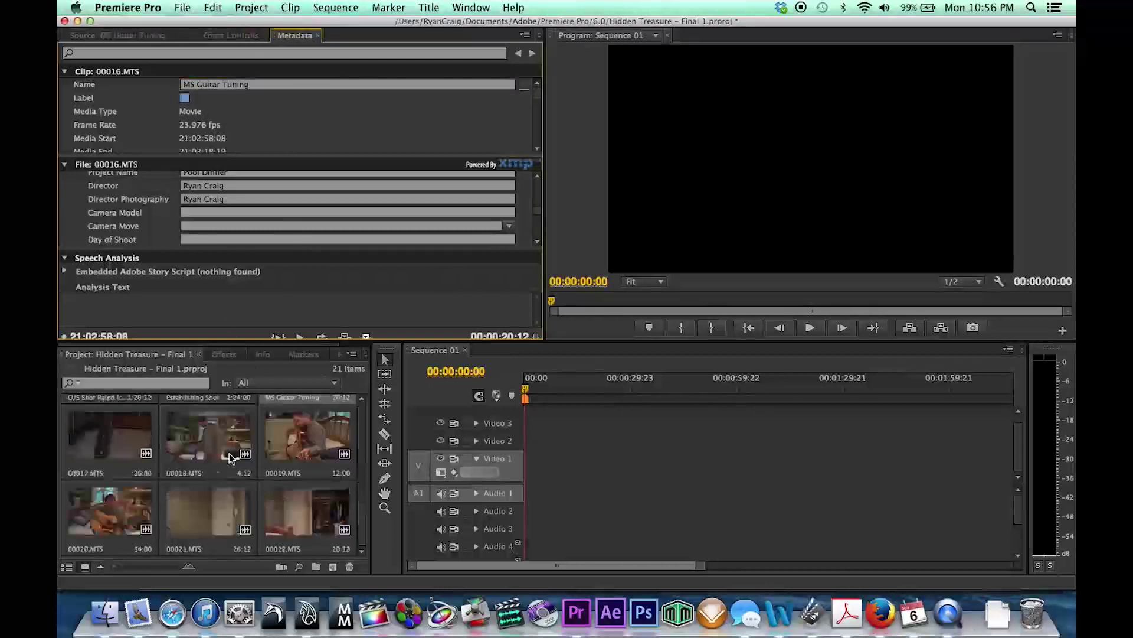
double_click(114, 477)
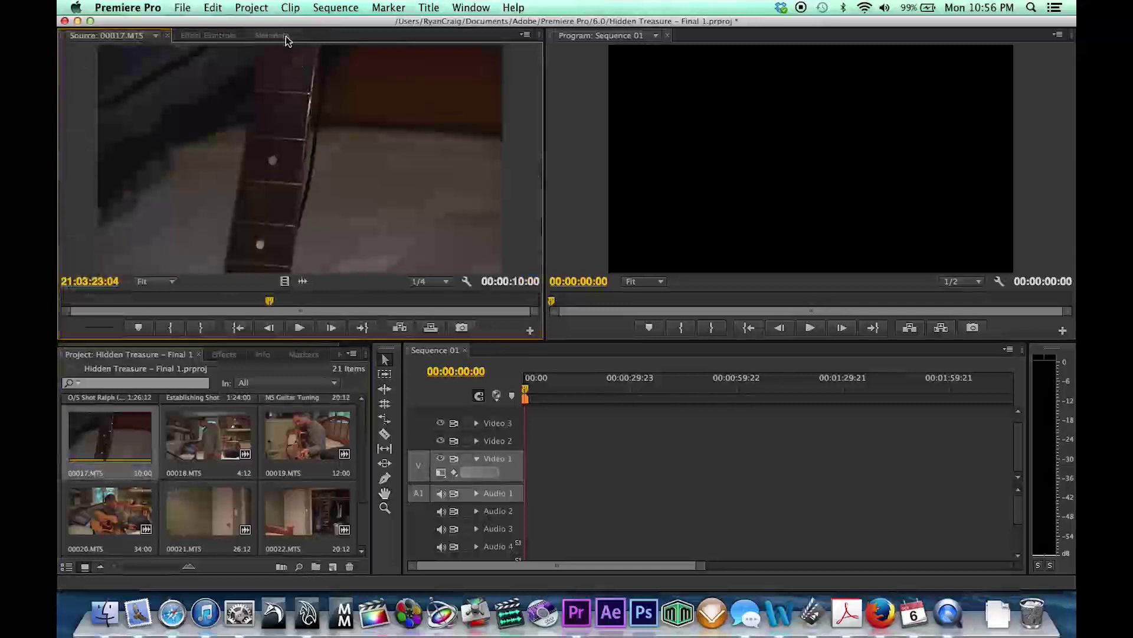
left_click(283, 34)
left_click(229, 84)
key("BackSpace")
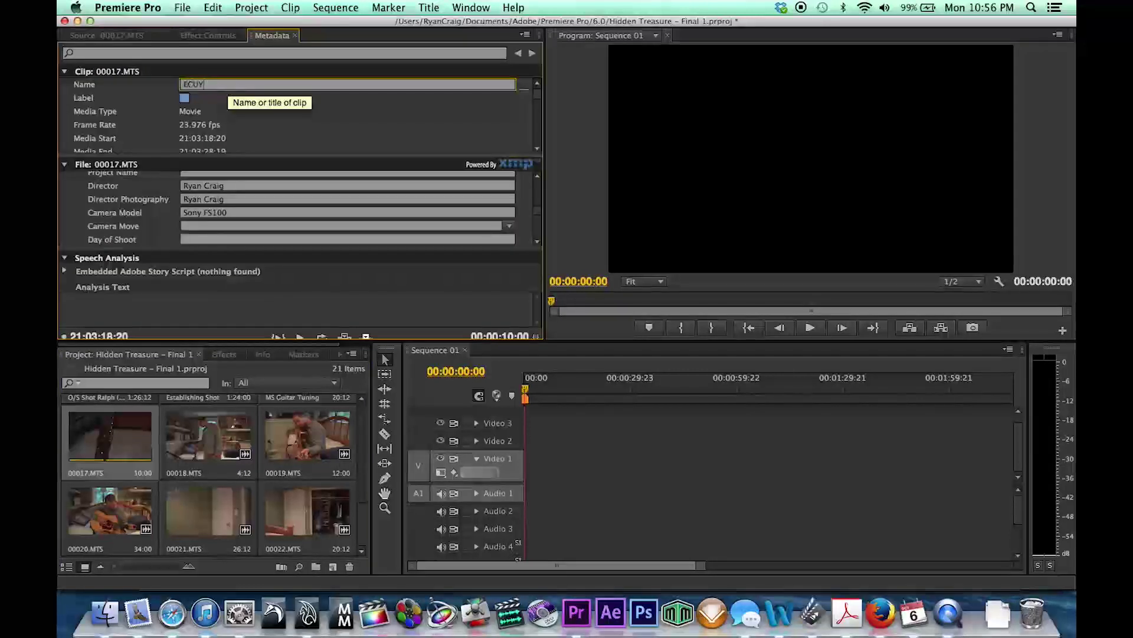
key("BackSpace")
key("BackSpace")
type("ECU G")
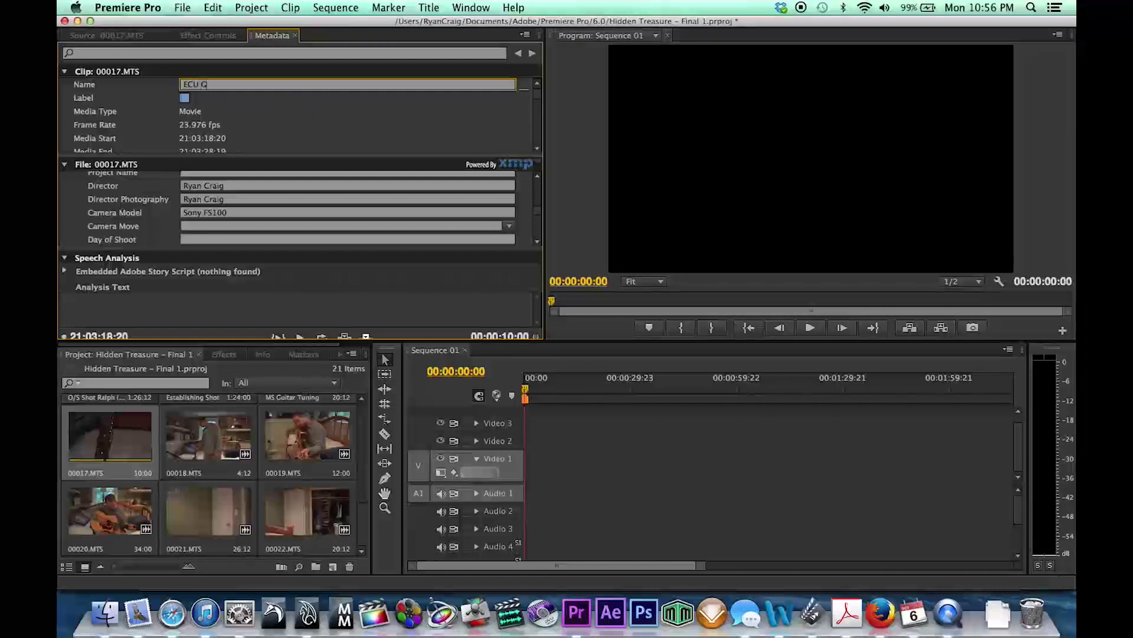
type("rabbing C")
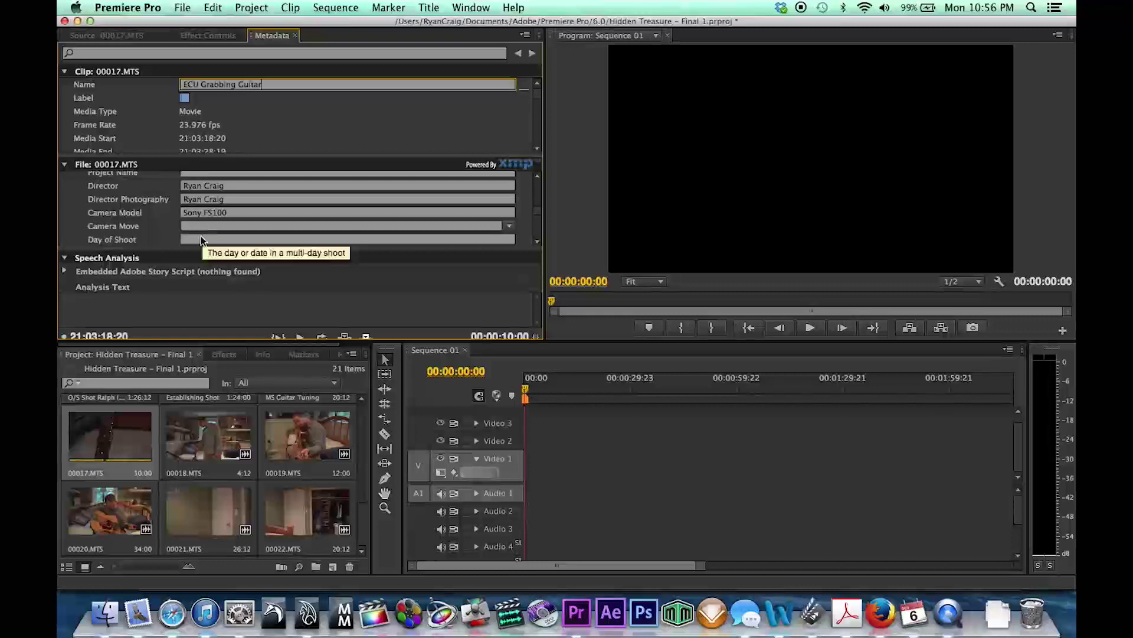
key("Return")
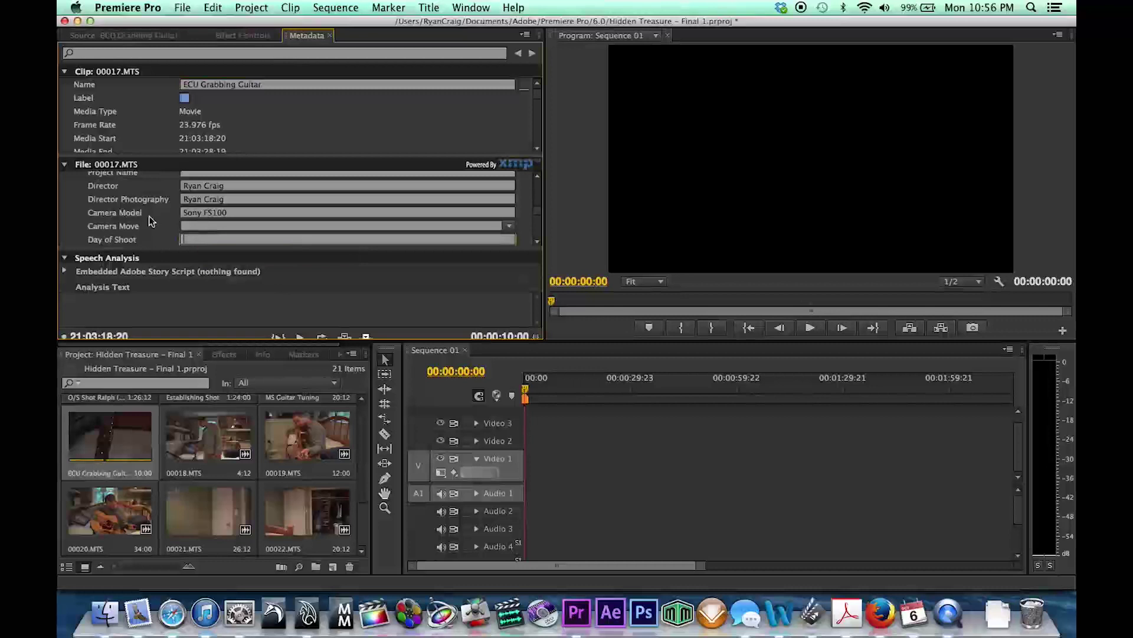
- Set the clip's Dublin Core Creator to Full Sail and save the project
scroll(160, 227, "down", 1)
left_click(284, 53)
type("nd")
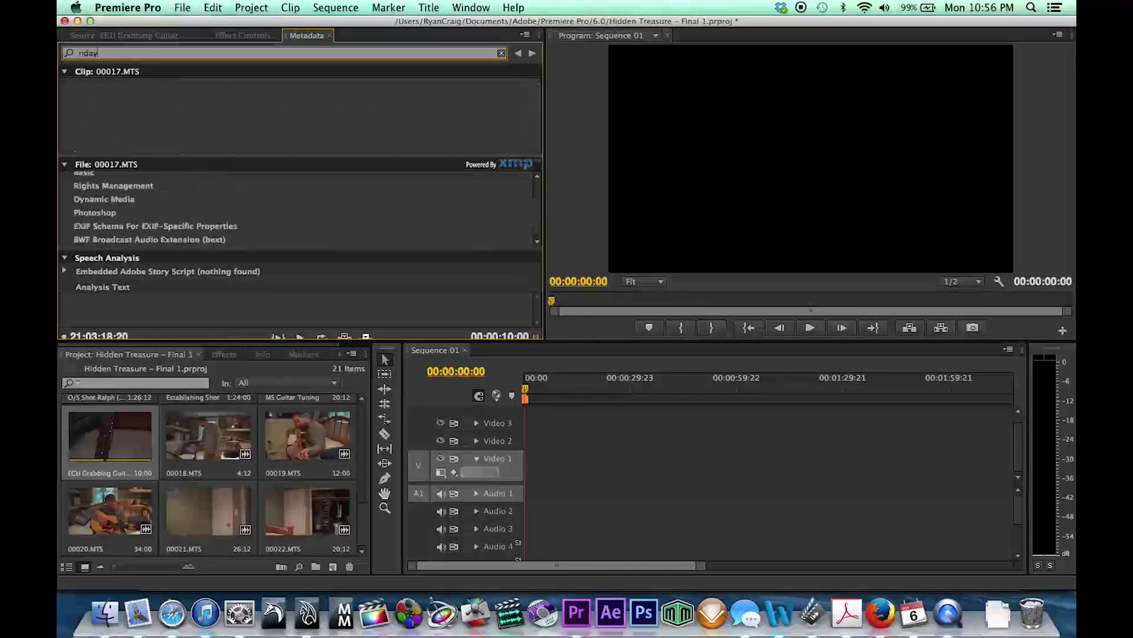
type("ay")
key("BackSpace")
key("BackSpace")
key("BackSpace")
key("BackSpace")
scroll(153, 225, "down", 3)
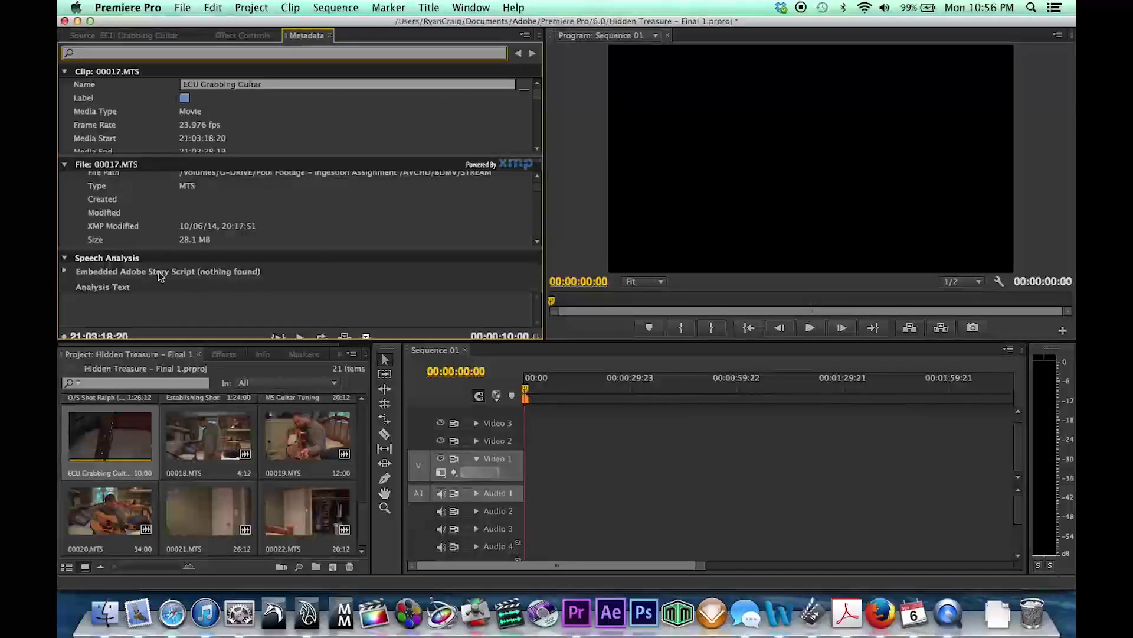
scroll(136, 240, "down", 4)
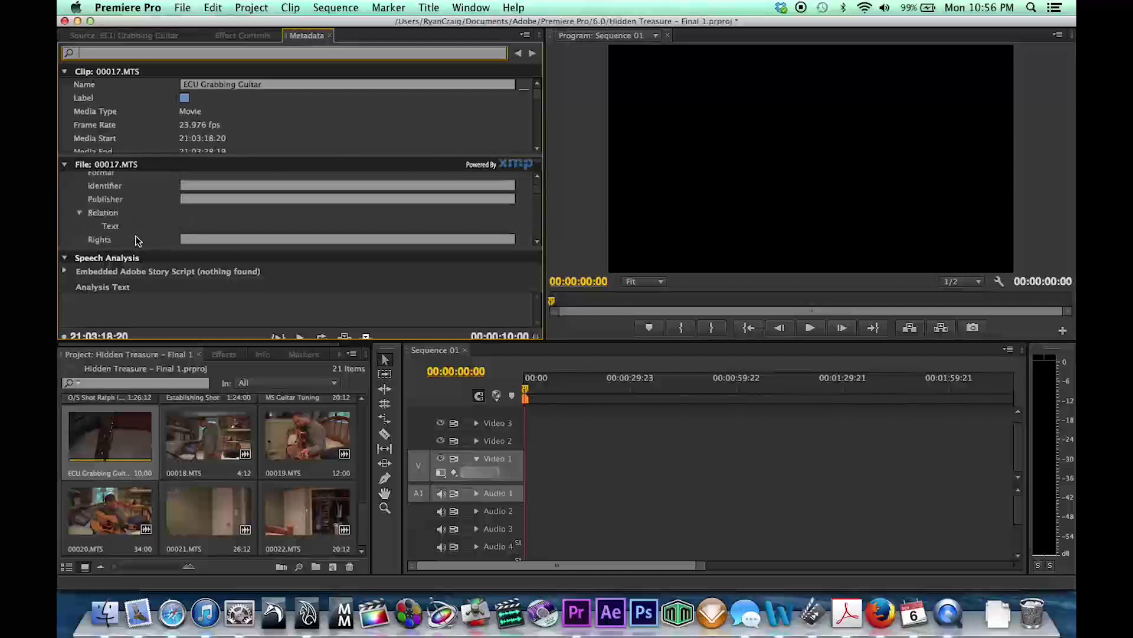
scroll(136, 239, "up", 3)
left_click(185, 186)
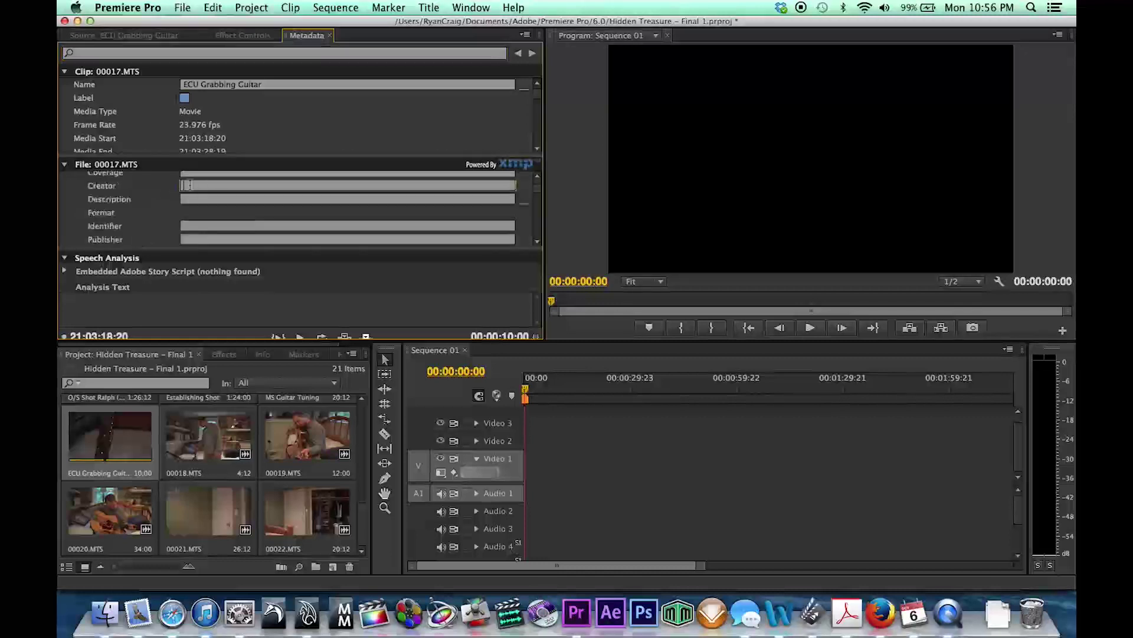
type("Full Sai")
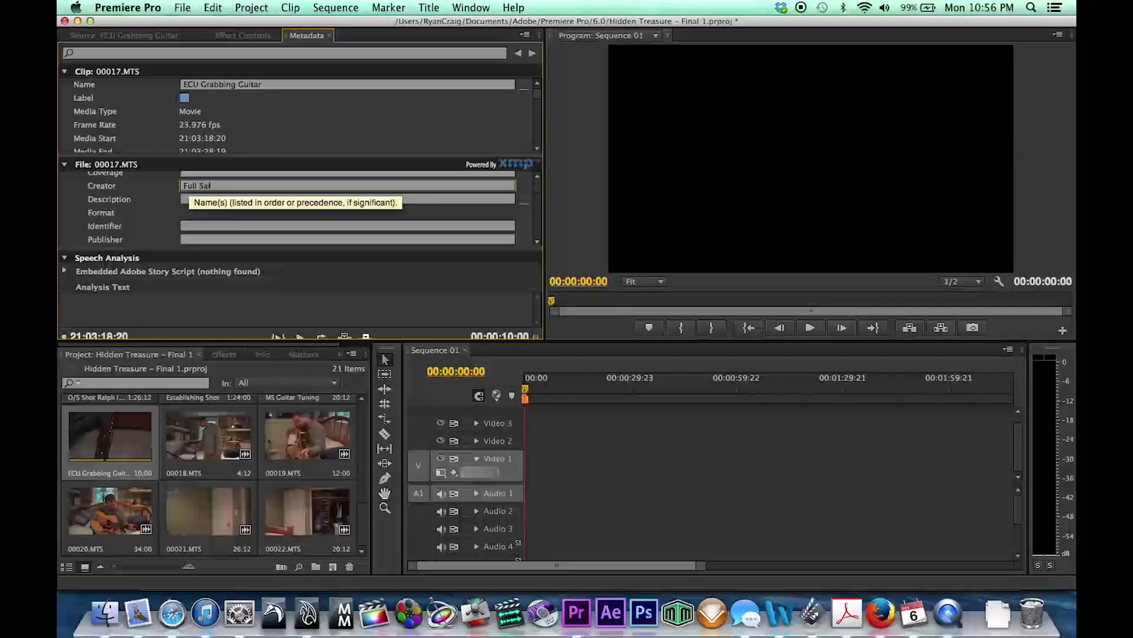
type("l")
key("Return")
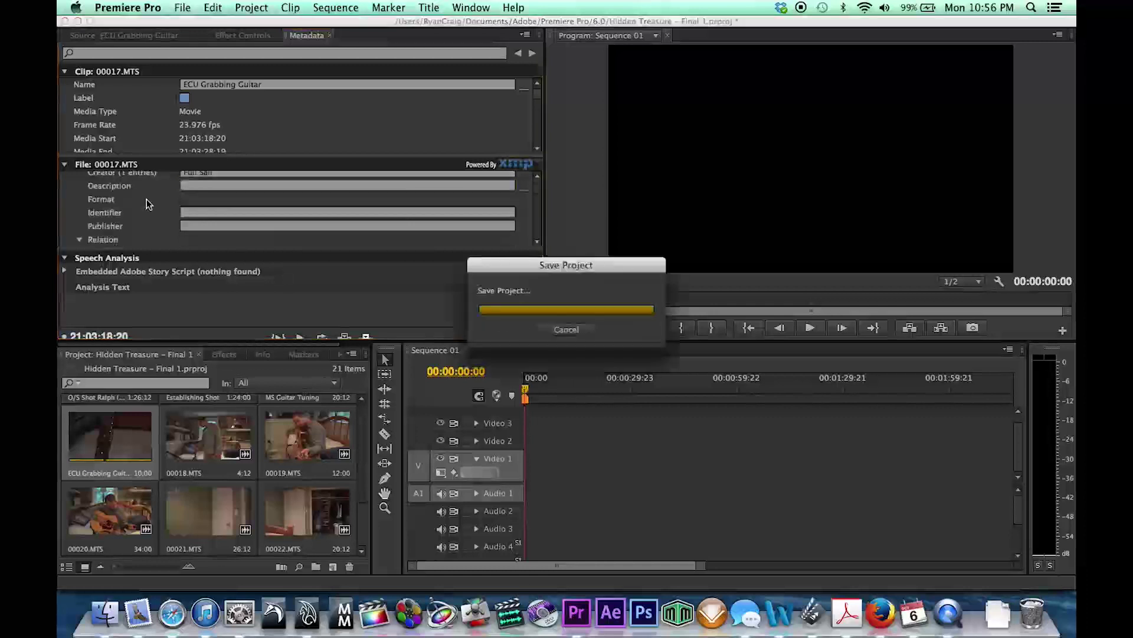
- Enter 'Friday October 3rd' in clip 00017.MTS's metadata
scroll(133, 198, "down", 10)
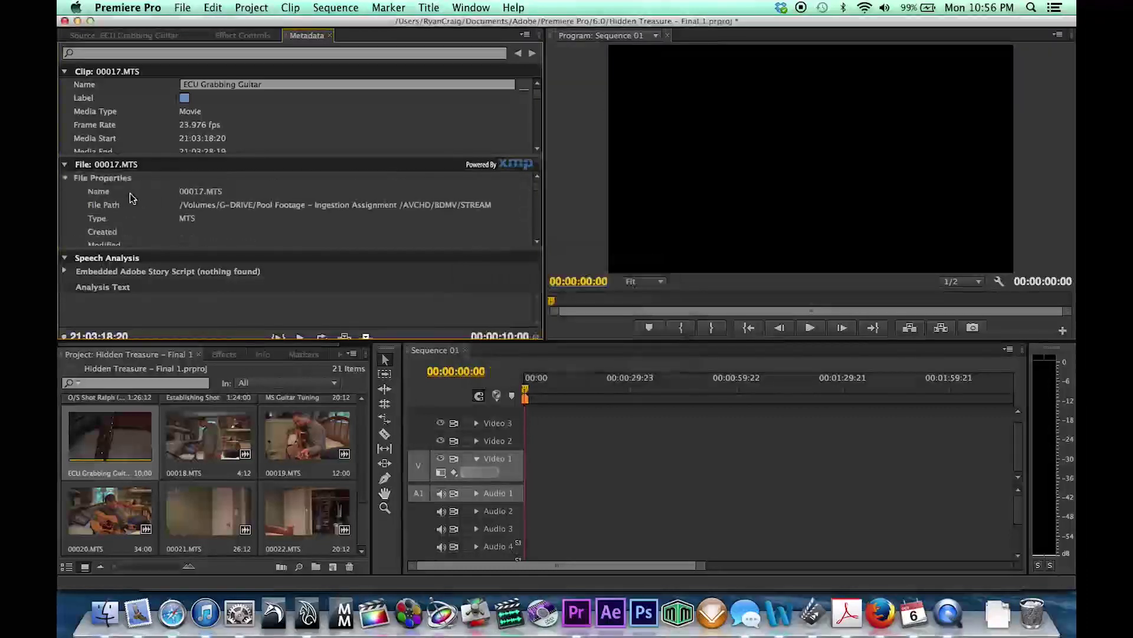
scroll(131, 198, "down", 10)
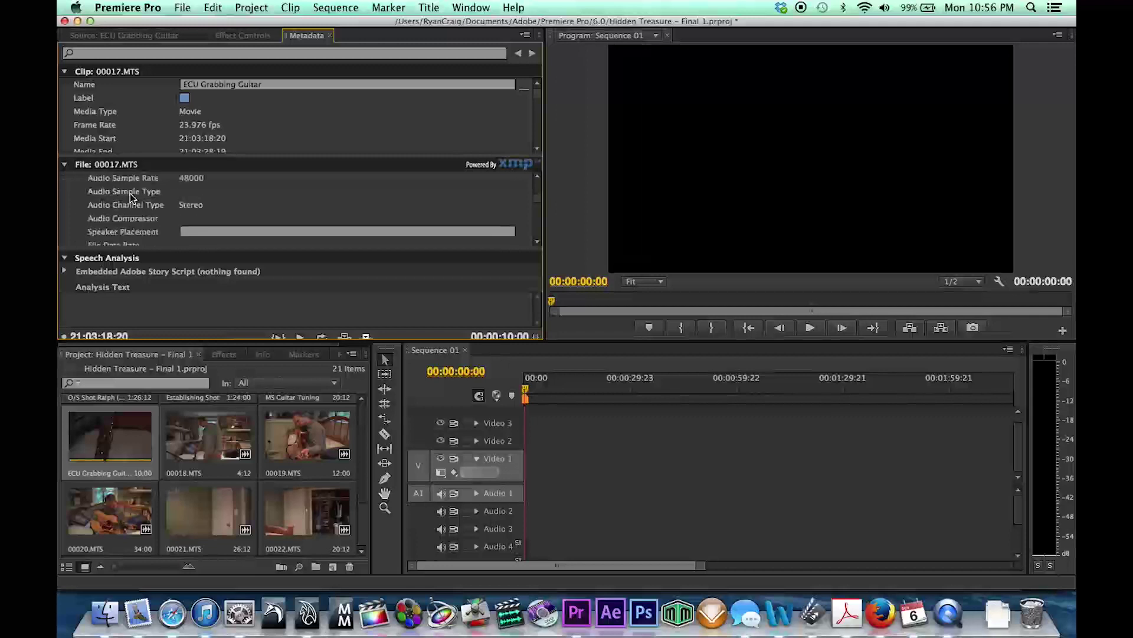
scroll(130, 197, "down", 10)
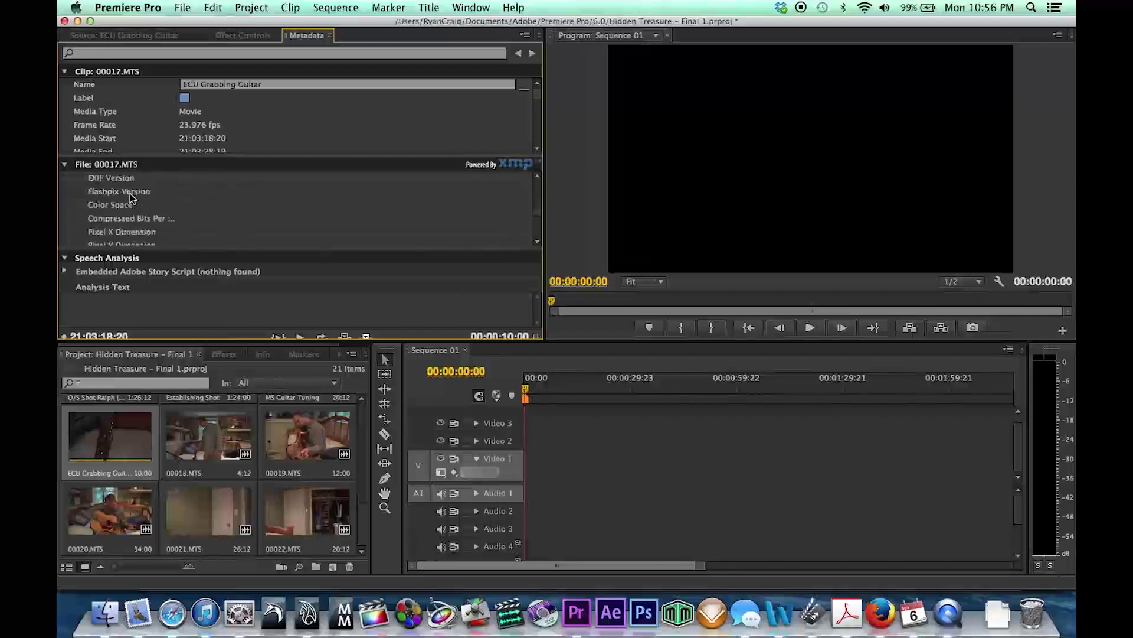
scroll(129, 198, "down", 10)
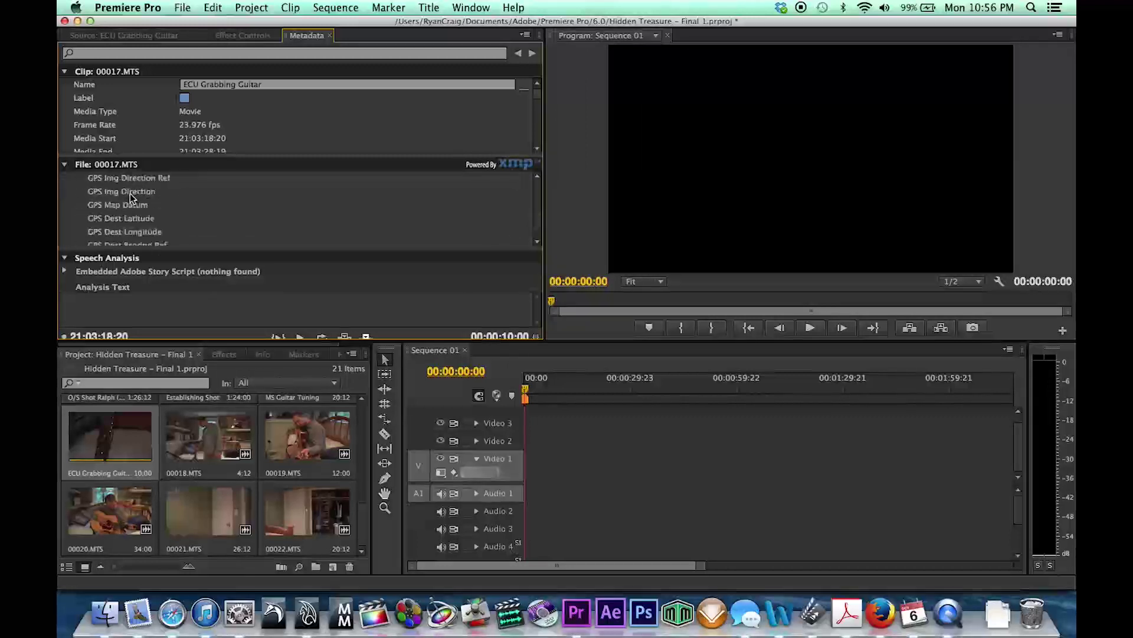
scroll(131, 196, "up", 1)
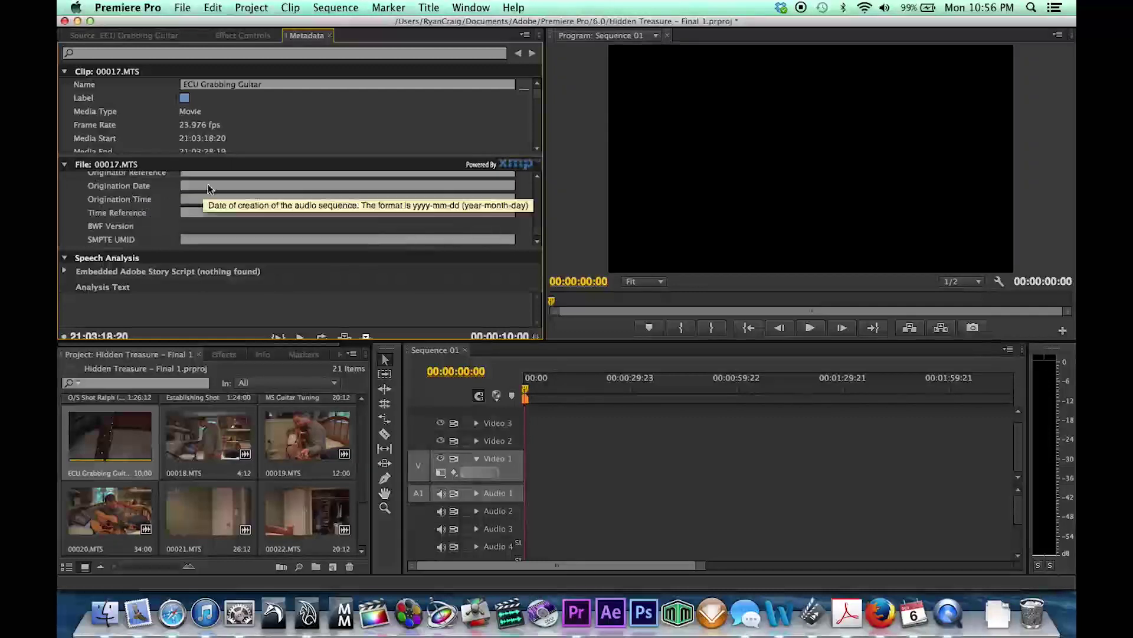
type("Friday October 3rd")
scroll(120, 219, "down", 1)
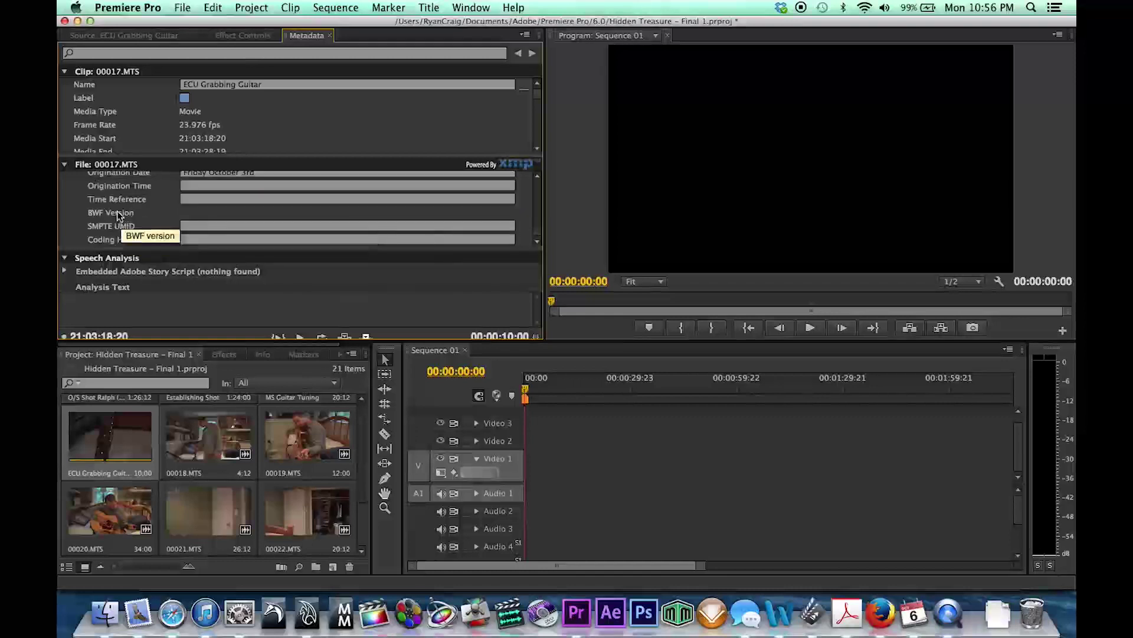
scroll(119, 207, "up", 3)
scroll(118, 113, "down", 10)
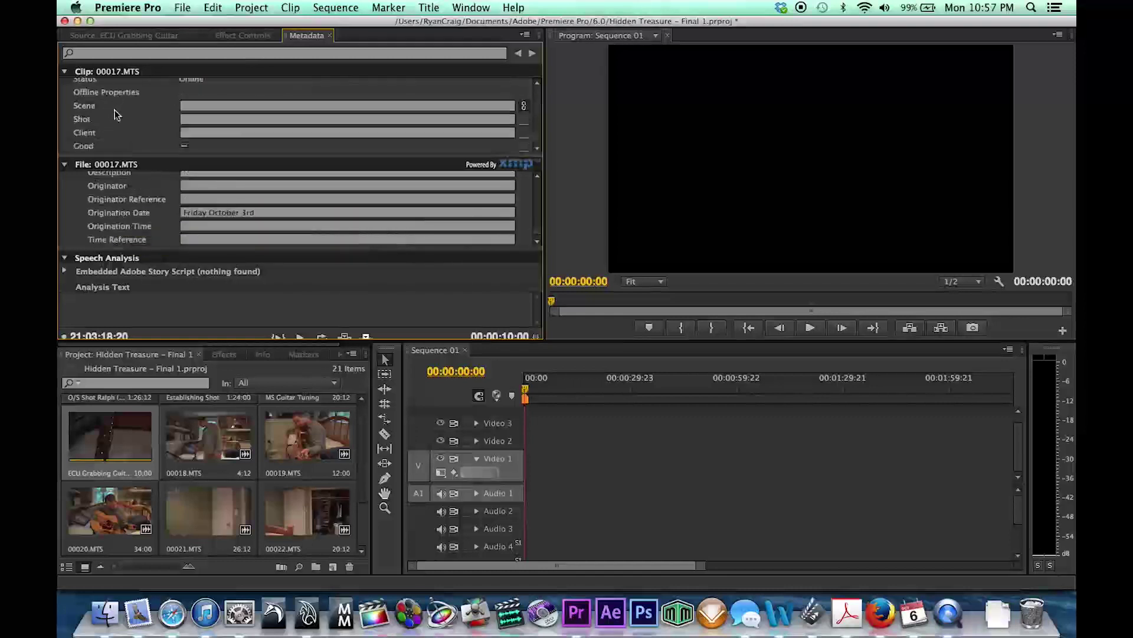
- Log Scene 2, Shot 3 and Client Full Sail for the clip
left_click(185, 106)
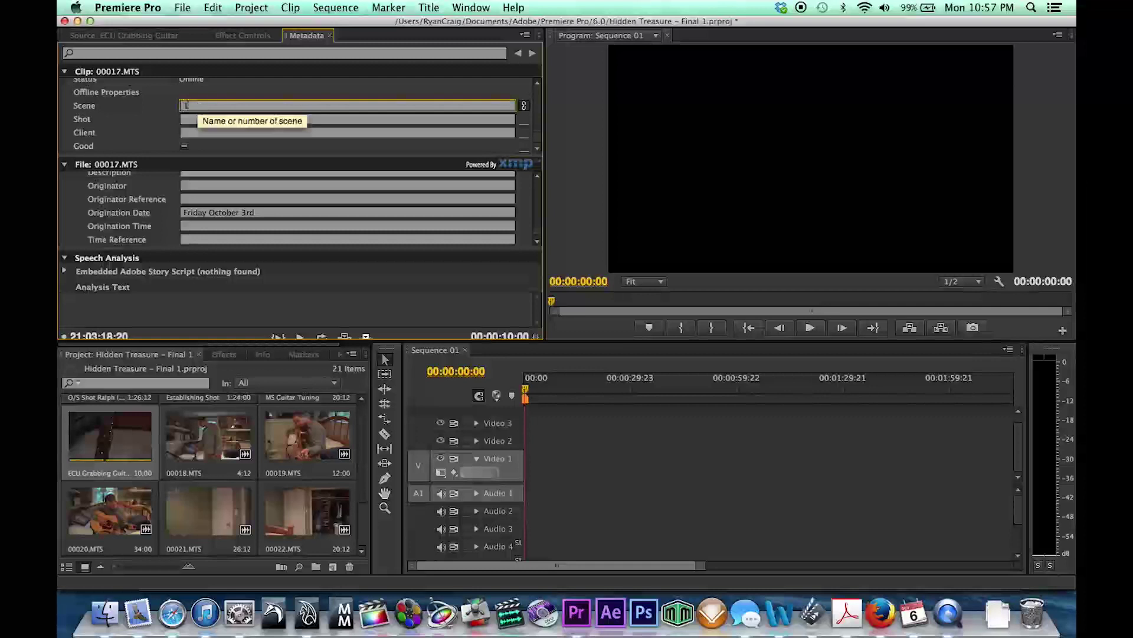
type("2")
left_click(212, 119)
type("4")
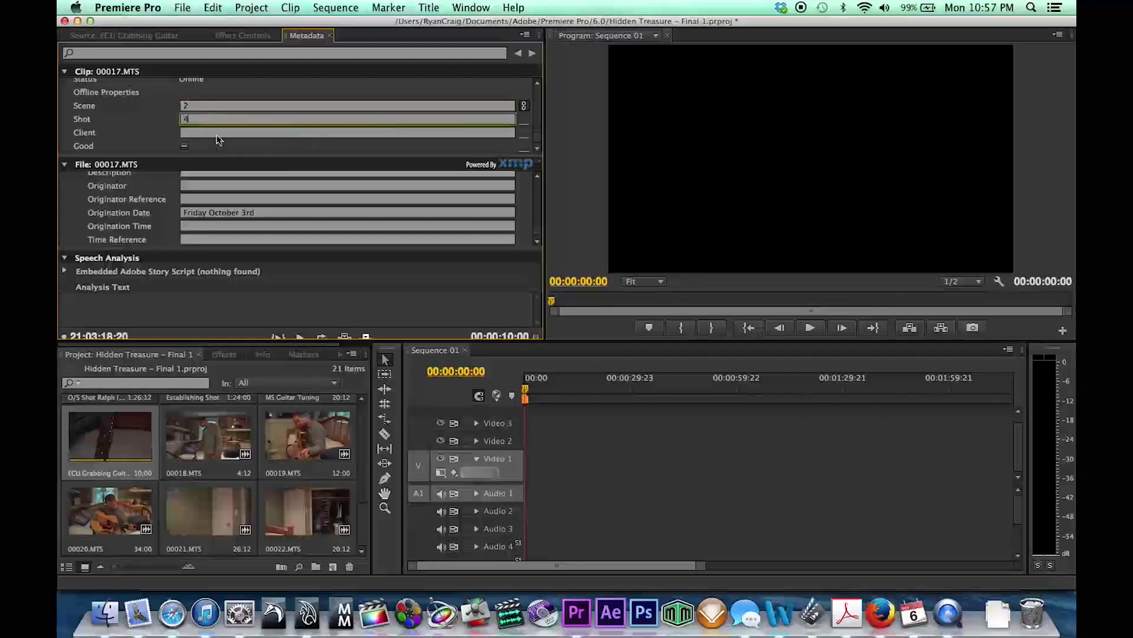
key("BackSpace")
type("3")
left_click(192, 137)
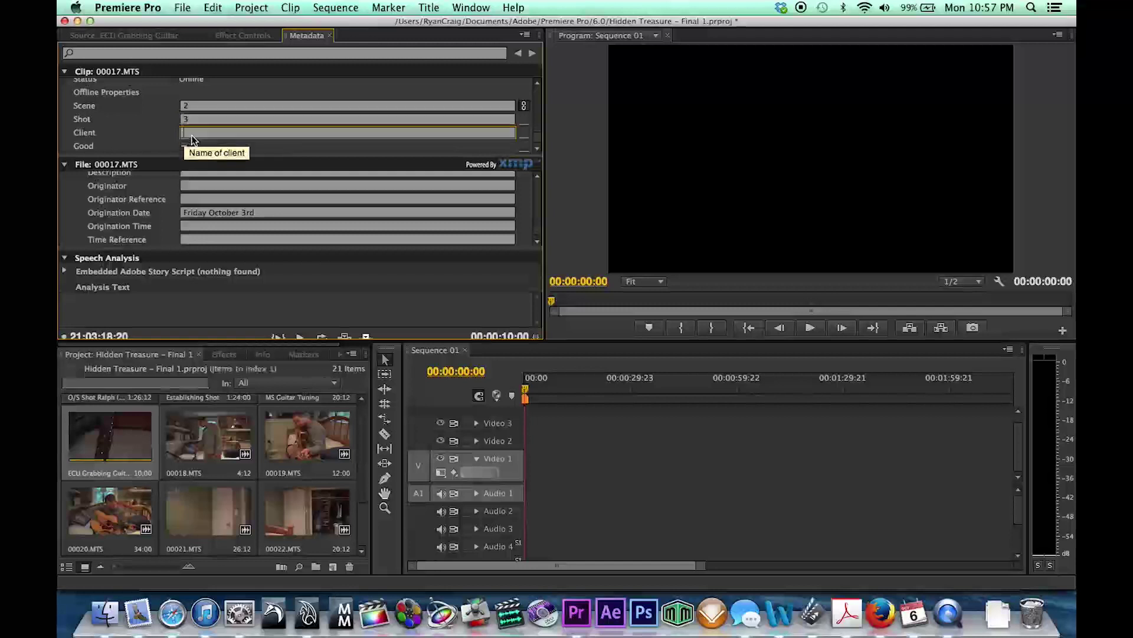
type("Full Sail")
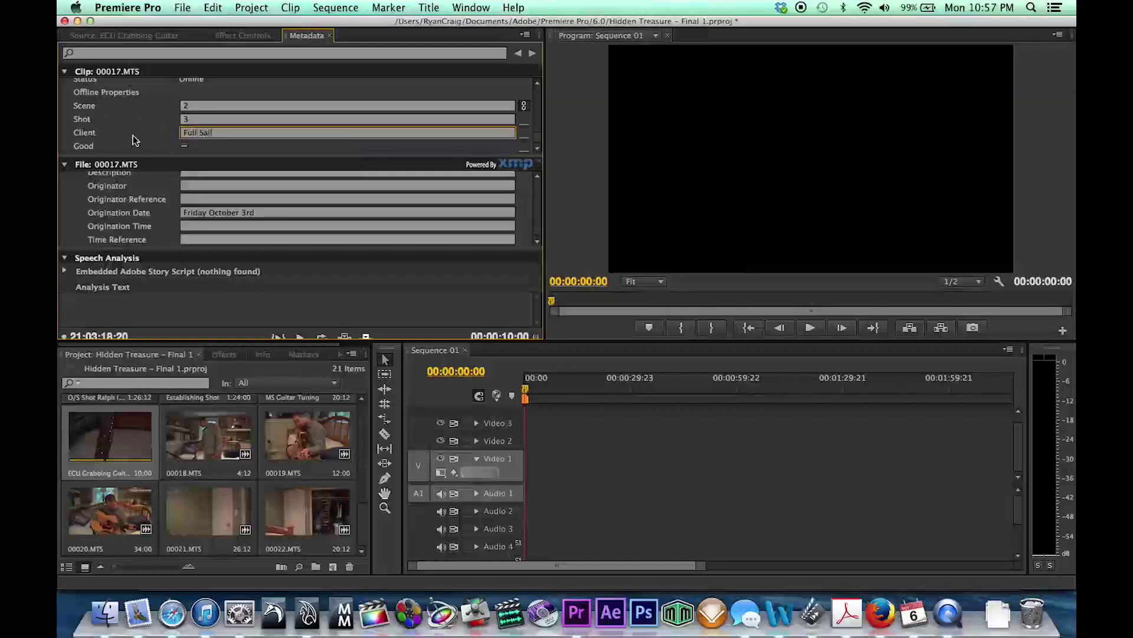
- Set the clip's Day of Shoot to Friday
scroll(126, 208, "down", 10)
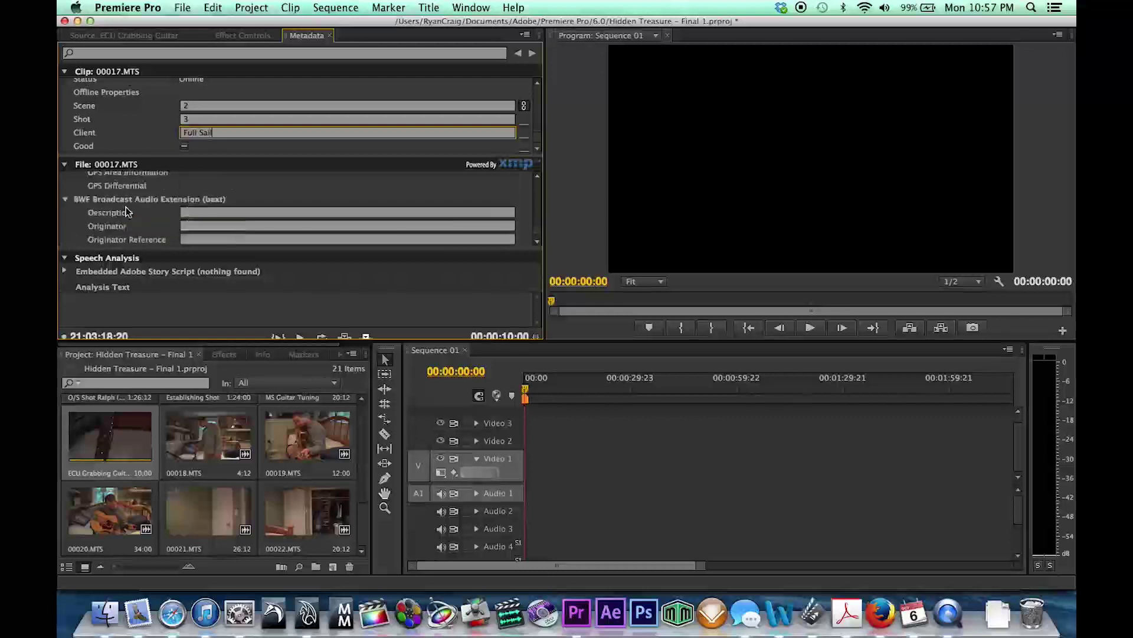
scroll(126, 207, "up", 8)
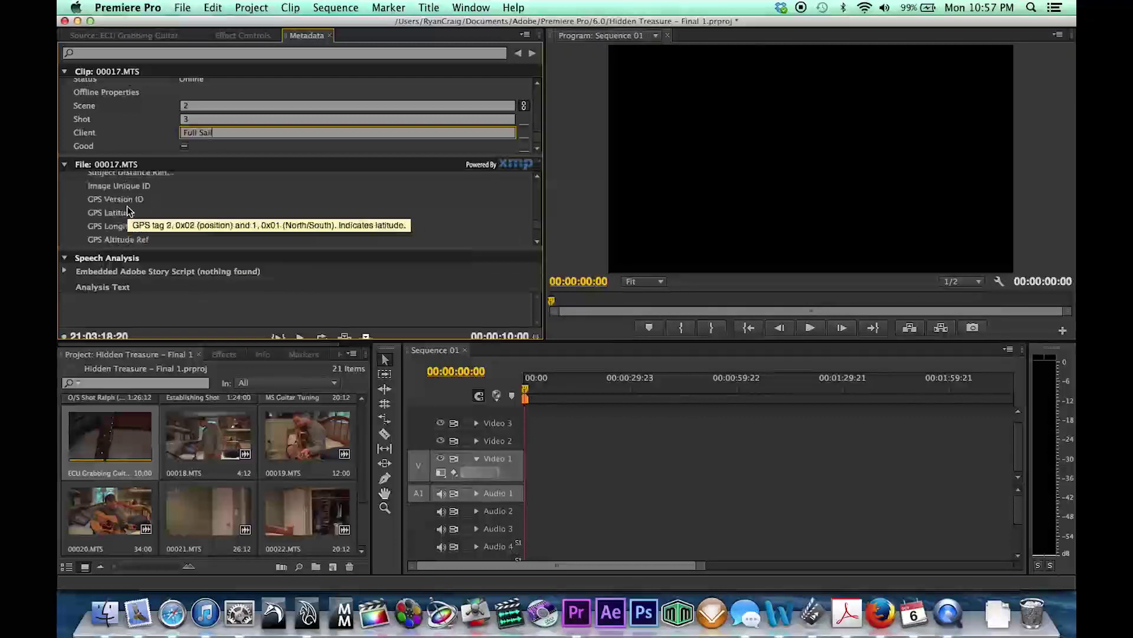
scroll(127, 206, "up", 8)
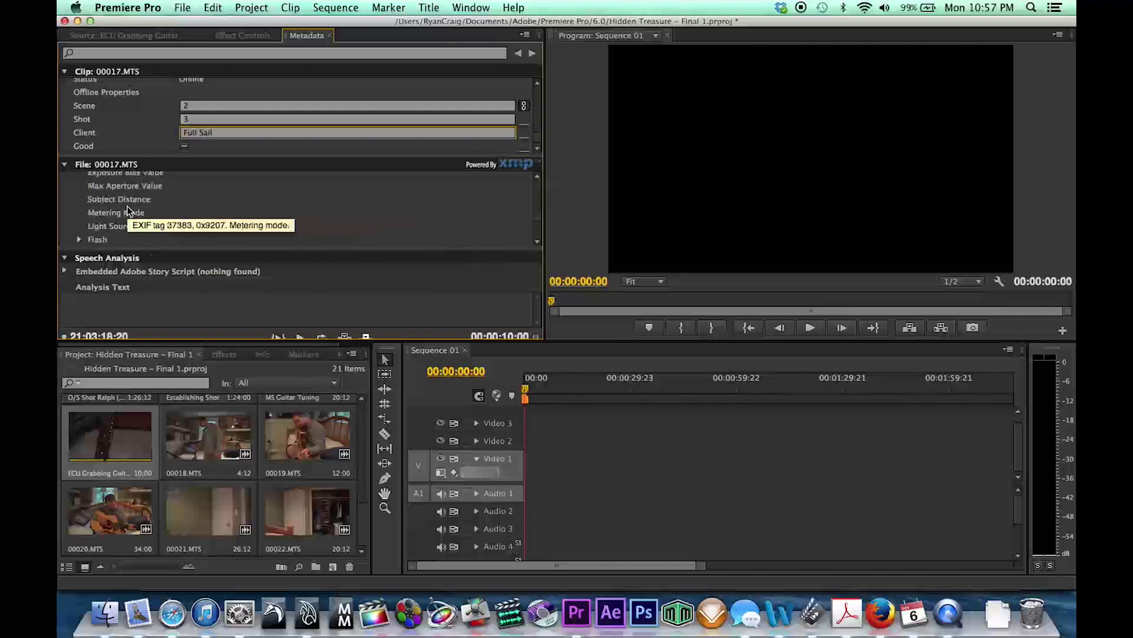
scroll(127, 207, "up", 10)
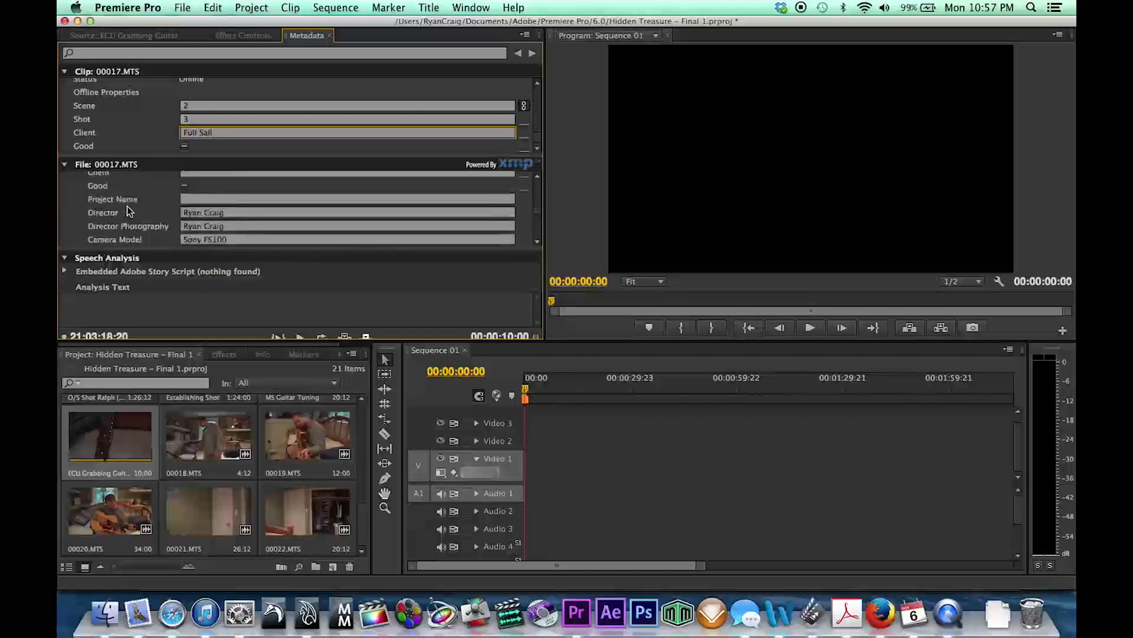
scroll(140, 215, "down", 2)
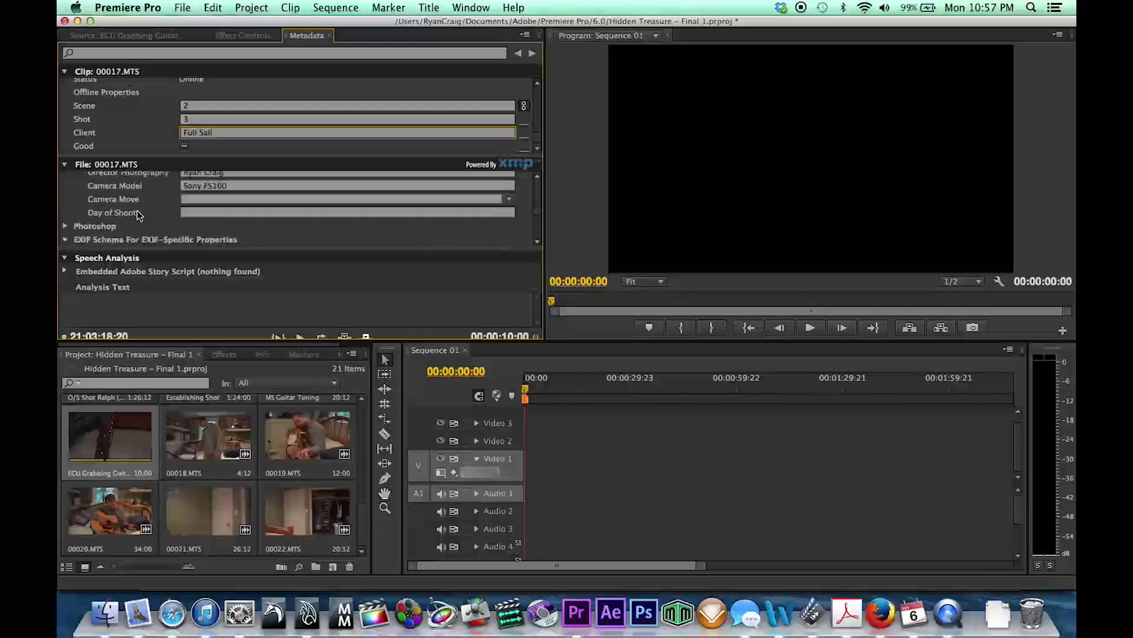
left_click(218, 211)
type("Friday")
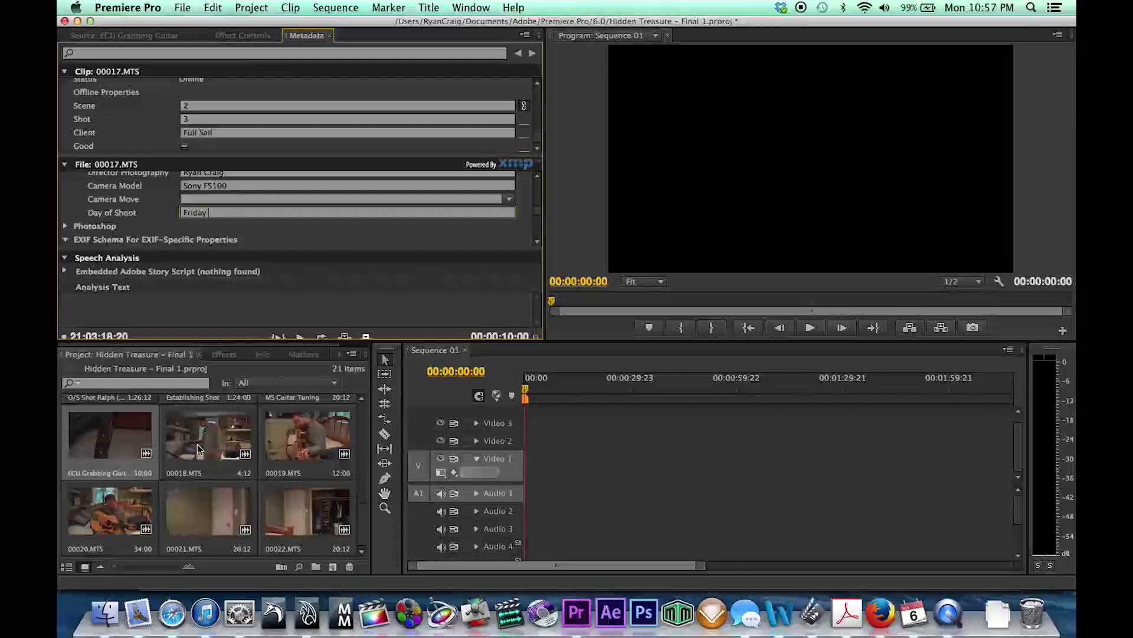
- Open clip 00018.MTS's metadata and log Scene 2, Shot 4, Client Full Sail, Day Friday
double_click(197, 449)
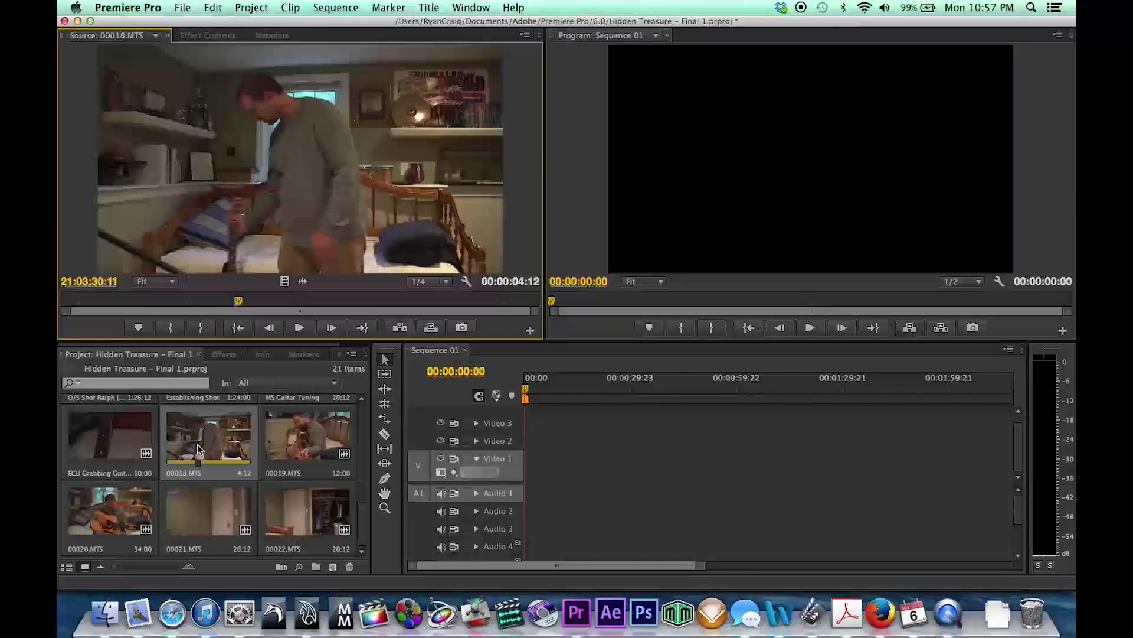
left_click(276, 36)
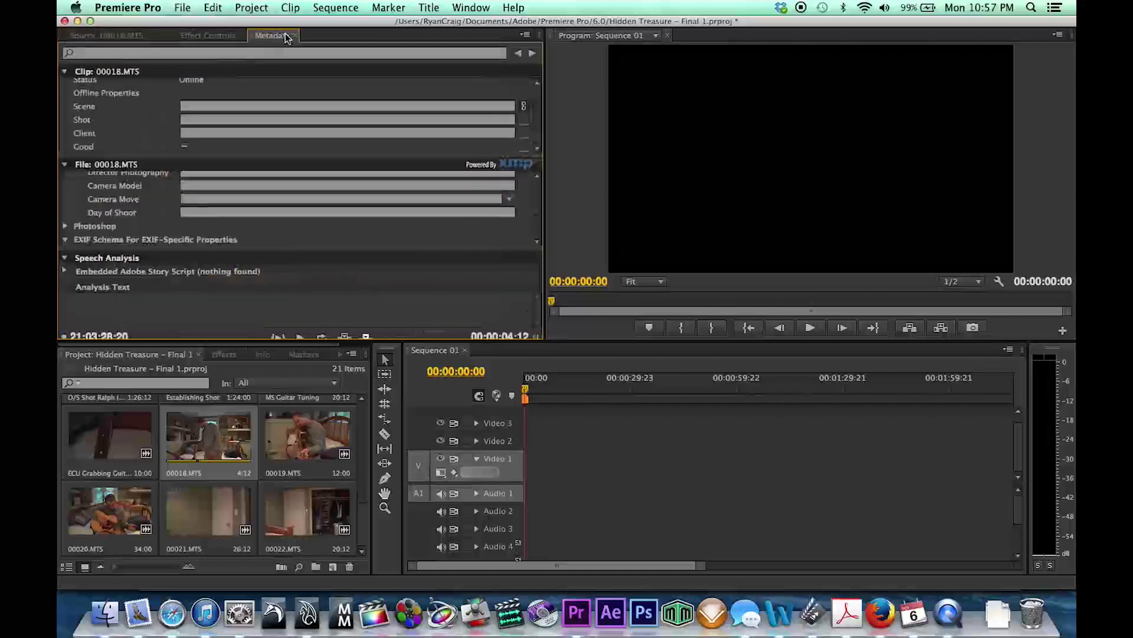
left_click(243, 109)
type("2")
left_click(215, 121)
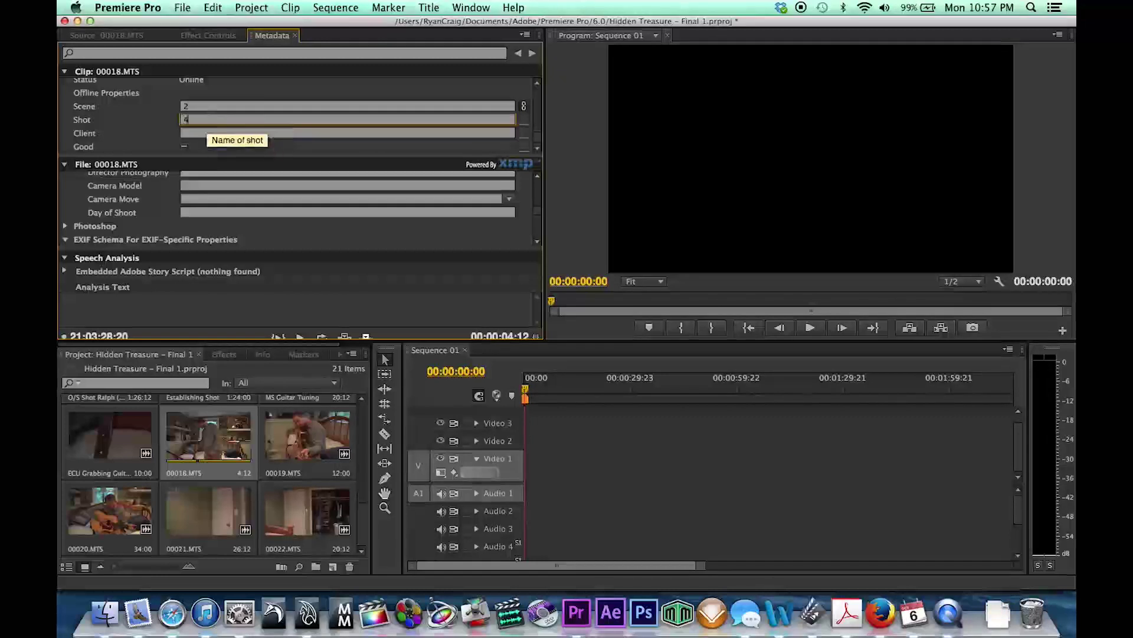
type("4")
left_click(211, 134)
type("Full Sail")
left_click(212, 213)
type("Friday")
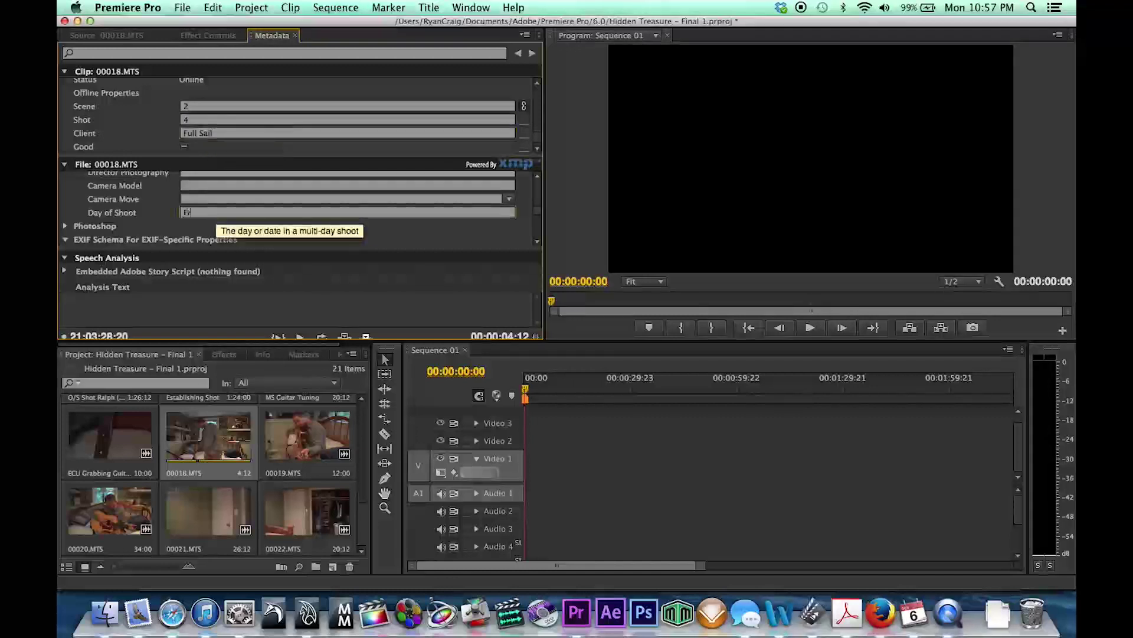
- Enter camera FS100, the director and DP names, and project name Pool Dinner
left_click(185, 186)
type("FS100")
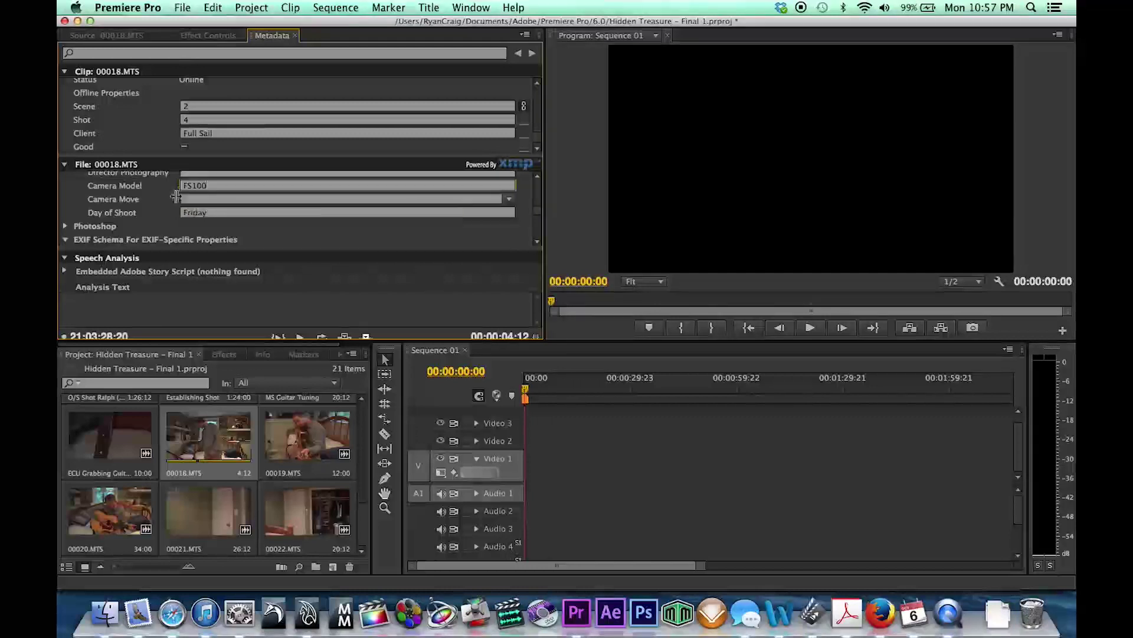
key("shift+Tab")
type("Ryan")
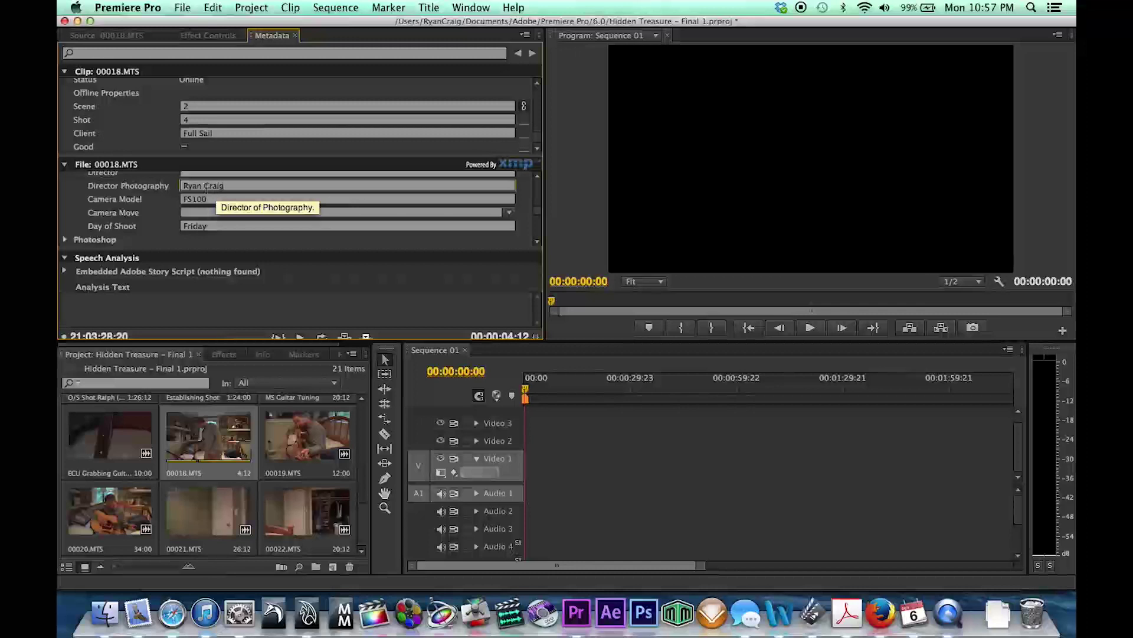
key("shift+Tab")
type("Ryan Craig")
key("shift+Tab")
left_click(195, 199)
type("Pool Dinner")
key("shift+Tab")
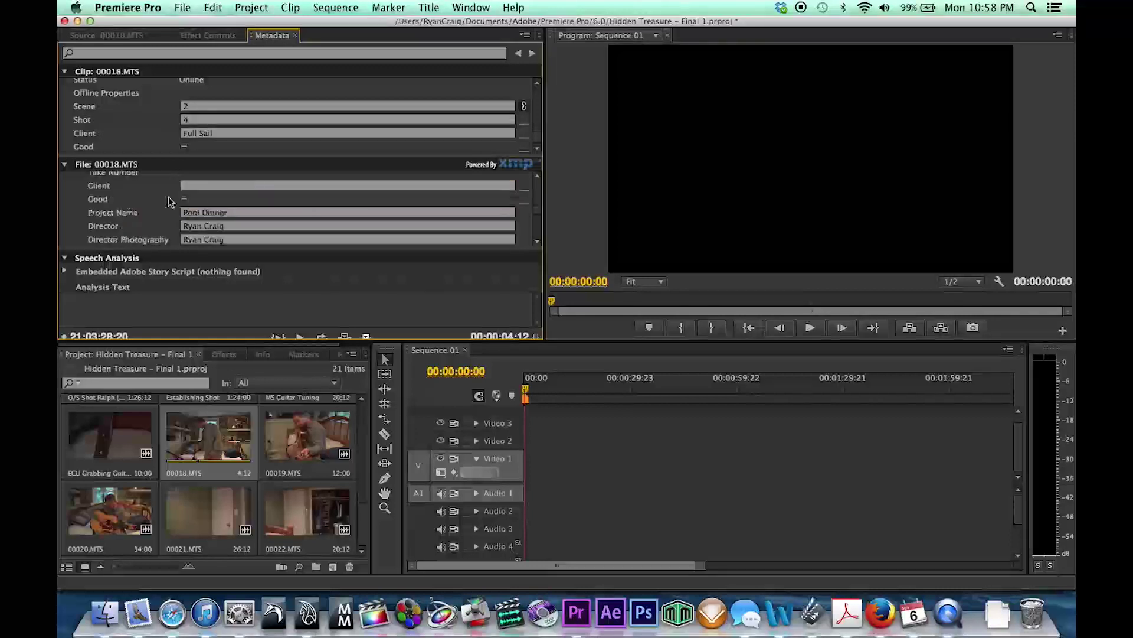
type("Full Sail")
- Set the Shot Name to 'Joe (Character) Tuning Guitar'
scroll(177, 195, "up", 4)
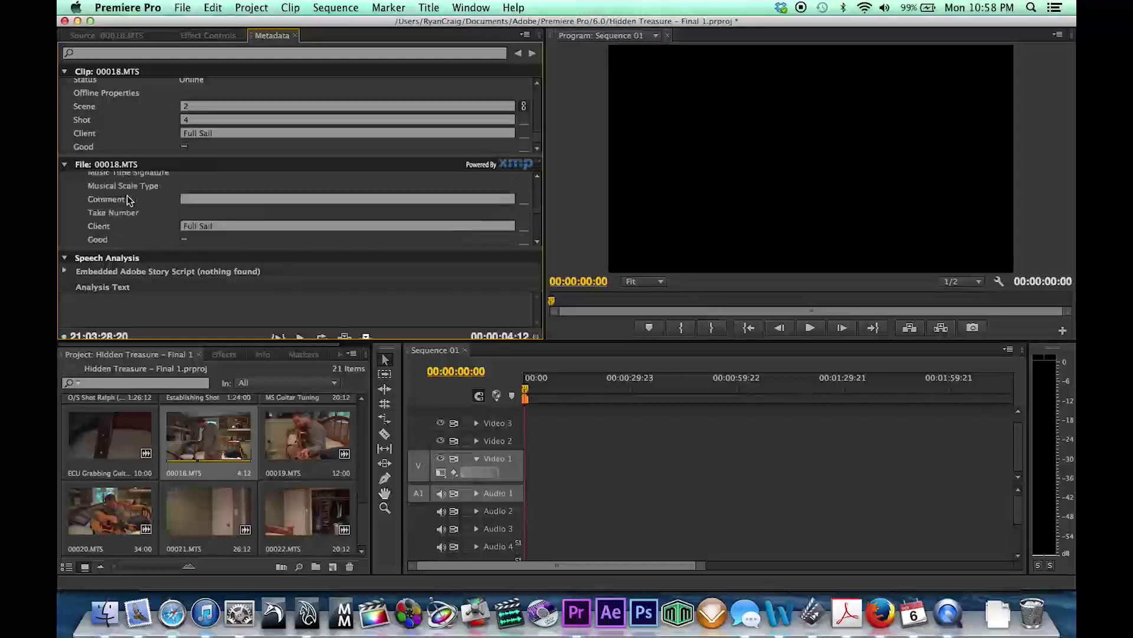
scroll(162, 197, "up", 6)
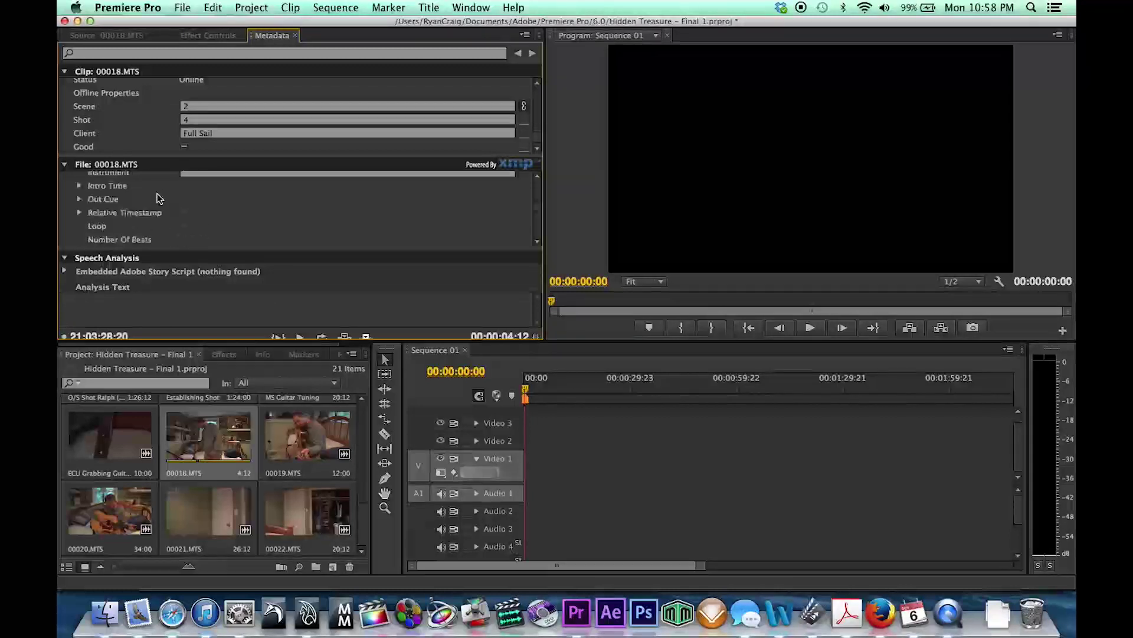
scroll(159, 199, "up", 8)
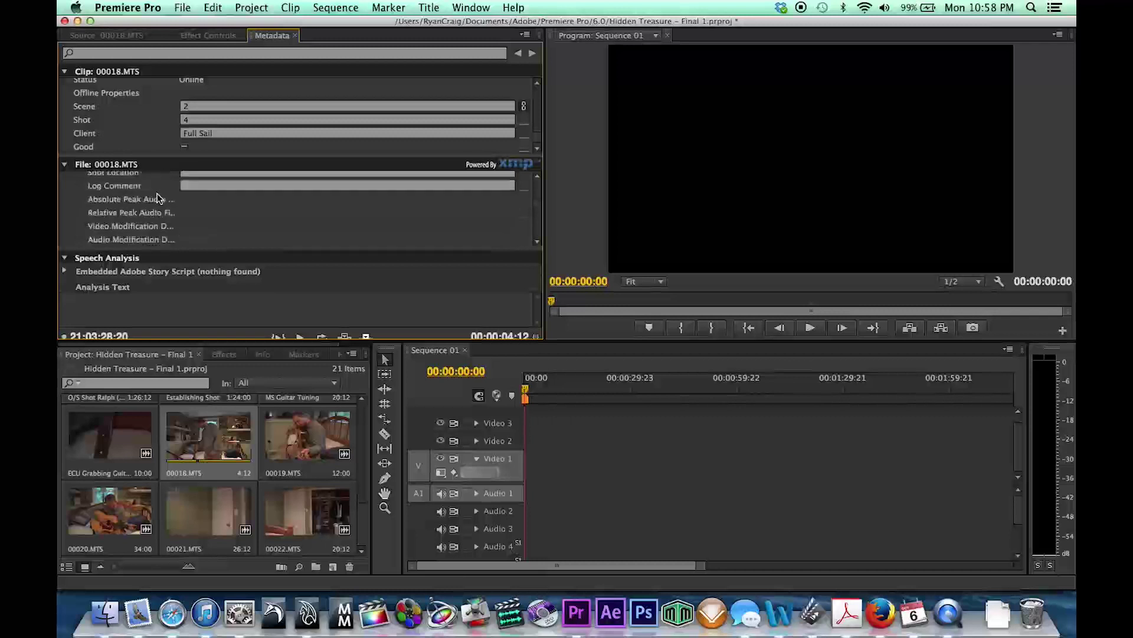
scroll(151, 239, "down", 1)
left_click(199, 231)
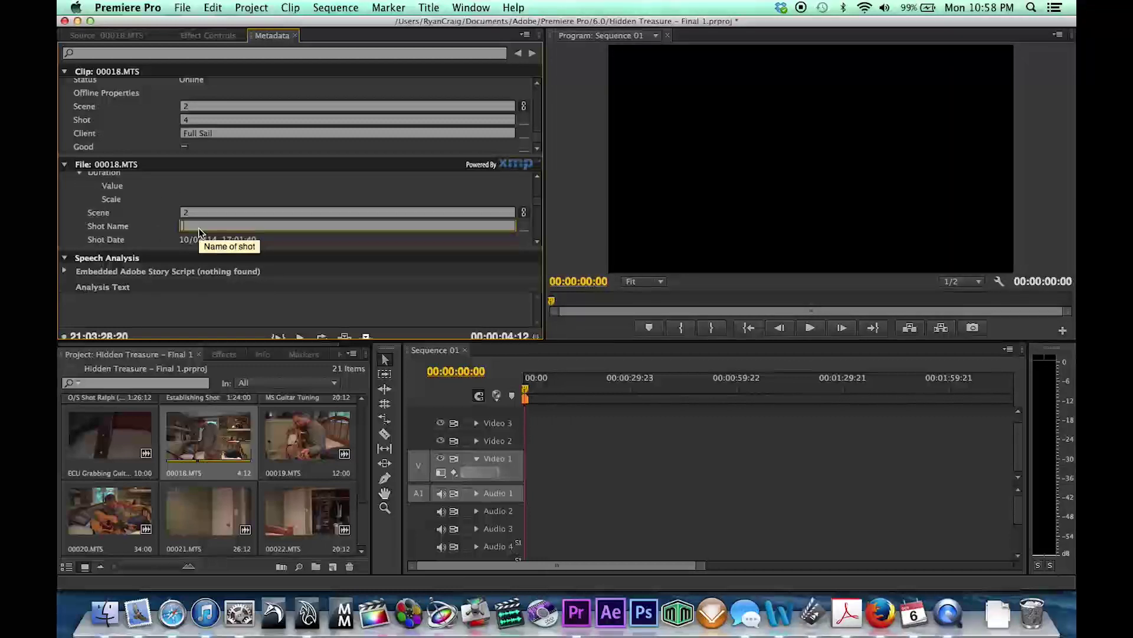
type("Joe (Charact")
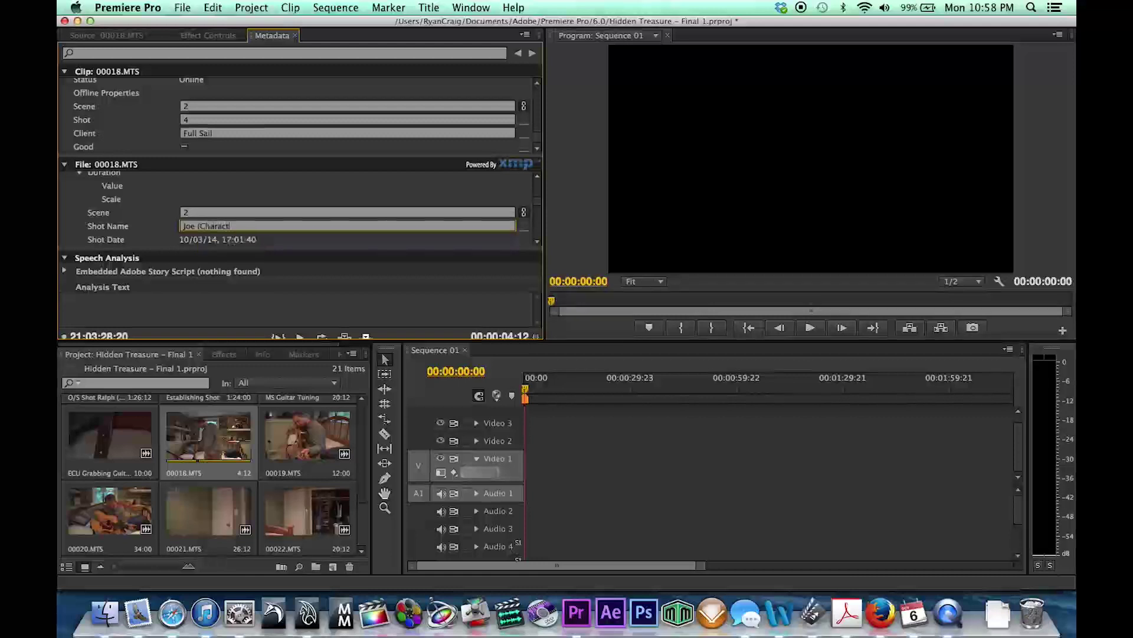
type("er Tuning")
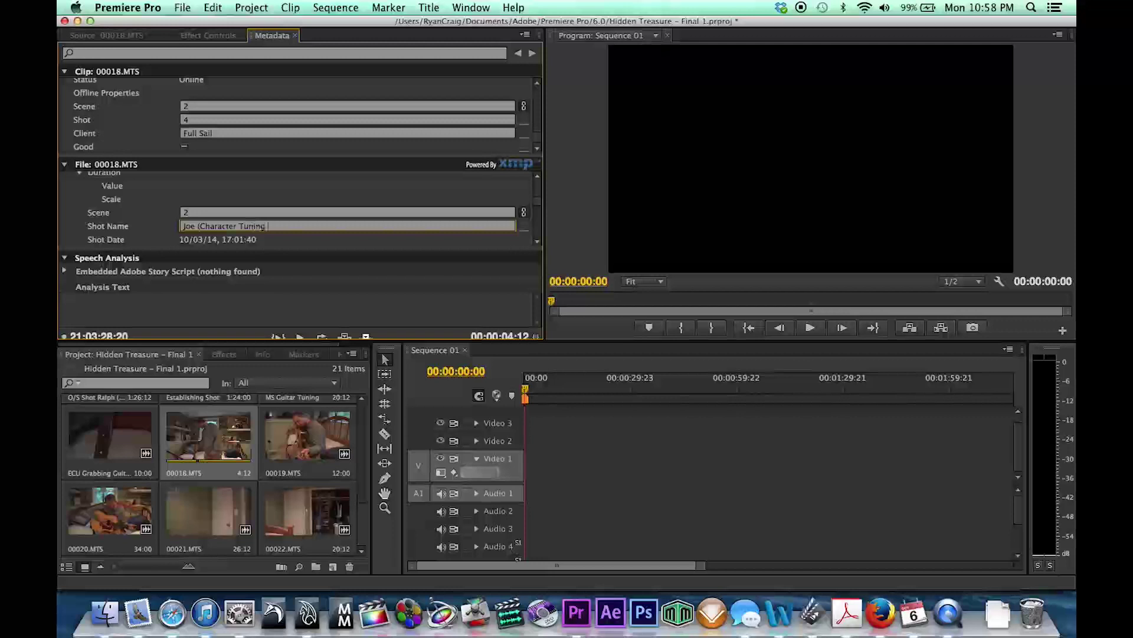
key("BackSpace")
key("BackSpace")
key("BackSpace")
key("BackSpace")
key("BackSpace")
key("BackSpace")
key("BackSpace")
key("BackSpace")
key("BackSpace")
key("BackSpace")
key("BackSpace")
key("BackSpace")
key("BackSpace")
key("BackSpace")
key("BackSpace")
key("BackSpace")
key("BackSpace")
type("(Character) Tuning Guitar")
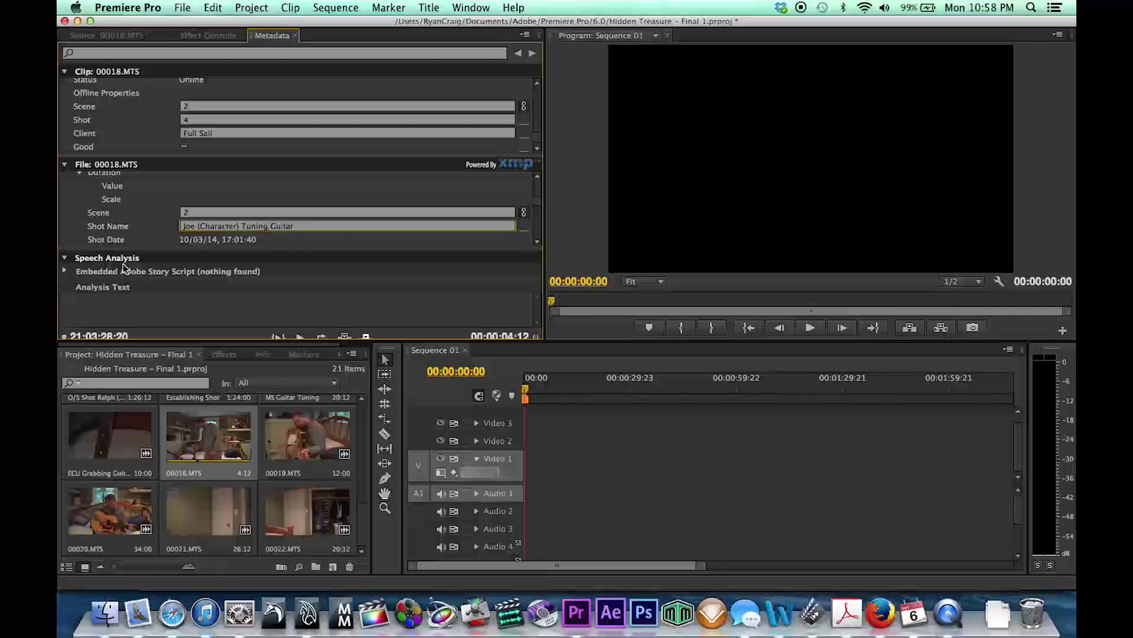
- Begin entering Full Sail as the clip's Creator
scroll(127, 231, "down", 6)
scroll(129, 235, "down", 6)
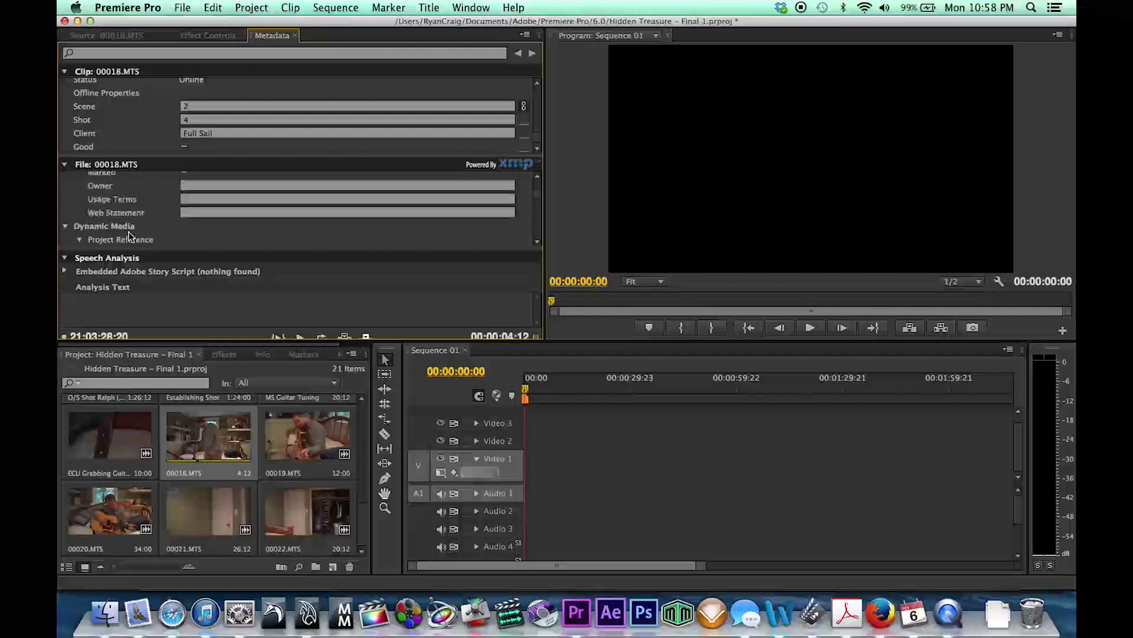
scroll(129, 235, "up", 8)
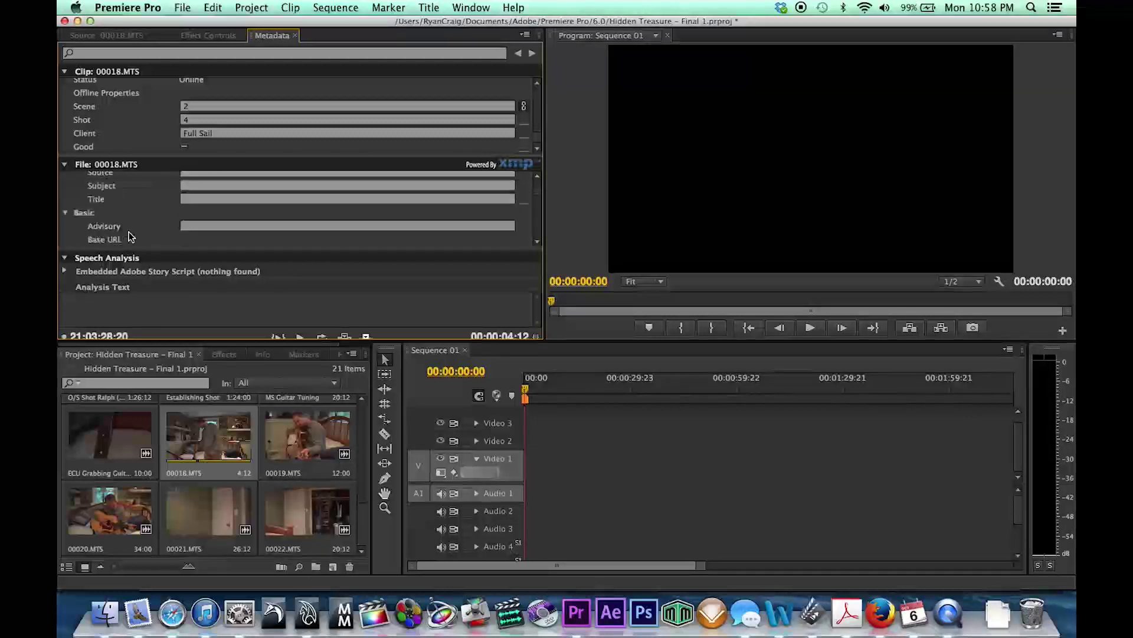
scroll(131, 236, "up", 6)
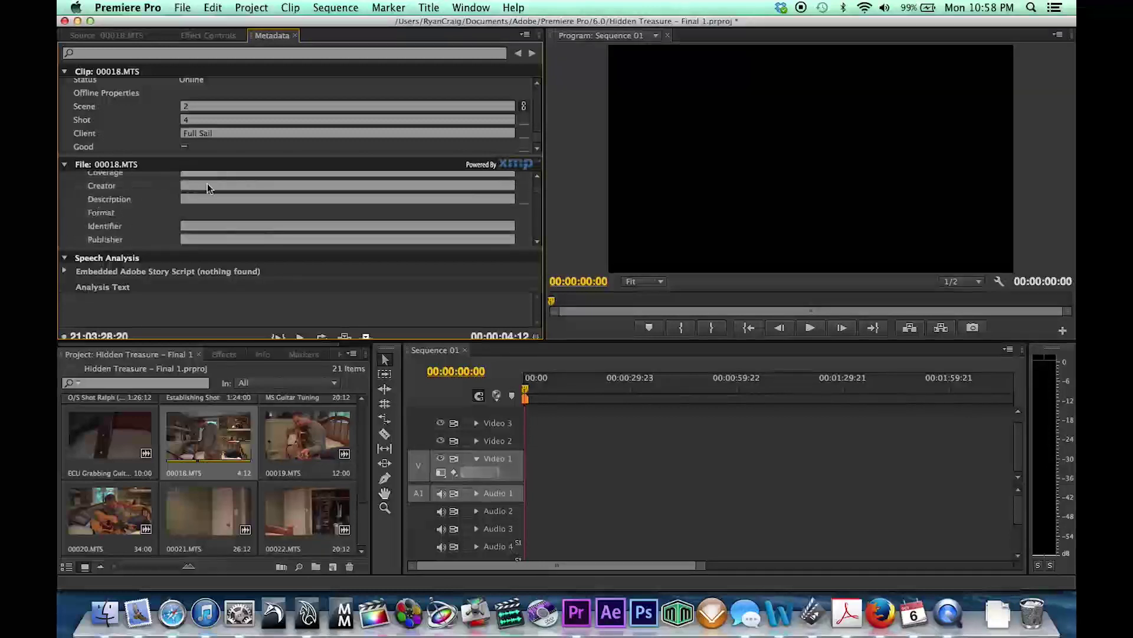
left_click(207, 187)
type("Full Sail")
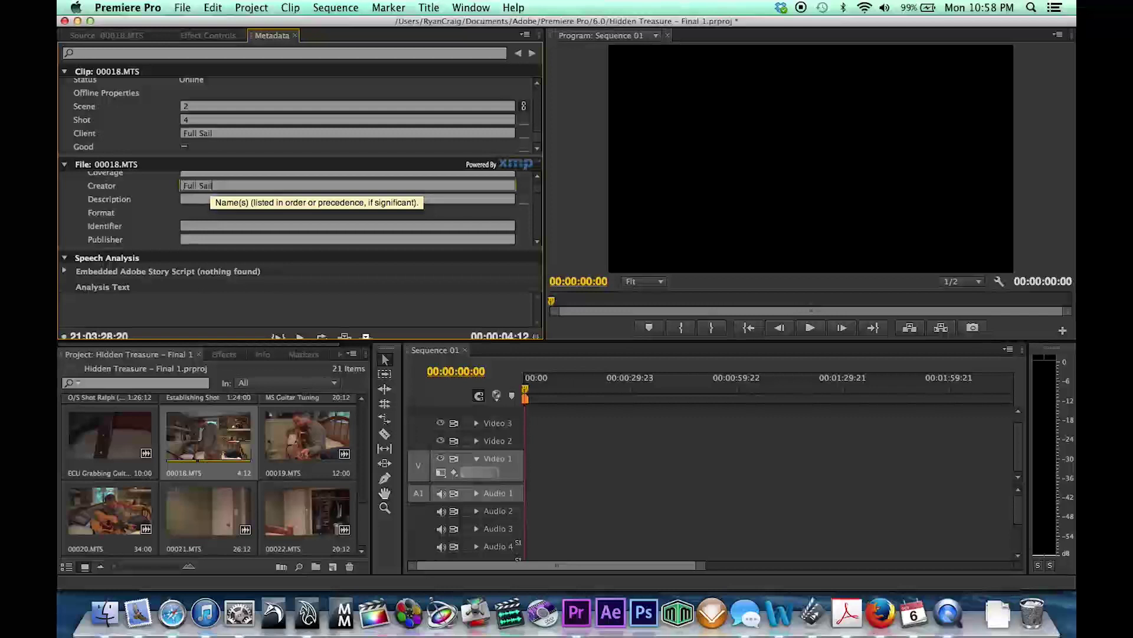
scroll(295, 207, "down", 3)
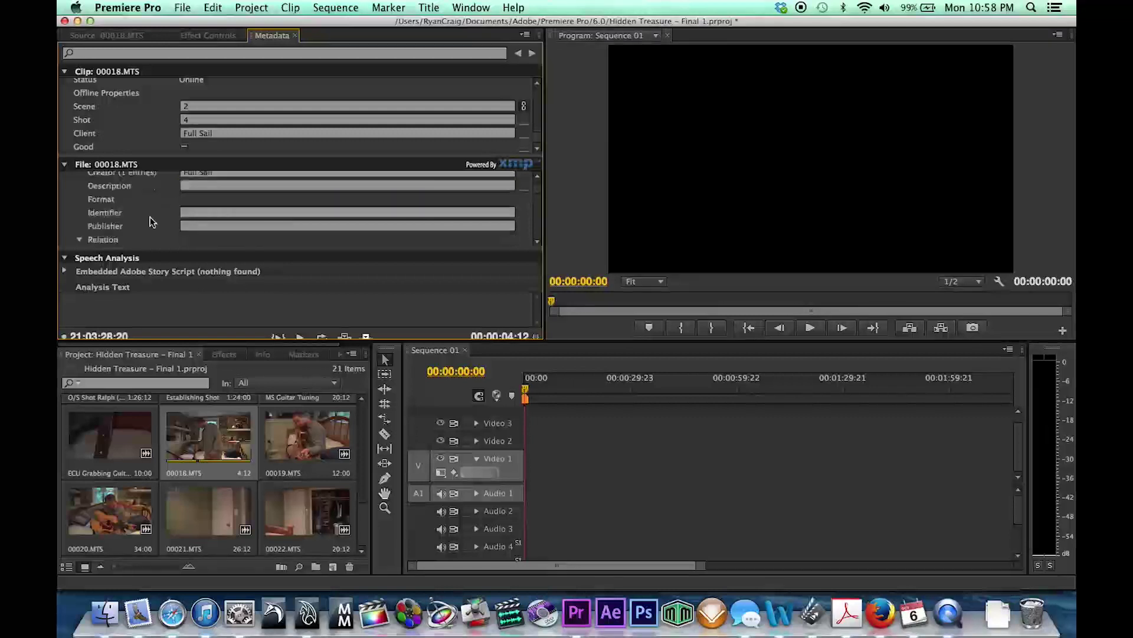
- Open clip 00019.MTS's metadata and log Scene 2, Shot 5, Client Full Sail
double_click(282, 423)
left_click(263, 35)
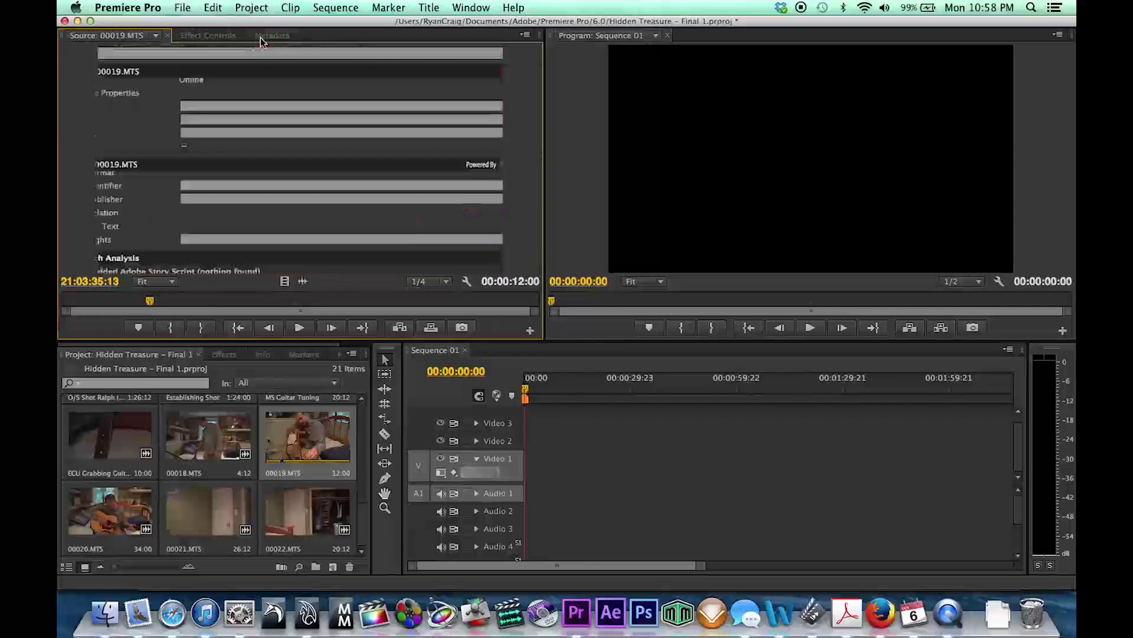
left_click(211, 107)
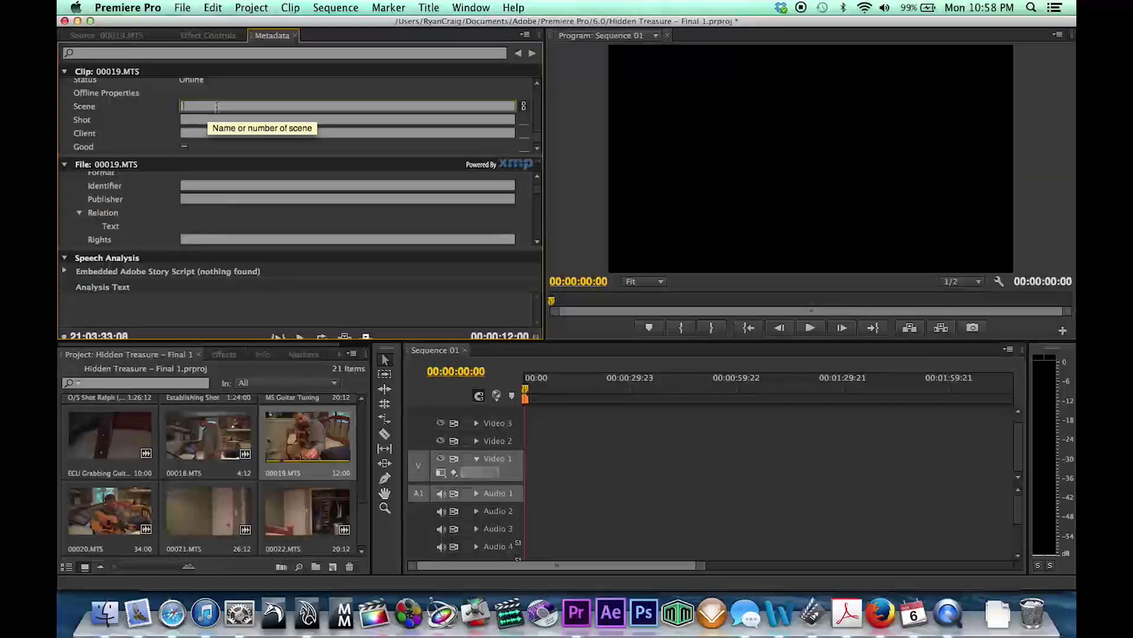
type("2")
left_click(216, 119)
type("5")
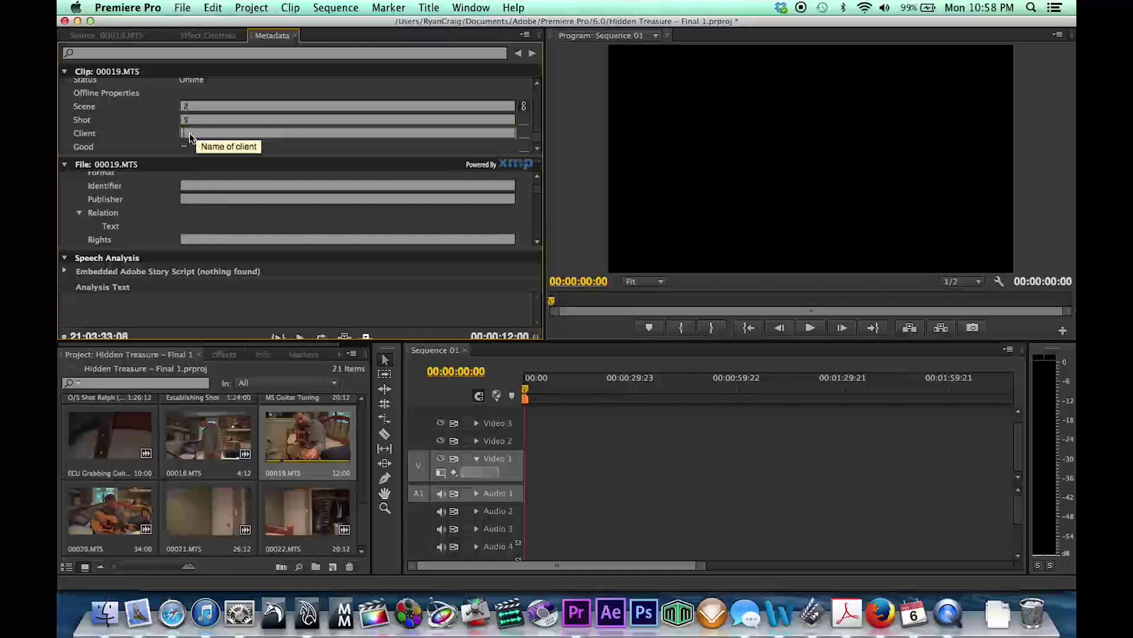
left_click(217, 133)
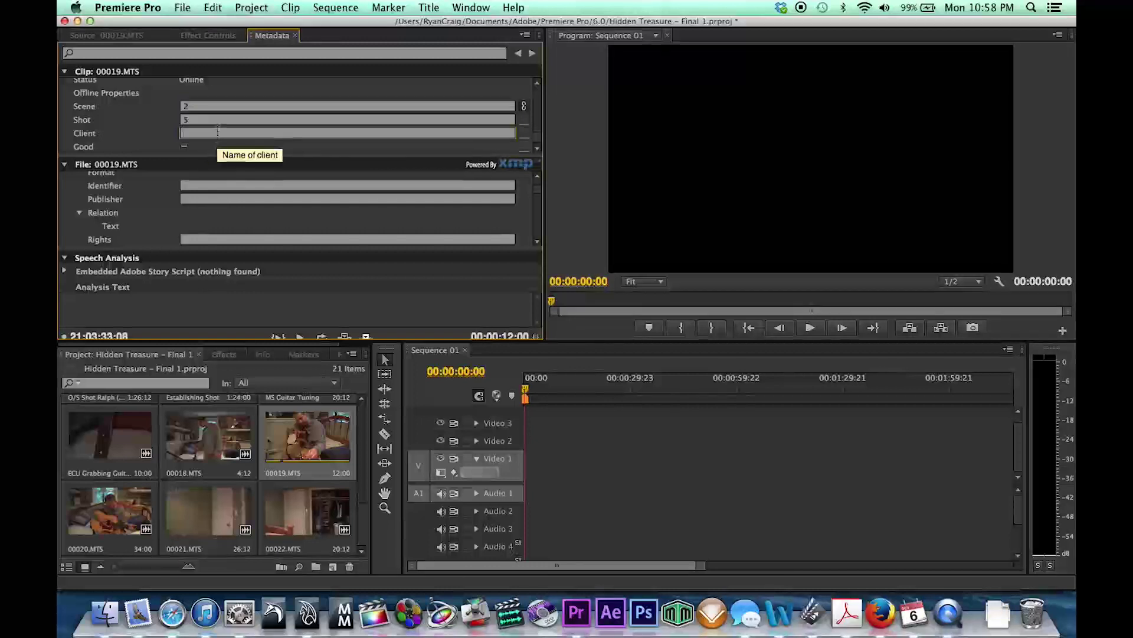
type("Full Sail")
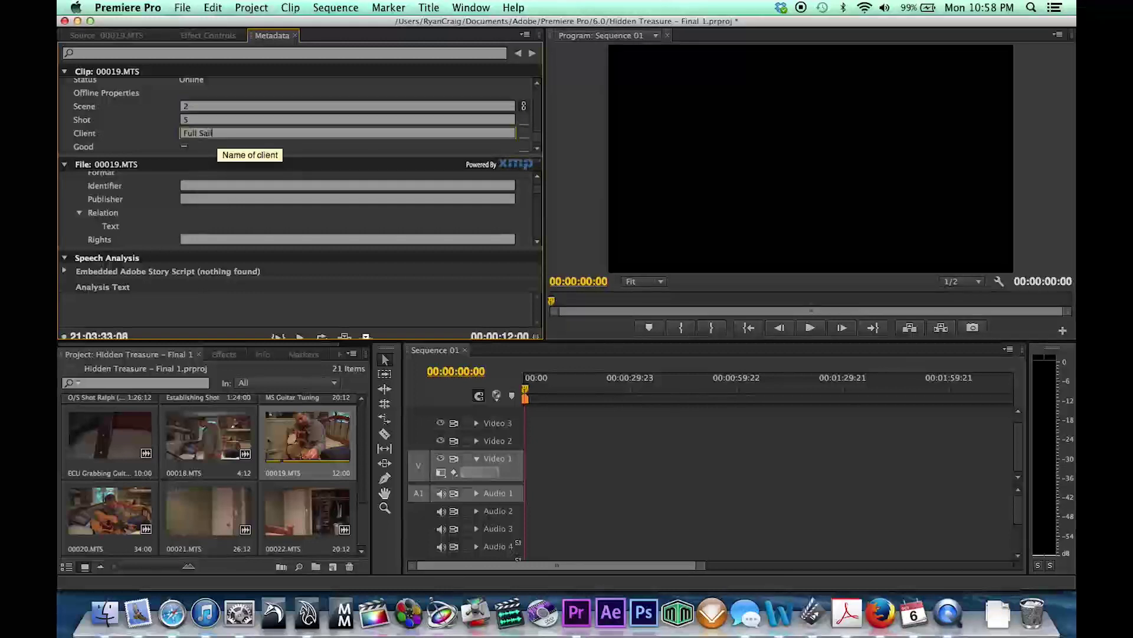
- Enter the creator's name in the clip's Creator field
scroll(177, 194, "up", 4)
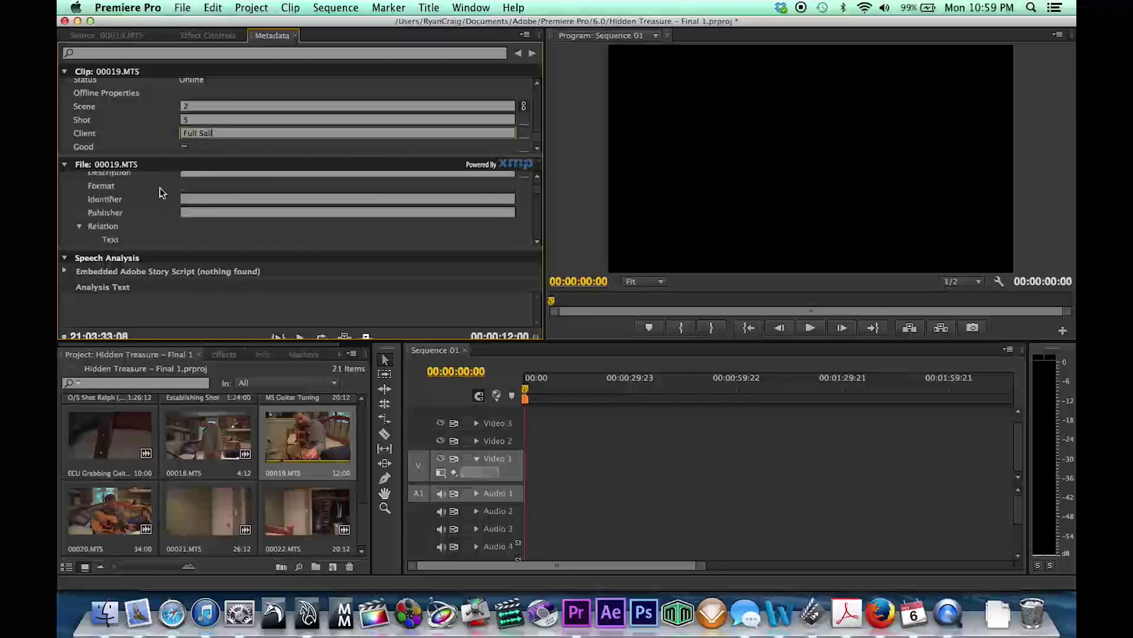
left_click(197, 199)
type("Fu")
key("BackSpace")
key("BackSpace")
type("Ry")
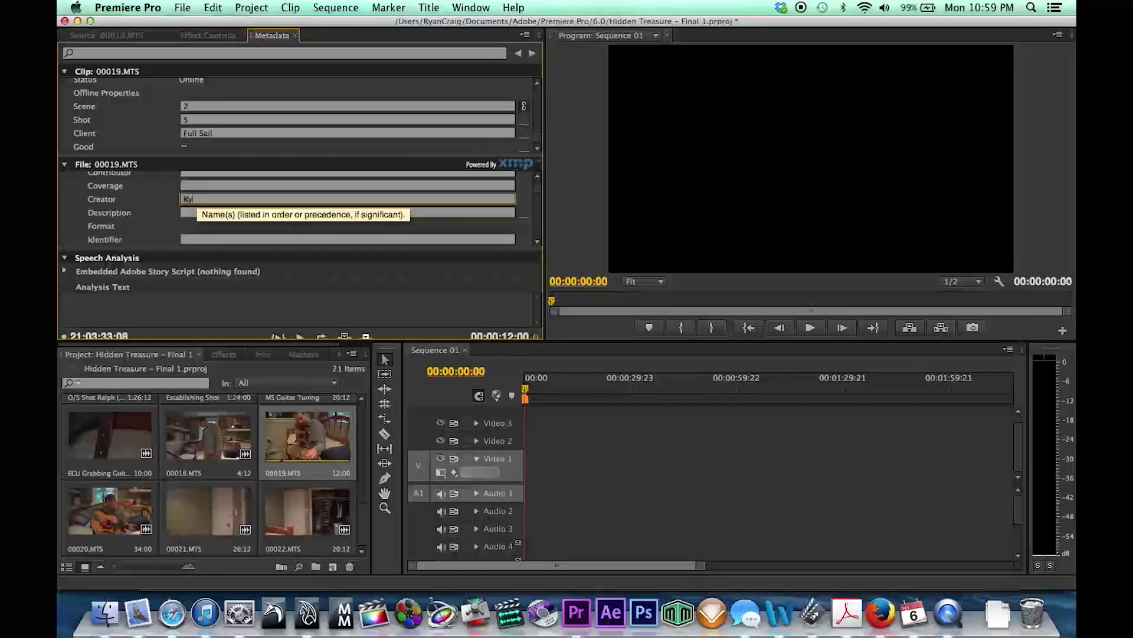
type("an Craig")
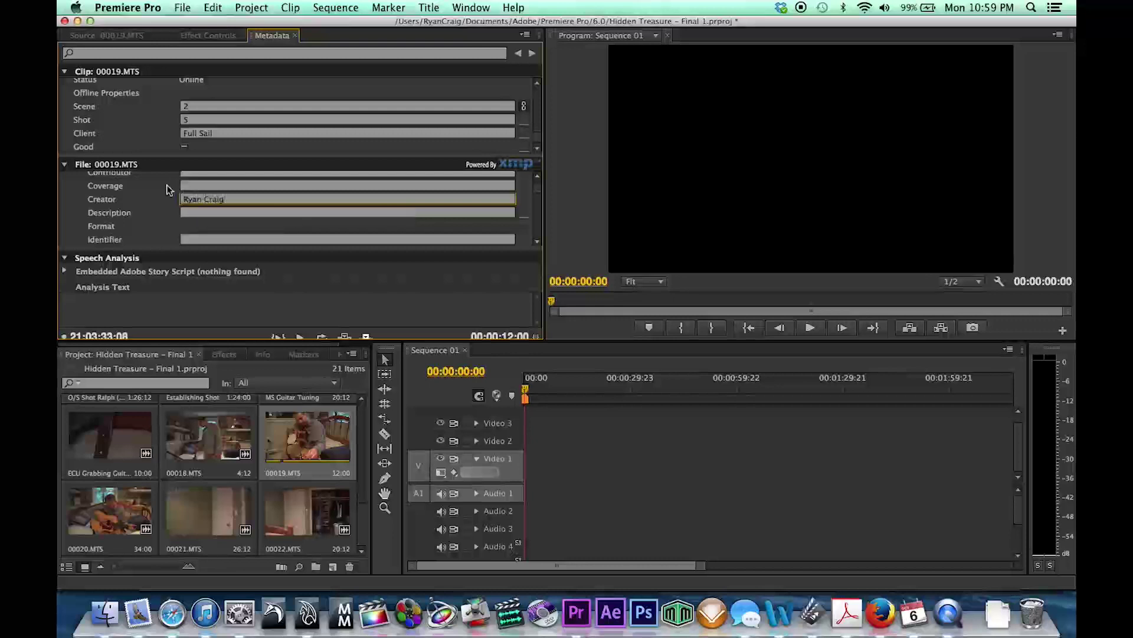
scroll(130, 224, "down", 9)
scroll(126, 218, "down", 8)
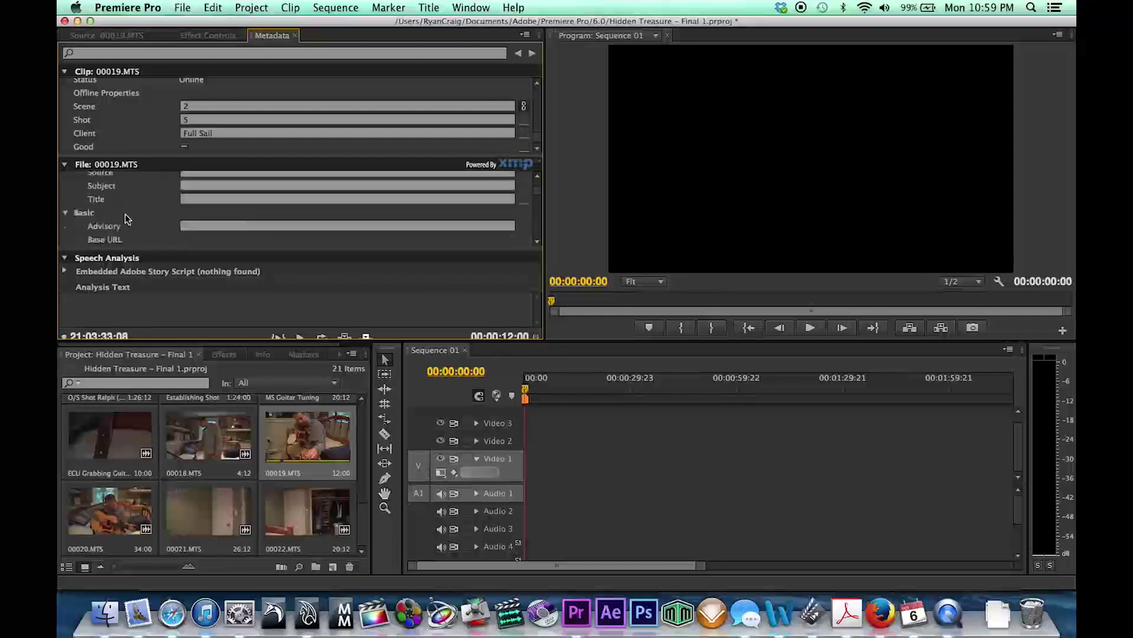
scroll(126, 219, "down", 10)
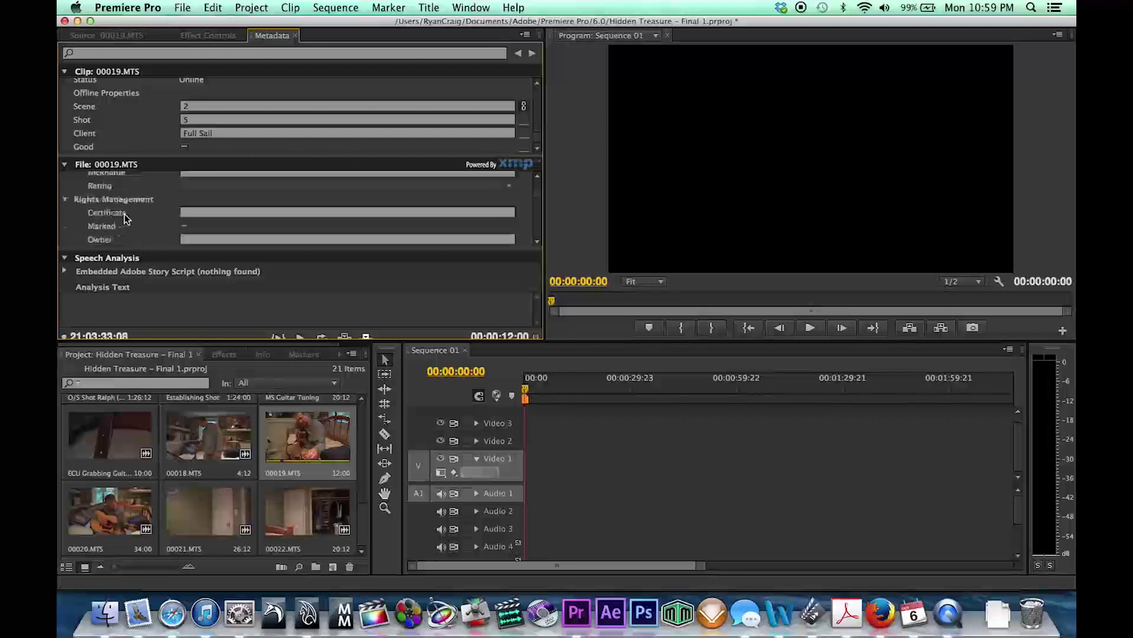
scroll(125, 219, "down", 10)
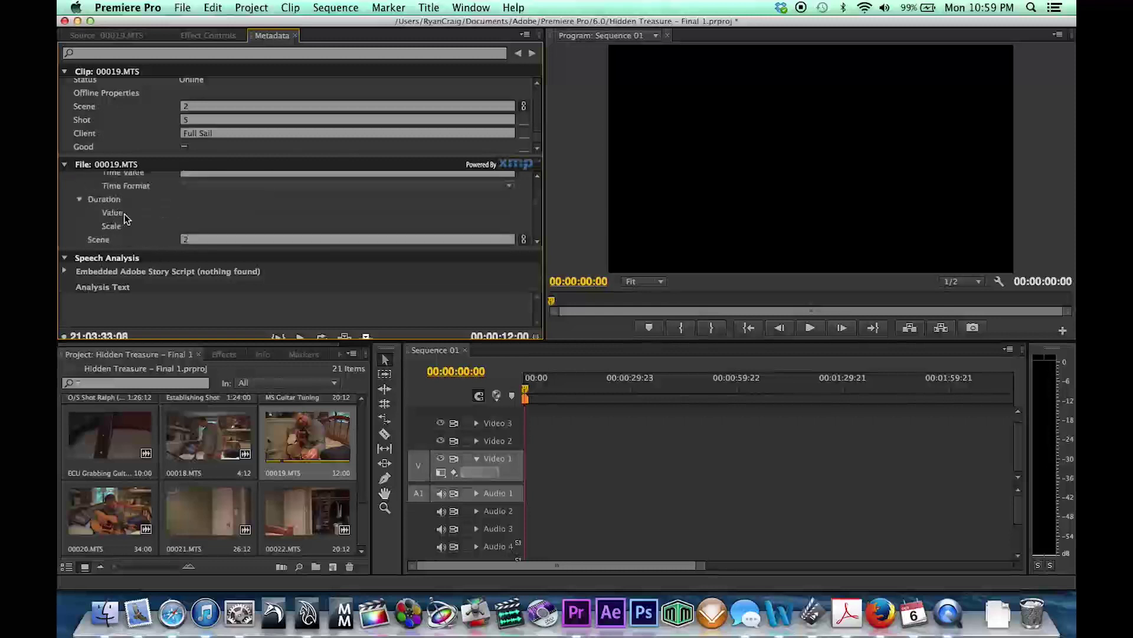
scroll(127, 218, "down", 1)
- Set clip 00019.MTS's Shot Name to 'Joe (character) Tuning Guitar'
left_click(190, 200)
type("Joe (Character")
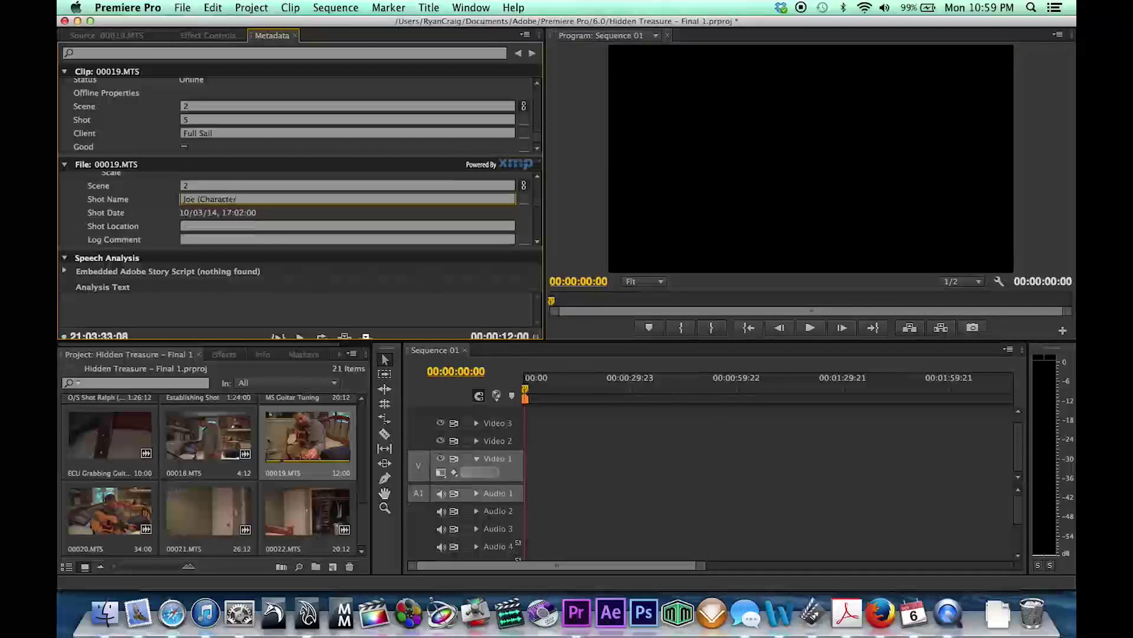
key("BackSpace")
key("BackSpace")
key("BackSpace")
key("BackSpace")
key("BackSpace")
key("BackSpace")
key("BackSpace")
key("BackSpace")
key("BackSpace")
key("BackSpace")
type("(charac")
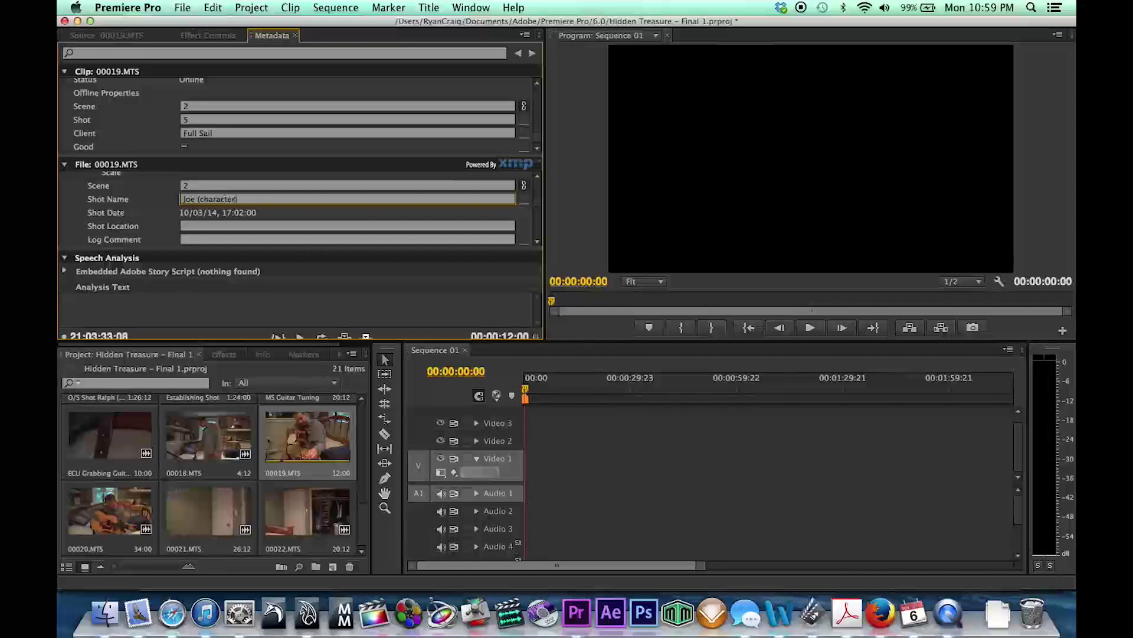
type("ter) Tuning Guit")
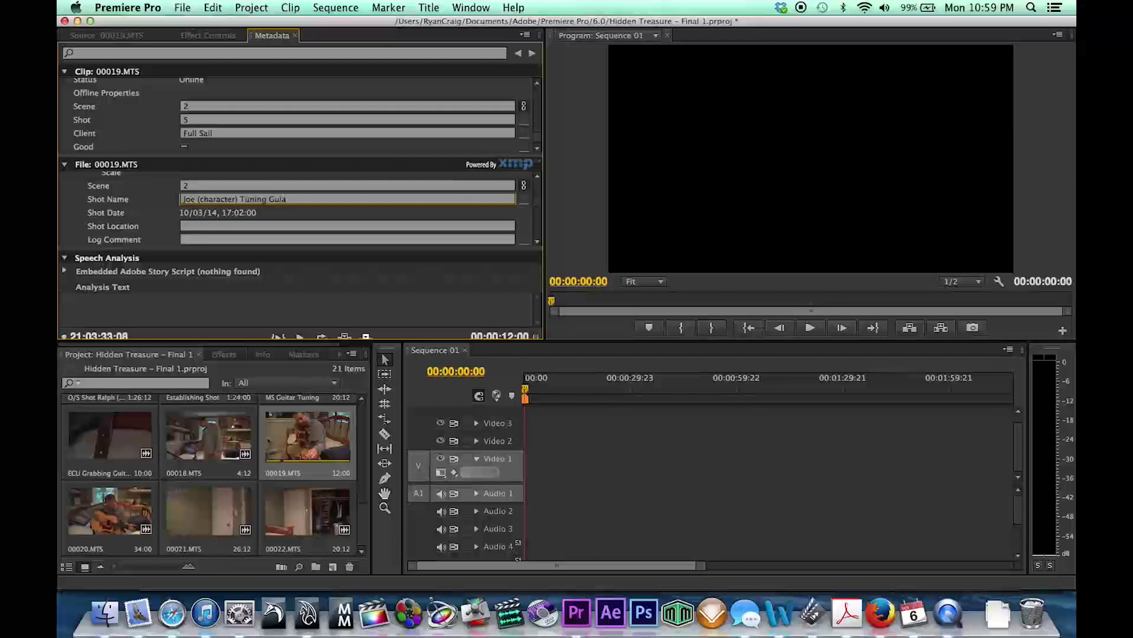
type("uitar")
key("Tab")
scroll(161, 213, "down", 10)
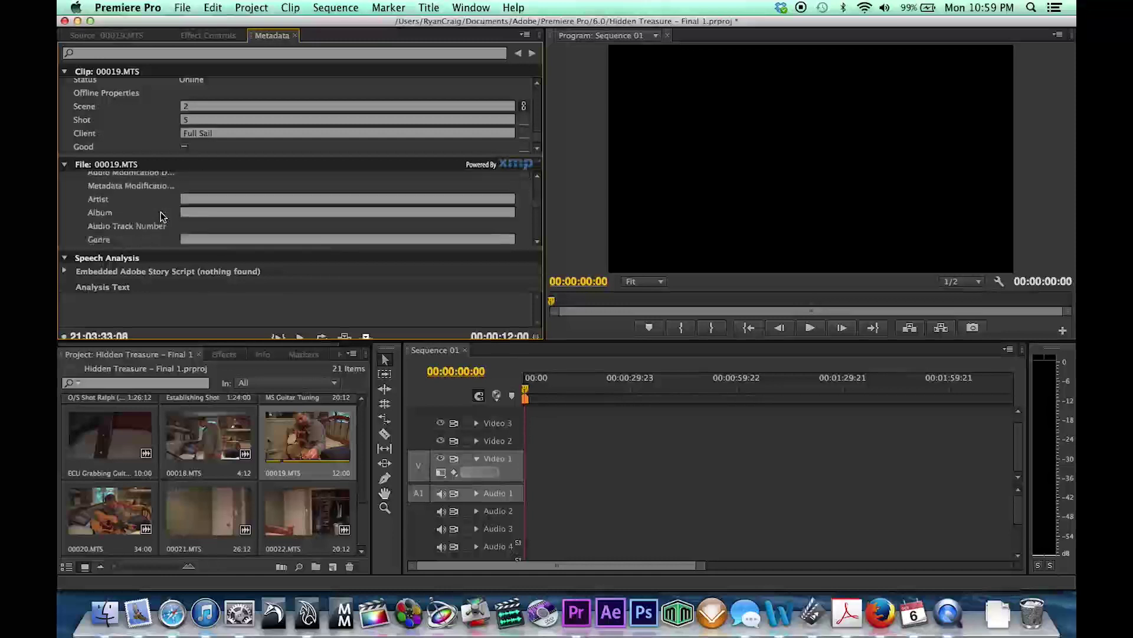
scroll(144, 207, "up", 10)
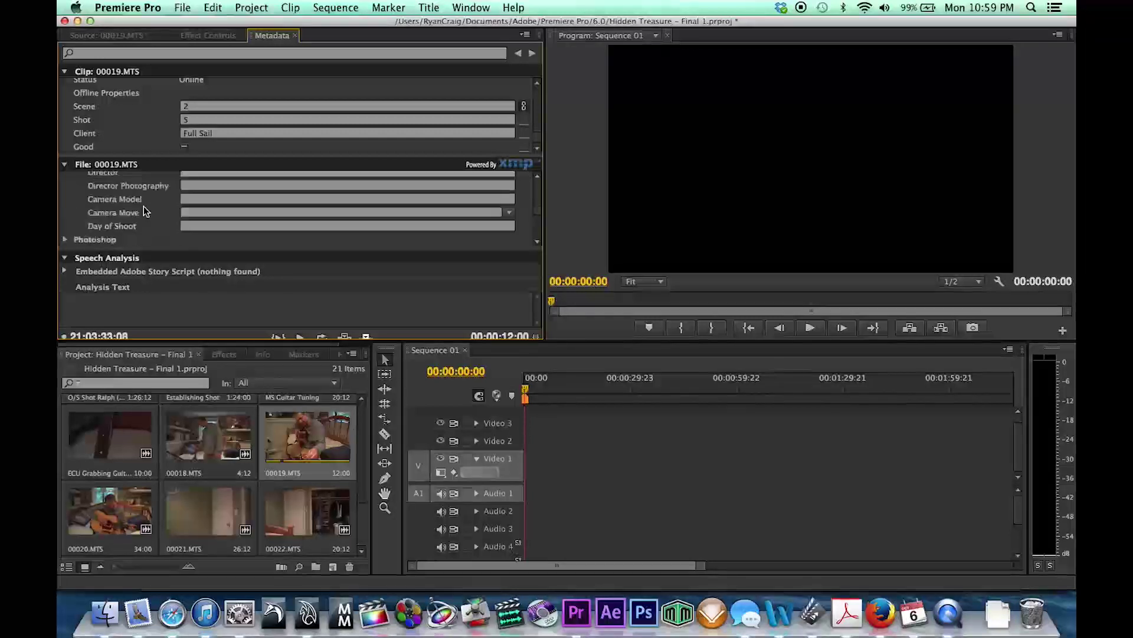
- Enter project Pool Dinner, the director and DP names, and camera model FS100
left_click(196, 187)
type("Hool Dinne")
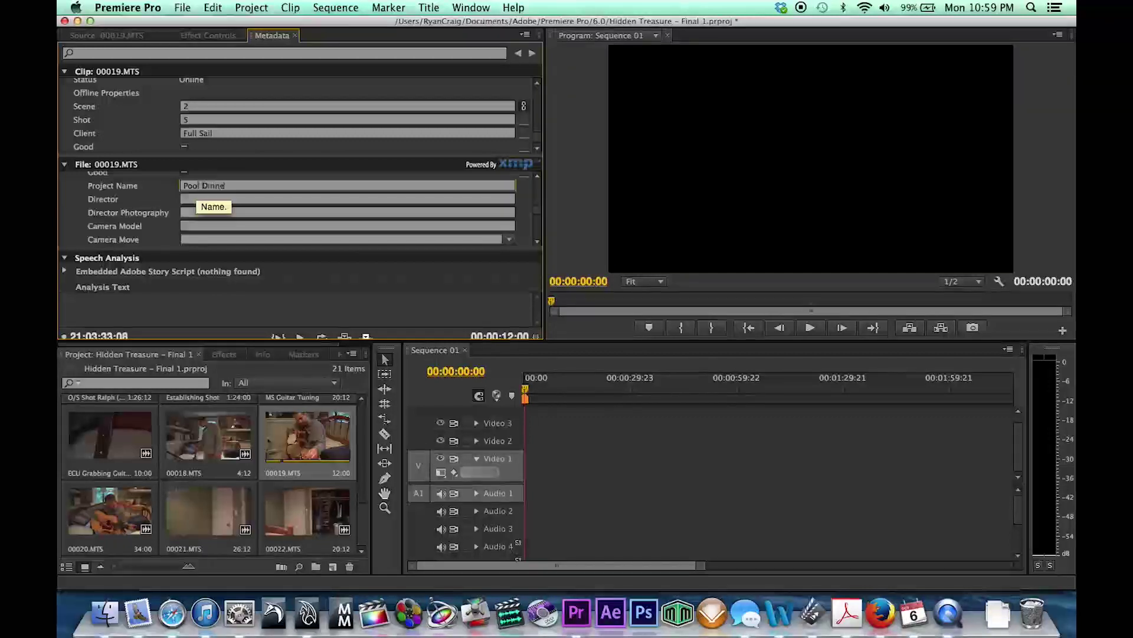
type("r")
left_click(192, 199)
type("Ryan")
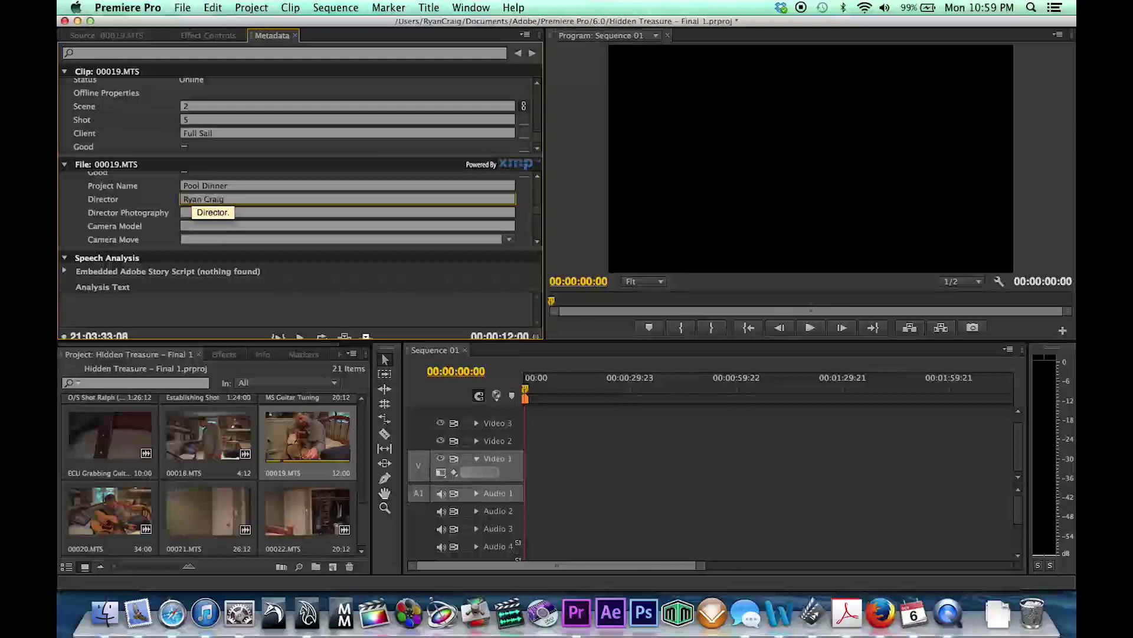
left_click(195, 211)
type("Ryan Craig")
left_click(194, 225)
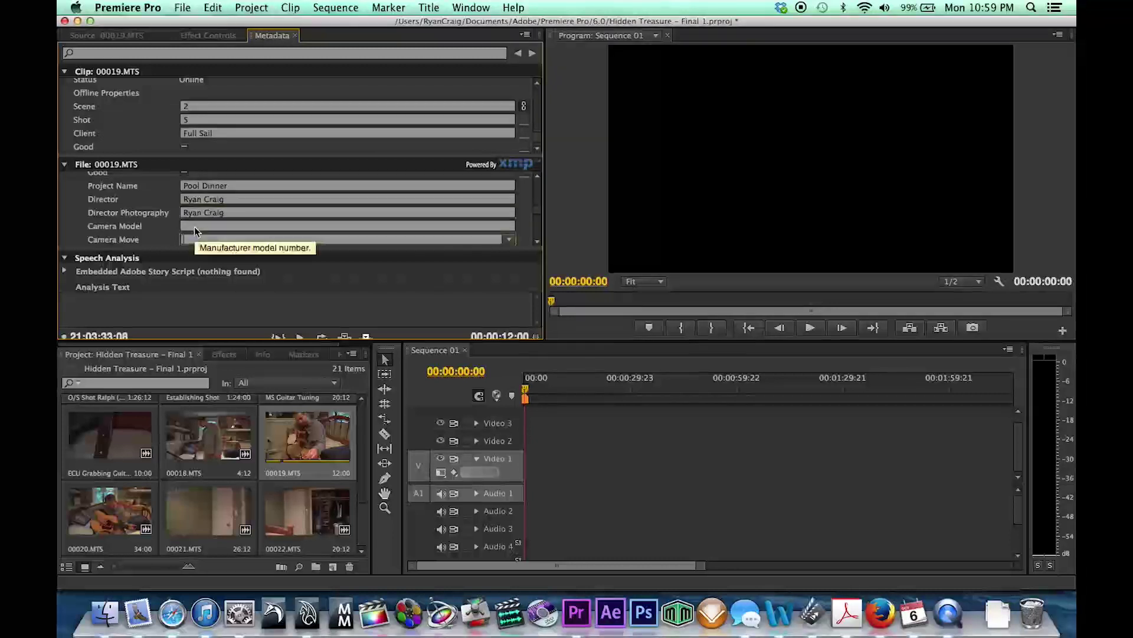
type("FS100")
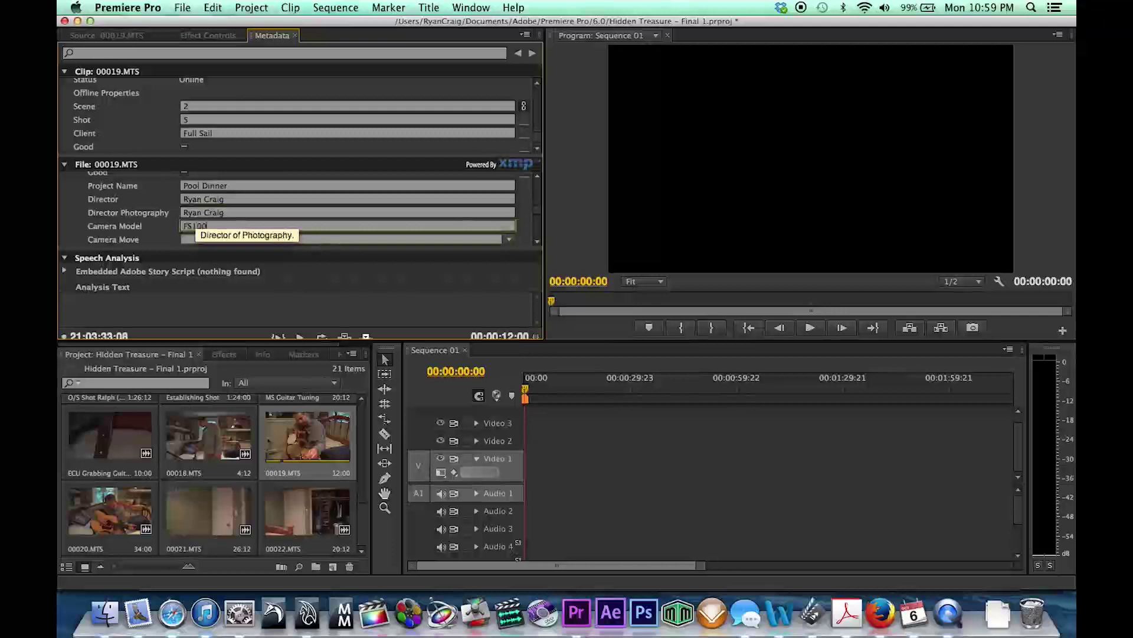
key("Tab")
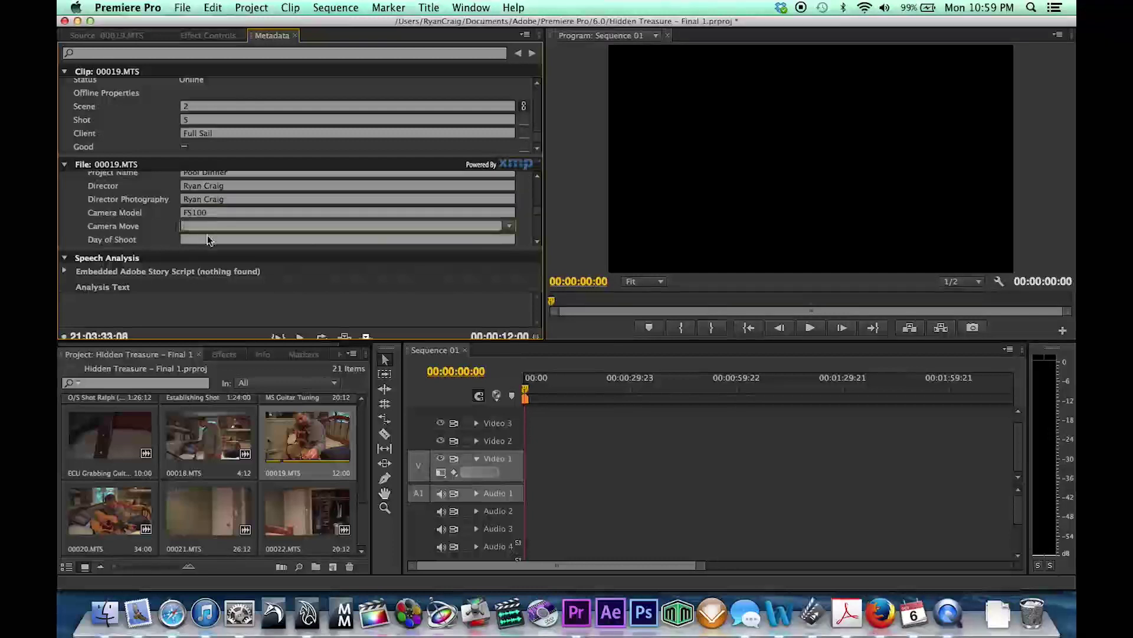
- Set Day of Shoot to Friday and Origination Date to 'Friday October 3rd'
left_click(208, 239)
type("Friday")
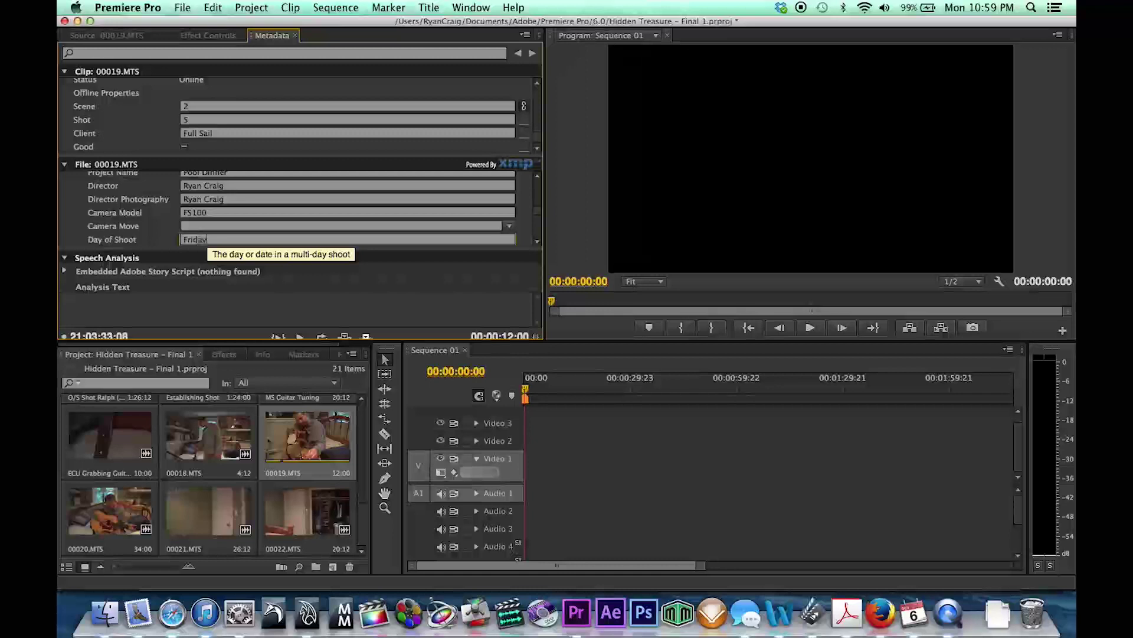
scroll(126, 213, "down", 10)
scroll(126, 213, "down", 8)
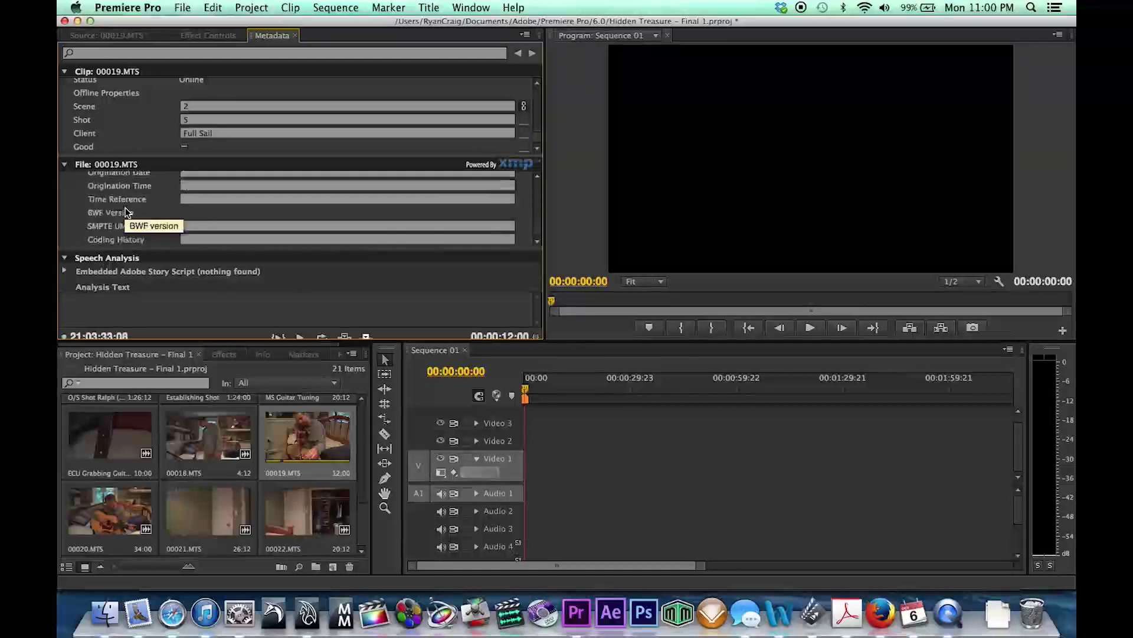
scroll(126, 212, "up", 1)
left_click(193, 186)
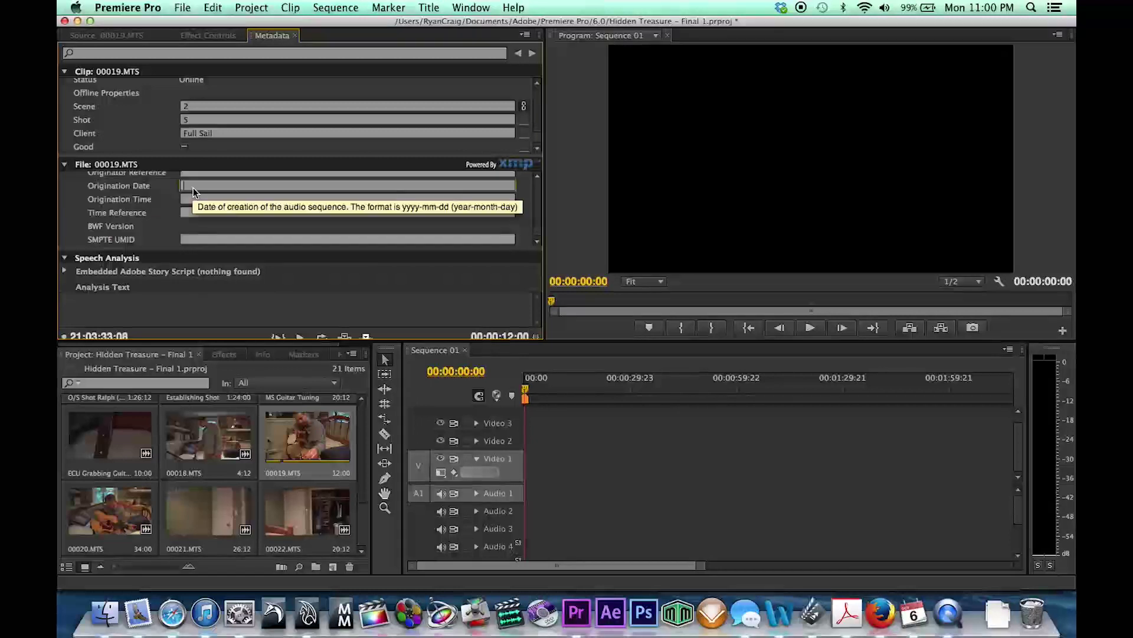
type("Friday October 3rd")
key("Return")
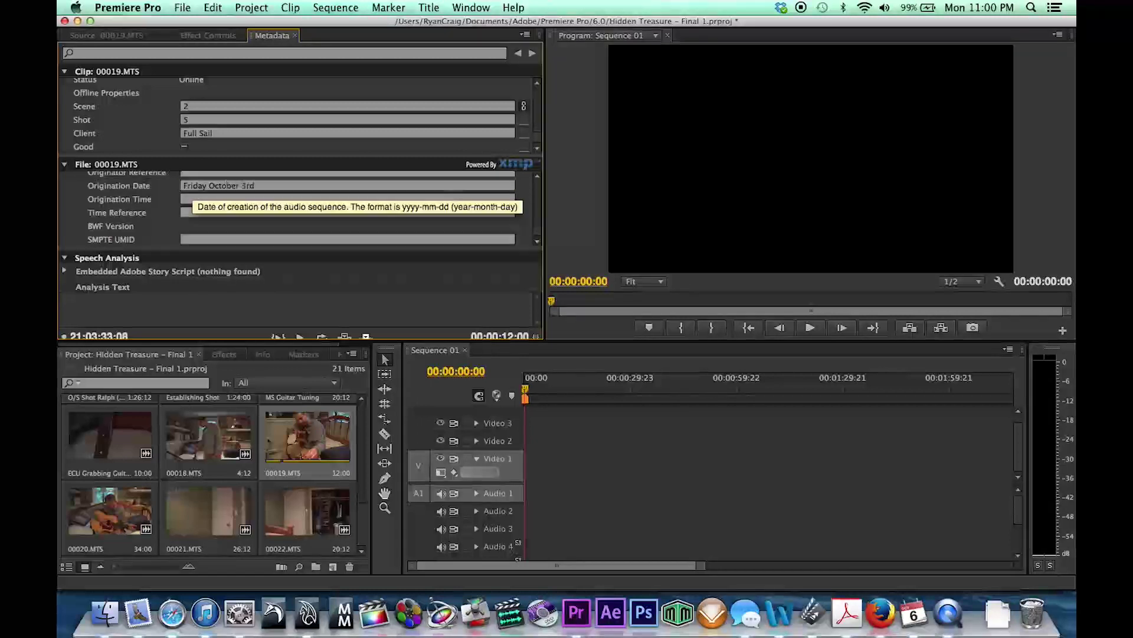
scroll(111, 207, "down", 1)
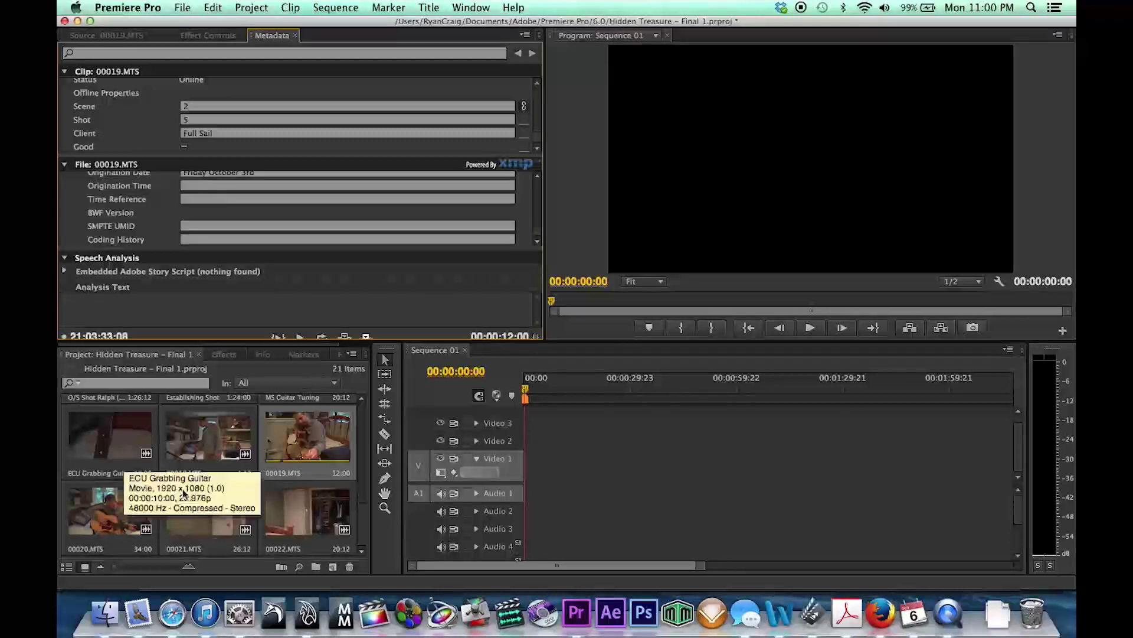
double_click(124, 515)
left_click(269, 35)
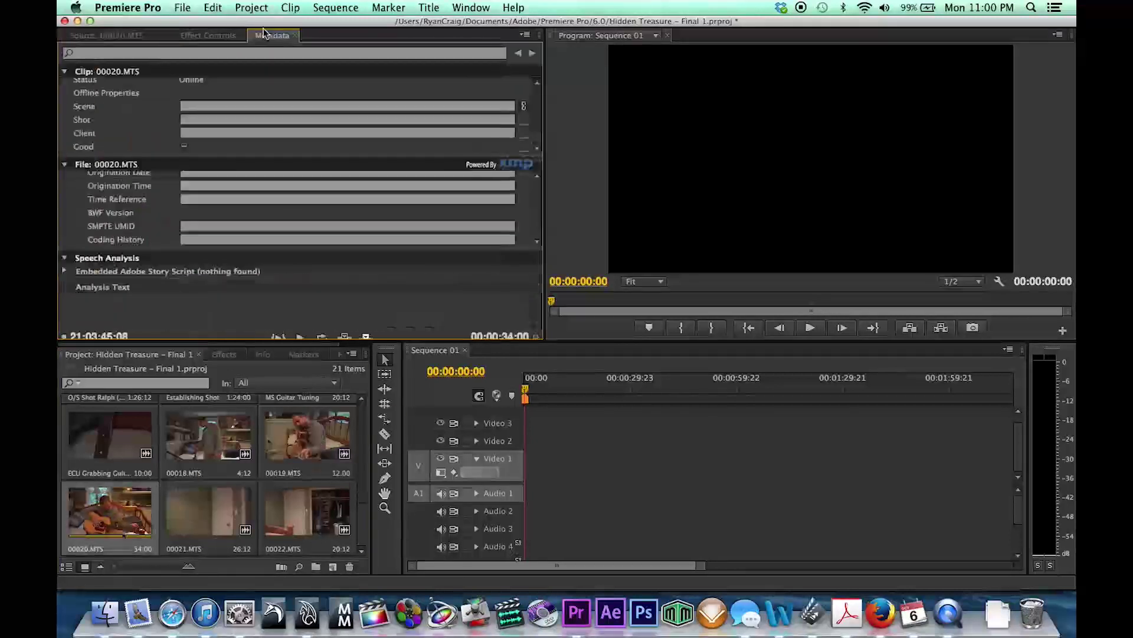
left_click(200, 106)
type("2")
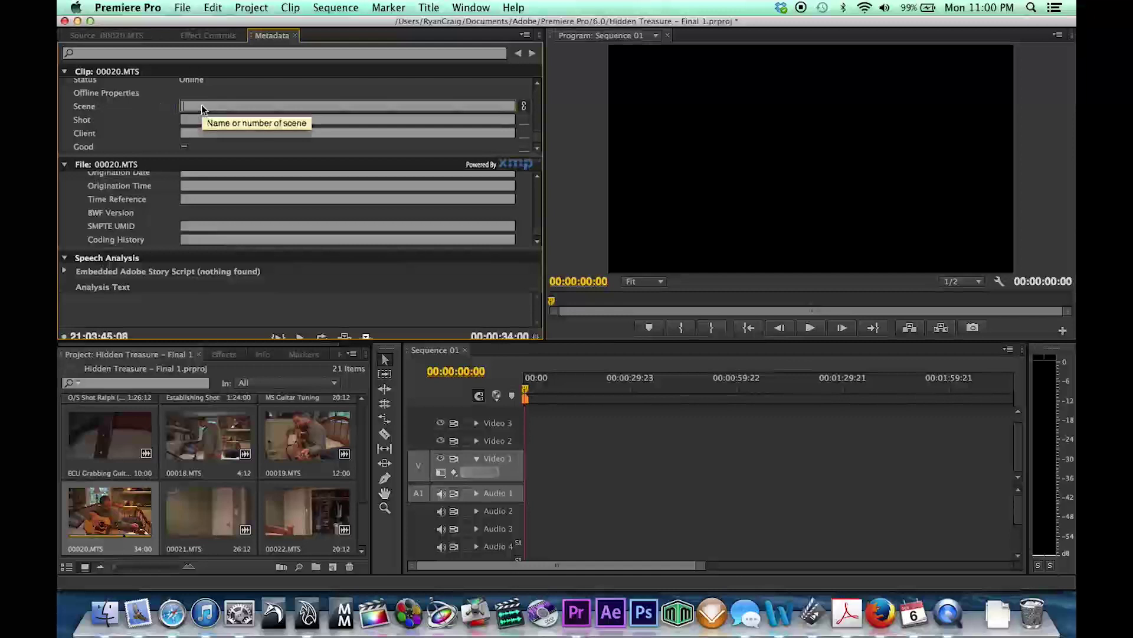
left_click(183, 118)
type("6")
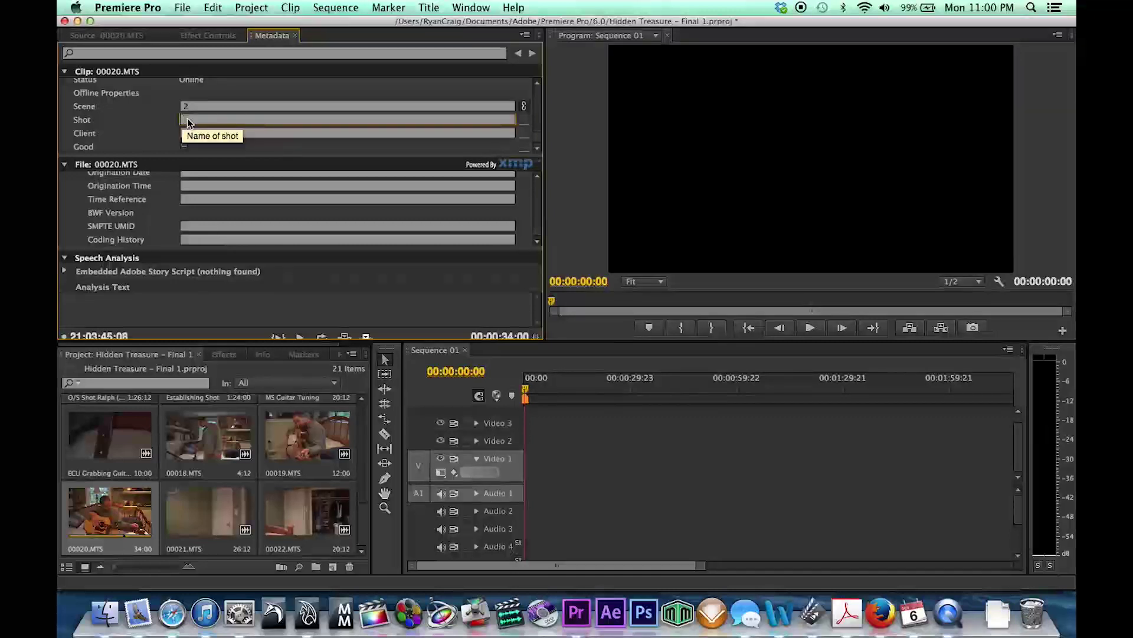
left_click(200, 133)
type("Full Sail")
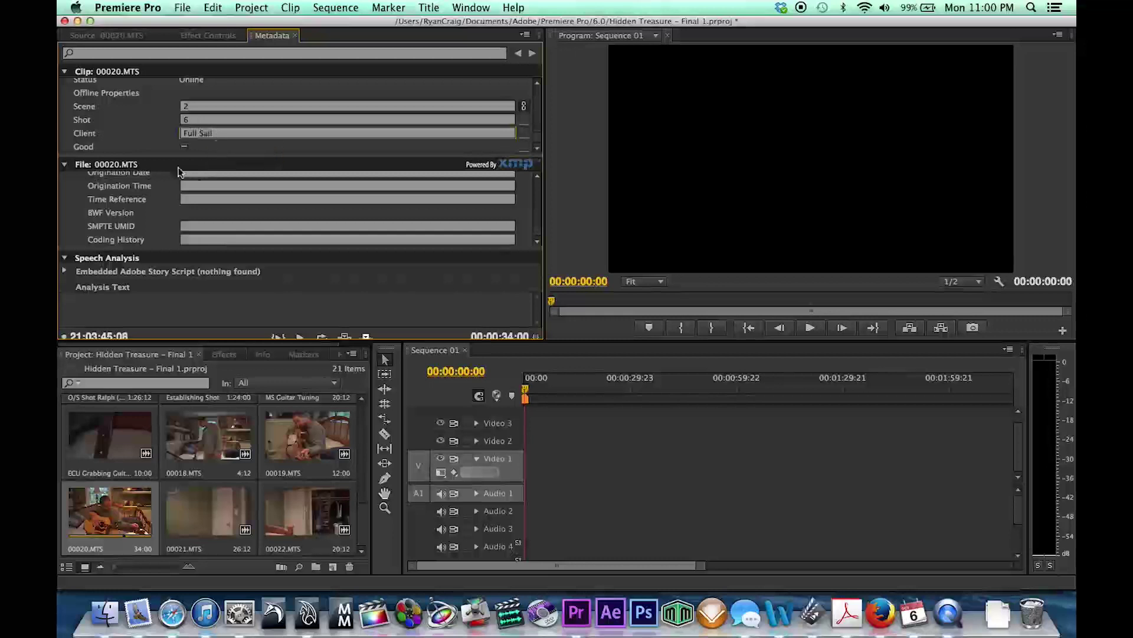
left_click(200, 173)
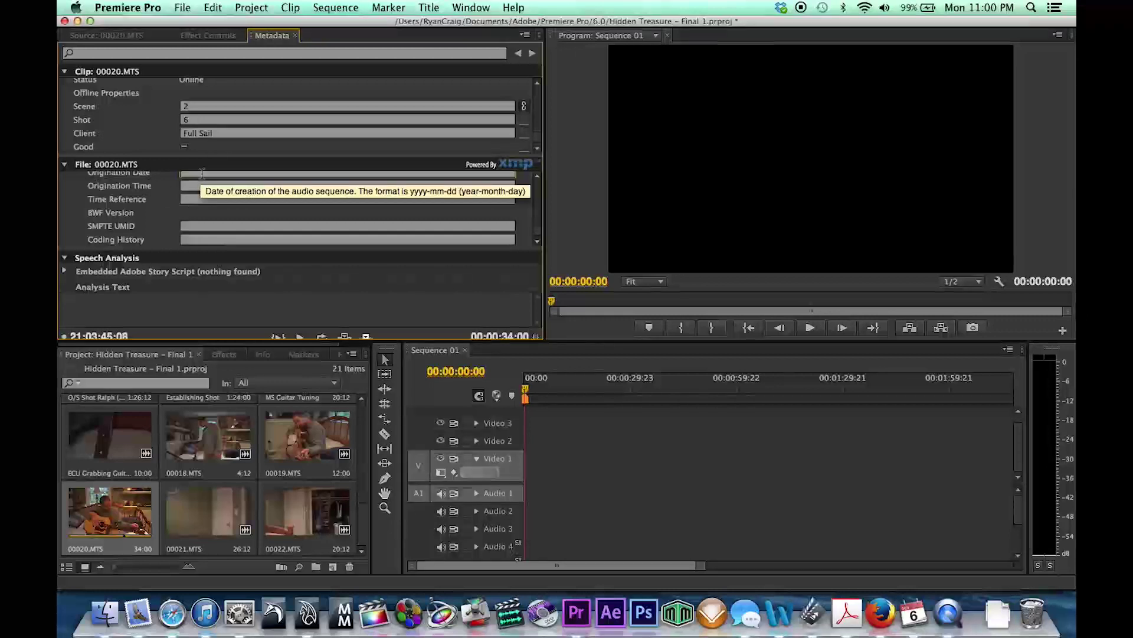
type("Friday October 3rd")
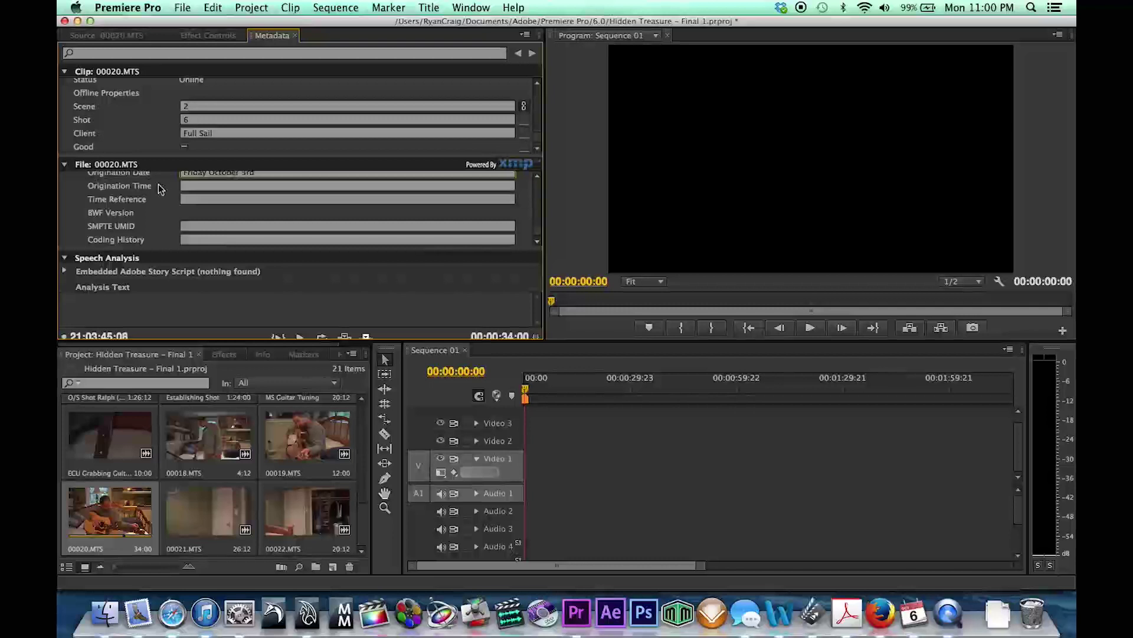
scroll(160, 189, "down", 10)
scroll(160, 189, "down", 10)
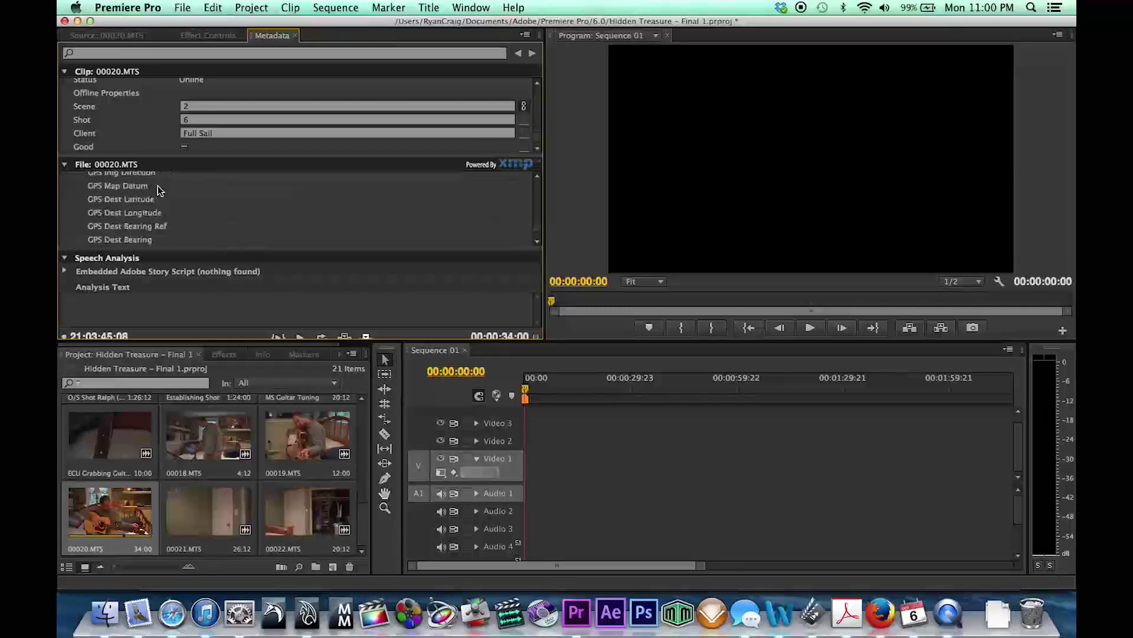
scroll(159, 189, "down", 10)
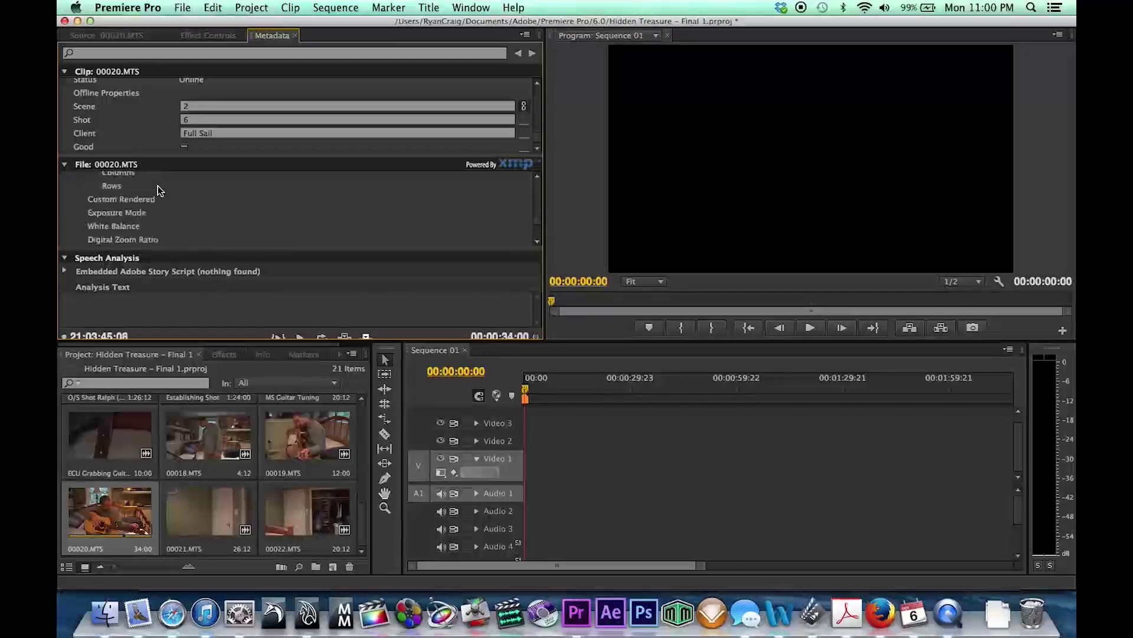
scroll(159, 189, "down", 10)
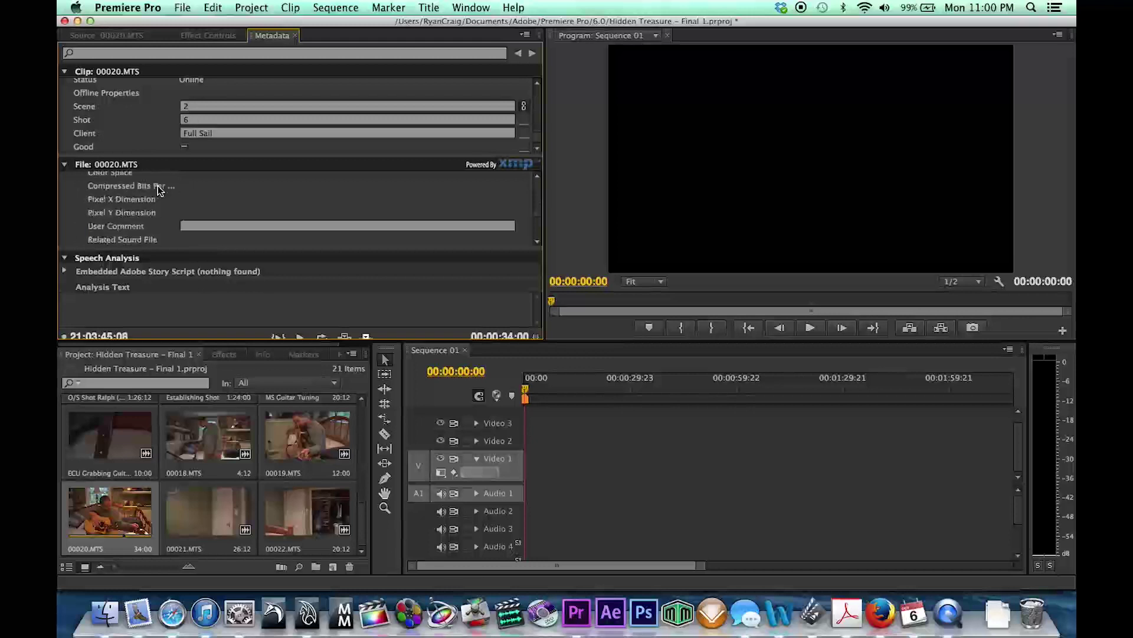
scroll(158, 186, "up", 8)
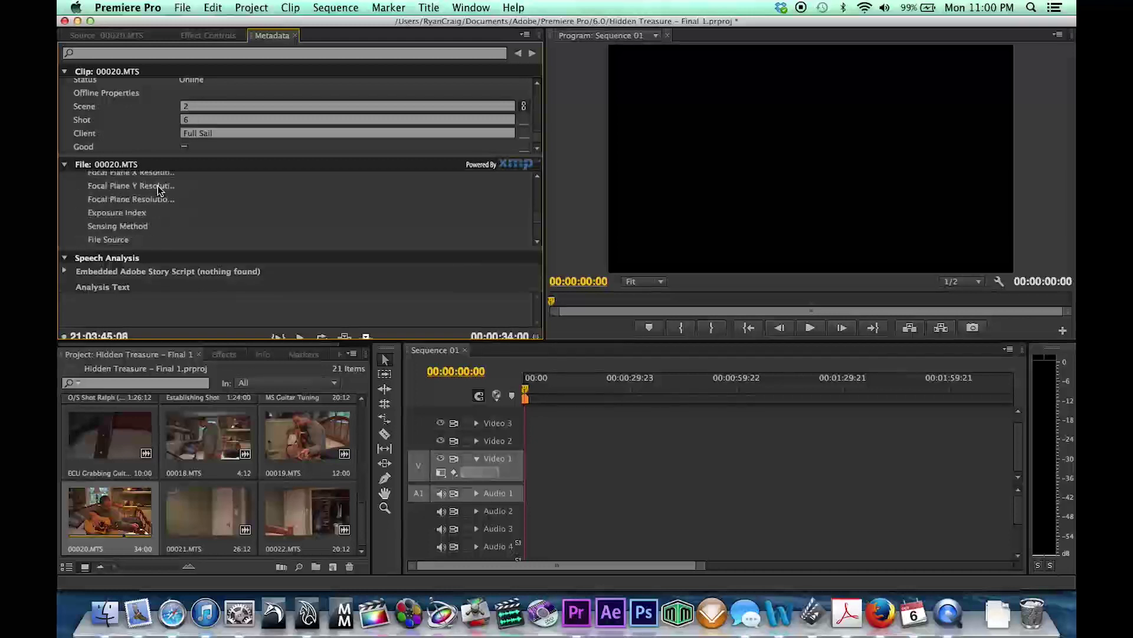
scroll(105, 202, "up", 10)
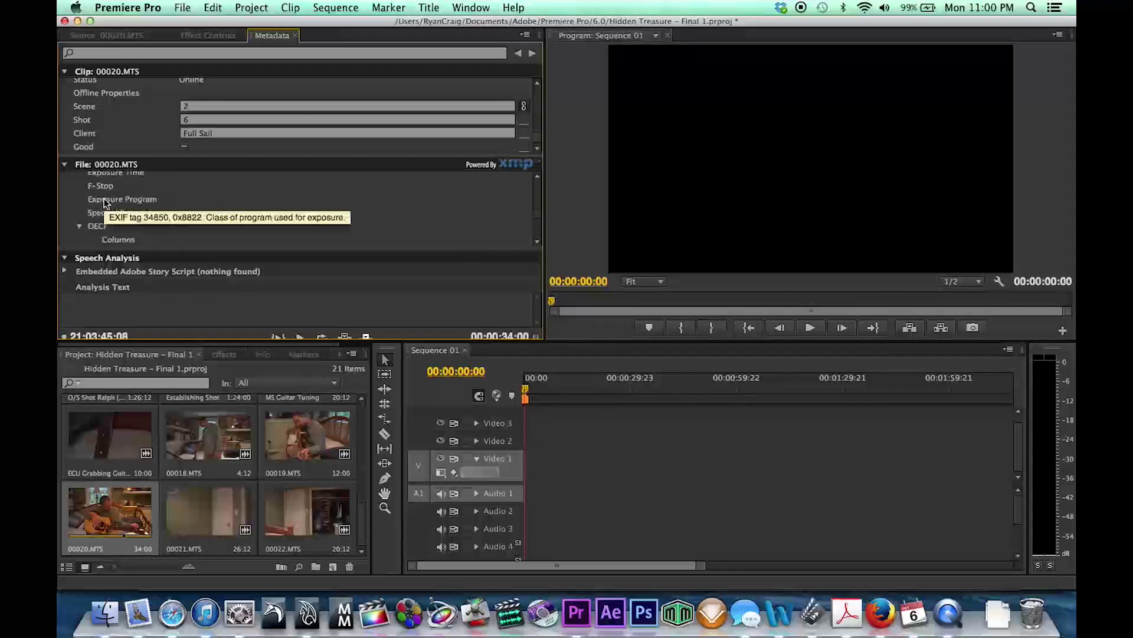
scroll(104, 198, "up", 4)
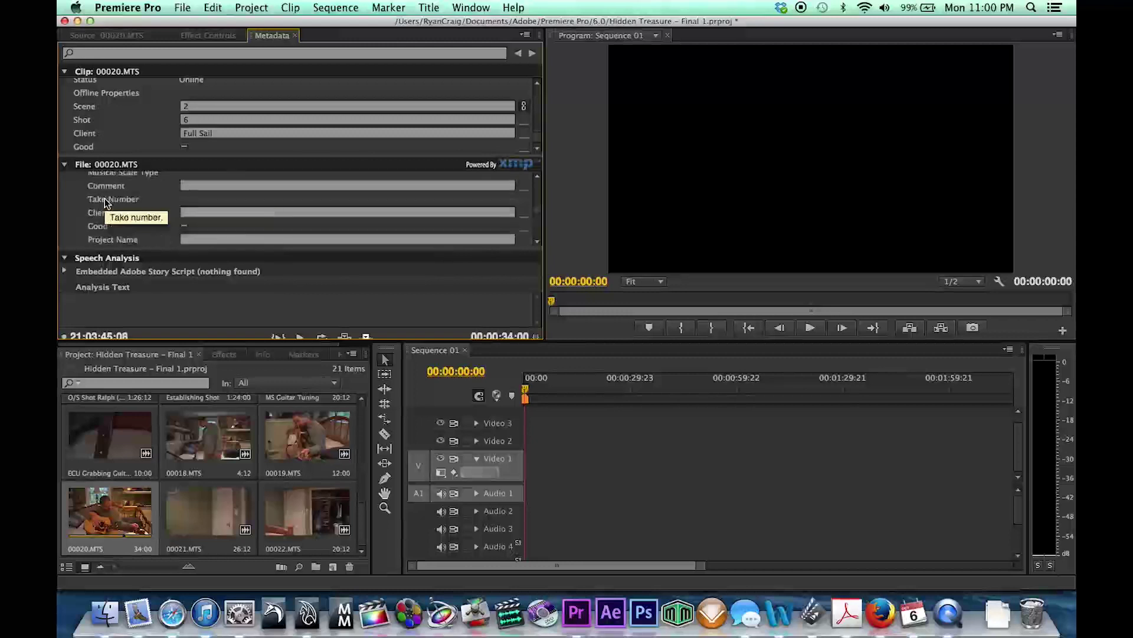
scroll(106, 201, "down", 2)
scroll(192, 216, "down", 3)
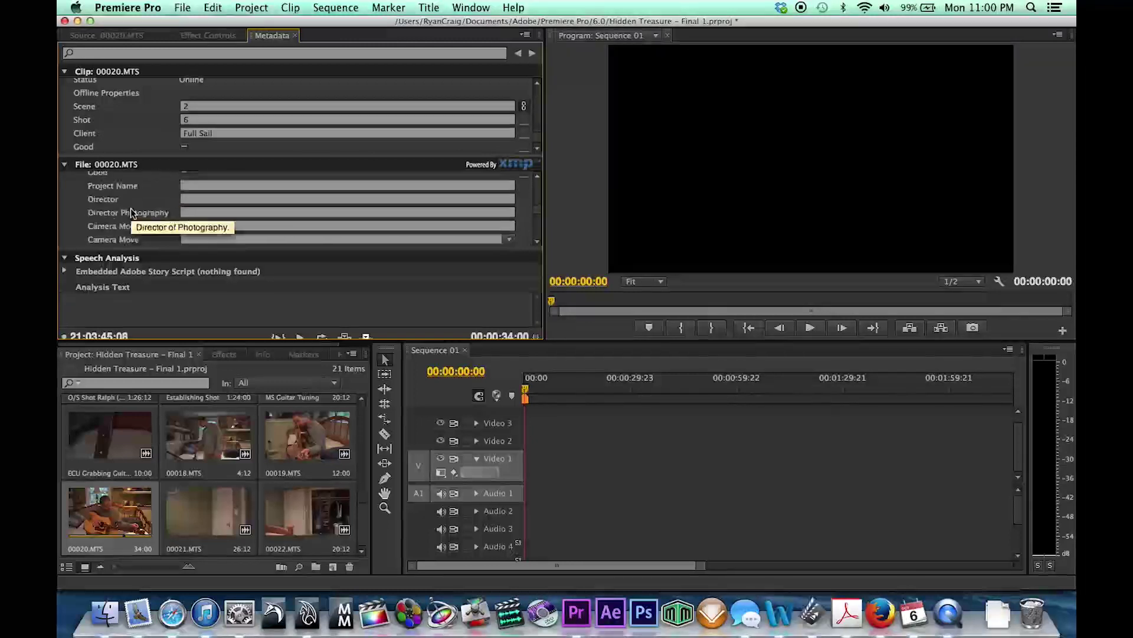
- Set Project Name to Pool Dinner and fill in the Director and Director Photography names
type("Po")
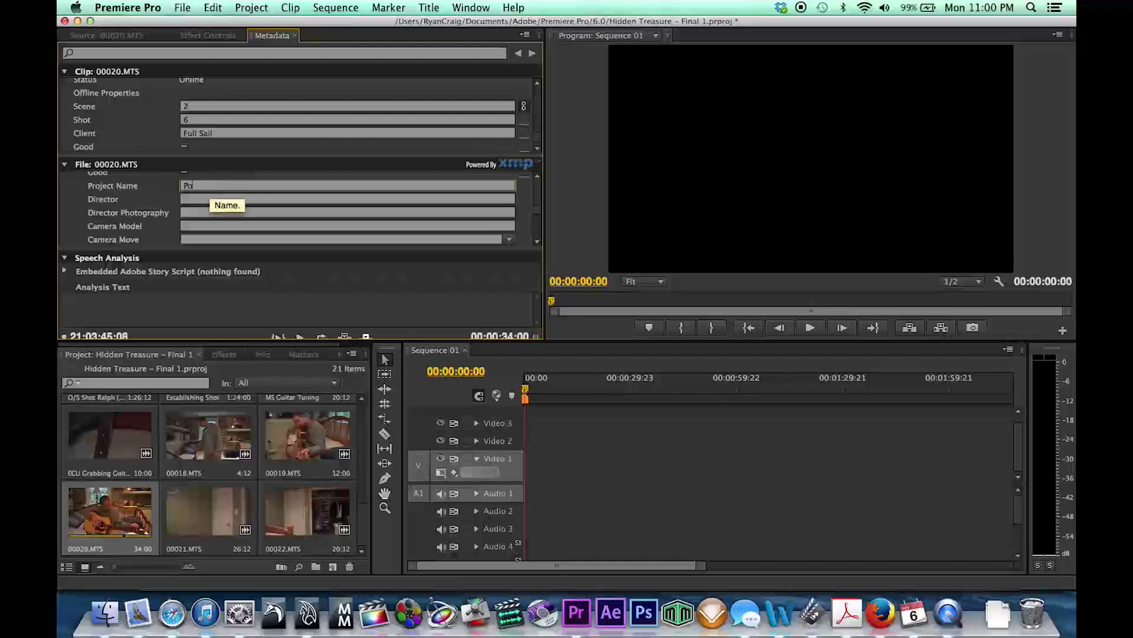
type("ol Dinner")
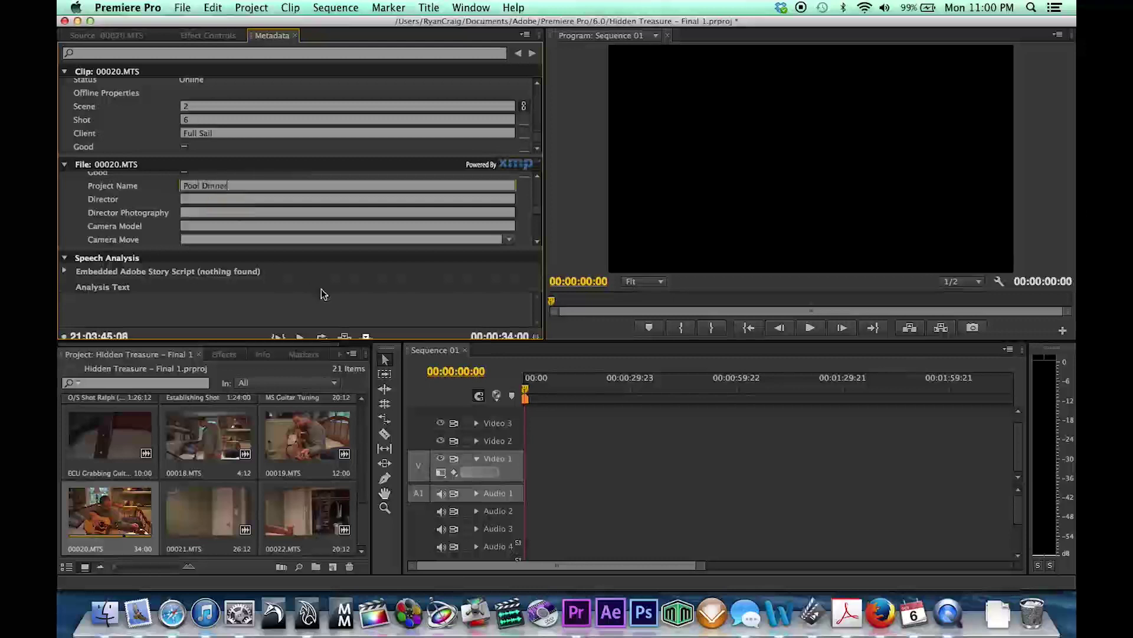
key("Return")
left_click(232, 201)
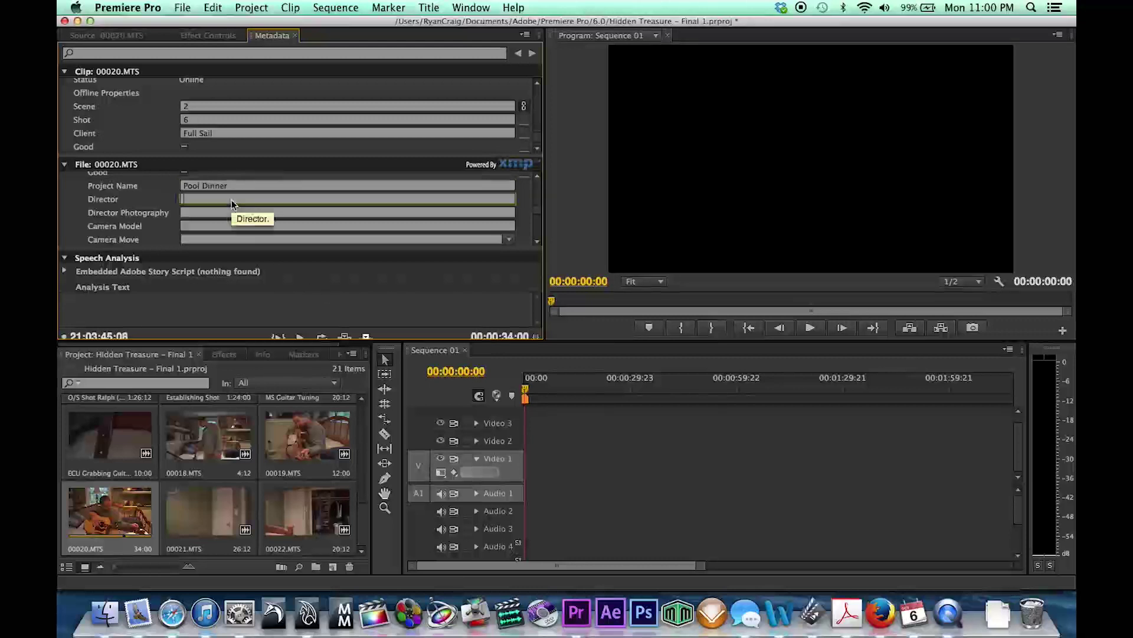
type("Ryan Craig")
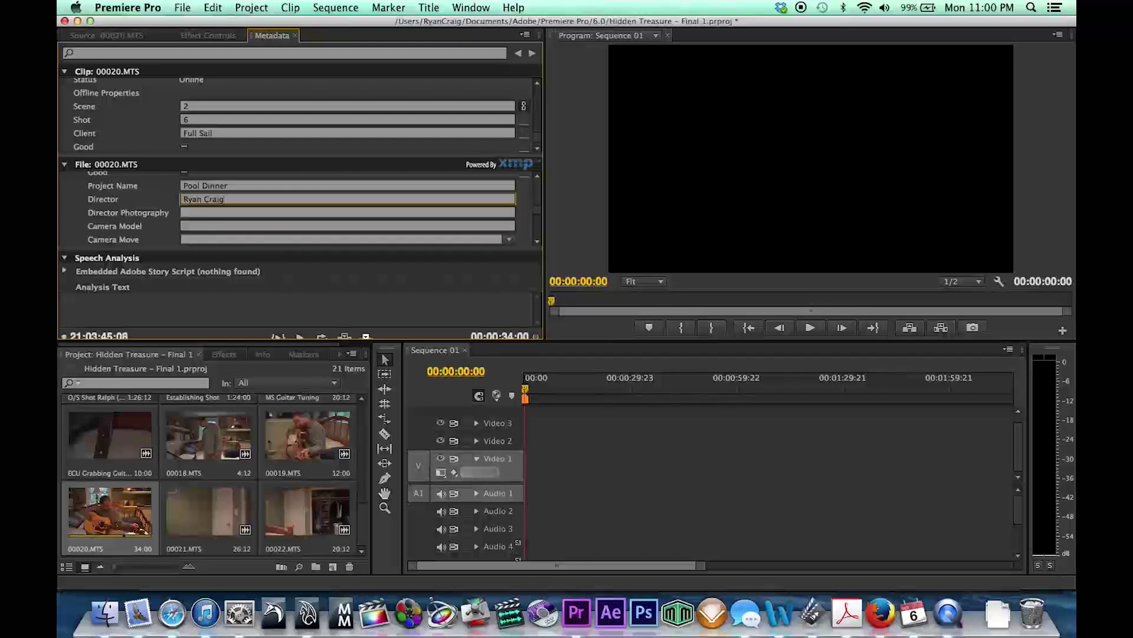
left_click(226, 212)
type("Ryab")
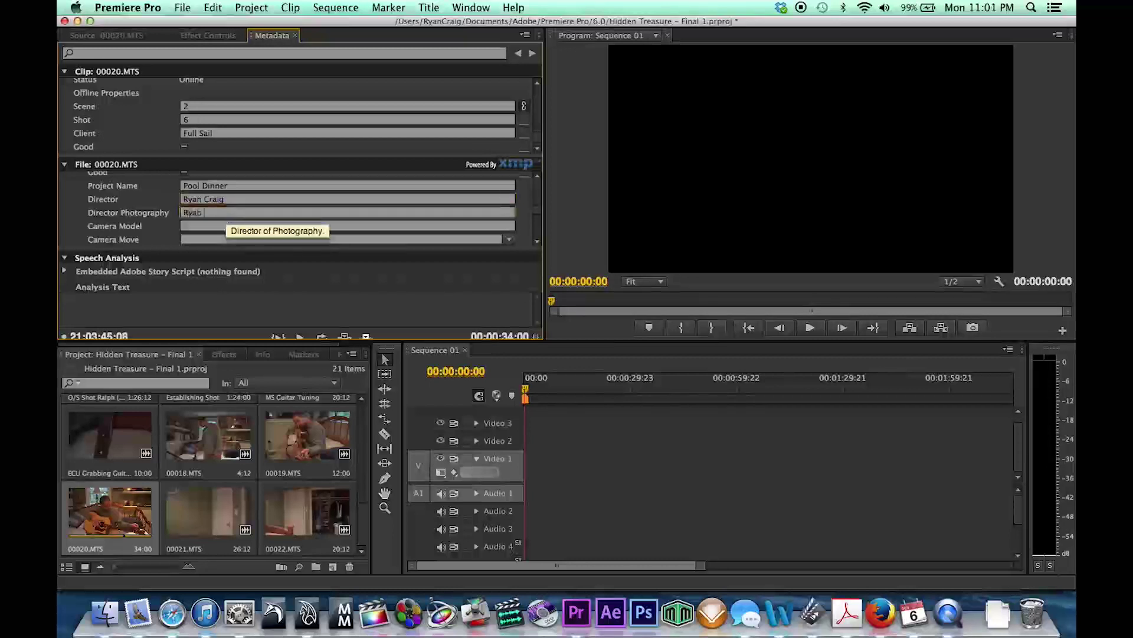
key("BackSpace")
key("BackSpace")
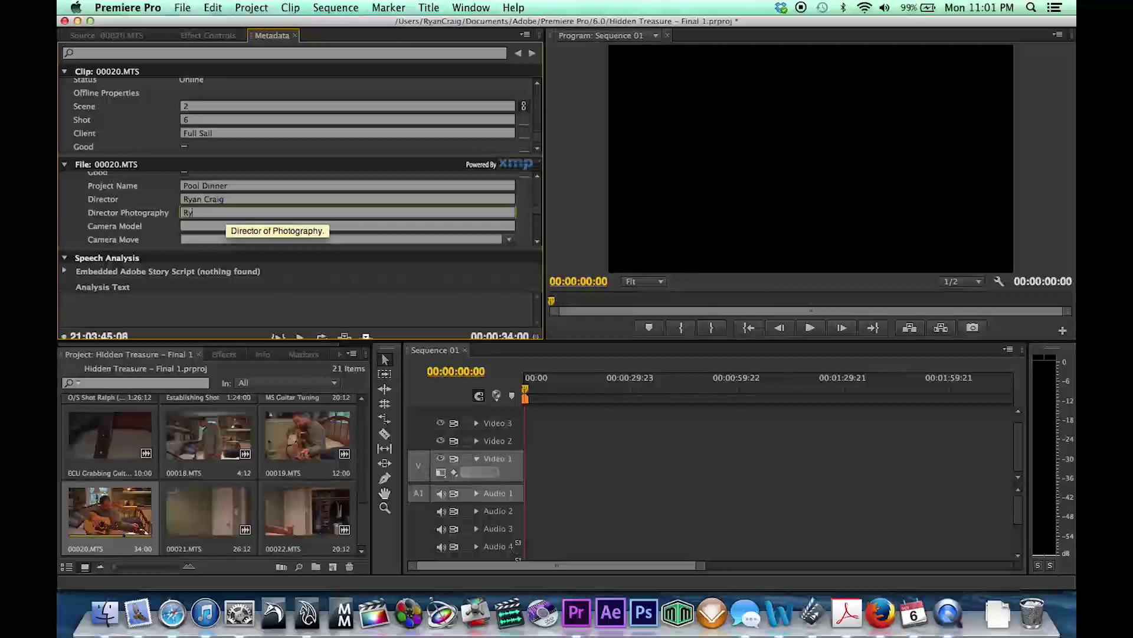
- Enter camera model FS100, Day of Shoot Friday, and Creator Full Sail
left_click(220, 226)
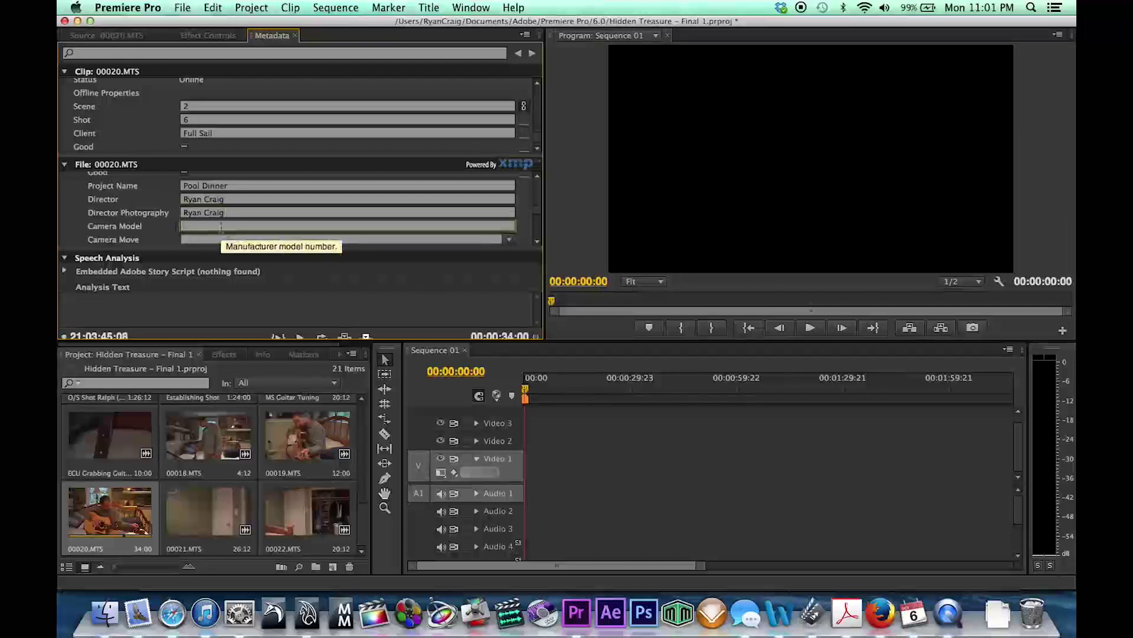
type("FS")
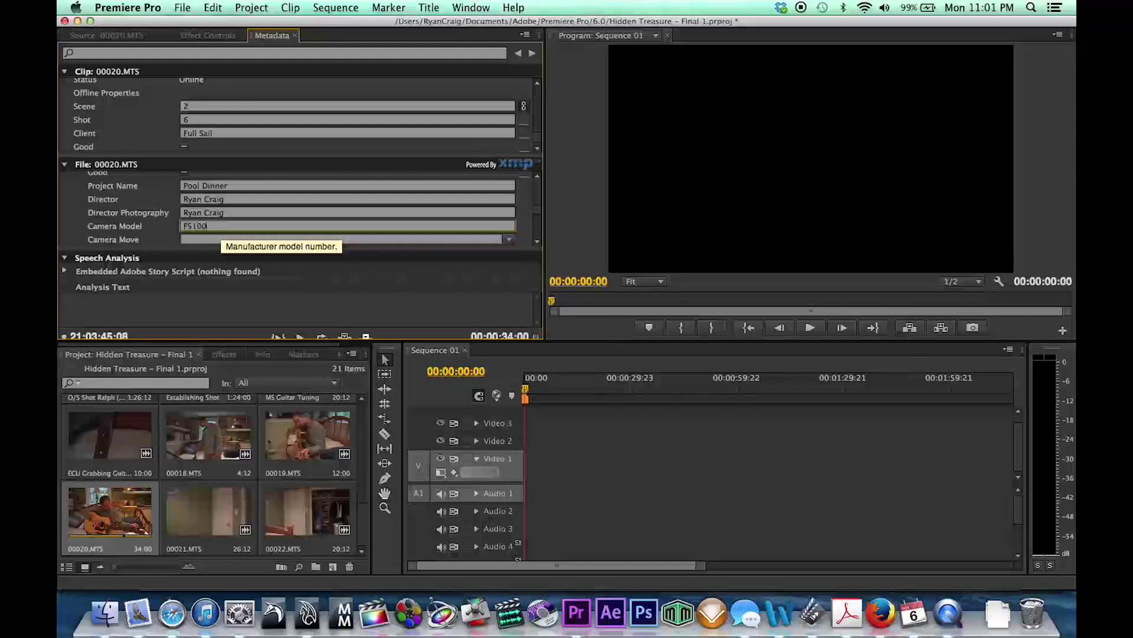
type("100")
scroll(205, 213, "down", 3)
left_click(205, 211)
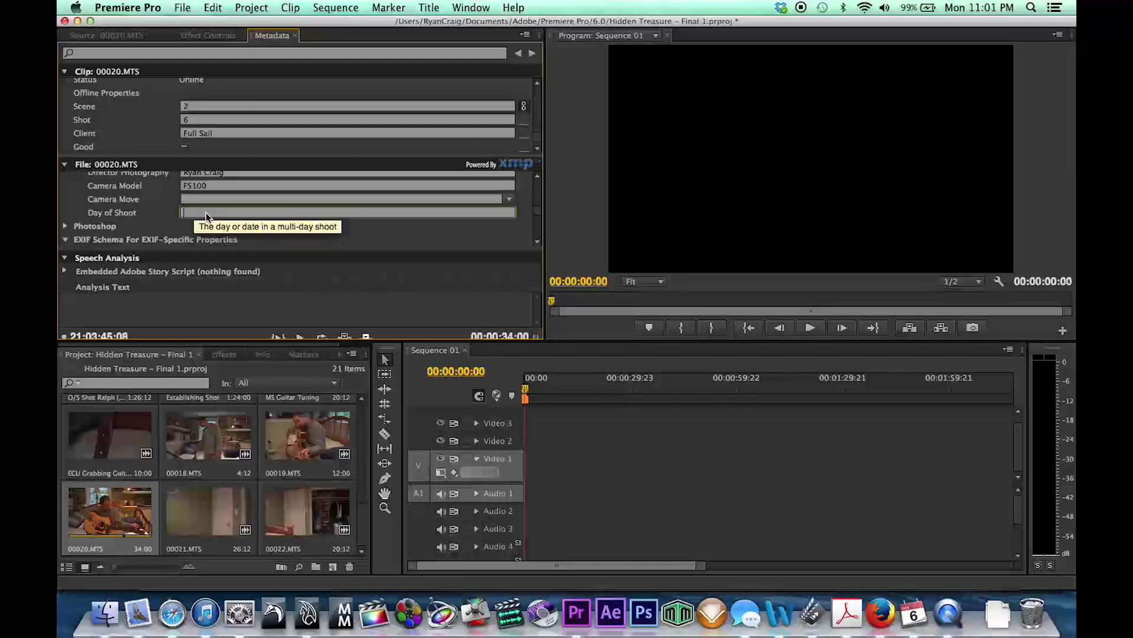
type("Friday")
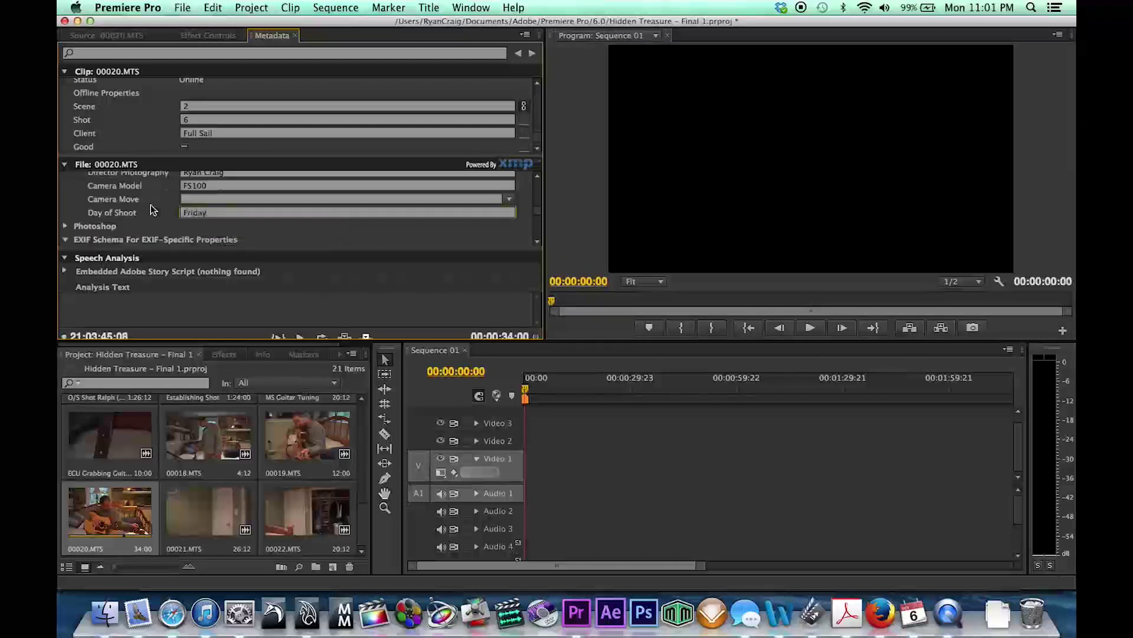
scroll(133, 216, "down", 8)
scroll(131, 216, "up", 10)
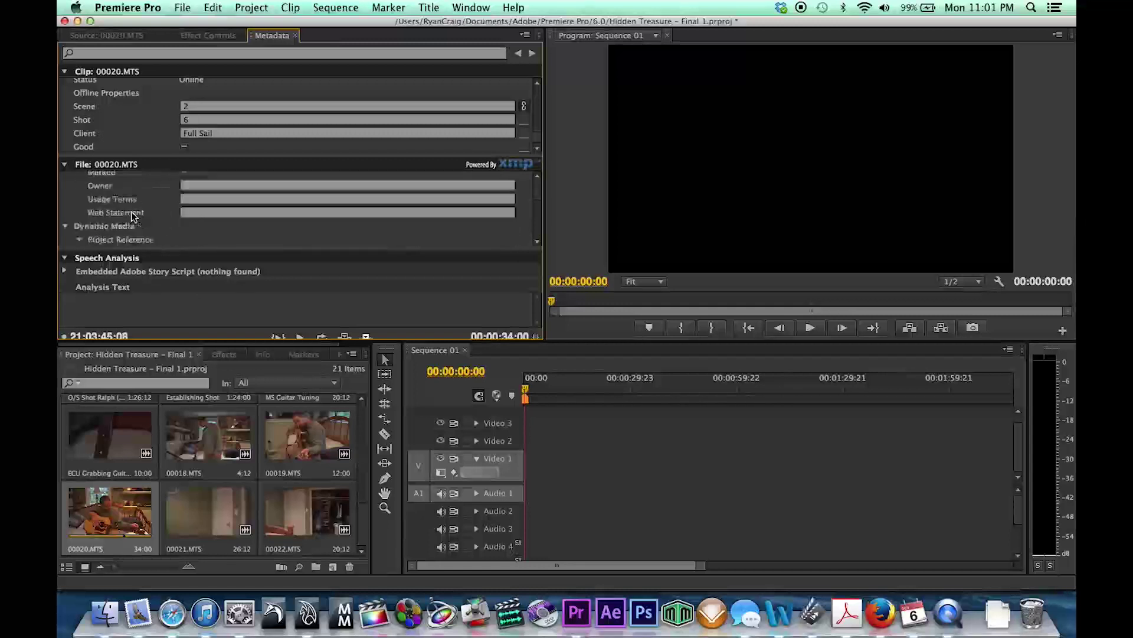
scroll(131, 216, "up", 1)
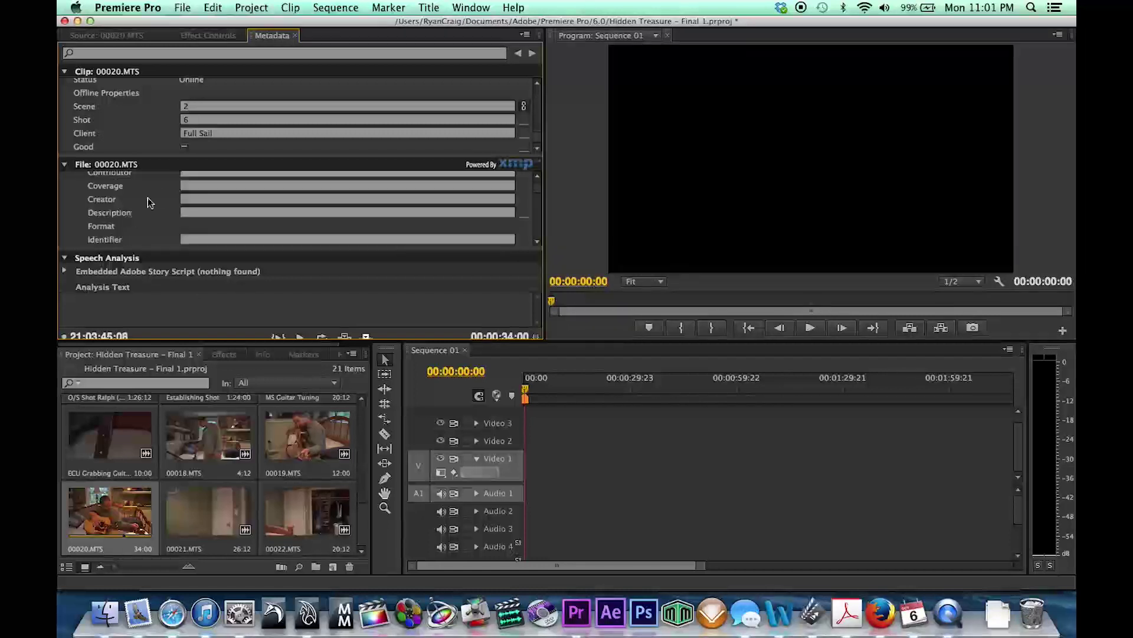
left_click(190, 199)
type("Full Sail")
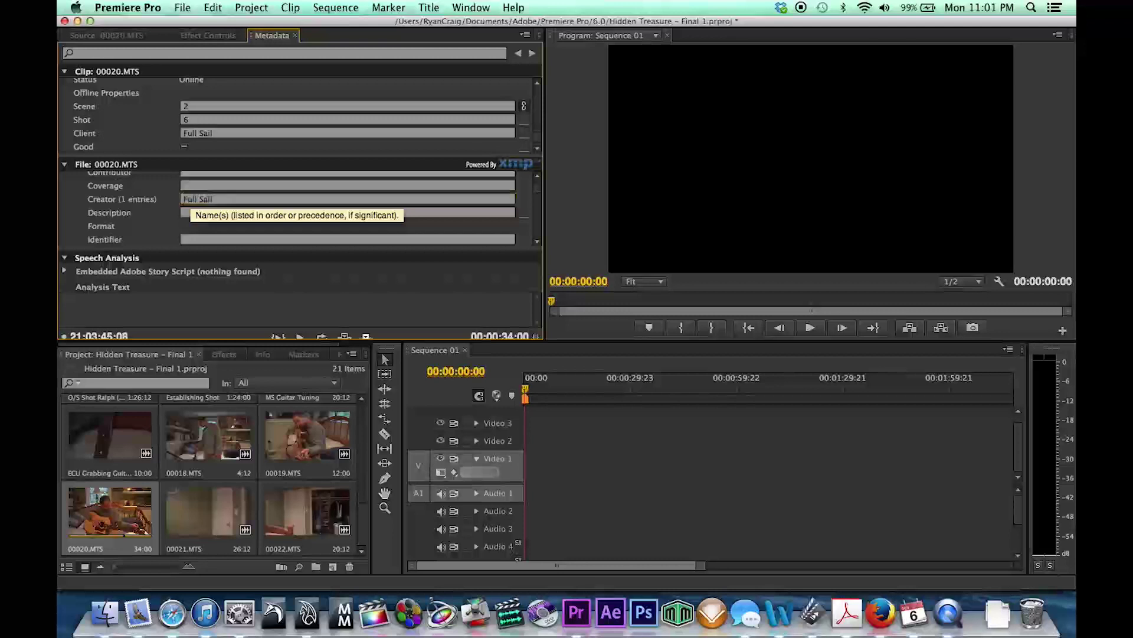
- Replace the clip name 00020.MTS with MS Guitar Tuning in the Metadata panel
scroll(148, 203, "up", 5)
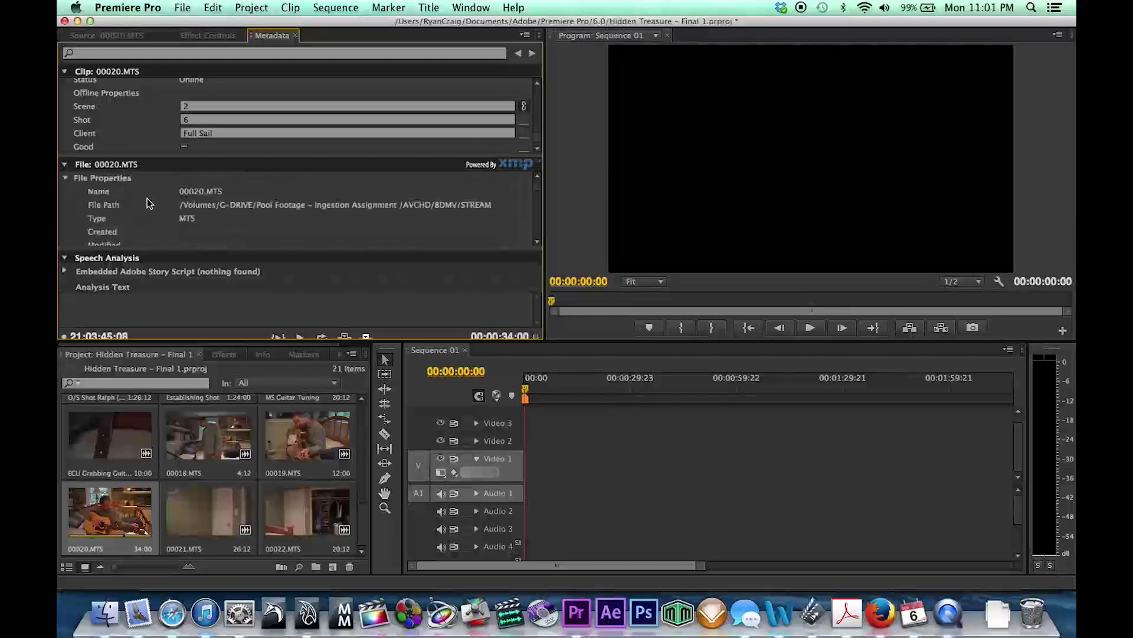
scroll(140, 95, "up", 6)
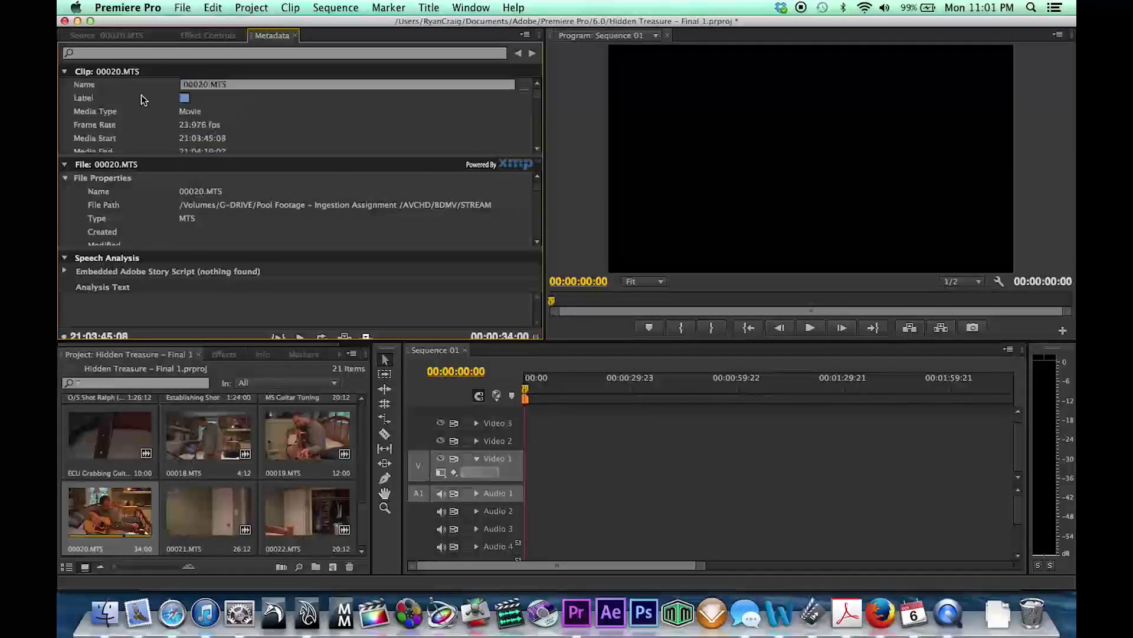
scroll(141, 94, "down", 5)
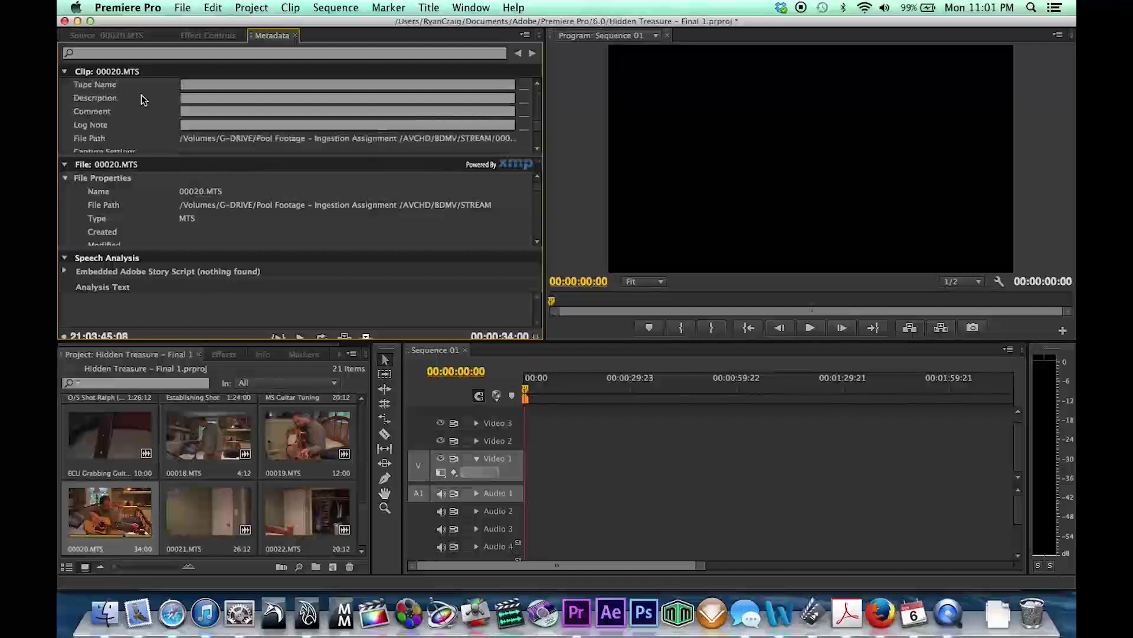
scroll(141, 95, "up", 5)
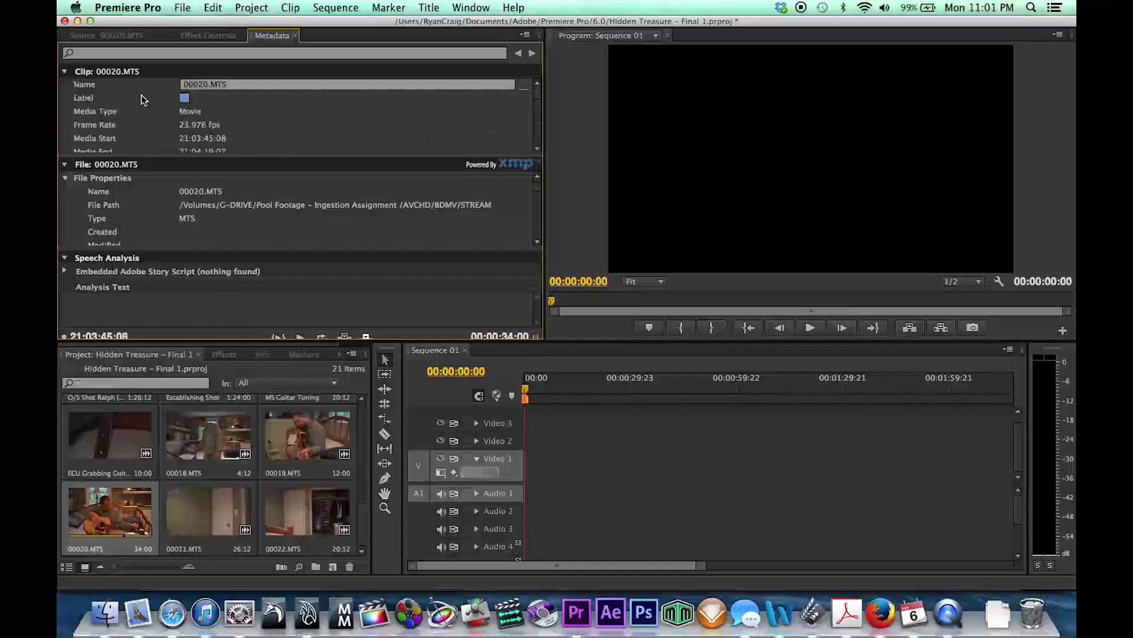
left_click(226, 84)
key("BackSpace")
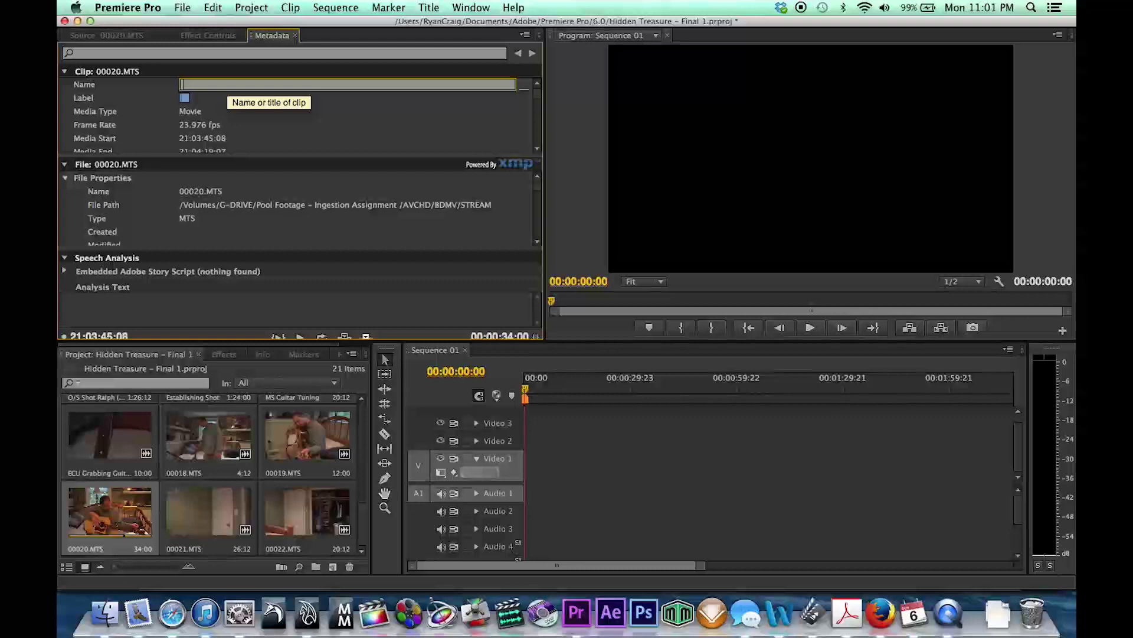
type("MS Guitar")
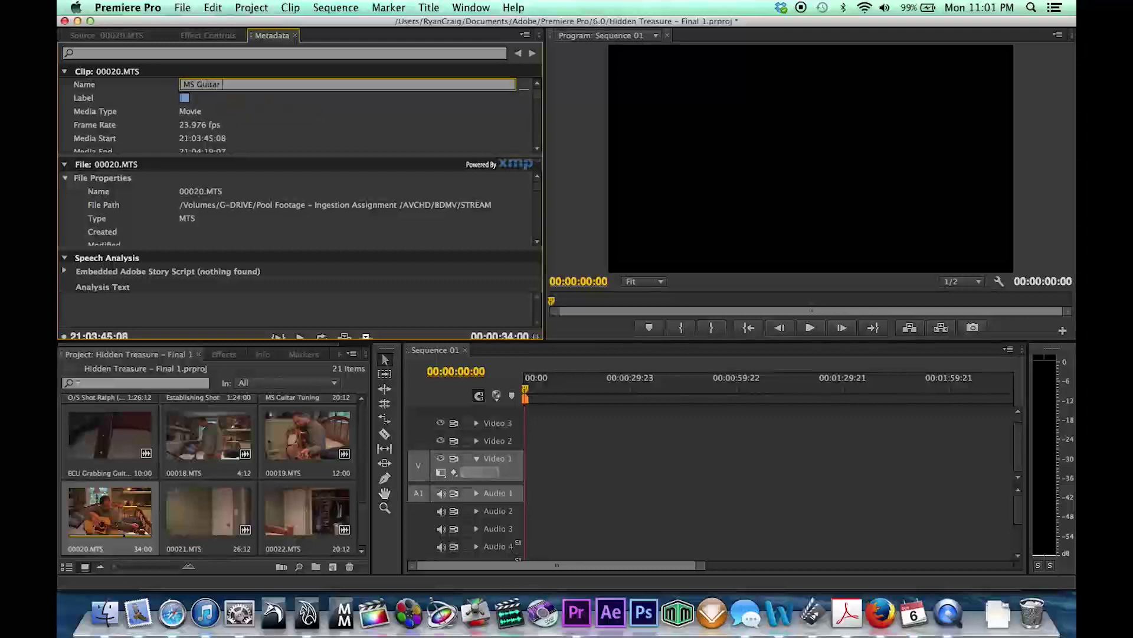
type(" Tun")
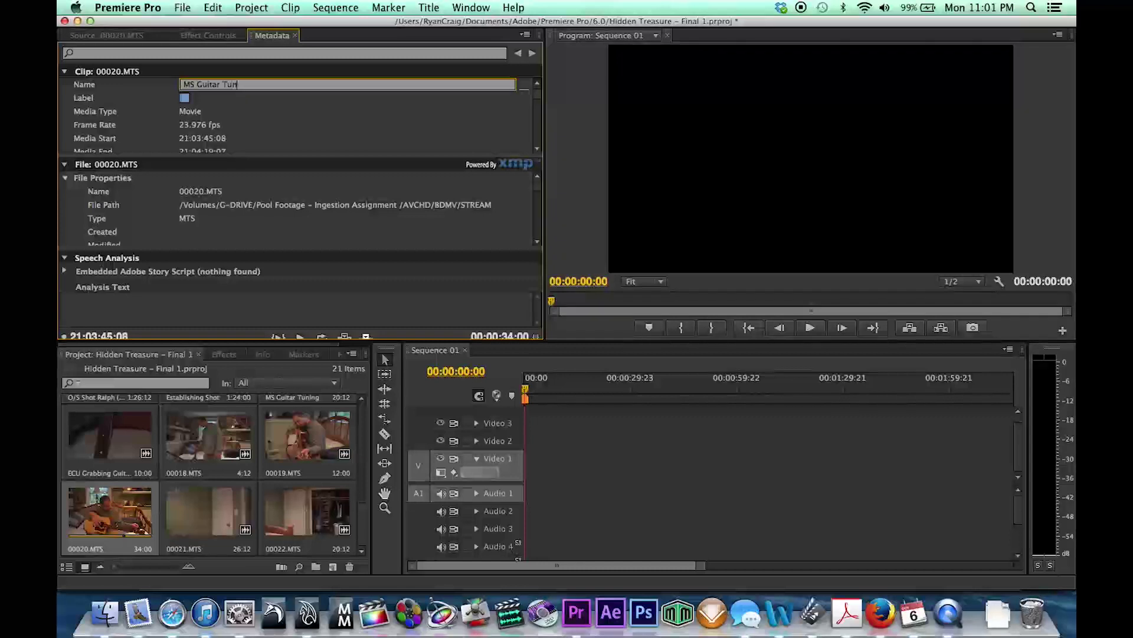
key("Return")
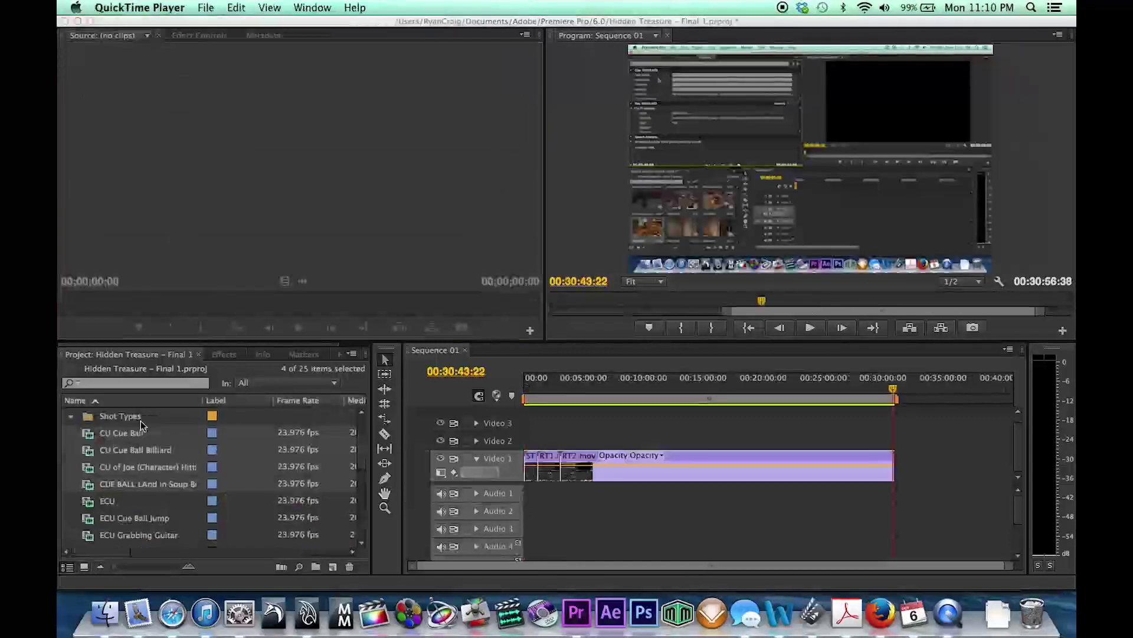
- Preview clip 00019.MTS in the Source Monitor and rename it MS
left_click(92, 439)
scroll(90, 439, "up", 4)
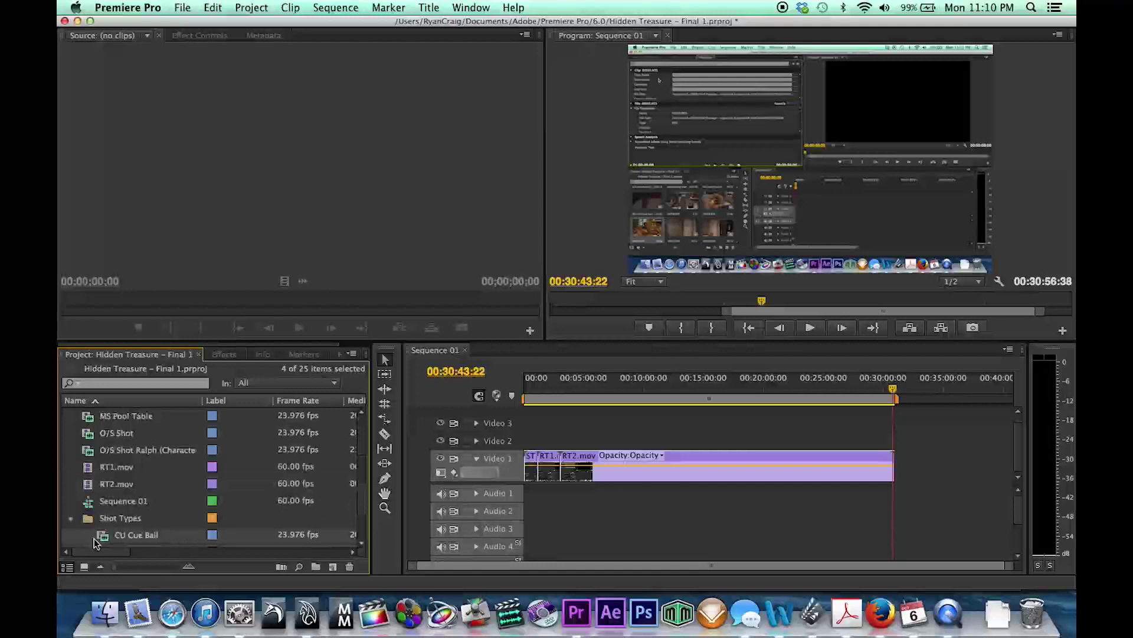
left_click(70, 518)
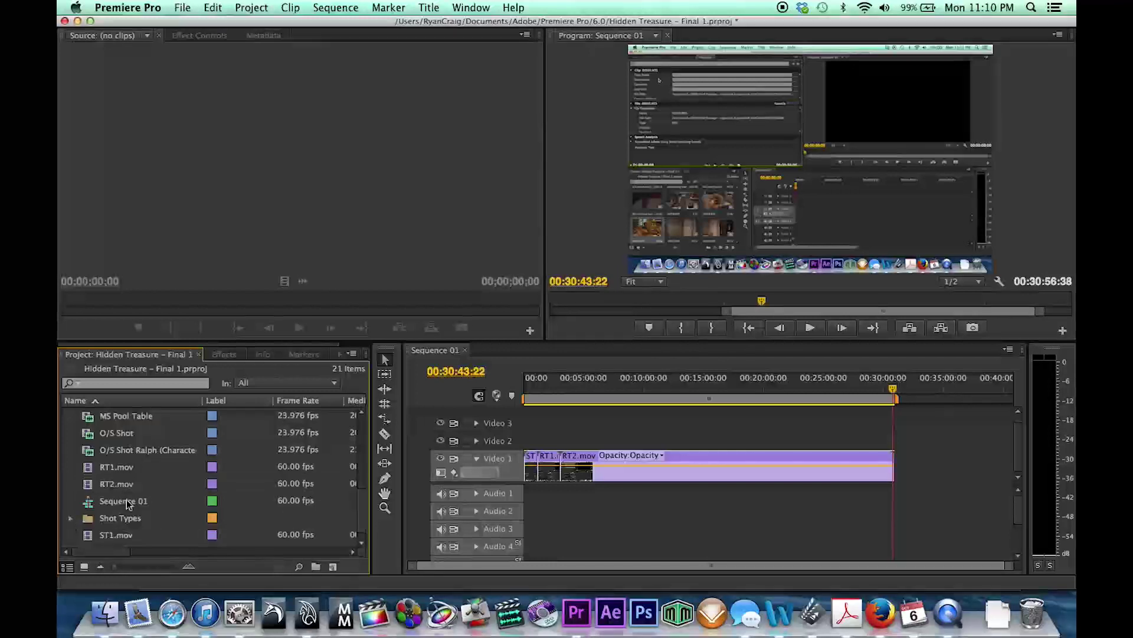
left_click(71, 519)
scroll(136, 522, "down", 3)
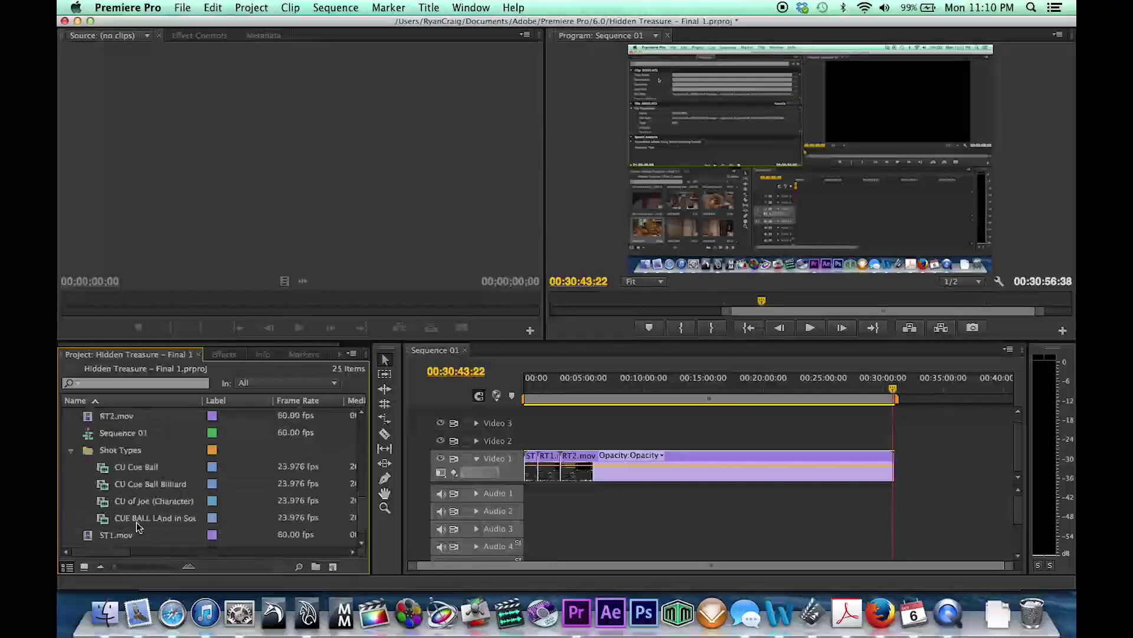
scroll(137, 530, "down", 5)
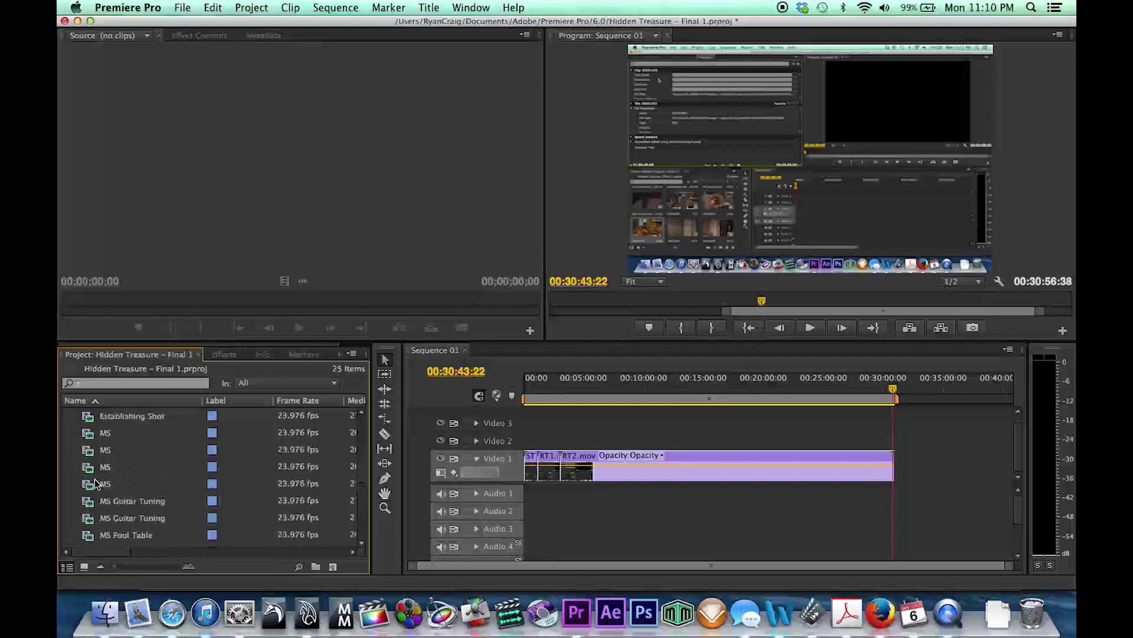
scroll(95, 482, "up", 2)
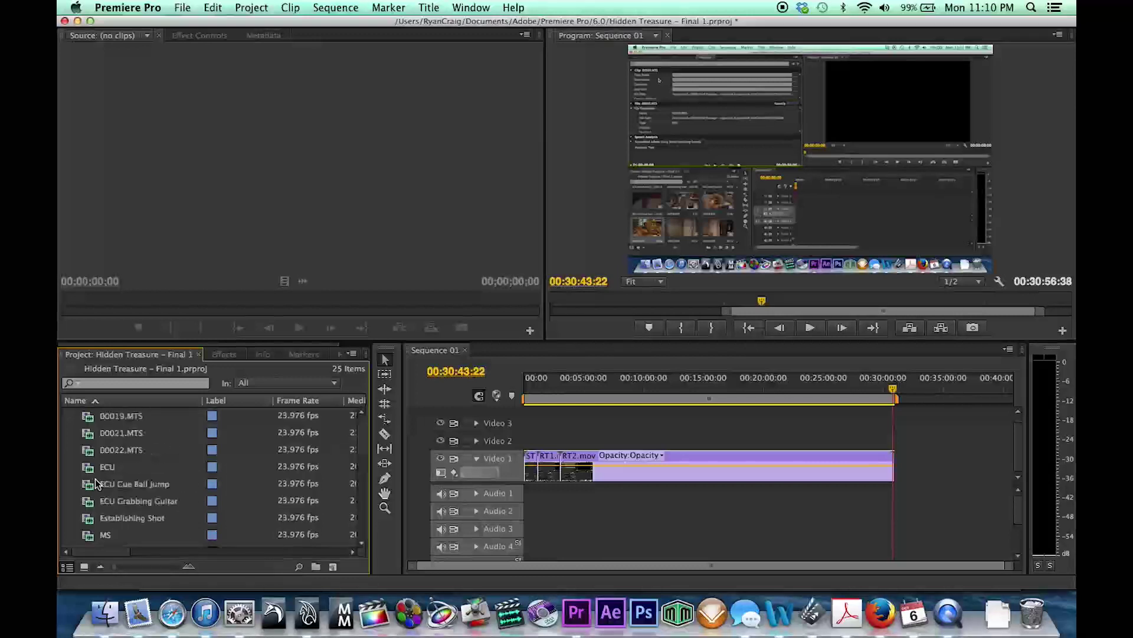
scroll(95, 479, "down", 4)
scroll(95, 466, "up", 2)
scroll(95, 433, "up", 2)
left_click(115, 415)
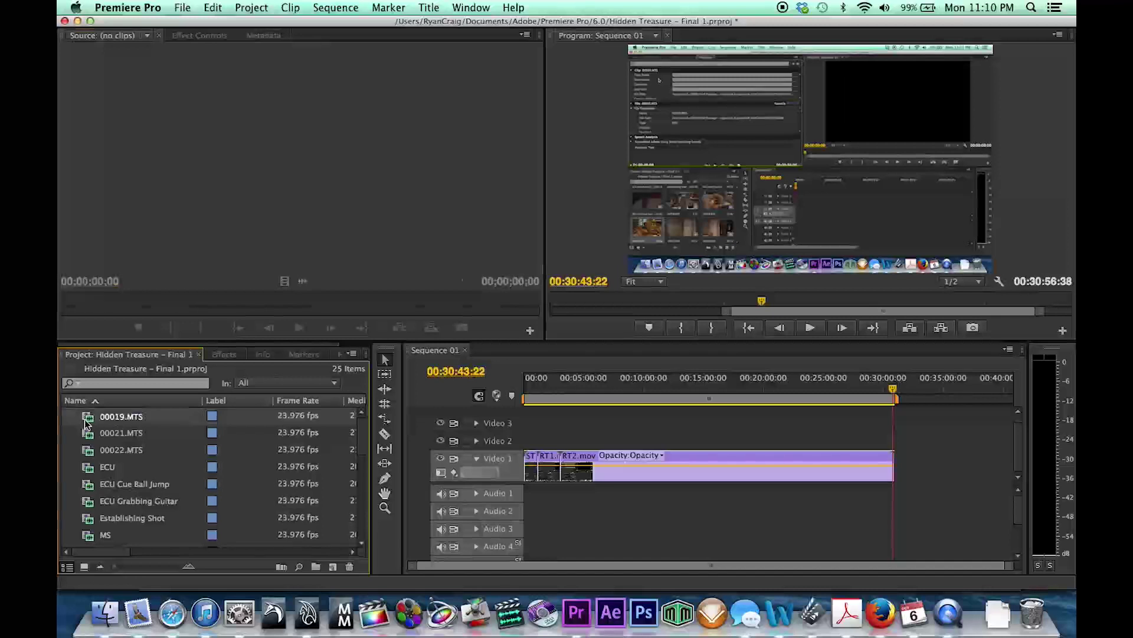
double_click(86, 420)
left_click(134, 418)
key("BackSpace")
type("MS")
key("Tab")
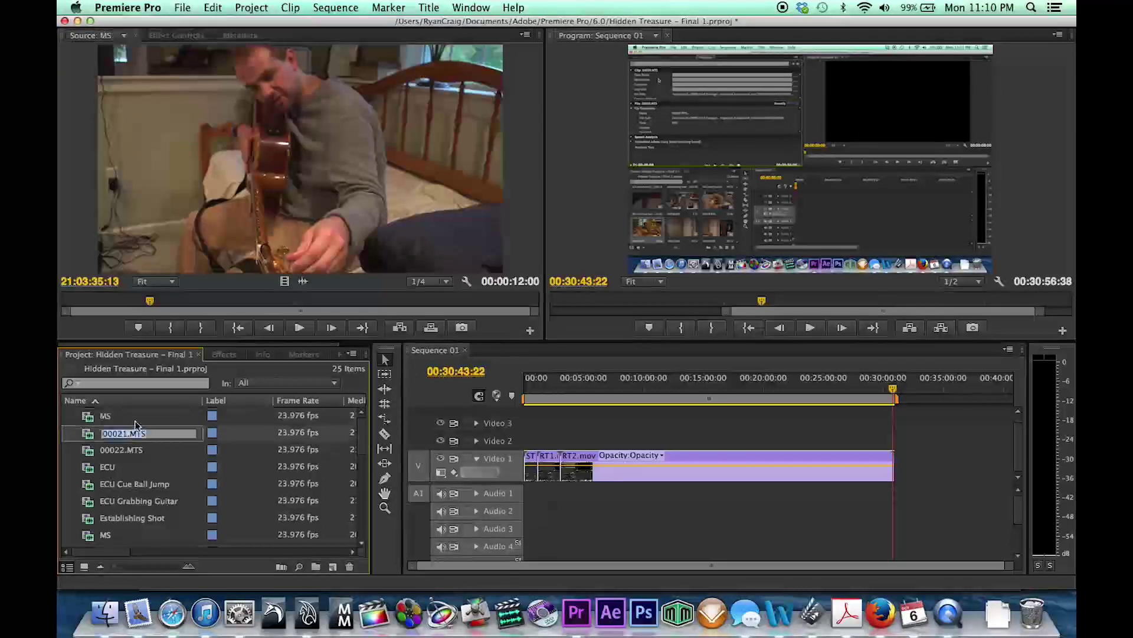
- Delete the unneeded clips 00021.MTS and 00022.MTS from the project
double_click(89, 432)
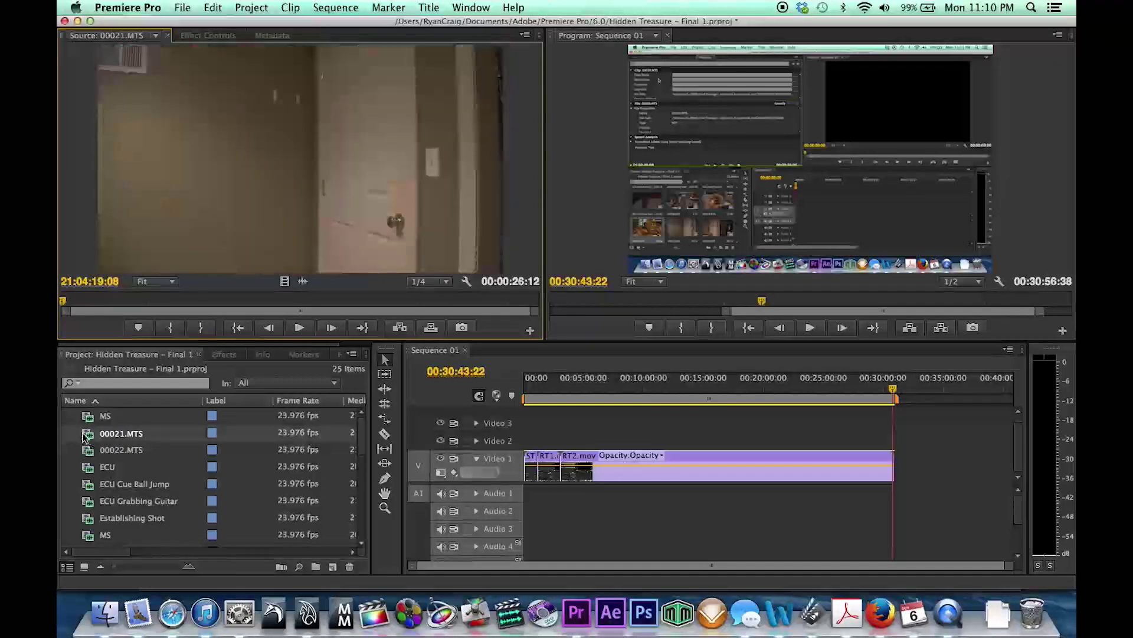
left_click(89, 451)
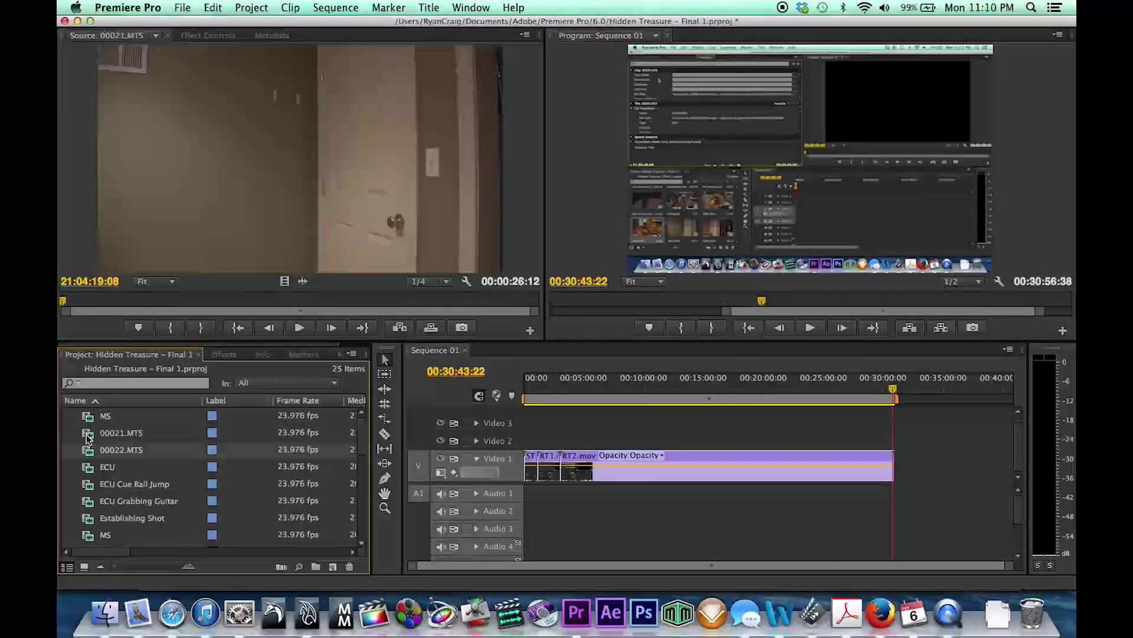
left_click(88, 437, "shift")
key("Delete")
scroll(130, 472, "down", 5)
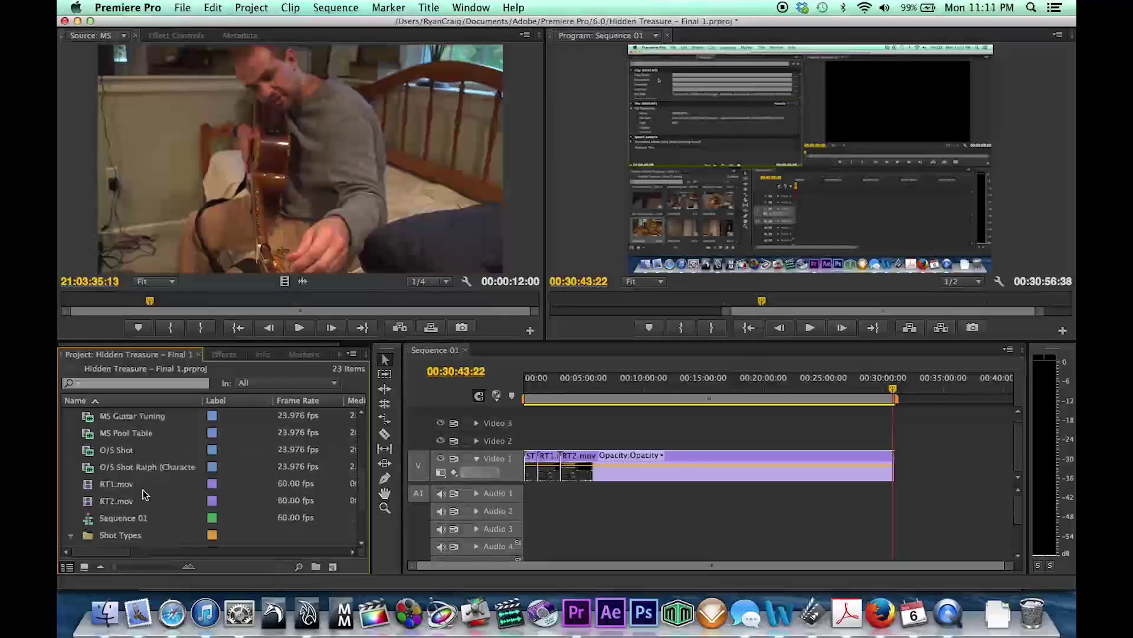
scroll(142, 495, "down", 3)
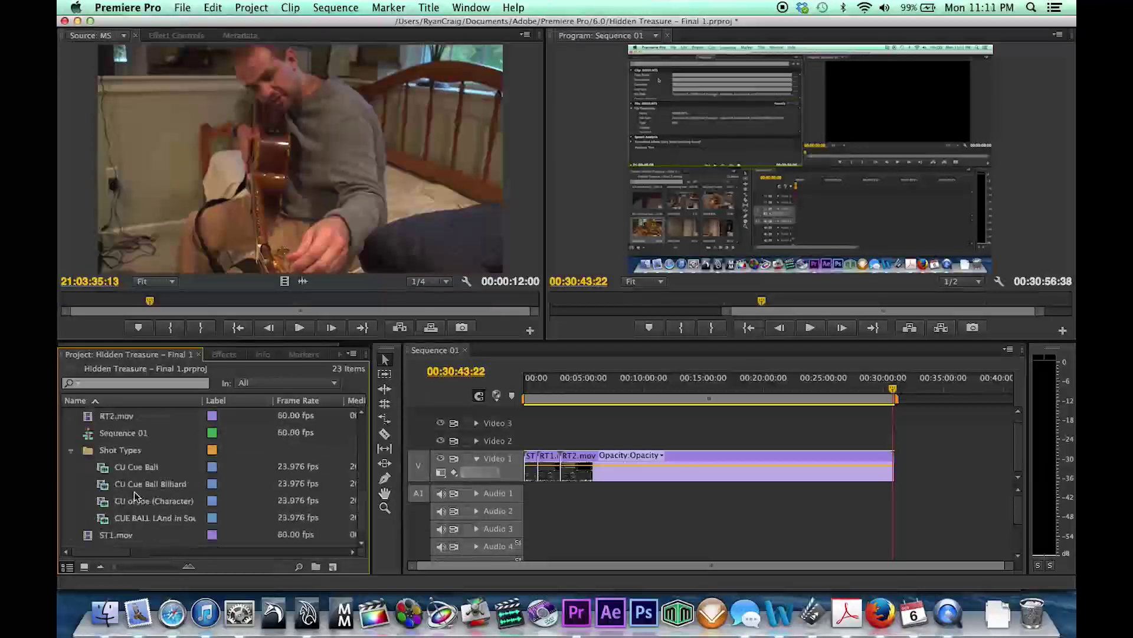
- Create a new bin named MS and move it into the Shot Types bin
right_click(83, 469)
left_click(121, 500)
key("BackSpace")
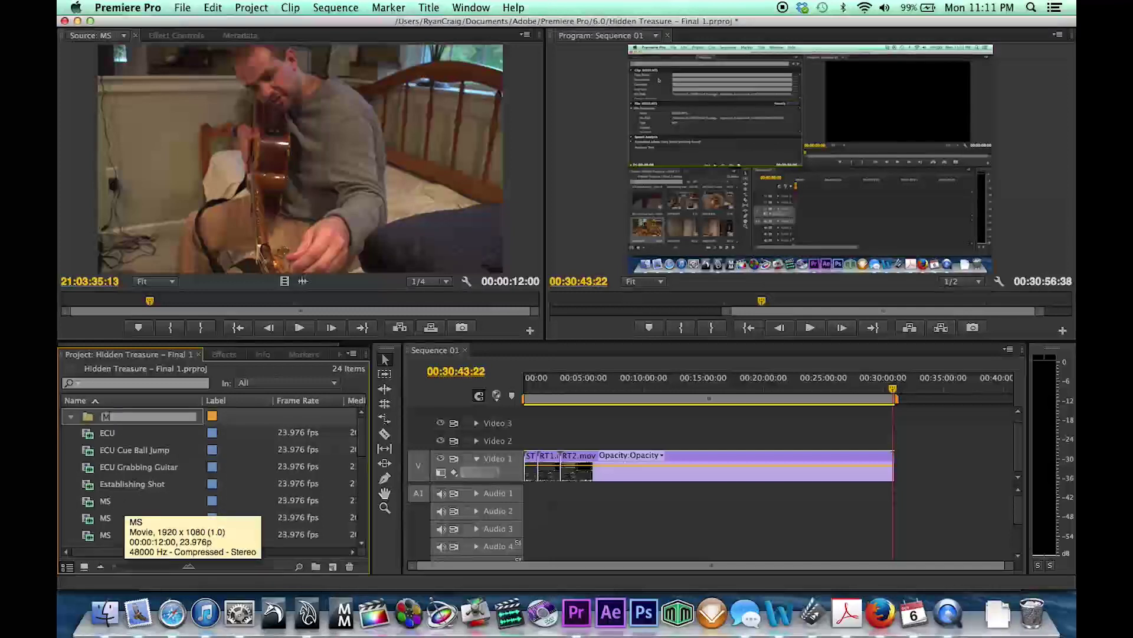
type("MS")
key("Tab")
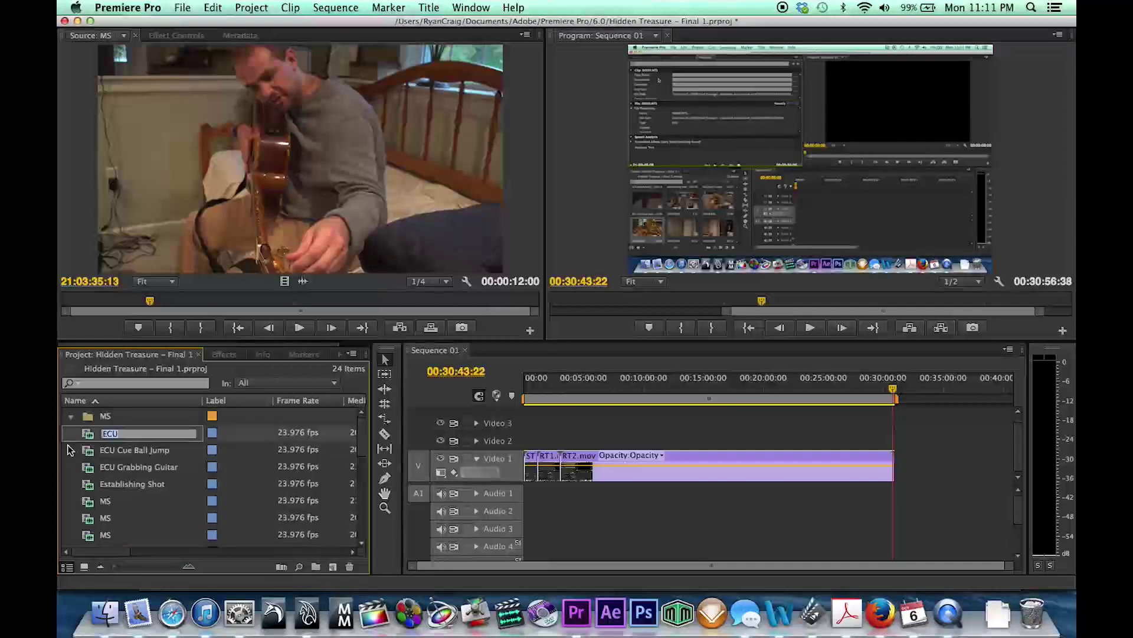
key("Escape")
left_click_drag(90, 420, 98, 488)
- Gather the eight MS-named clips into the MS bin and collapse it
scroll(98, 484, "down", 6)
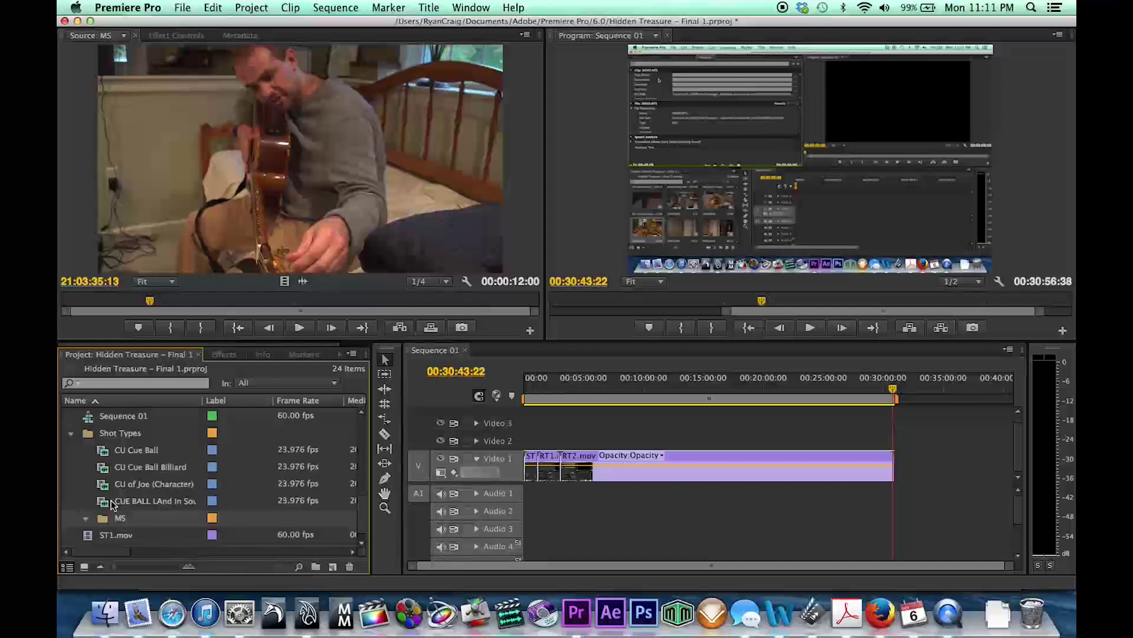
scroll(114, 497, "down", 1)
scroll(94, 473, "down", 3)
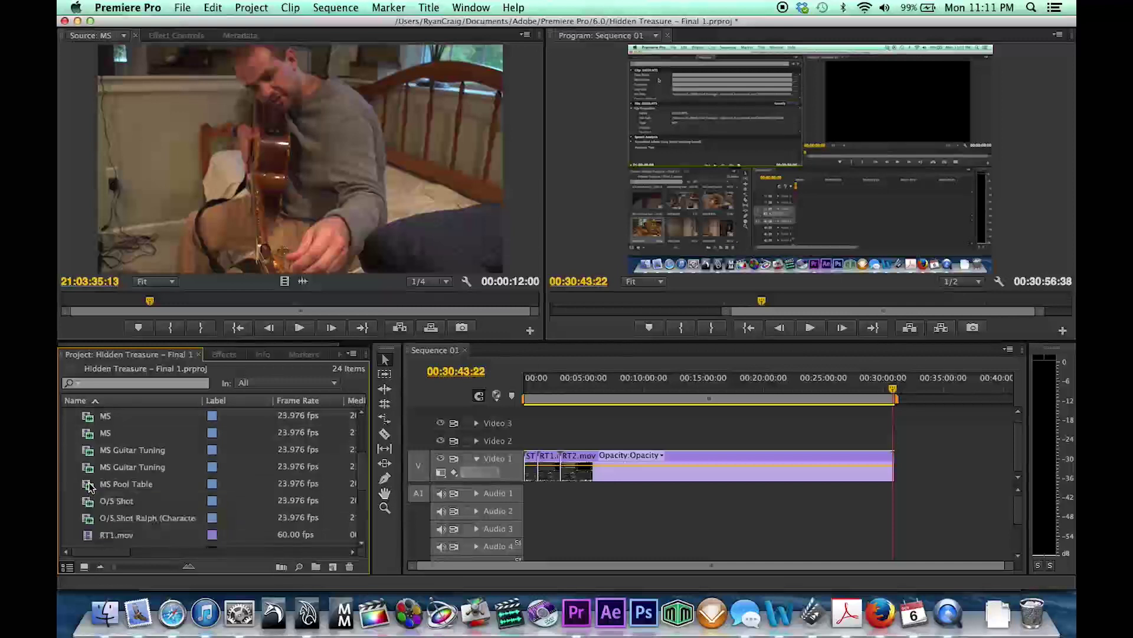
left_click(89, 485, "shift")
scroll(103, 490, "down", 3)
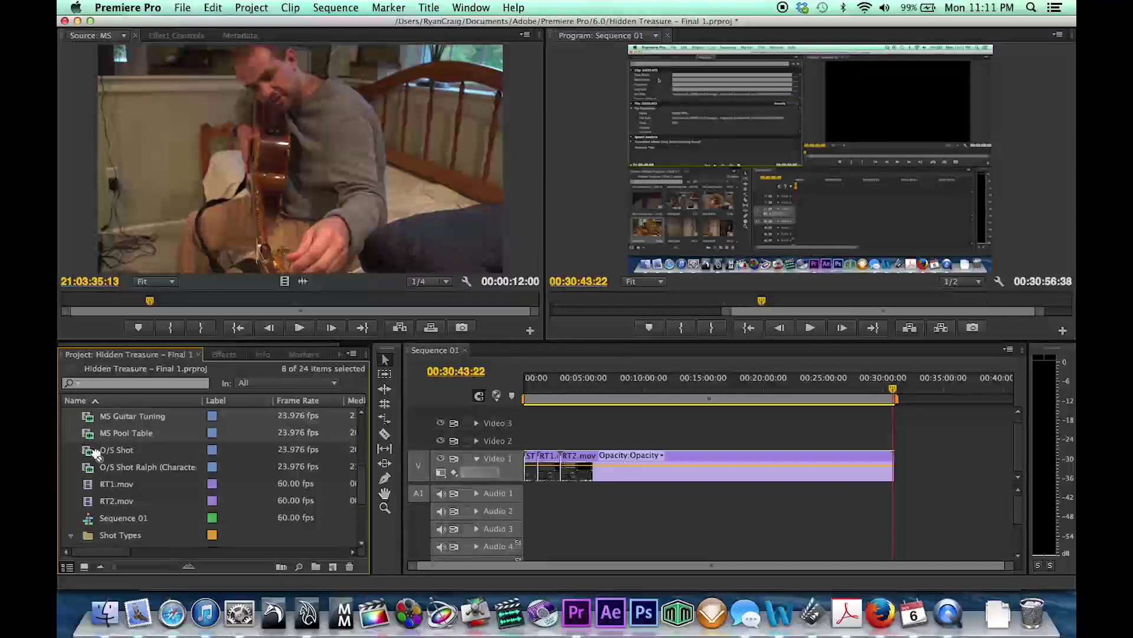
scroll(94, 478, "down", 4)
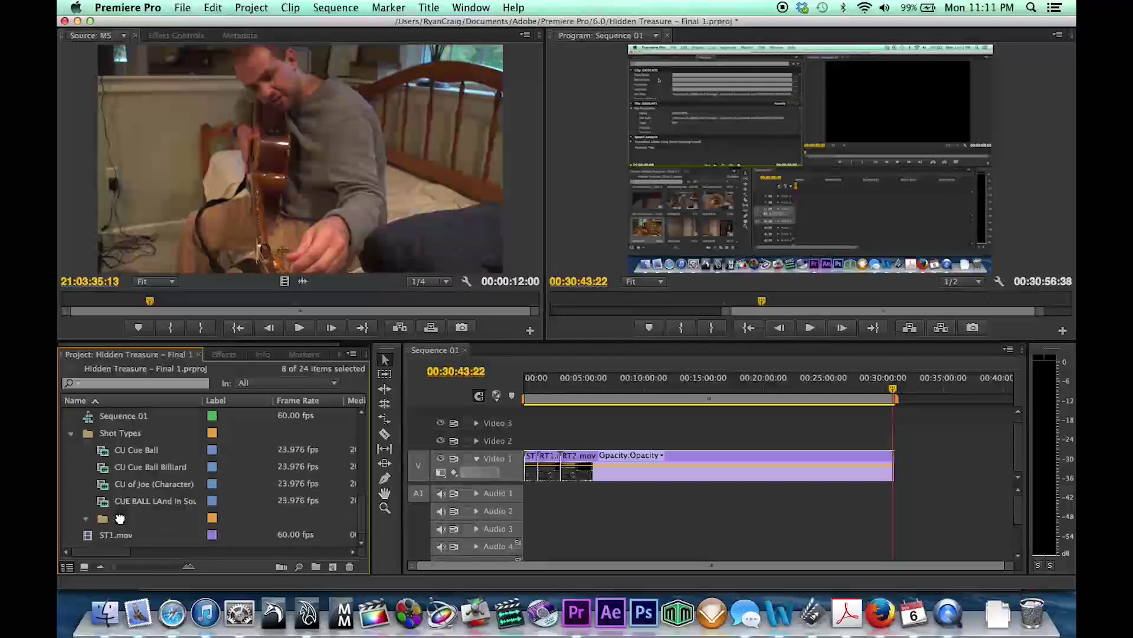
scroll(118, 508, "down", 3)
scroll(118, 502, "up", 3)
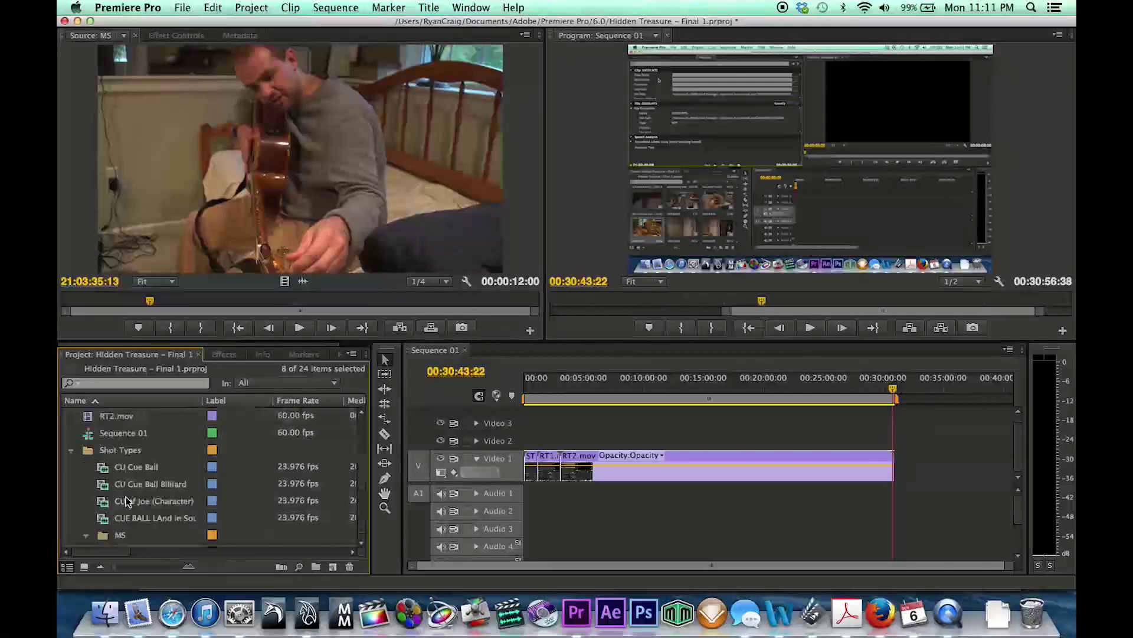
left_click(87, 503)
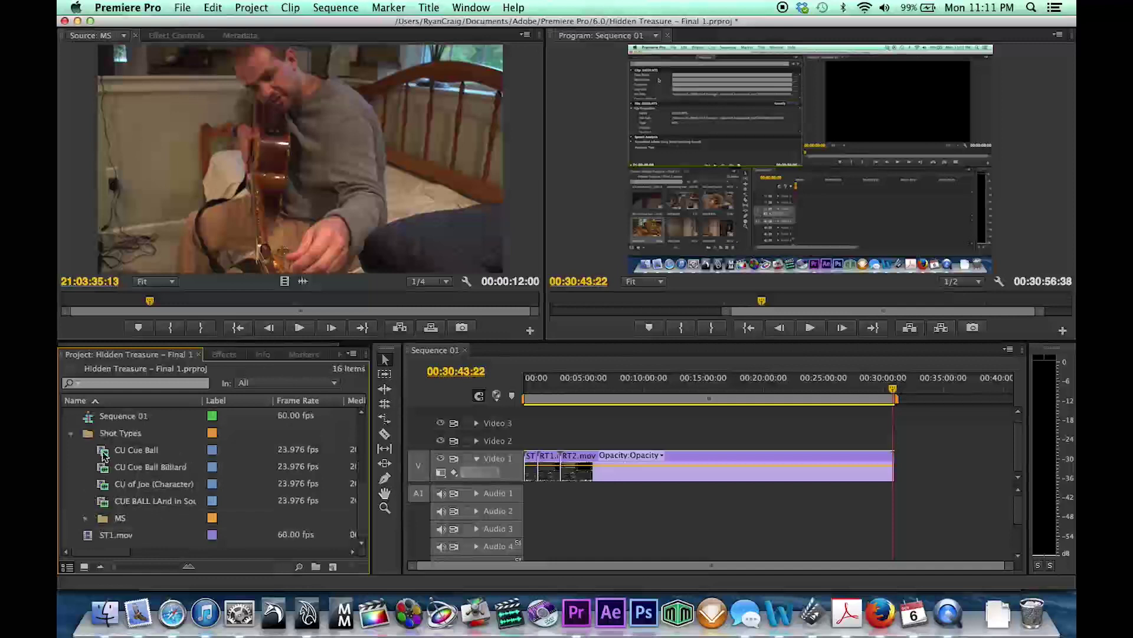
- Create a CU bin holding the four CU clips, including CU Cue Ball
right_click(76, 452)
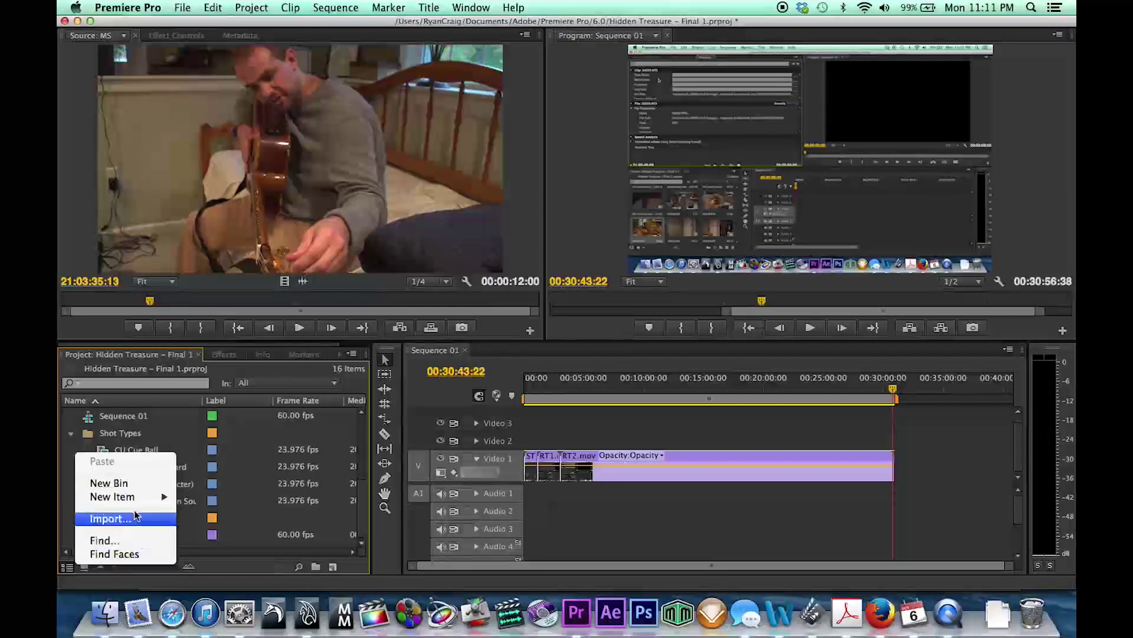
left_click(115, 483)
key("BackSpace")
type("CU")
key("Tab")
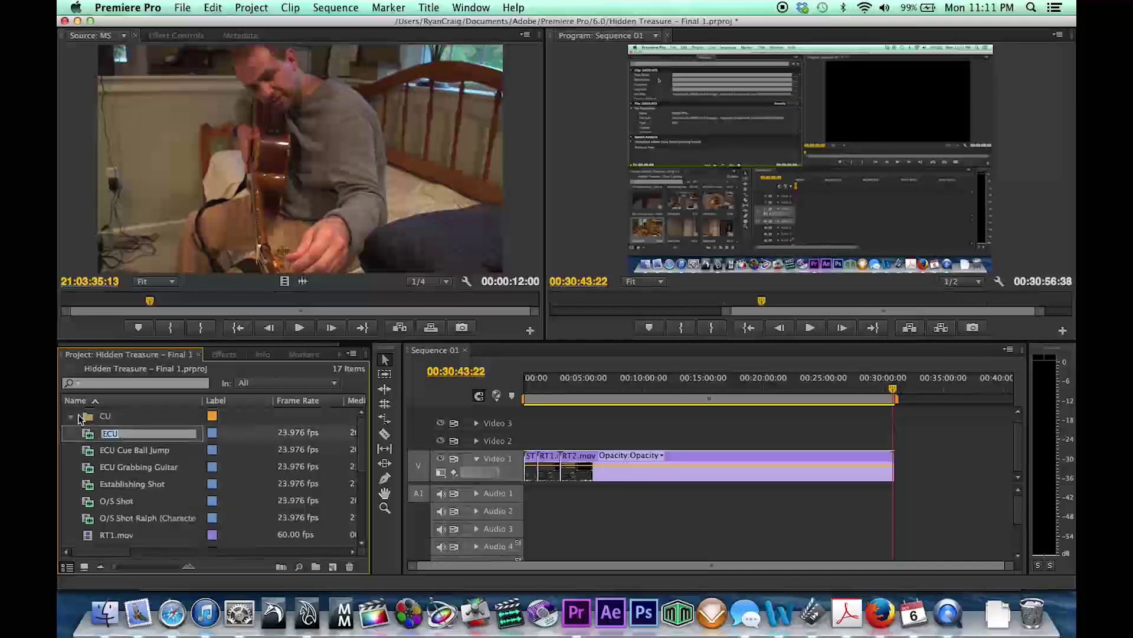
key("Escape")
scroll(87, 449, "down", 5)
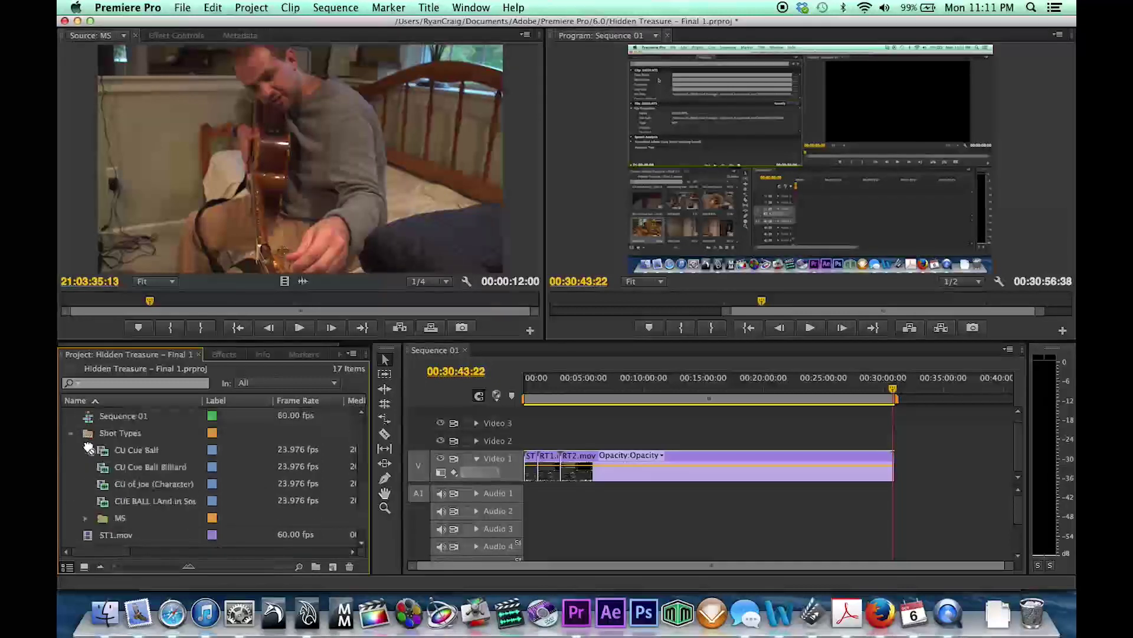
left_click(111, 448)
left_click(103, 502, "shift")
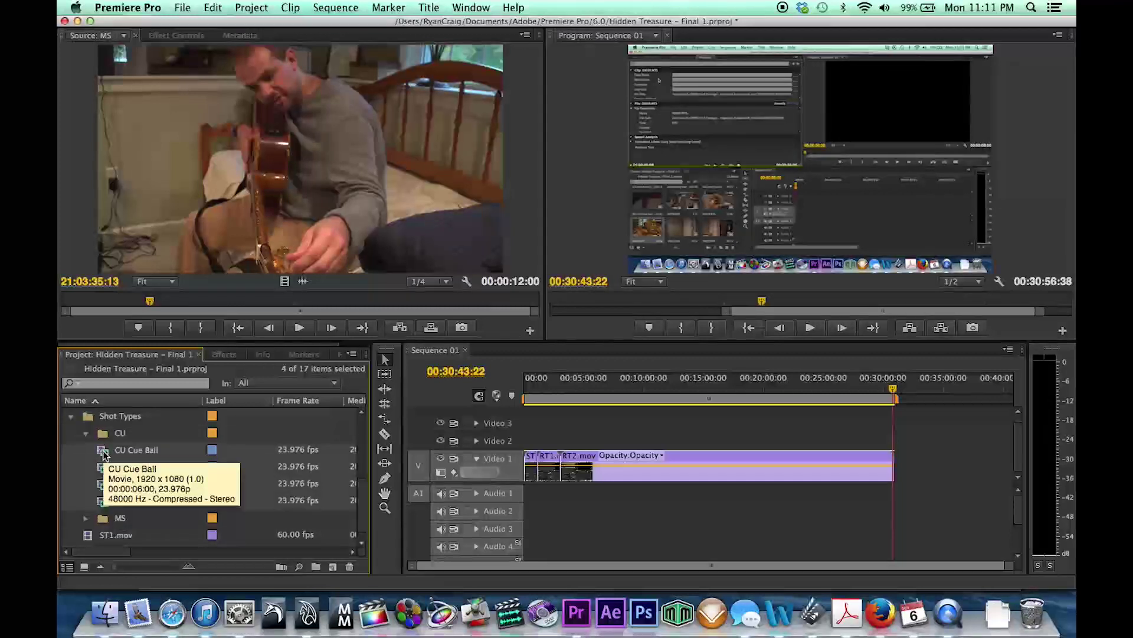
left_click(86, 433)
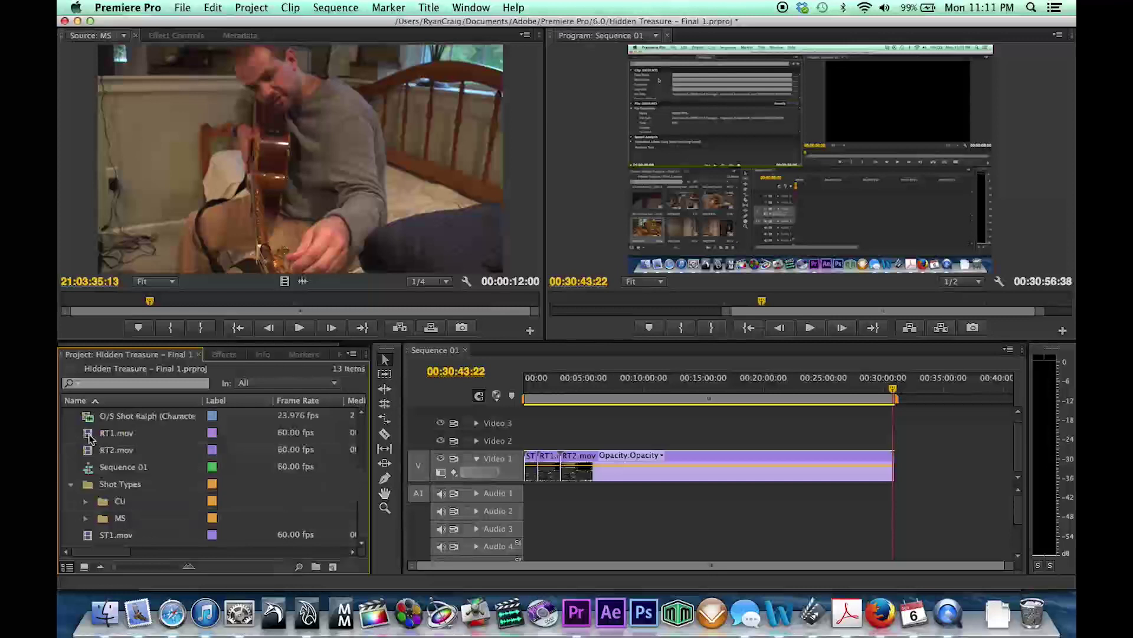
scroll(88, 448, "up", 3)
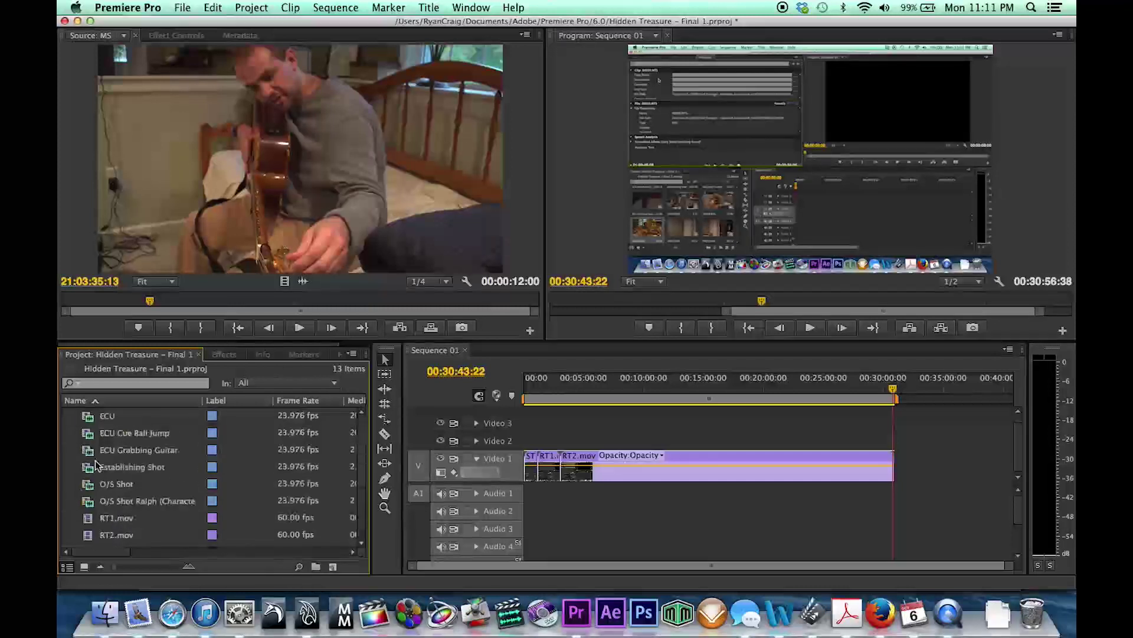
scroll(105, 519, "down", 3)
- Create an ECU bin and move the three ECU clips into it
right_click(70, 503)
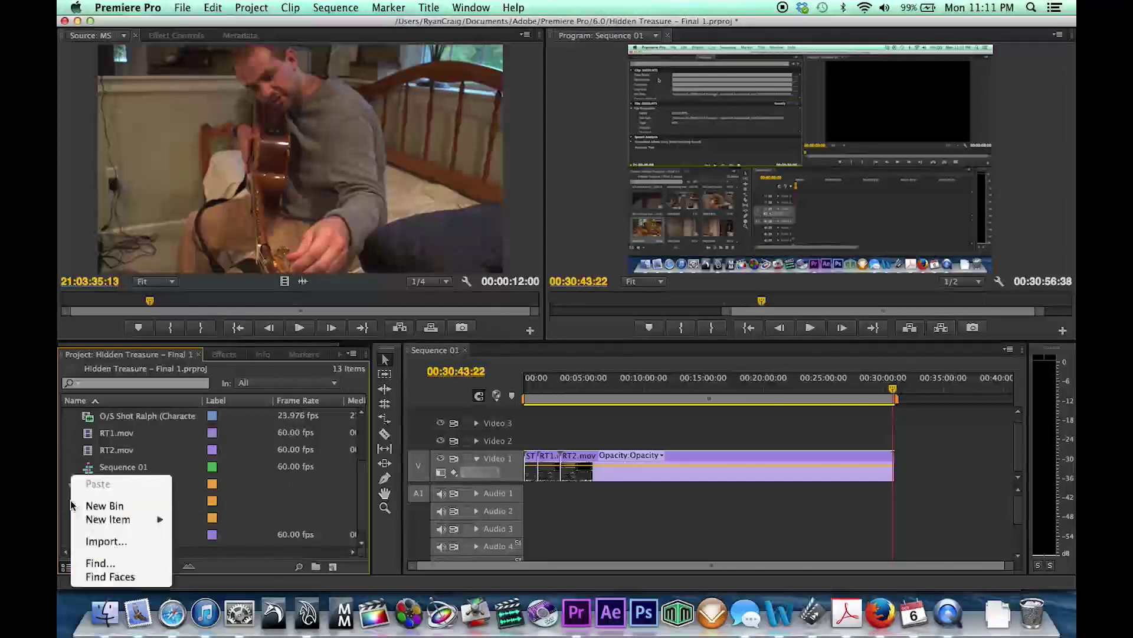
left_click(101, 503)
type("ECU")
key("Tab")
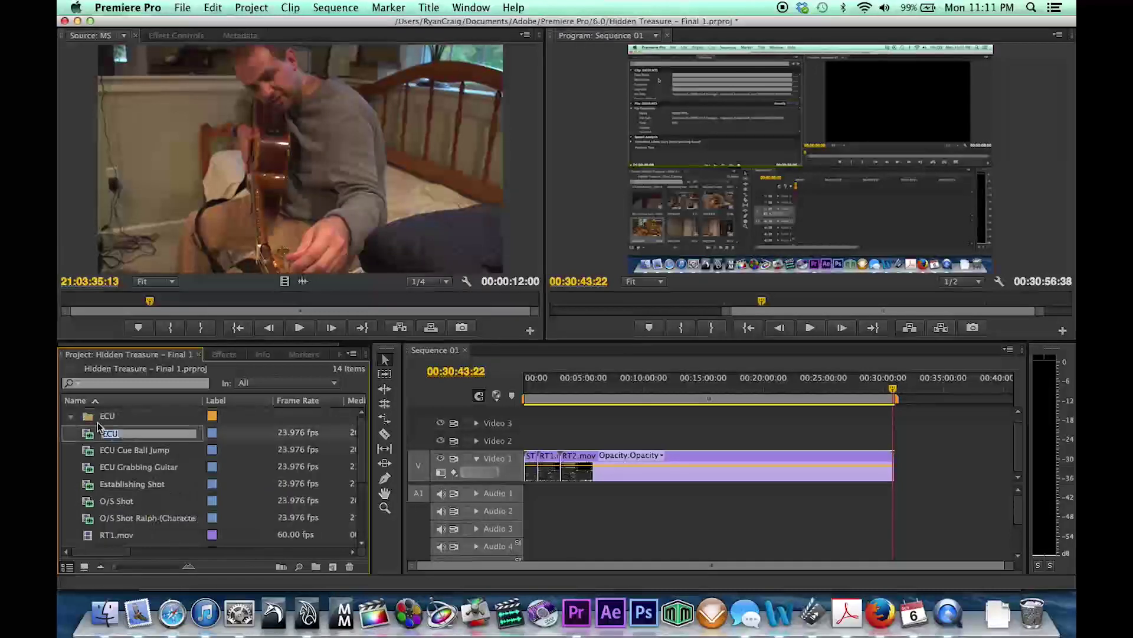
key("Return")
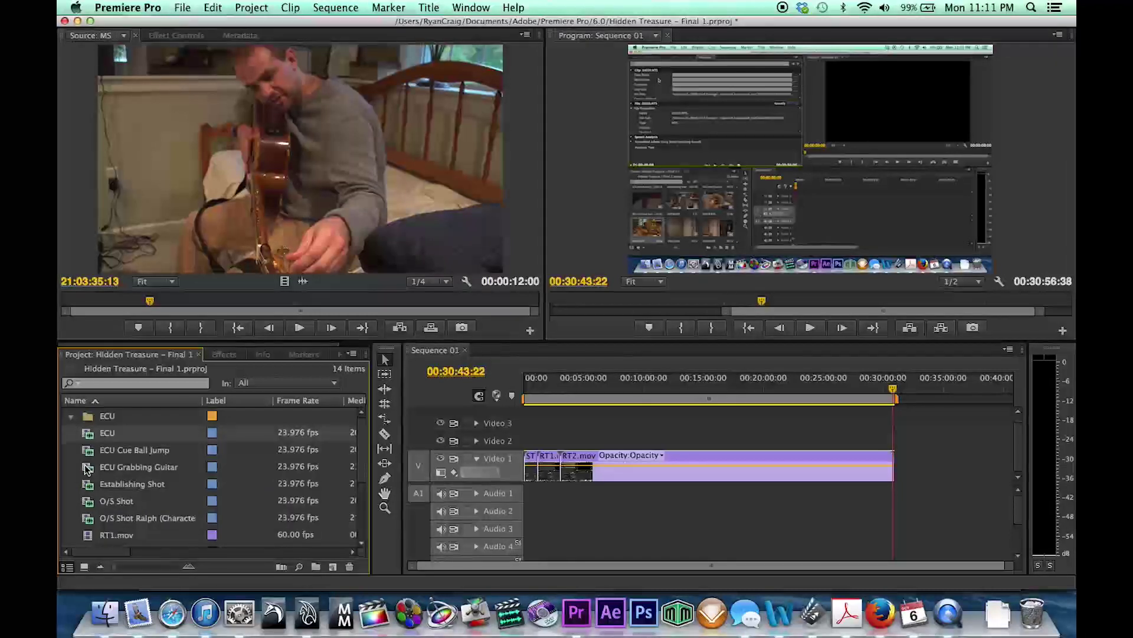
left_click_drag(86, 468, 93, 418)
left_click(71, 416)
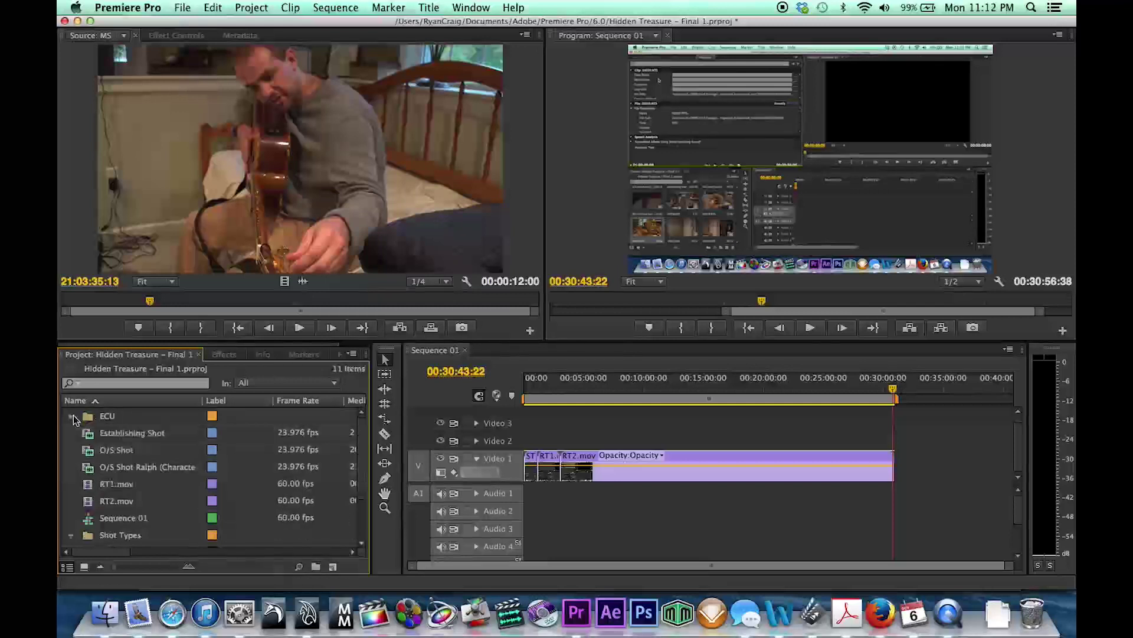
scroll(102, 453, "down", 3)
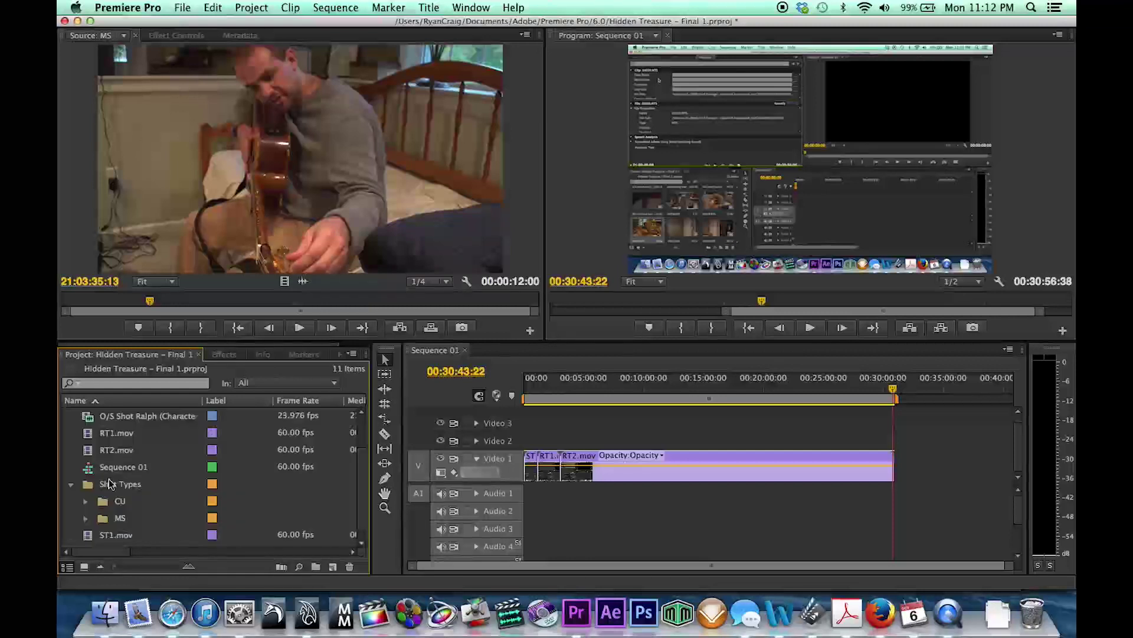
scroll(101, 460, "up", 3)
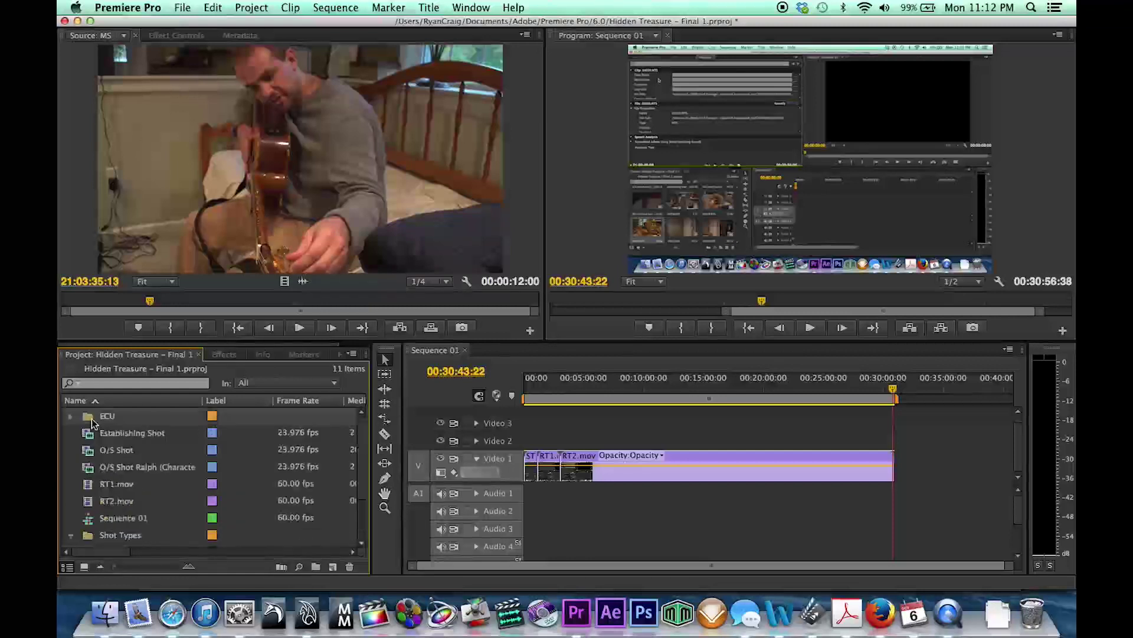
scroll(98, 452, "down", 3)
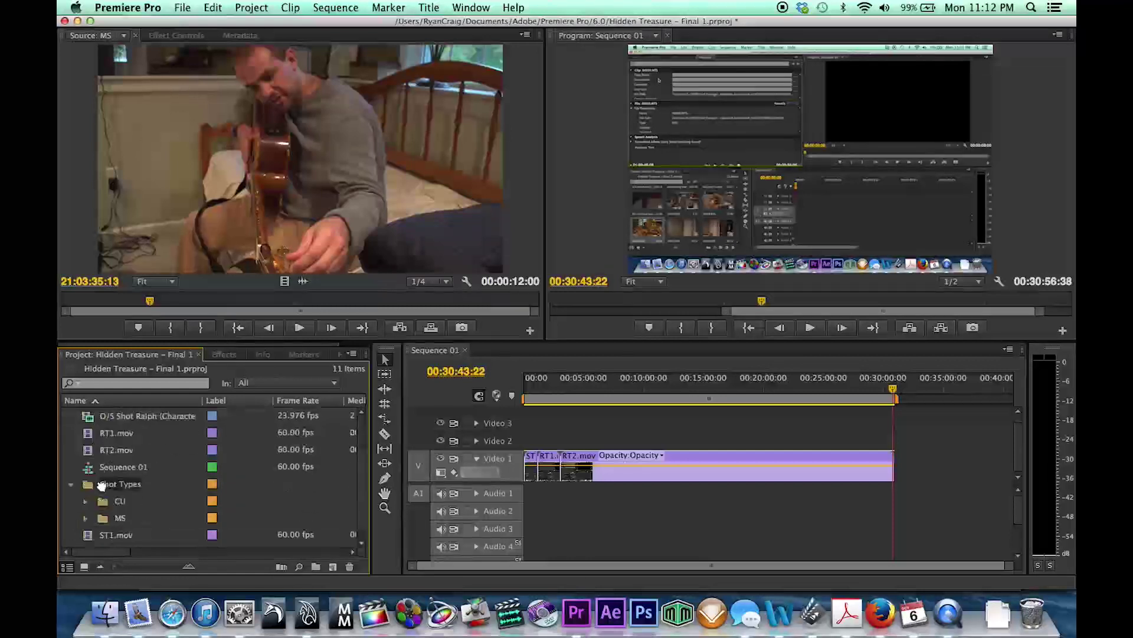
scroll(100, 490, "up", 2)
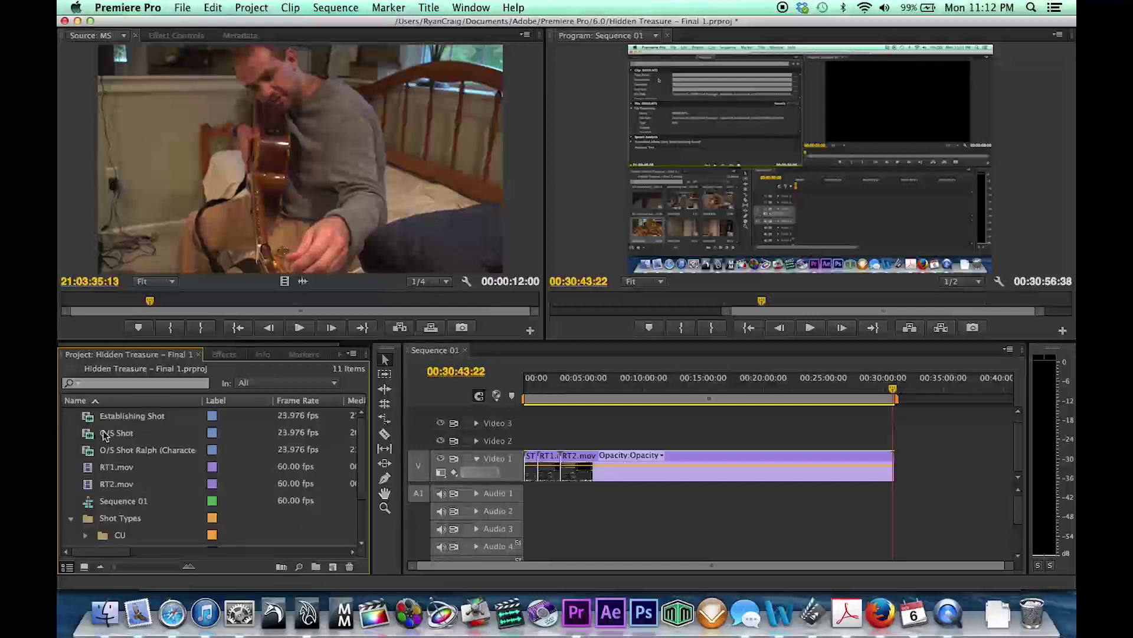
- Create an Establishing Shots bin with the Establishing Shot clip and move it into Shot Types
right_click(66, 424)
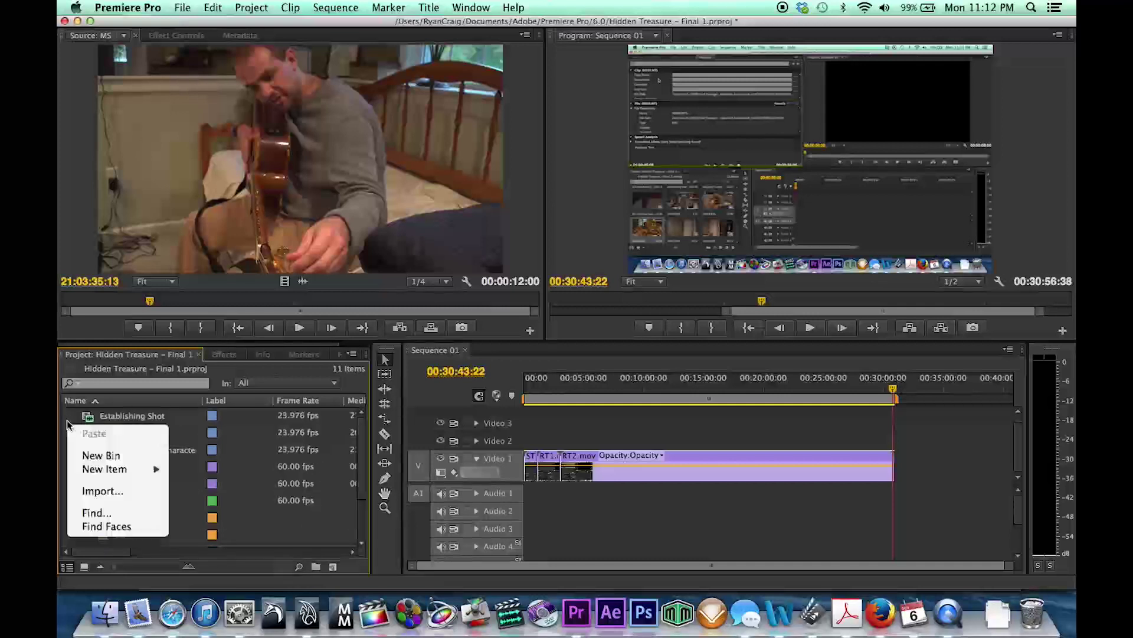
left_click(102, 455)
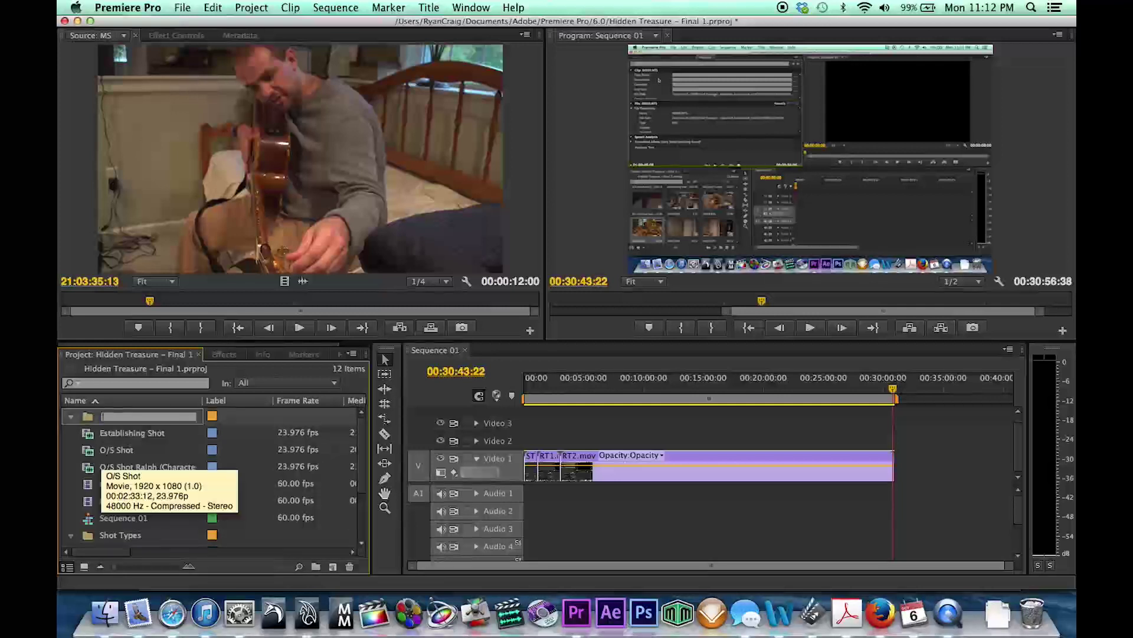
type("Establishing Shot")
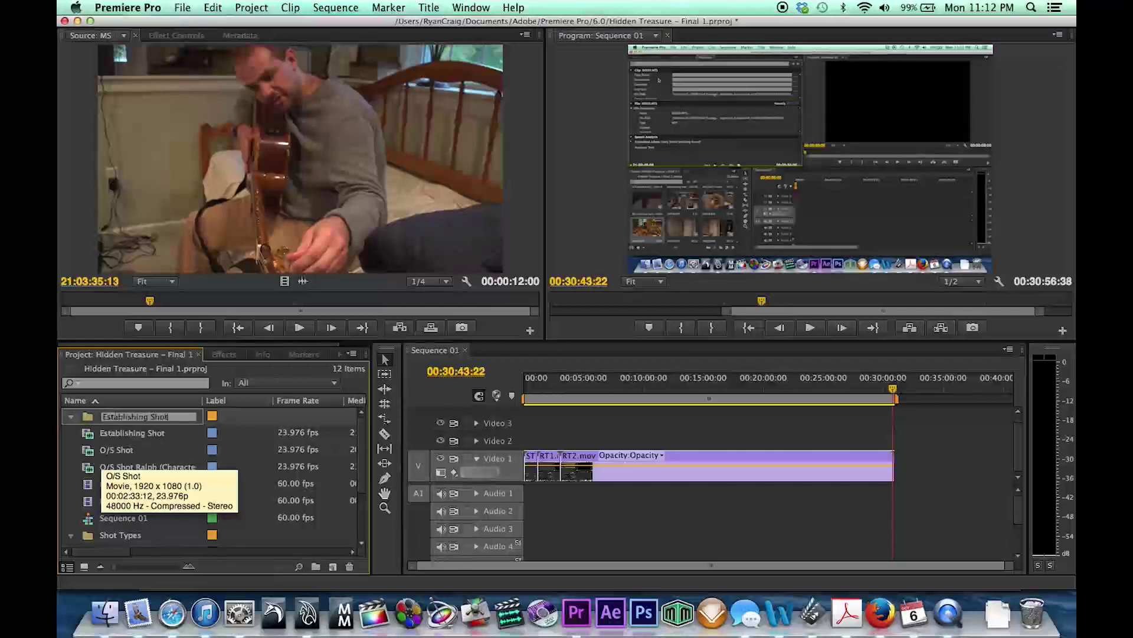
type("s")
key("Tab")
key("Return")
left_click(90, 440)
left_click_drag(90, 440, 118, 416)
scroll(103, 449, "down", 3)
scroll(104, 450, "up", 2)
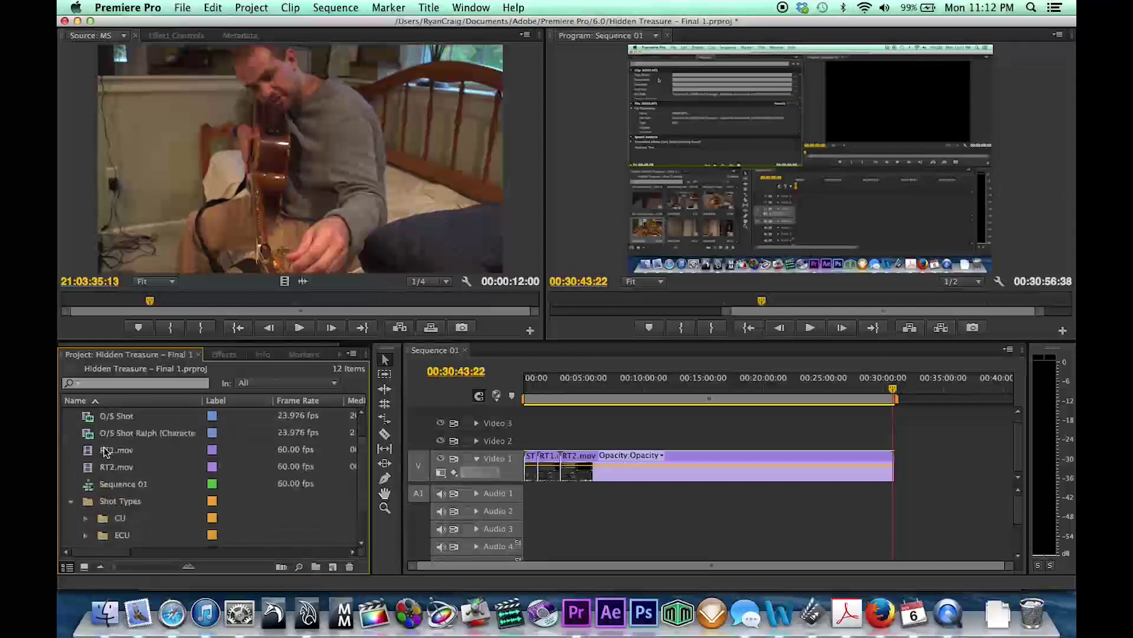
scroll(107, 450, "up", 2)
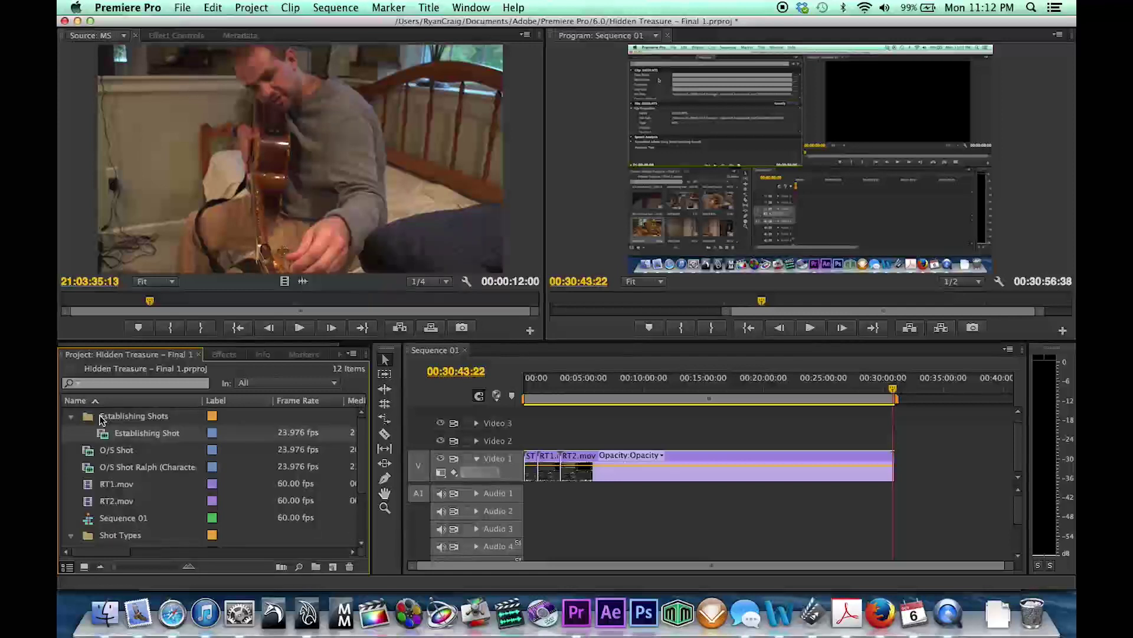
scroll(105, 481, "down", 1)
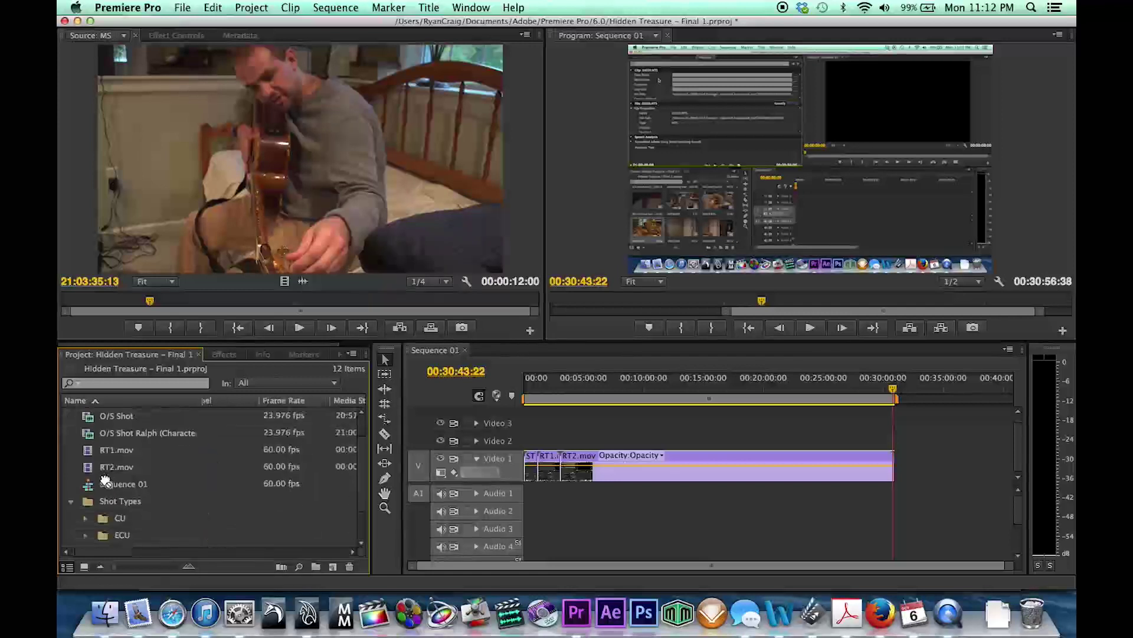
scroll(117, 470, "up", 1)
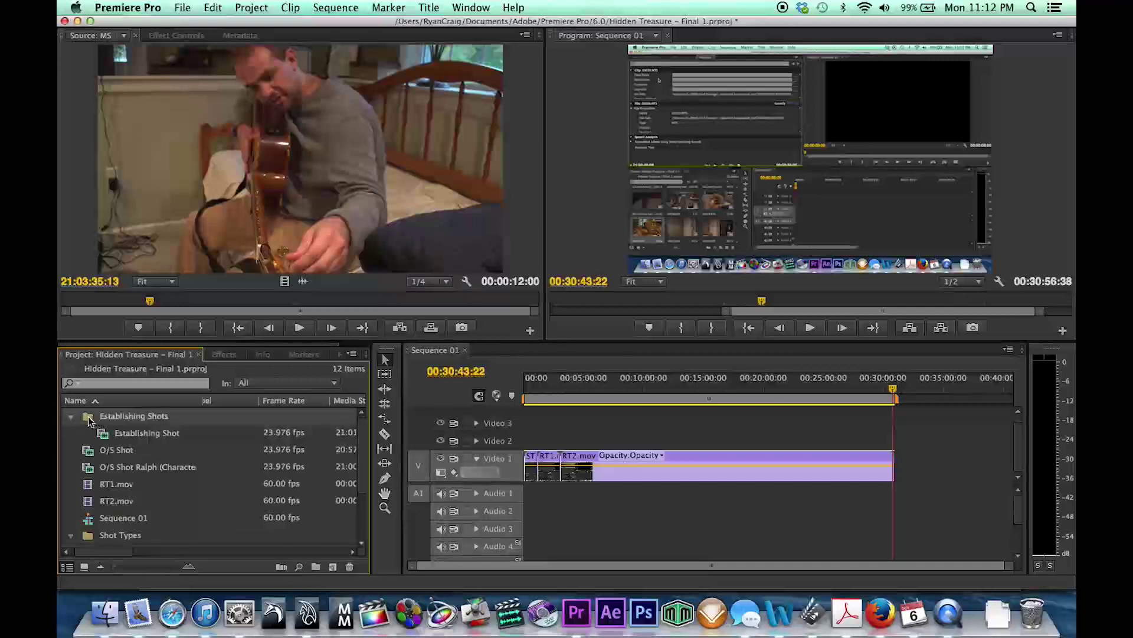
left_click(72, 417)
left_click_drag(89, 420, 102, 472)
scroll(102, 473, "up", 3)
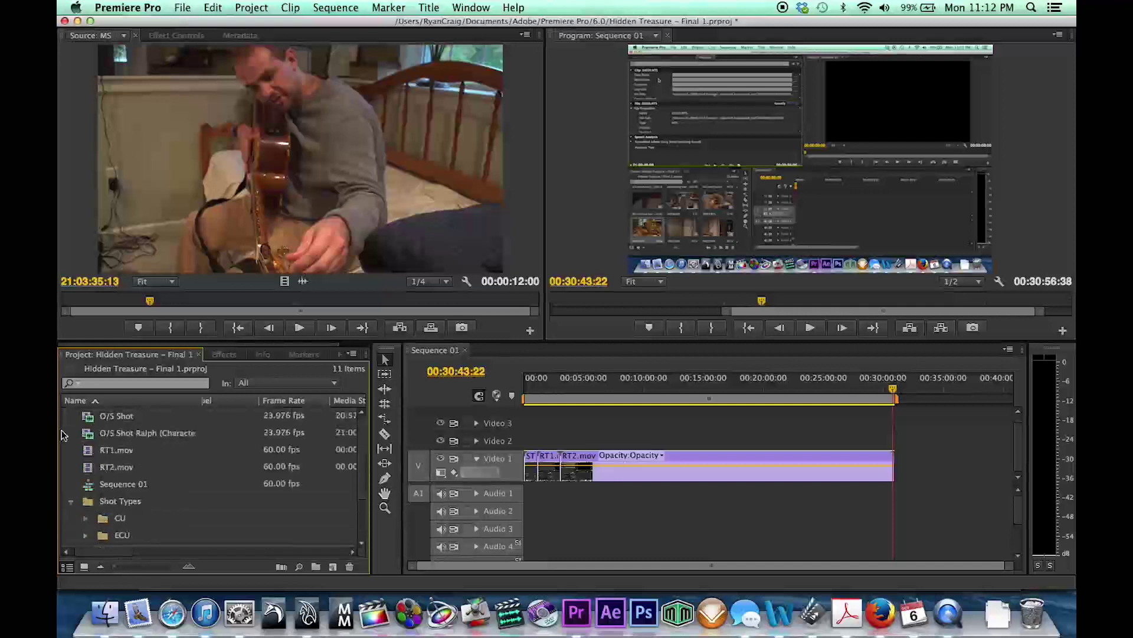
- Create an O/S Shots bin with both over-the-shoulder clips and move it into Shot Types
right_click(66, 435)
left_click(100, 465)
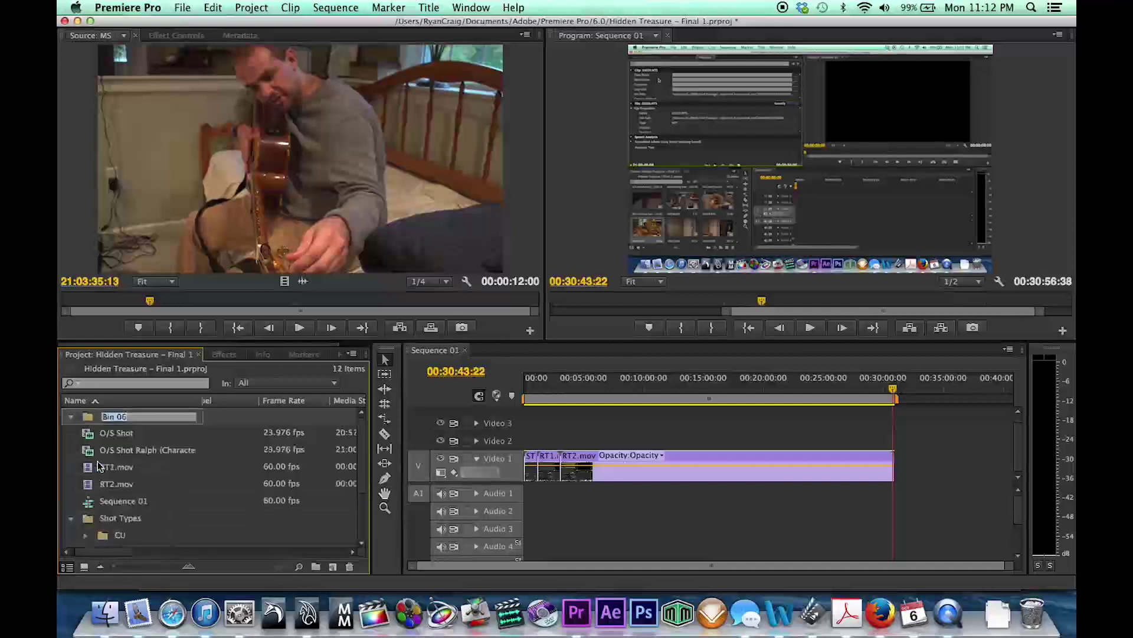
type("O/")
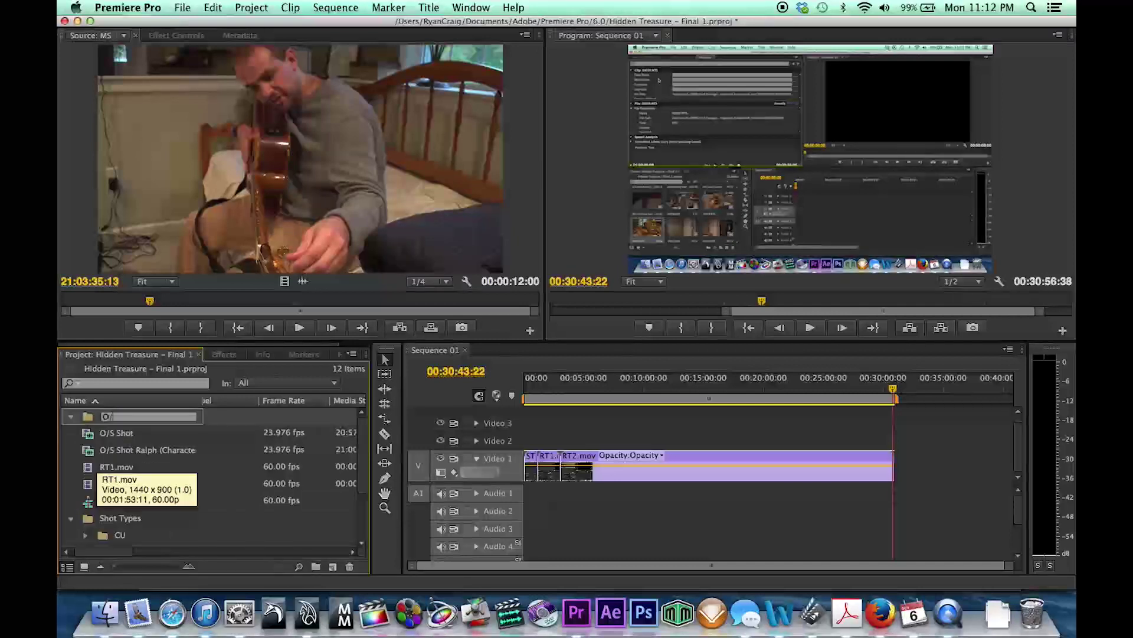
type("S Shots")
key("Return")
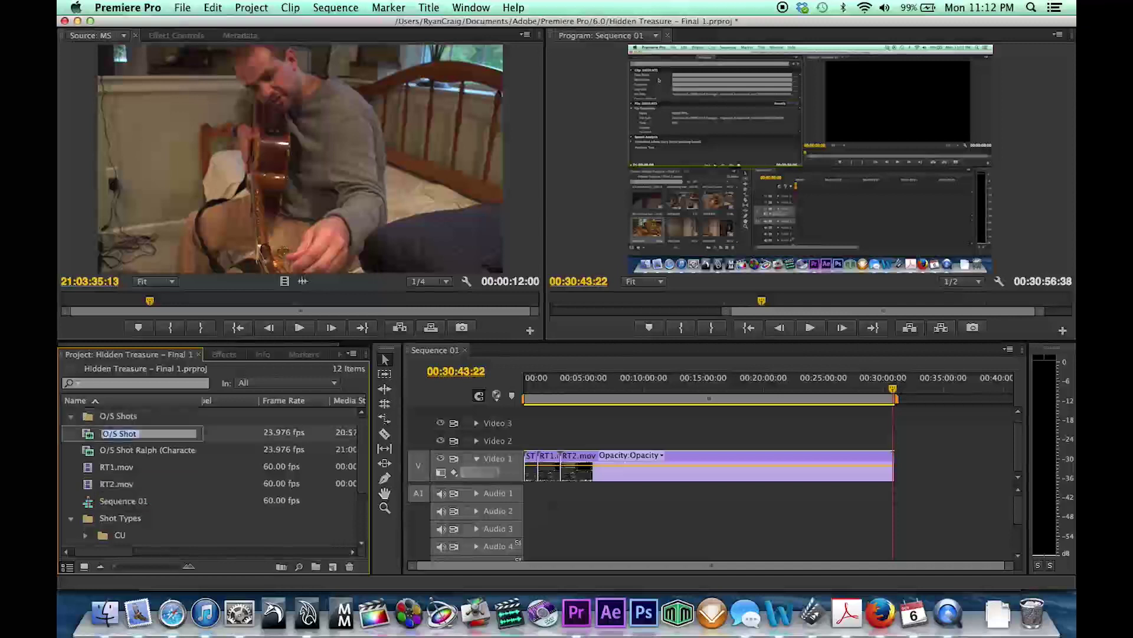
left_click(88, 437)
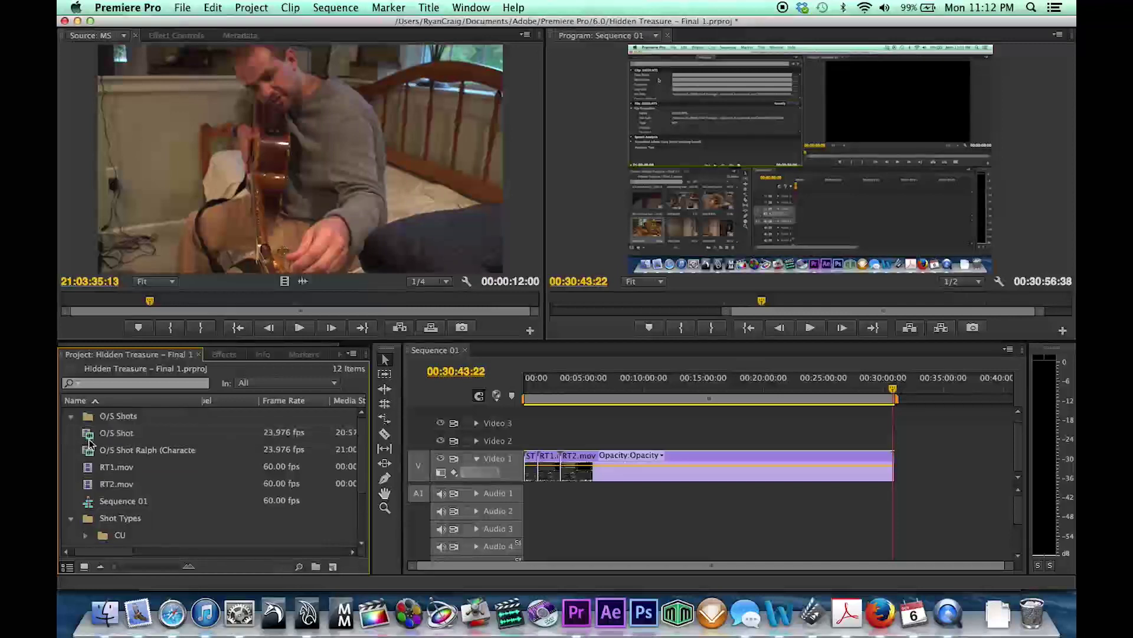
left_click(90, 450, "shift")
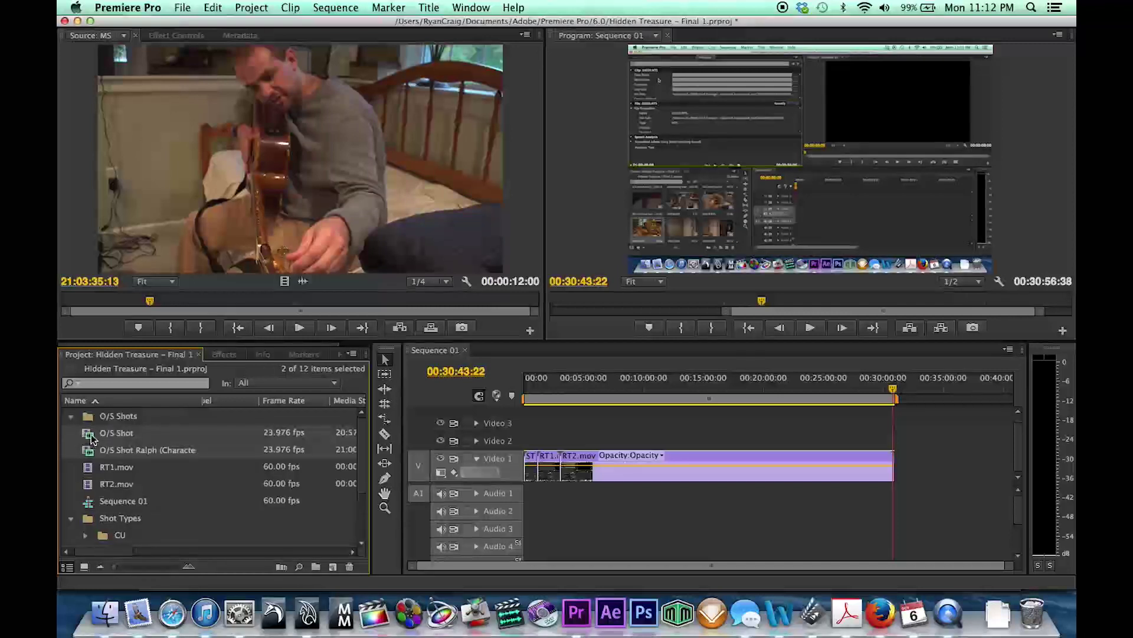
left_click_drag(90, 437, 89, 418)
left_click(71, 416)
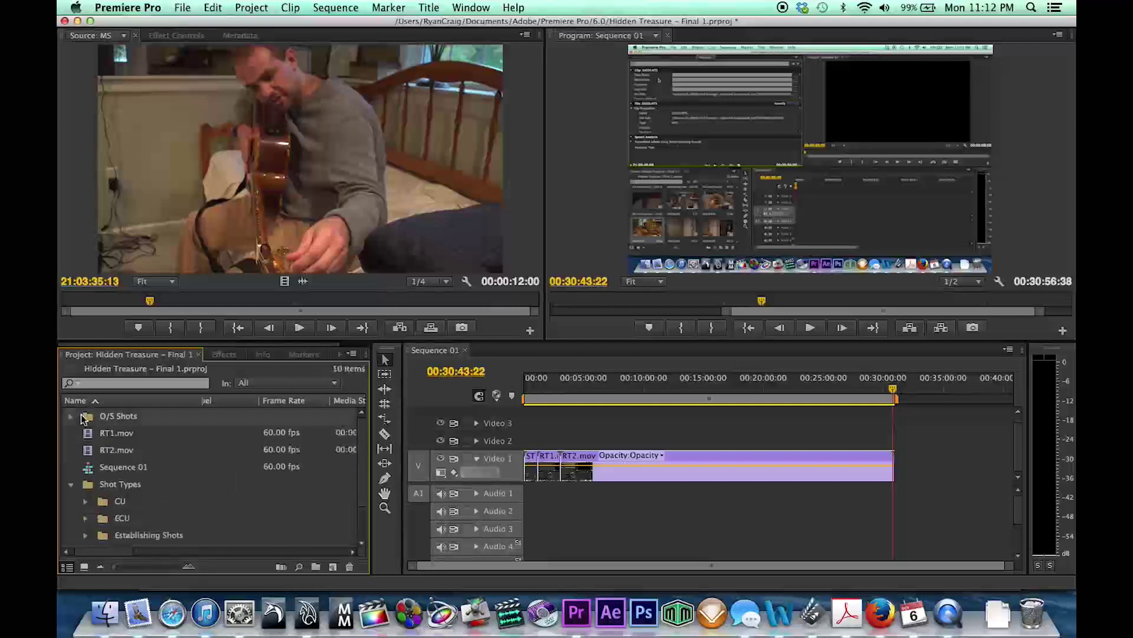
left_click_drag(147, 496, 115, 455)
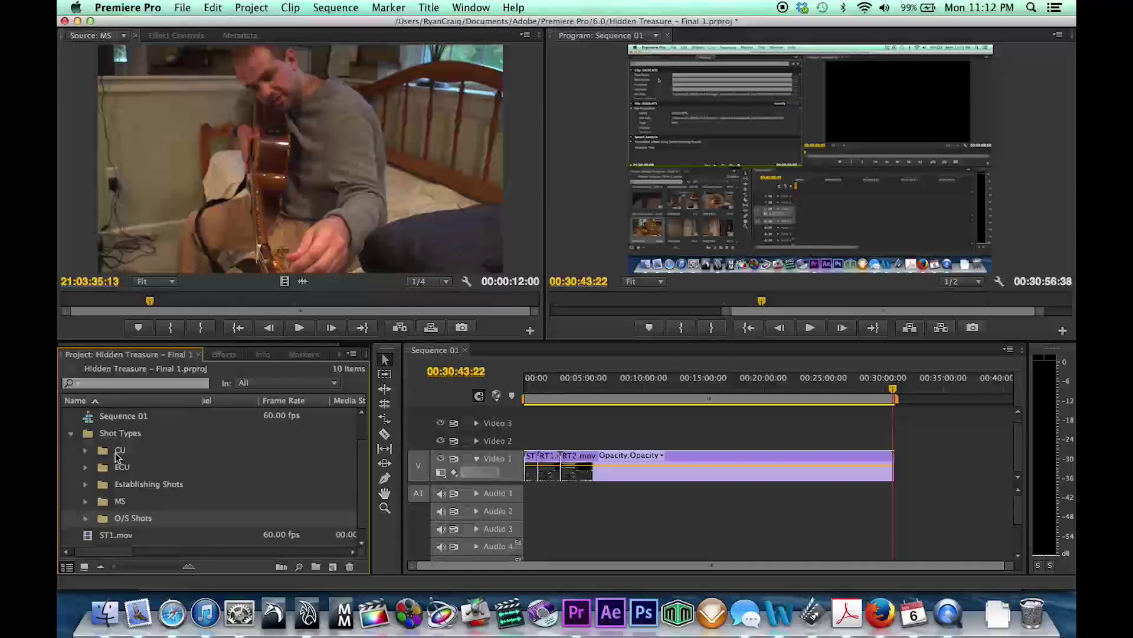
left_click(72, 433)
- Switch the Project panel to Icon View and open Shot Types and its MS bin in a separate window
left_click(84, 566)
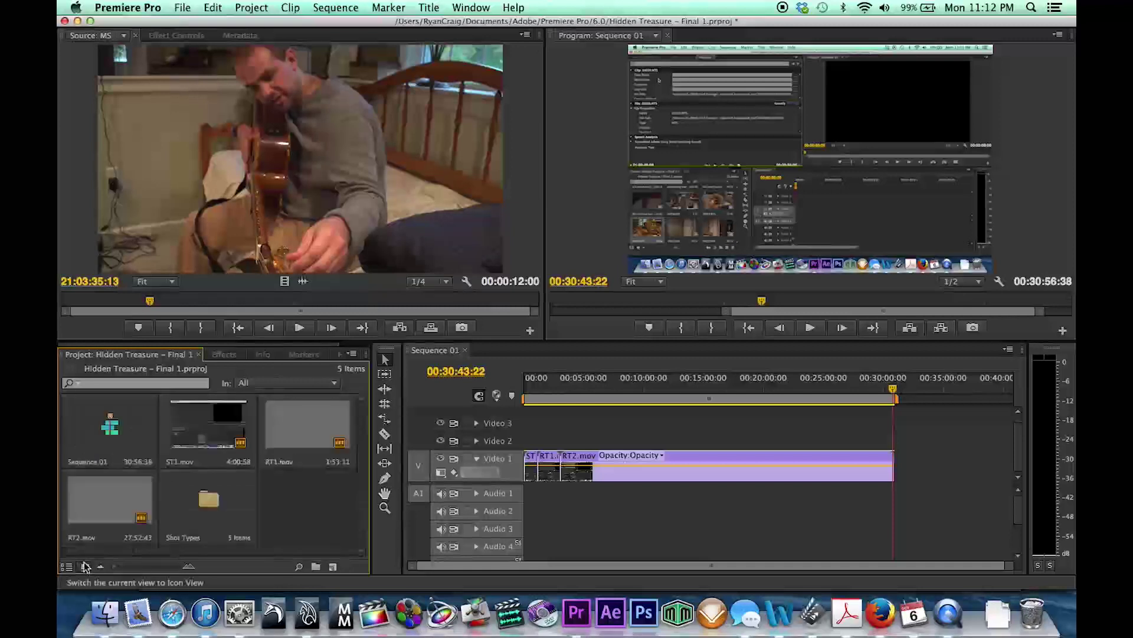
double_click(209, 499)
left_click(193, 154)
double_click(192, 153)
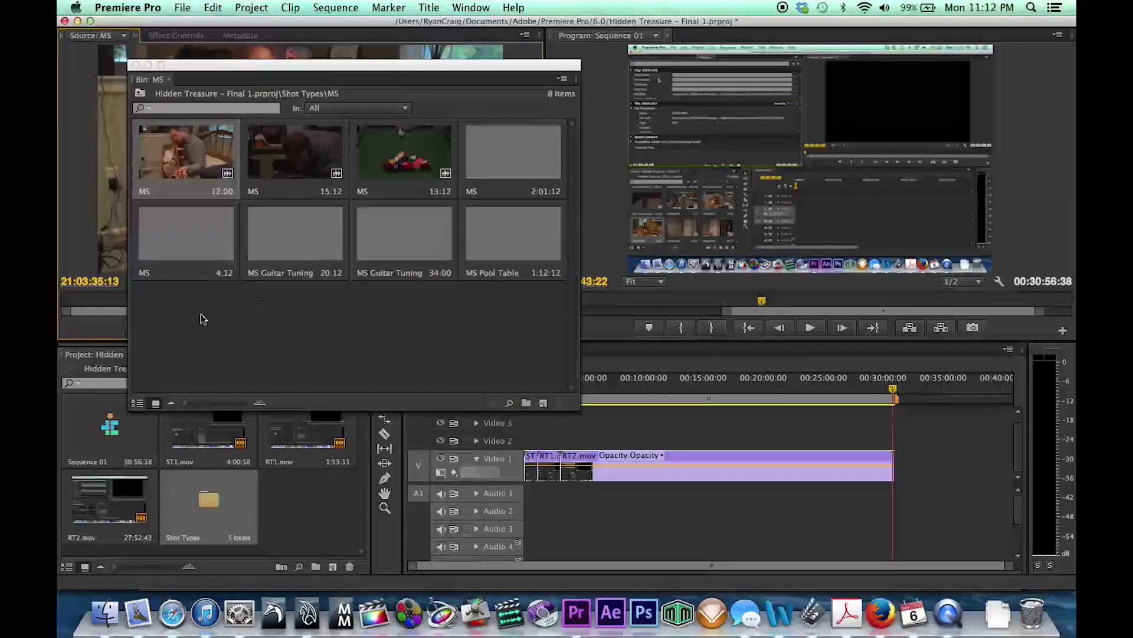
double_click(209, 499)
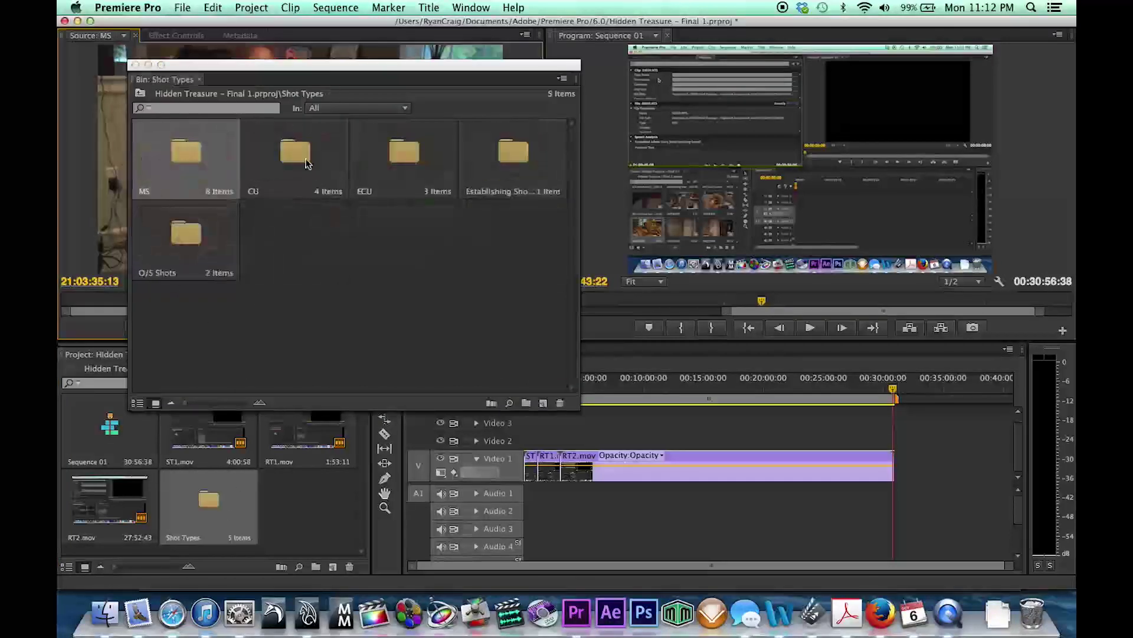
- Review the CU, ECU, Establishing Shots and O/S Shots sub-bins, then return to the main project window
double_click(186, 152)
left_click(140, 93)
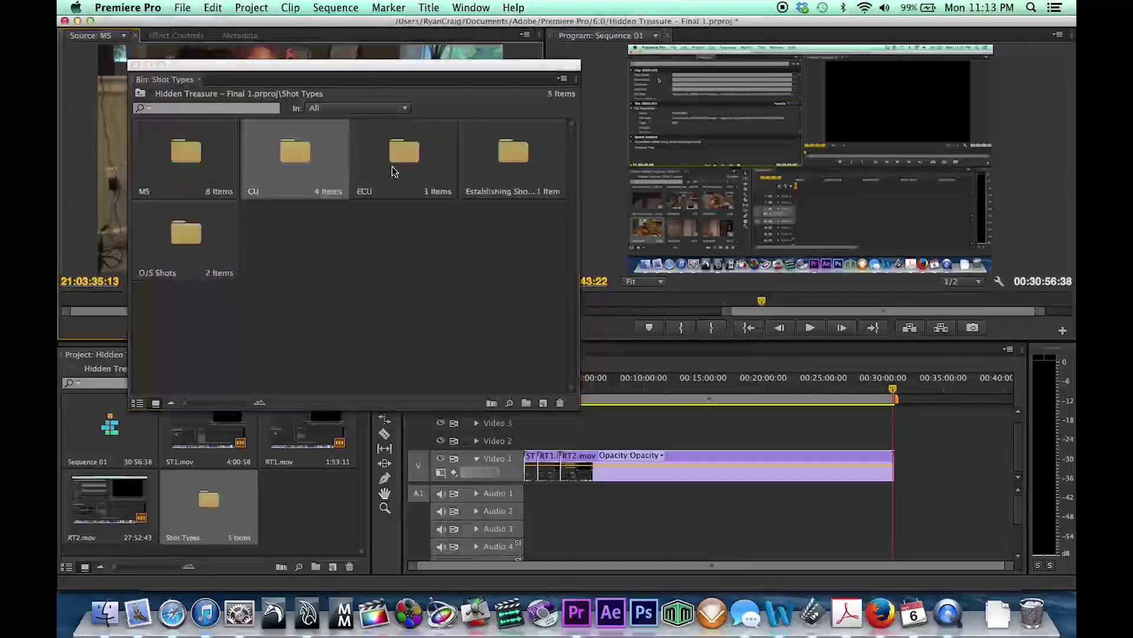
double_click(214, 129)
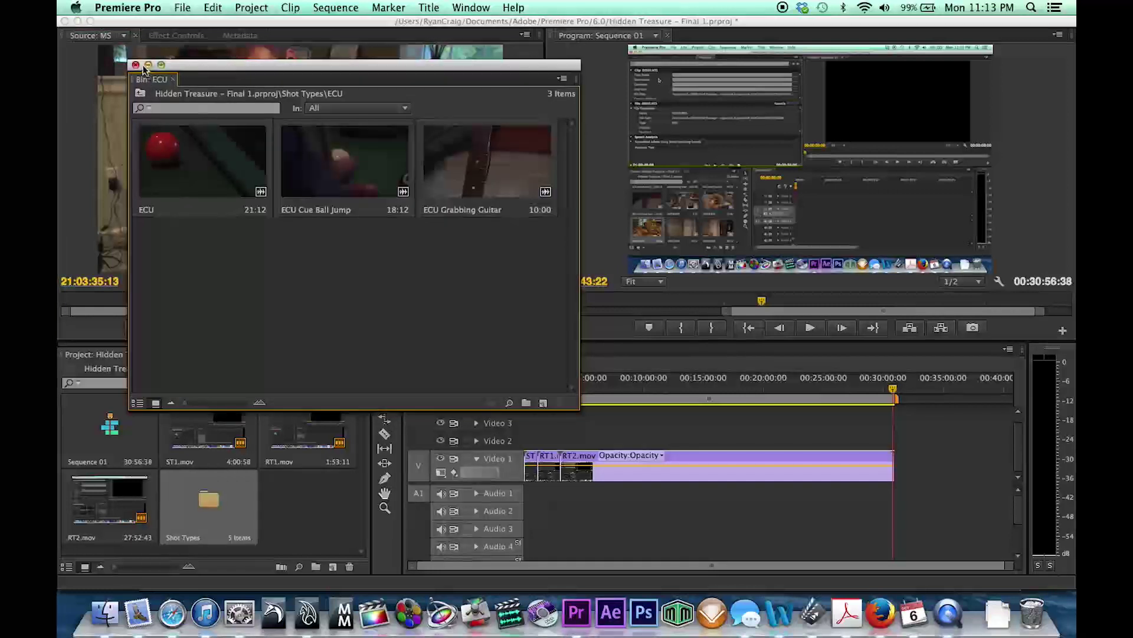
left_click(140, 93)
left_click(517, 170)
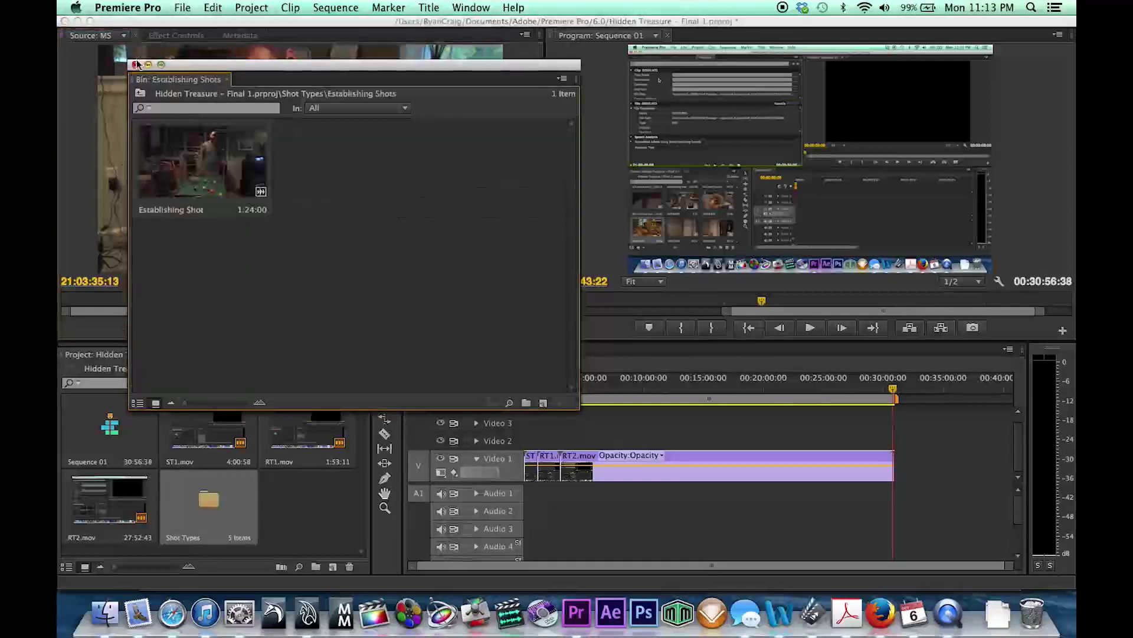
left_click(138, 94)
double_click(208, 215)
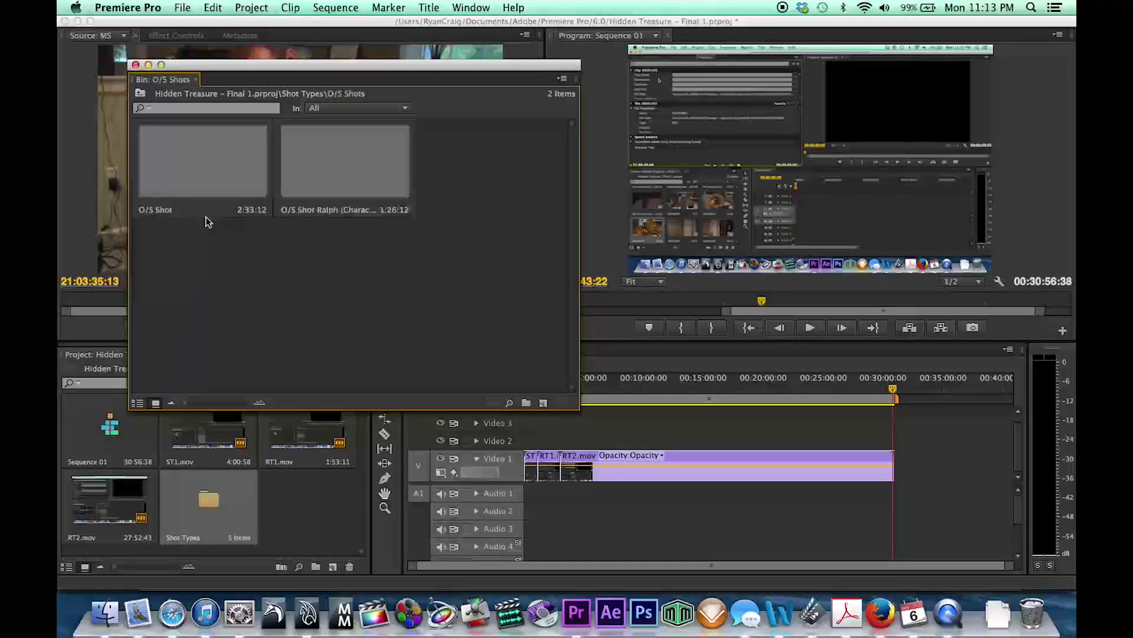
left_click(136, 66)
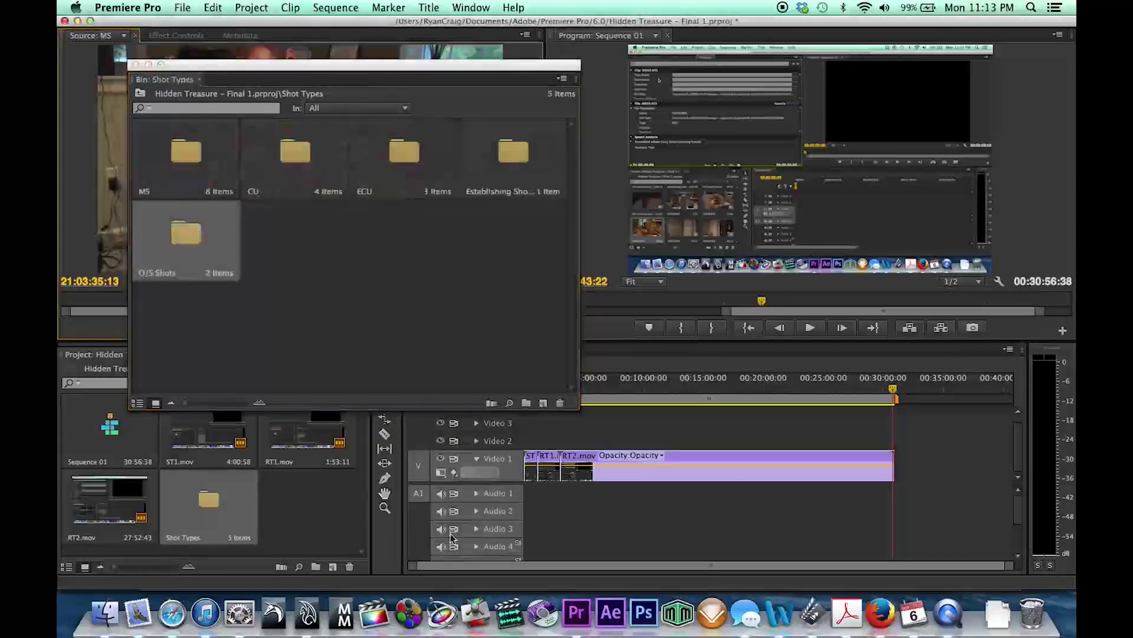
left_click(310, 509)
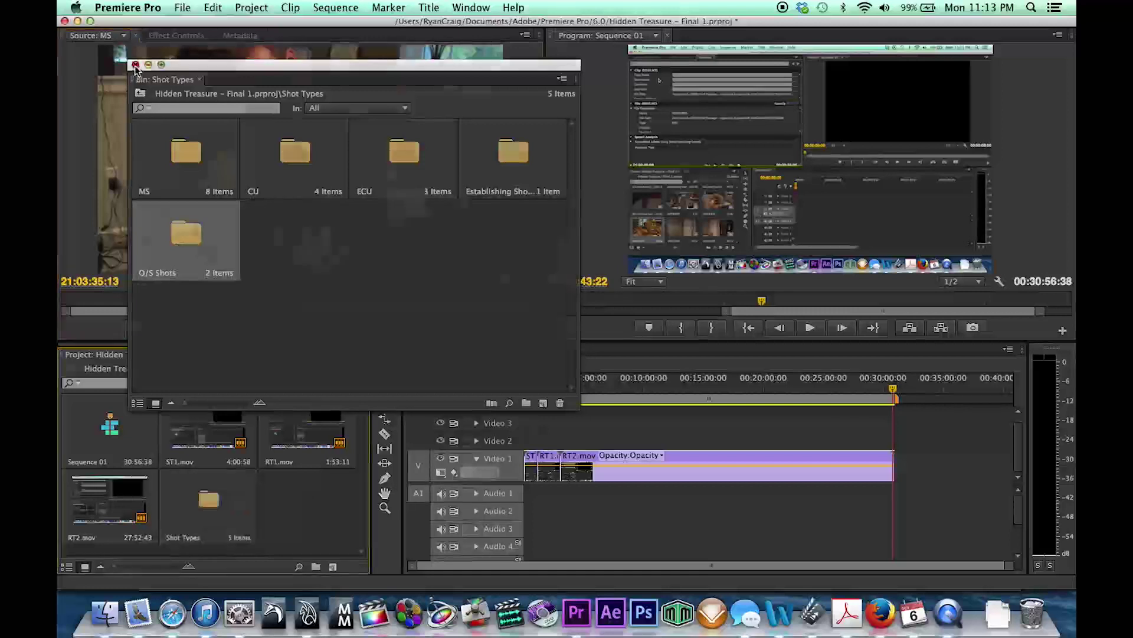